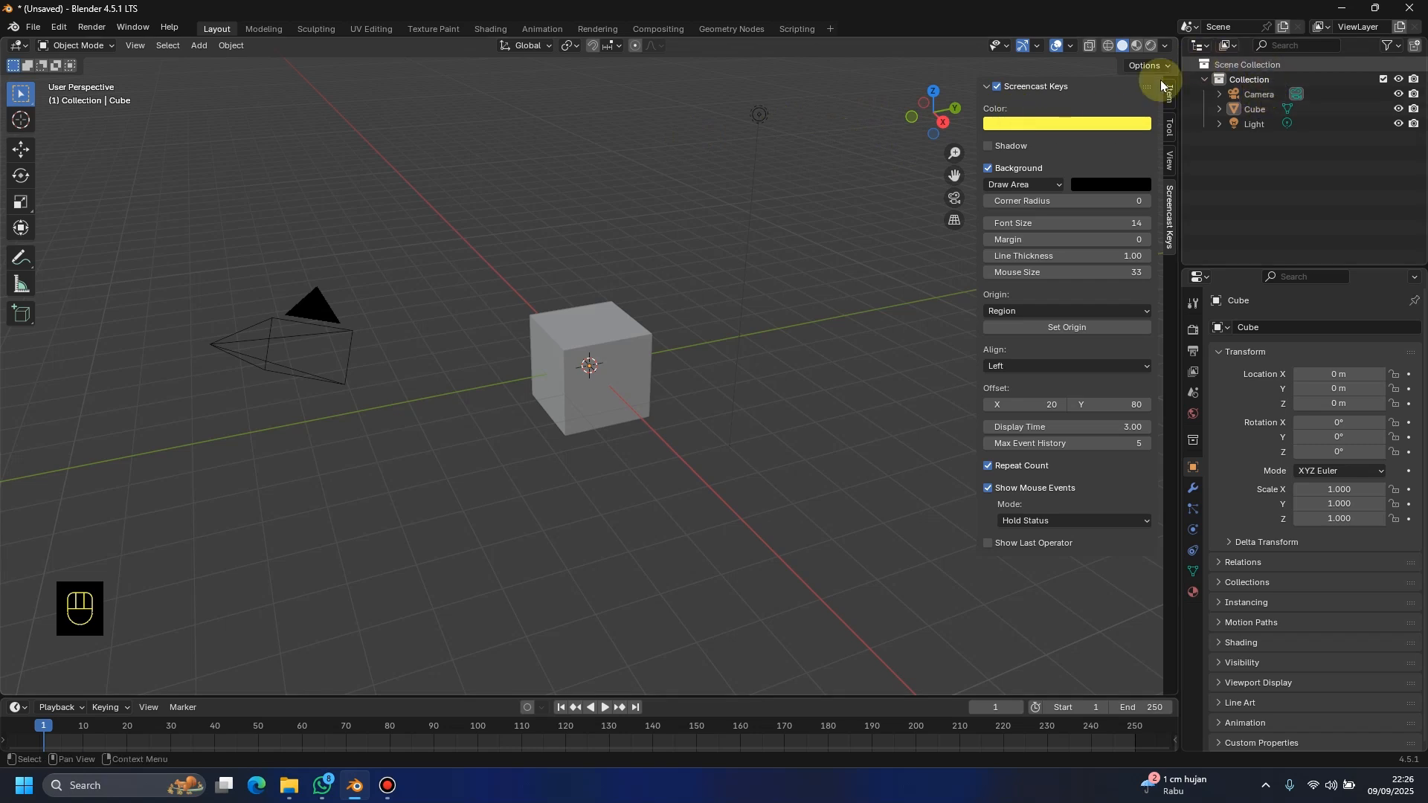
Step: Enlarge the Outliner area downward by lowering its border with the Properties editor
left_click_drag(1227, 270, 1227, 363)
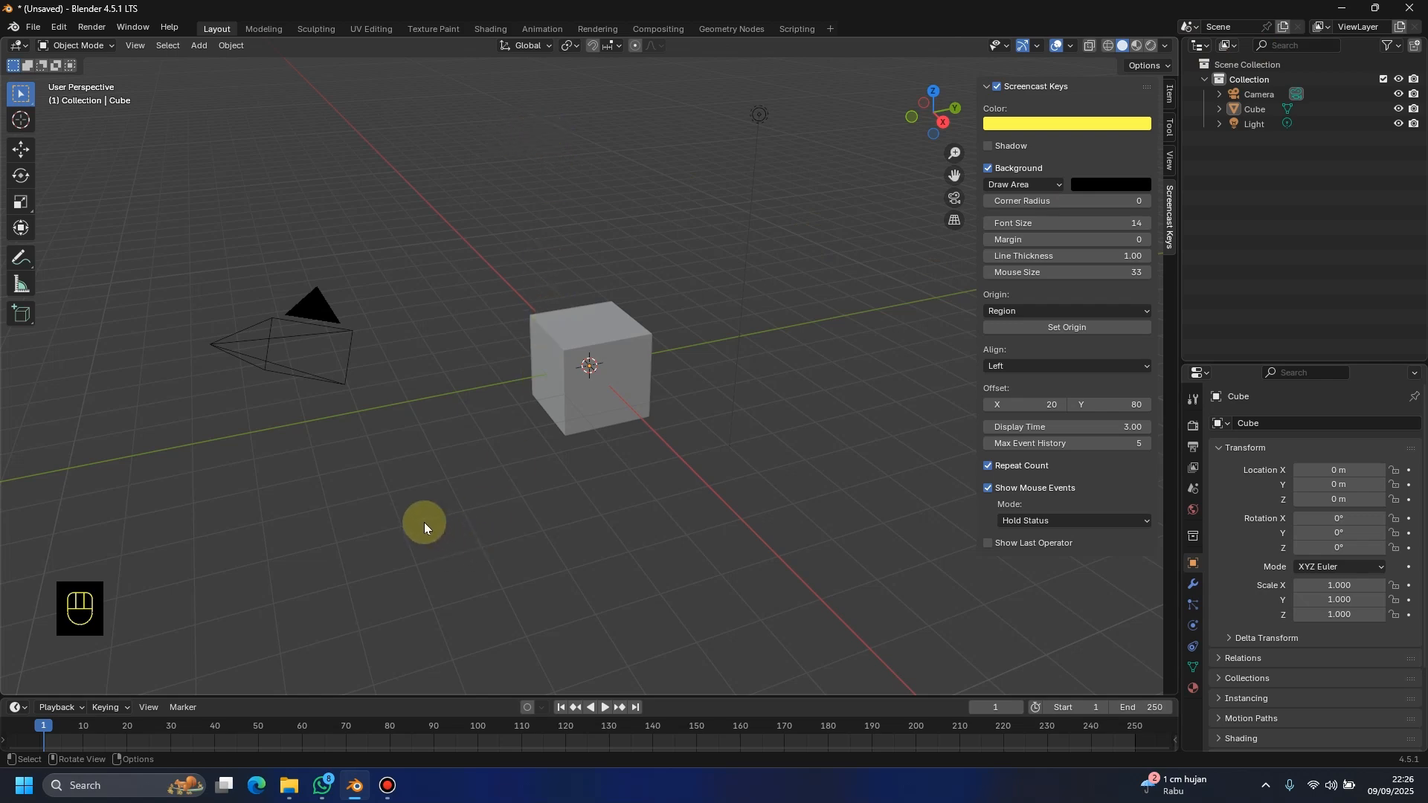
Step: Switch to the WhatsApp image viewer and examine the kitchen reference photo against the default Blender scene
left_click(288, 782)
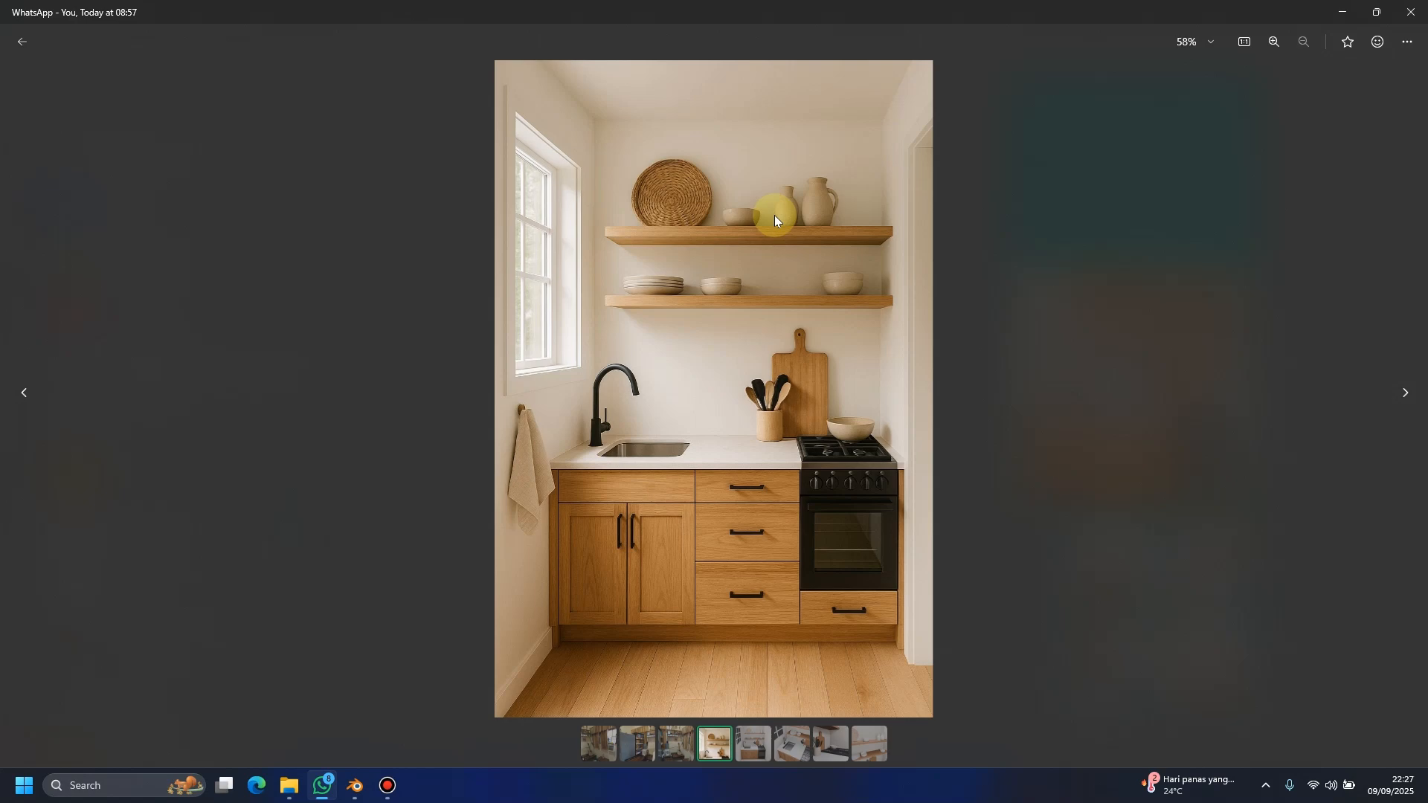
key("alt+Tab")
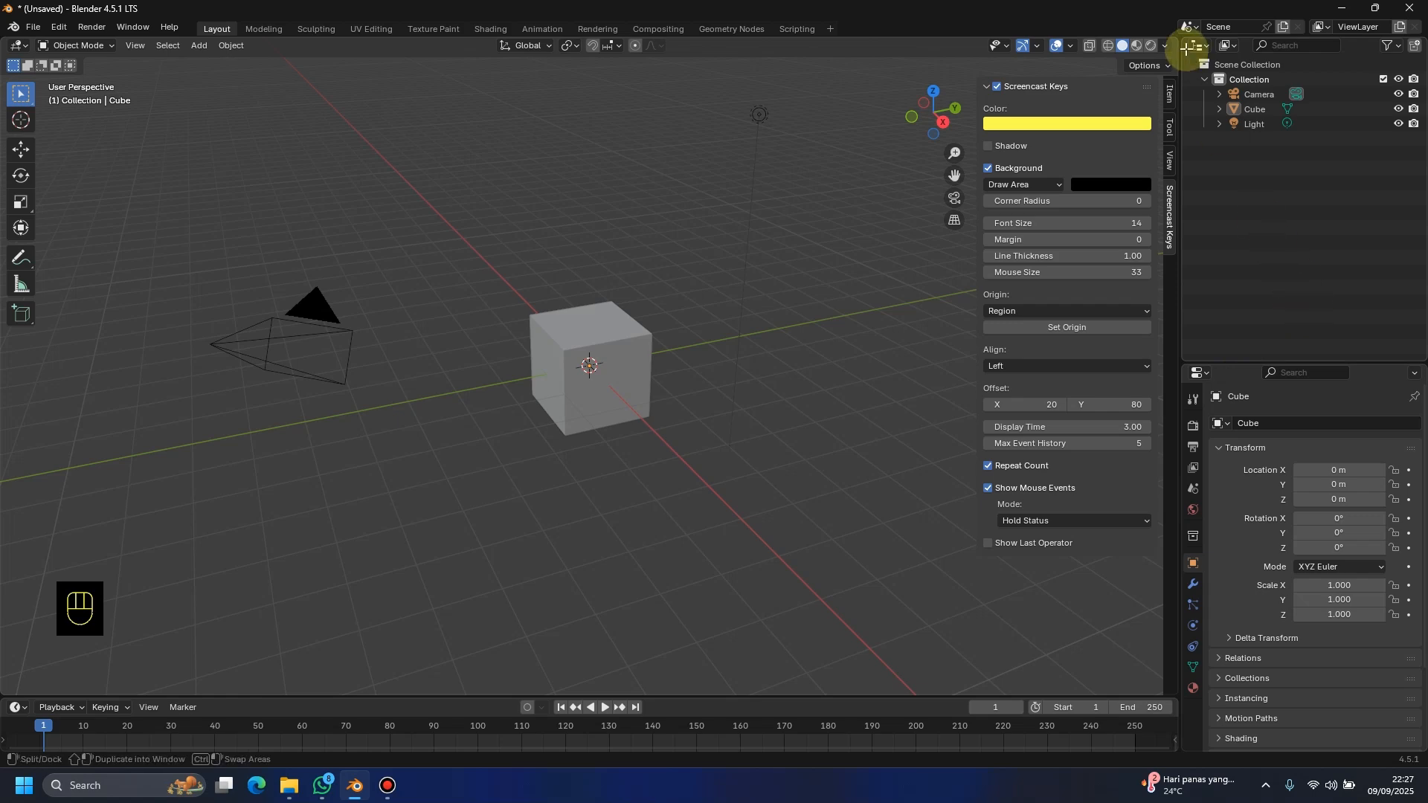
key("alt+Tab")
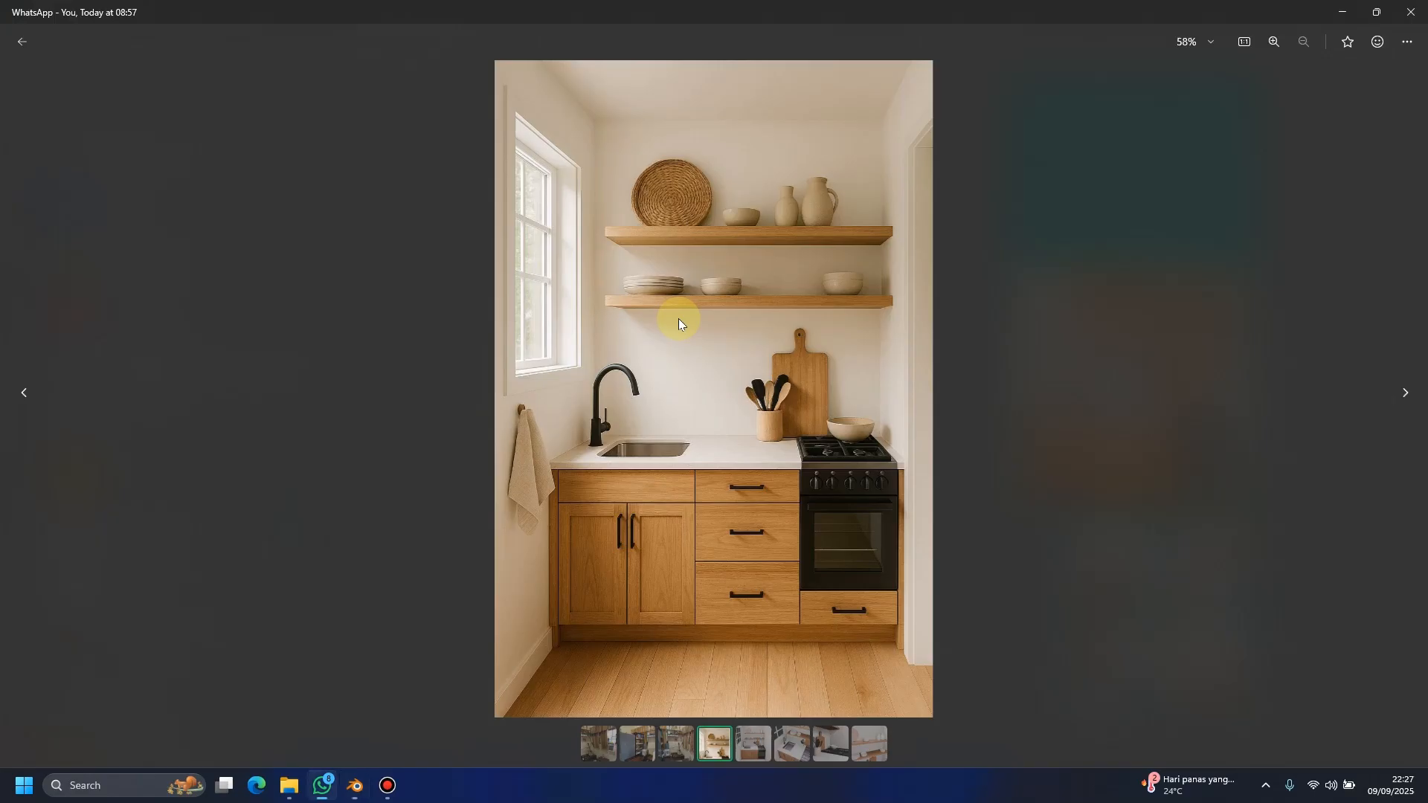
key("alt+Tab")
key("alt+Tab")
key("alt+Tab")
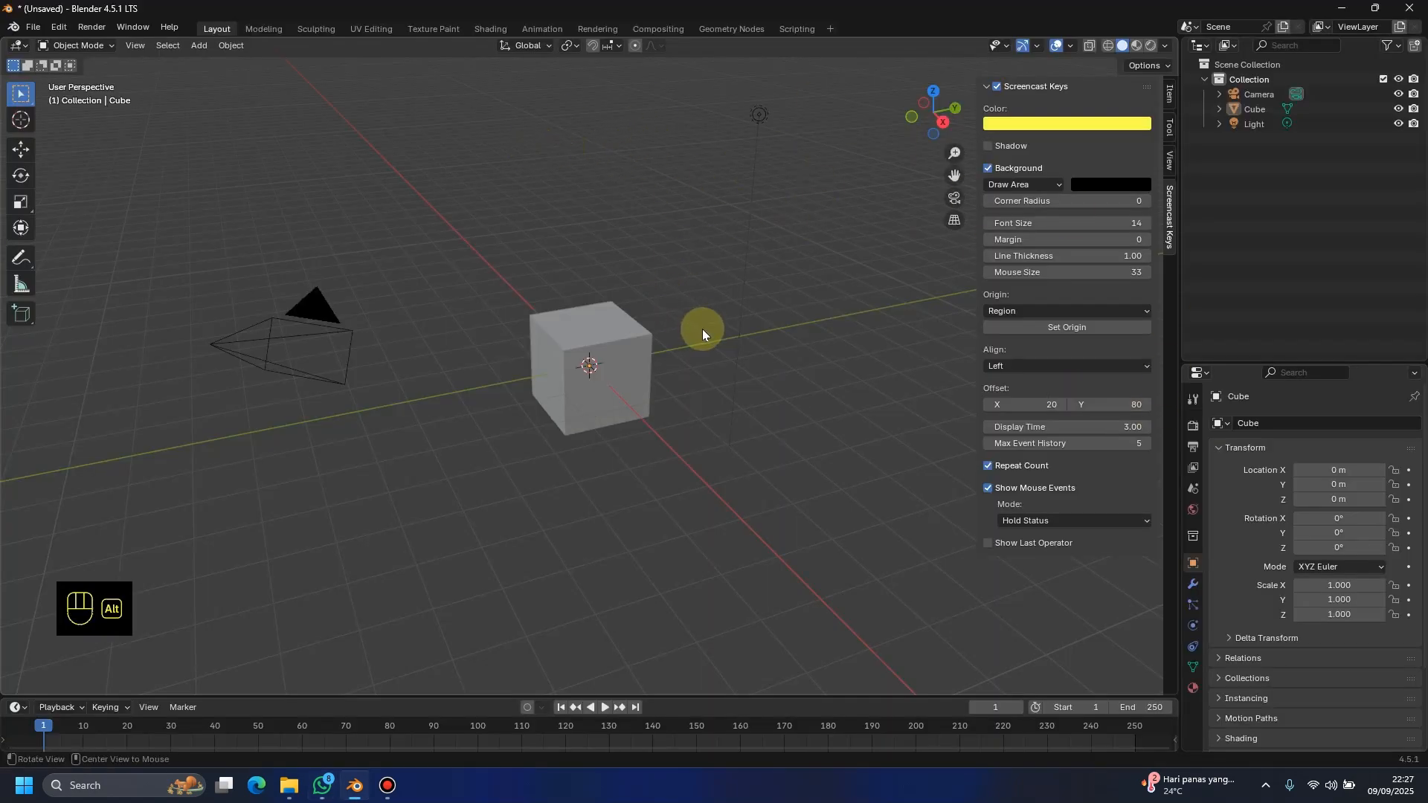
key("alt+Tab")
key("alt+Tab")
key("alt+Tab")
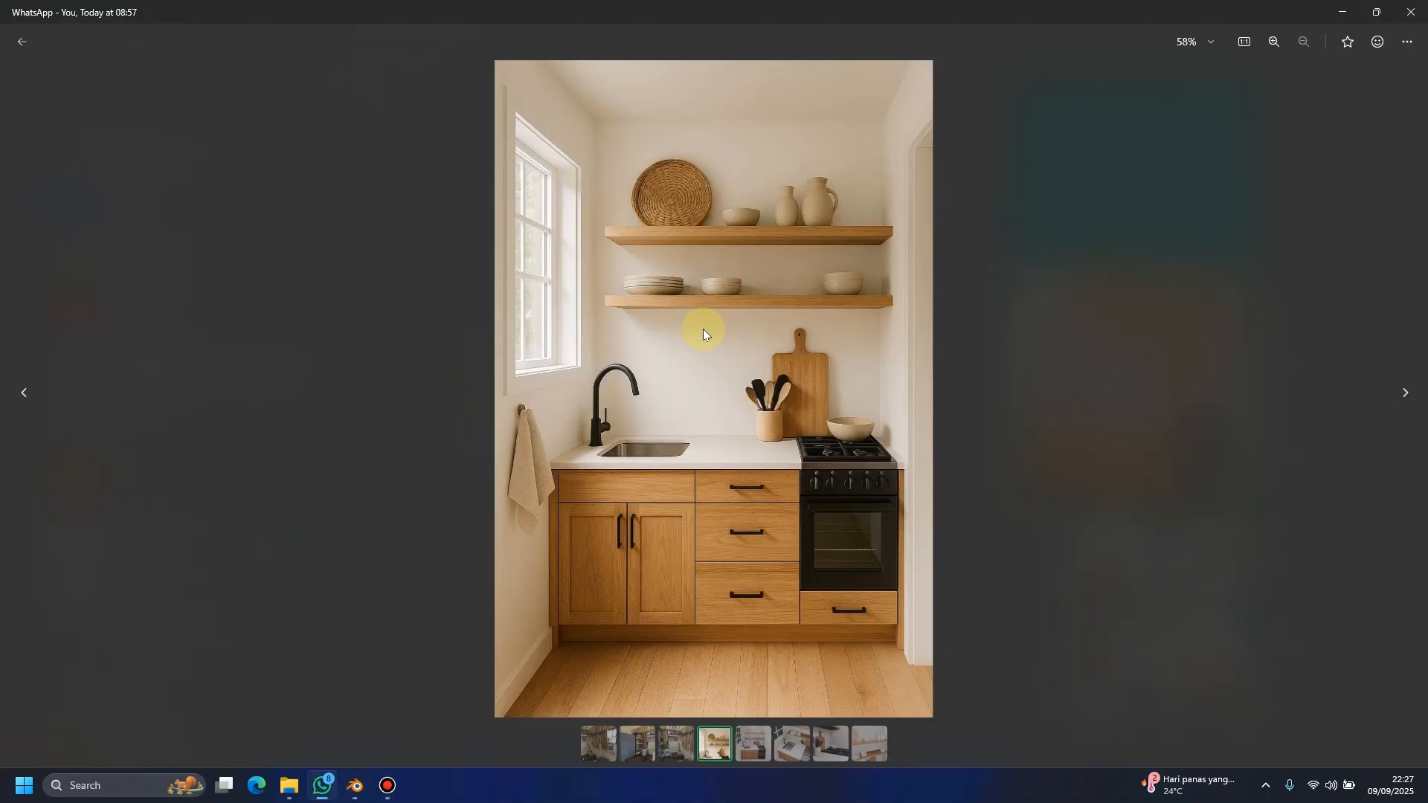
Step: Return to Blender, widen the Outliner and Properties column, and split the Outliner into two stacked areas
key("alt+Tab")
left_click_drag(1181, 166, 1104, 172)
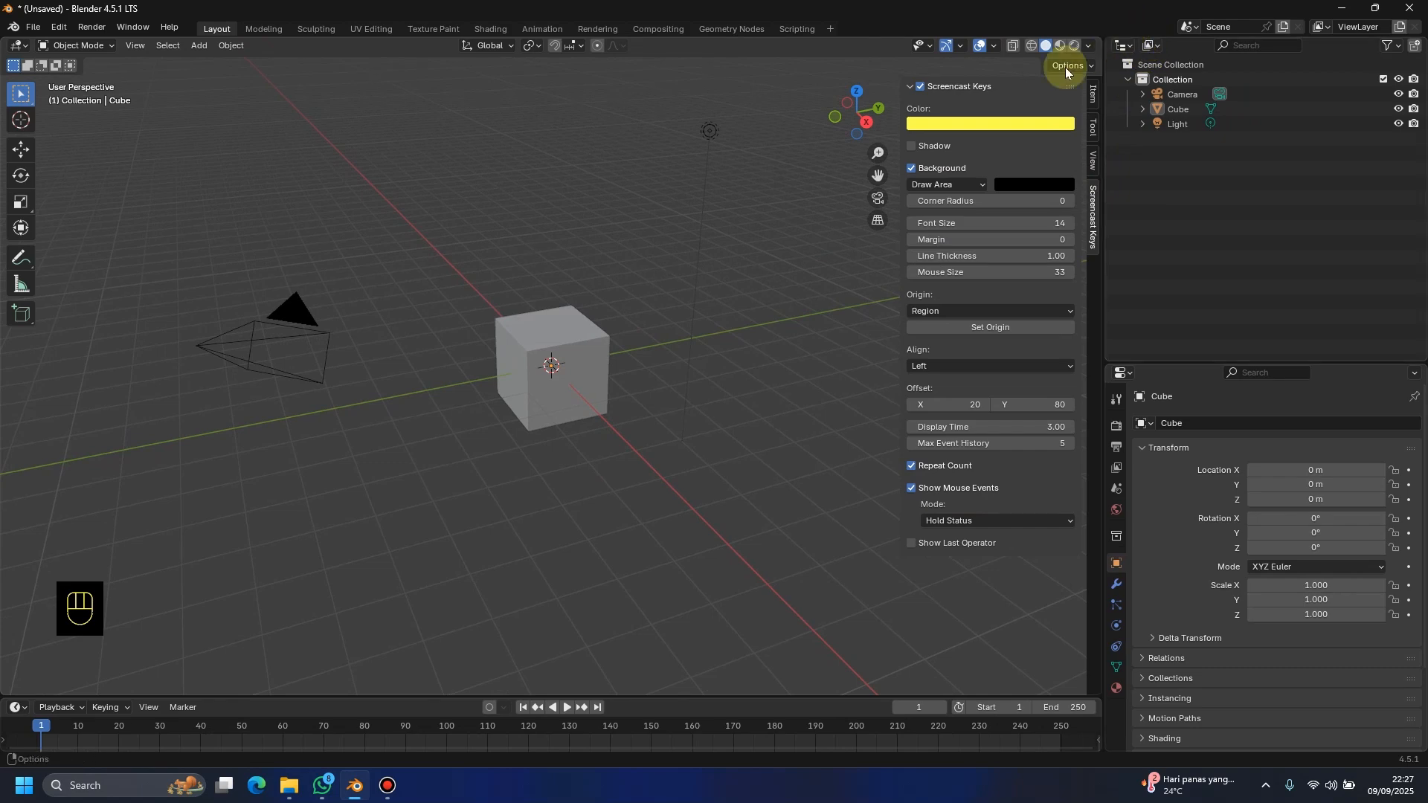
mouse_move(1211, 363)
left_mouse_down()
mouse_move(1214, 319)
mouse_move(1212, 363)
left_mouse_up()
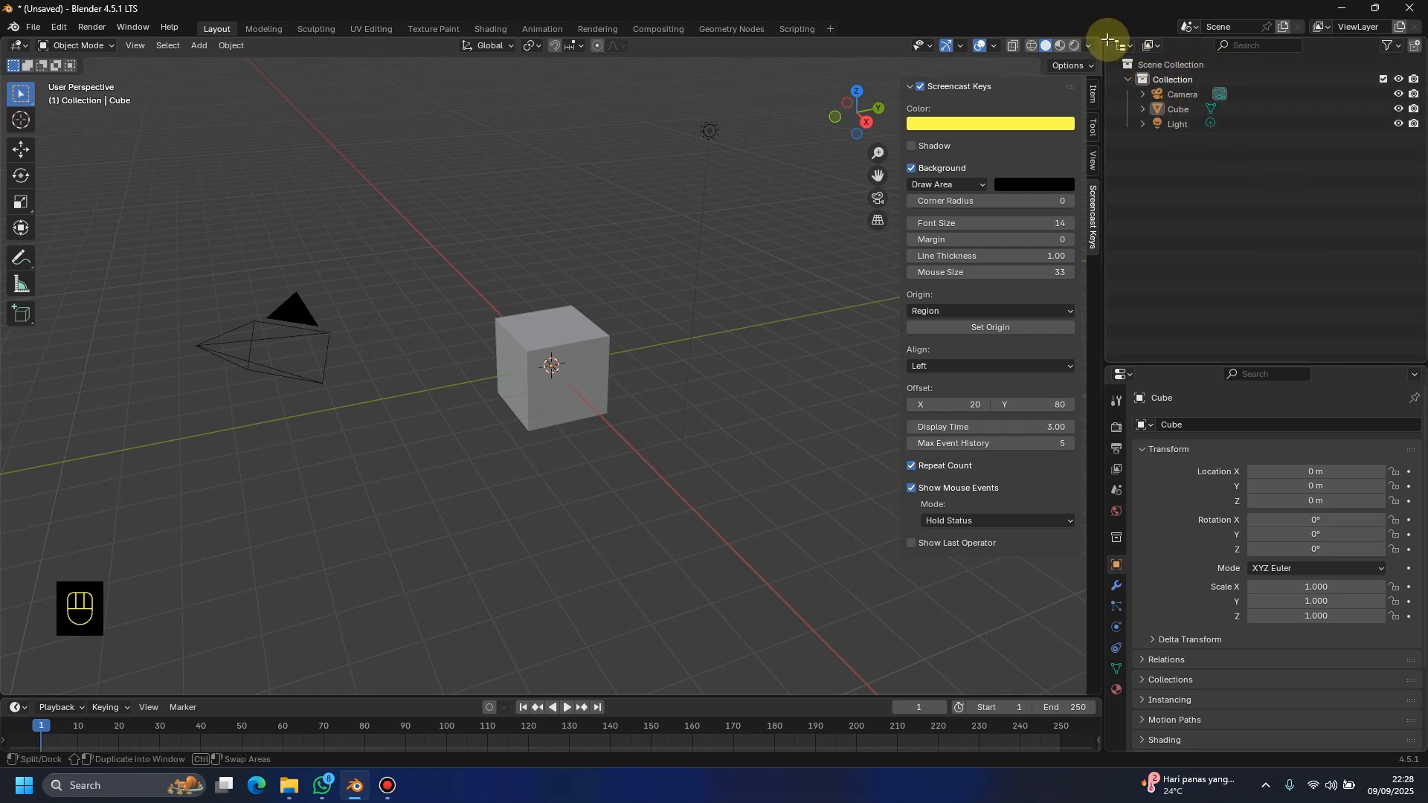
left_click_drag(1108, 40, 1123, 202)
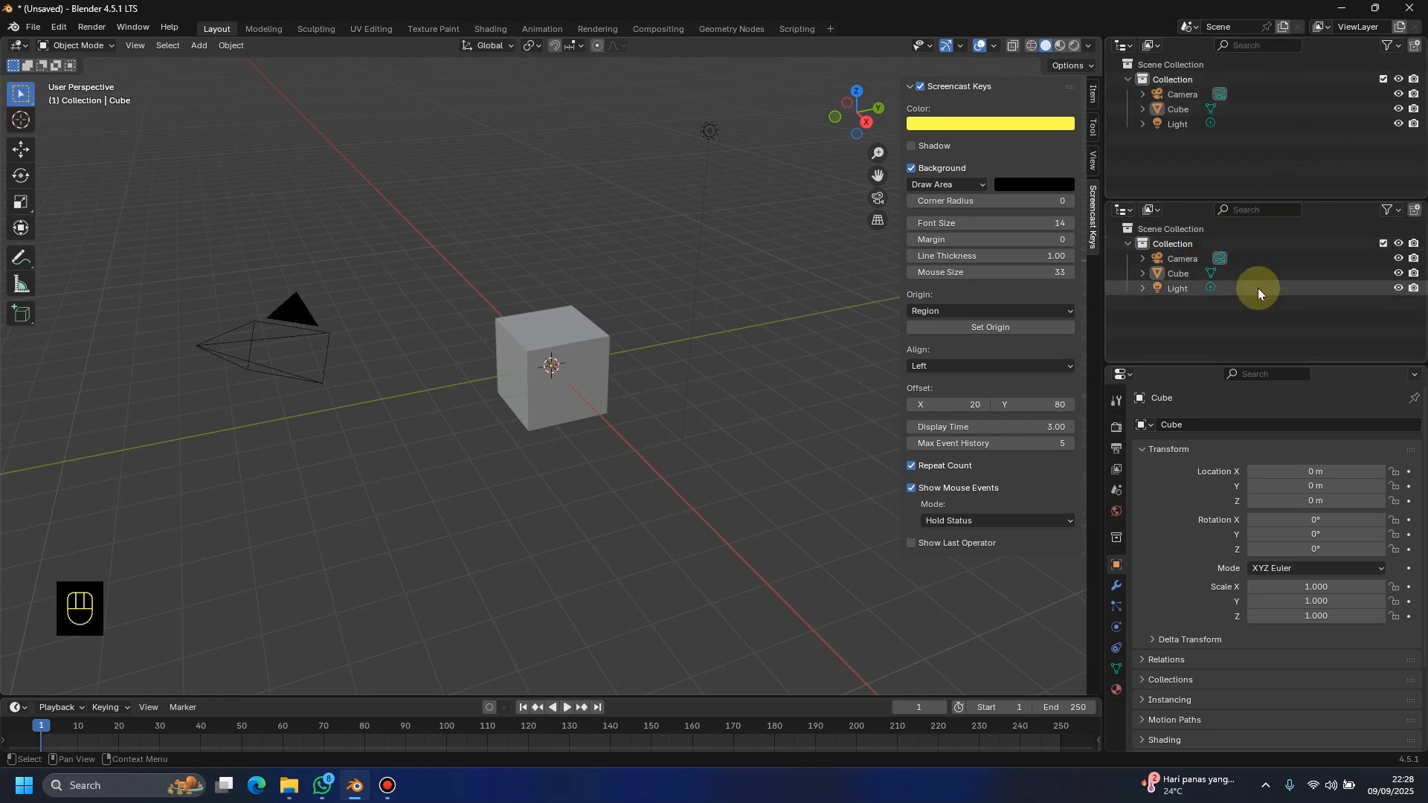
left_click_drag(1331, 365, 1332, 400)
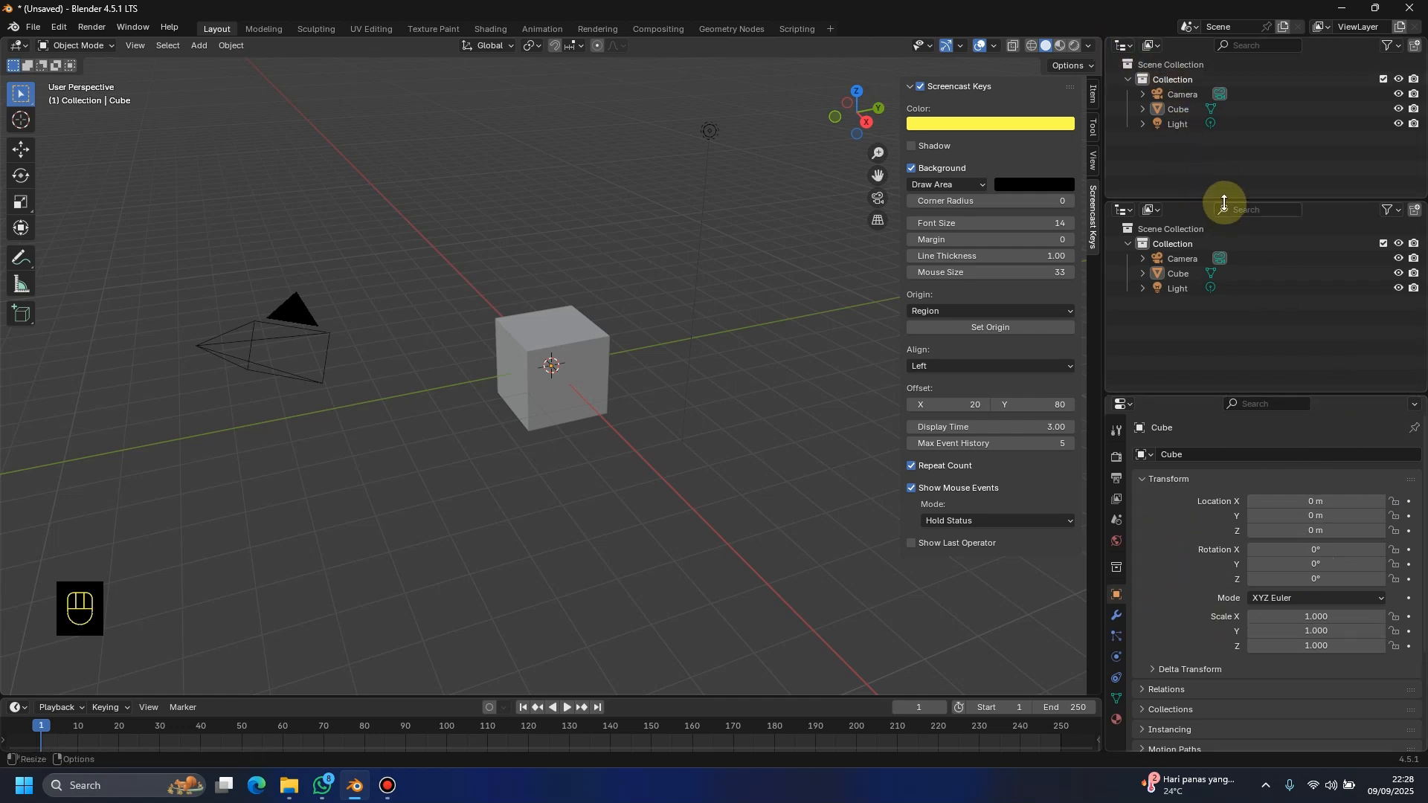
left_click_drag(1220, 198, 1221, 221)
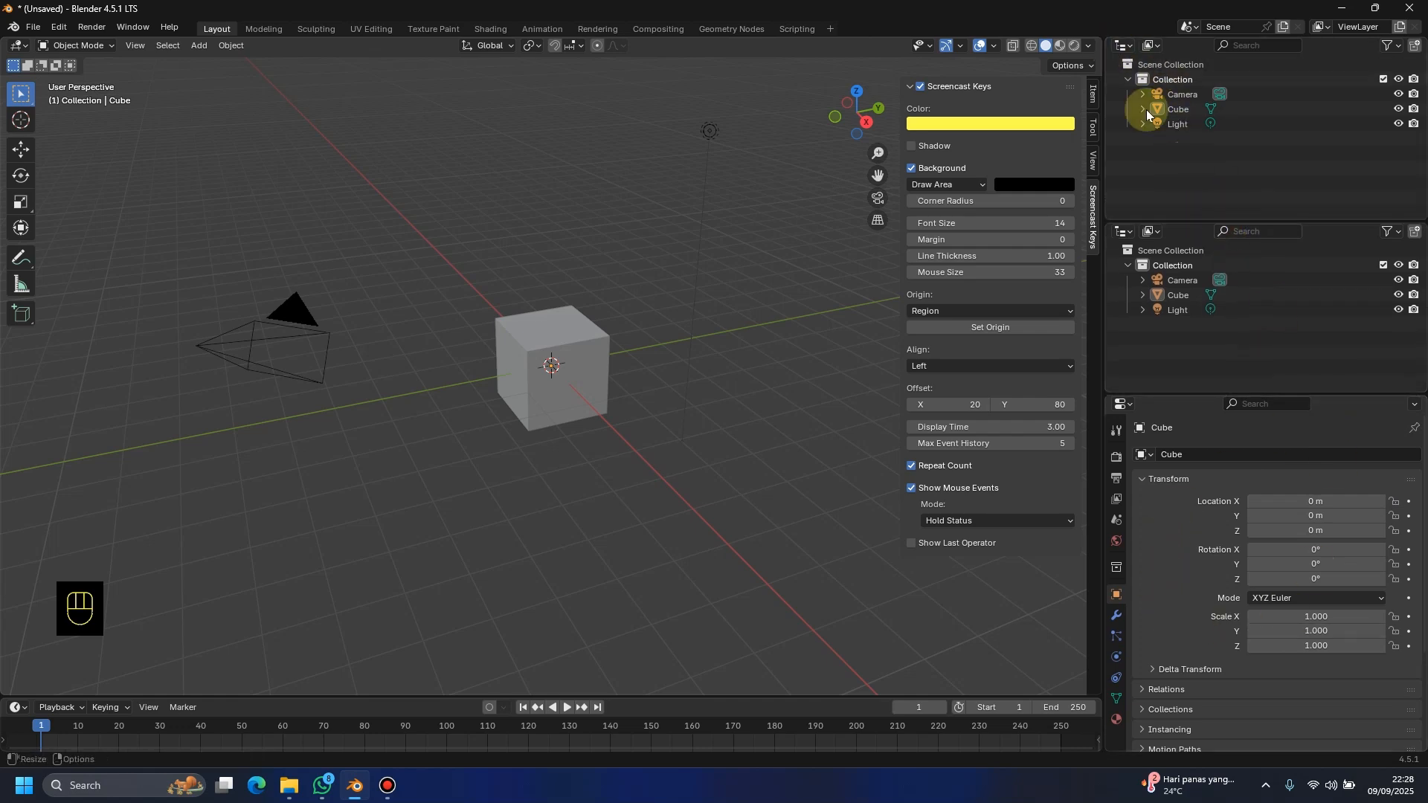
Step: Change the upper Outliner area into an Image Editor and show its whole empty canvas
left_click(1135, 43)
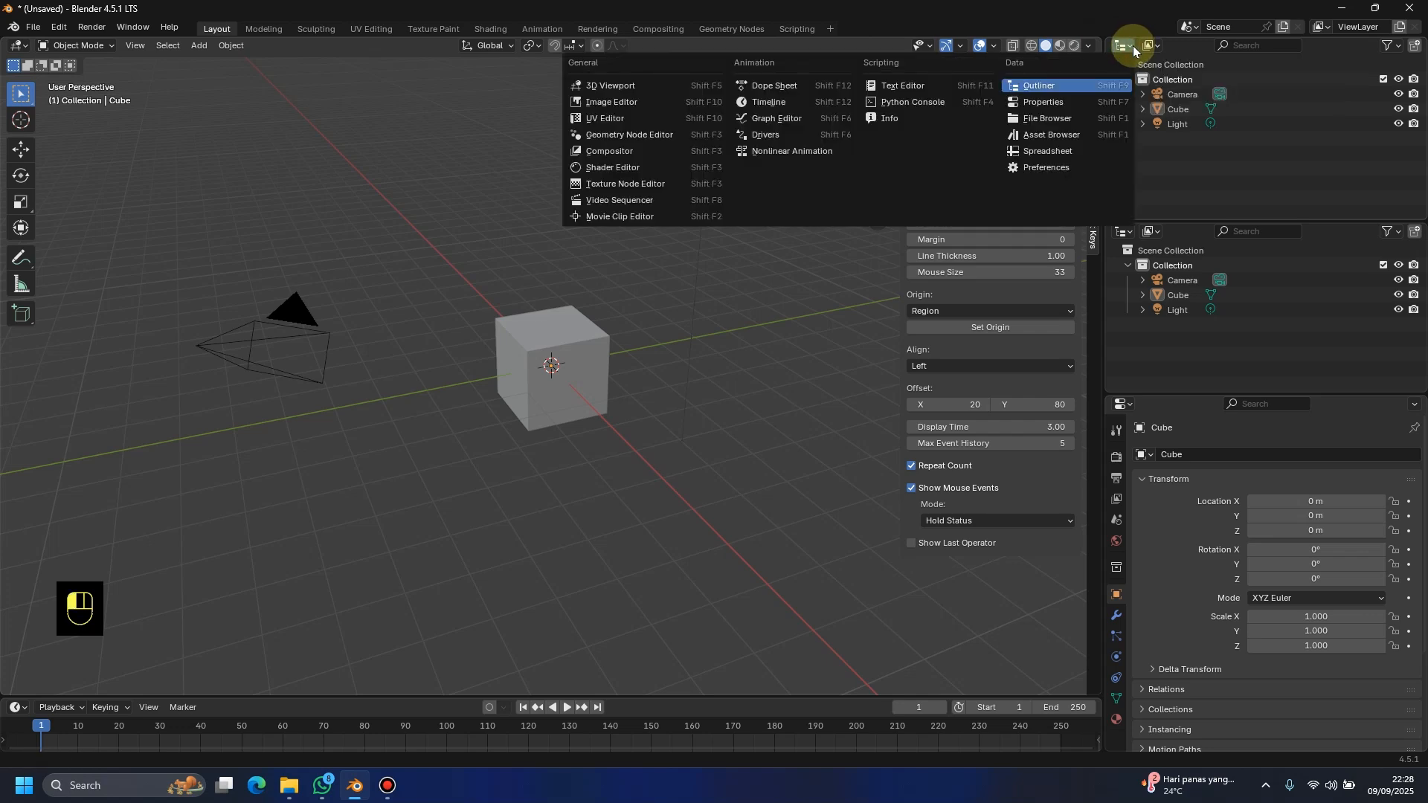
left_click(654, 105)
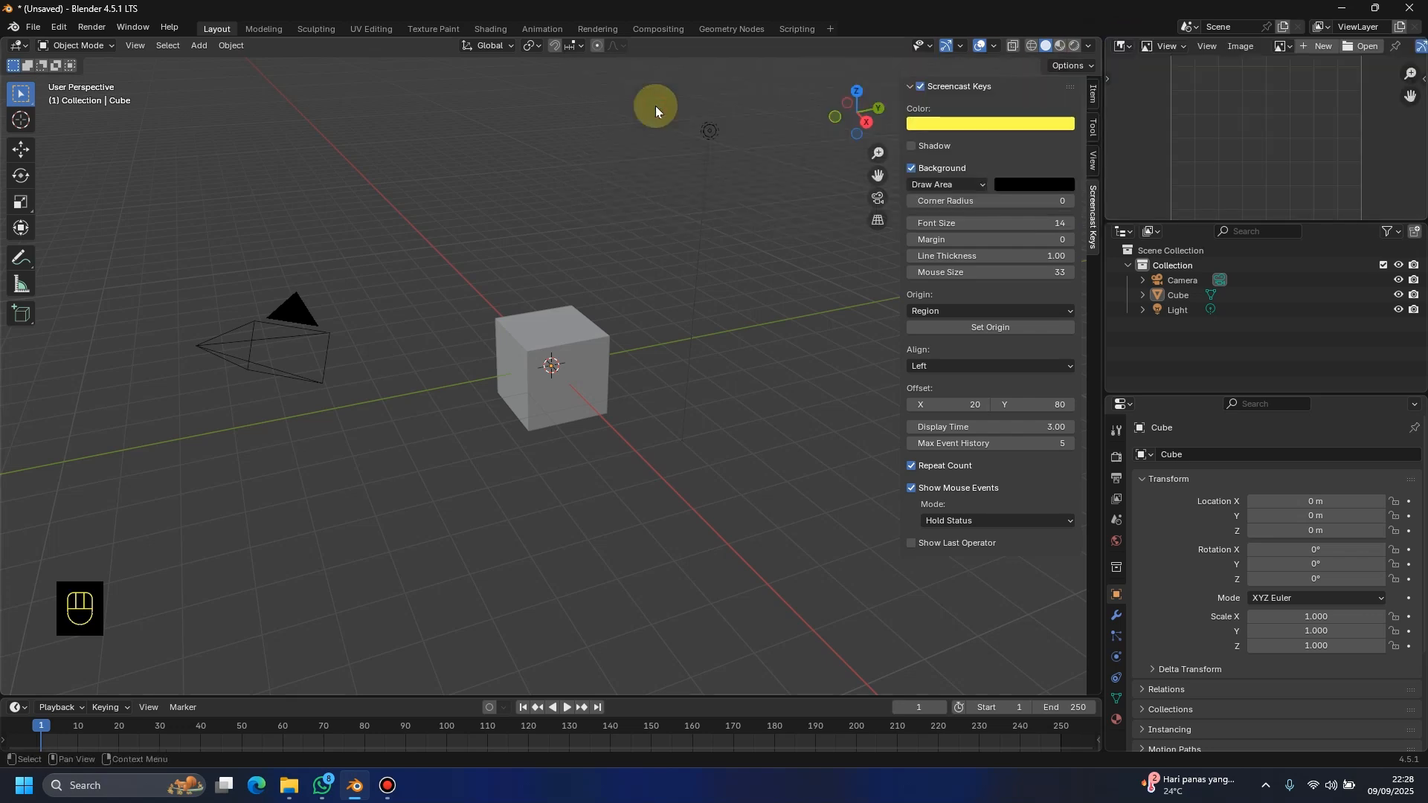
scroll(1306, 110, "down", 2)
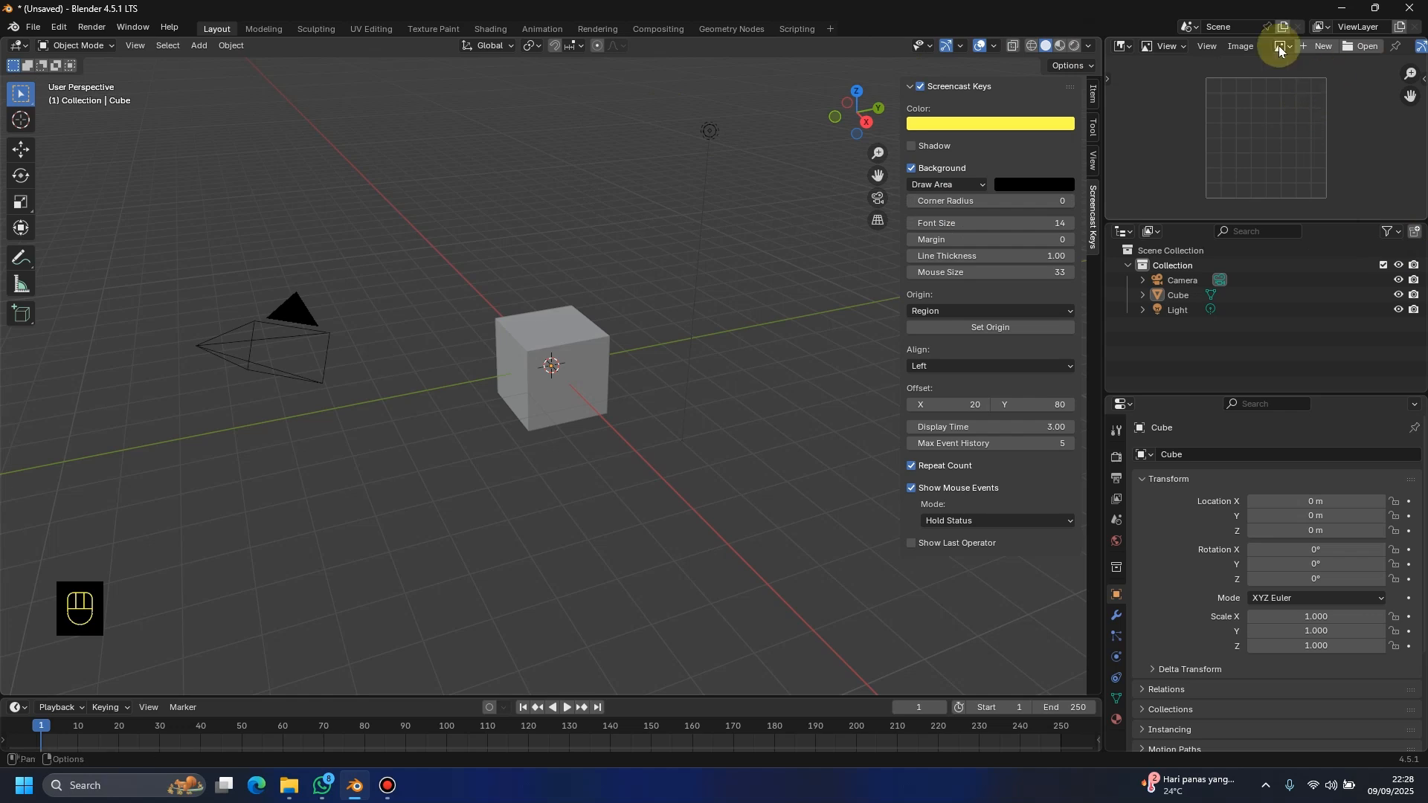
Step: Load the kitchen reference photo from the Documents folder into the Image Editor
left_click(1354, 47)
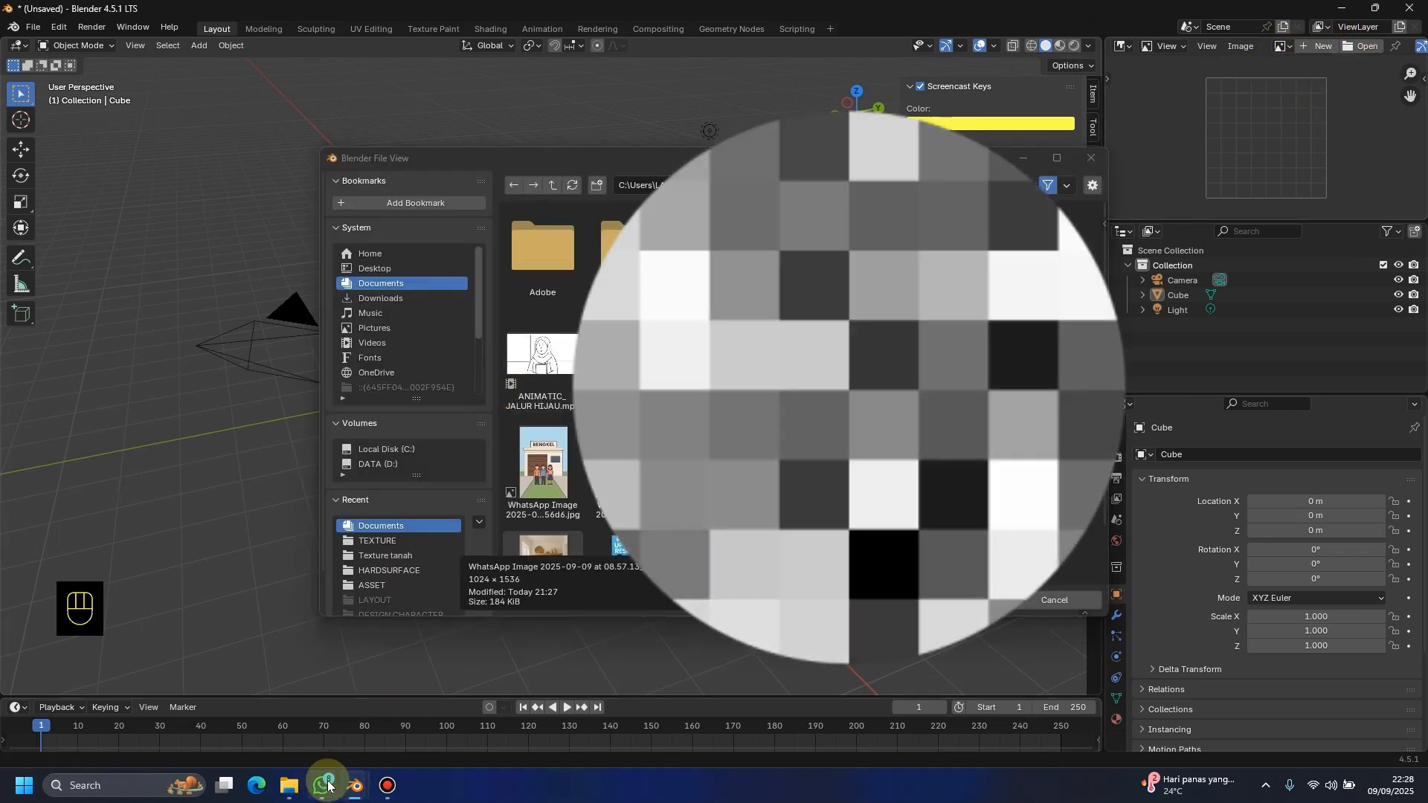
left_click(381, 298)
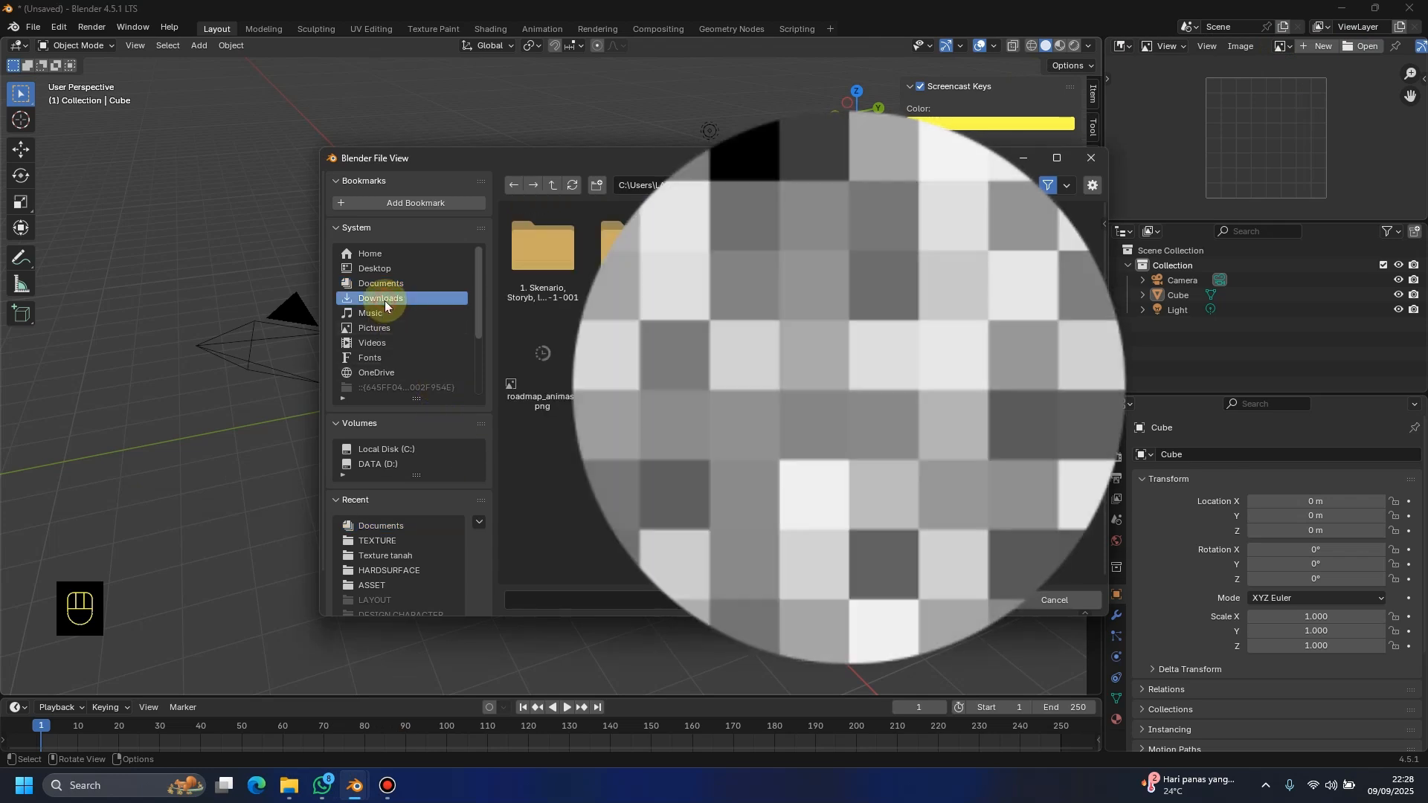
left_click(381, 284)
scroll(1094, 567, "down", 2)
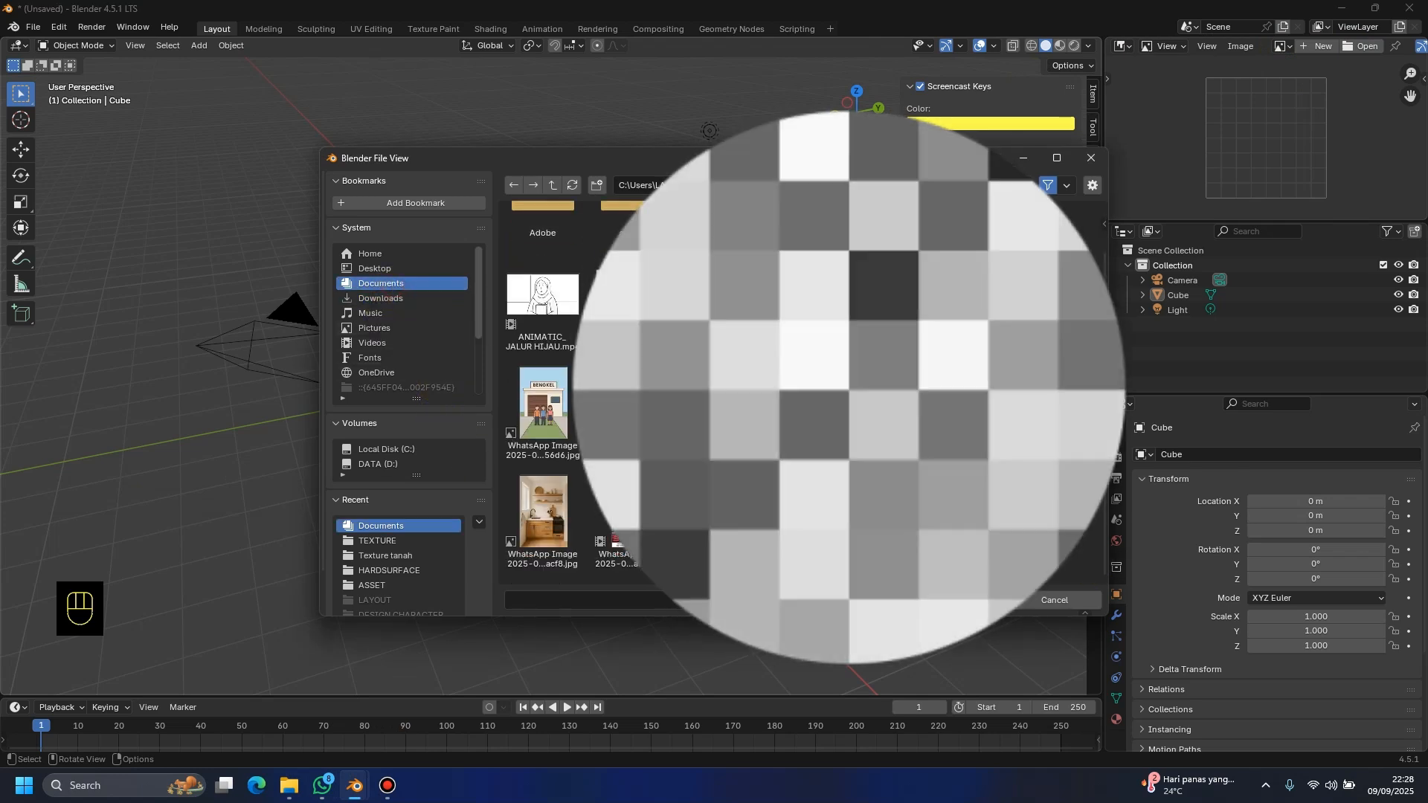
double_click(576, 522)
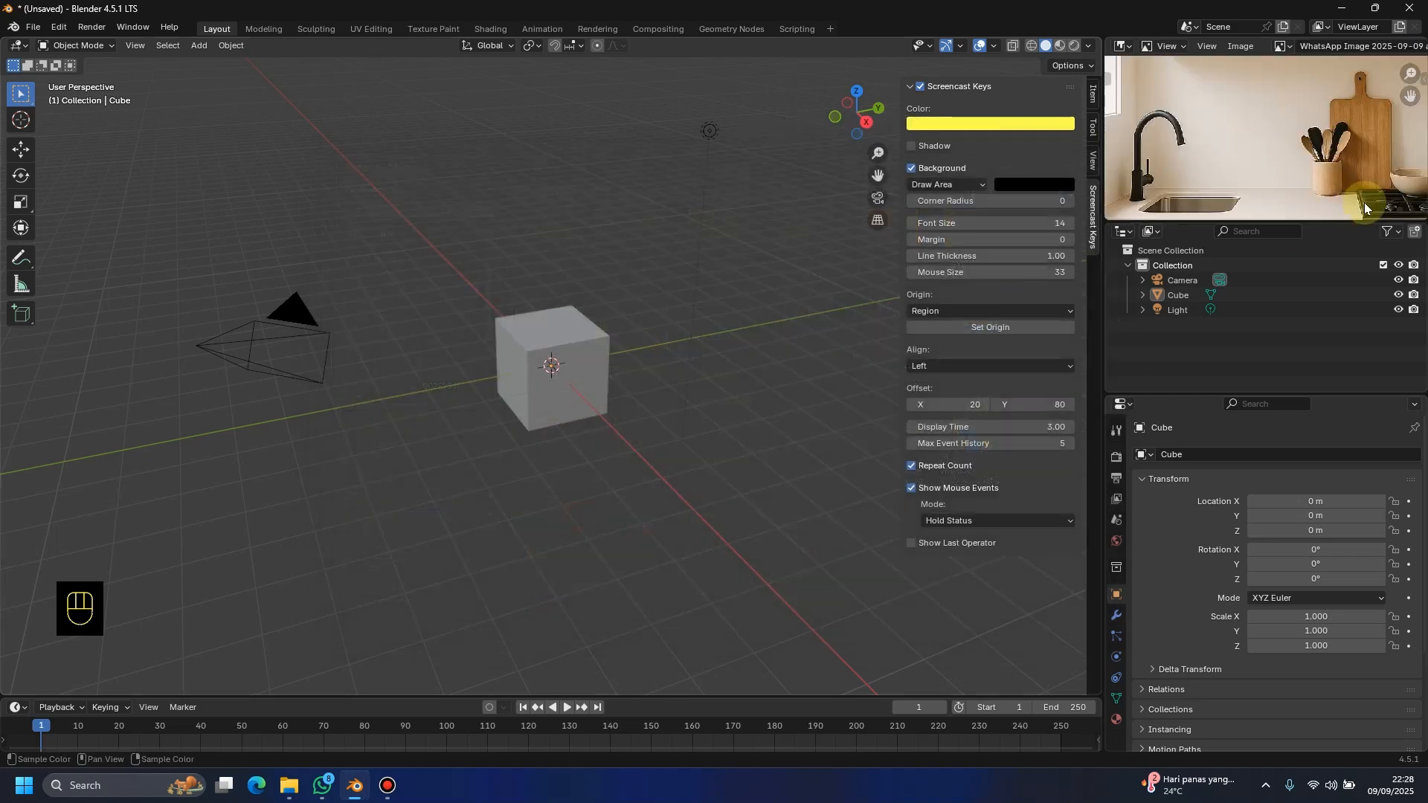
Step: Enlarge the Image Editor area downward and frame the kitchen cabinets and shelves of the reference photo in it
scroll(1274, 136, "down", 3)
left_click_drag(1274, 222, 1266, 276)
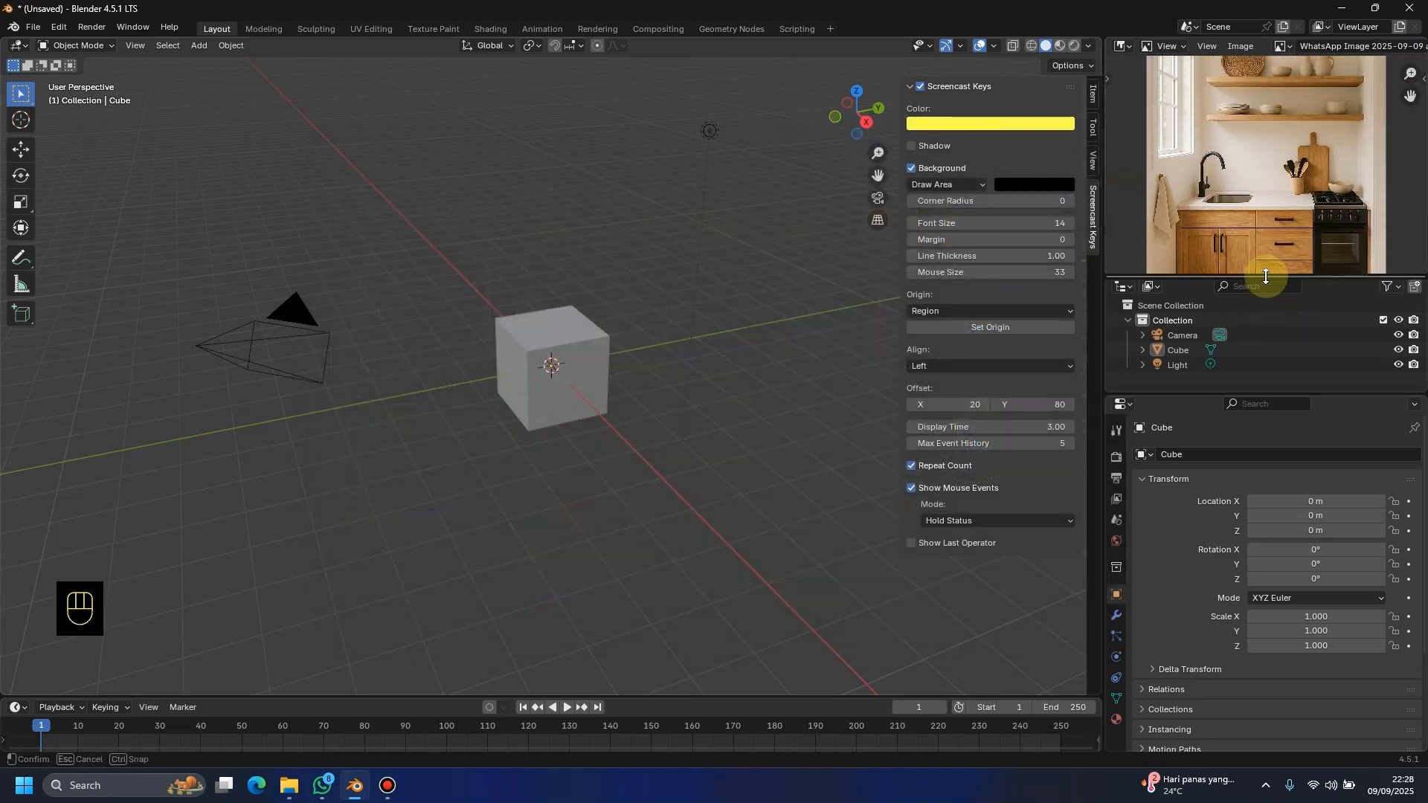
scroll(1268, 183, "down", 2)
mouse_move(1306, 171)
middle_mouse_down()
mouse_move(1266, 123)
mouse_move(1294, 152)
mouse_move(1247, 166)
mouse_move(1289, 161)
middle_mouse_up()
middle_click_drag(695, 341, 610, 386)
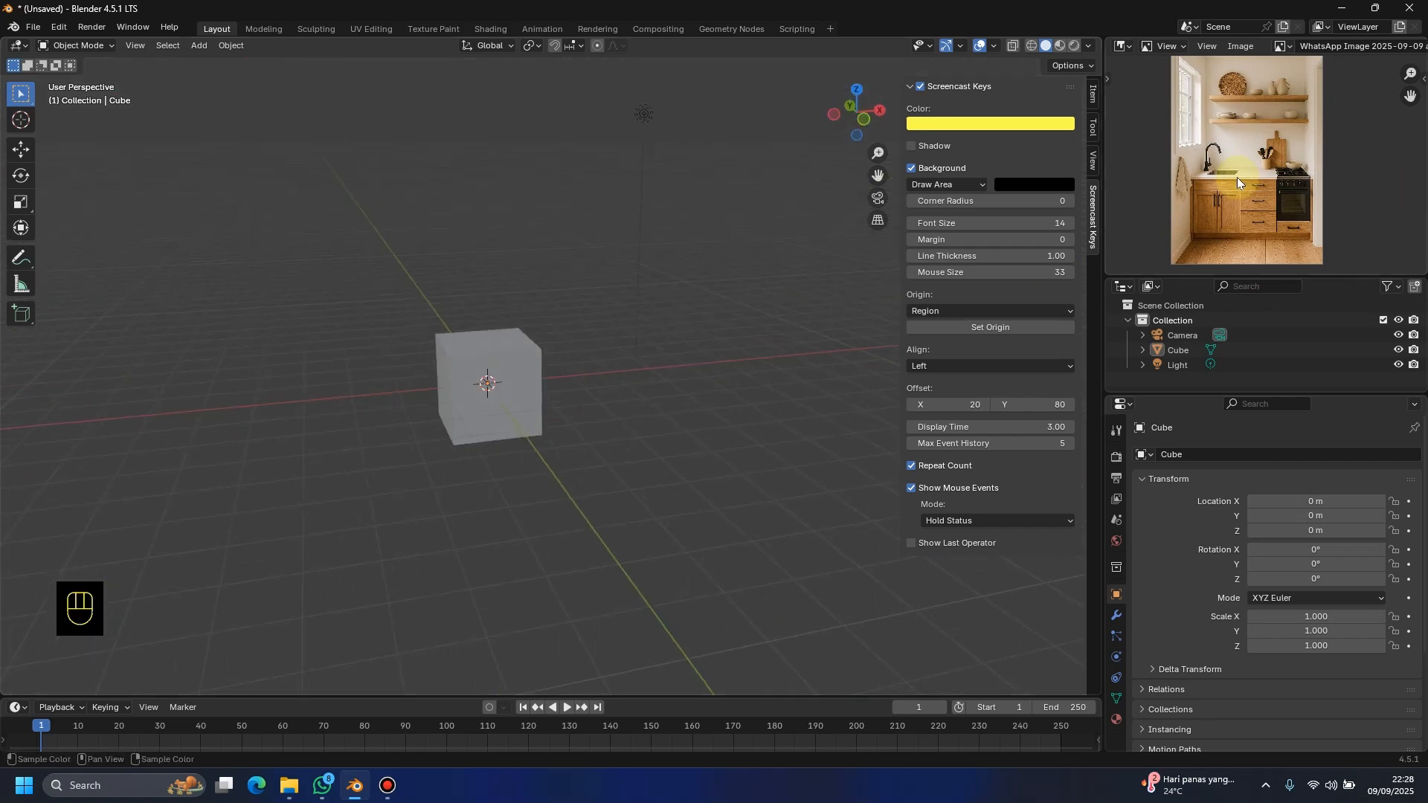
mouse_move(1238, 177)
middle_mouse_down()
mouse_move(1256, 195)
mouse_move(1230, 208)
mouse_move(1238, 193)
middle_mouse_up()
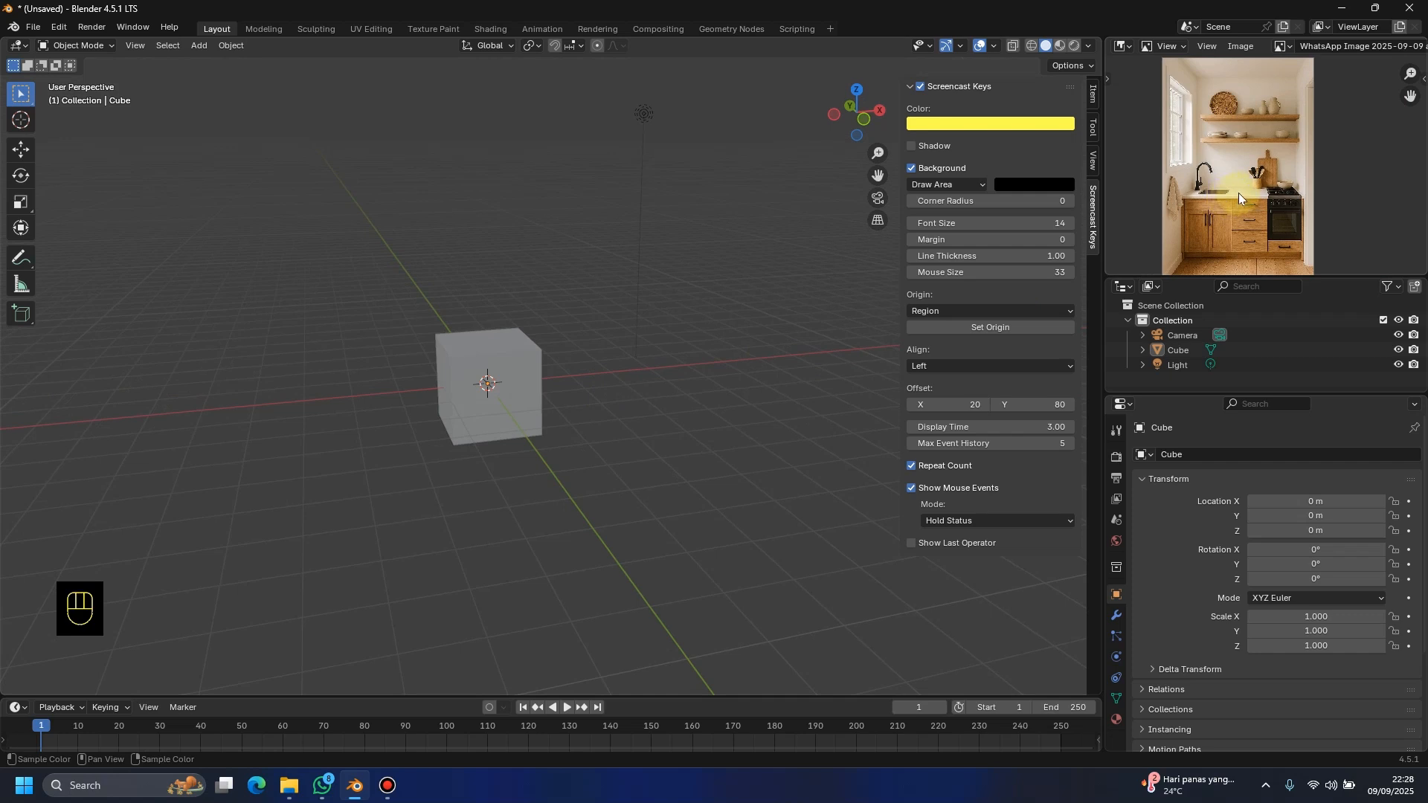
scroll(1250, 186, "up", 4)
scroll(1254, 179, "down", 4)
scroll(1264, 171, "up", 3)
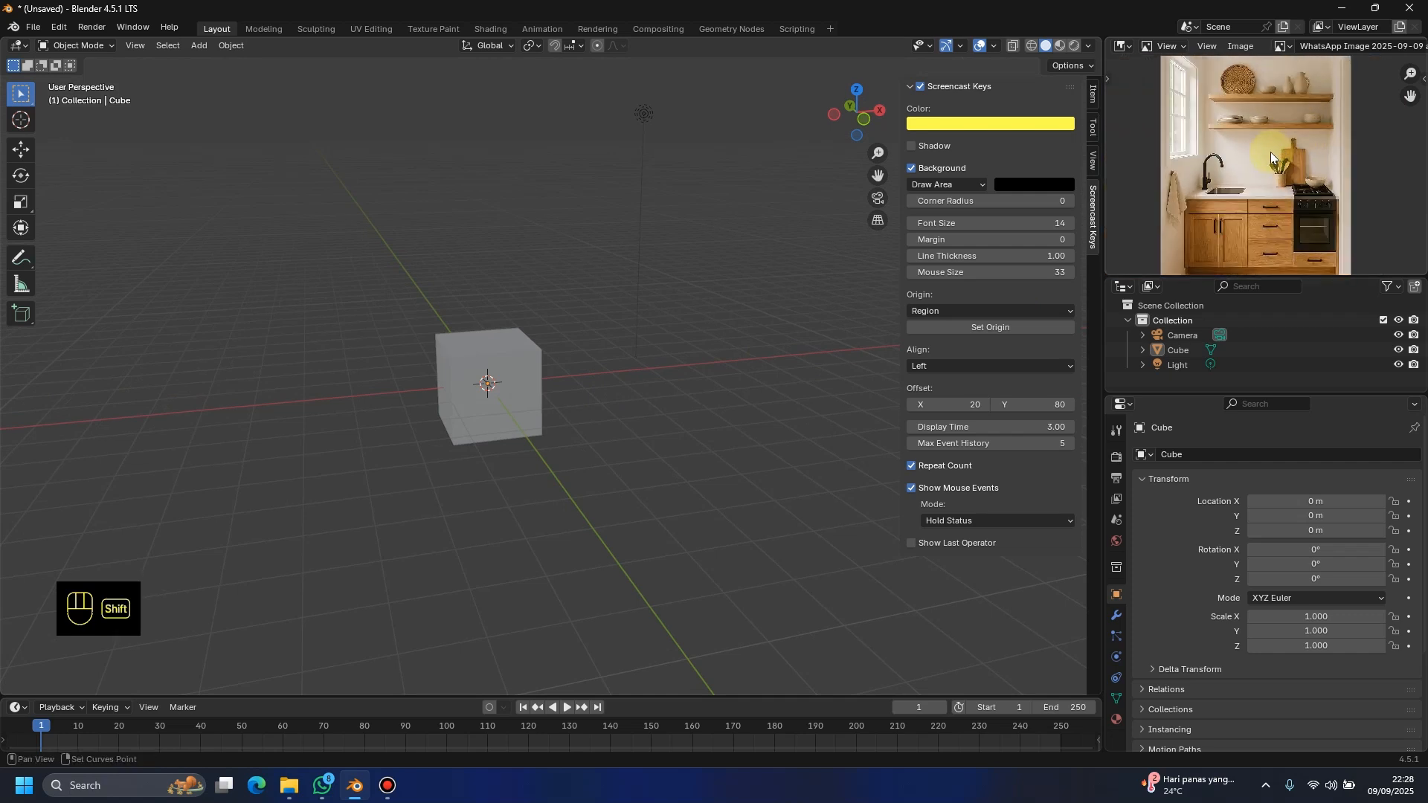
scroll(629, 381, "down", 2)
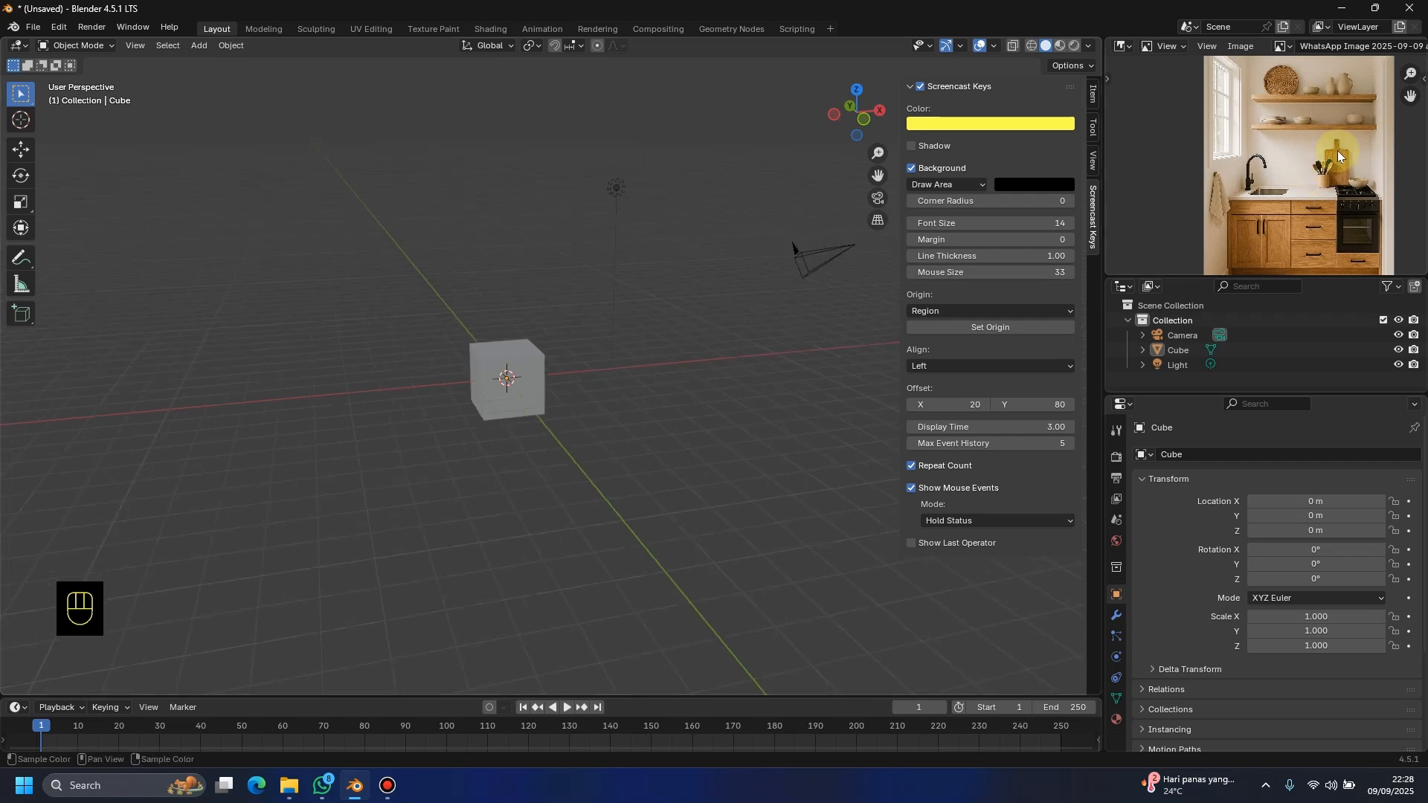
middle_click_drag(1254, 148, 1220, 148)
Step: Hide the viewport sidebar and set the 3D view to front orthographic with the cube centred
middle_click_drag(540, 473, 532, 563)
key("KP_1")
key("n")
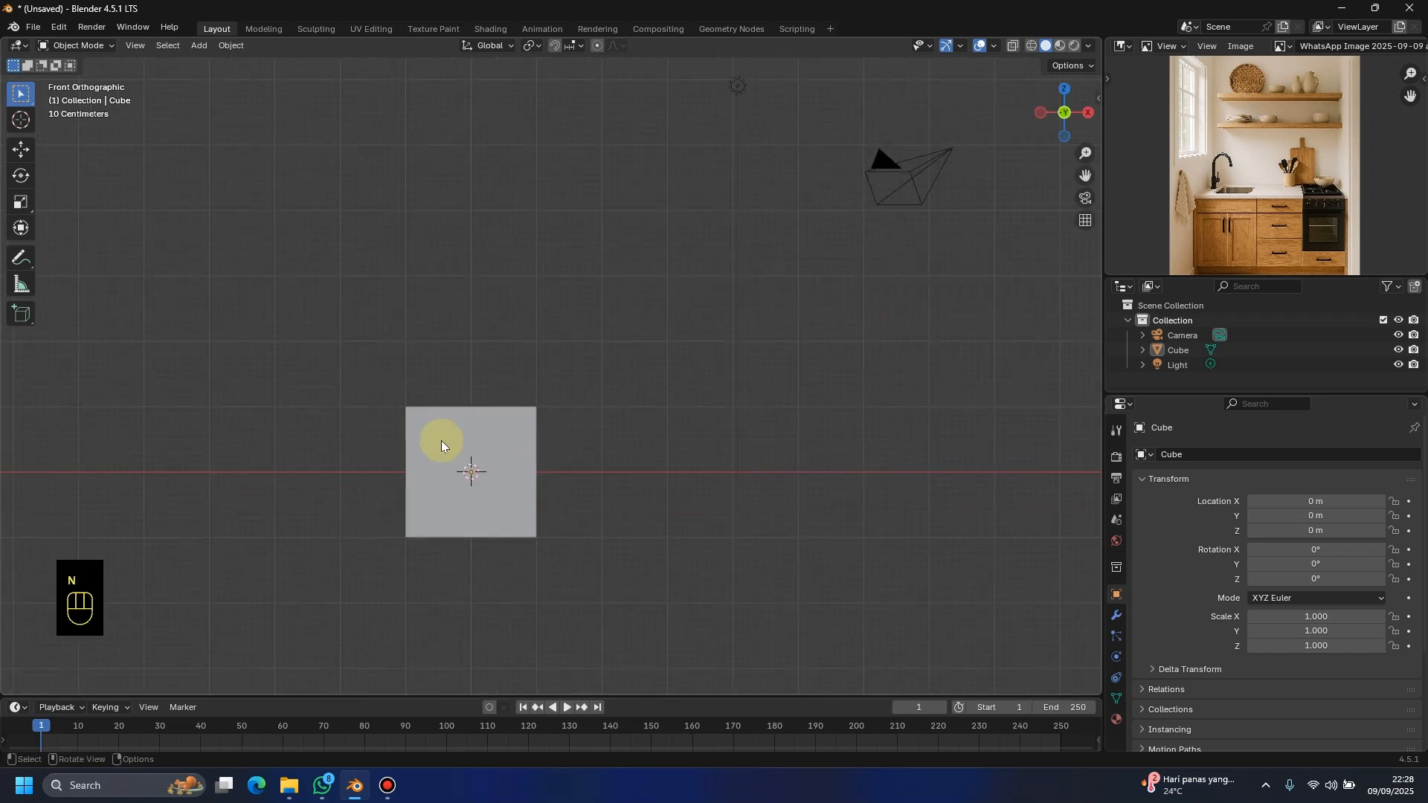
middle_click_drag(441, 445, 582, 394, "shift")
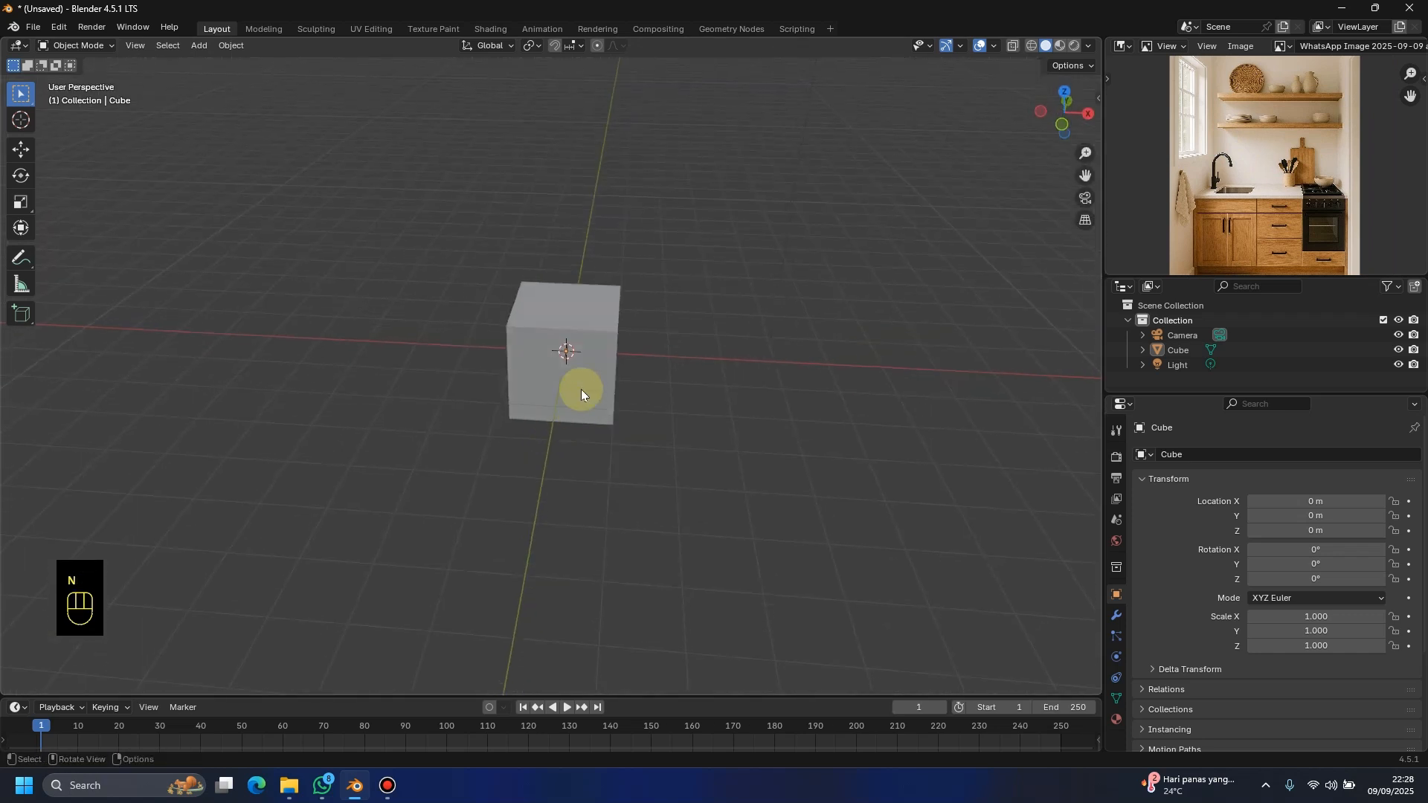
key("KP_1")
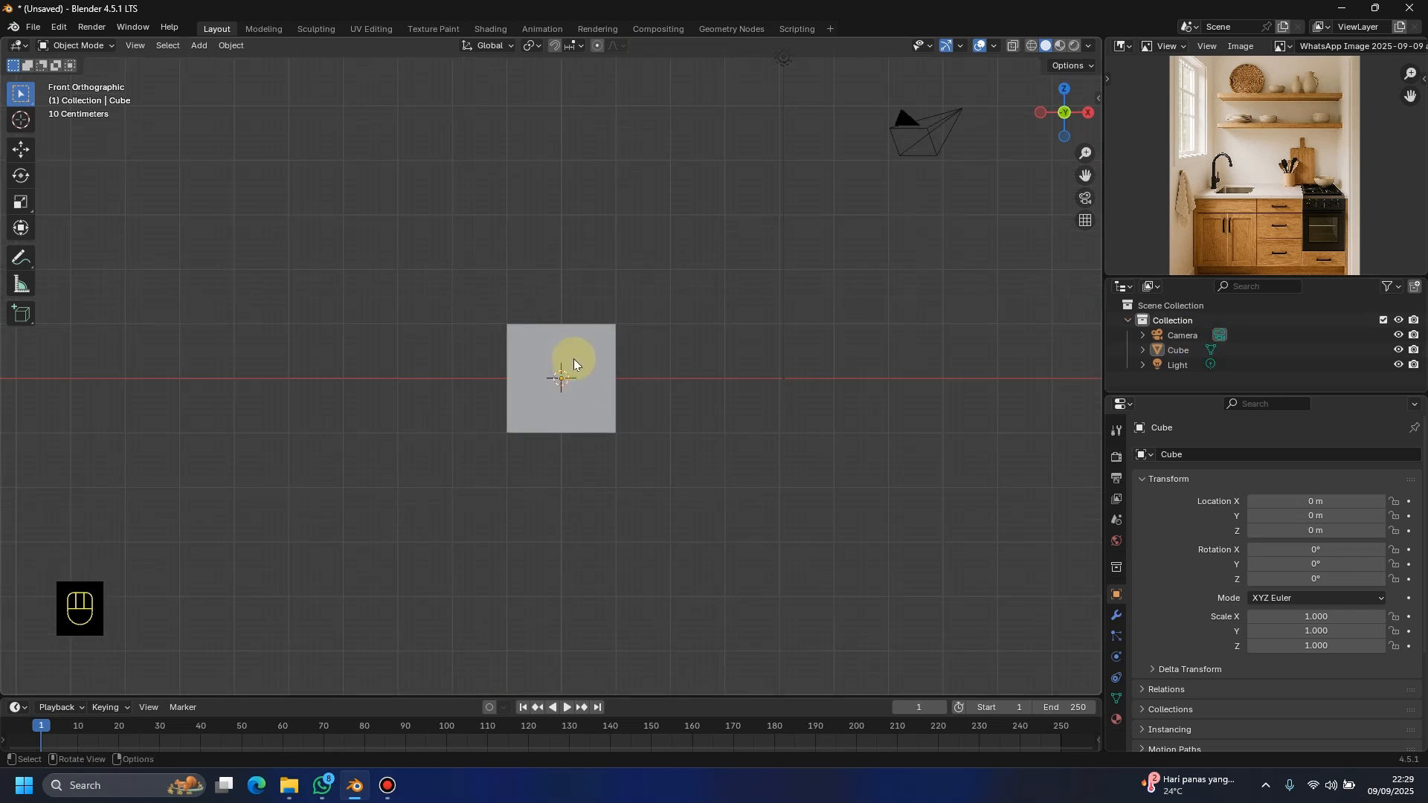
Step: Move the cube up along the Z axis by about 1.015 m
left_click(583, 404)
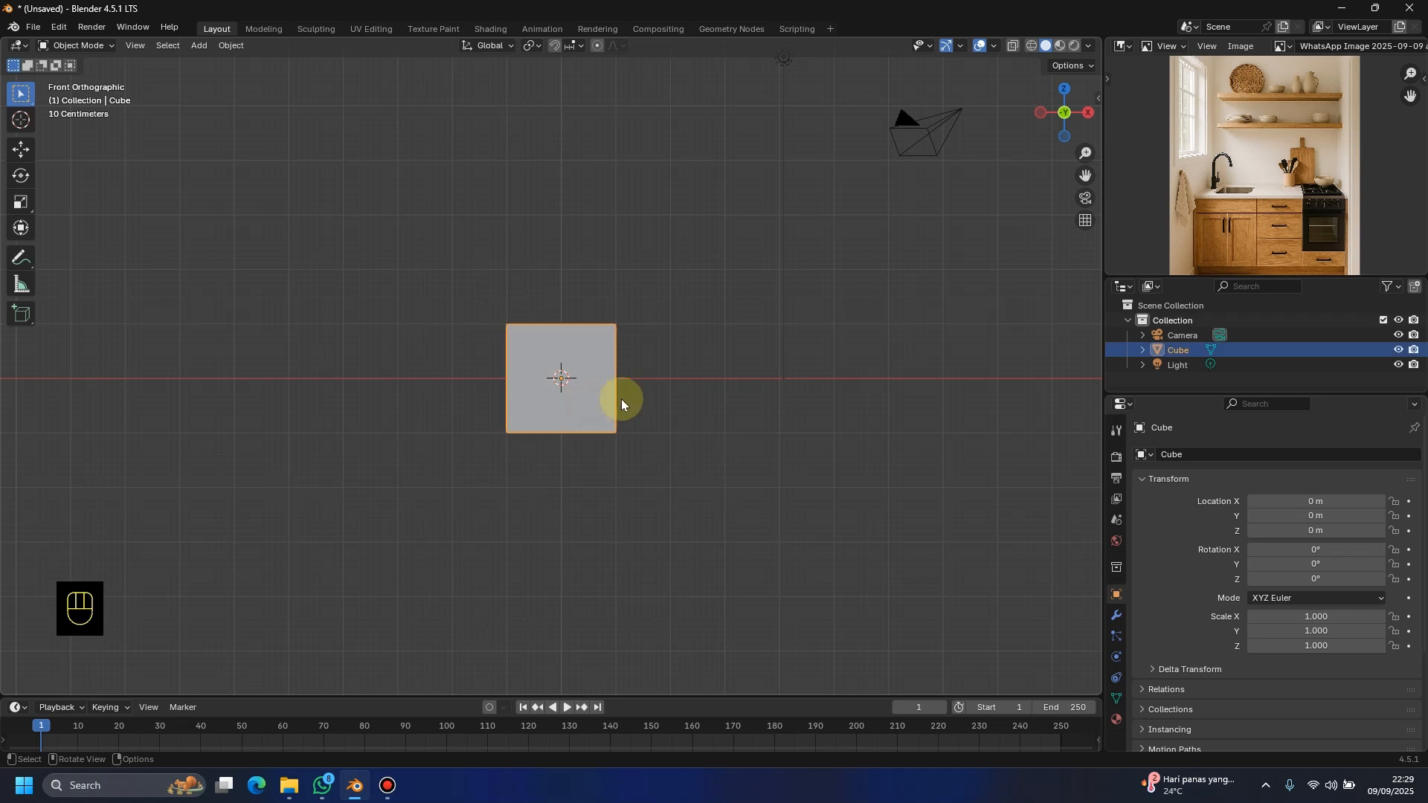
scroll(631, 423, "down", 1)
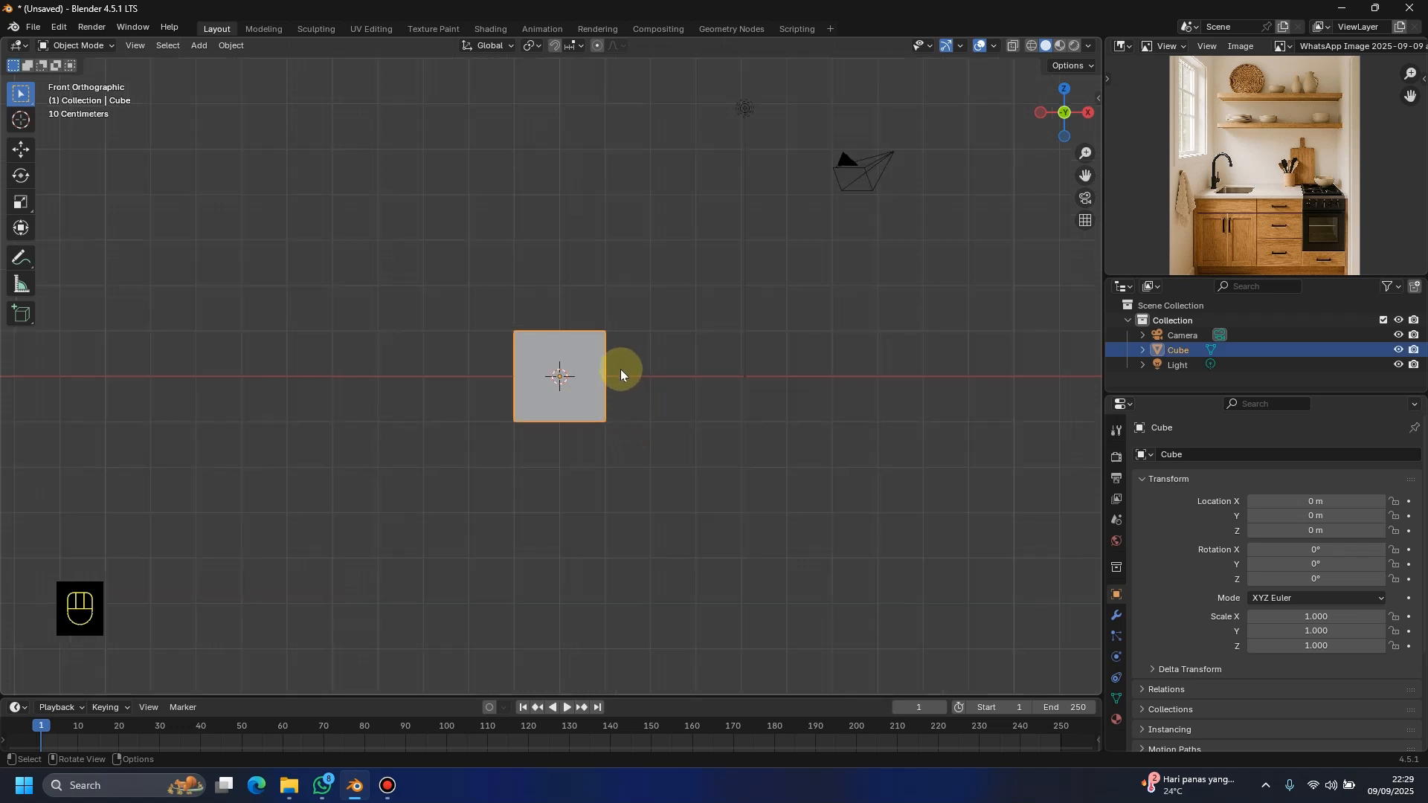
key("g")
key("z")
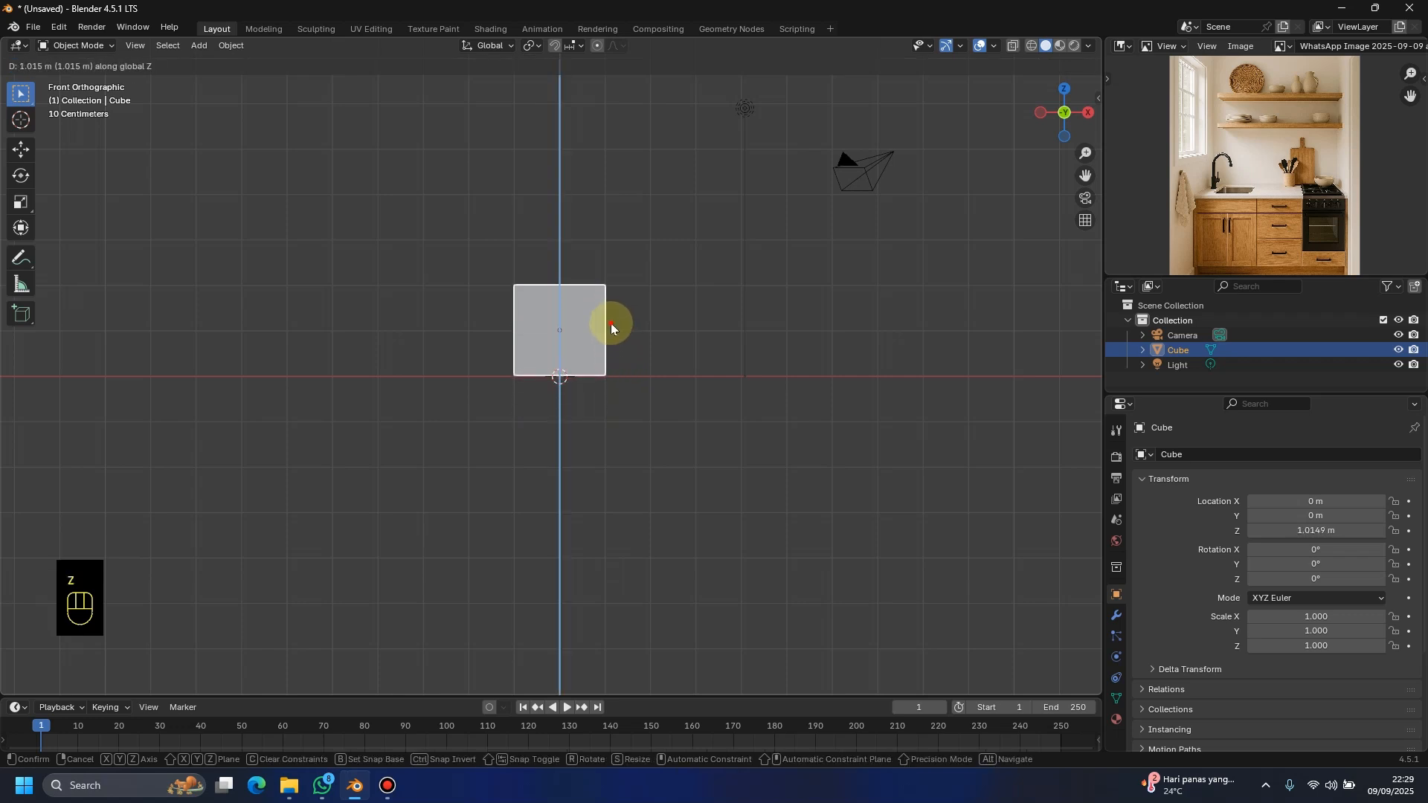
left_click(606, 321)
Step: Lower the cube slightly along Z to about 0.9996 m so its base rests on the ground line
scroll(559, 368, "up", 8)
scroll(592, 407, "up", 4)
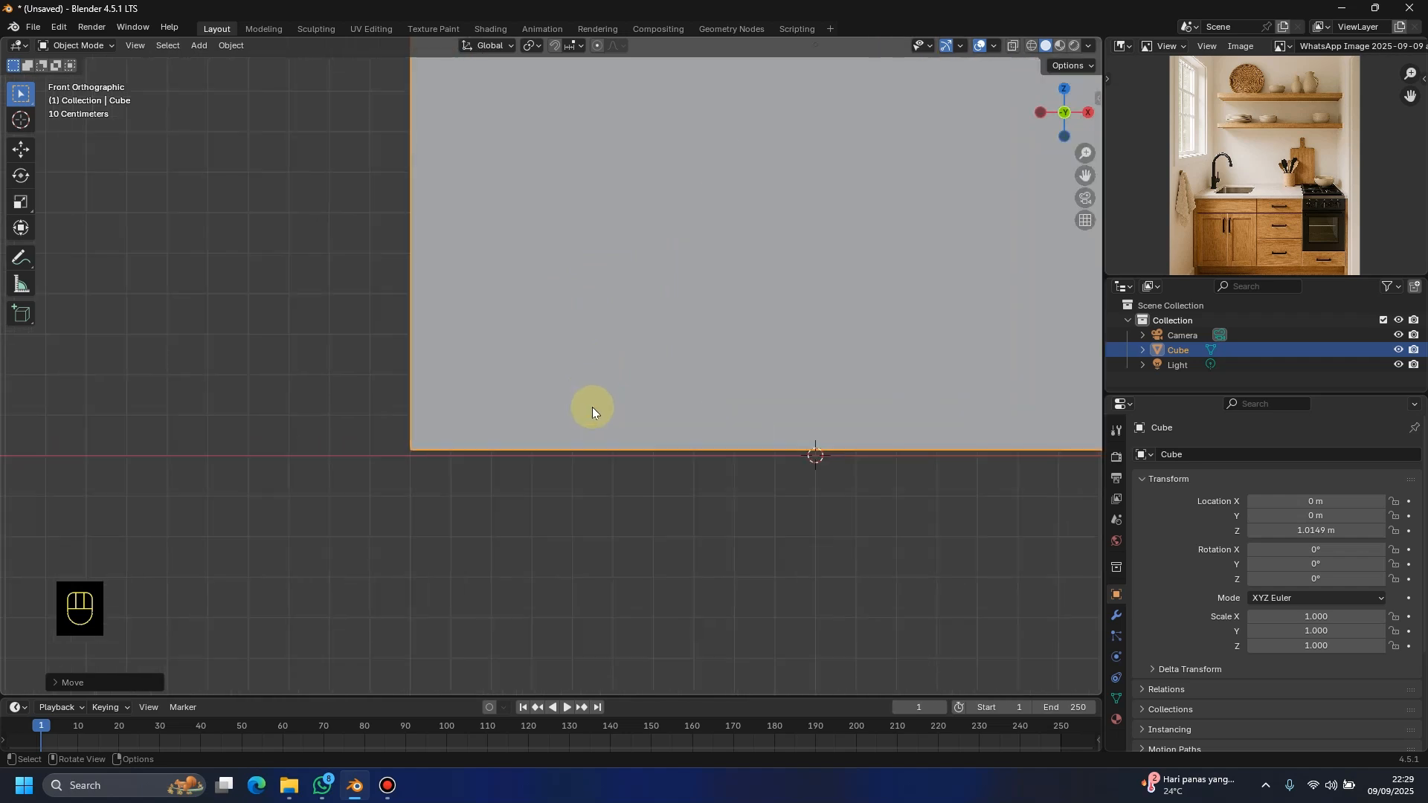
middle_click_drag(636, 466, 529, 382, "shift")
scroll(570, 323, "up", 2)
key("g")
key("z")
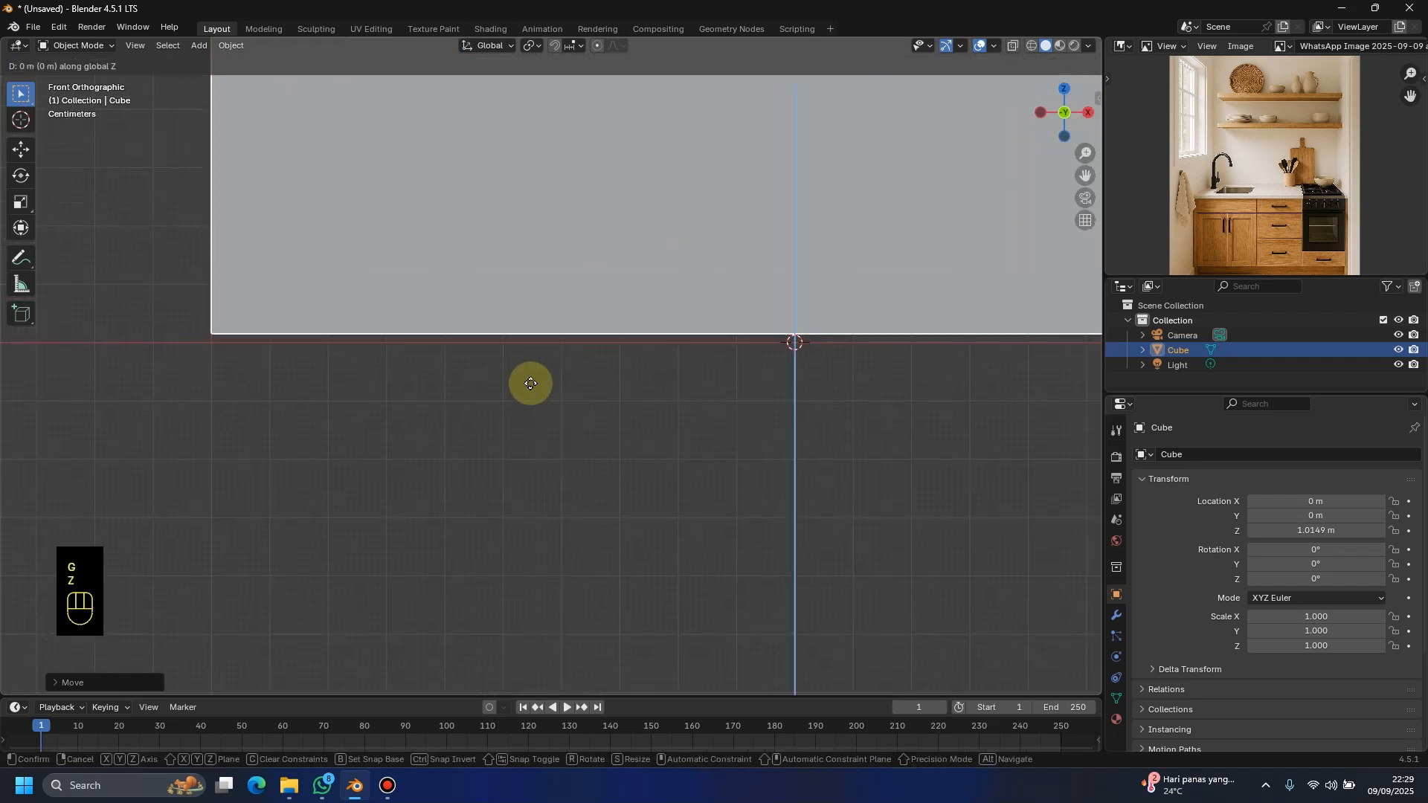
left_click(526, 393)
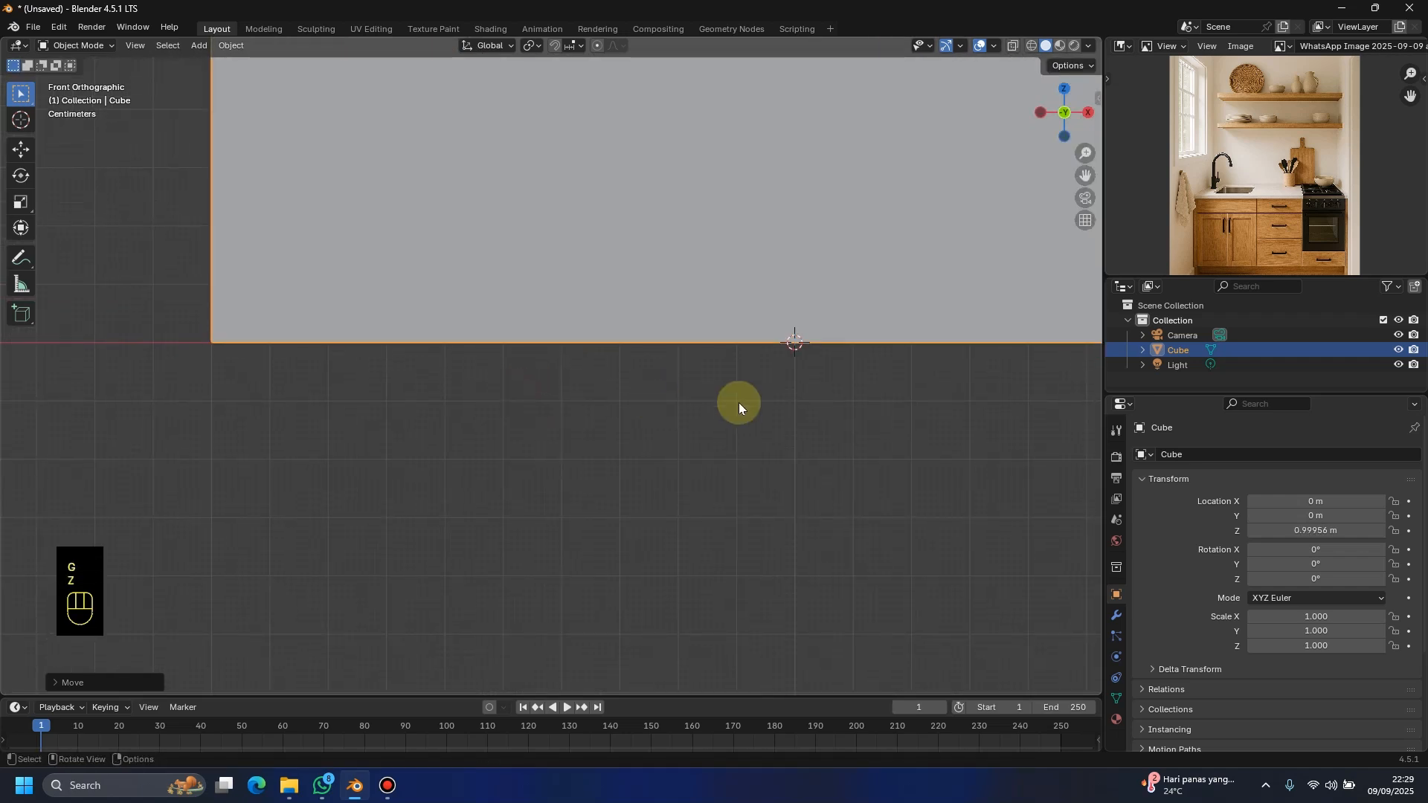
scroll(738, 403, "down", 12)
scroll(587, 406, "up", 2)
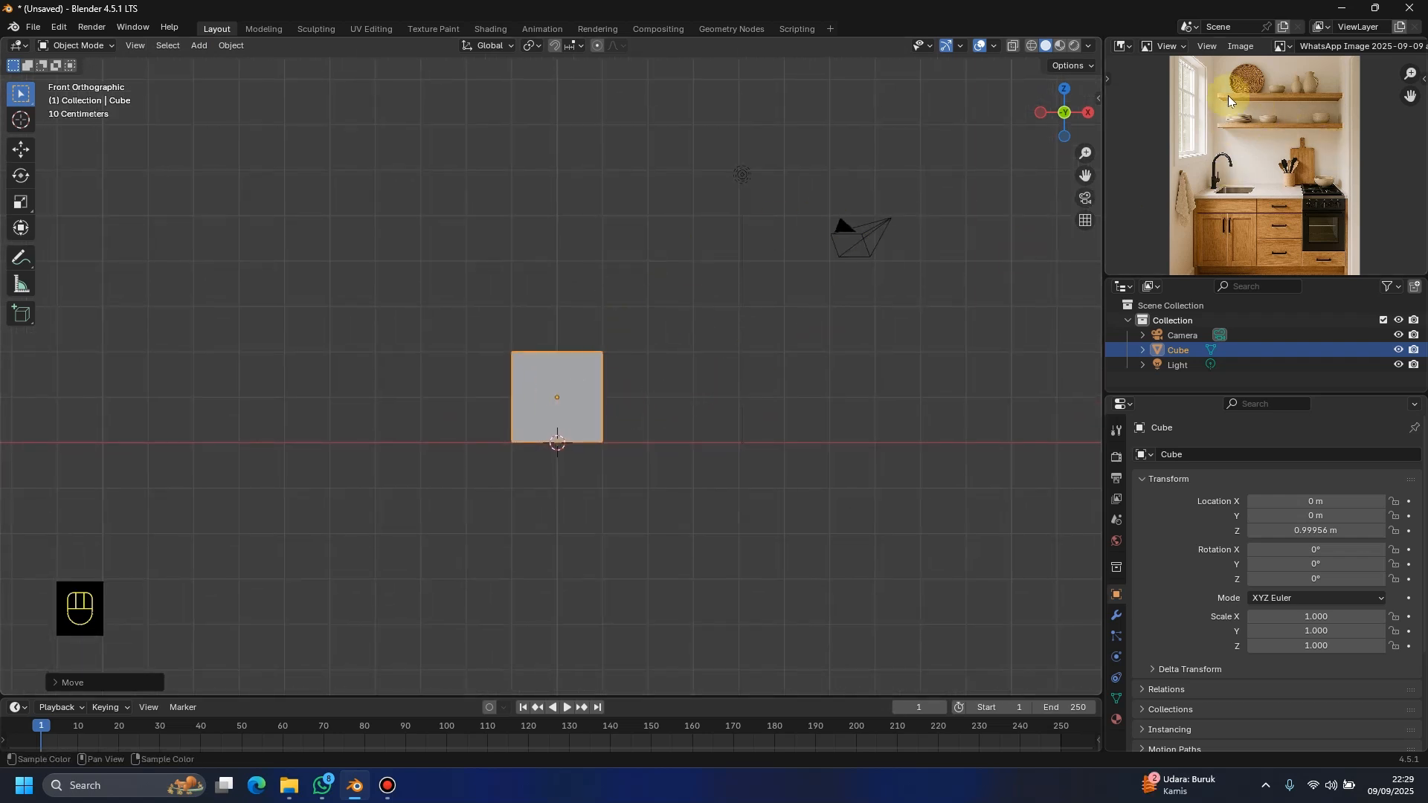
Step: Reframe the Image Editor to examine the full kitchen reference photo from ceiling to floor
scroll(1236, 134, "down", 1)
scroll(1279, 167, "down", 1)
mouse_move(1276, 166)
middle_mouse_down("shift")
mouse_move(1263, 124)
mouse_move(1257, 146)
middle_mouse_up("shift")
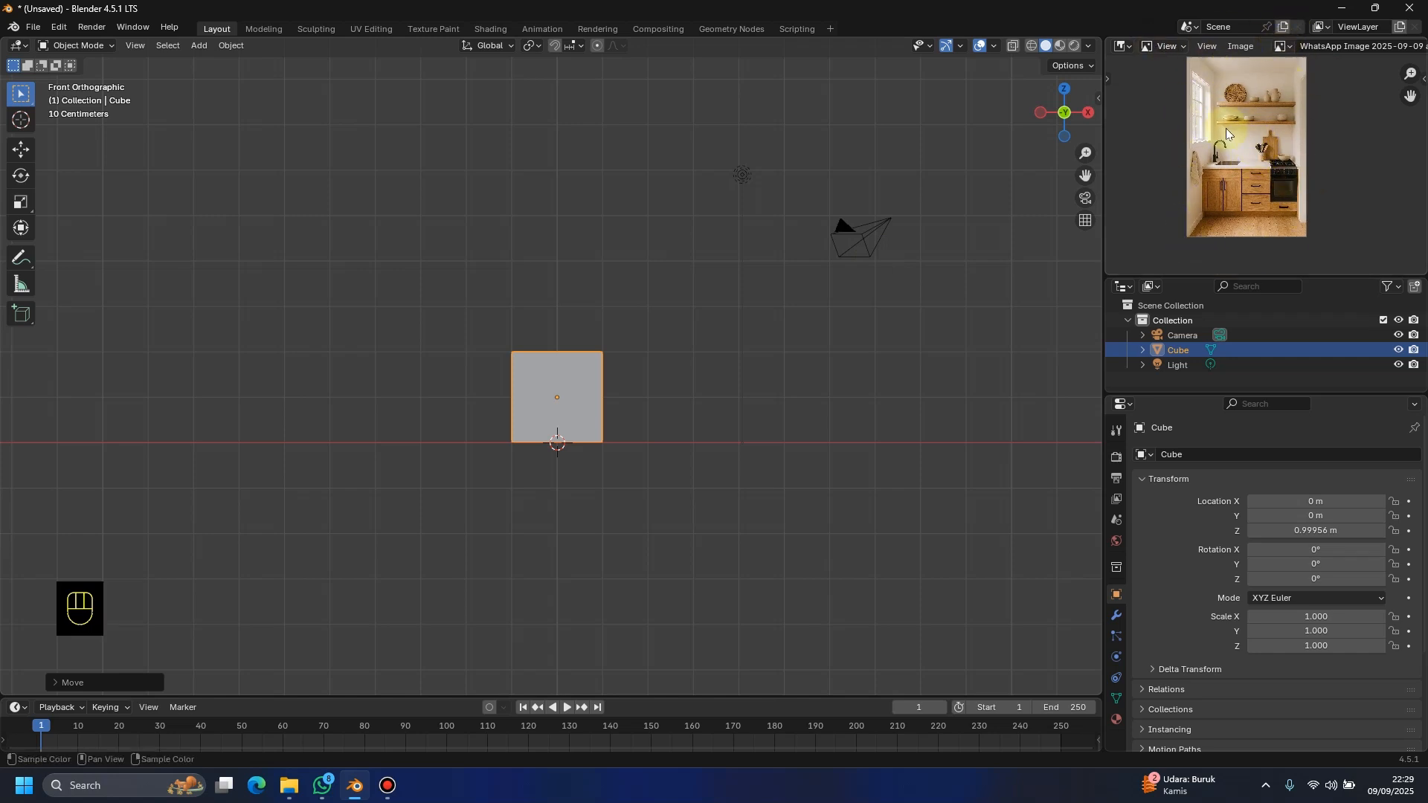
scroll(1266, 163, "up", 1)
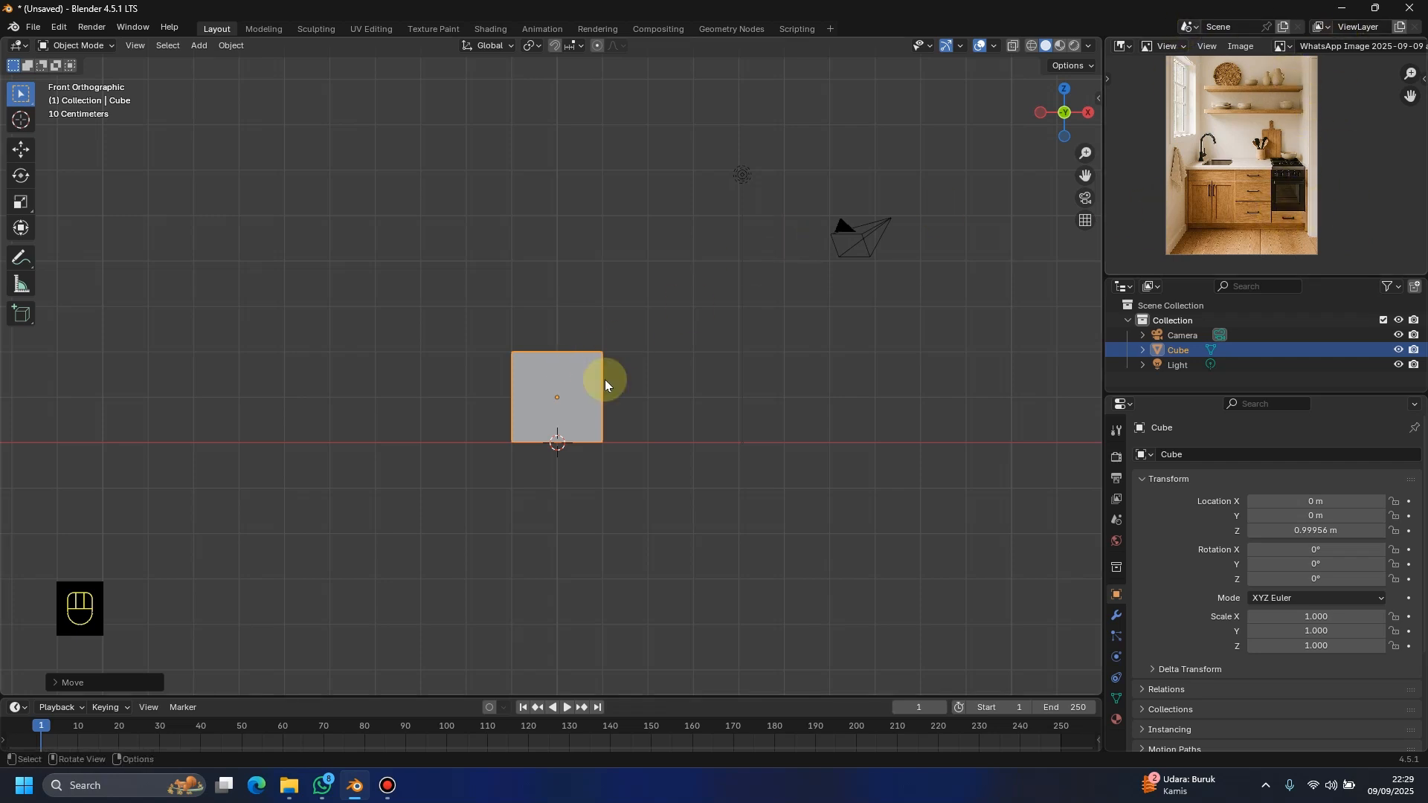
Step: Scale the cube along Z by about 2.978 and along X by about 1.987 to match the tall room proportions
scroll(614, 387, "up", 1)
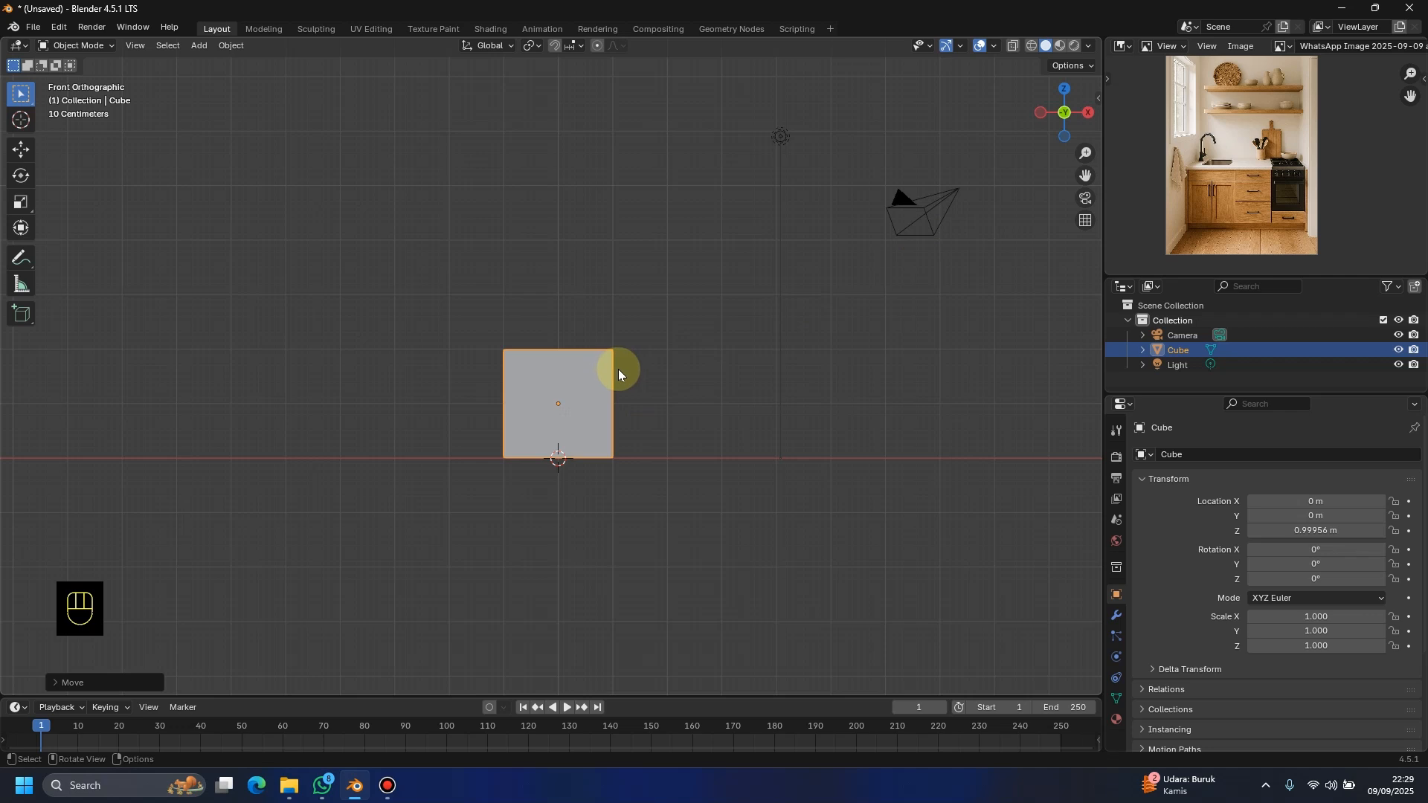
key("s")
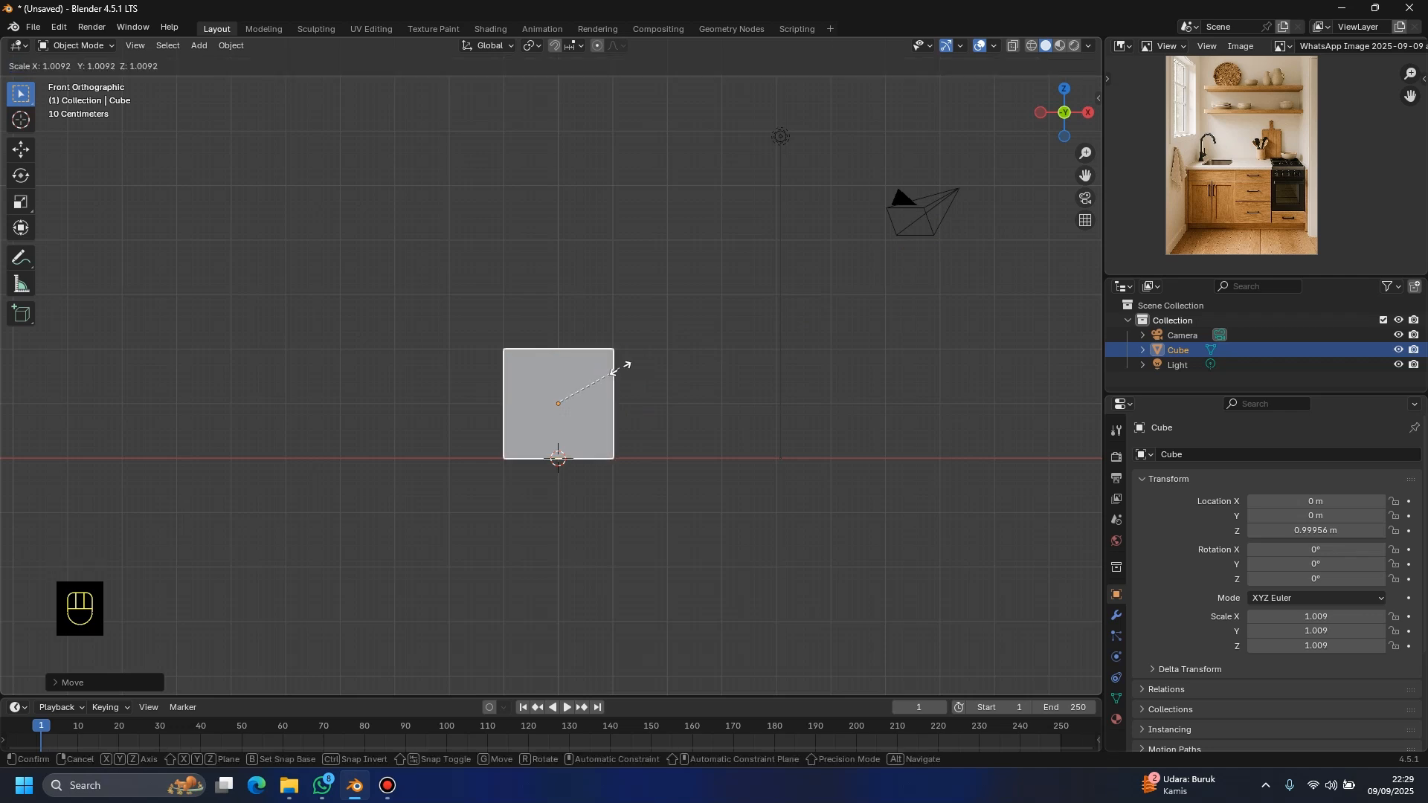
key("z")
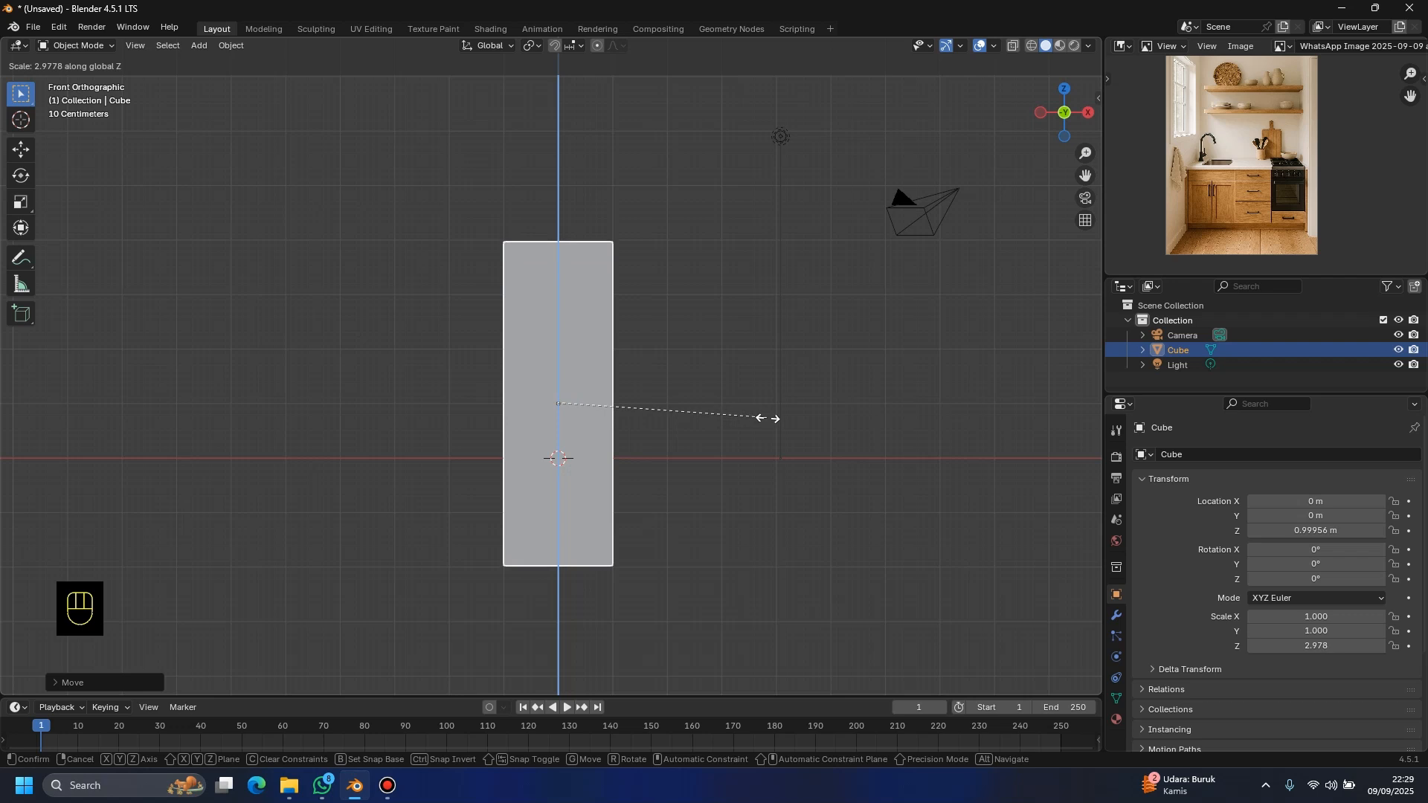
left_click(760, 418)
key("s")
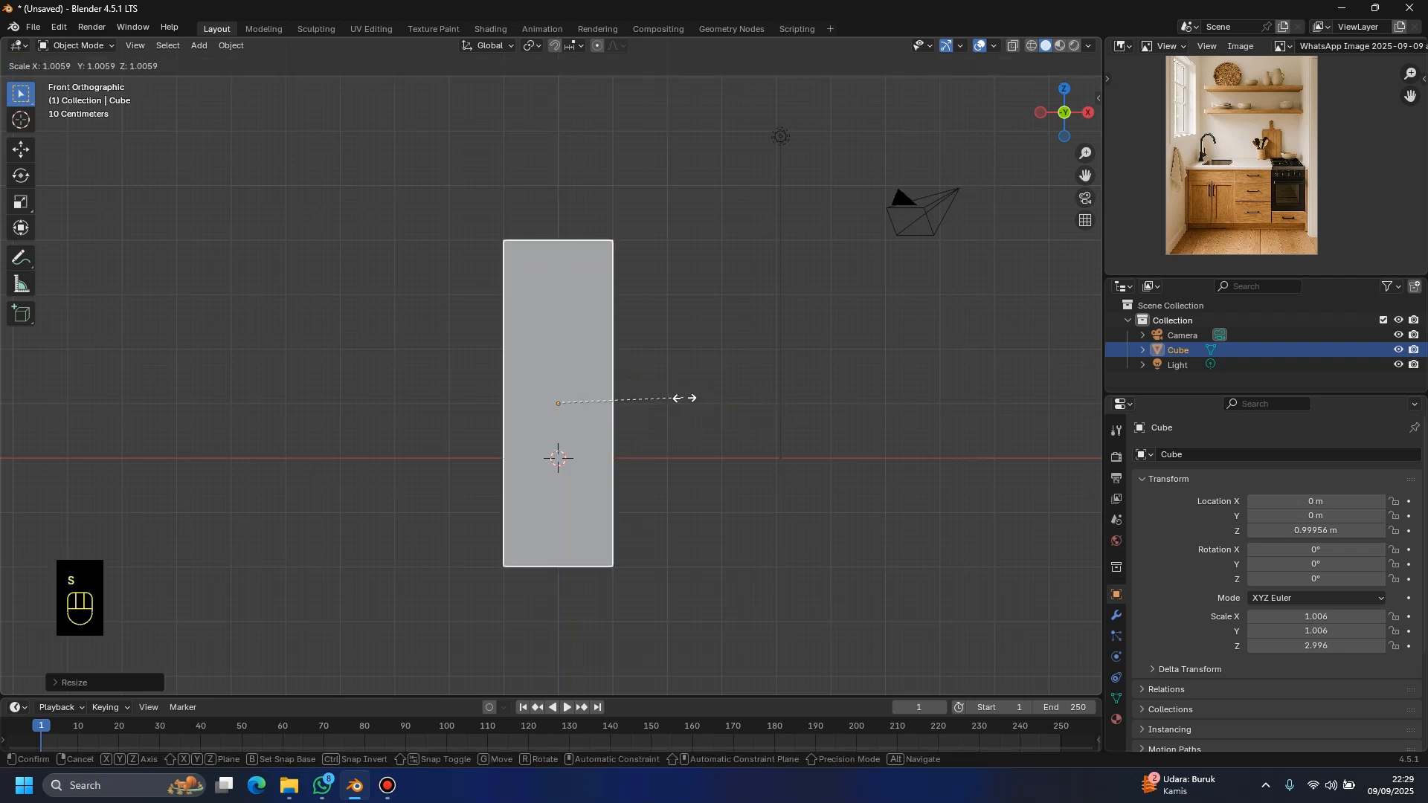
key("x")
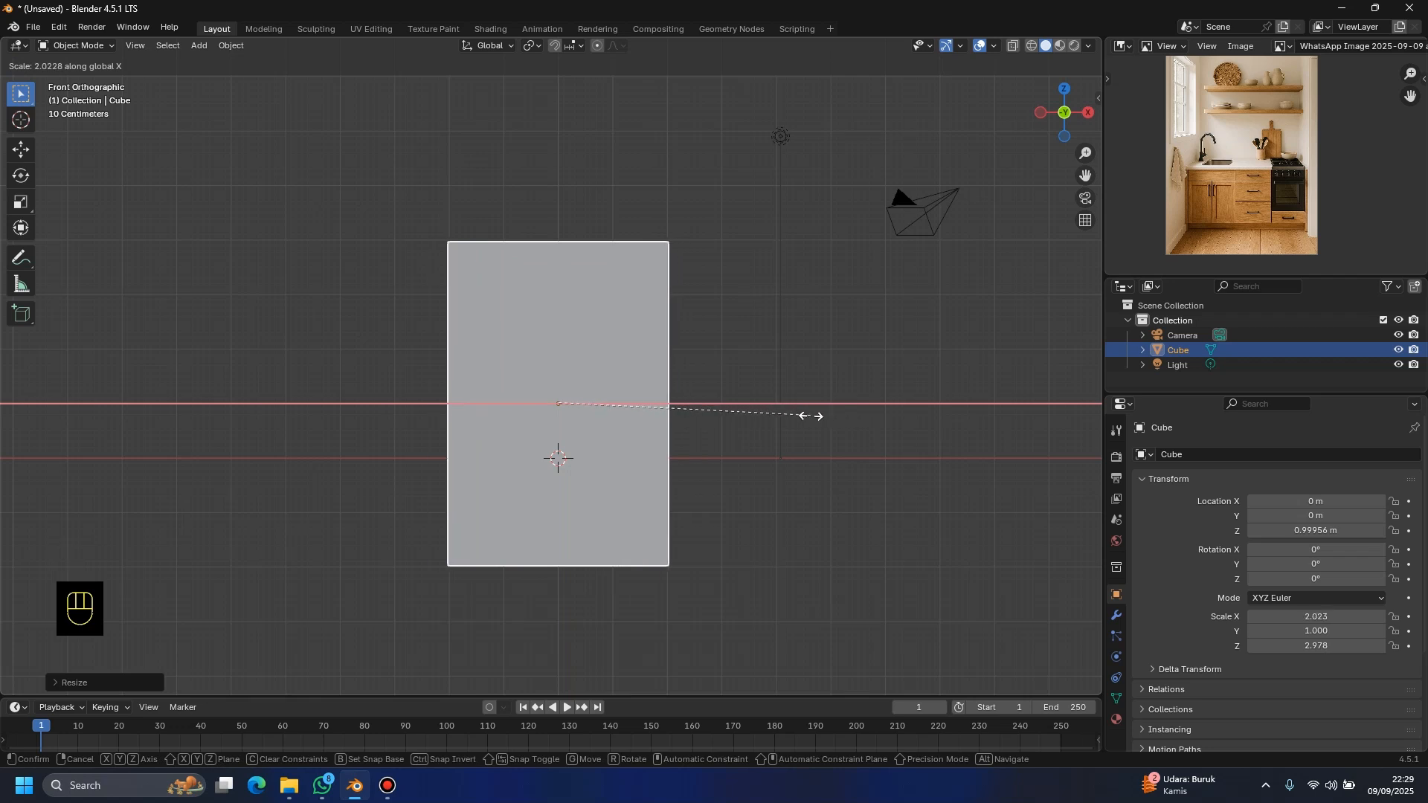
left_click(806, 414)
Step: From the right orthographic view, scale the cube along Y by about 3.003 to give the room depth
middle_click_drag(675, 399, 680, 412)
key("KP_3")
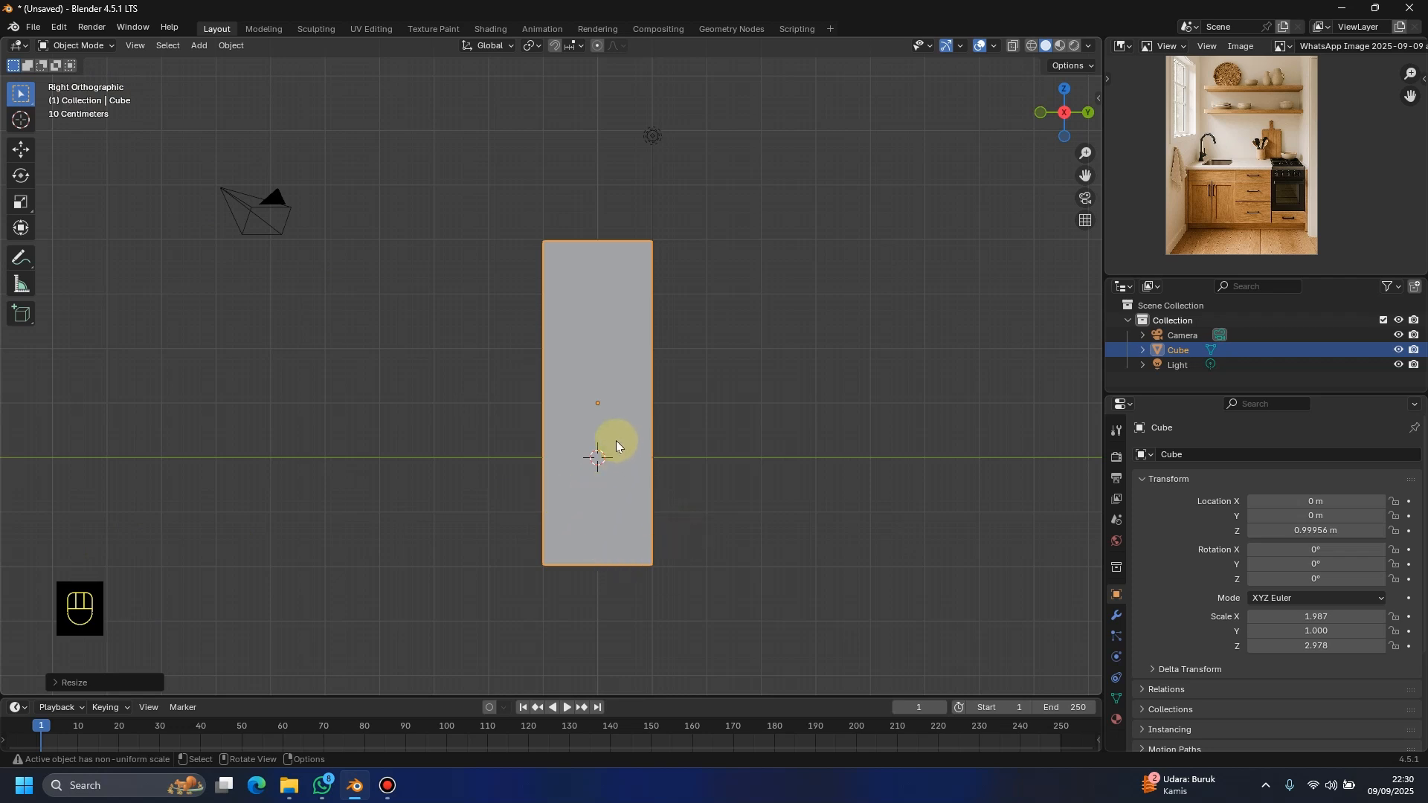
key("s")
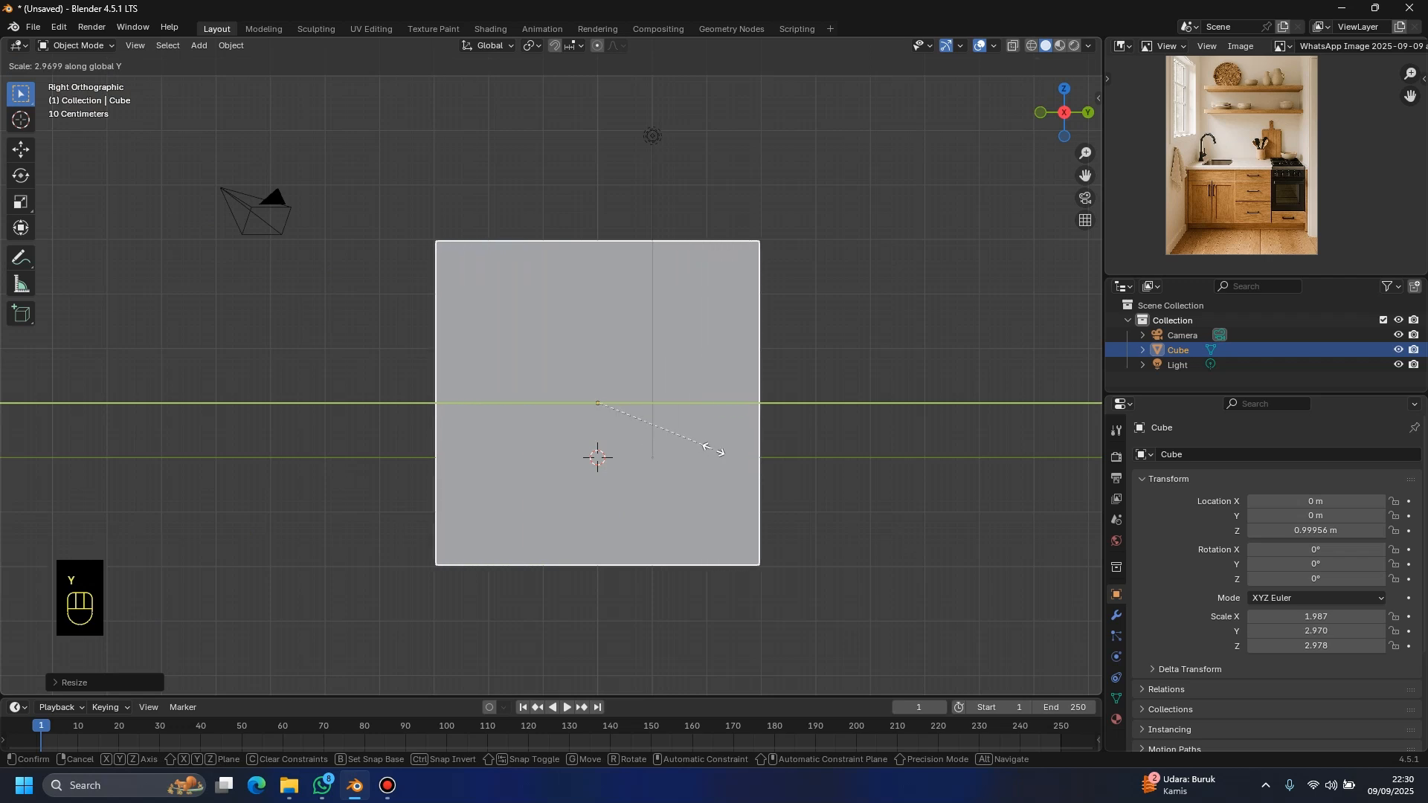
left_click(901, 469)
Step: Check the scaled box from several angles, then display its transform values and dimensions from the front view
middle_click_drag(917, 470, 698, 378)
key("KP_1")
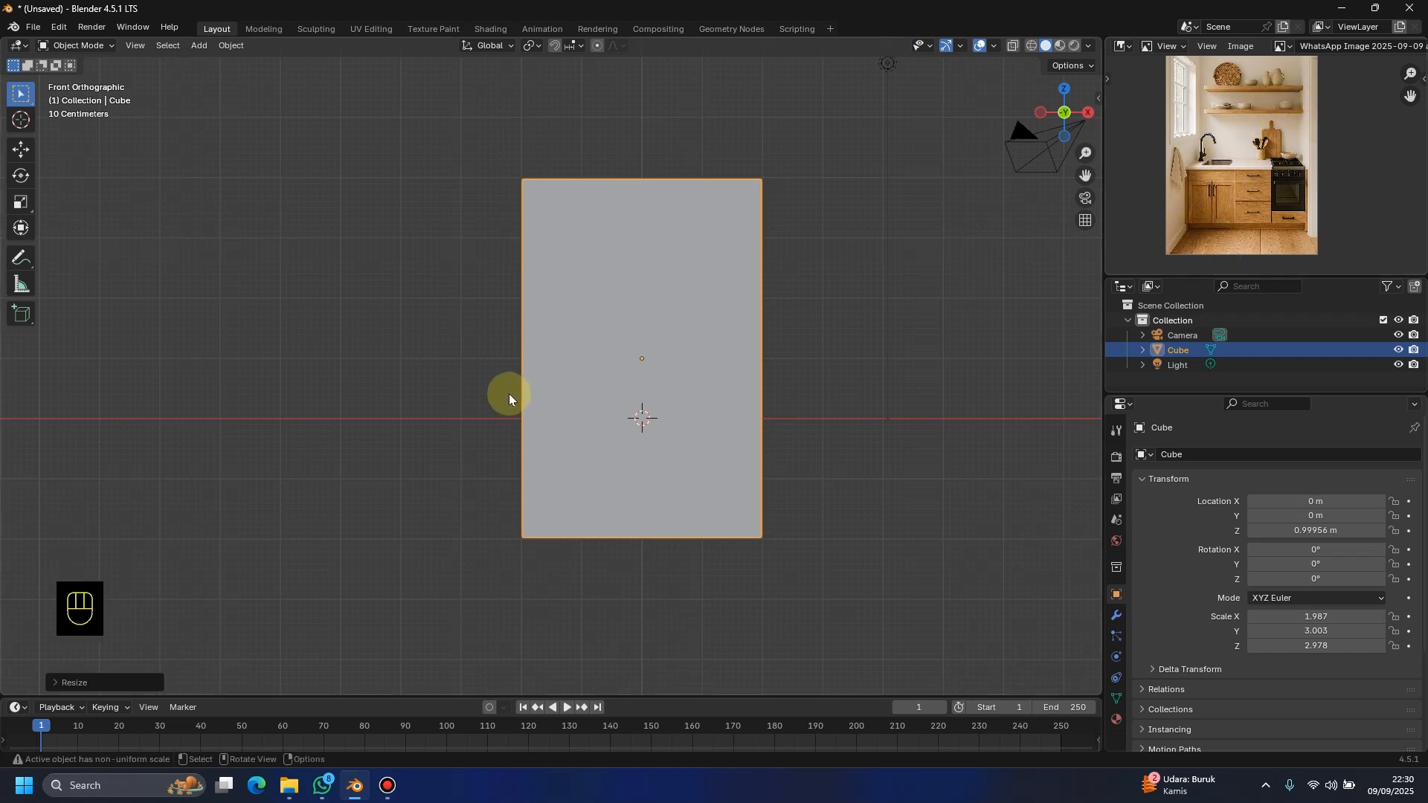
middle_click_drag(720, 301, 716, 338)
key("KP_1")
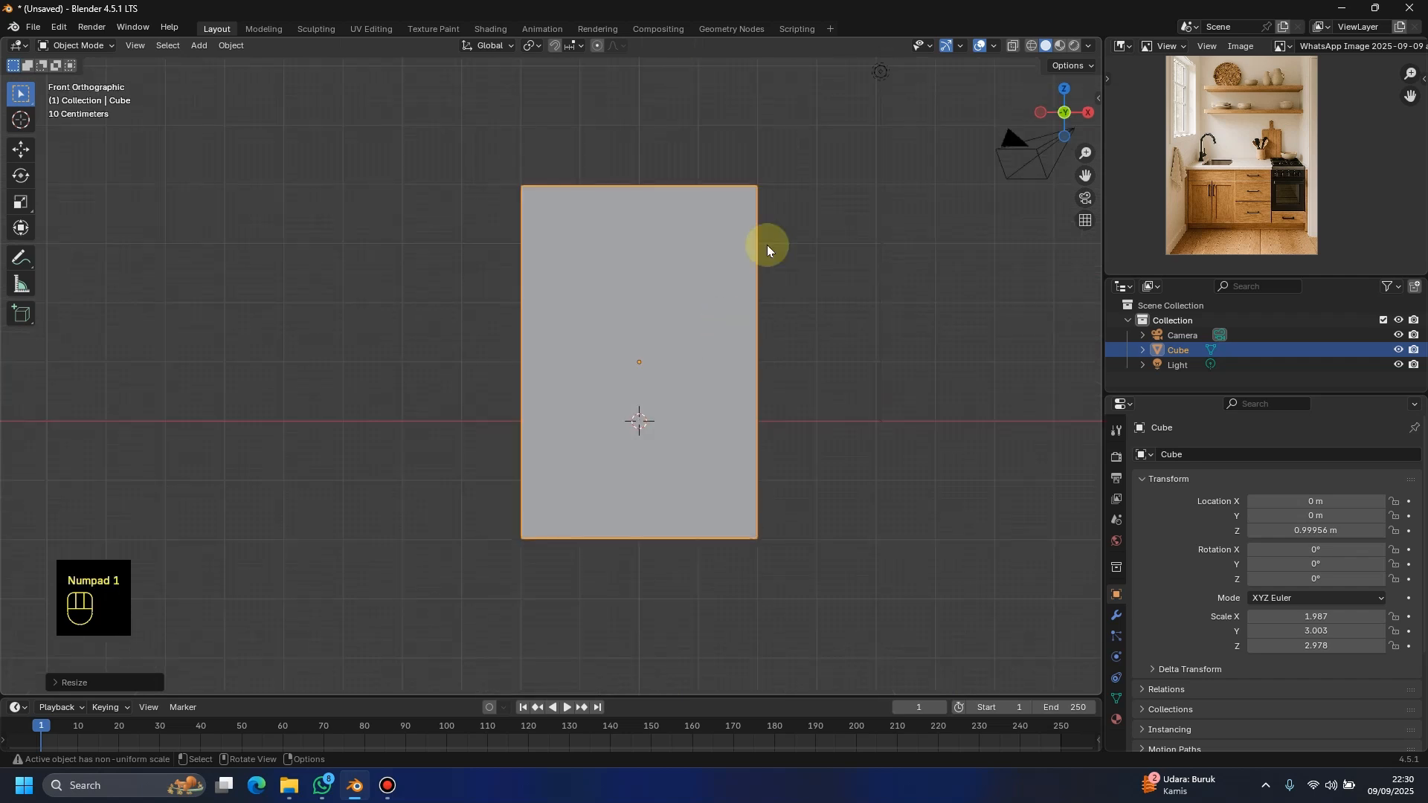
middle_click_drag(614, 365, 493, 348, "shift")
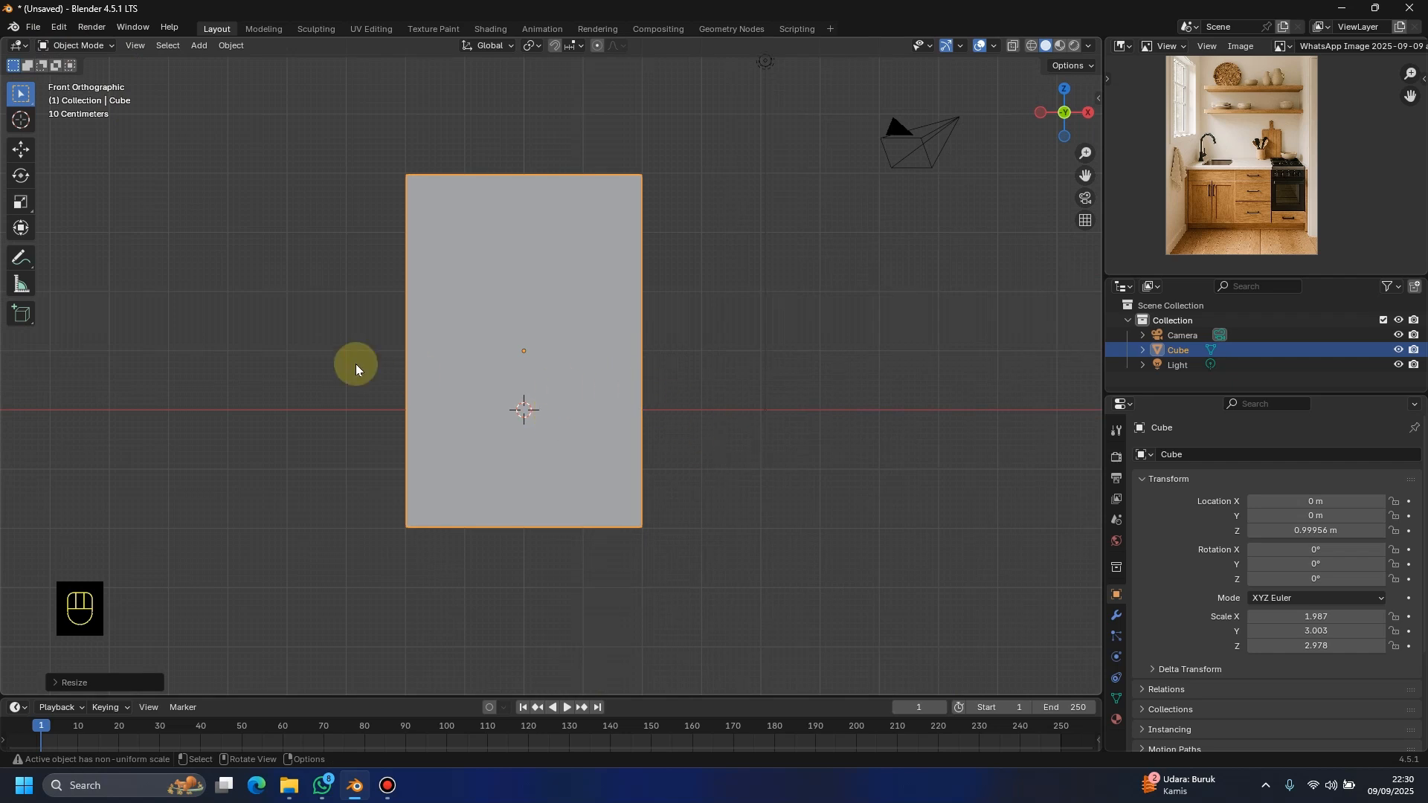
middle_click_drag(593, 372, 564, 434)
key("KP_1")
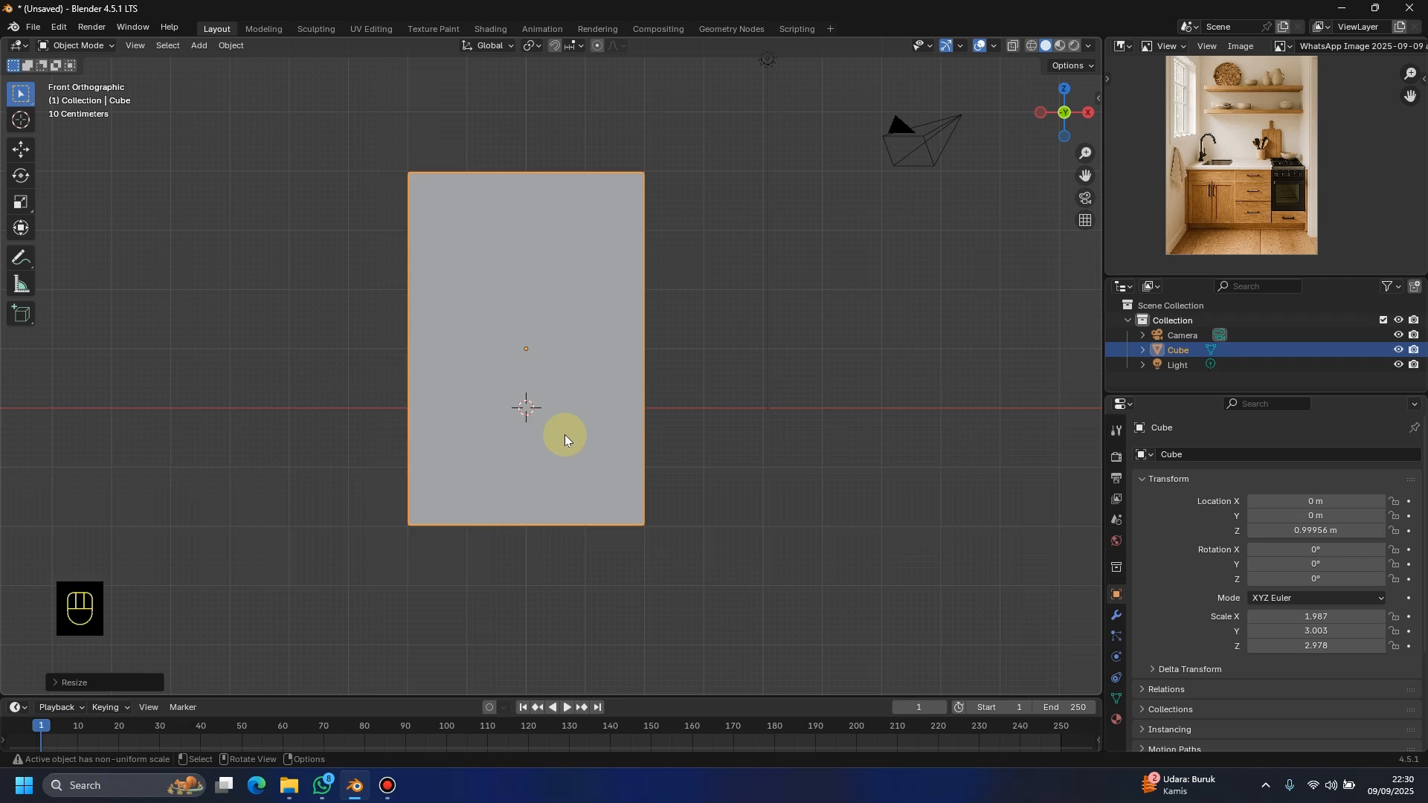
key("n")
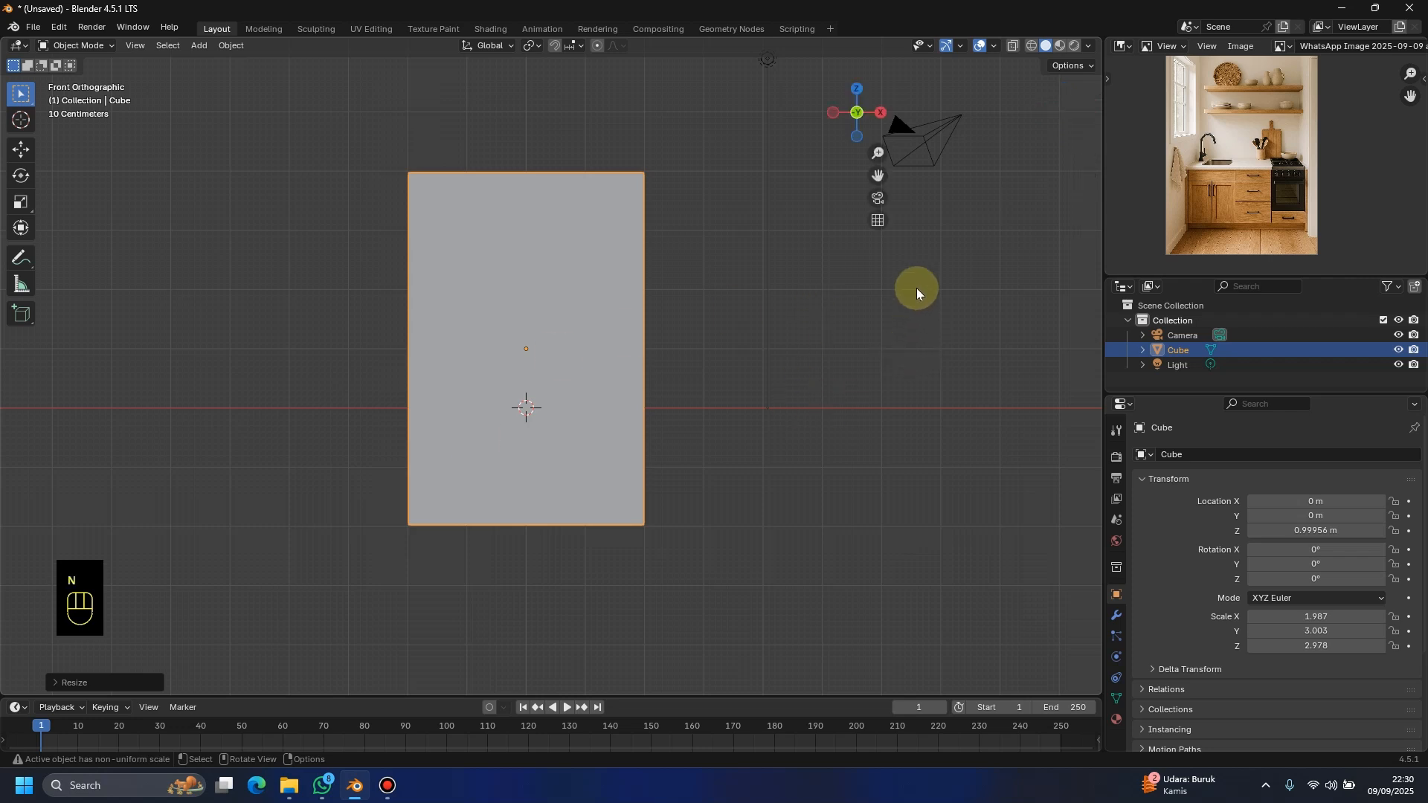
left_click(1092, 92)
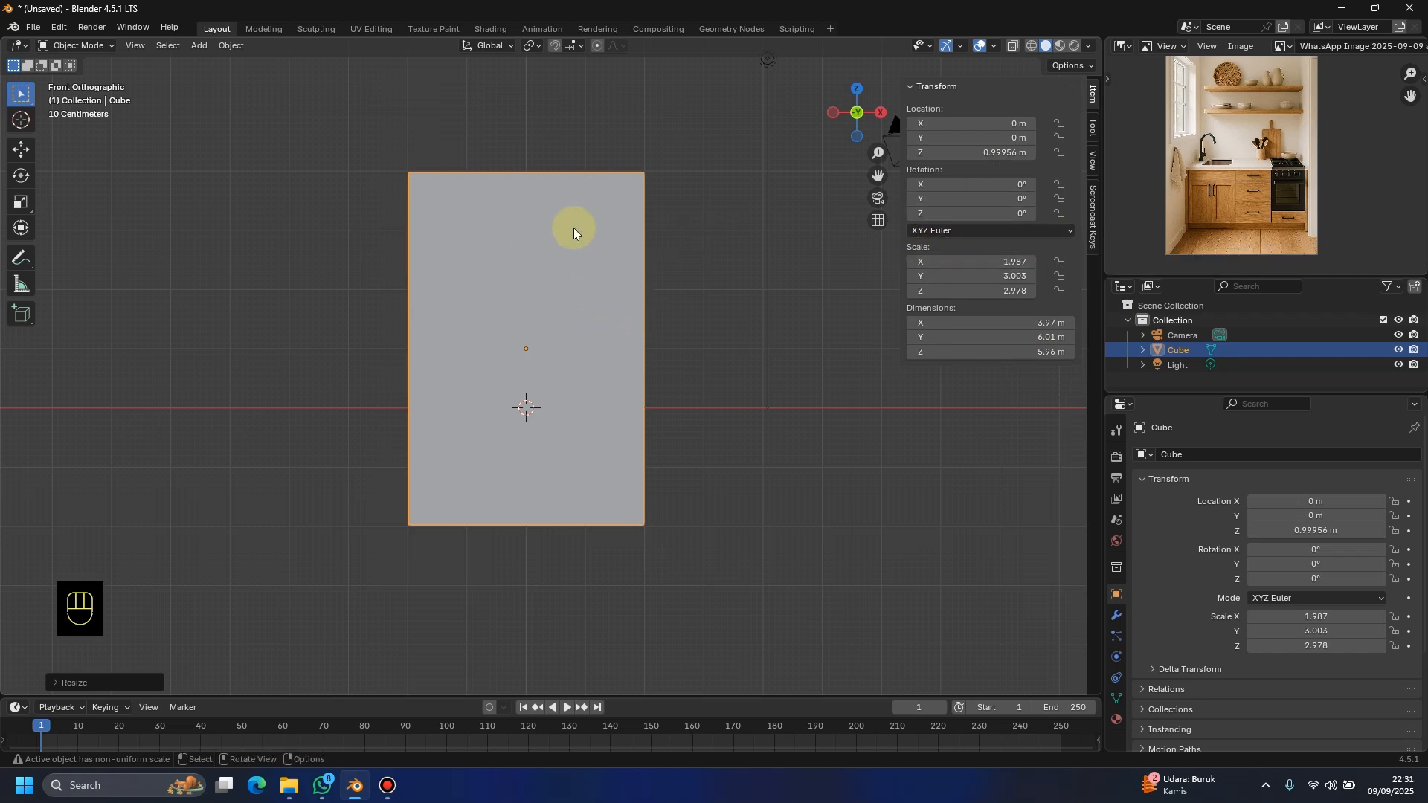
Step: Reselect the cube and apply its scale
left_click(653, 319)
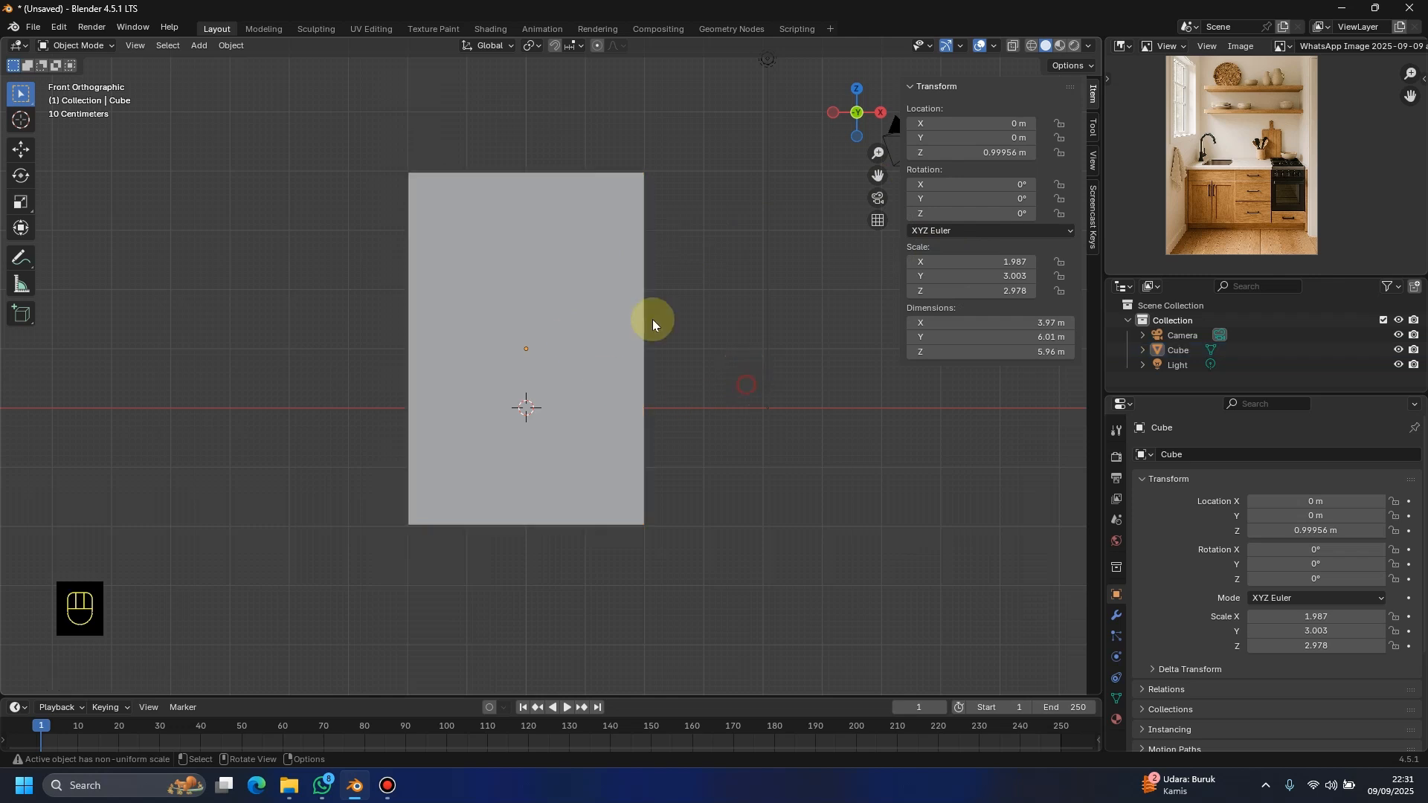
left_click(479, 214)
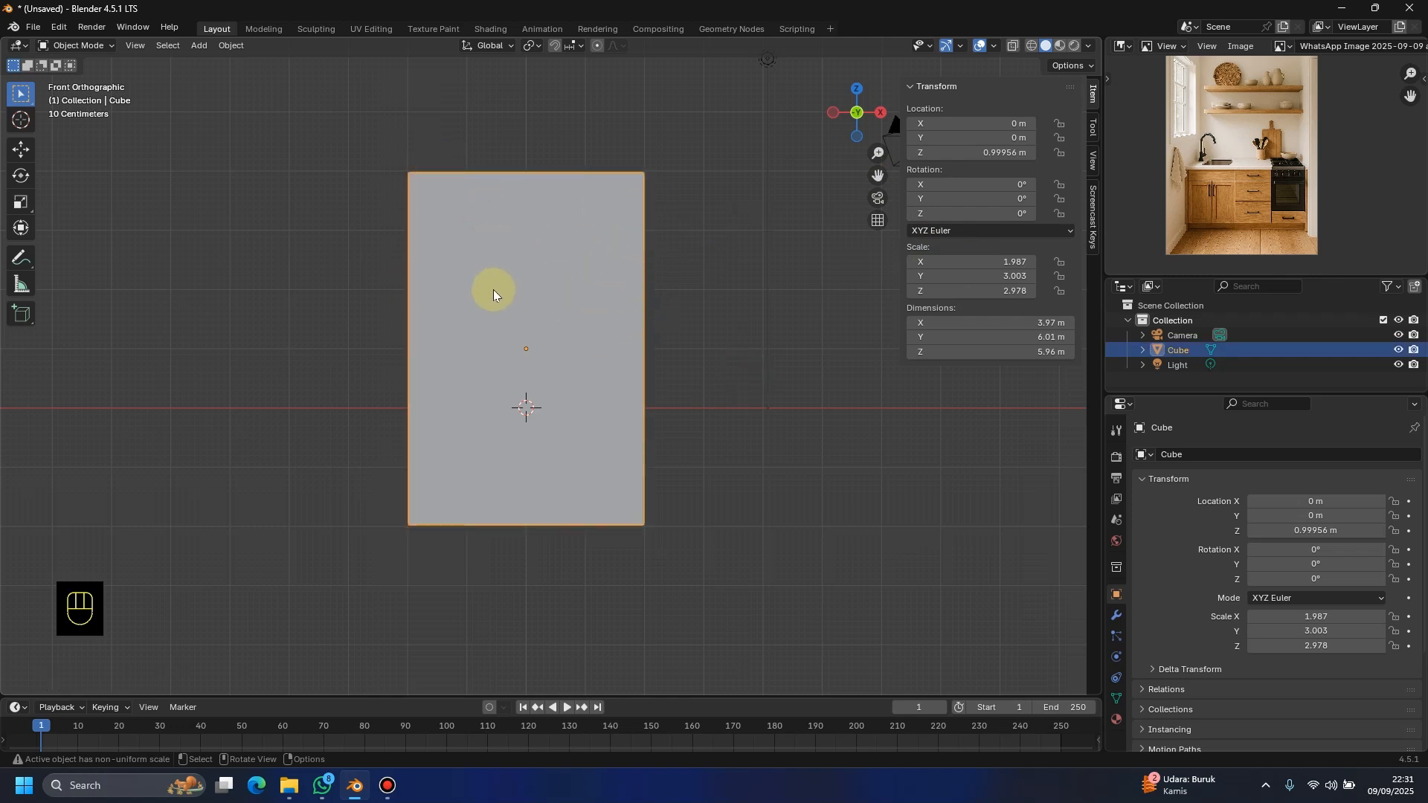
key("ctrl+a")
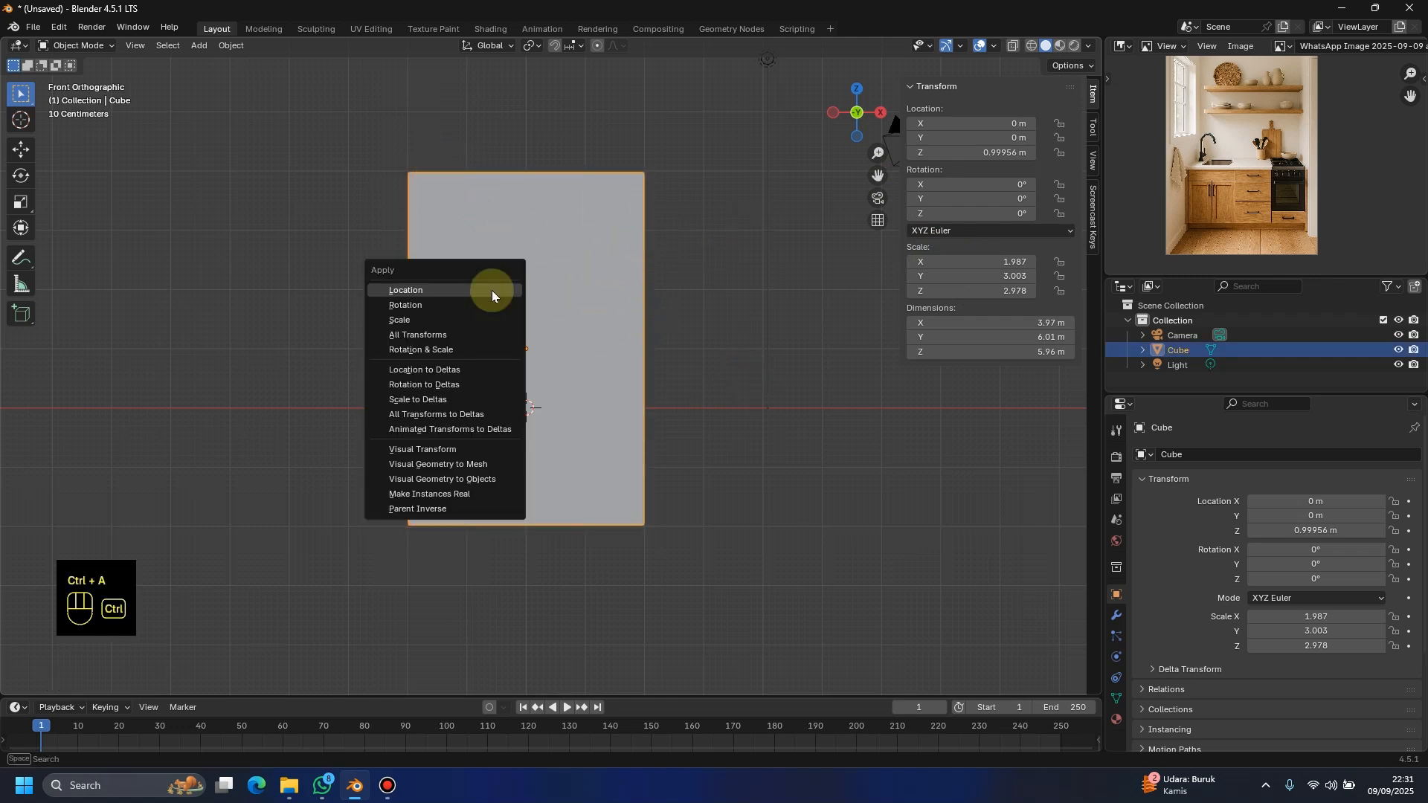
left_click(456, 320)
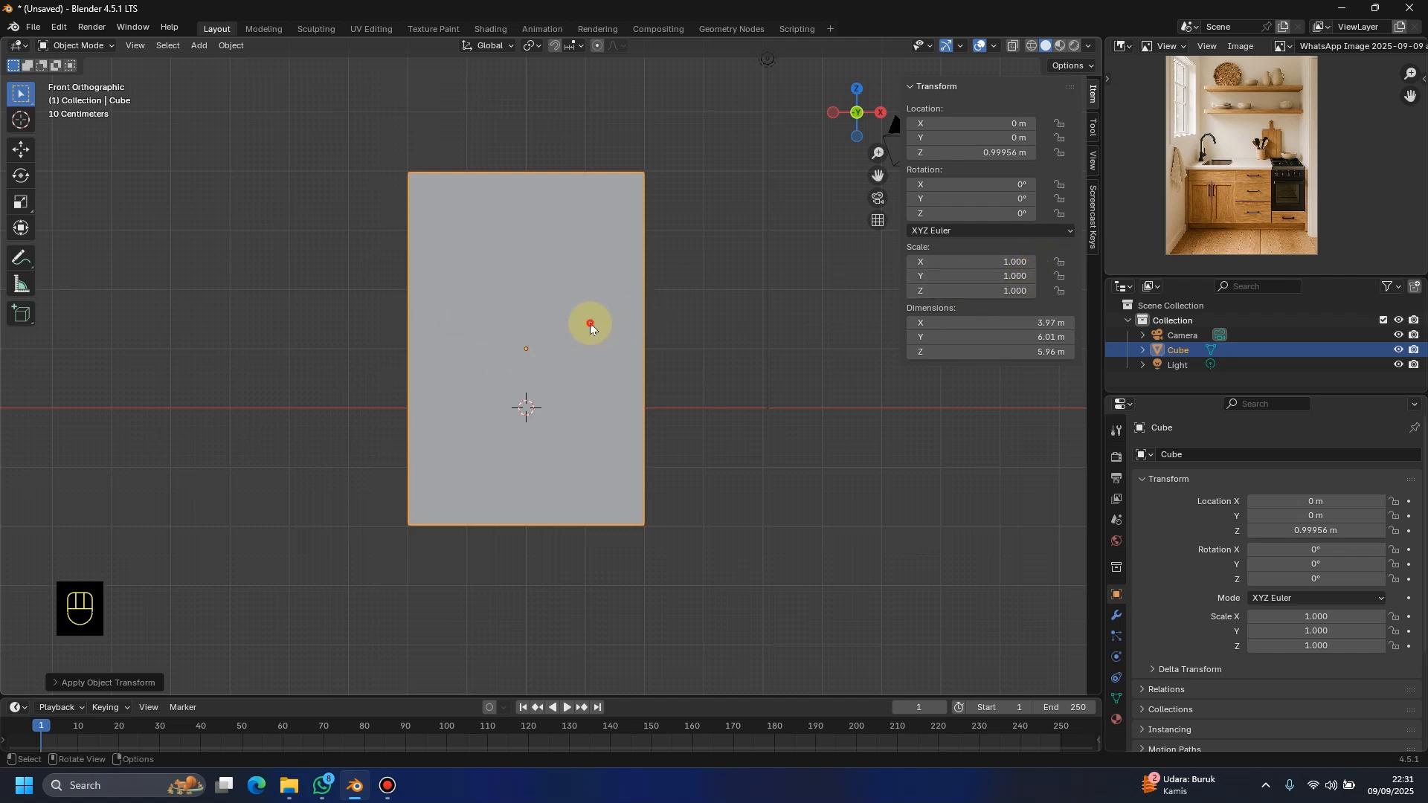
Step: Move the box up along Z to about 2.98 m so its base rests on the ground line
key("g")
key("z")
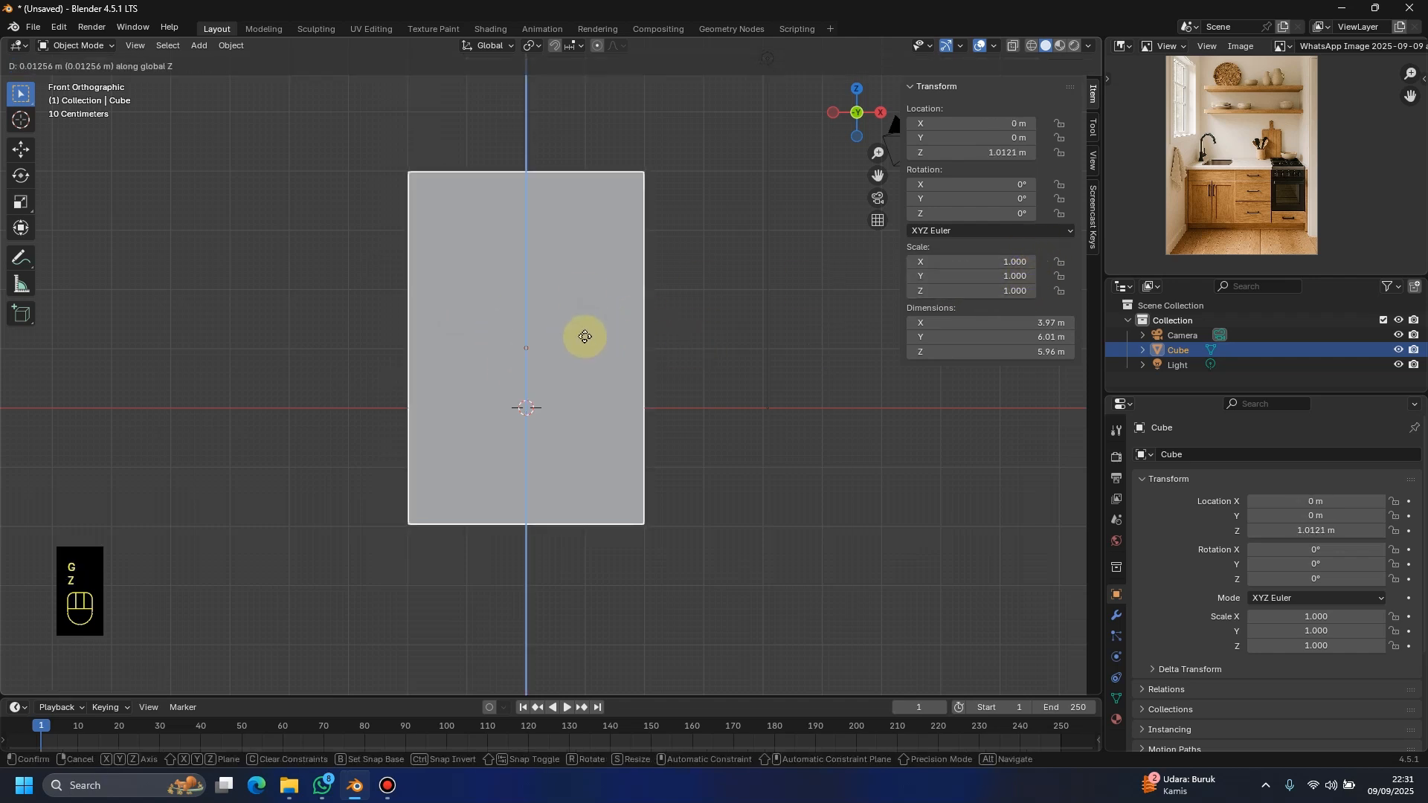
left_click(588, 221)
middle_click_drag(619, 368, 576, 414, "shift")
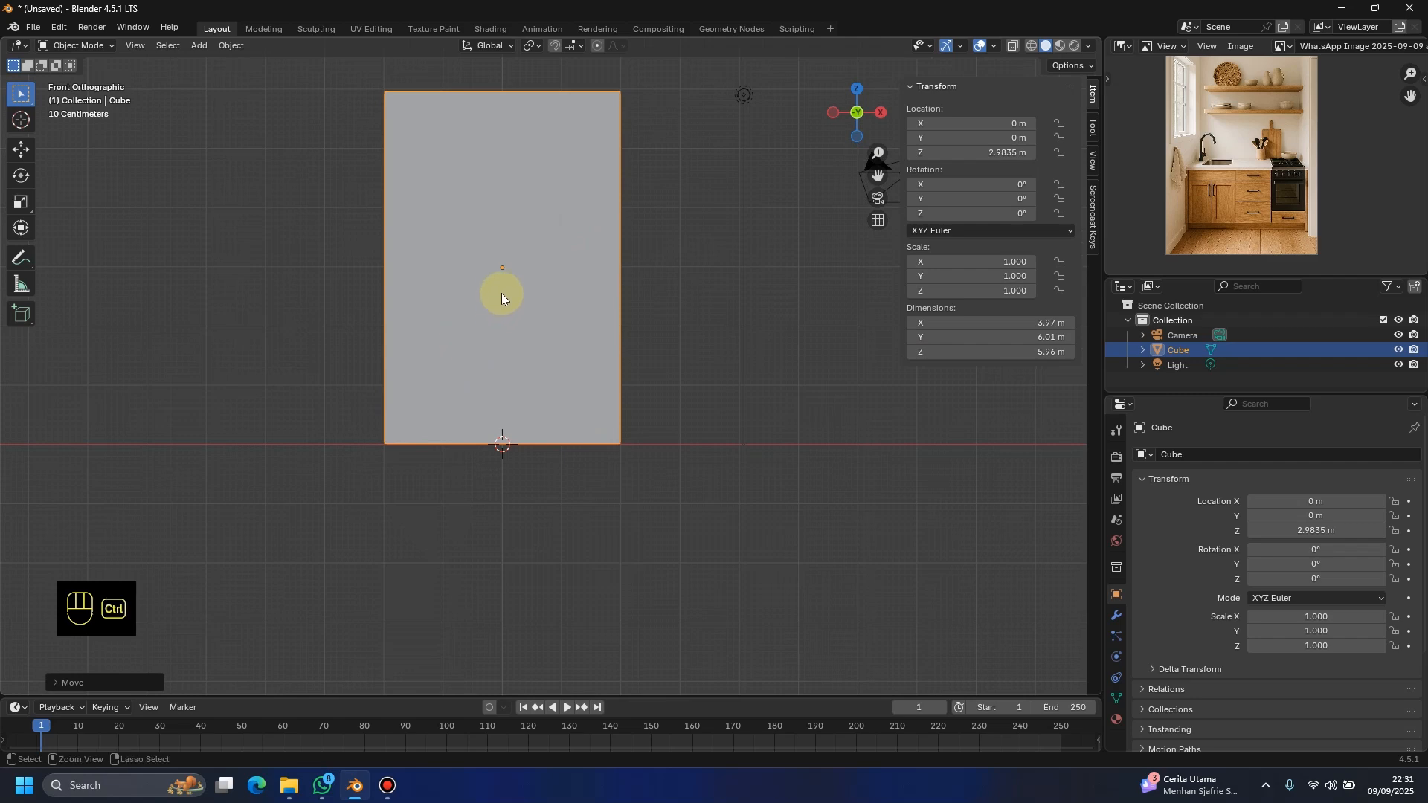
Step: Apply all transforms to the cube so its origin sits at the world origin
key("ctrl+a")
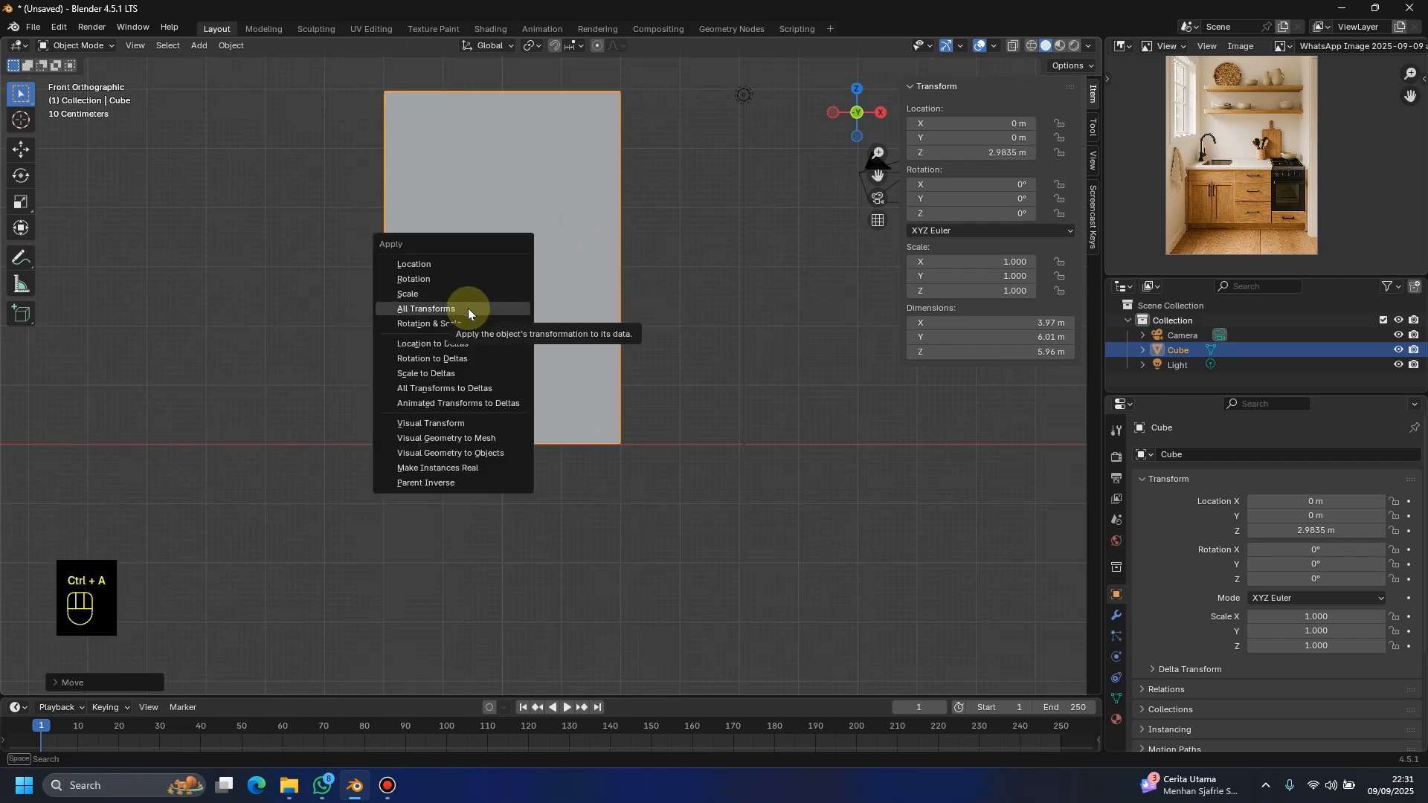
key("ctrl+a")
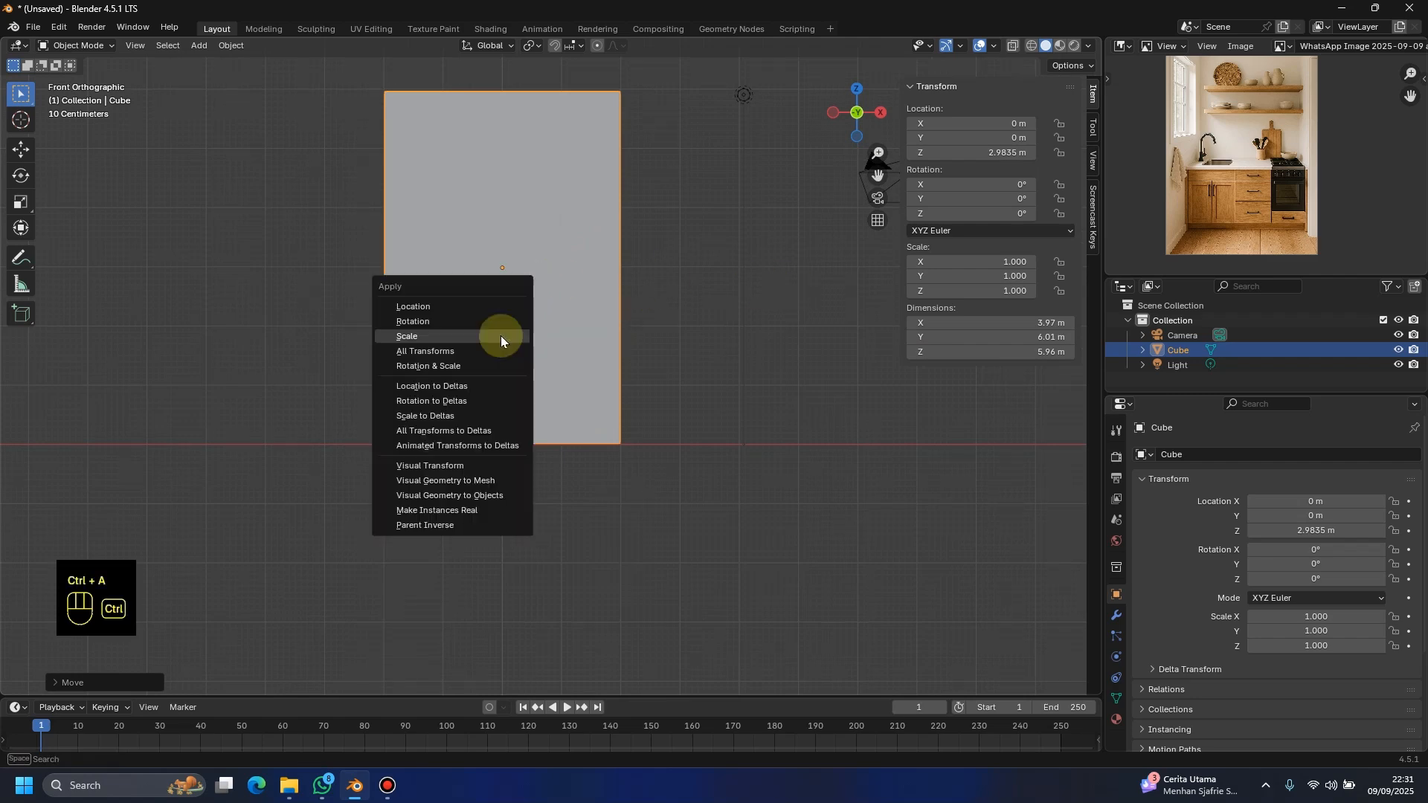
left_click(455, 346)
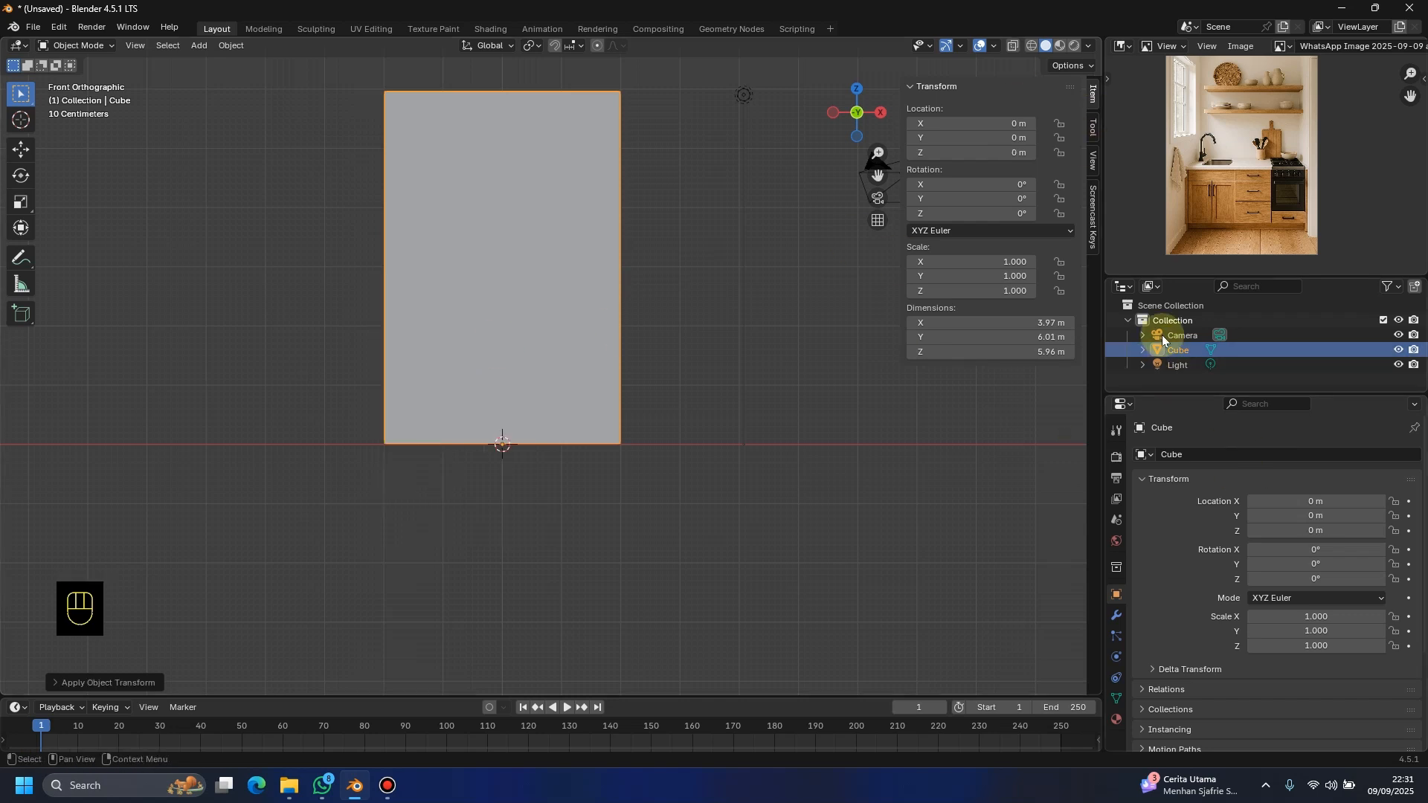
mouse_move(357, 454)
middle_mouse_down()
mouse_move(332, 481)
mouse_move(367, 533)
mouse_move(360, 470)
middle_mouse_up()
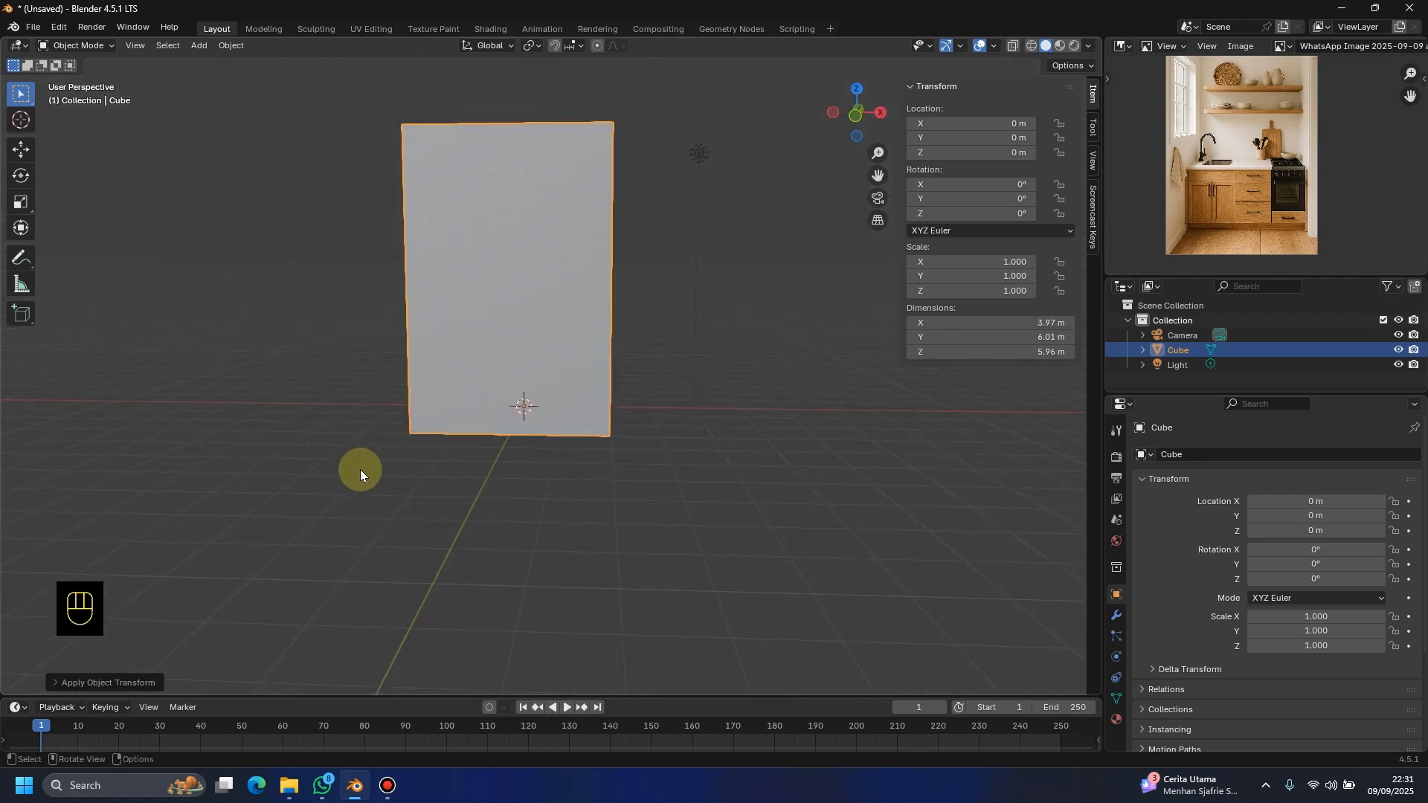
middle_click_drag(452, 412, 517, 476, "shift")
scroll(518, 476, "up", 1)
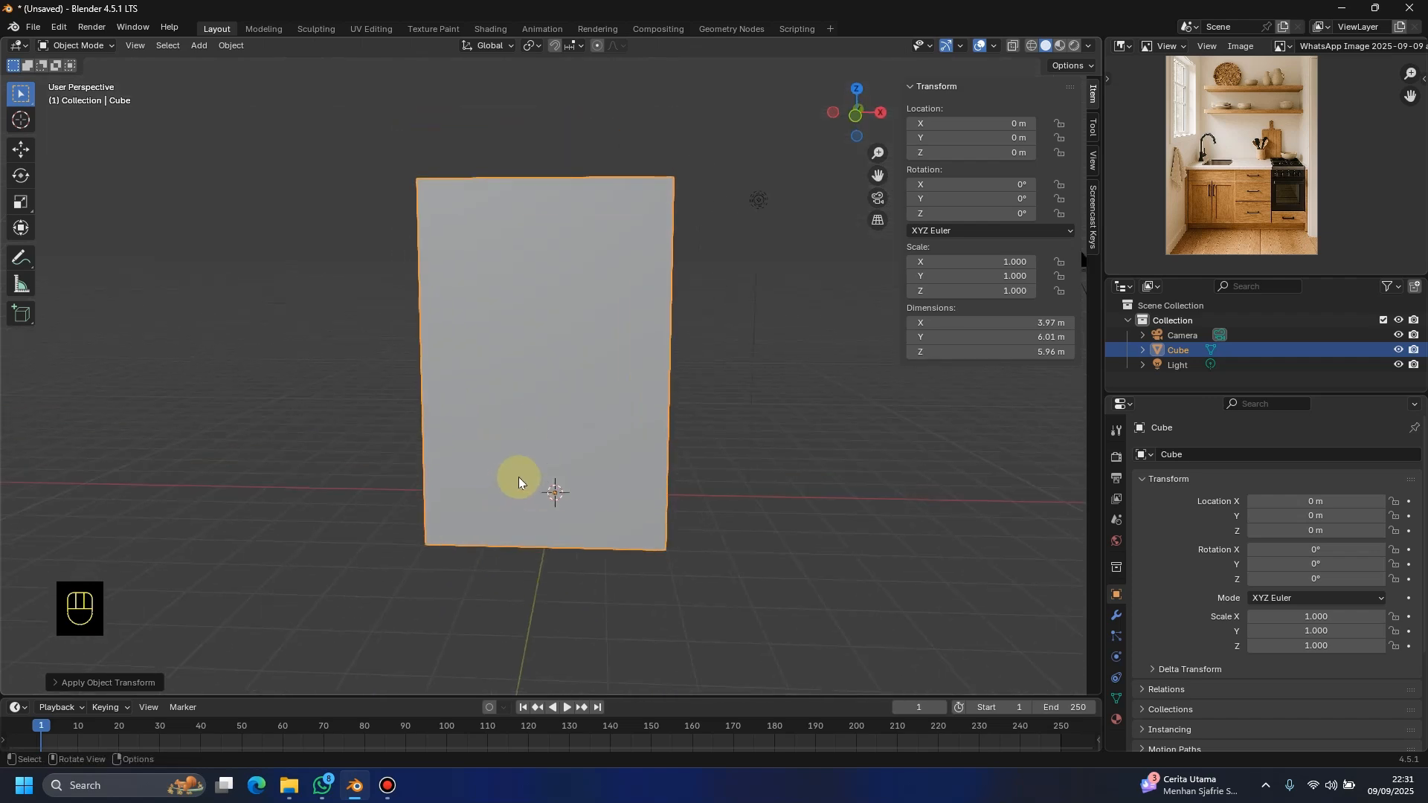
key("Tab")
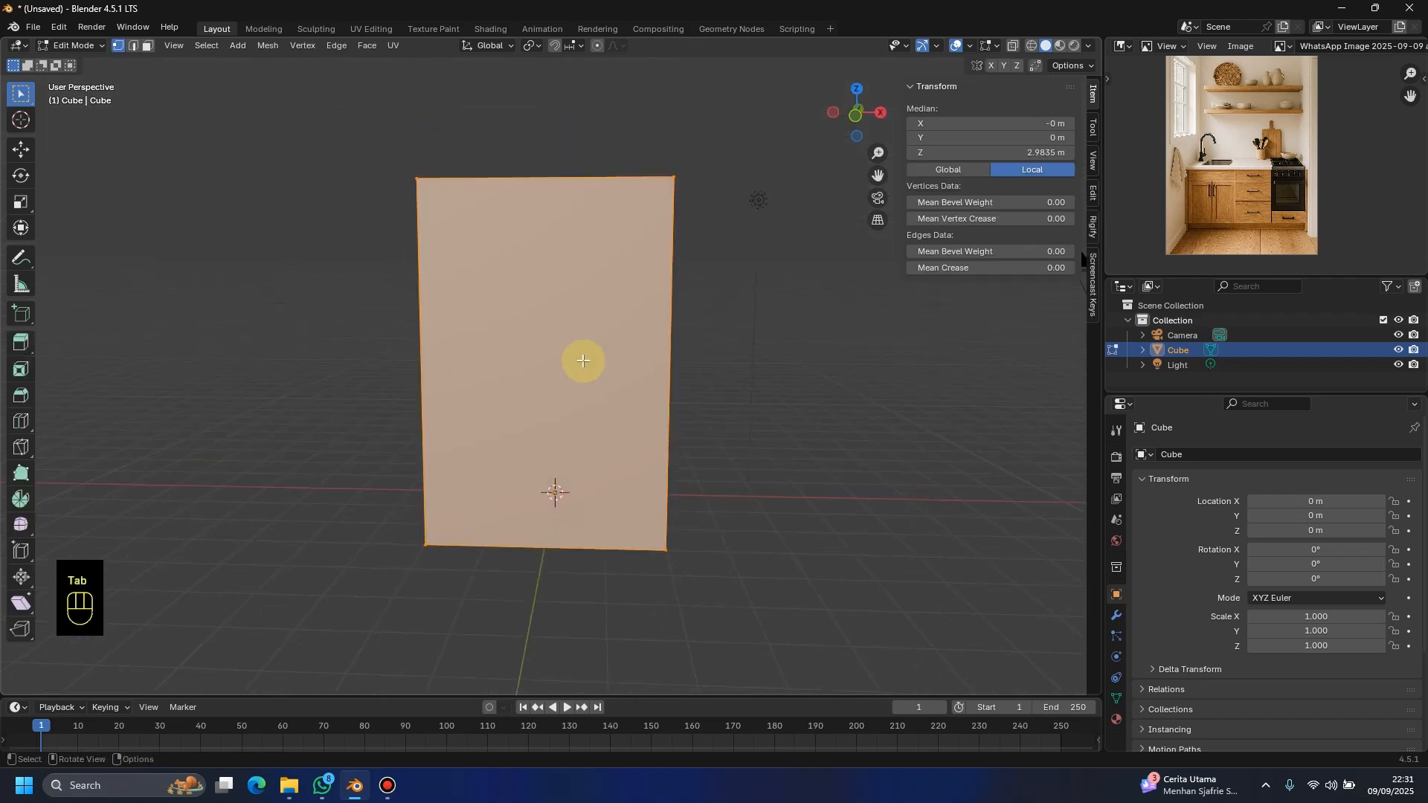
scroll(583, 361, "down", 1)
key("Tab")
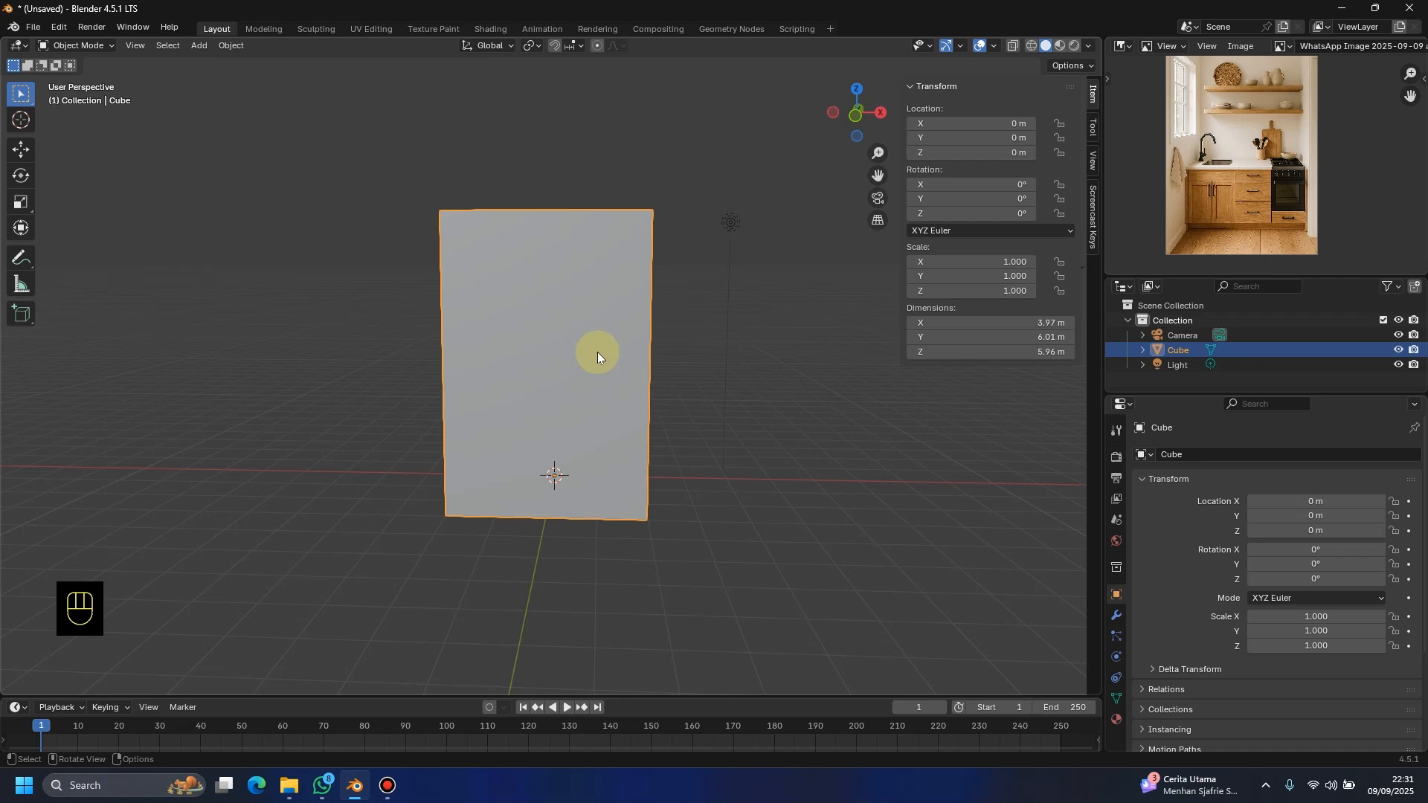
Step: Put the cube into Edit Mode from the front orthographic view and switch to face selection
key("KP_1")
middle_click_drag(390, 371, 434, 347, "shift")
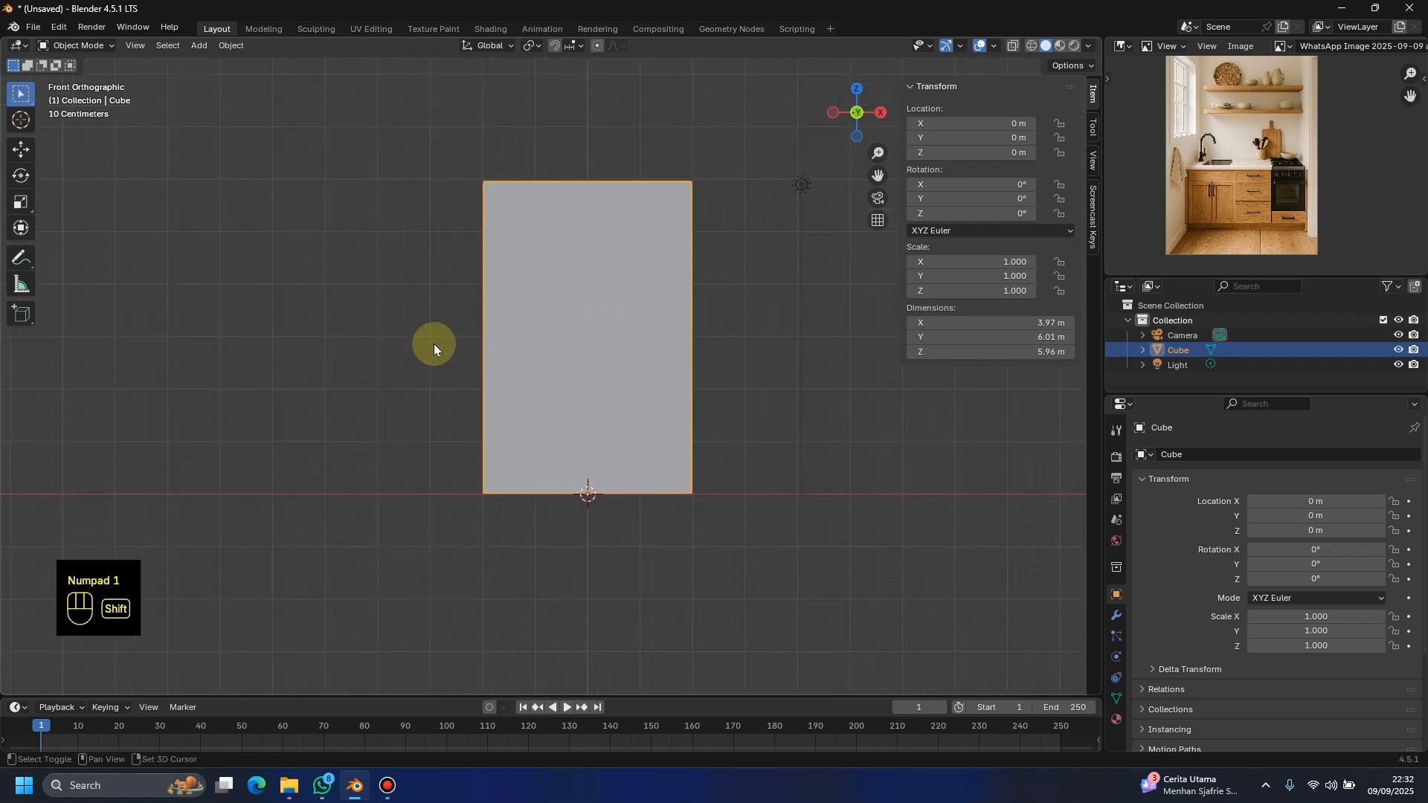
left_click(90, 45)
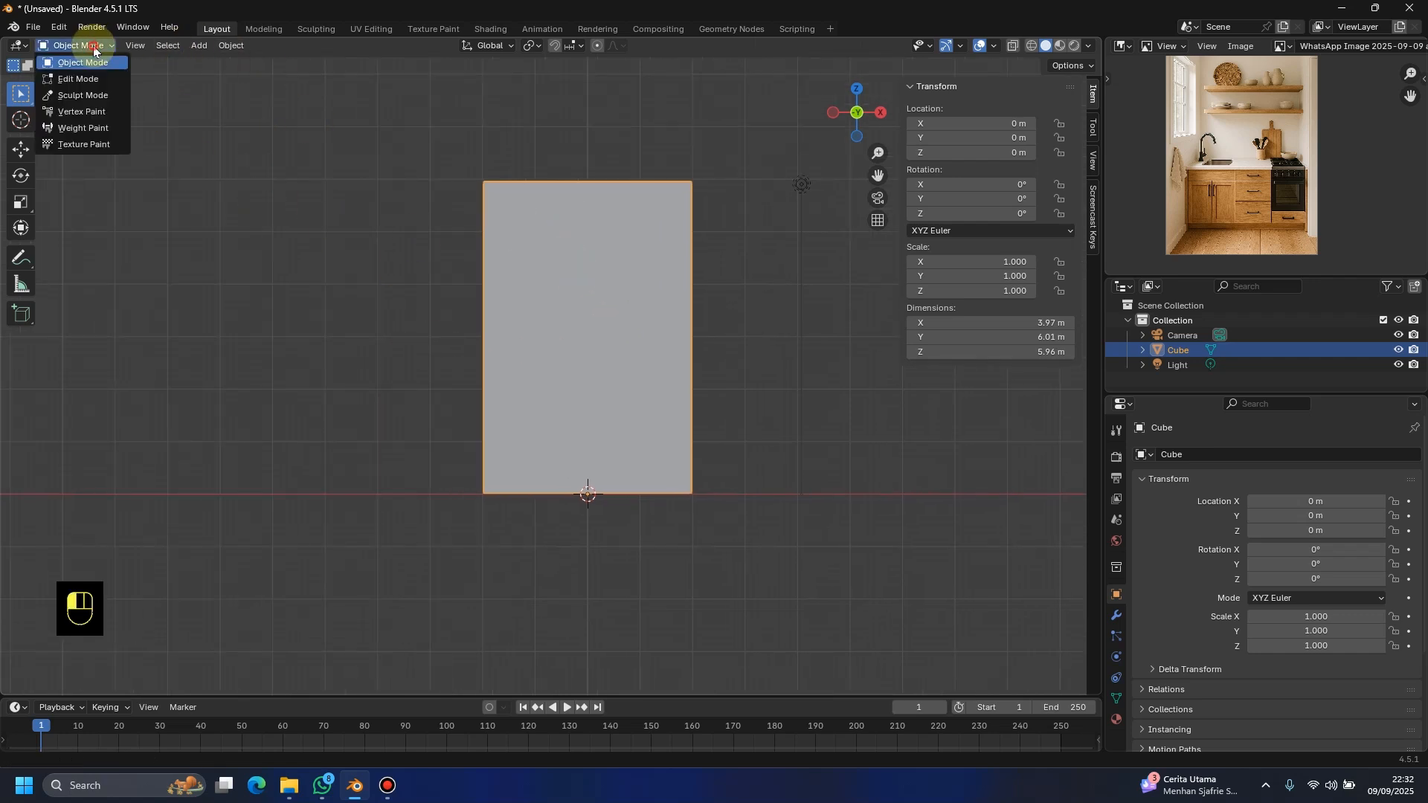
left_click(91, 80)
scroll(565, 307, "up", 1)
middle_click_drag(531, 303, 376, 280, "shift")
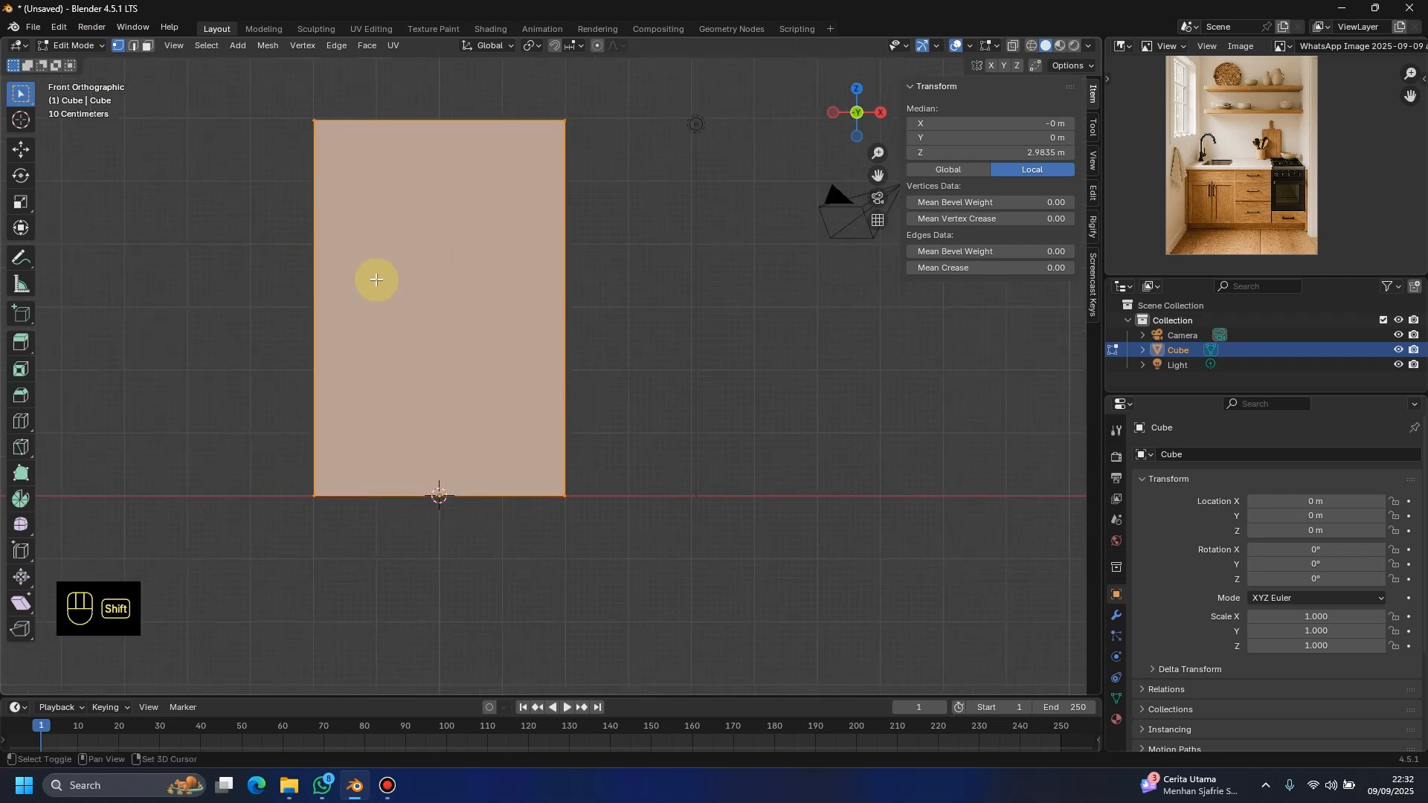
left_click(149, 44)
Step: Select the box's side, bottom and back faces one at a time while viewing it from different angles
middle_click_drag(558, 345, 557, 360)
scroll(557, 360, "down", 3)
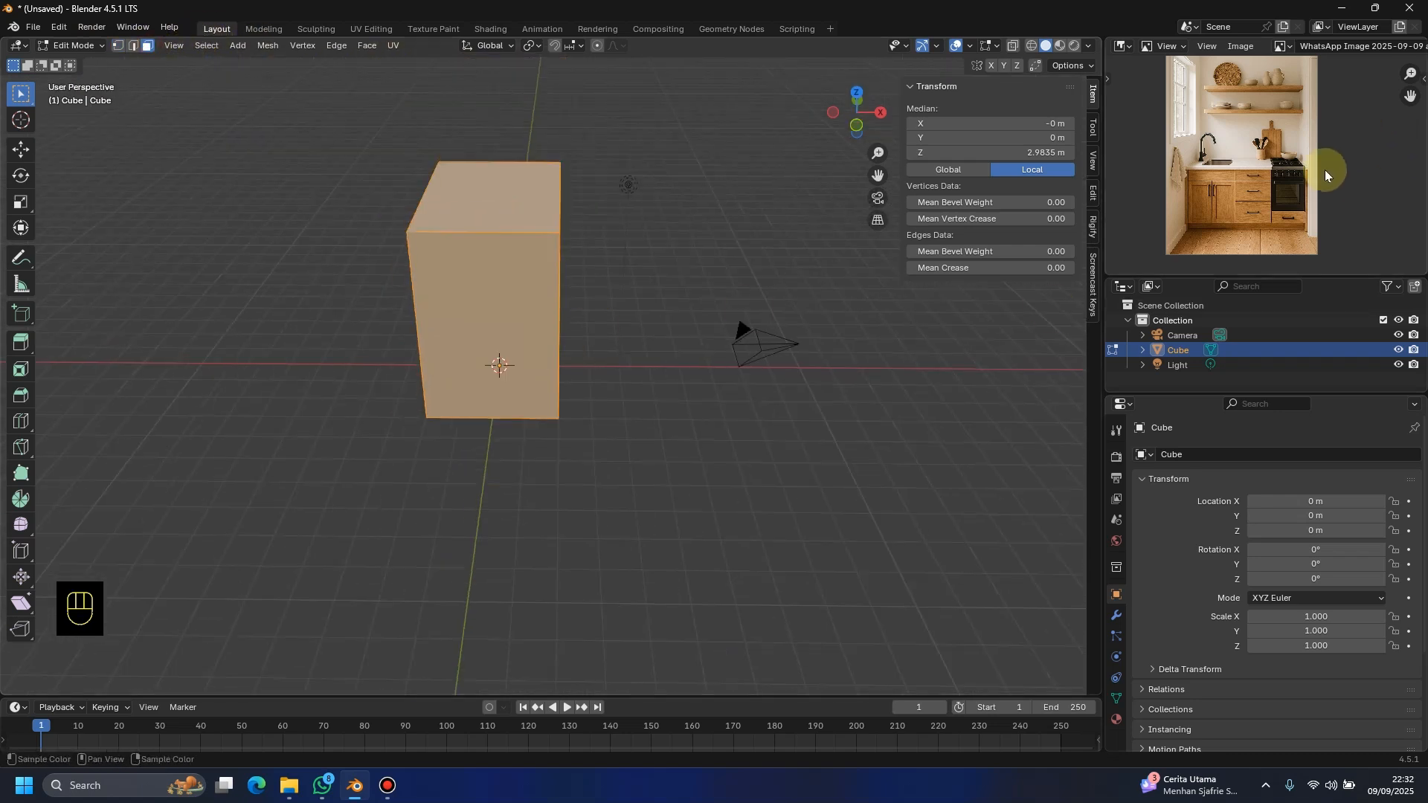
middle_click_drag(586, 250, 548, 232)
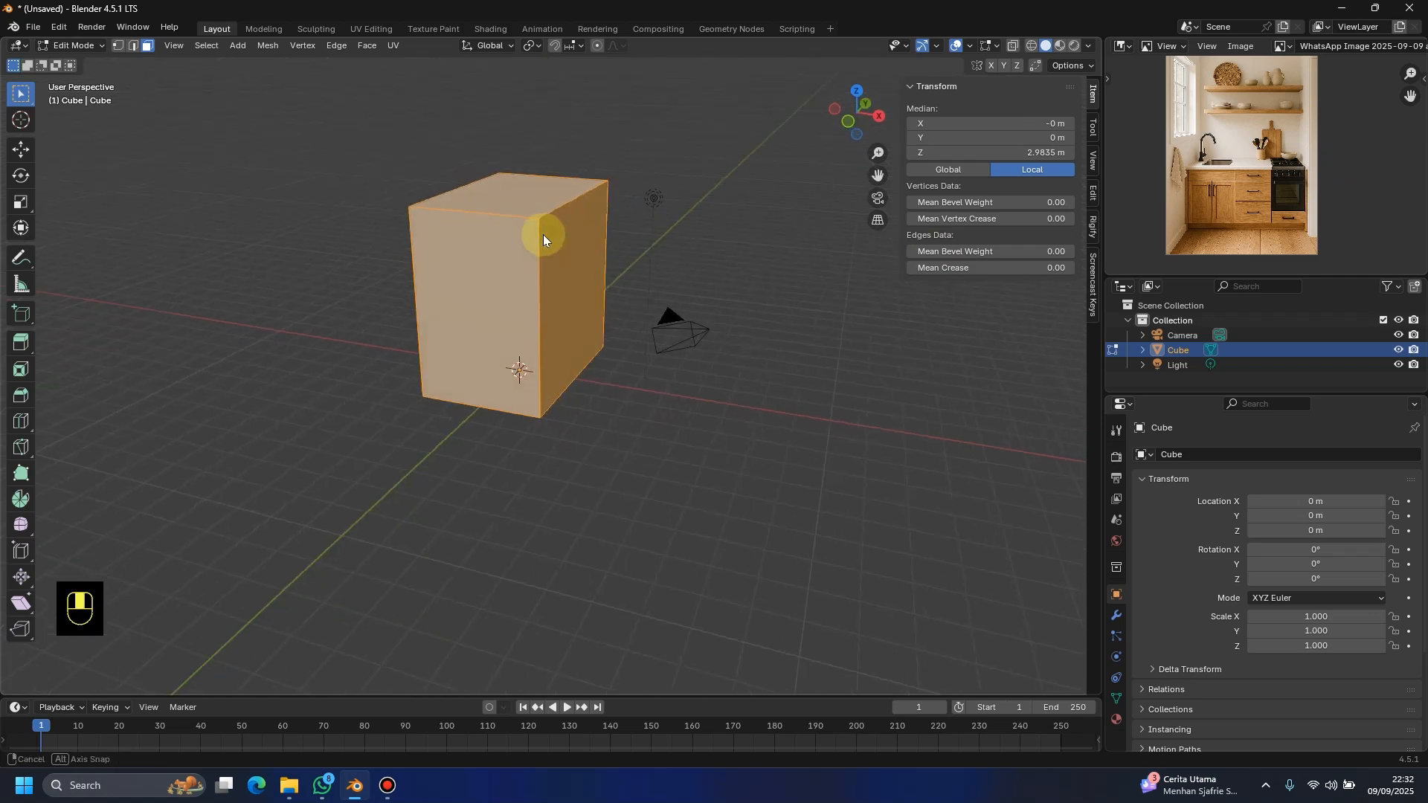
left_click(521, 287)
middle_click_drag(521, 287, 386, 336)
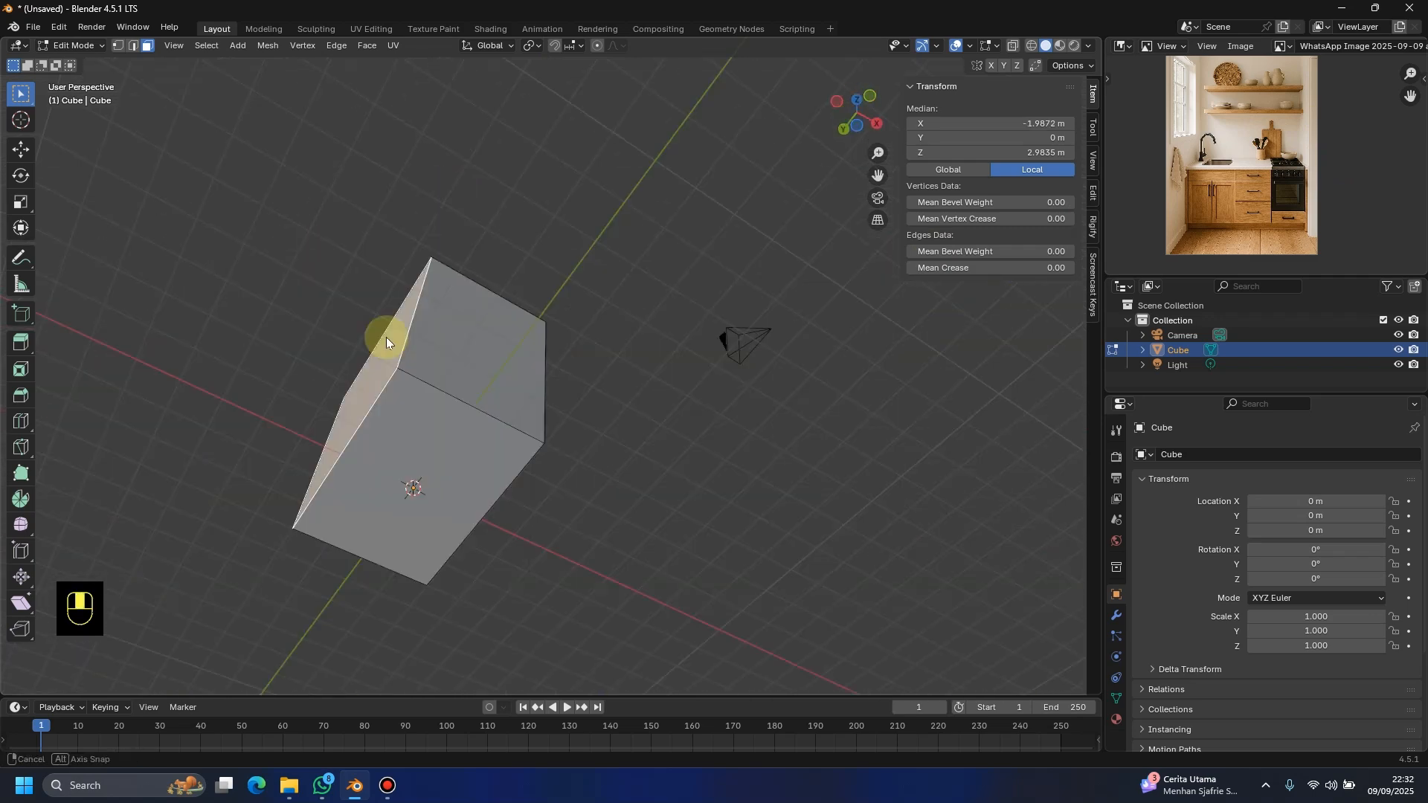
left_click(402, 466)
middle_click_drag(402, 465, 298, 287)
left_click(490, 323)
key("KP_1")
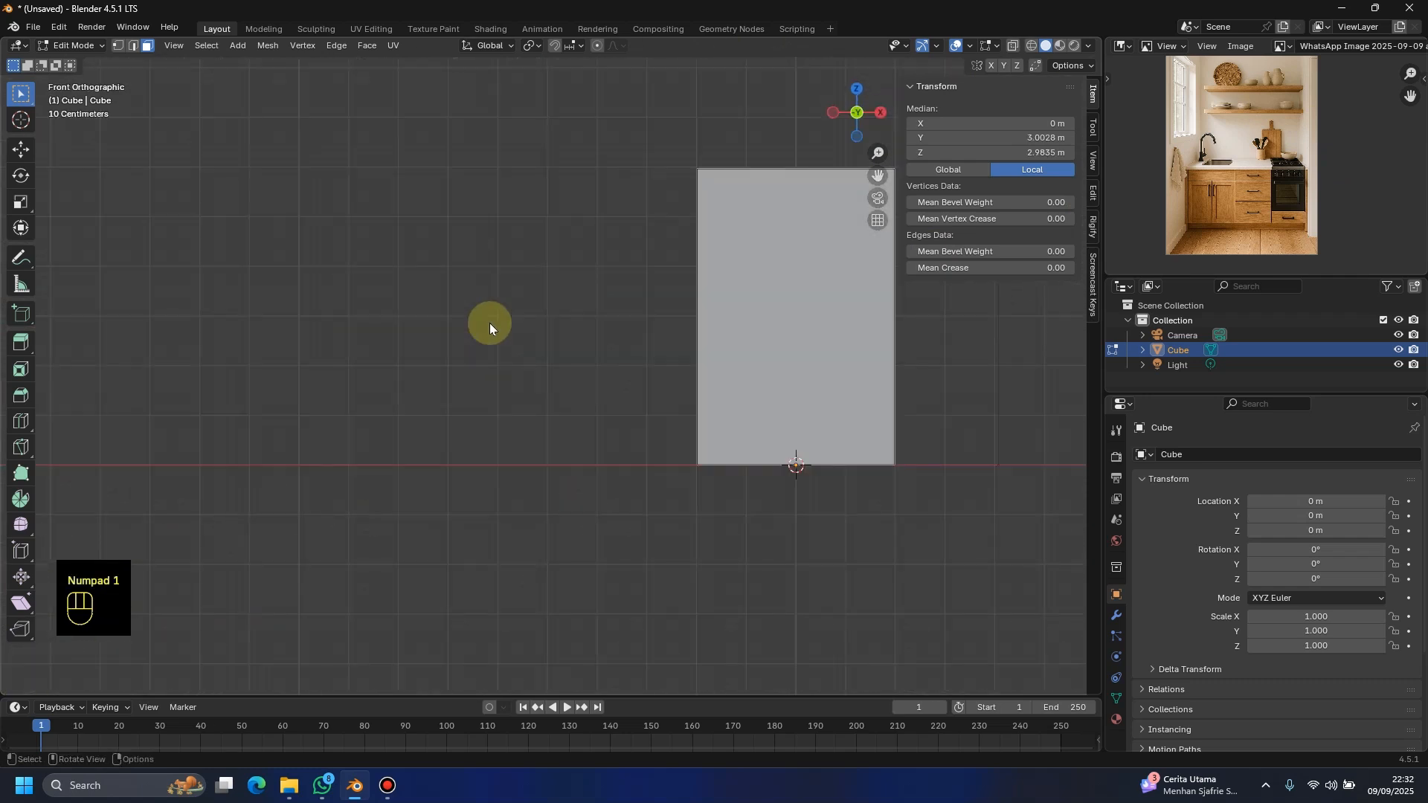
middle_click_drag(461, 284, 659, 272)
Step: Select the room box's top and front faces and delete them to open up the interior
left_click(667, 255)
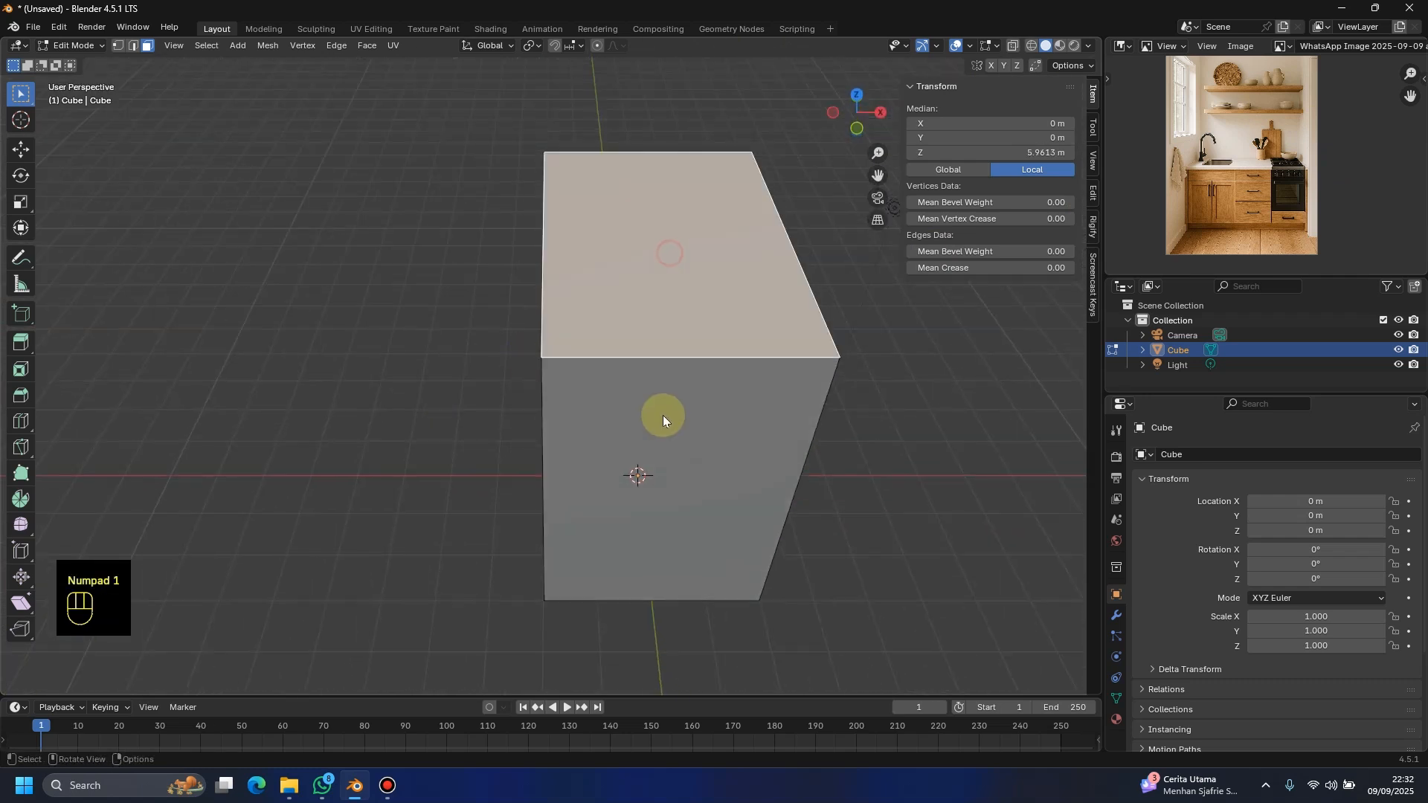
left_click(659, 425, "shift")
middle_click_drag(630, 446, 564, 204)
left_click(885, 453)
left_click(564, 204)
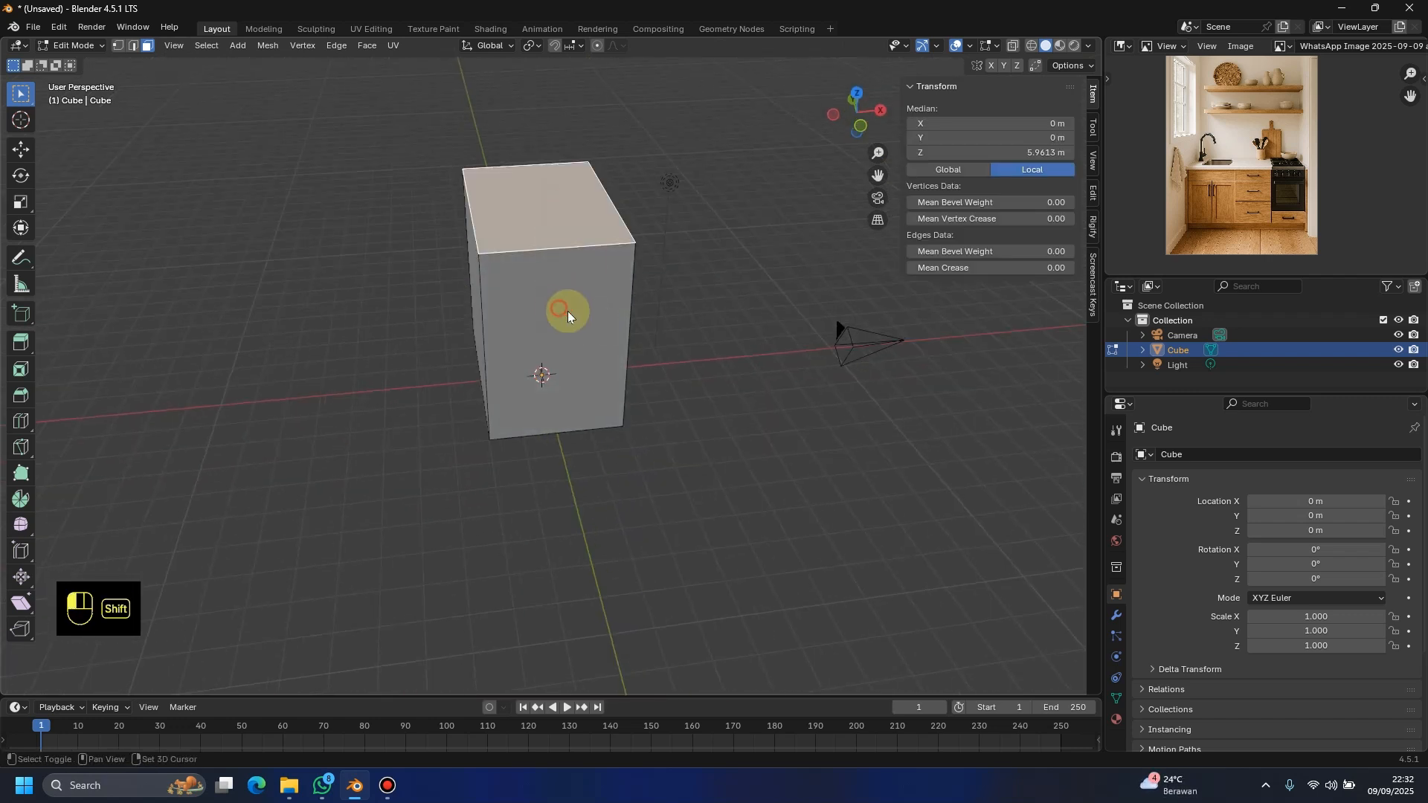
left_click(568, 311, "shift")
key("x")
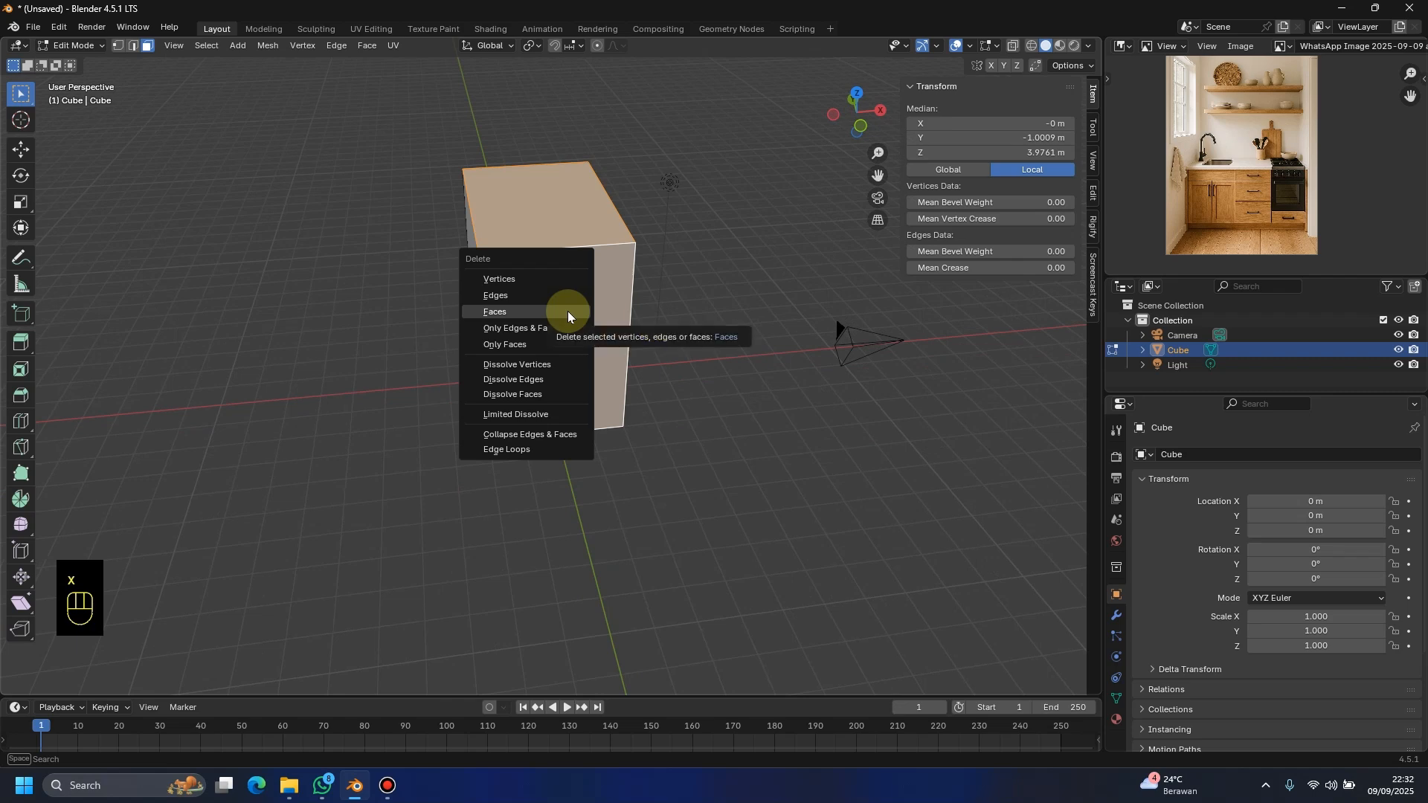
left_click(569, 313)
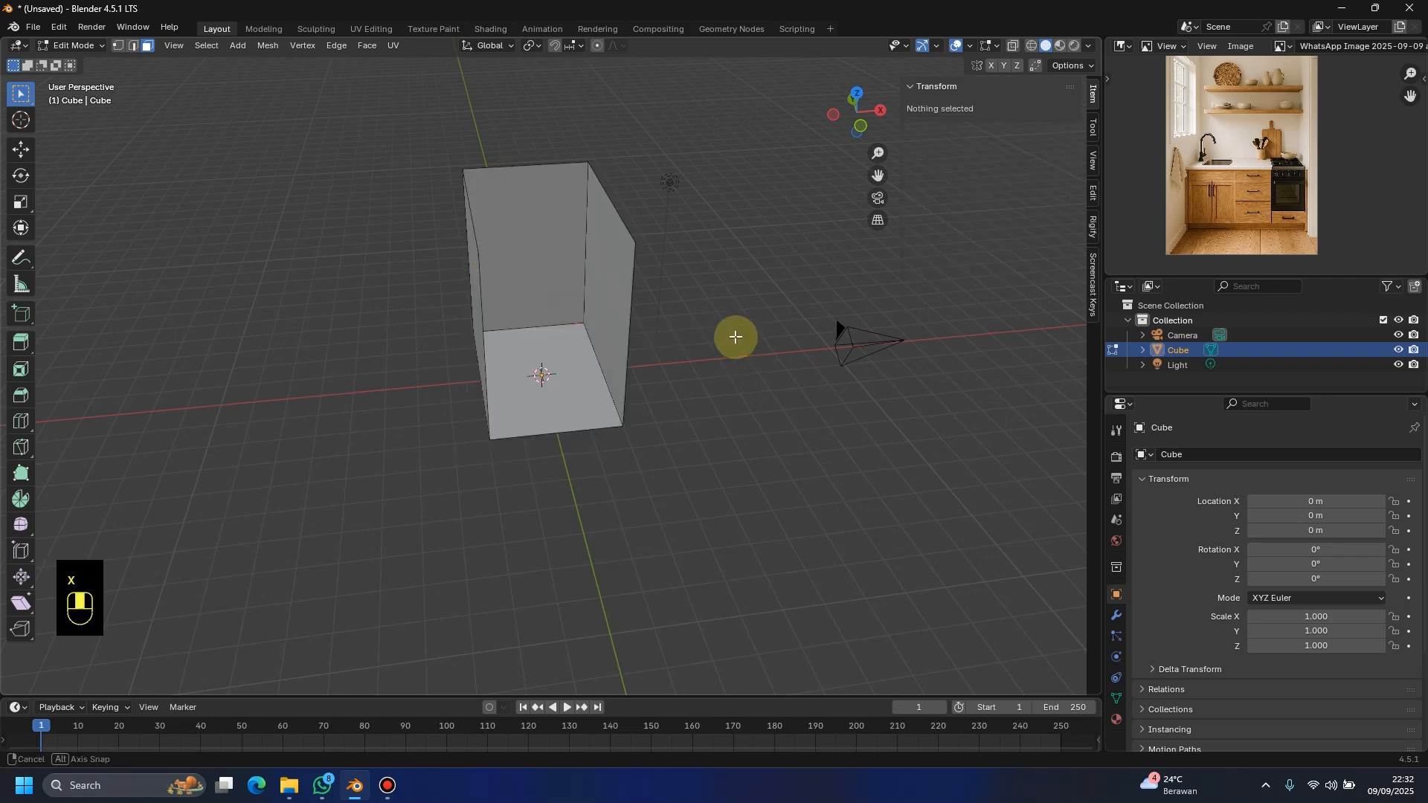
Step: Select the remaining wall and floor faces to review the opened box, and clear the selection
middle_click_drag(733, 334, 492, 226)
key("KP_1")
left_click(503, 205)
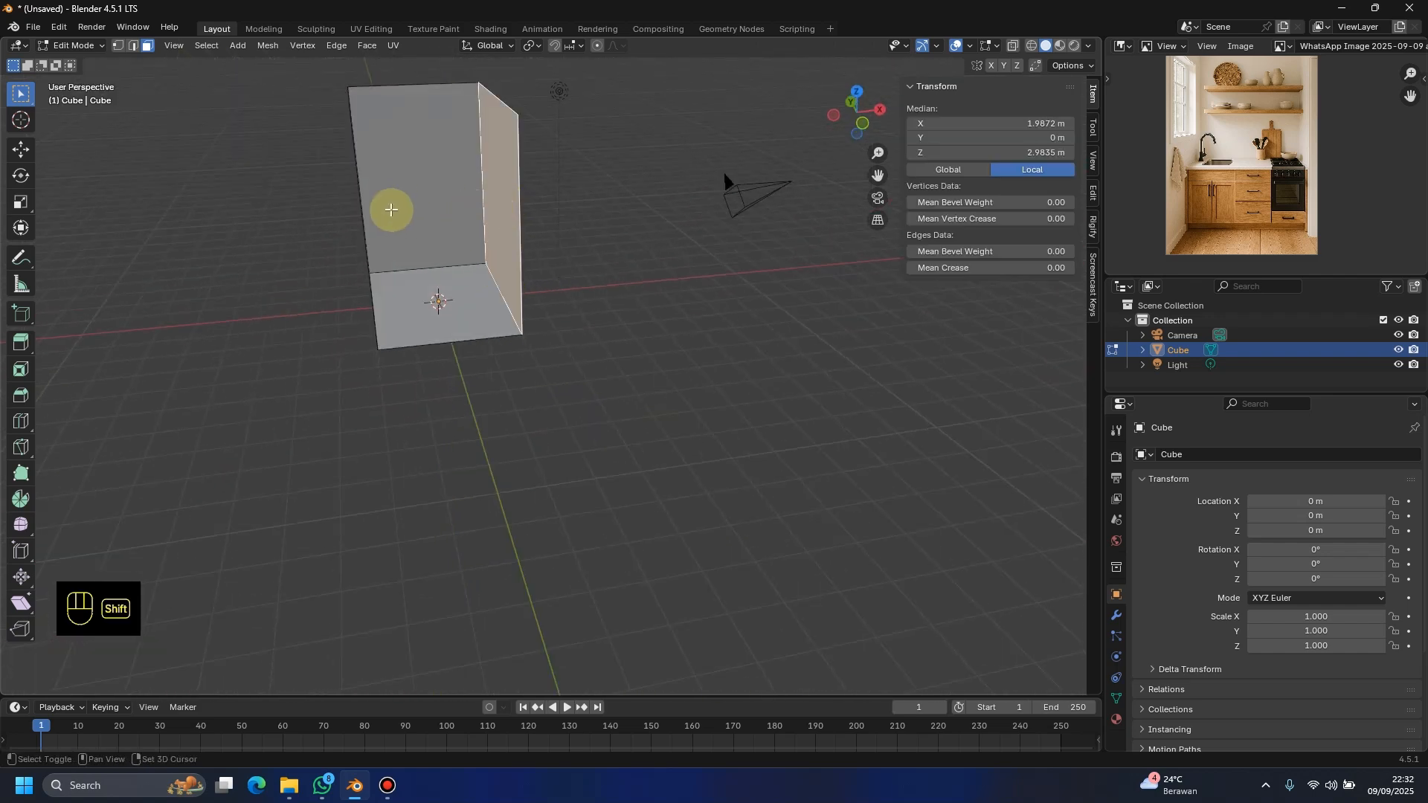
left_click(421, 186, "shift")
left_click(367, 220, "shift")
left_click(432, 299, "shift")
middle_click_drag(478, 300, 546, 323)
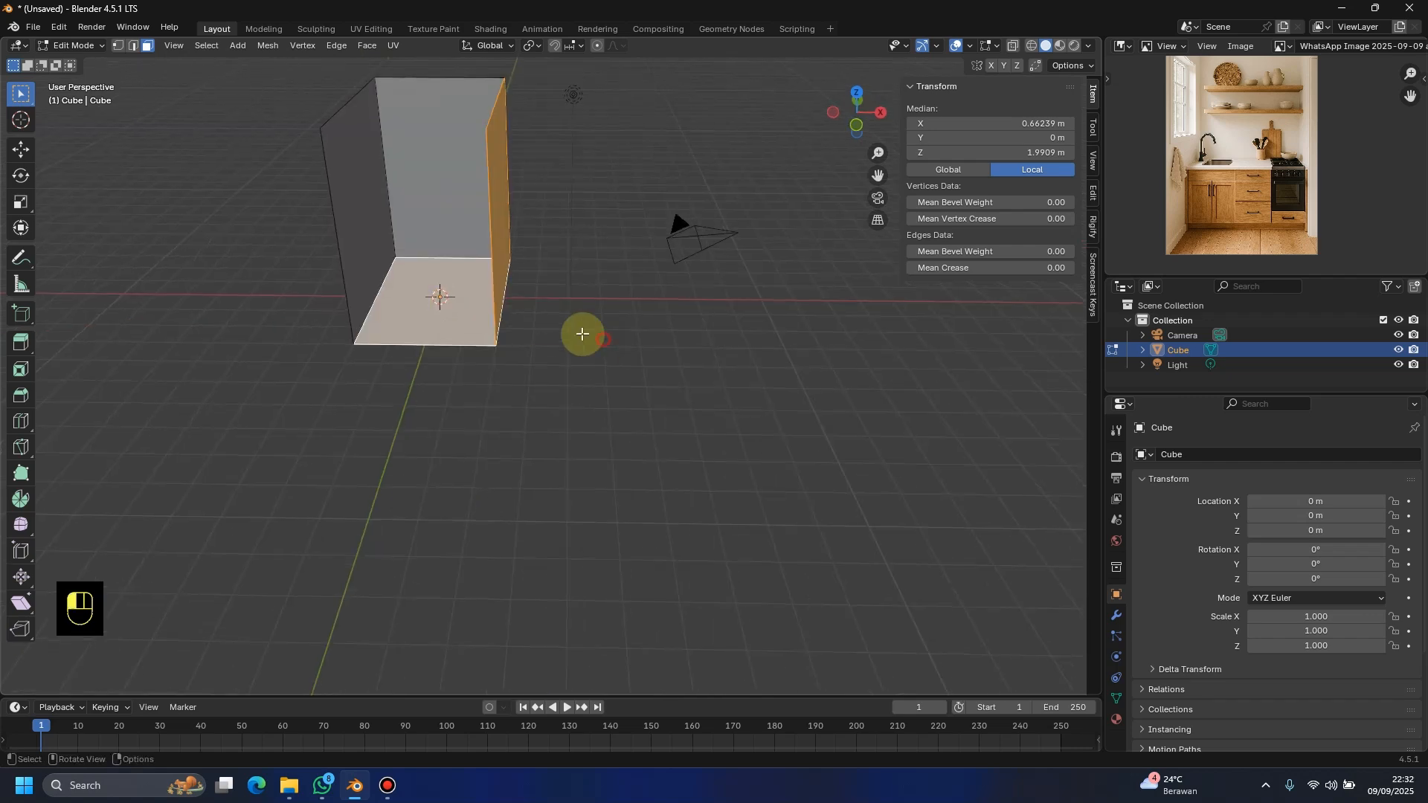
left_click(583, 332)
middle_click_drag(488, 255, 482, 231)
key("KP_1")
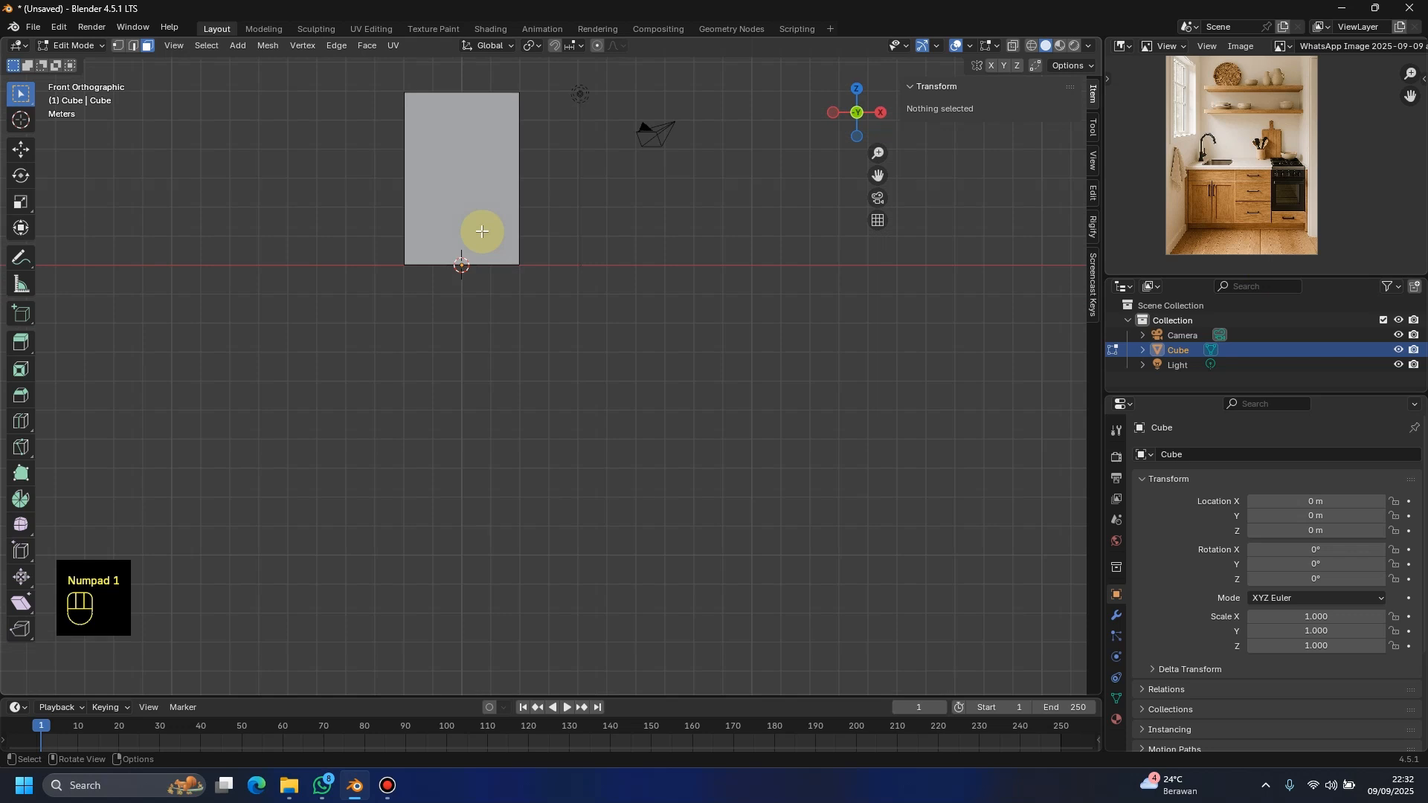
middle_click_drag(479, 230, 608, 358, "shift")
scroll(520, 415, "up", 2)
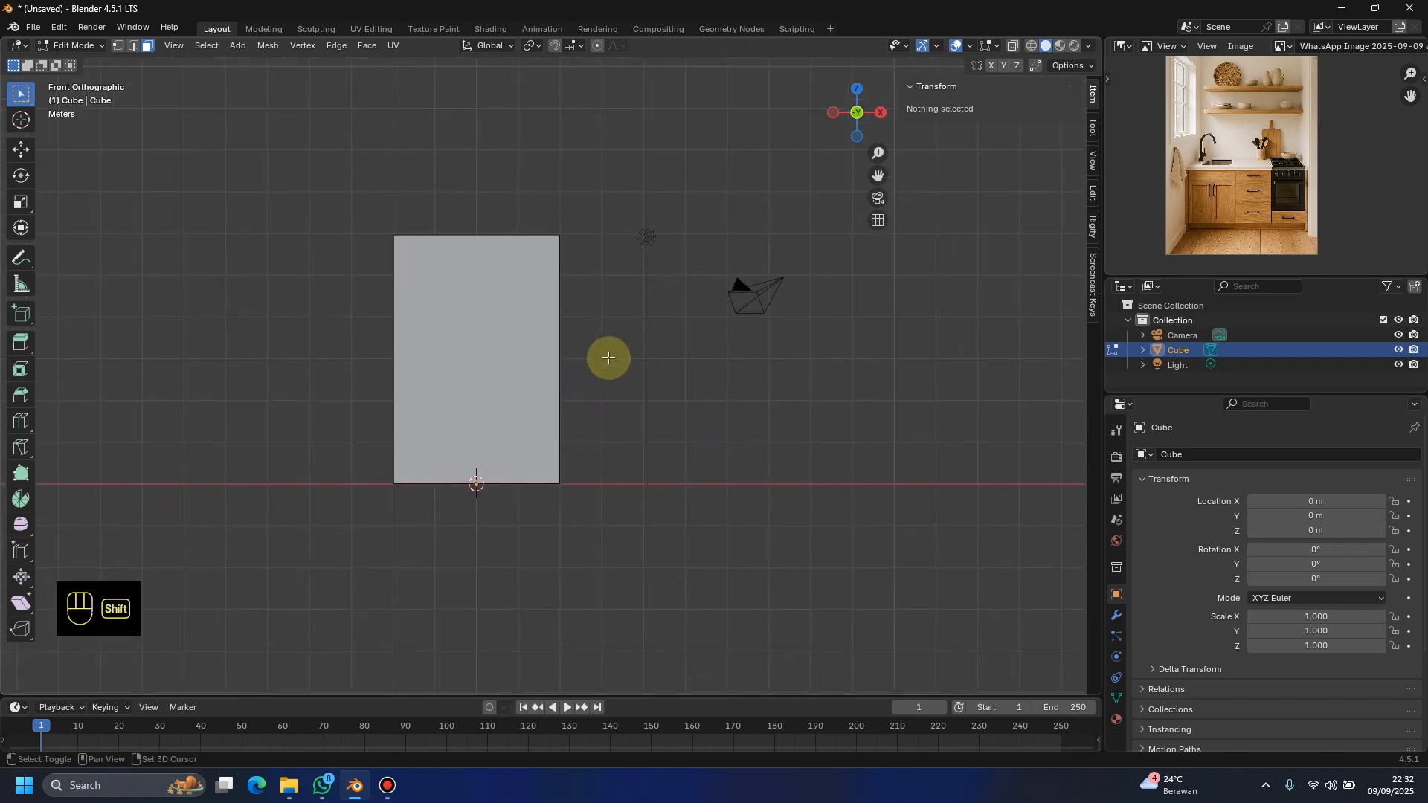
scroll(554, 362, "up", 1)
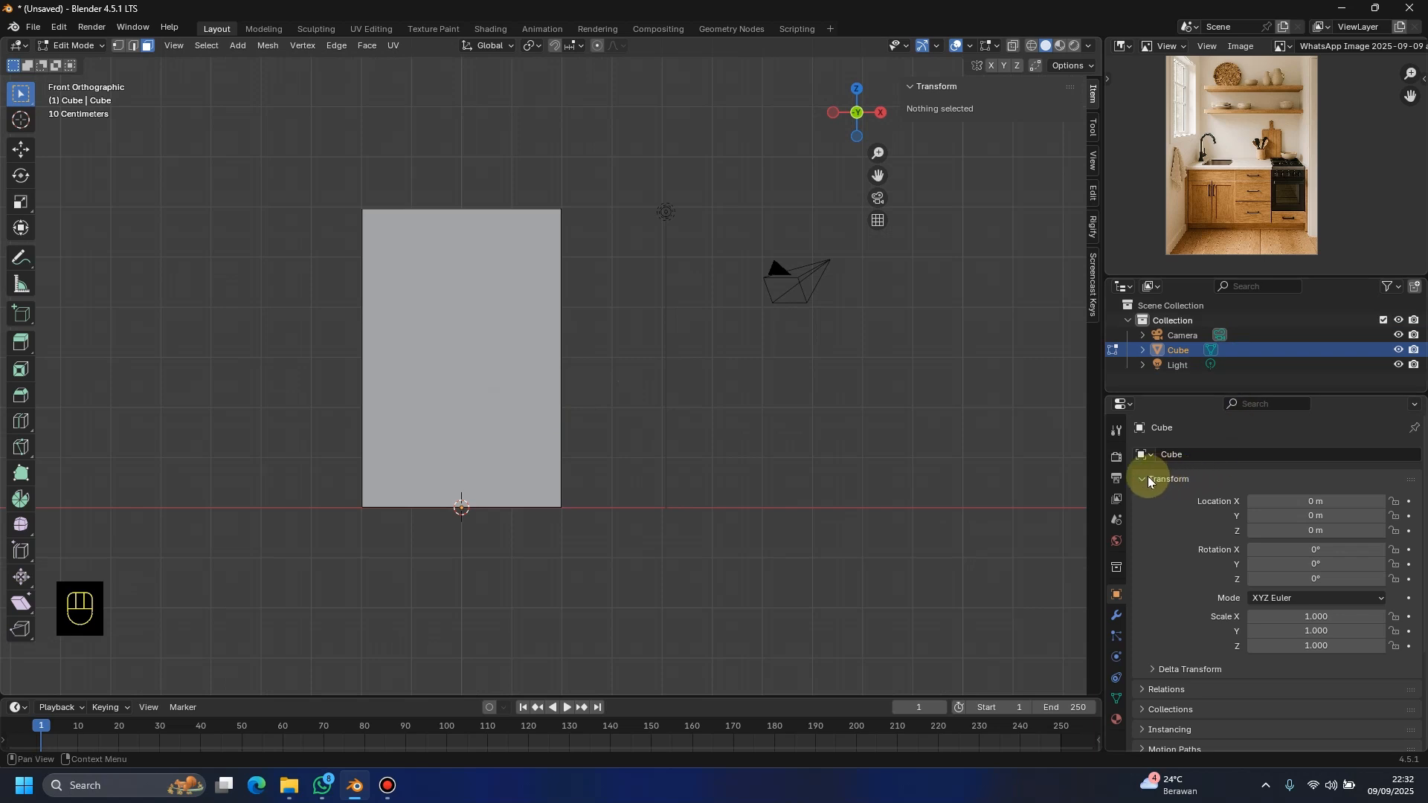
scroll(482, 228, "down", 1)
middle_click_drag(480, 229, 533, 172, "shift")
scroll(533, 173, "down", 1)
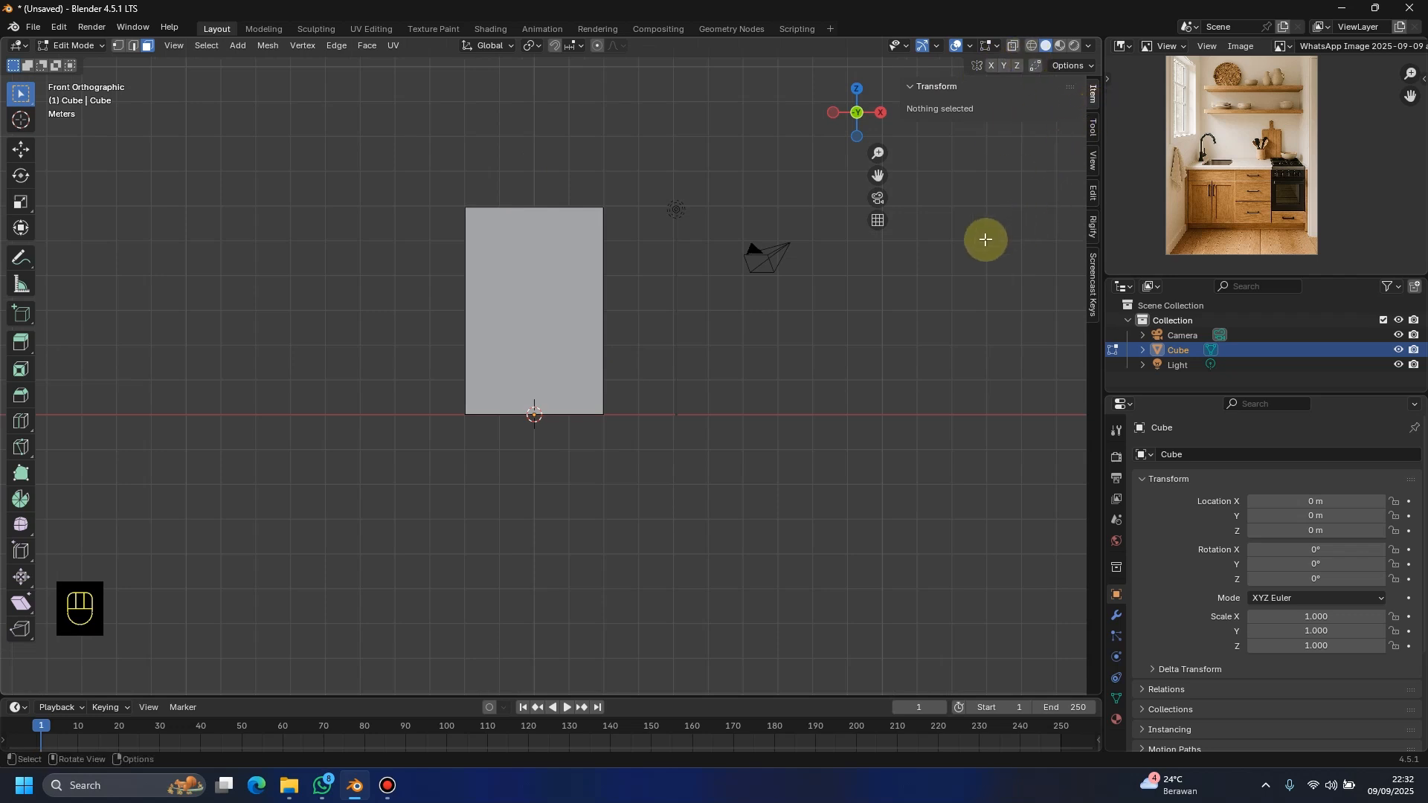
Step: Hide the sidebar and extrude all faces along their normals by about 0.66 m with even thickness
key("n")
scroll(600, 316, "up", 2)
middle_click_drag(600, 315, 649, 368, "shift")
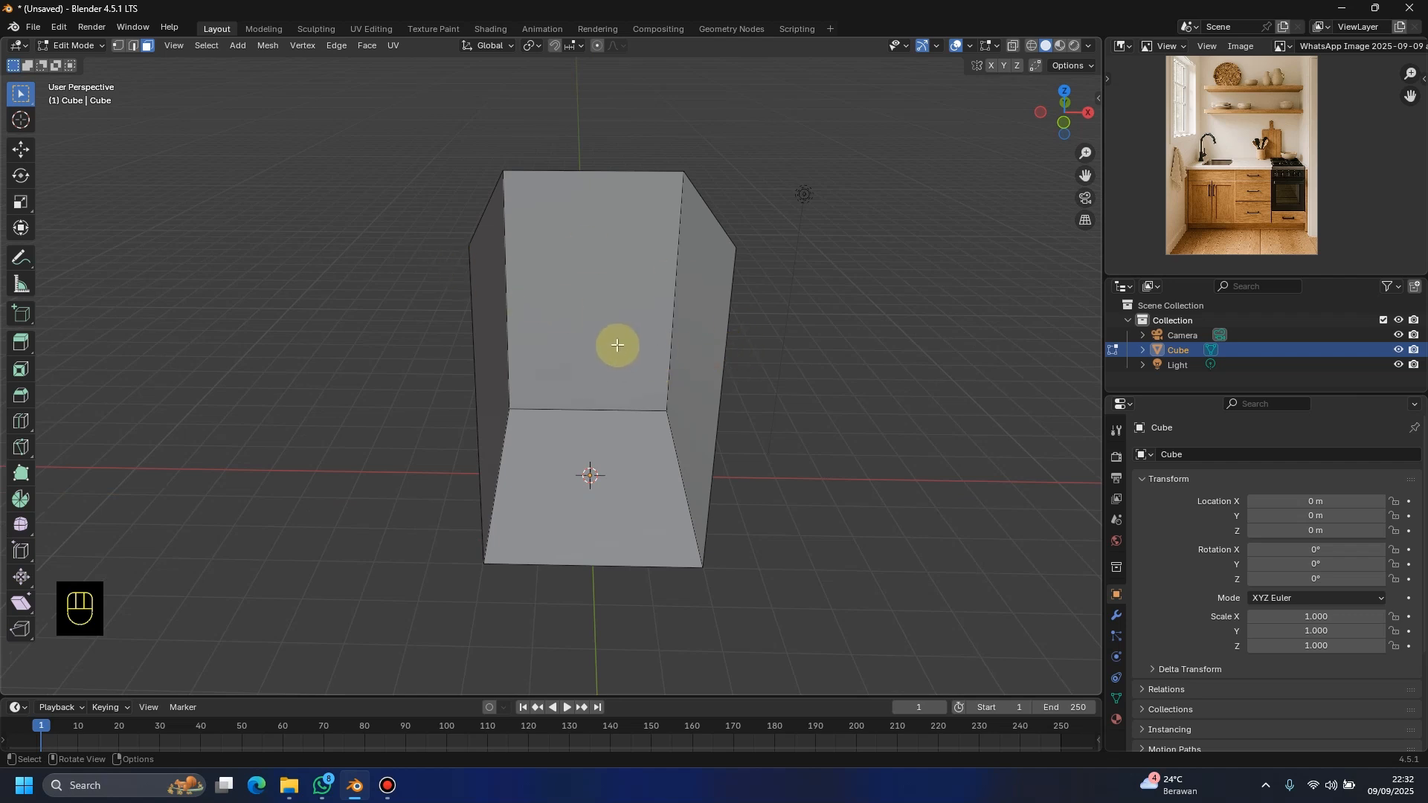
key("a")
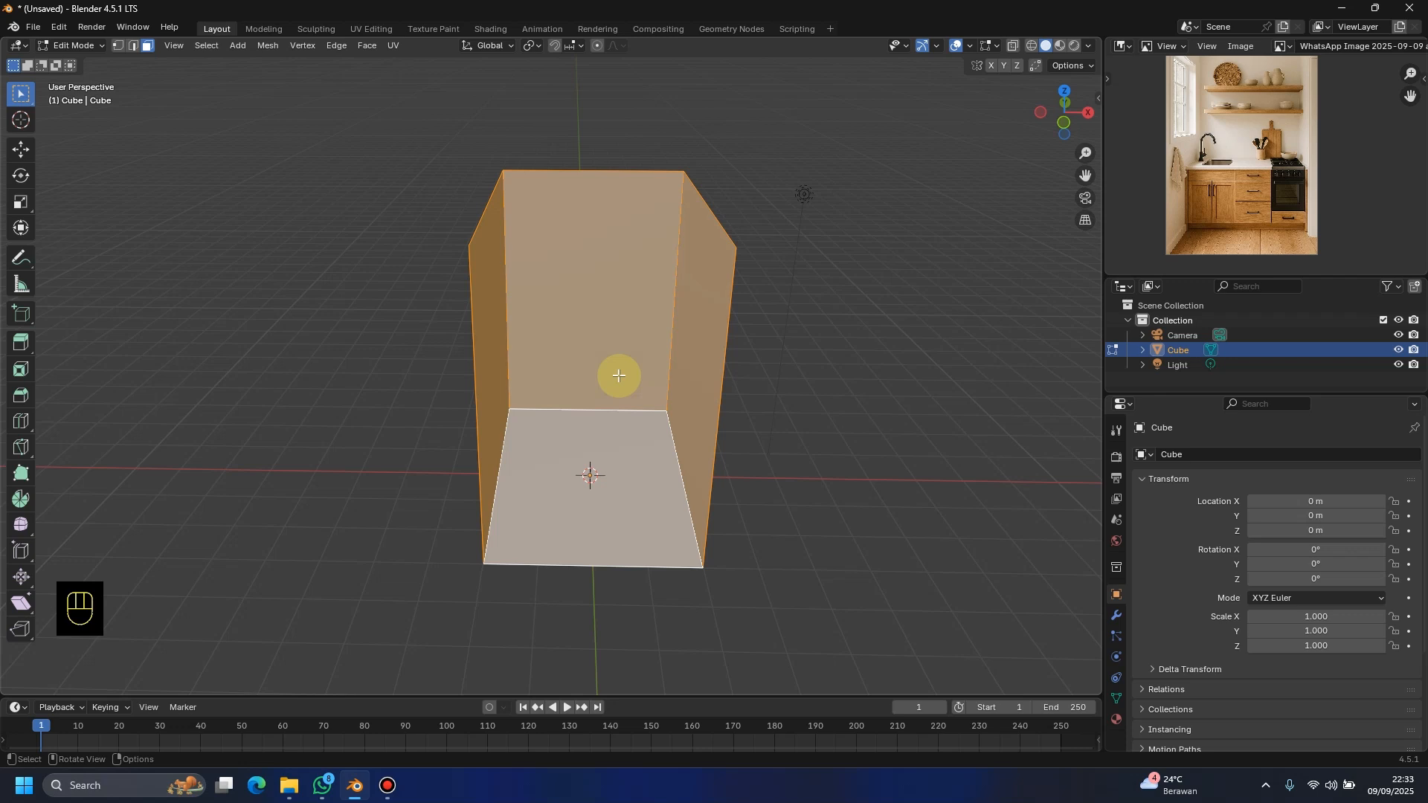
key("alt+e")
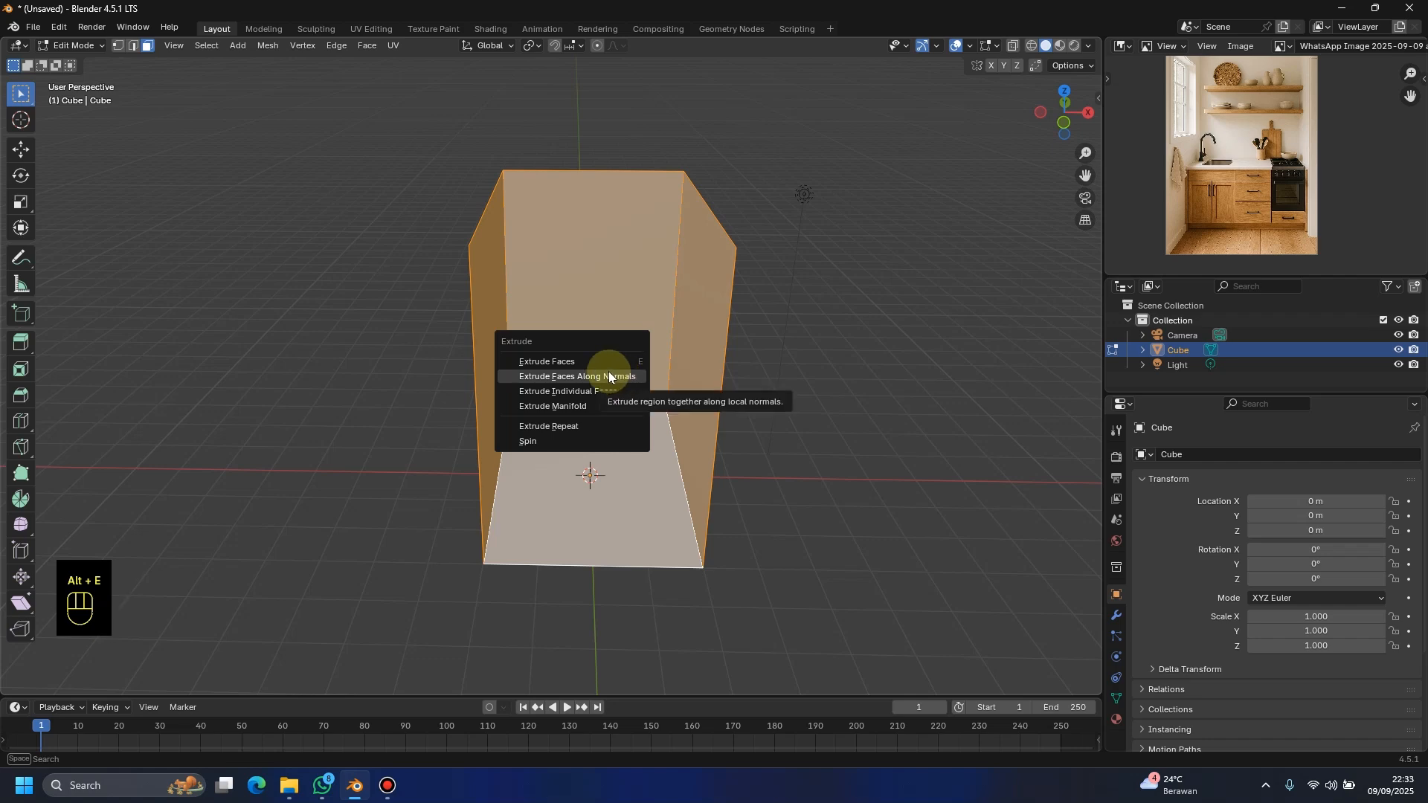
left_click(609, 376)
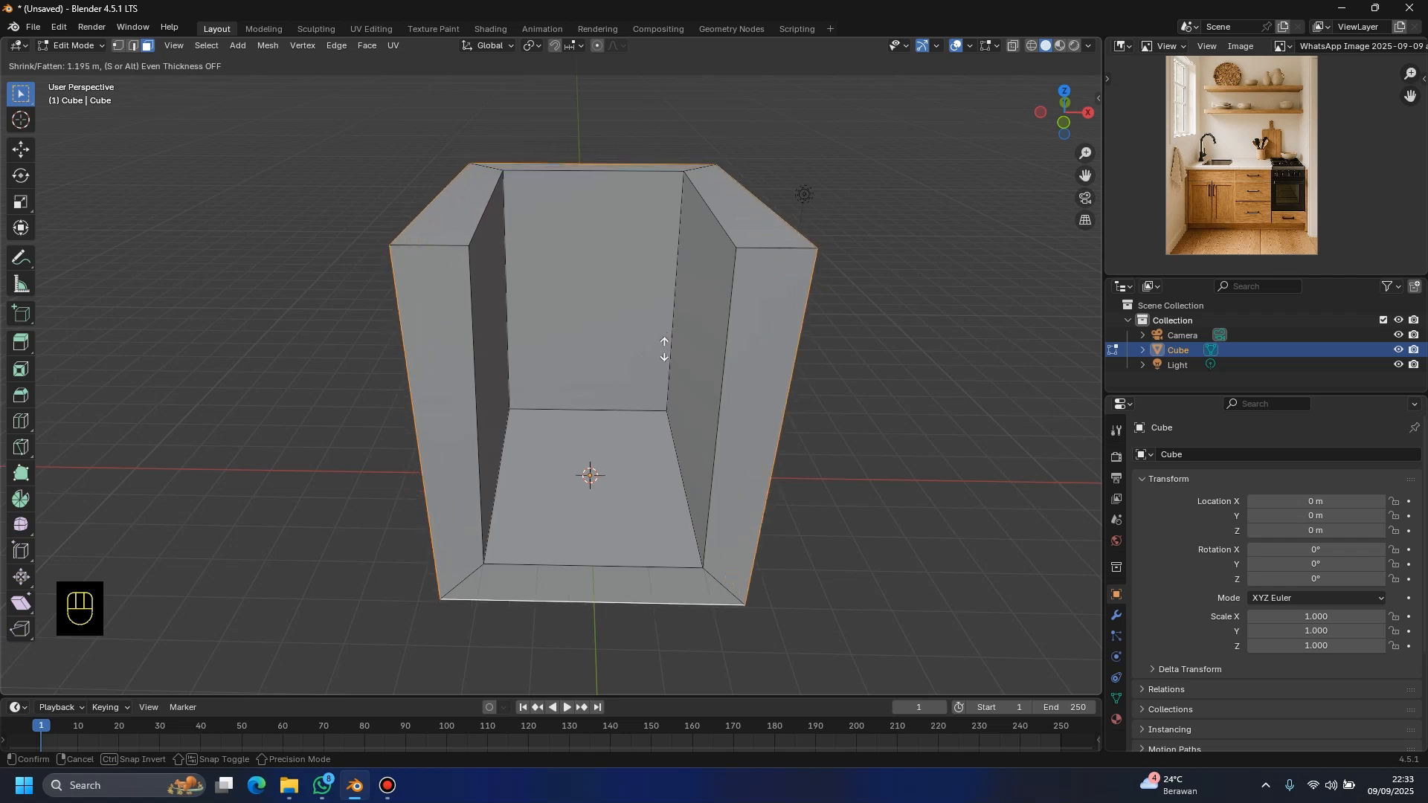
key("s")
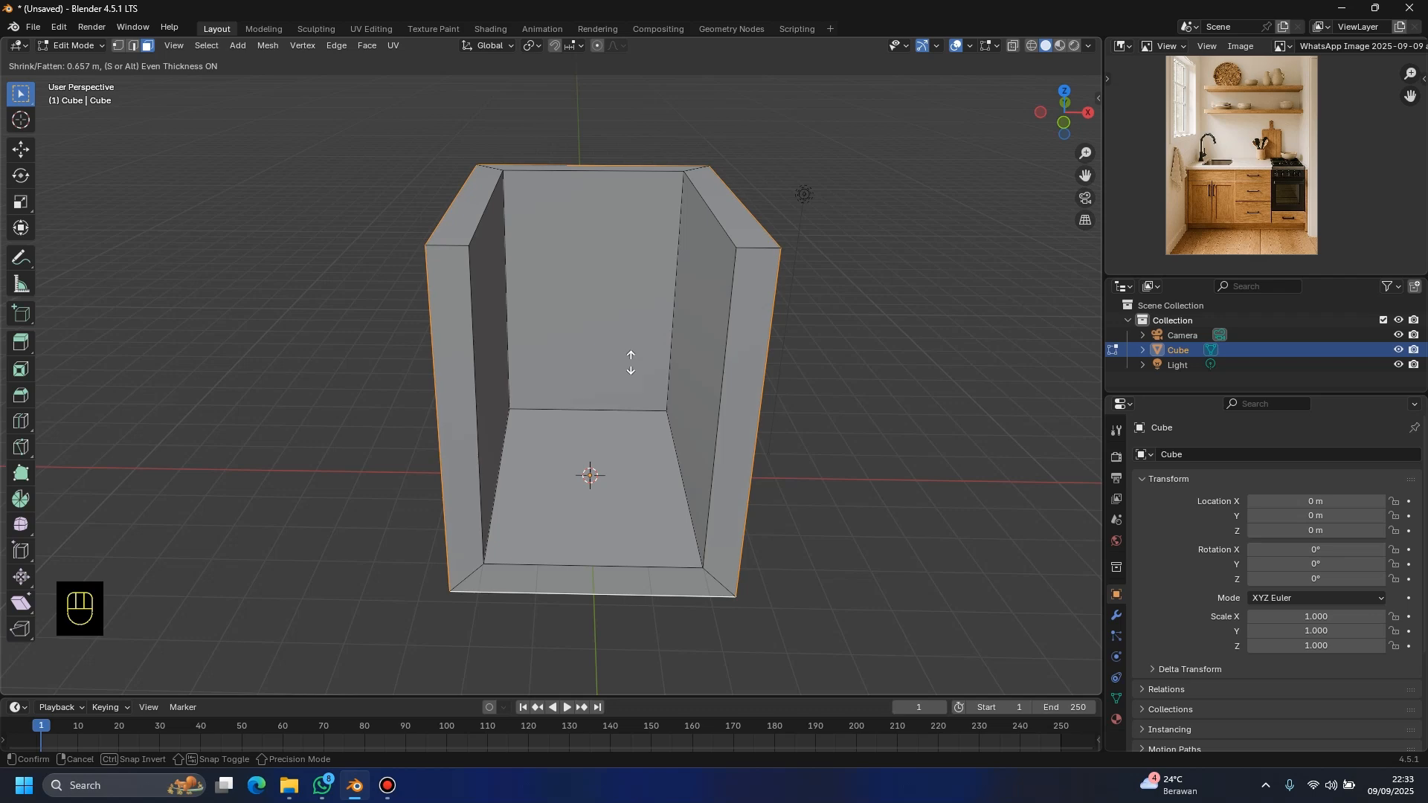
left_click(631, 363)
Step: With X-ray on in front view, move the top rim faces up along Z and the +X side wall outward along X
middle_click_drag(673, 424, 726, 392)
key("KP_1")
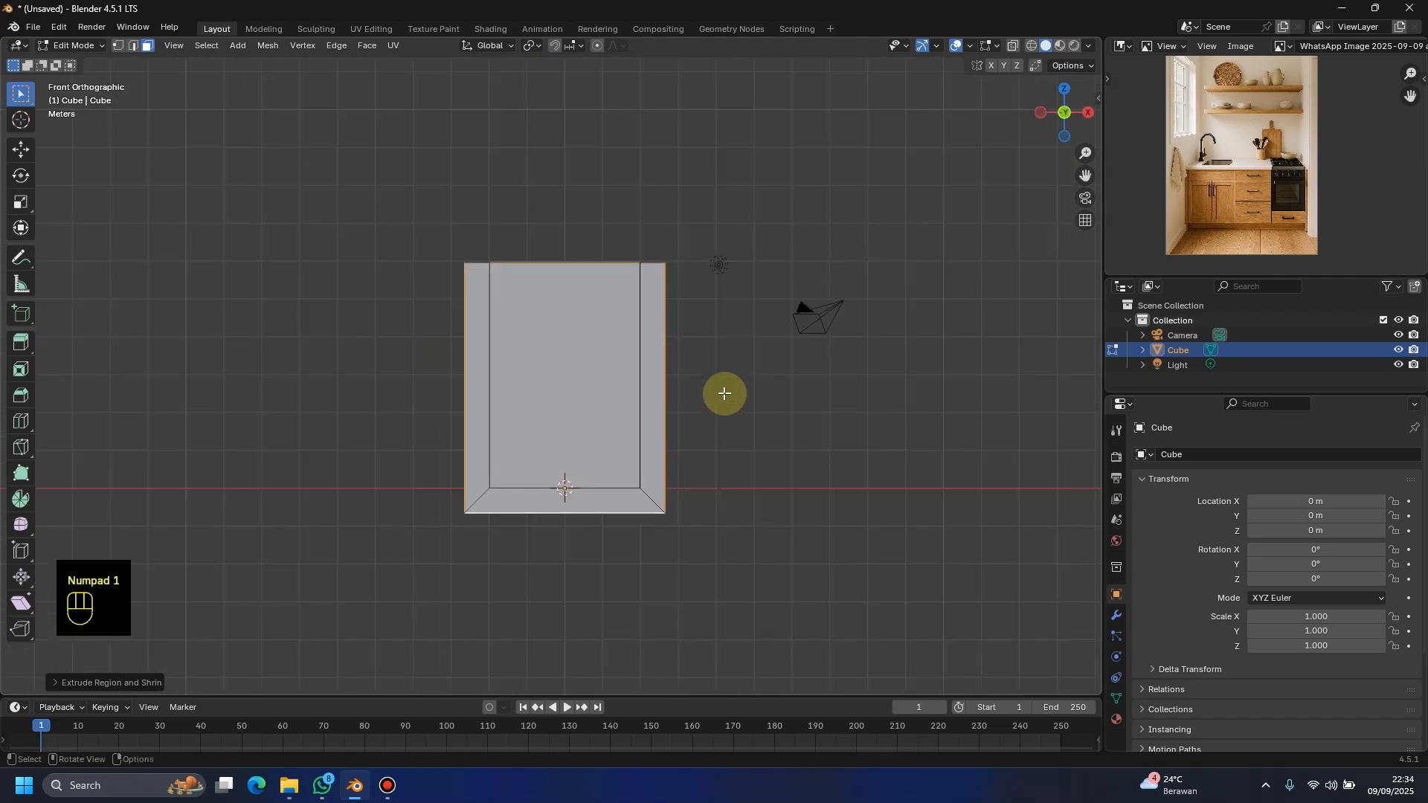
scroll(658, 405, "down", 2)
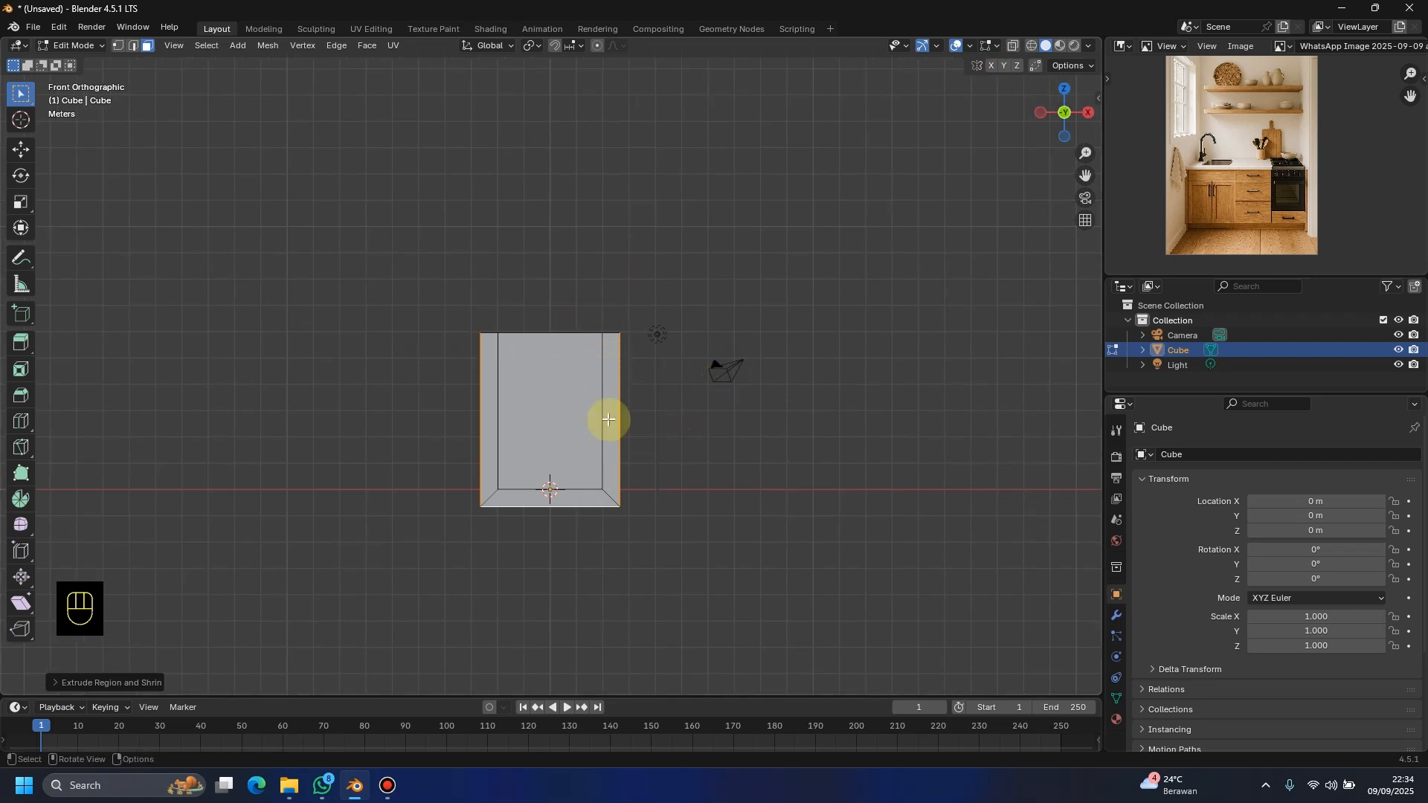
scroll(672, 382, "up", 2)
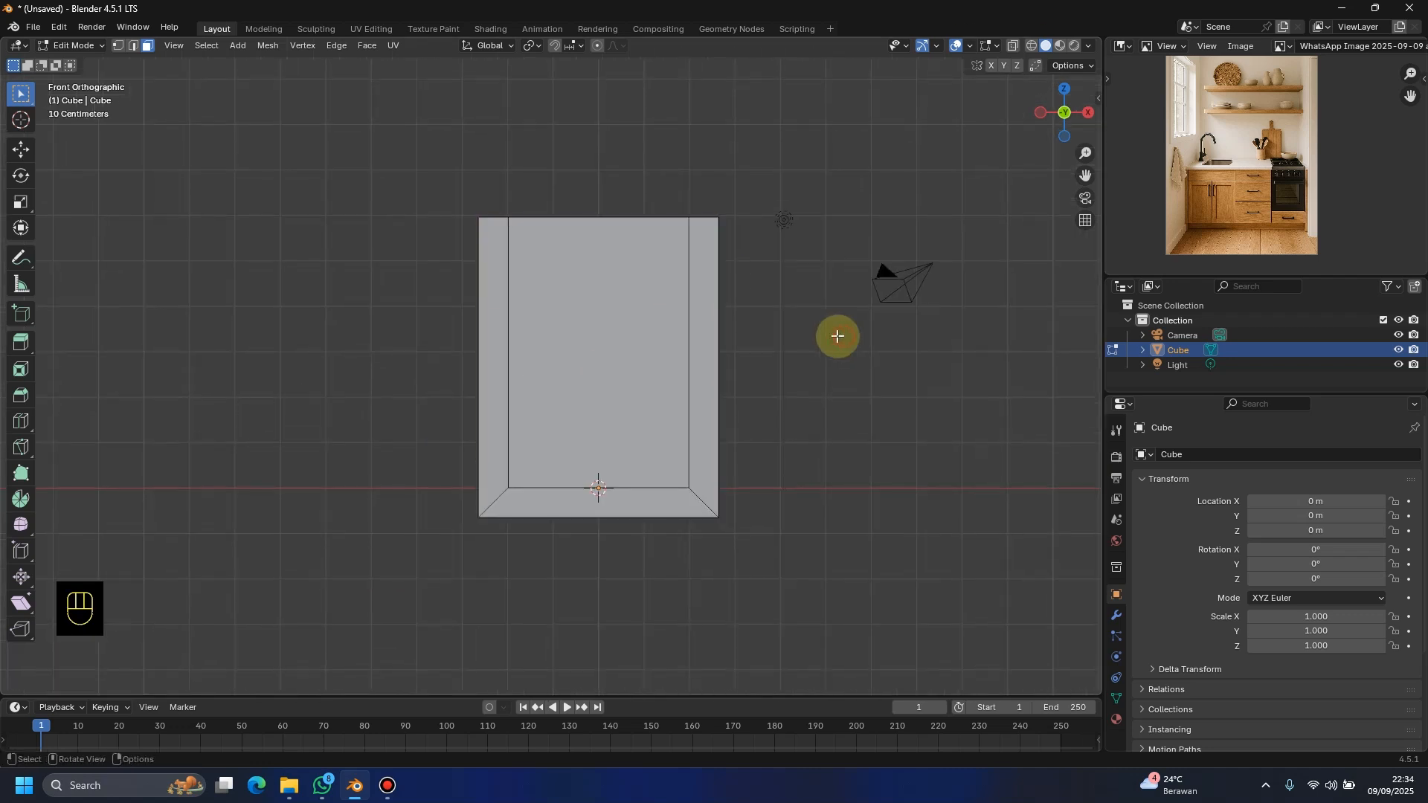
middle_click_drag(803, 327, 762, 424, "shift")
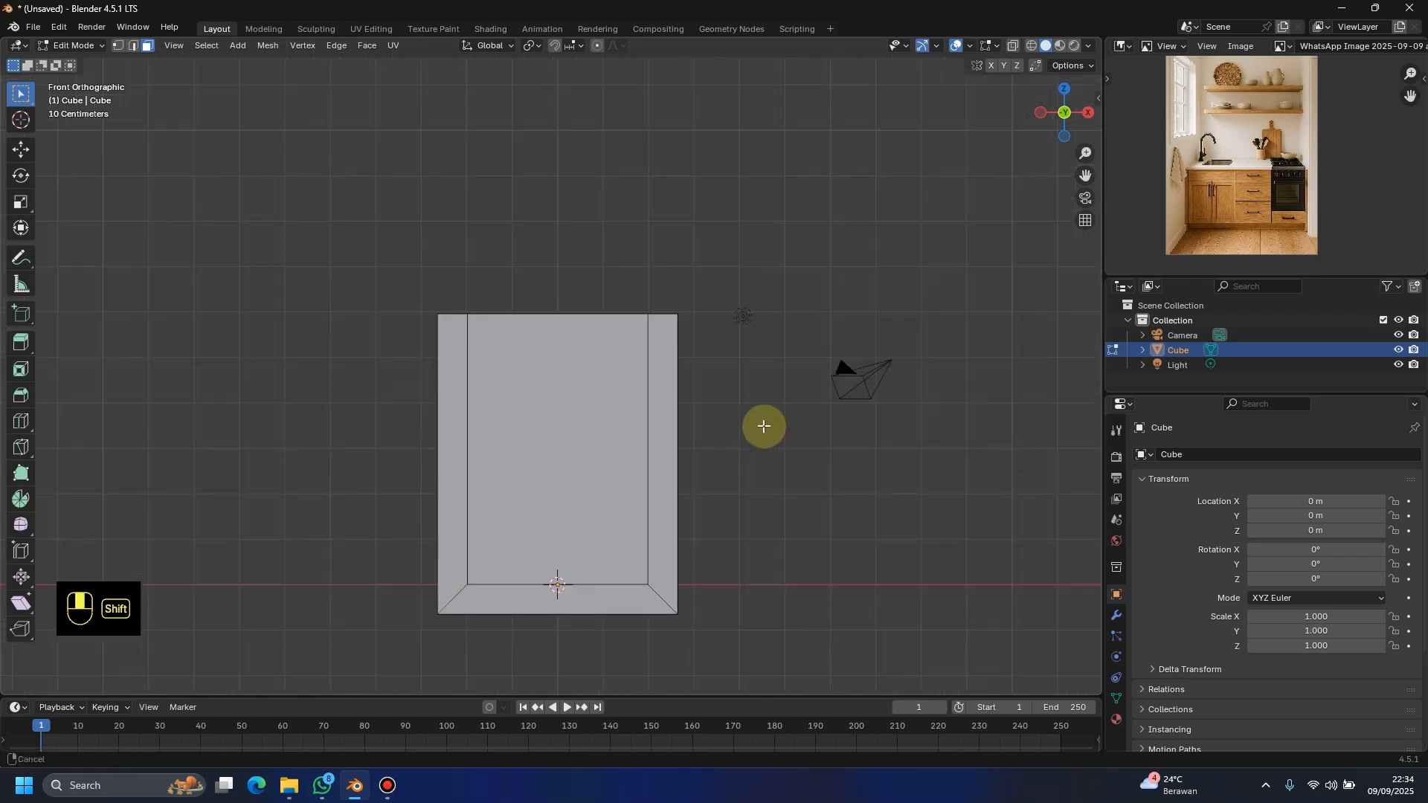
left_click(1014, 50)
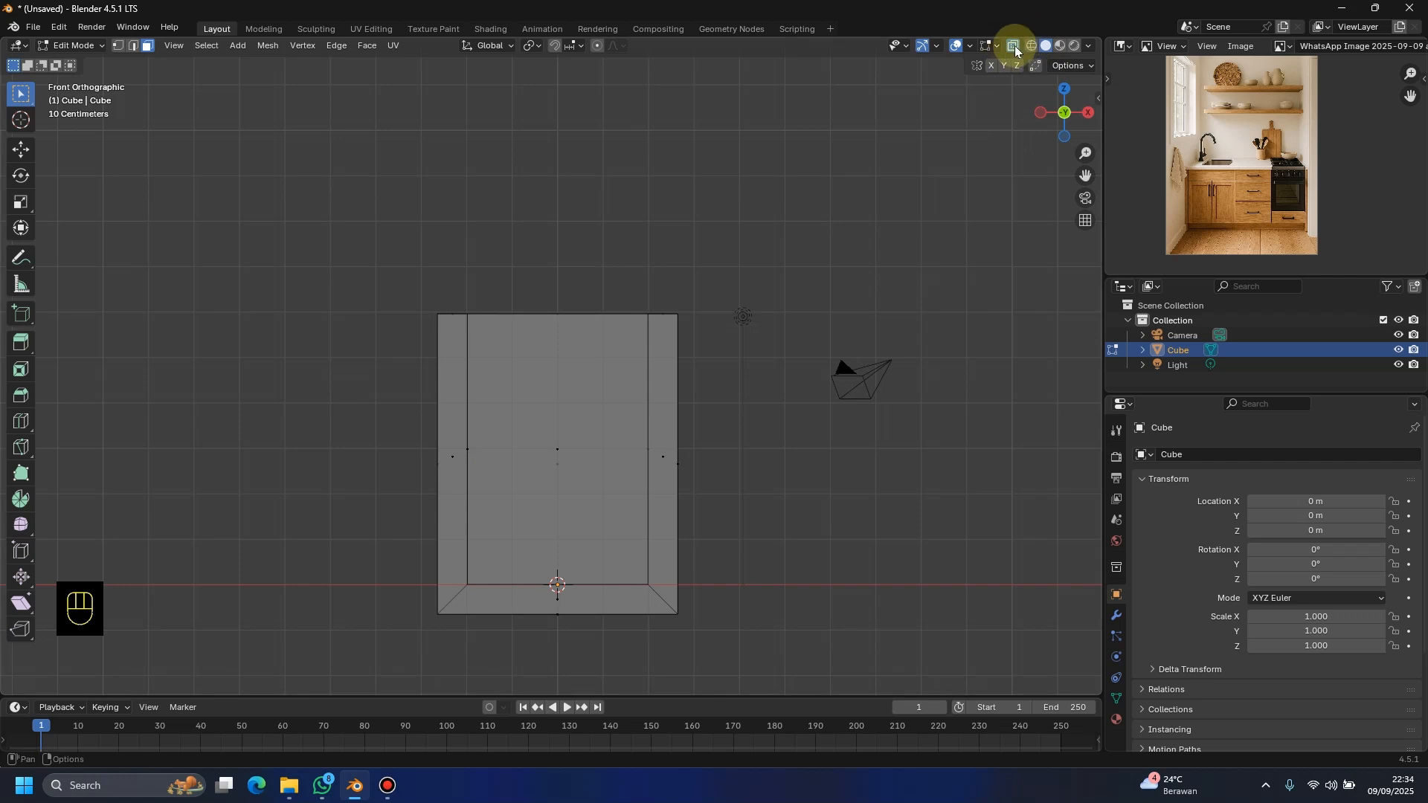
left_click_drag(324, 239, 781, 360)
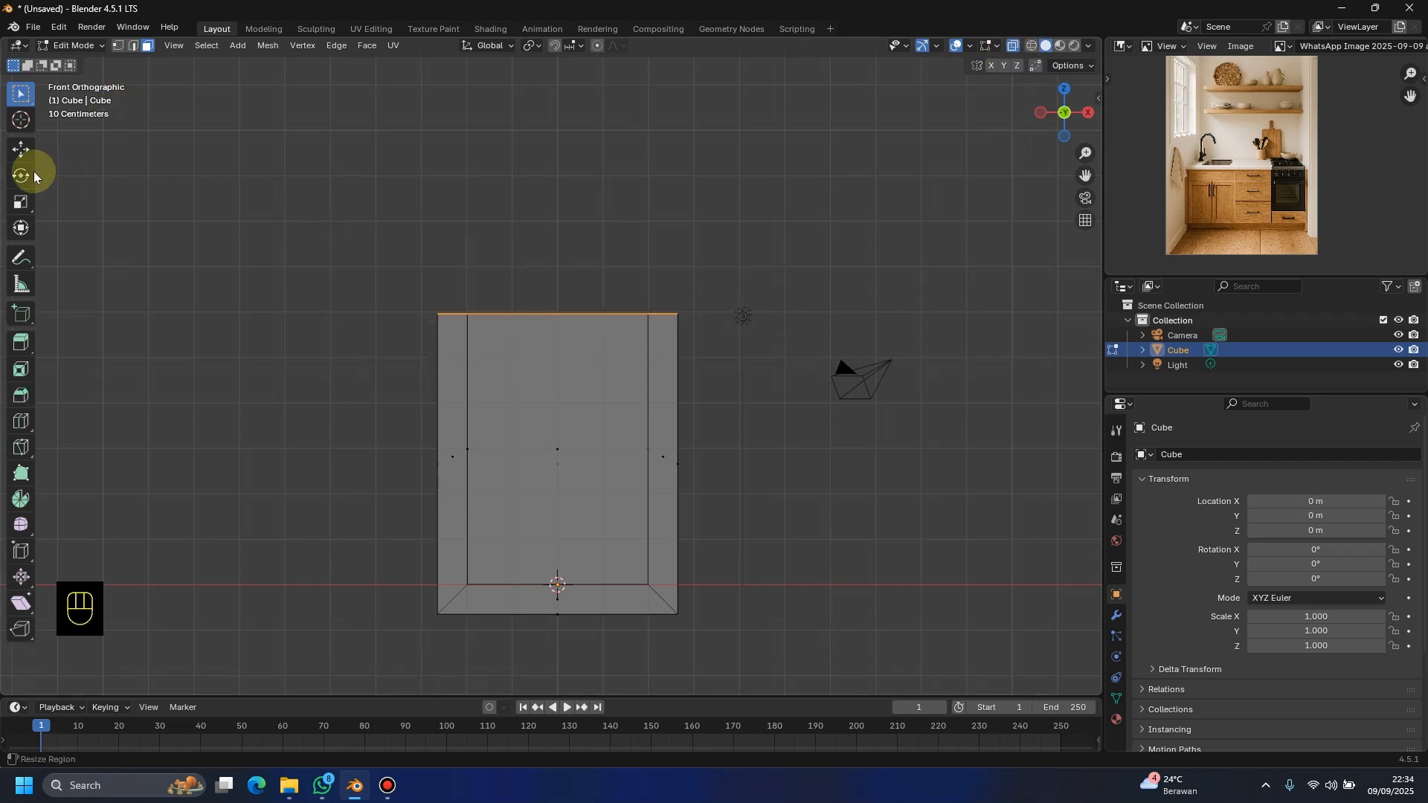
left_click(22, 151)
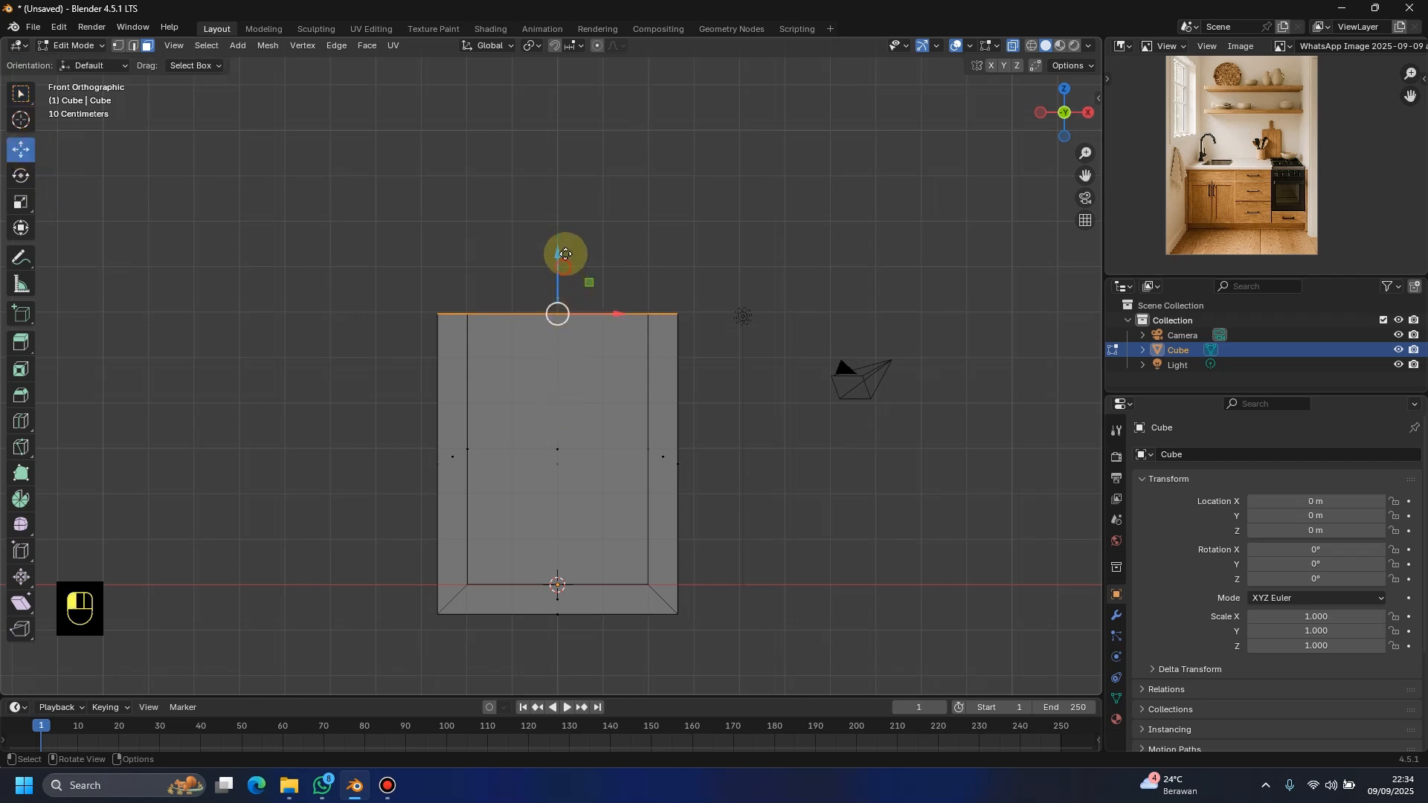
left_click_drag(565, 253, 834, 441)
left_click(843, 263)
Step: Select the room's front faces in right view, move them outward along -Y to deepen the room, and turn X-ray off
key("KP_3")
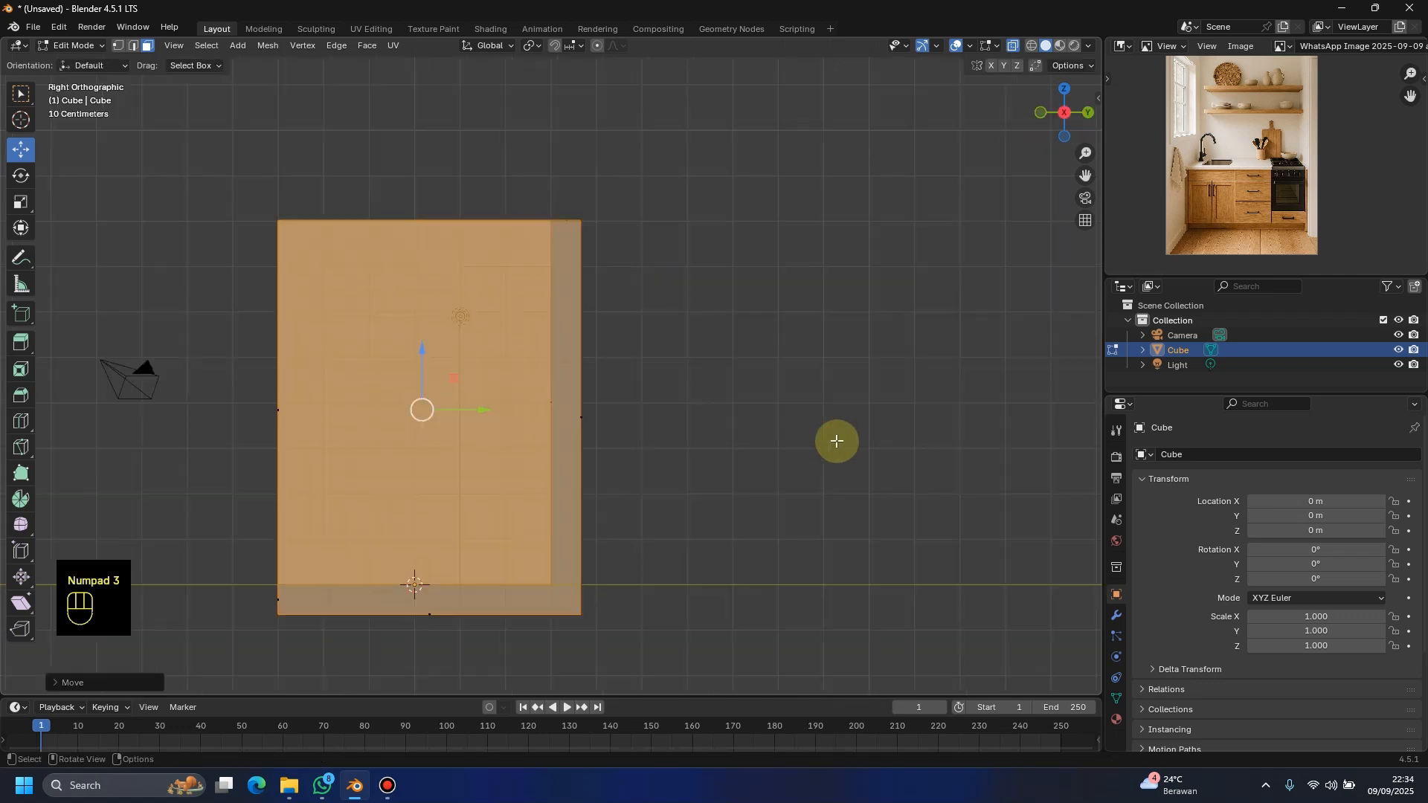
scroll(836, 441, "down", 3)
middle_click_drag(813, 418, 912, 405, "shift")
left_click_drag(420, 180, 514, 544)
left_click_drag(548, 383, 467, 378)
middle_click_drag(768, 377, 1058, 65)
mouse_move(855, 312)
middle_mouse_down()
mouse_move(838, 331)
mouse_move(910, 333)
mouse_move(858, 303)
middle_mouse_up()
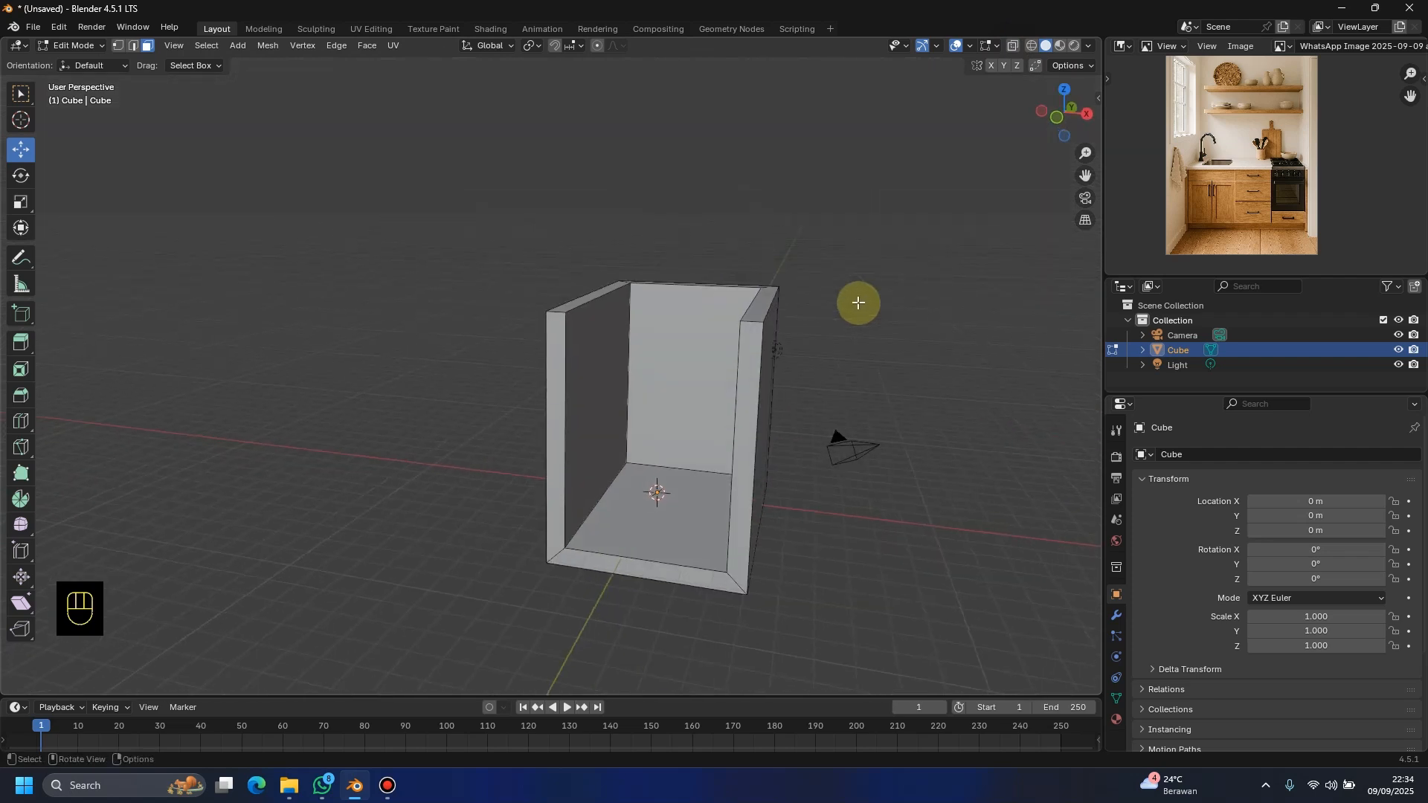
Step: Examine the room model from several angles against the window wall and shelf area in the reference photo
key("KP_1")
middle_click_drag(409, 379, 554, 444)
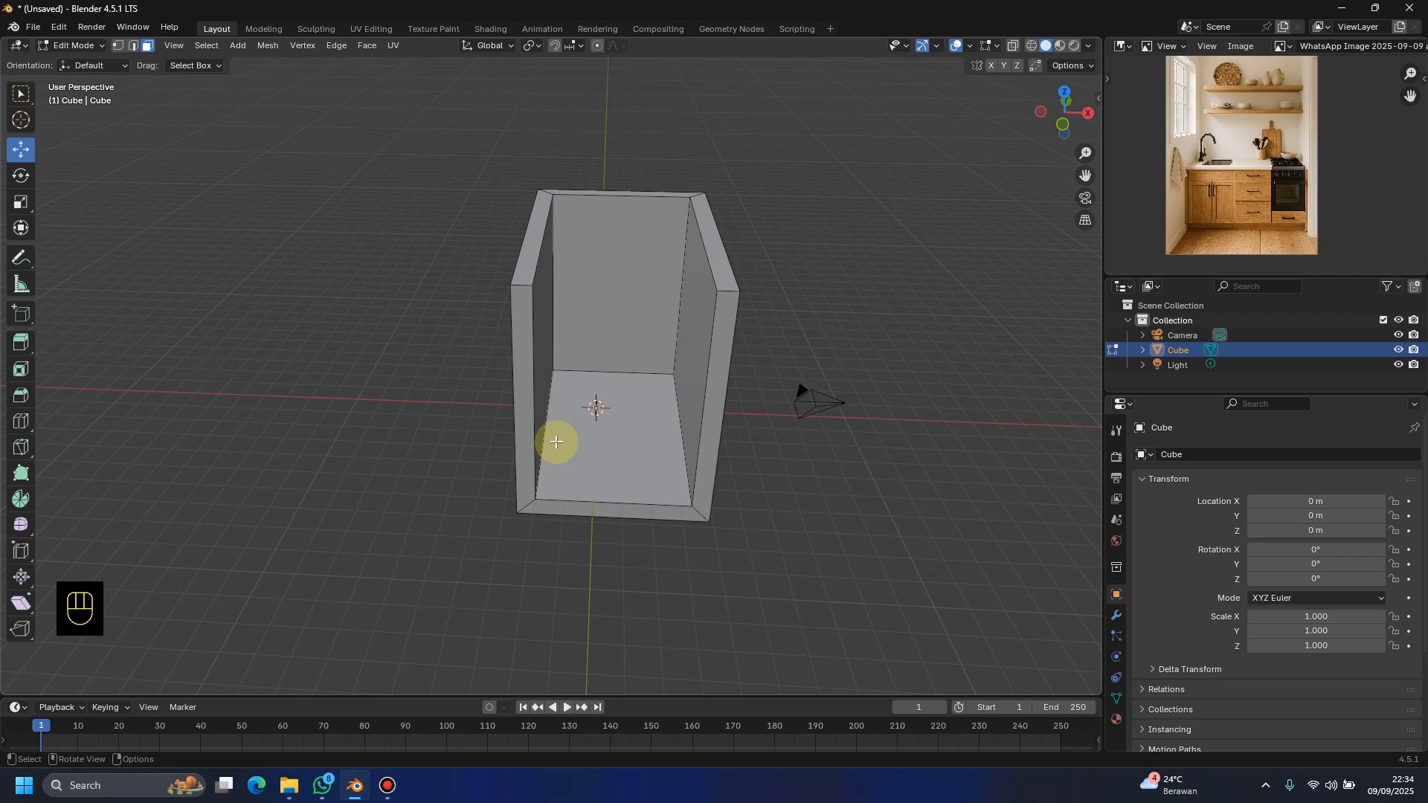
middle_click_drag(771, 250, 788, 223)
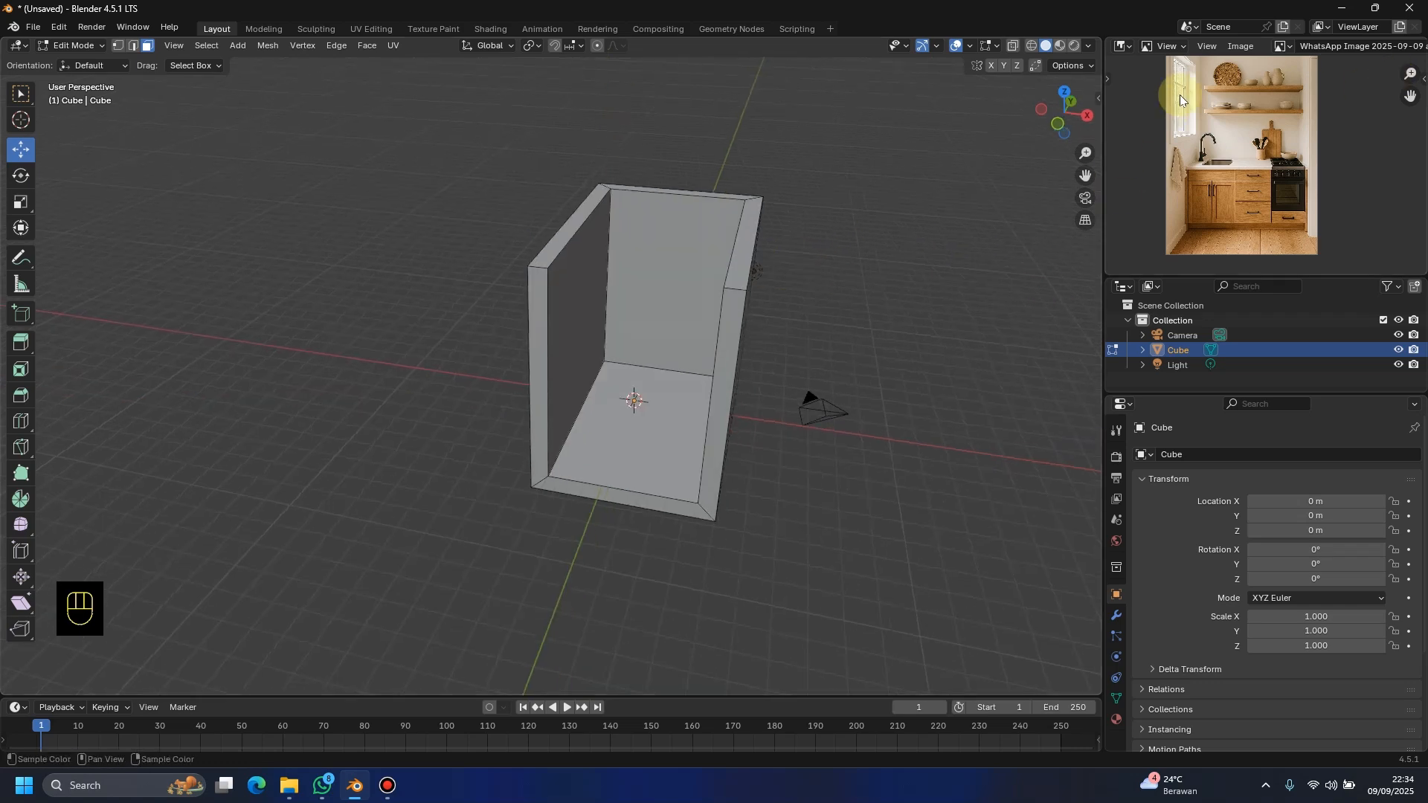
scroll(1180, 99, "up", 5)
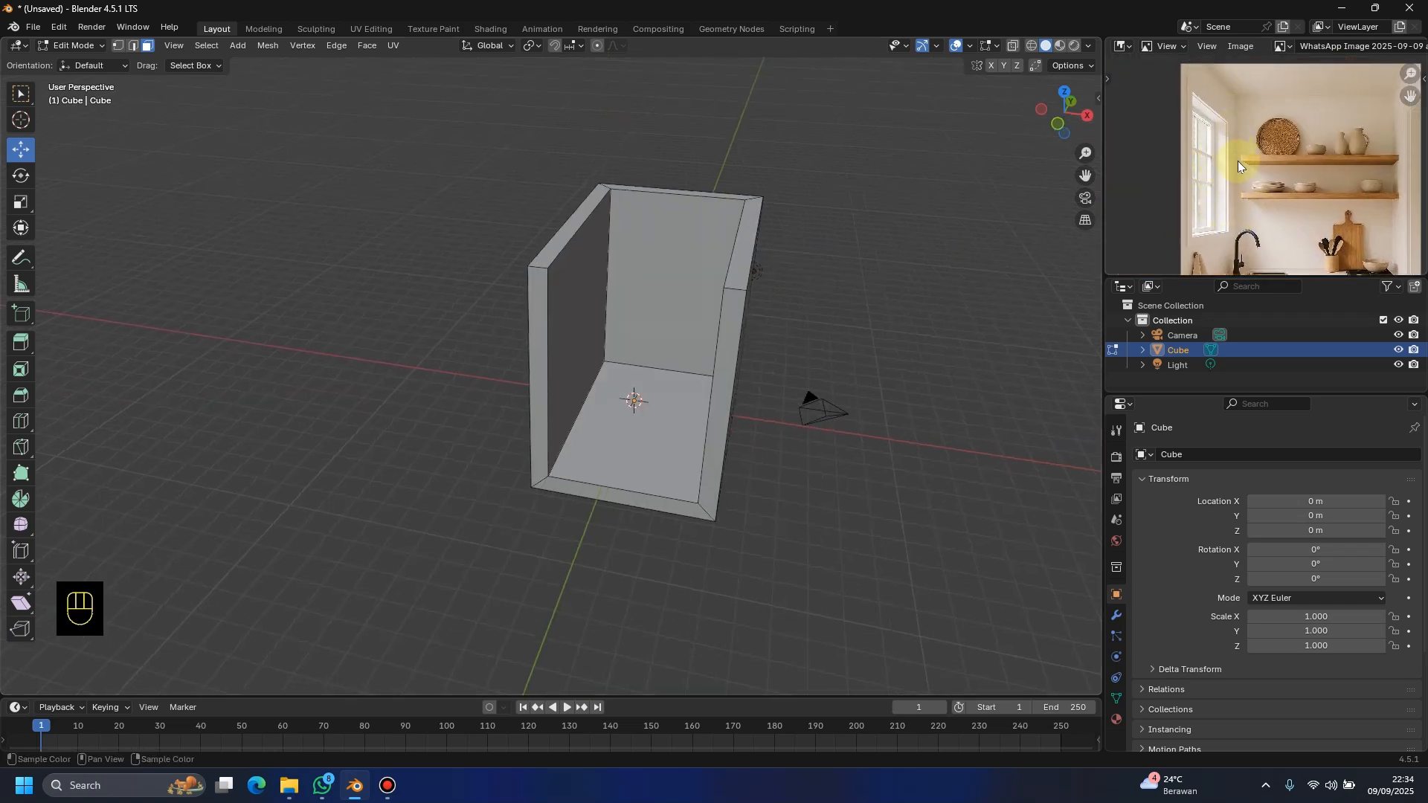
scroll(1238, 165, "up", 3)
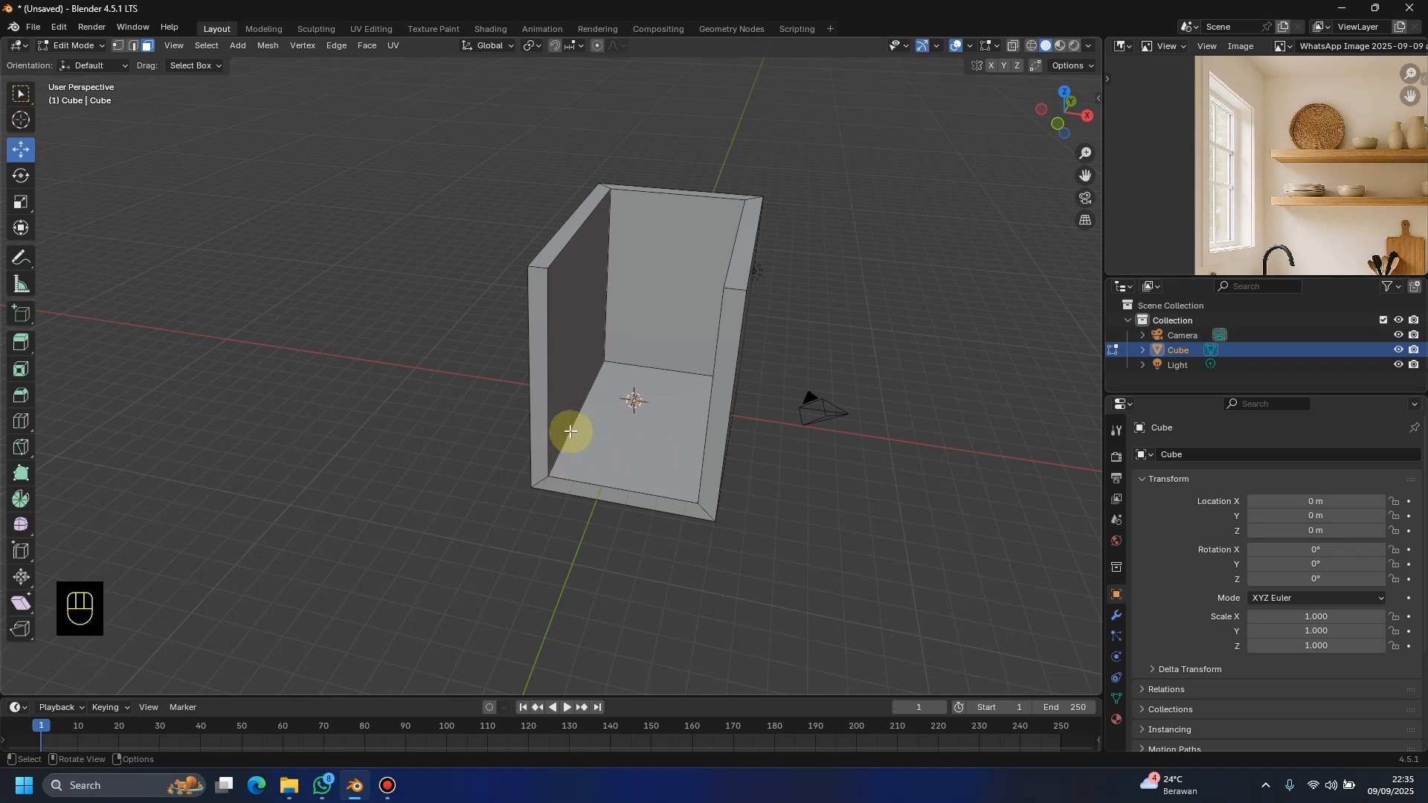
middle_click_drag(567, 430, 1035, 362)
middle_click_drag(1249, 183, 1175, 164)
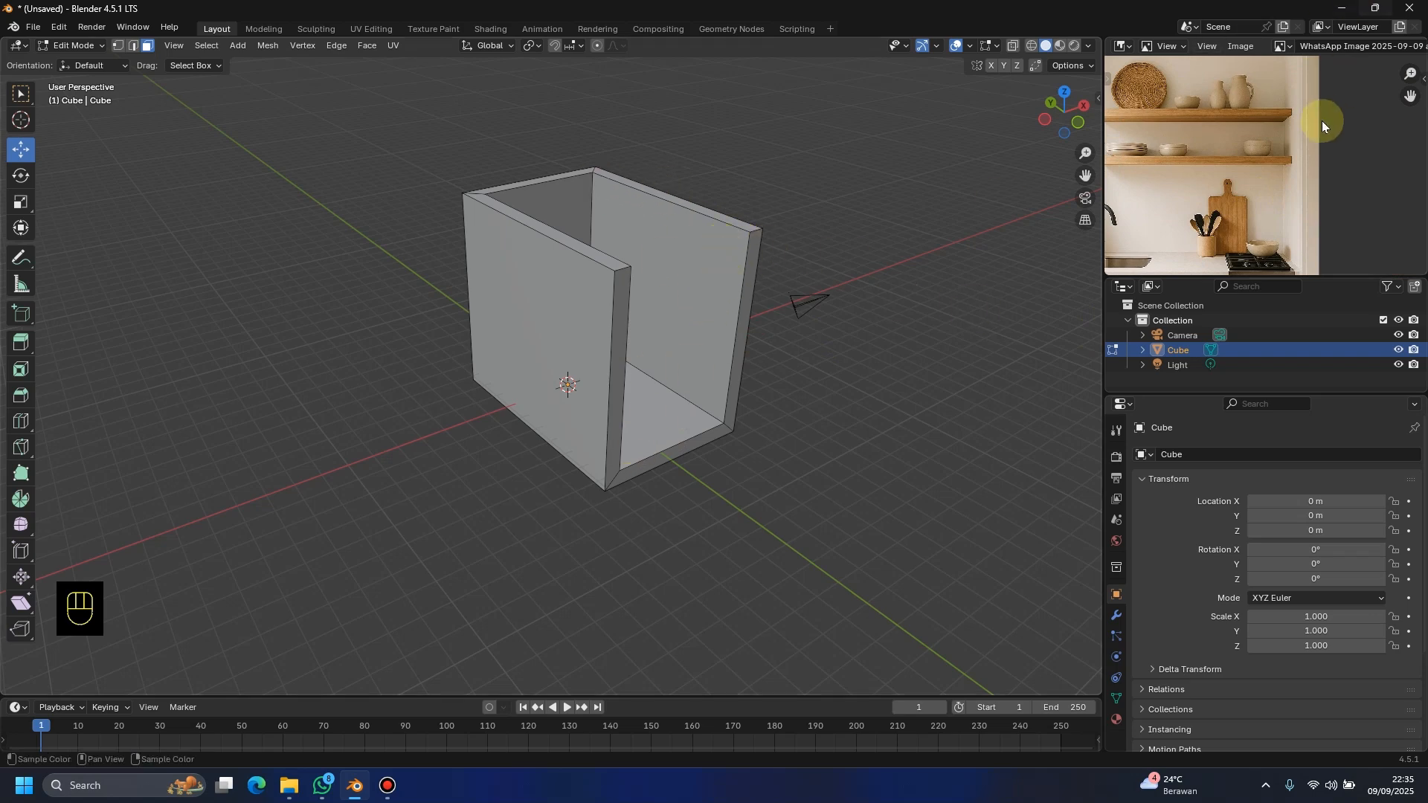
middle_click_drag(1323, 120, 1317, 208)
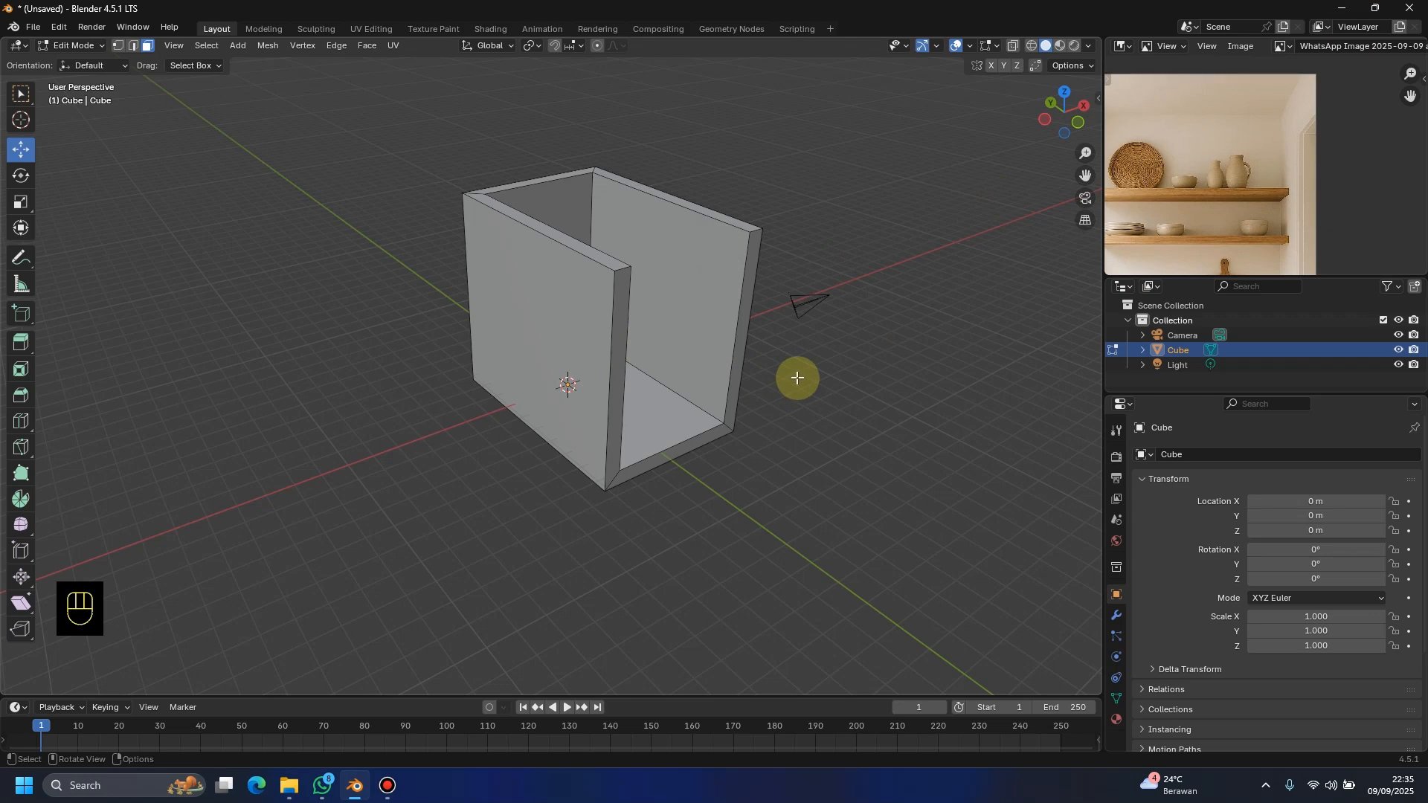
Step: Add a vertical loop cut around the side walls and floor, slid close to the back wall
middle_click_drag(727, 350, 726, 292)
scroll(1214, 159, "up", 3)
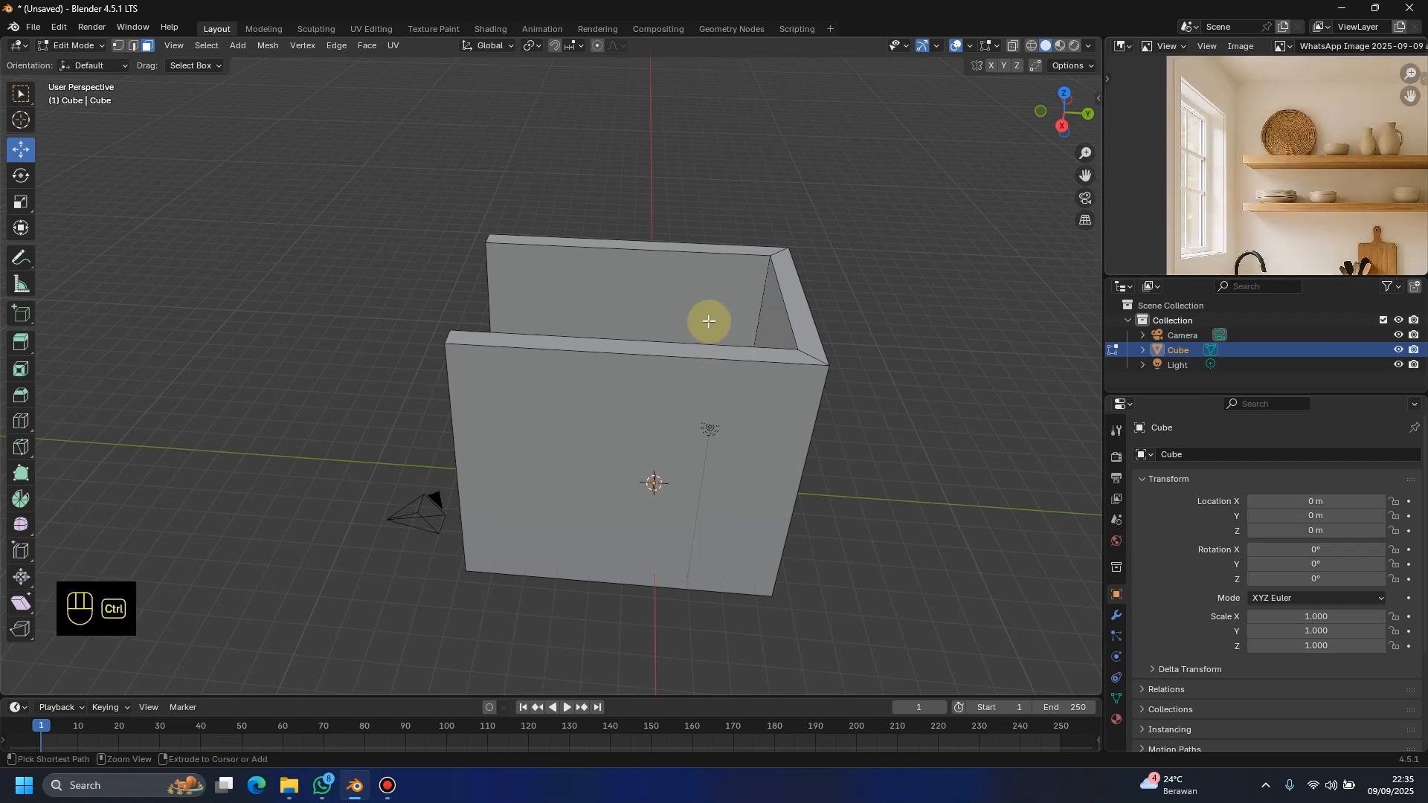
key("ctrl+r")
left_click(688, 244)
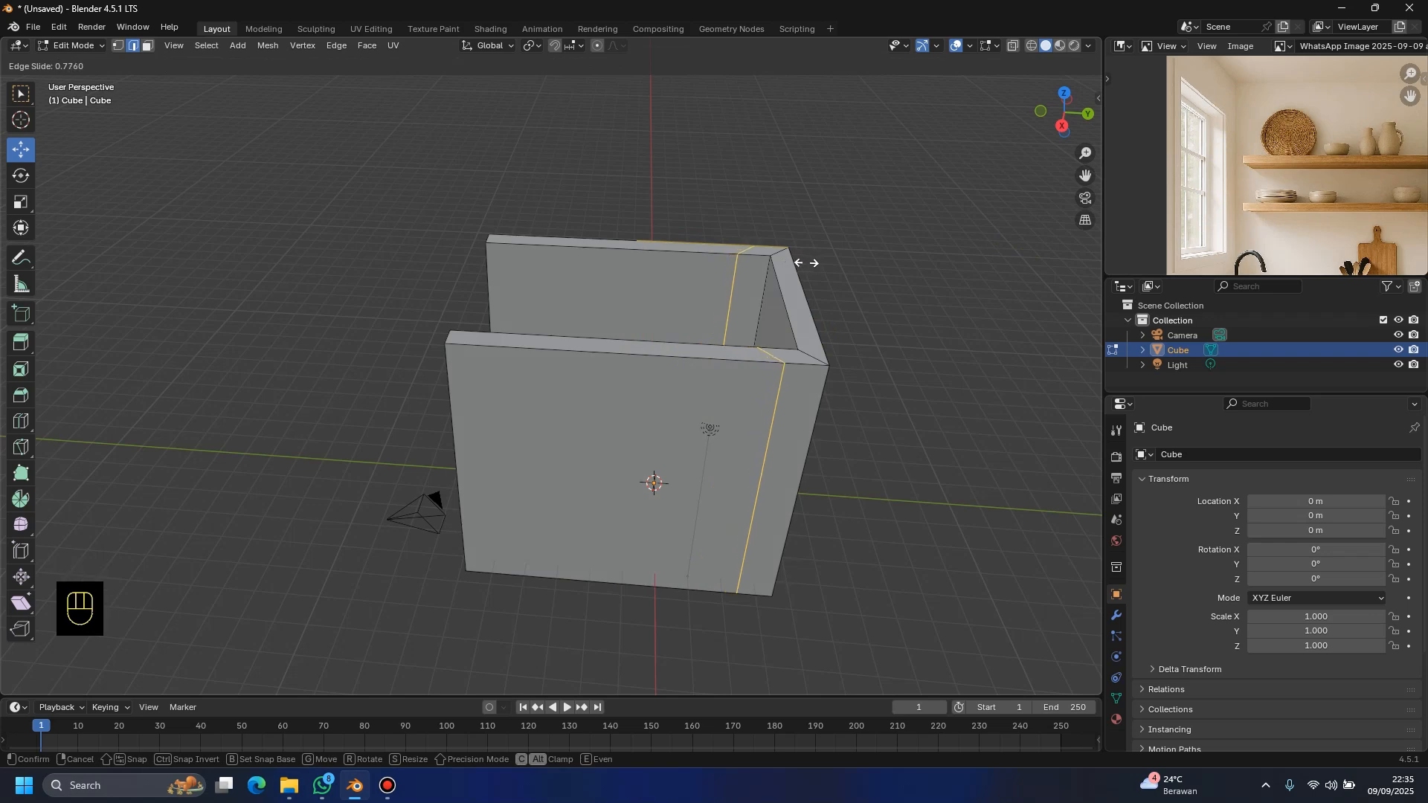
left_click(809, 263)
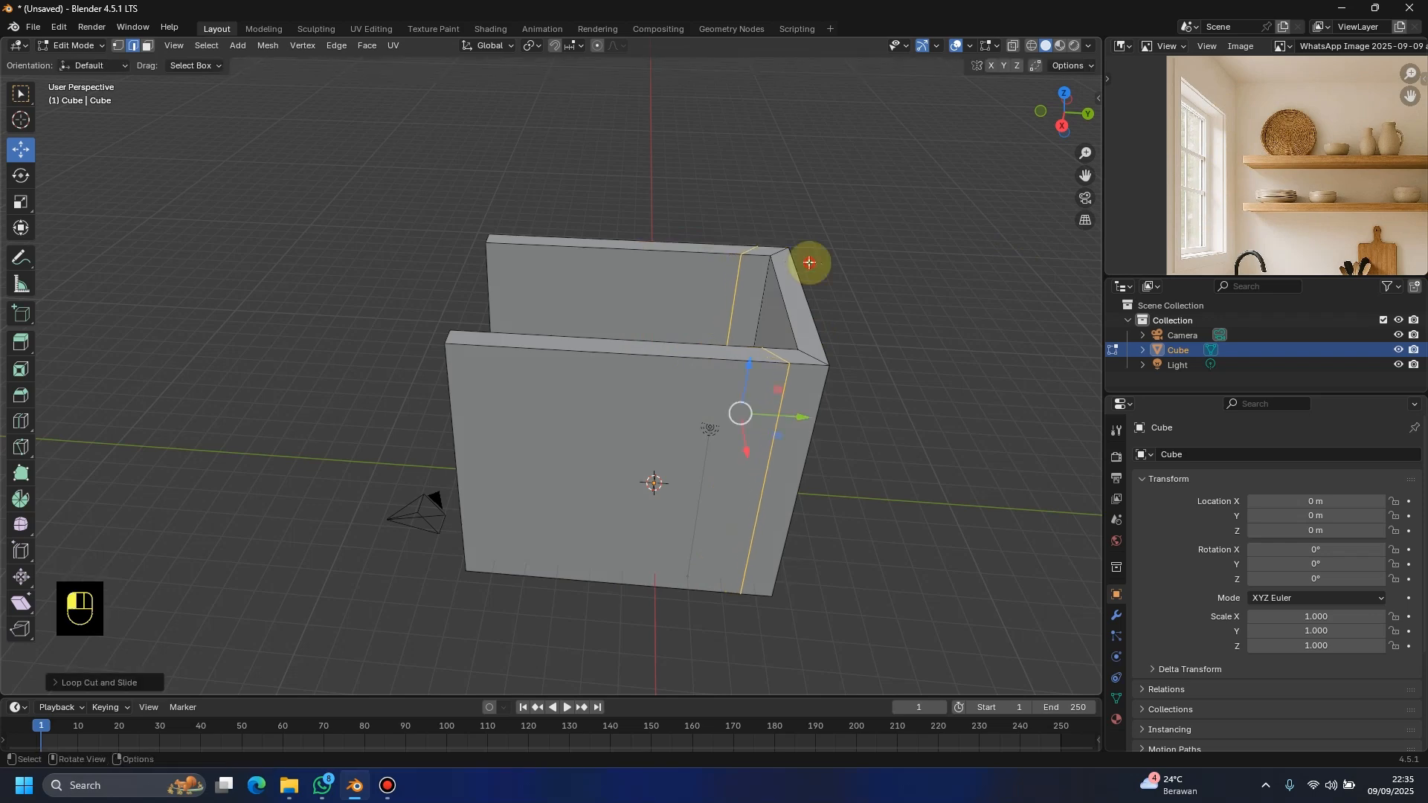
Step: Add a second vertical loop cut around the side walls in front of the first, with an edge slide of about -0.10
key("ctrl+r")
left_click(636, 265)
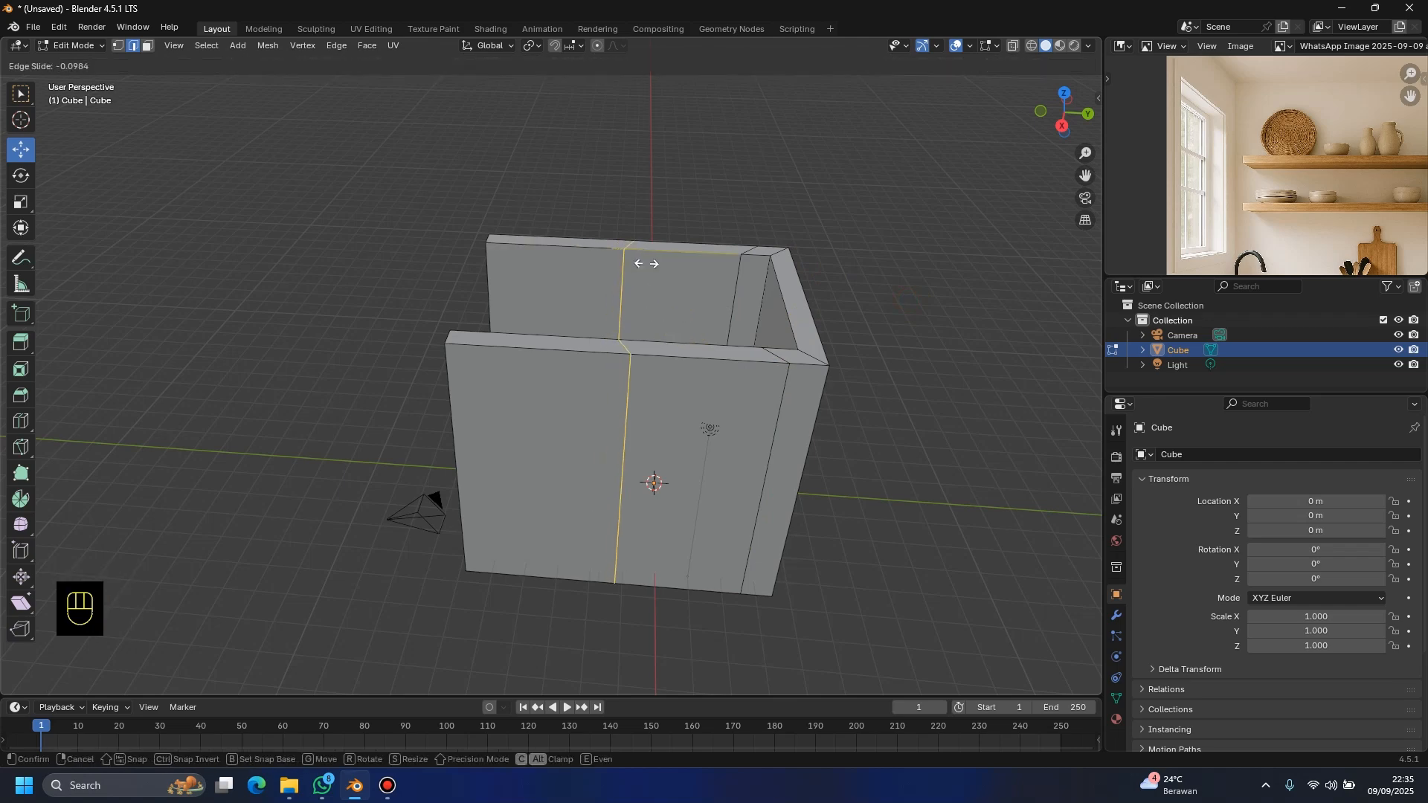
left_click(646, 263)
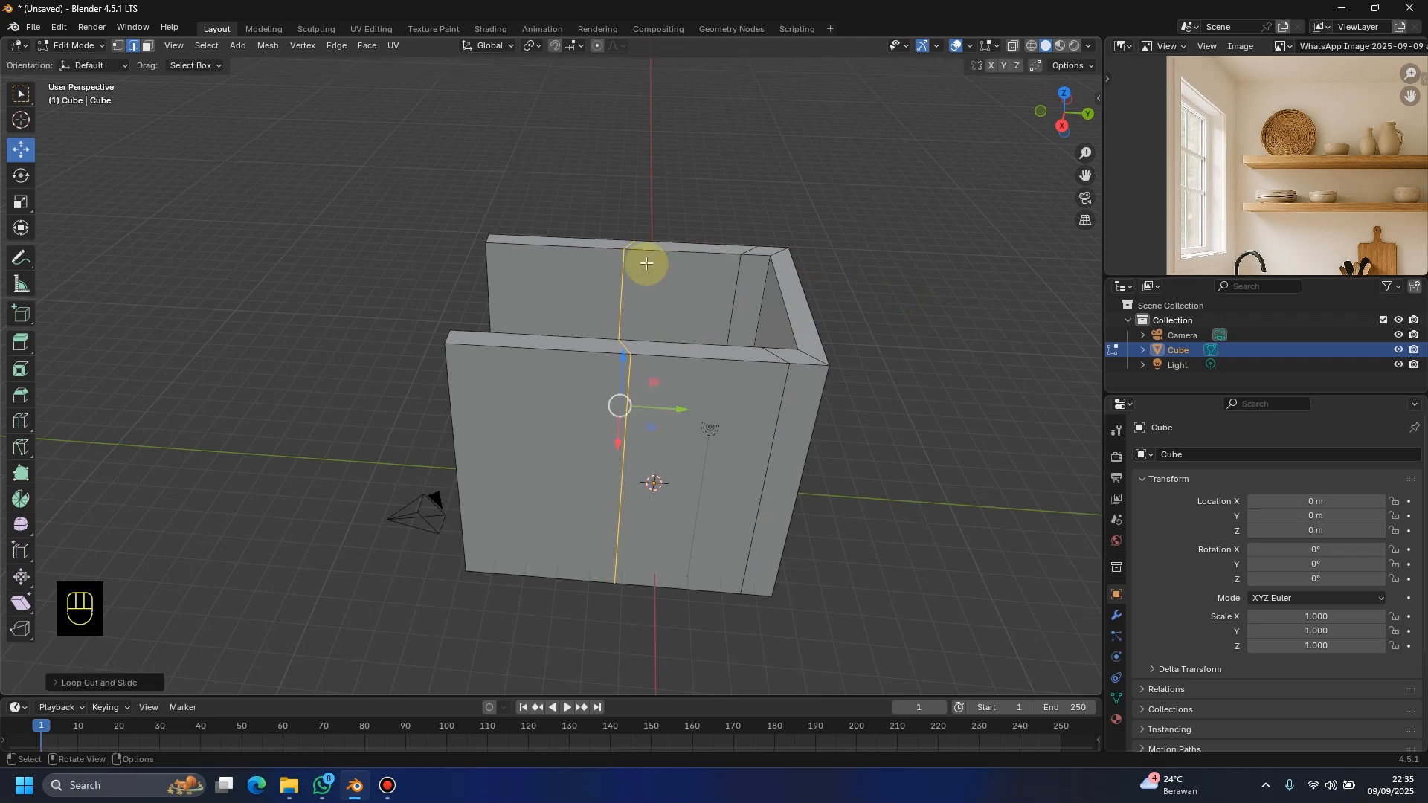
Step: Add two horizontal loop cuts around the walls, one slid close to the top and one near mid-height
middle_click_drag(921, 316, 644, 370)
key("ctrl+r")
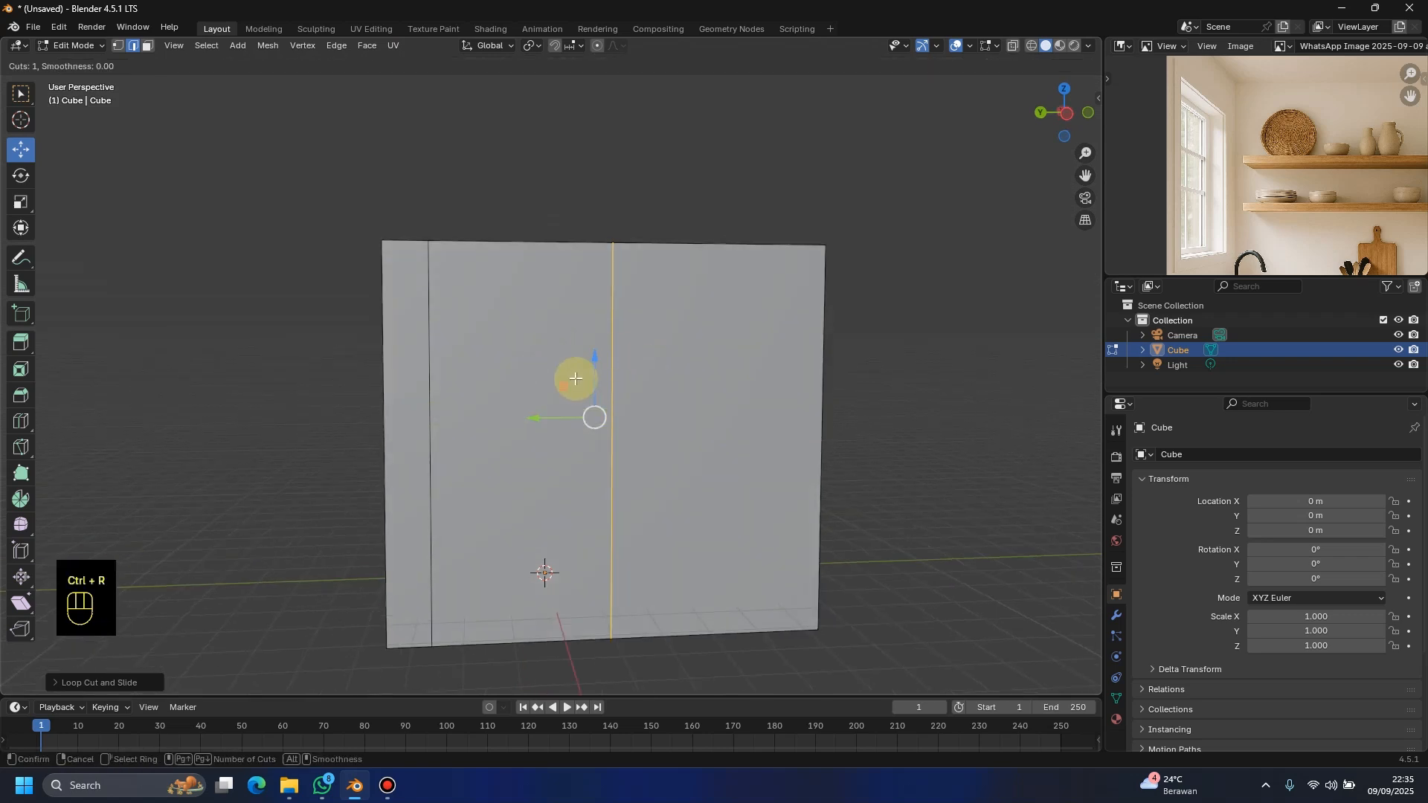
left_click(593, 413)
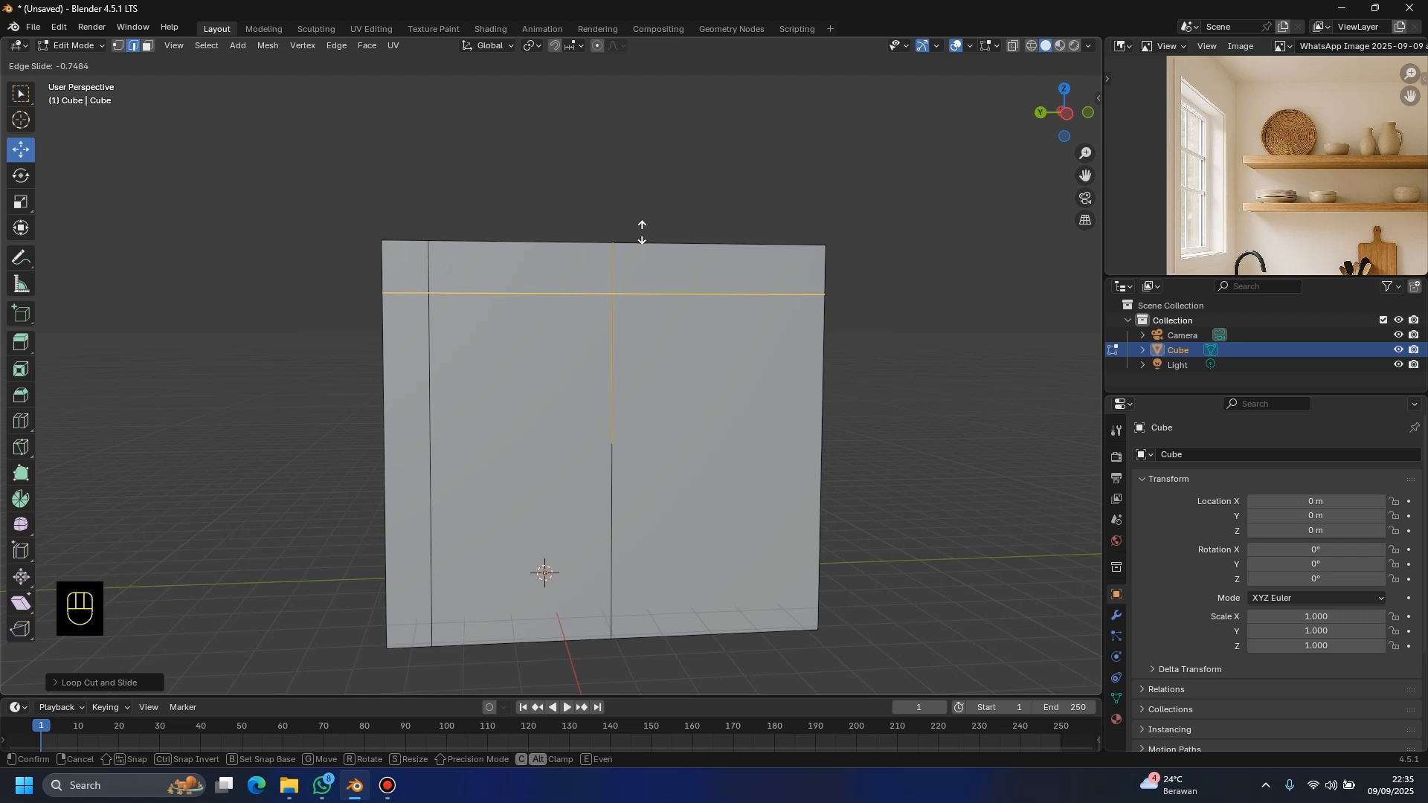
left_click(642, 242)
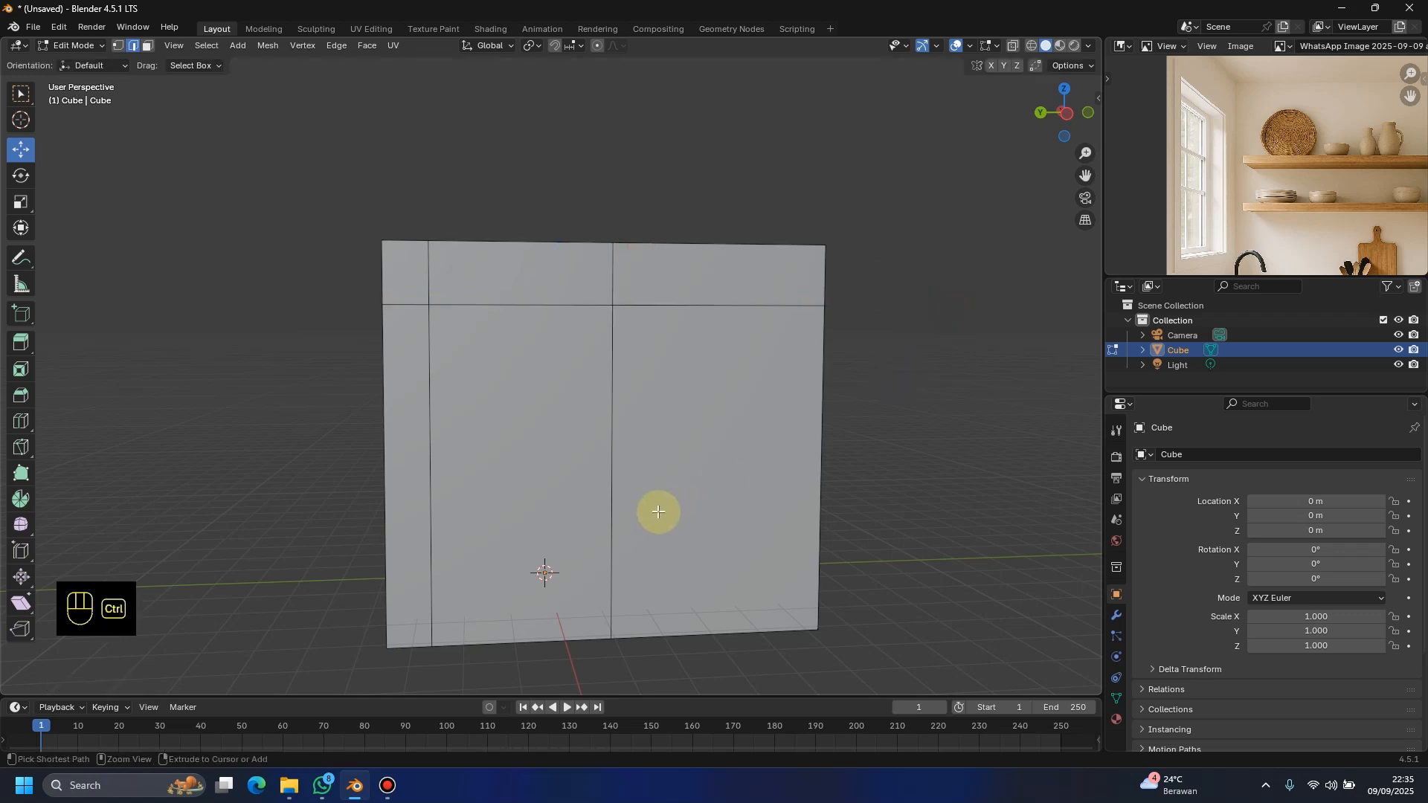
key("ctrl+r")
left_click(621, 505)
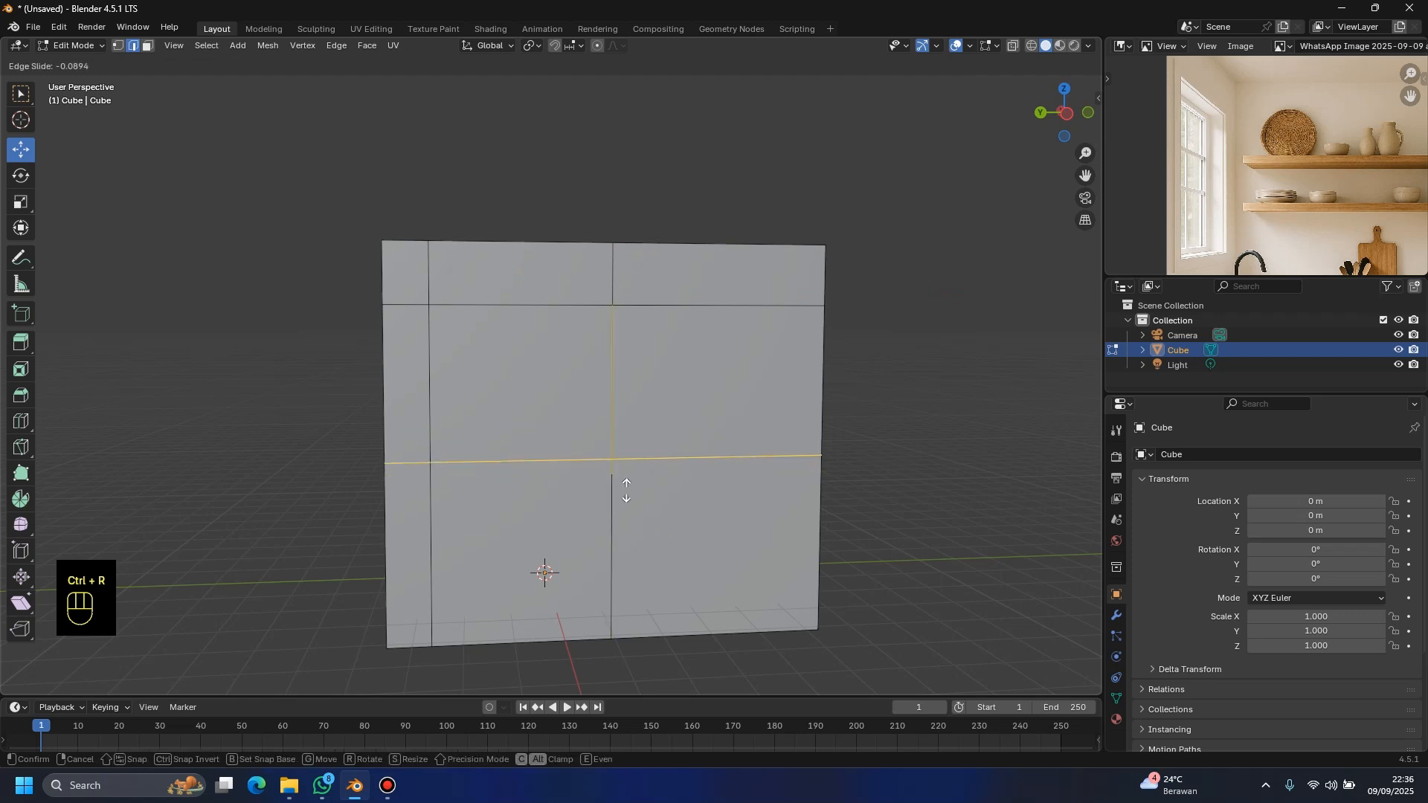
left_click(630, 482)
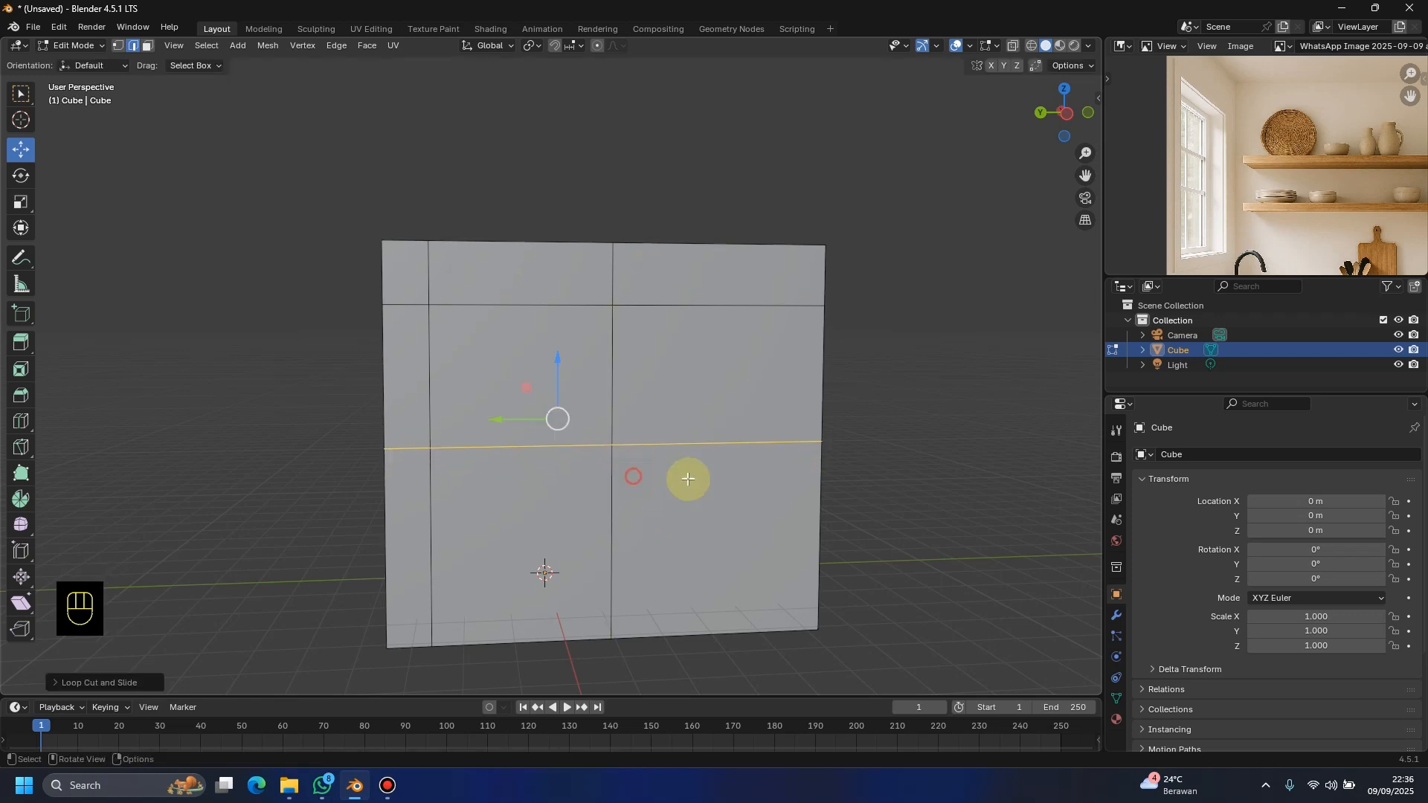
Step: Edge-slide the lower horizontal loop slightly down the walls
middle_click_drag(685, 478, 293, 411)
scroll(342, 407, "down", 3)
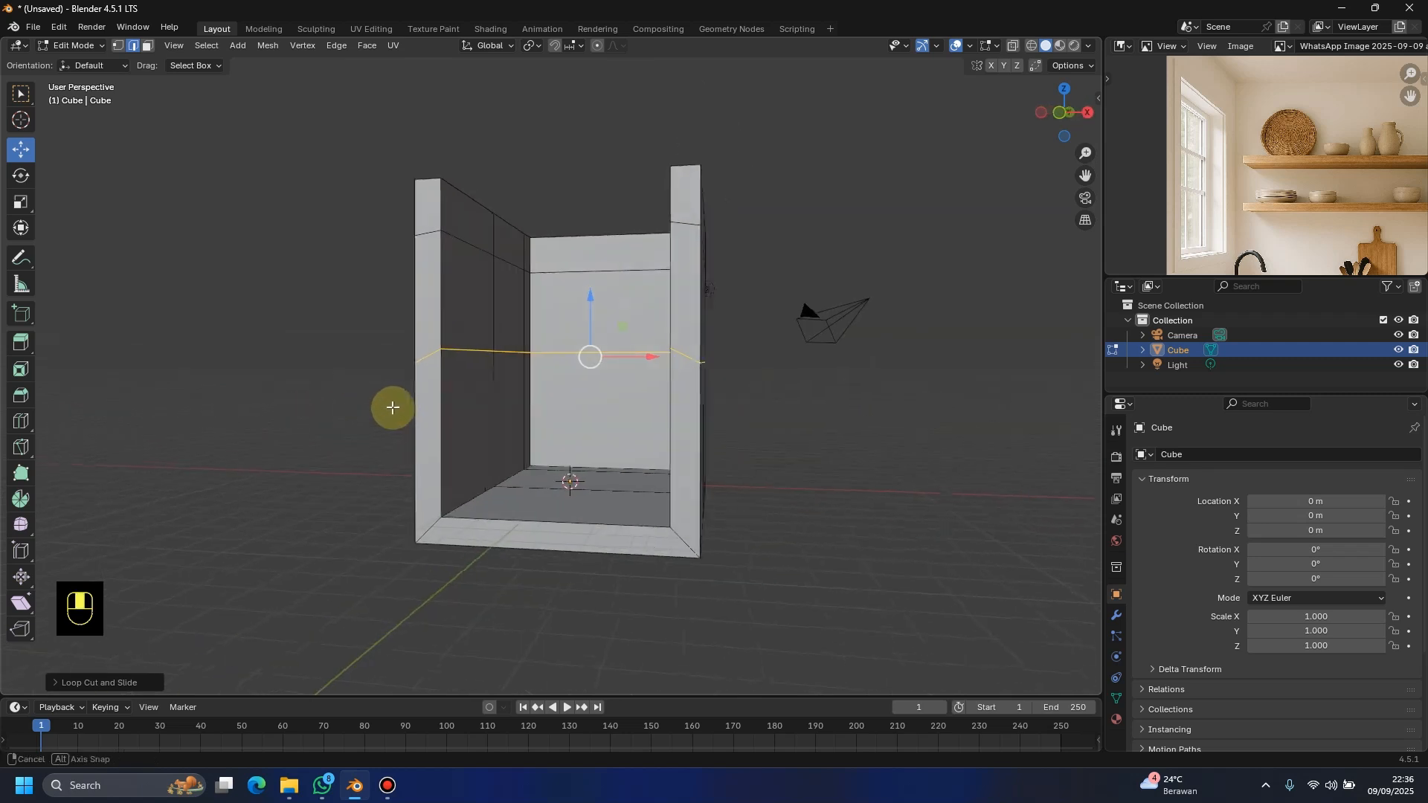
middle_click_drag(644, 457, 596, 478)
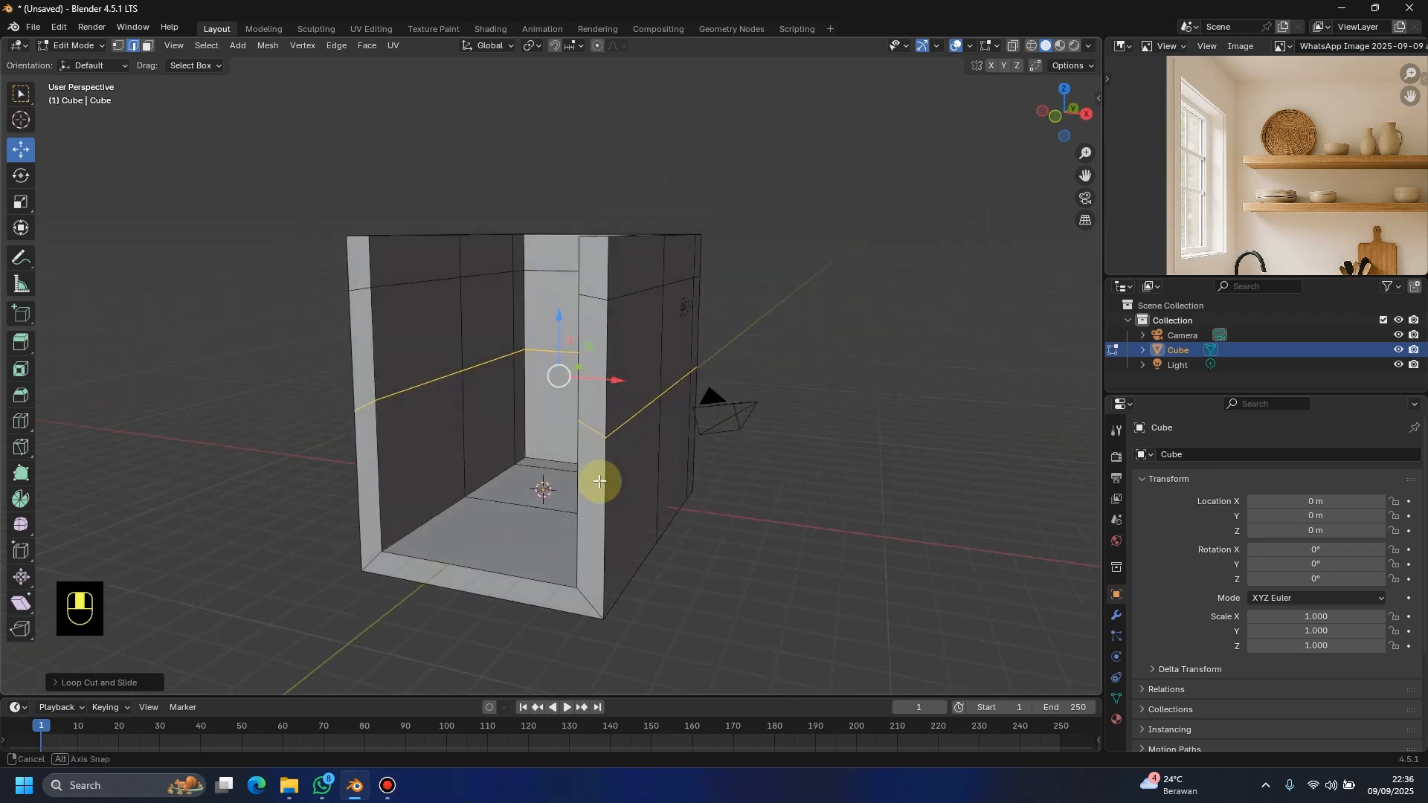
key("g")
key("g")
left_click(468, 396)
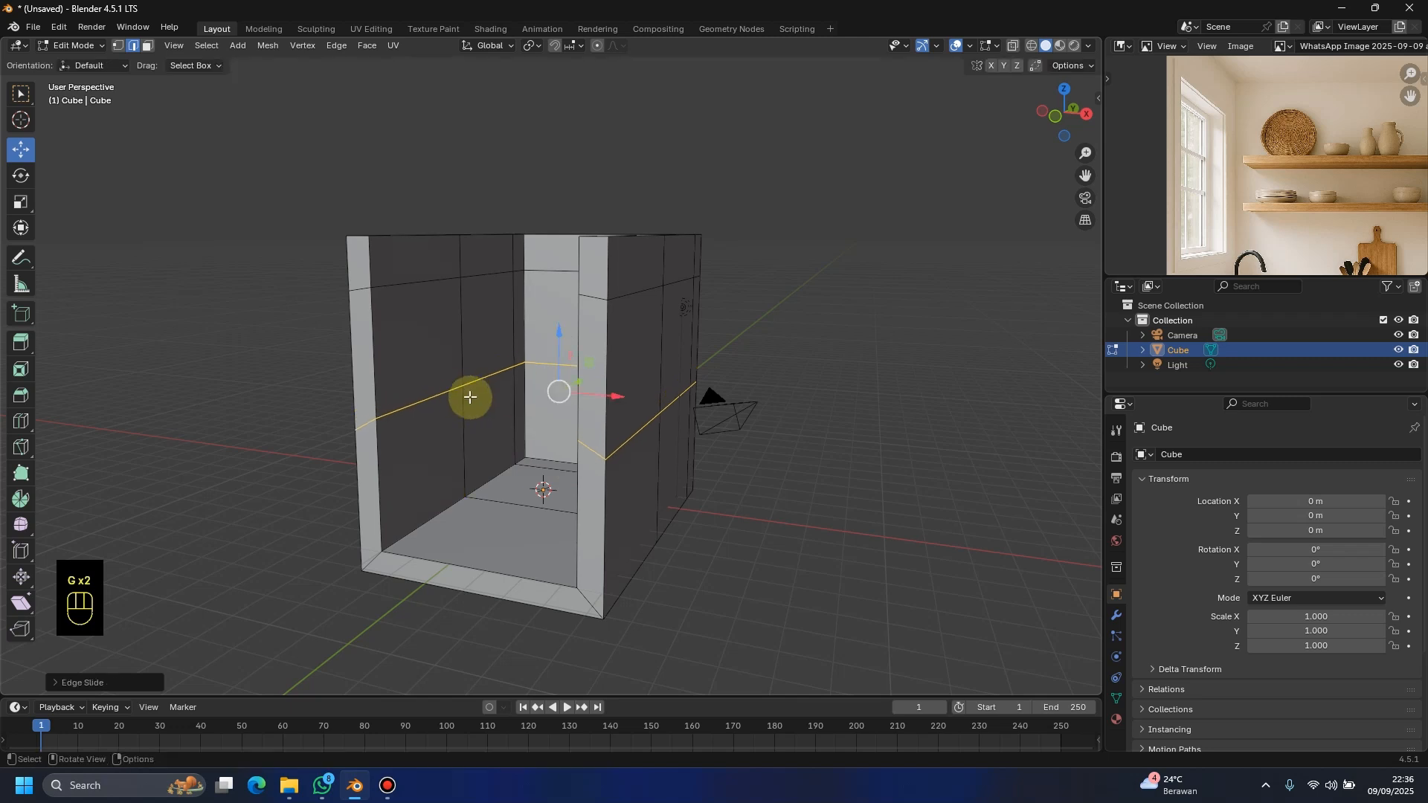
Step: Select the middle vertical edge loop on the side walls and edge-slide it about -0.11 toward the room's open front
middle_click_drag(471, 397, 462, 405)
left_click(462, 363, "alt")
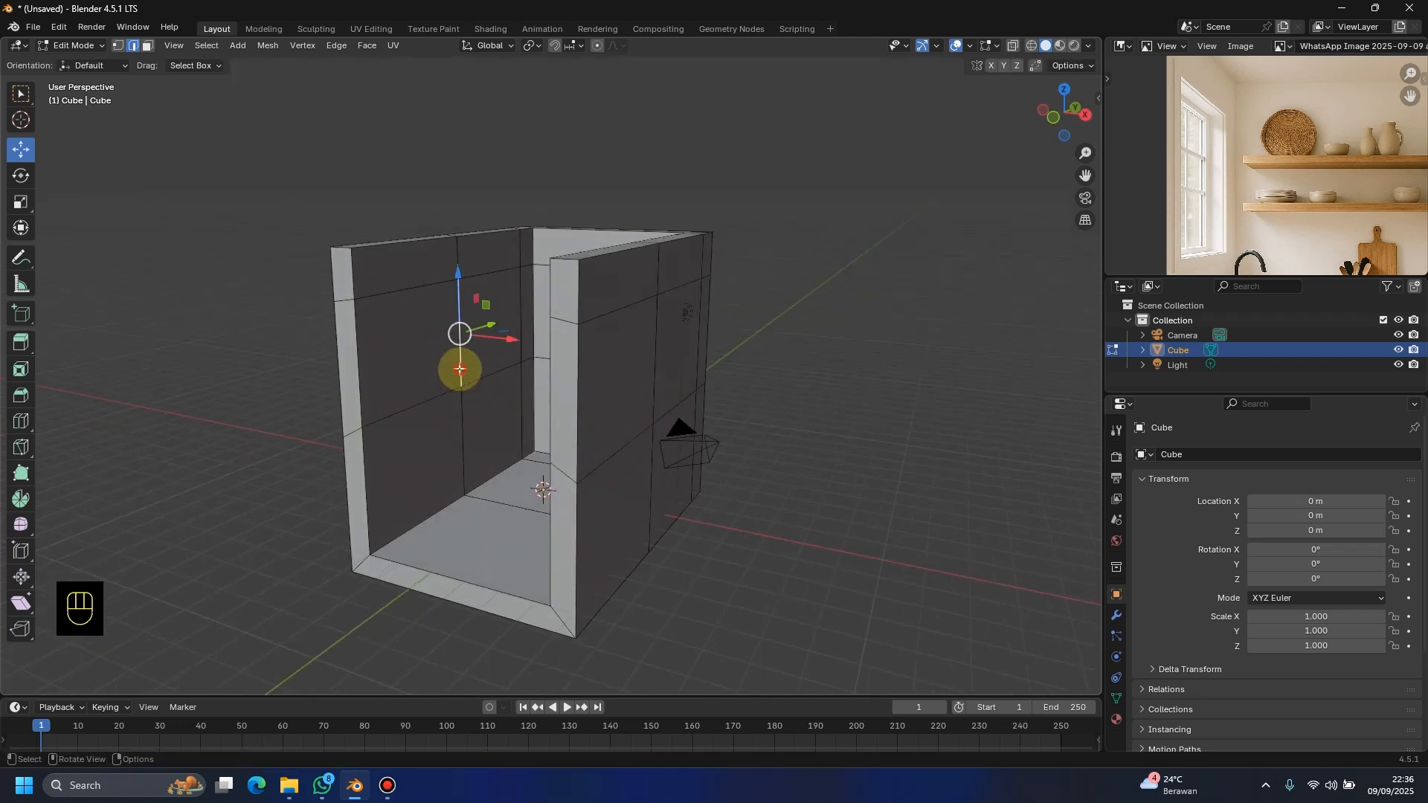
key("g")
key("g")
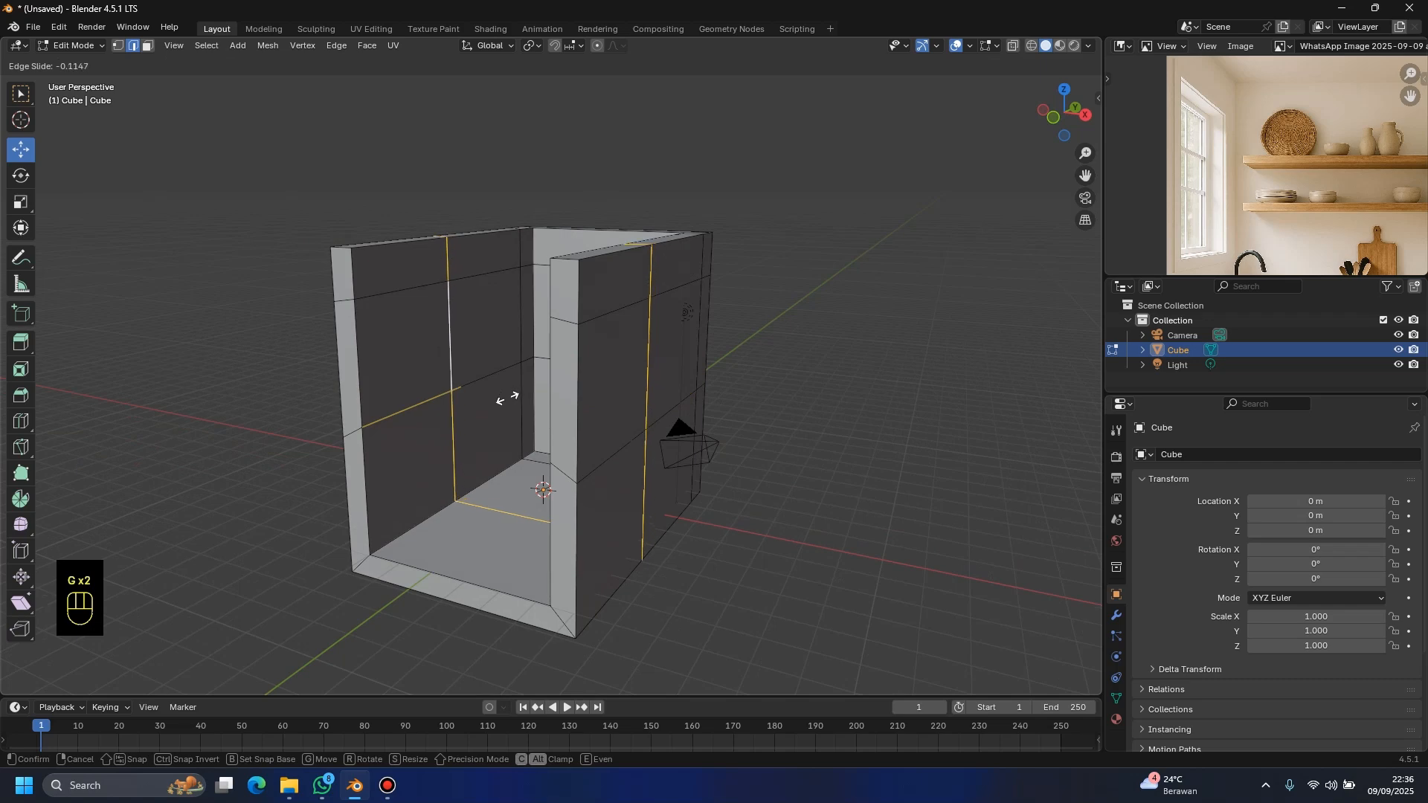
left_click(505, 401)
middle_click_drag(540, 410, 669, 450)
scroll(599, 456, "down", 2)
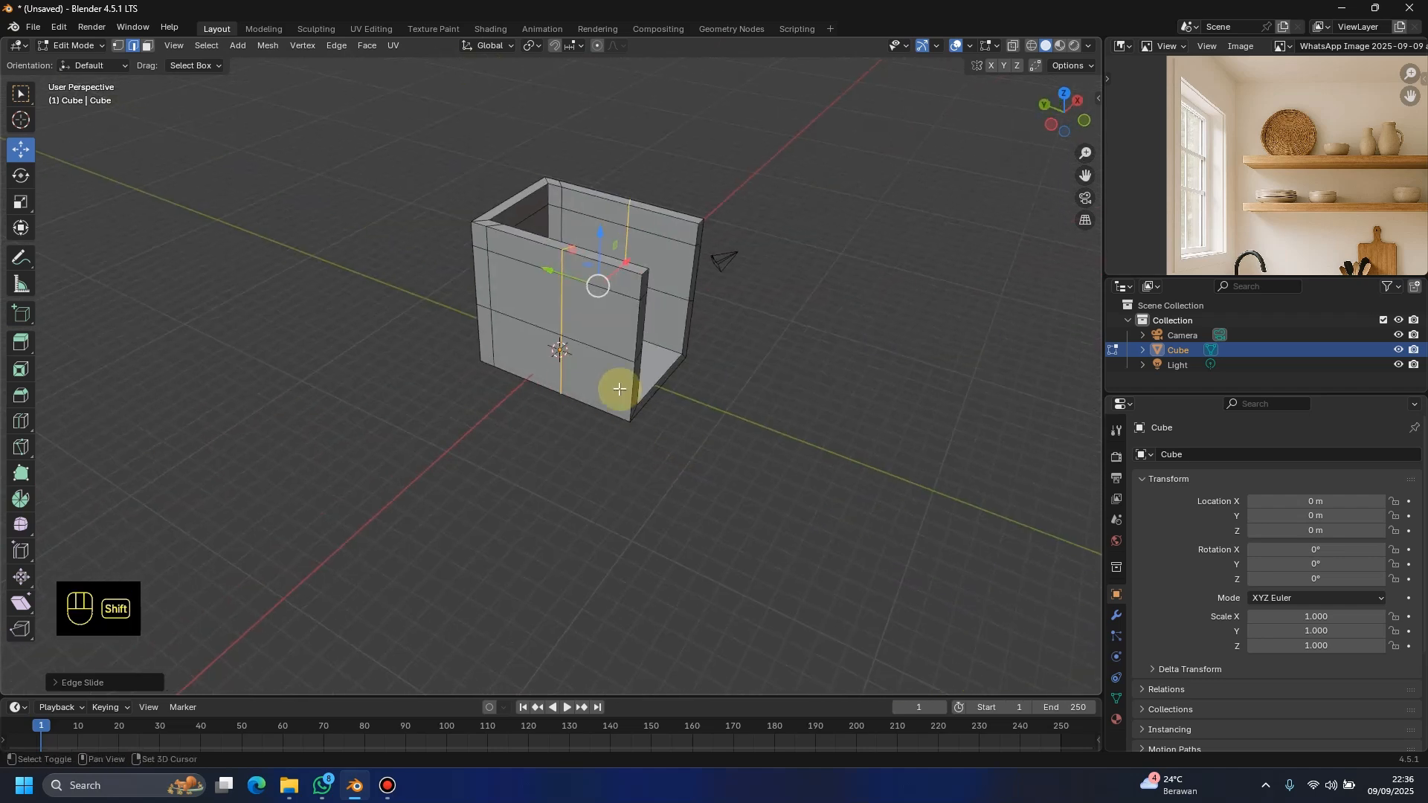
middle_click_drag(618, 389, 683, 371, "shift")
scroll(685, 360, "up", 3)
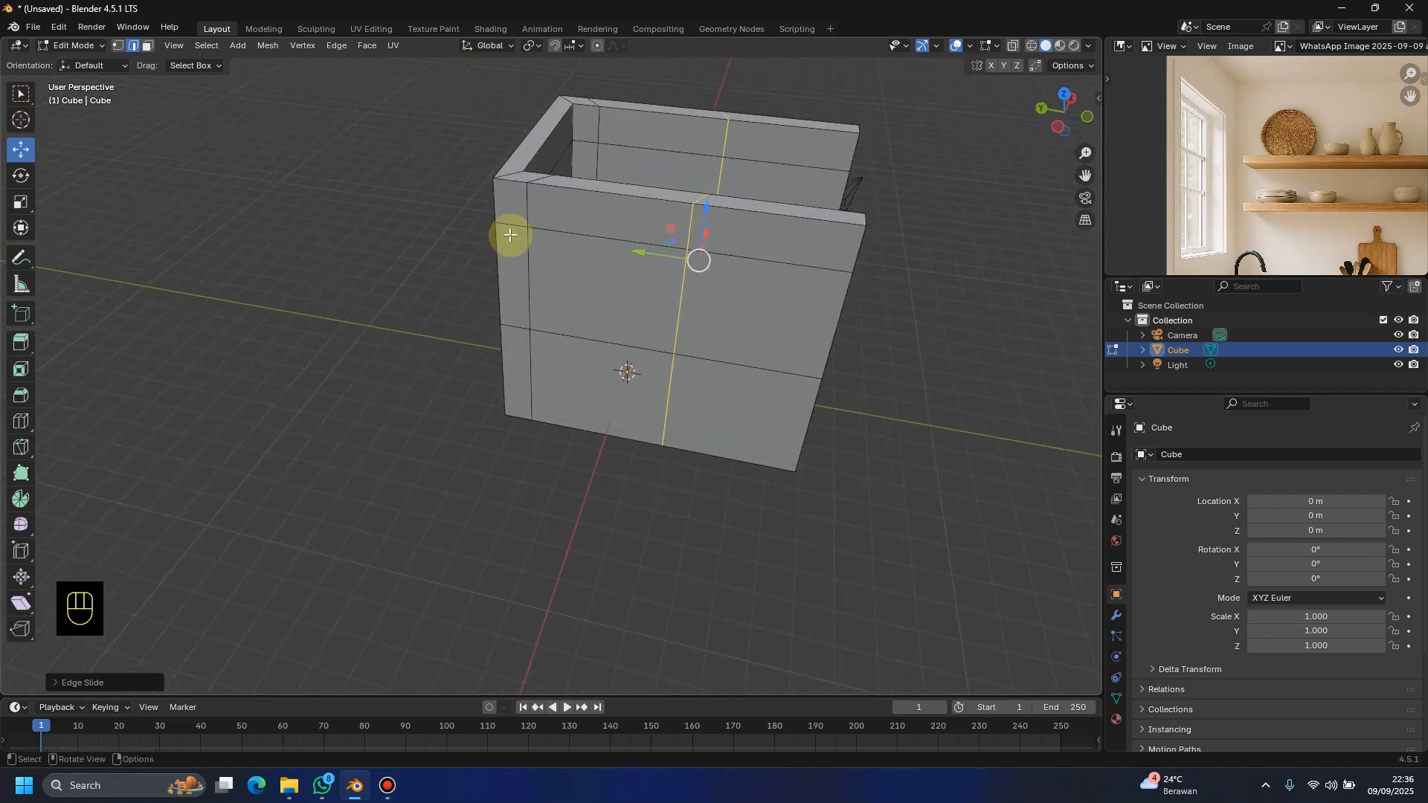
left_click(153, 46)
left_click(645, 320)
middle_click_drag(644, 319, 413, 308)
left_click(639, 287)
middle_click_drag(654, 309, 667, 377)
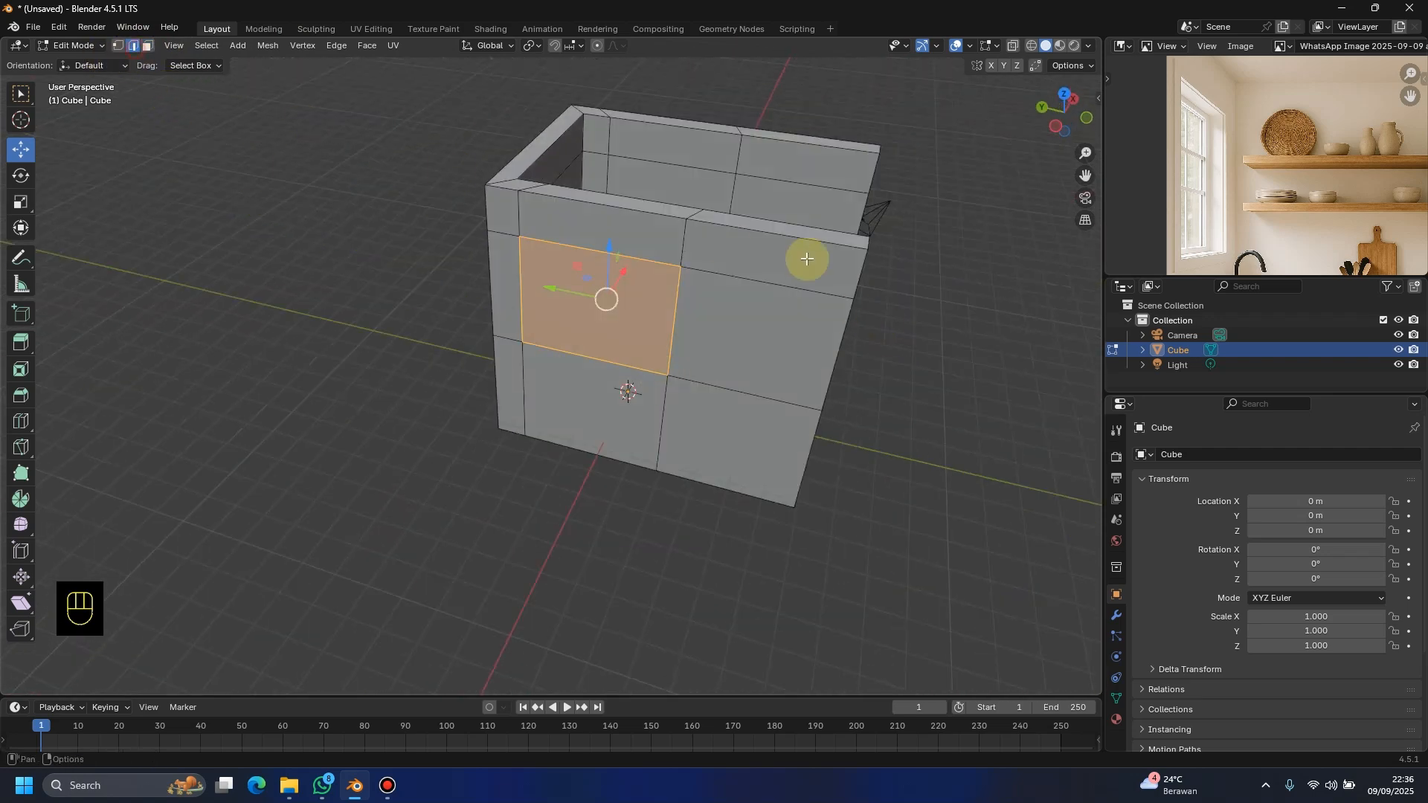
middle_click_drag(797, 176, 804, 197)
middle_click_drag(800, 249, 761, 194)
key("alt+a")
Step: Add a vertical loop cut around the side walls and floor, slid close to the open front edge
left_click(855, 264)
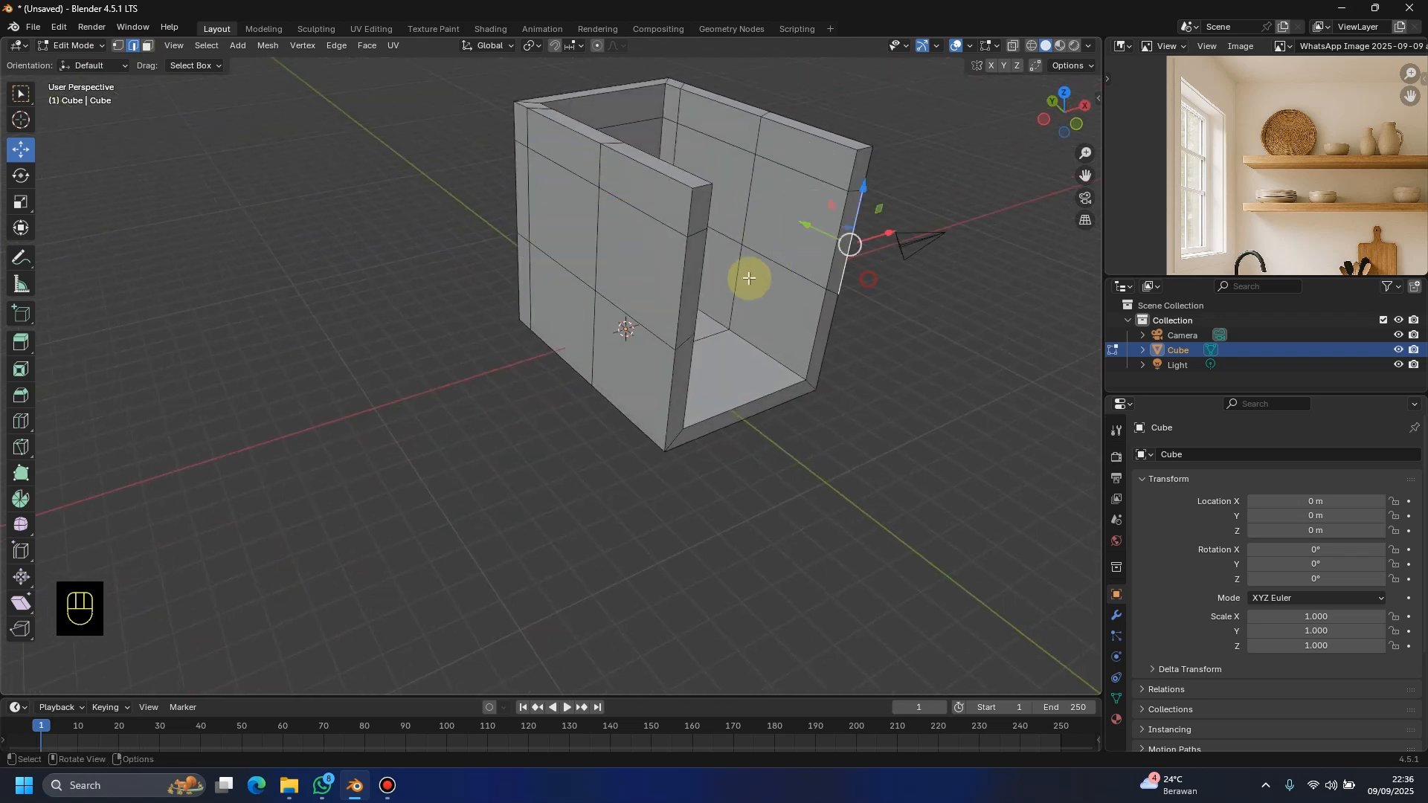
middle_click_drag(746, 278, 775, 221)
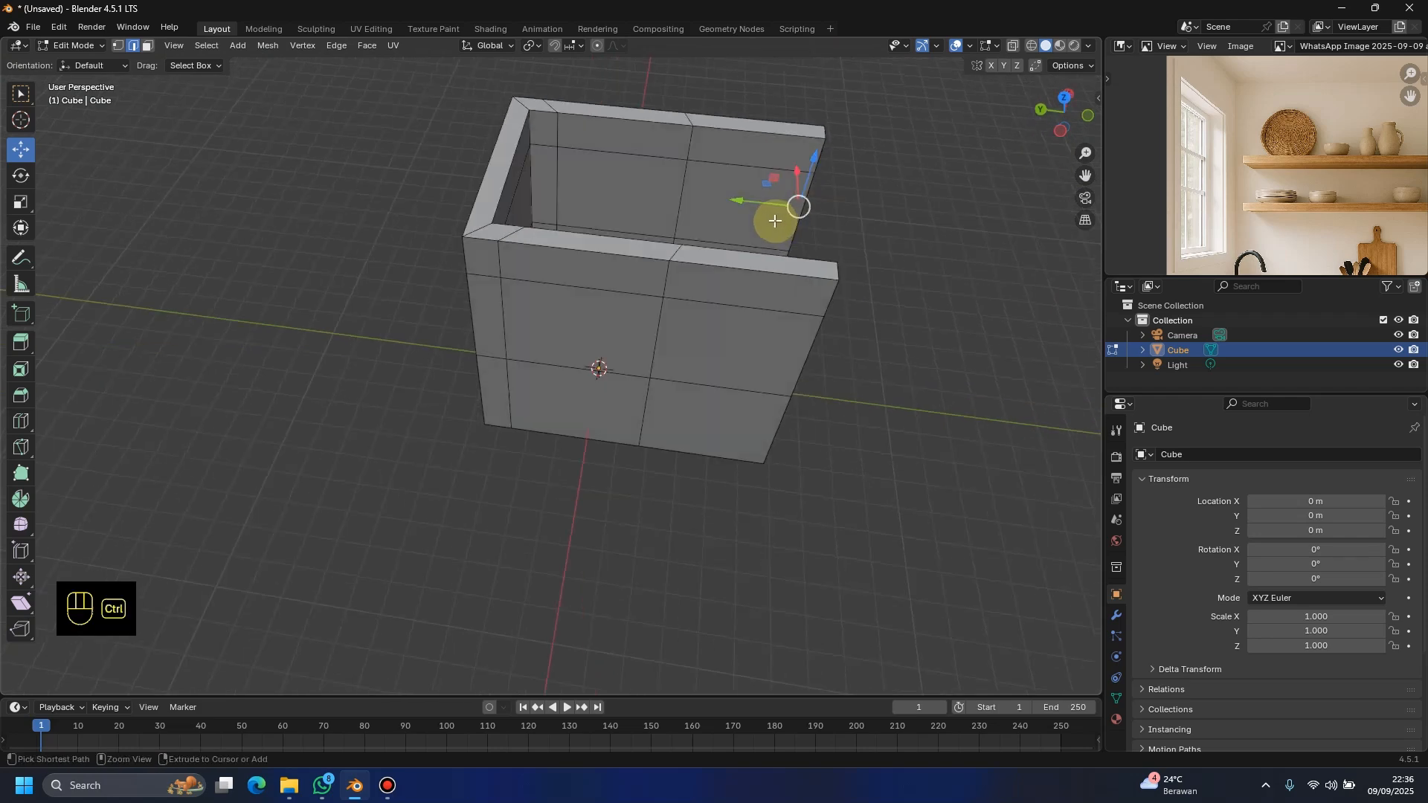
key("ctrl+r")
left_click(797, 198)
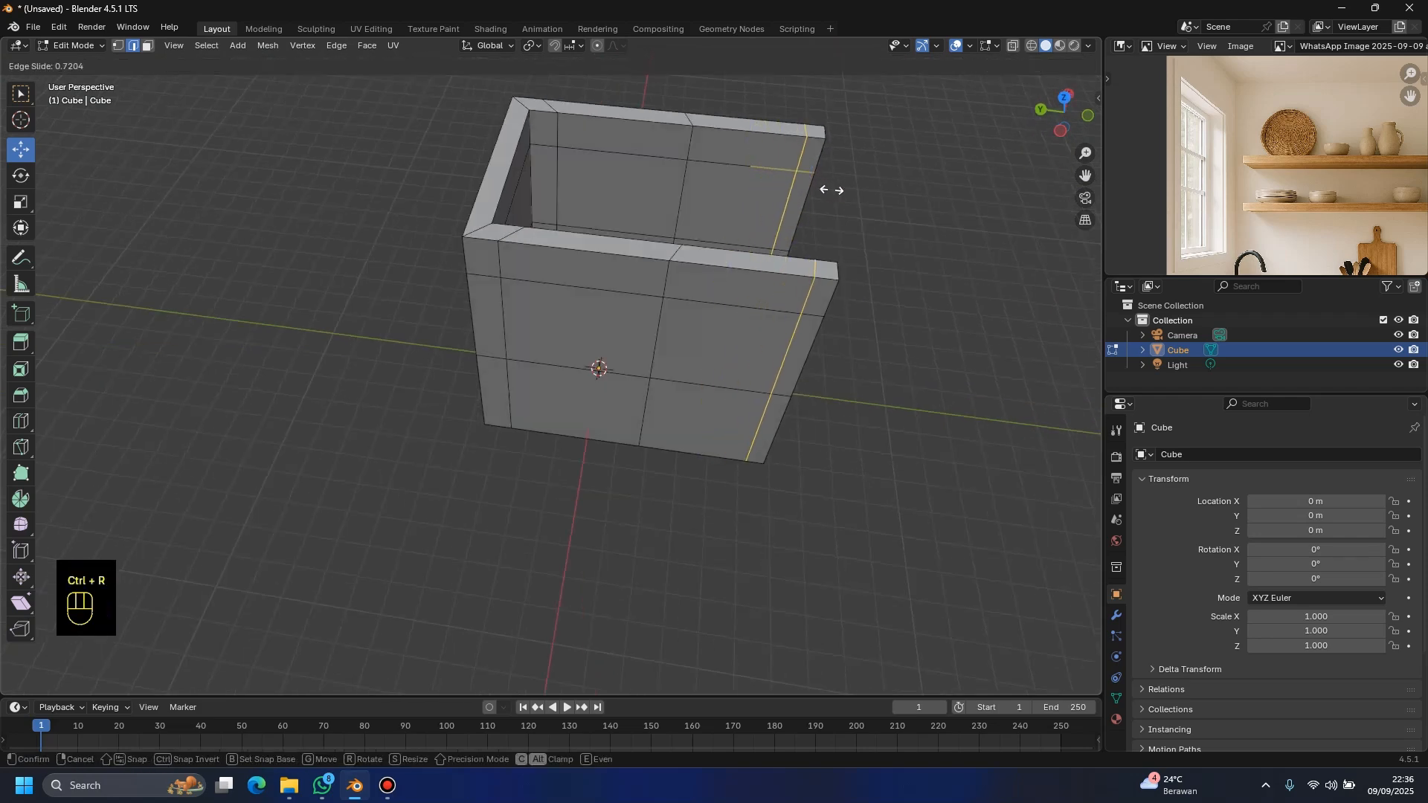
left_click(885, 283)
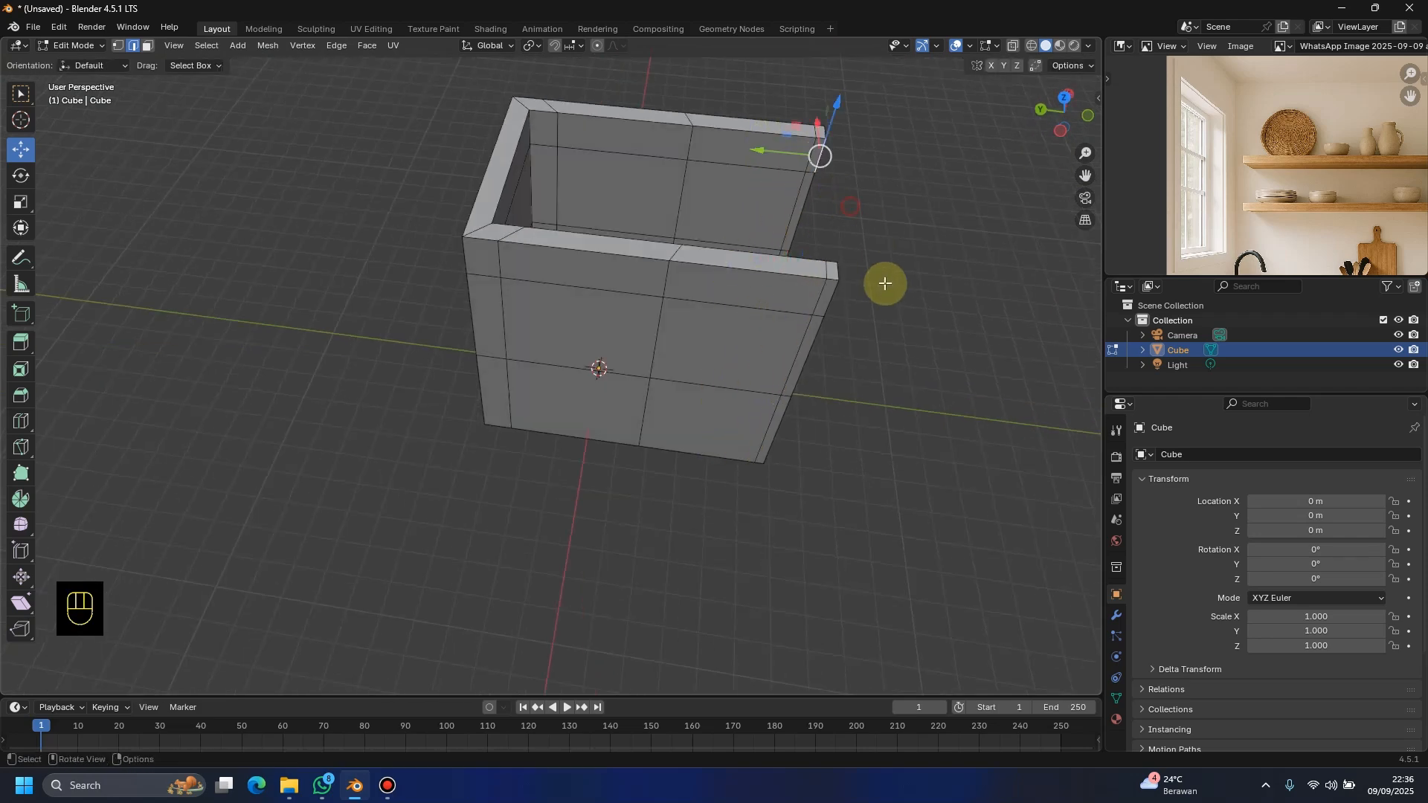
Step: Select the outer and inner faces of the window panel on the side wall in face mode
middle_click_drag(885, 283, 833, 285)
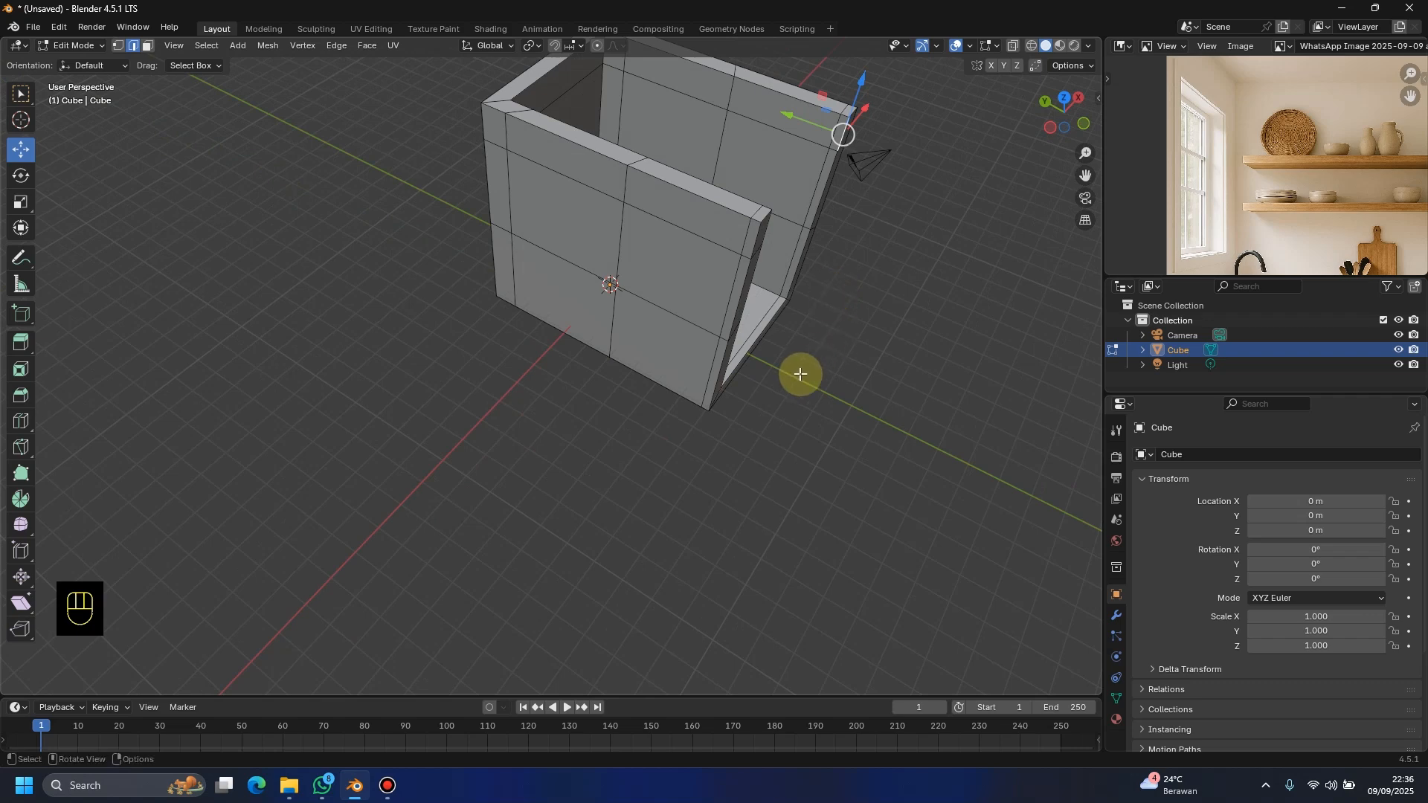
middle_click_drag(640, 411, 528, 445)
middle_click_drag(576, 507, 442, 368)
middle_click_drag(600, 314, 637, 409)
key("KP_7")
middle_click_drag(687, 470, 888, 406)
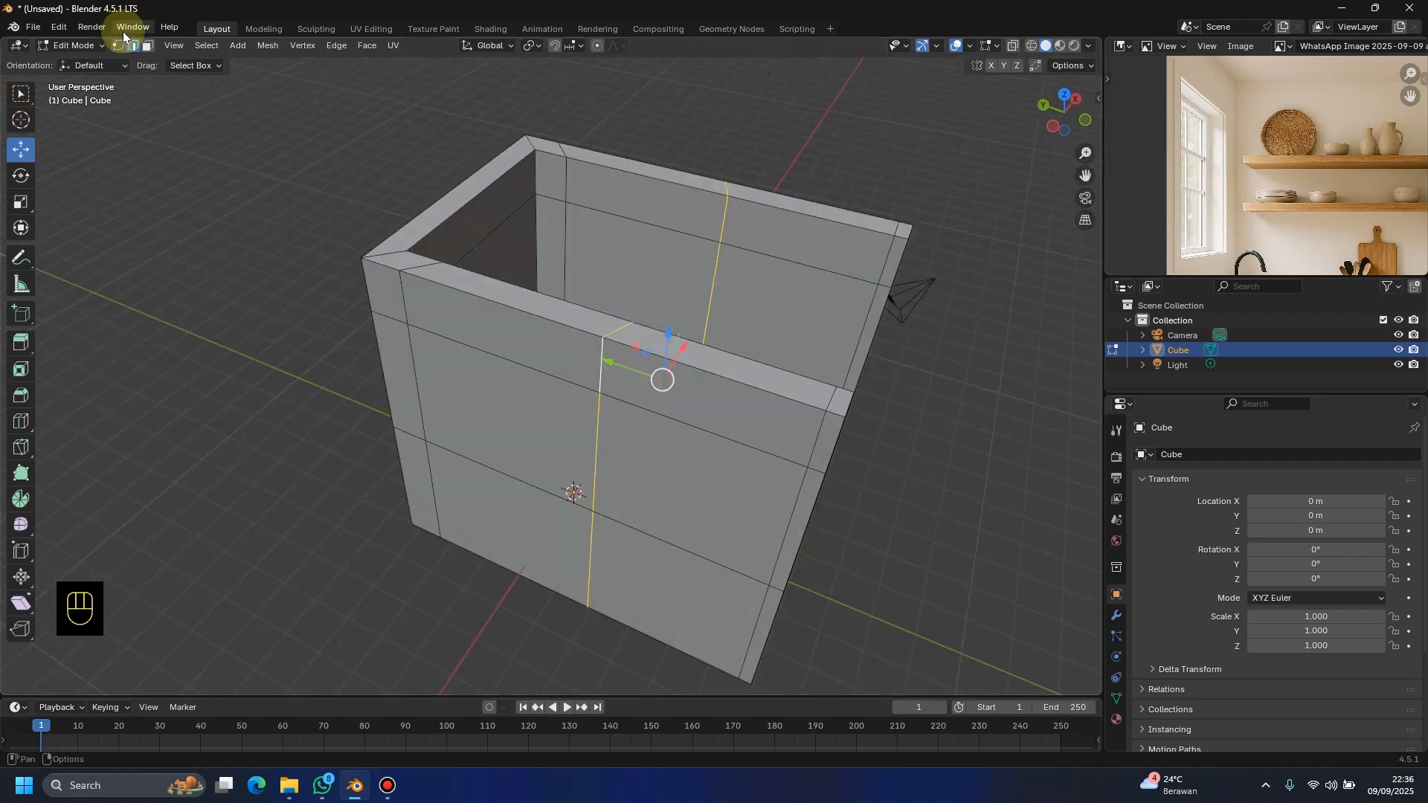
left_click(148, 46)
left_click(490, 403)
middle_click_drag(493, 405, 976, 272)
left_click(591, 322)
key("KP_3")
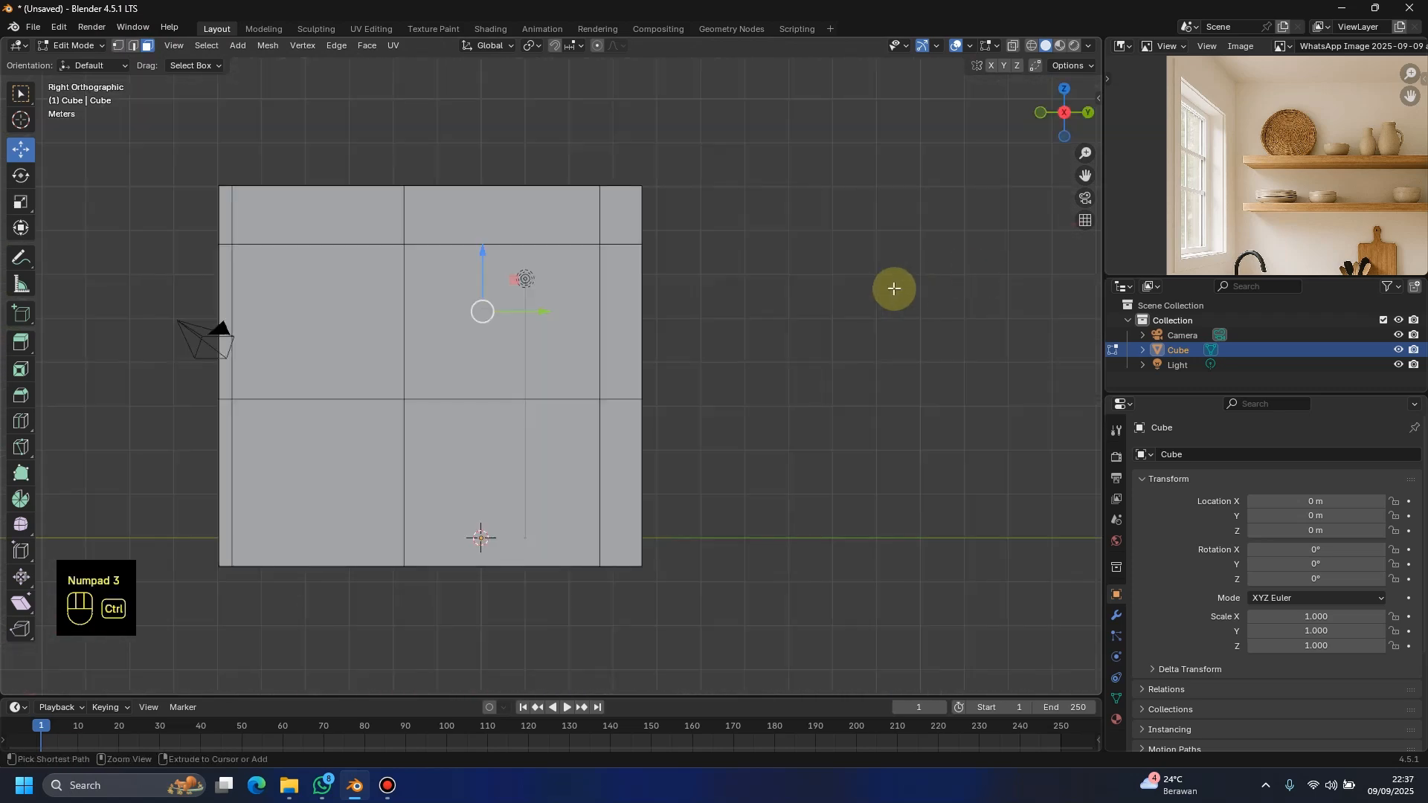
Step: Examine in left view with X-ray how the outer and inner window faces line up through the wall
key("ctrl+KP_3")
left_click(1014, 45)
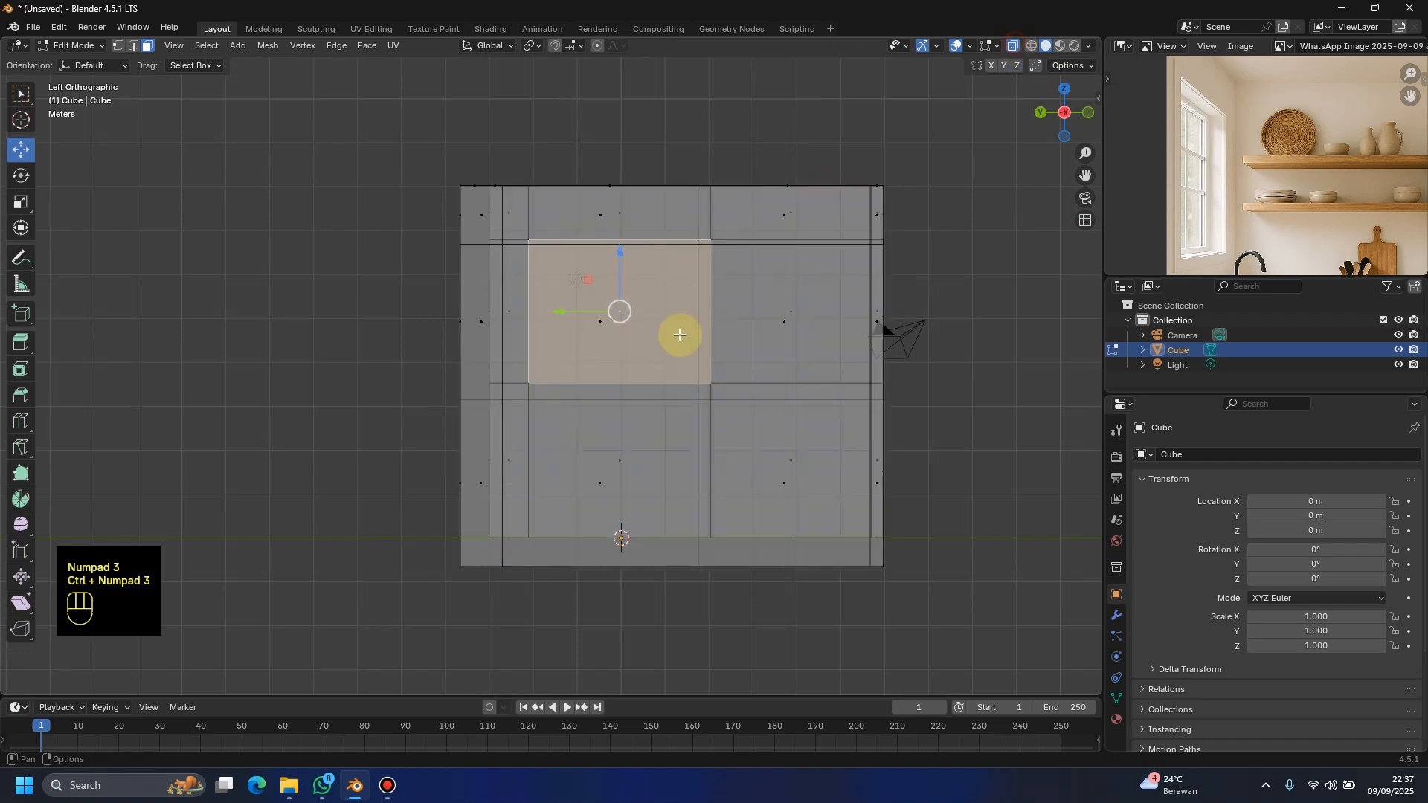
middle_click_drag(679, 332, 621, 454)
left_click(1013, 46)
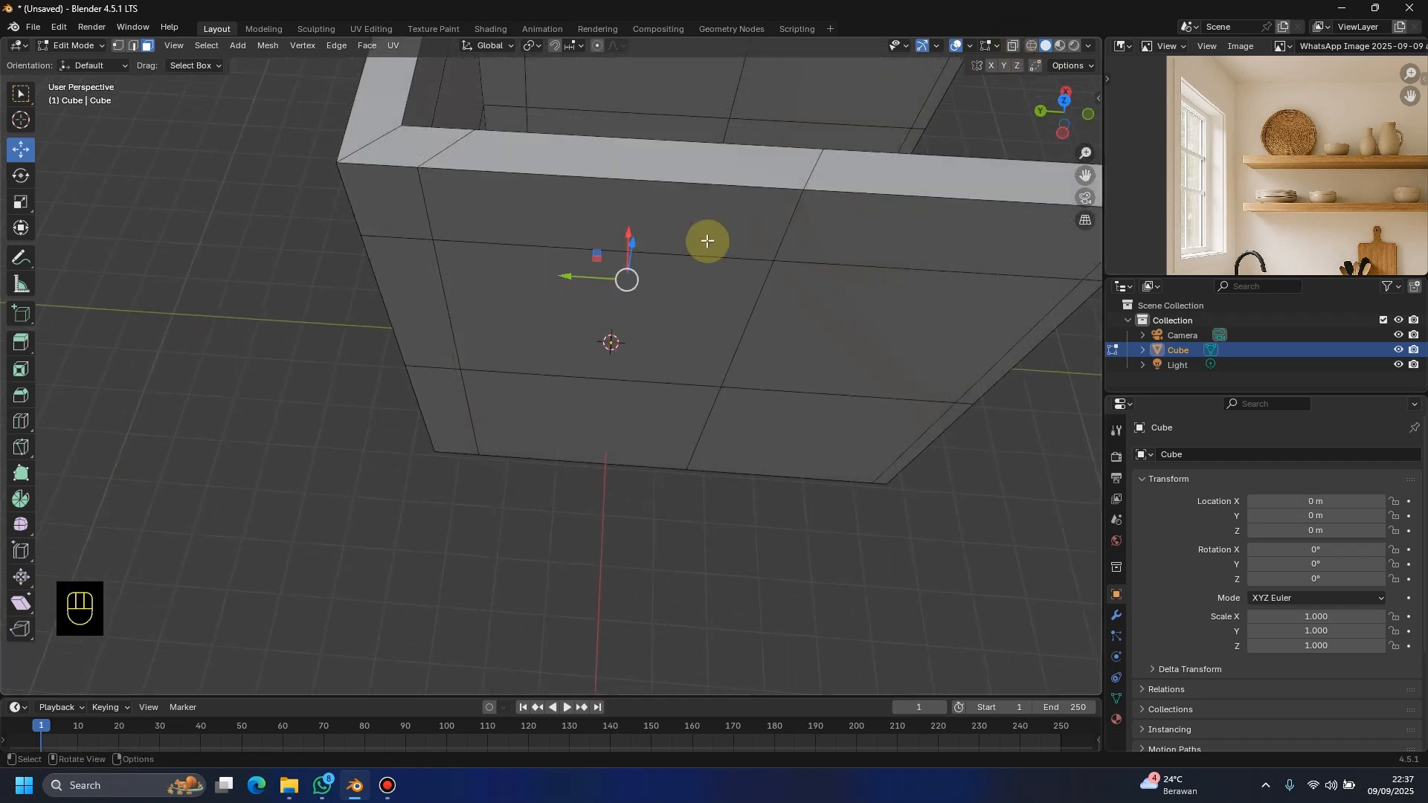
middle_click_drag(707, 238, 689, 321)
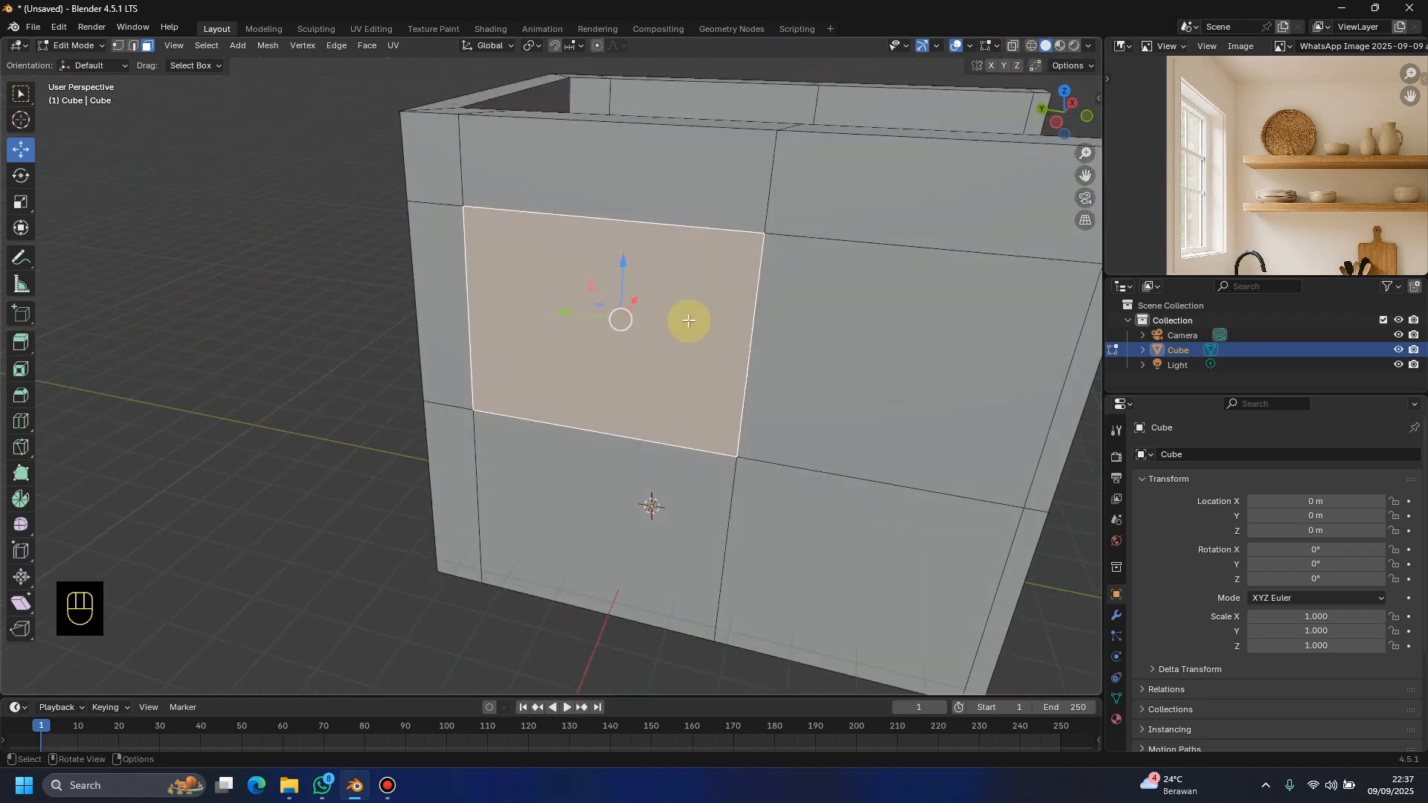
key("ctrl+KP_3")
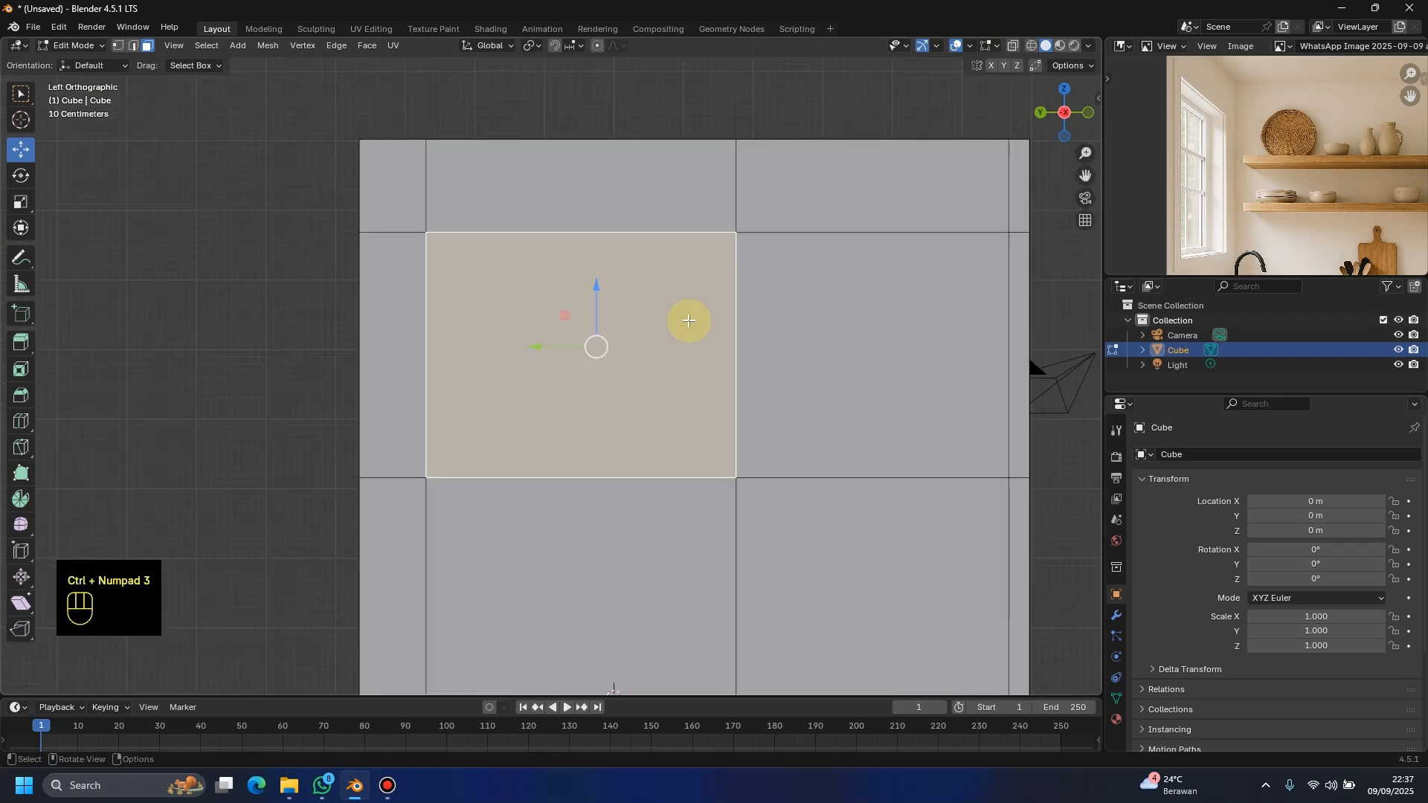
left_click(1012, 46)
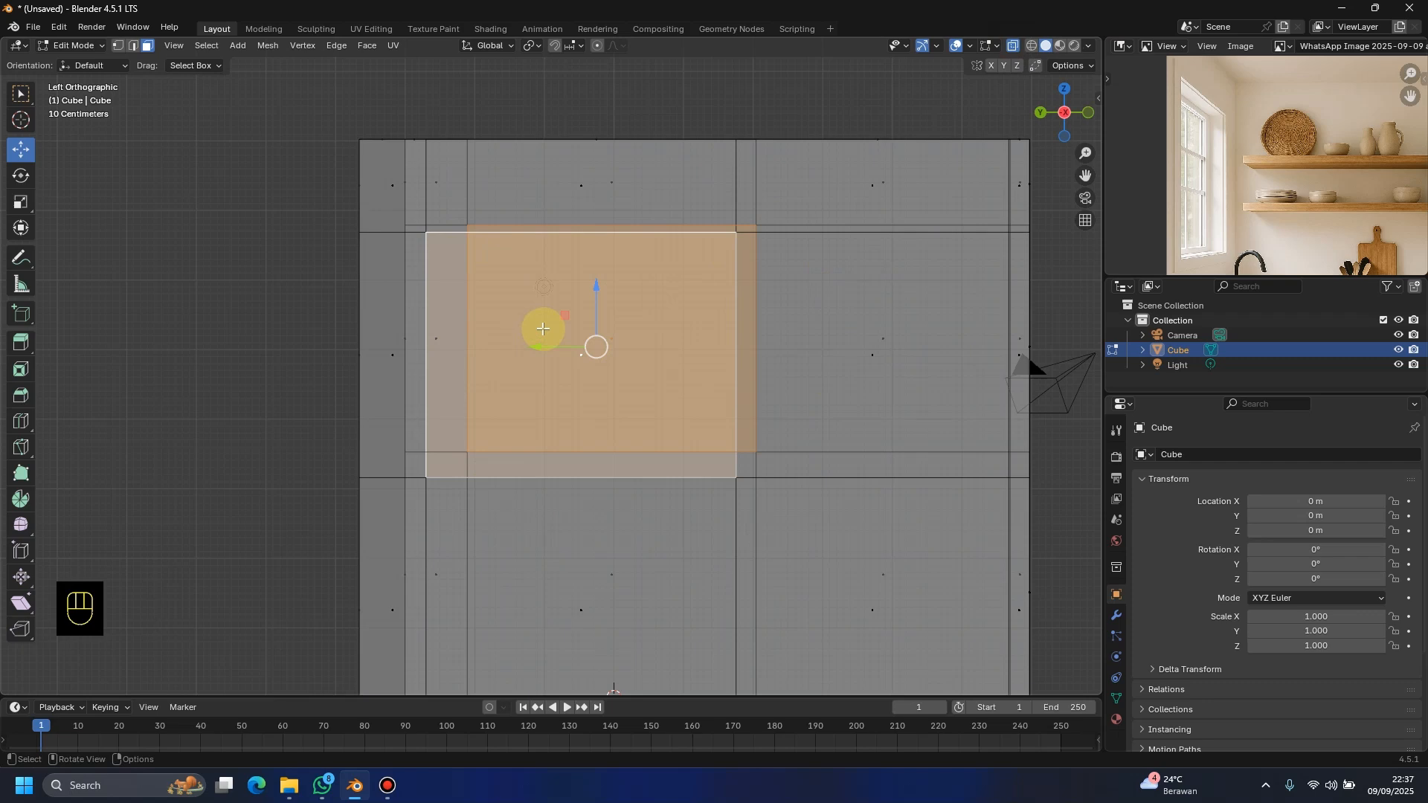
scroll(543, 329, "down", 3)
middle_click_drag(501, 341, 748, 226)
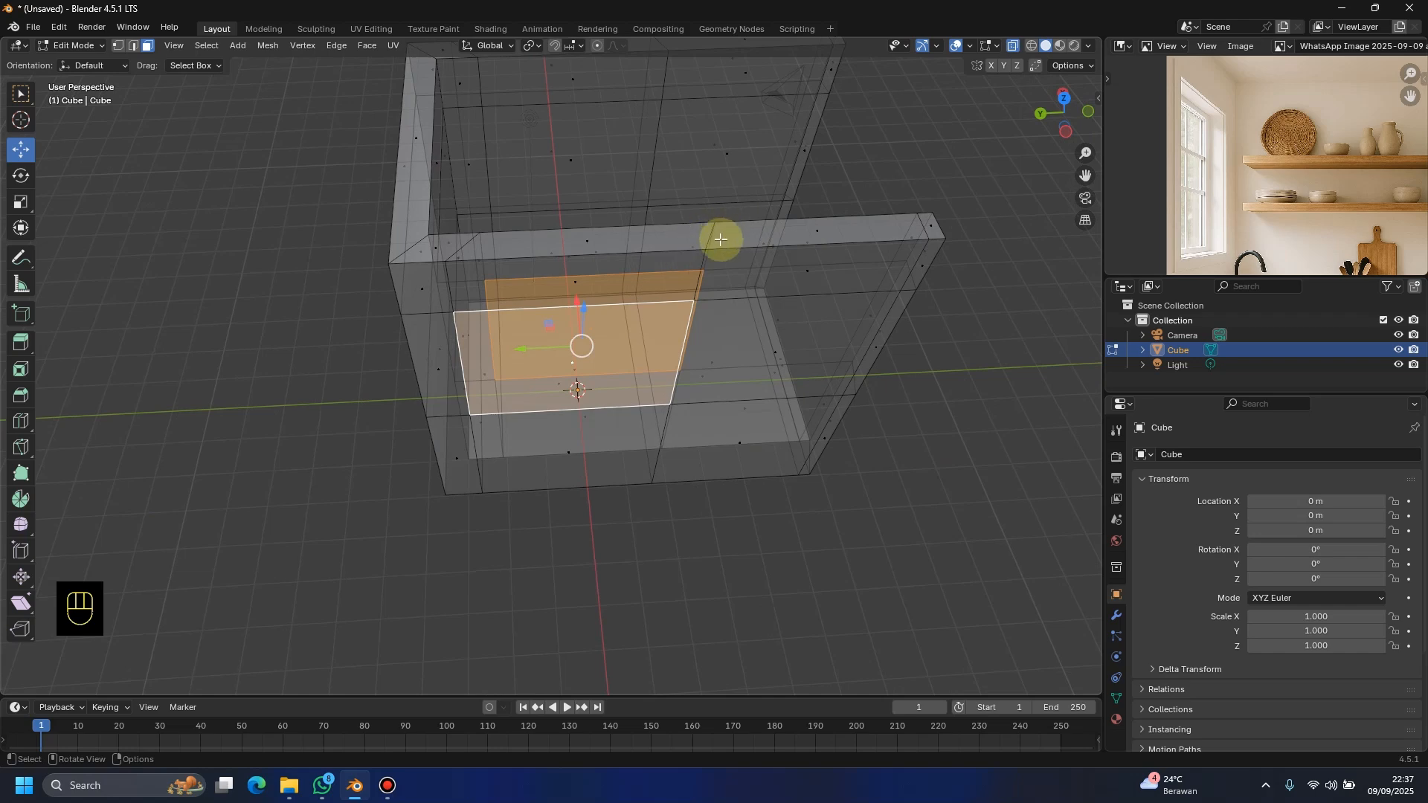
middle_click_drag(576, 355, 705, 294)
Step: Try to inset both window faces, turn X-ray off and clear the face selection
key("i")
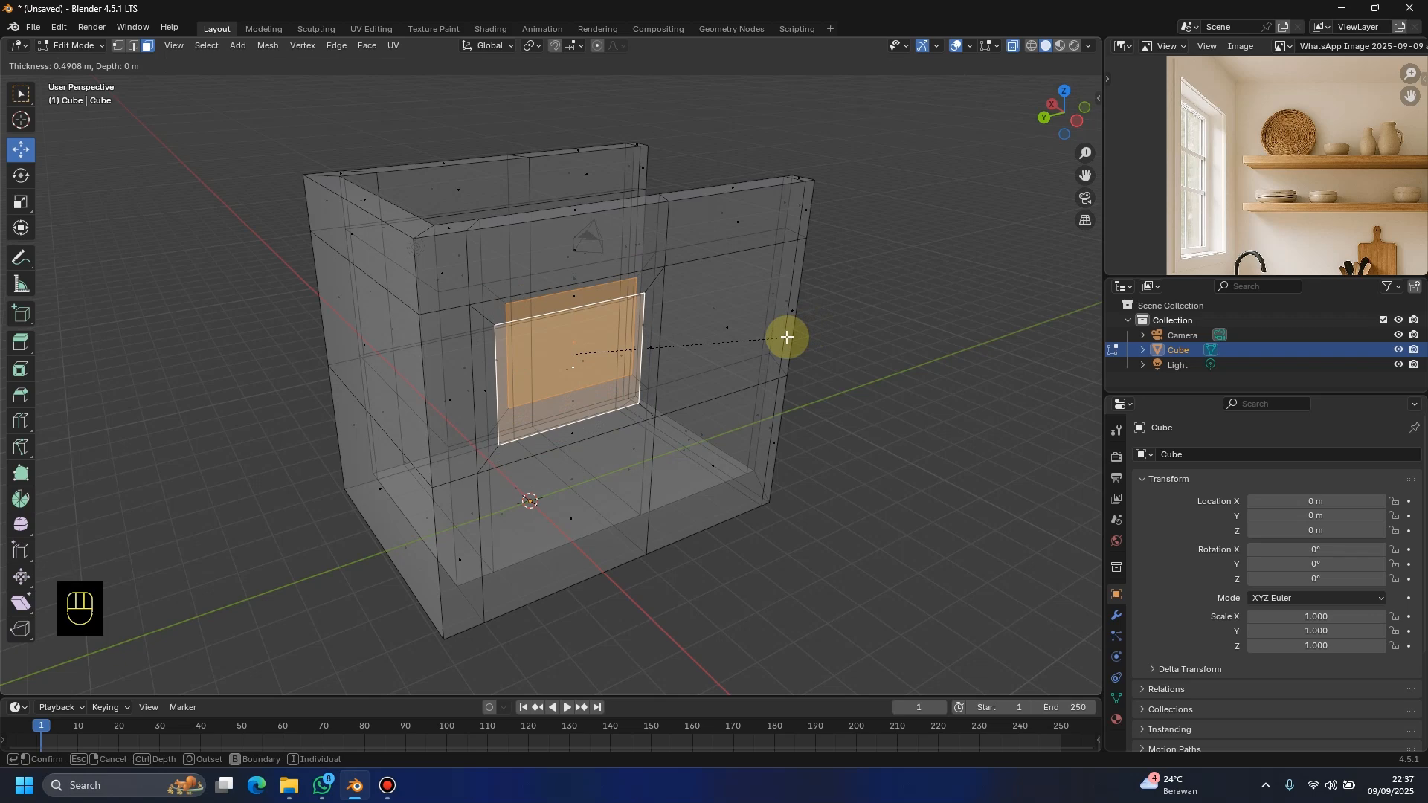
right_click(786, 337)
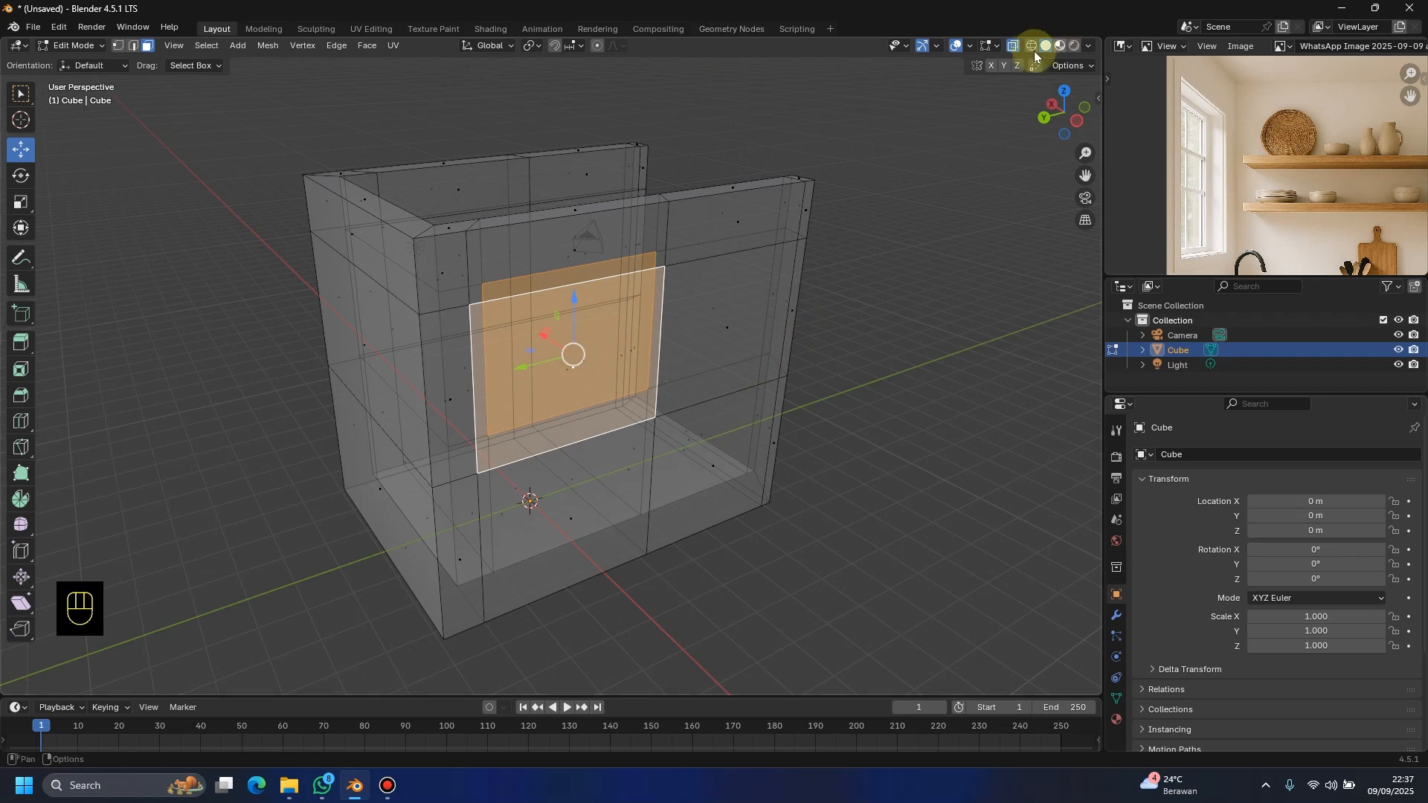
left_click(1012, 46)
middle_click_drag(676, 319, 662, 246)
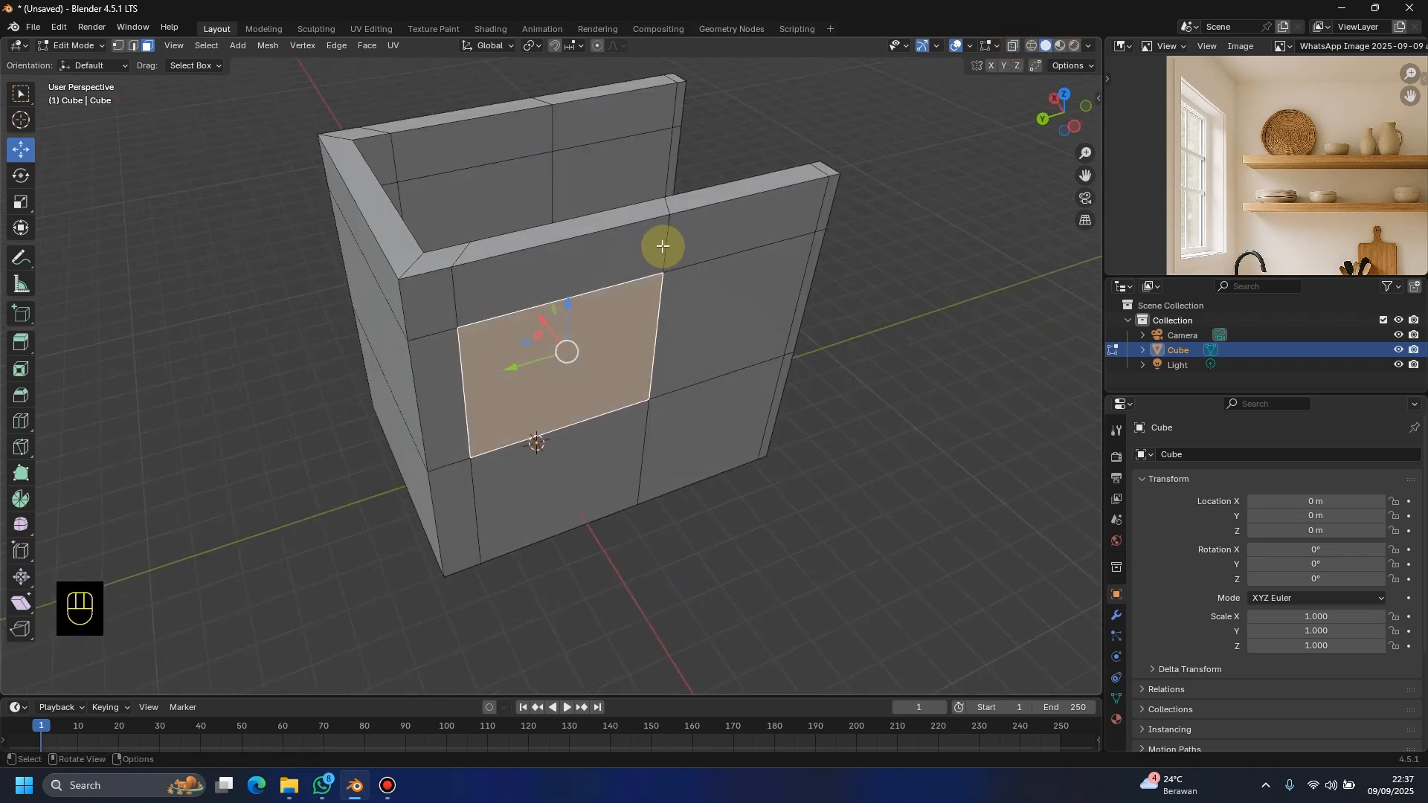
key("KP_1")
middle_click_drag(549, 347, 699, 424)
scroll(699, 424, "down", 5)
left_click(813, 357)
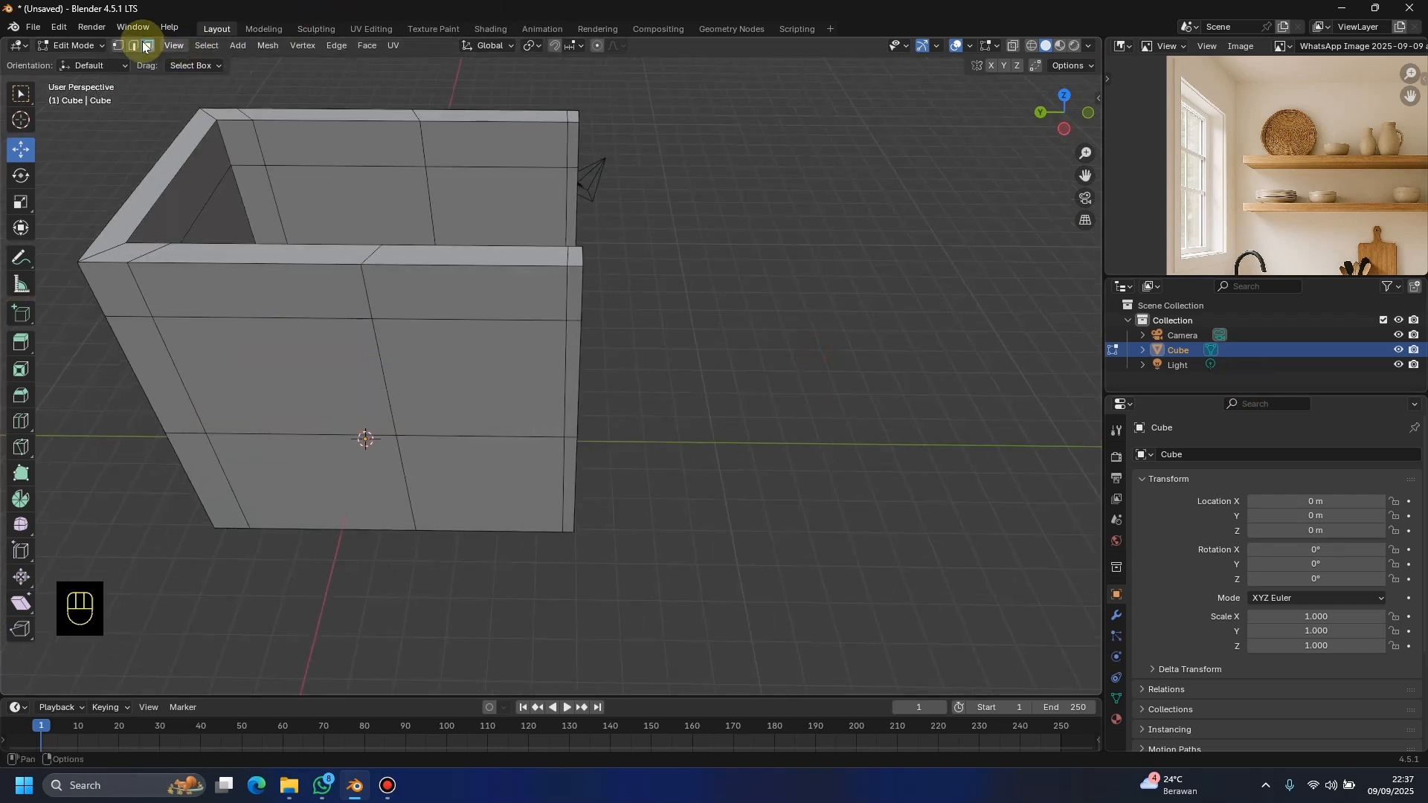
Step: Select the middle vertical edge loop around the side walls and flatten it by scaling to 0 along Y
middle_click_drag(376, 407, 565, 427, "shift")
scroll(525, 414, "up", 2)
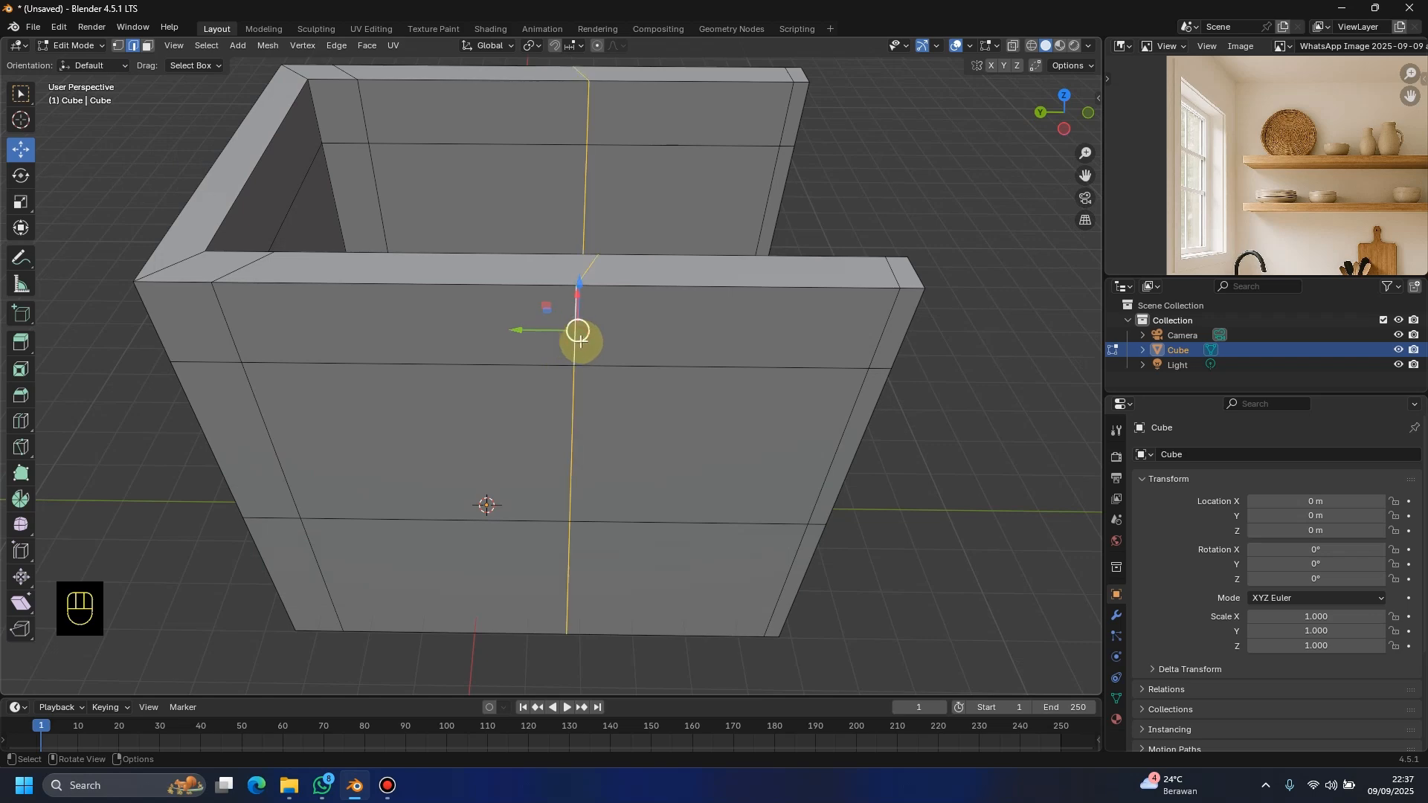
scroll(580, 341, "down", 3)
middle_click_drag(583, 376, 659, 376)
key("s")
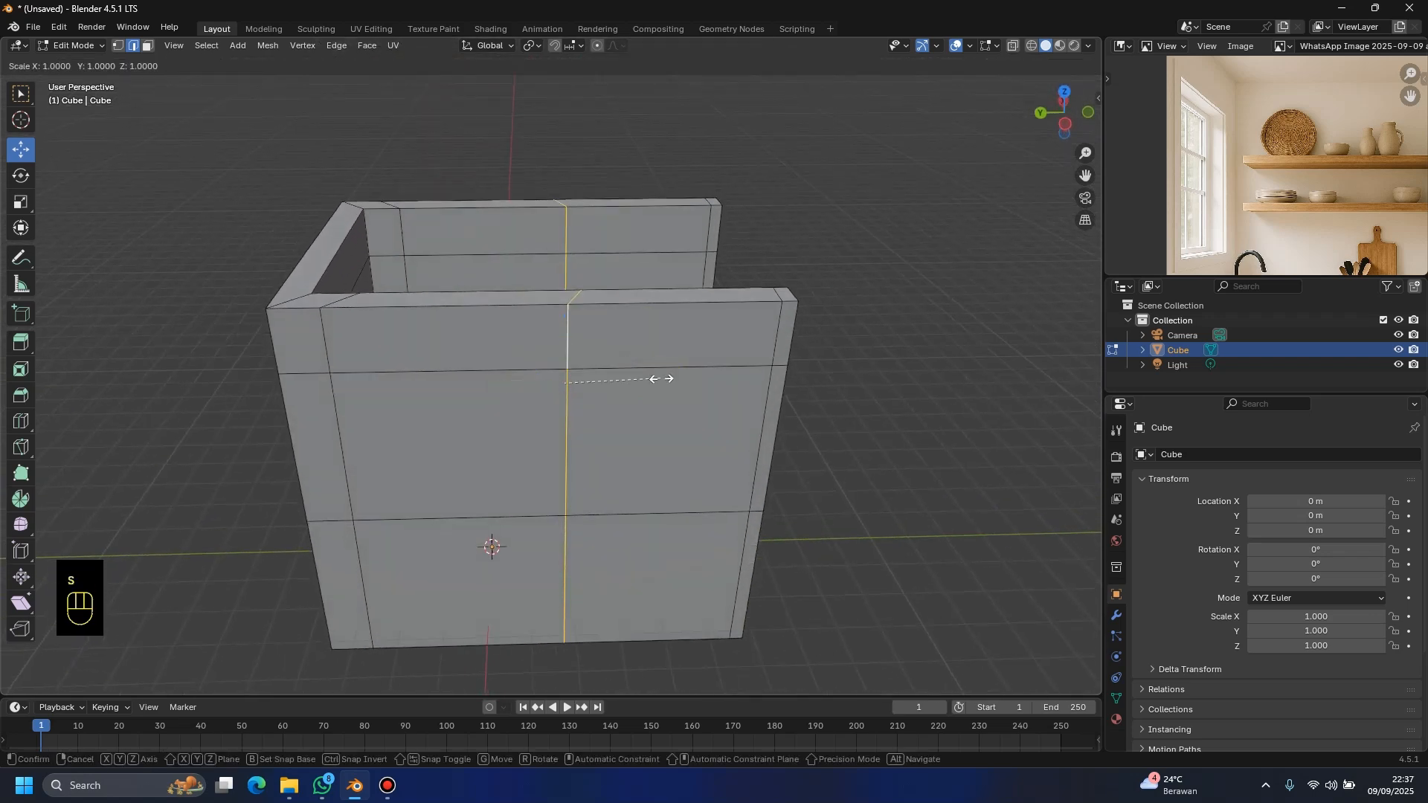
key("y")
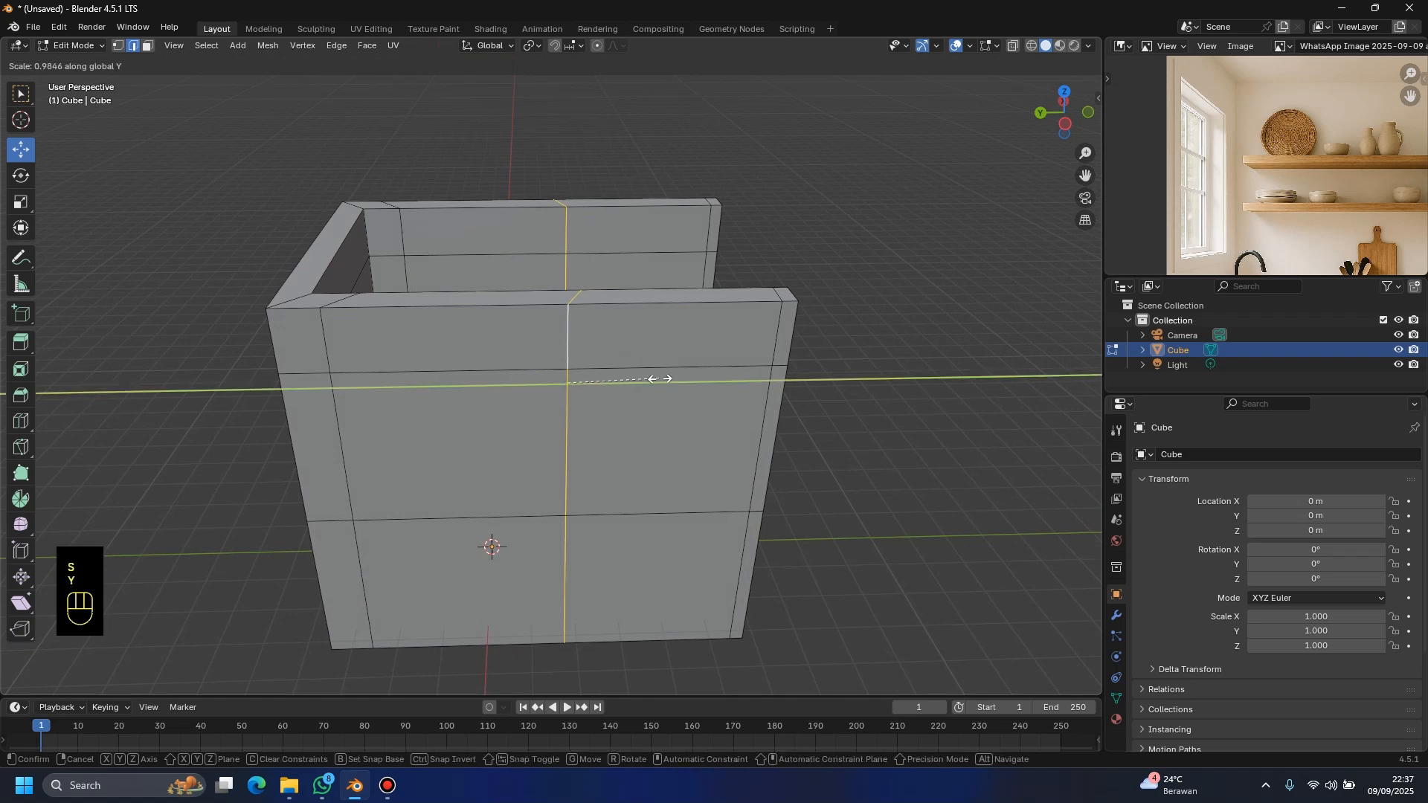
key("KP_0")
key("Return")
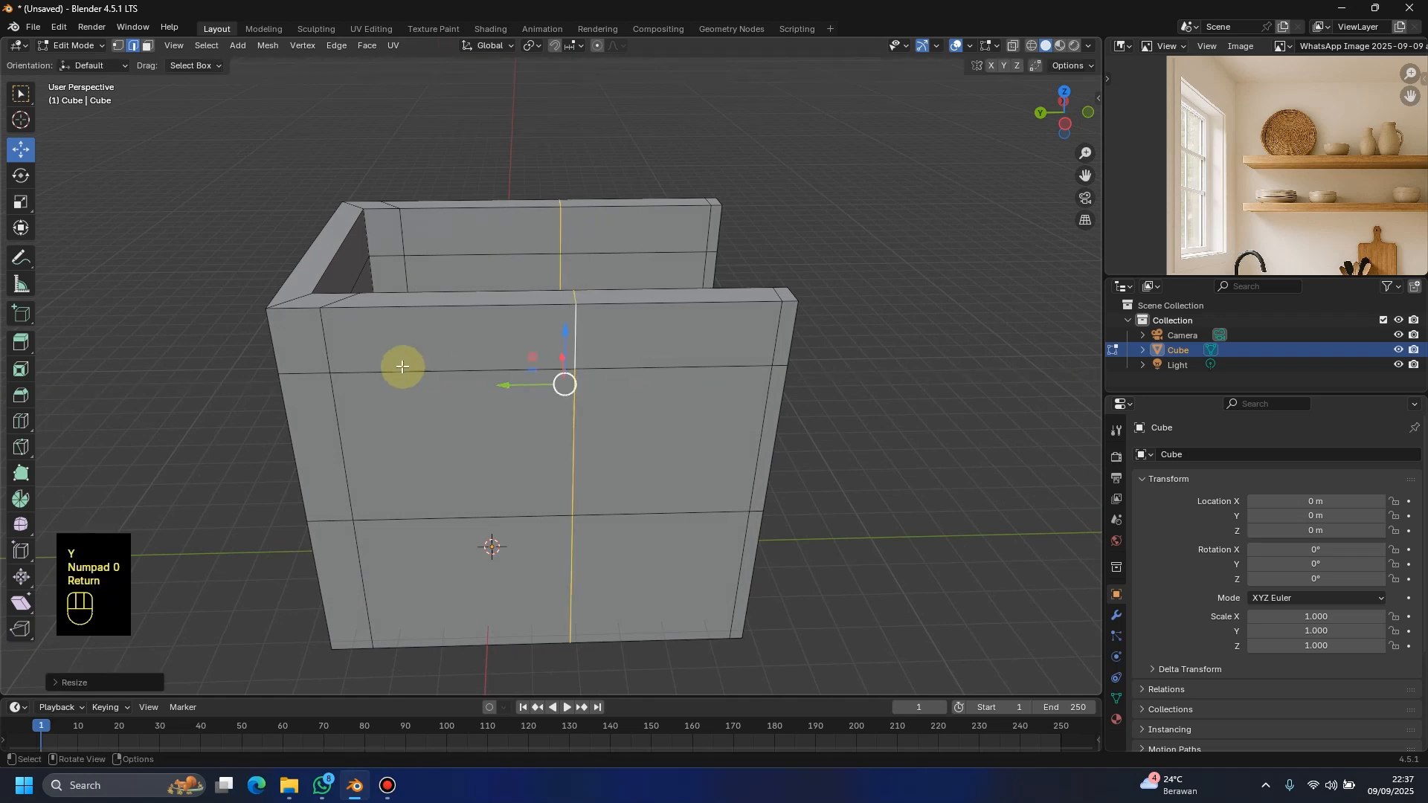
Step: Select the vertical edge loop near the back wall on the side walls and flatten it by scaling to 0 along Y
left_click(328, 338, "alt")
key("s")
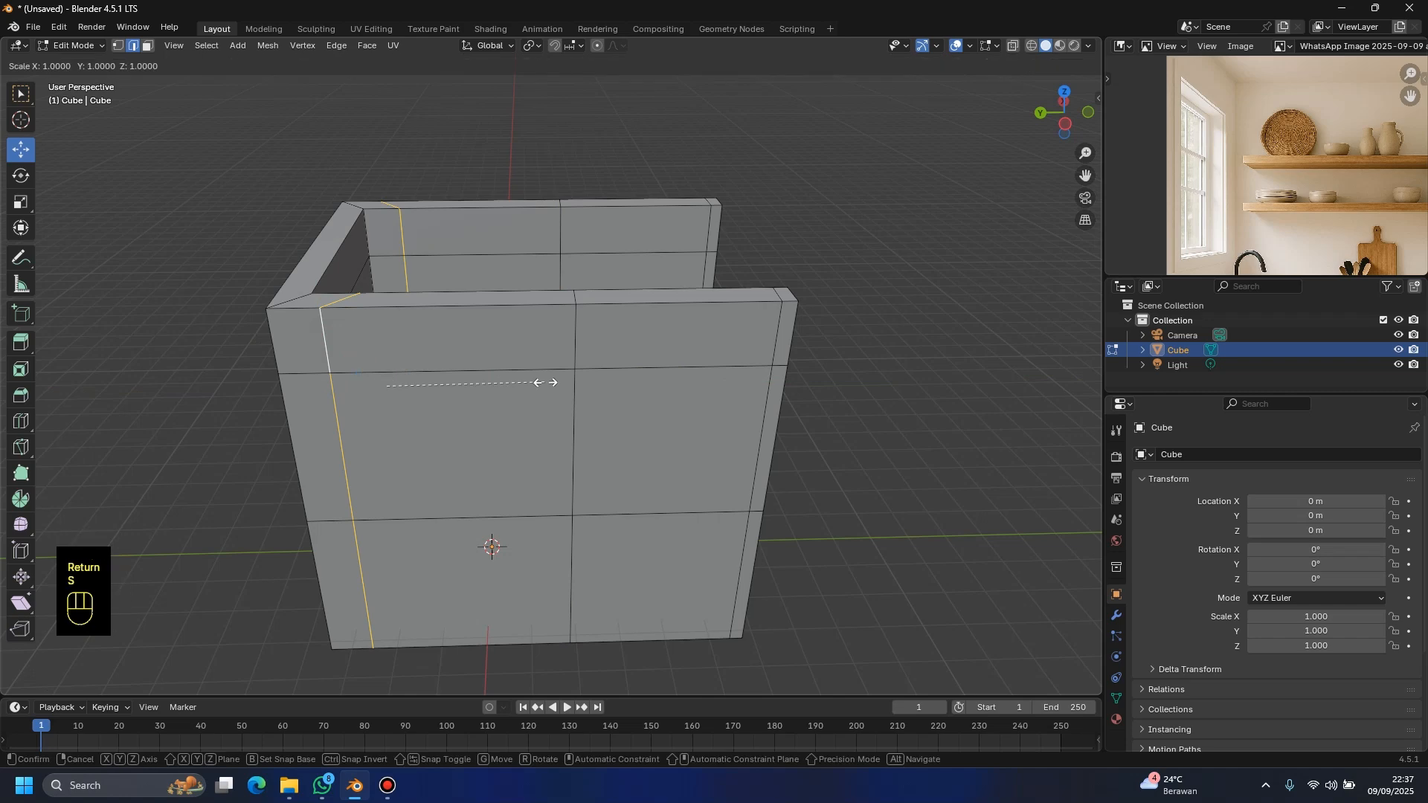
key("y")
key("KP_0")
key("Return")
key("Return")
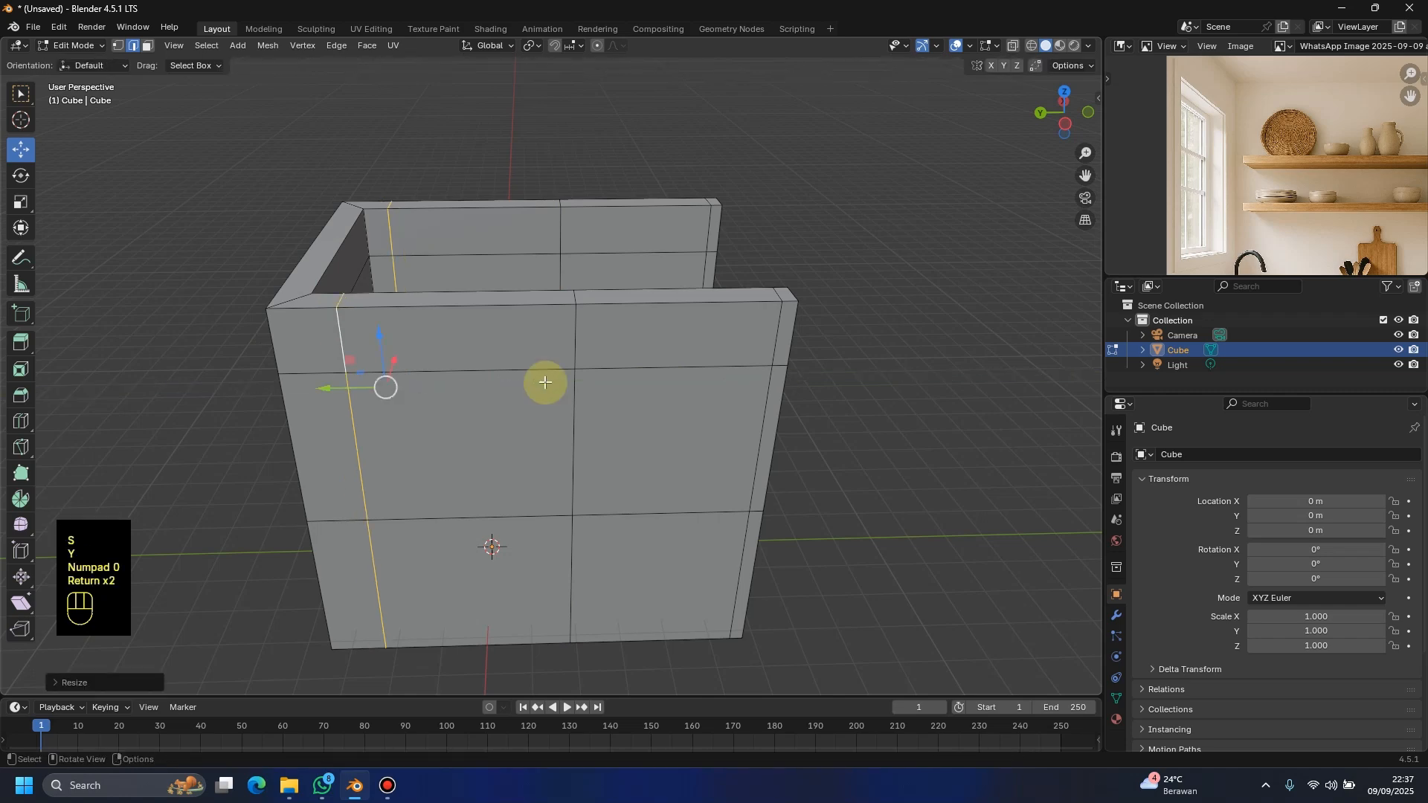
Step: Select the upper horizontal edge loop around the walls and flatten it by scaling to 0 along Z in front view
middle_click_drag(549, 355, 657, 249)
left_click(605, 308, "alt")
scroll(726, 195, "down", 2)
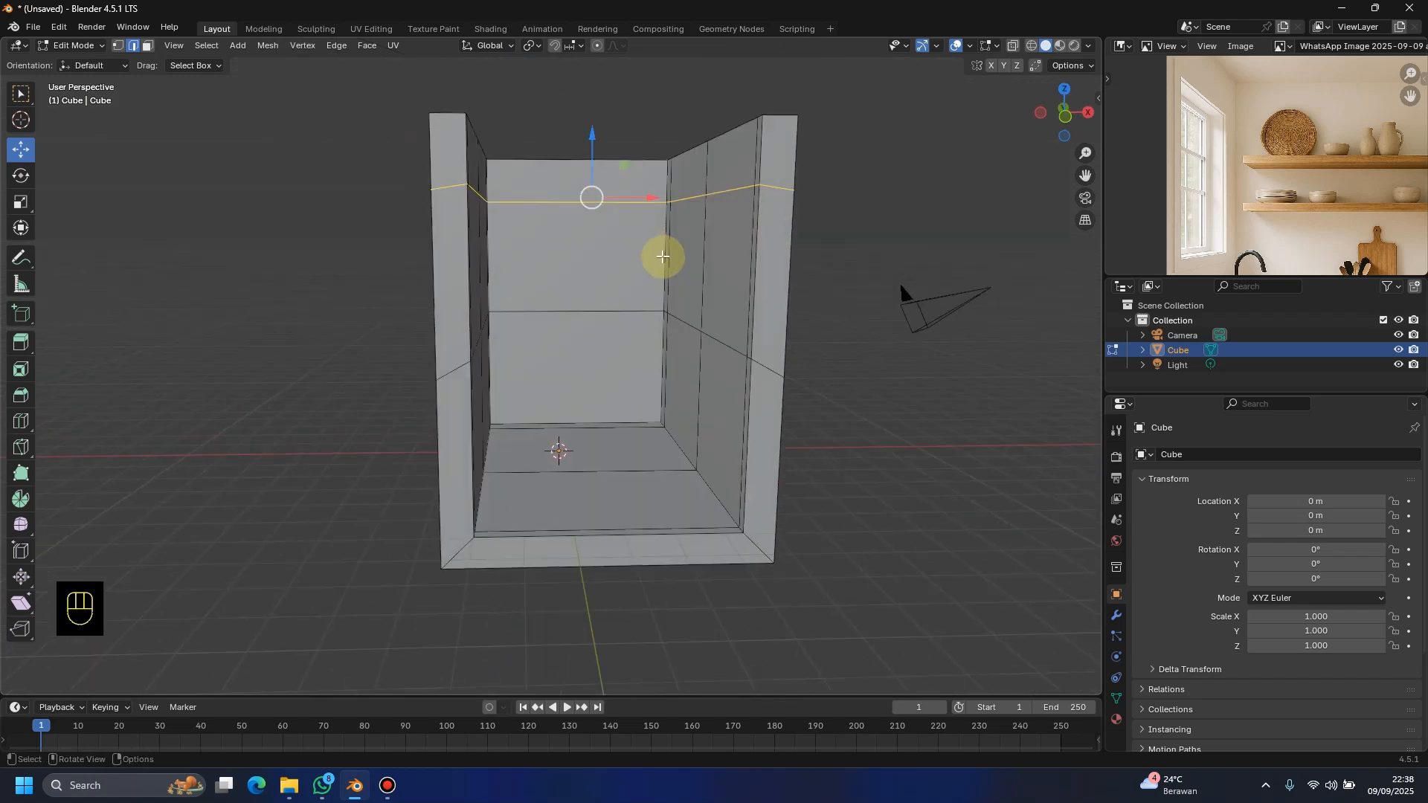
key("KP_1")
scroll(663, 255, "up", 3)
middle_click_drag(663, 255, 652, 418, "shift")
scroll(653, 417, "up", 3)
key("s")
key("z")
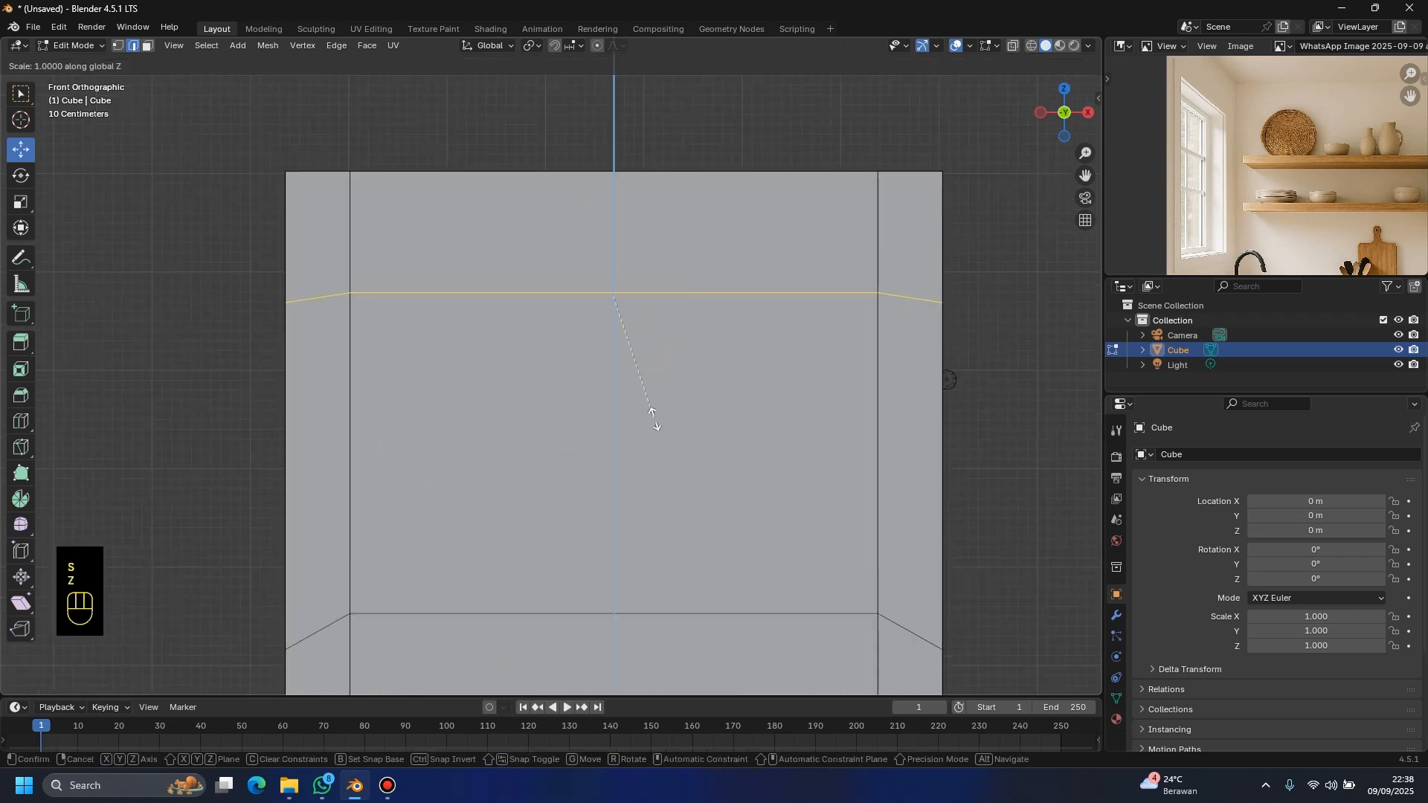
key("KP_0")
key("Return")
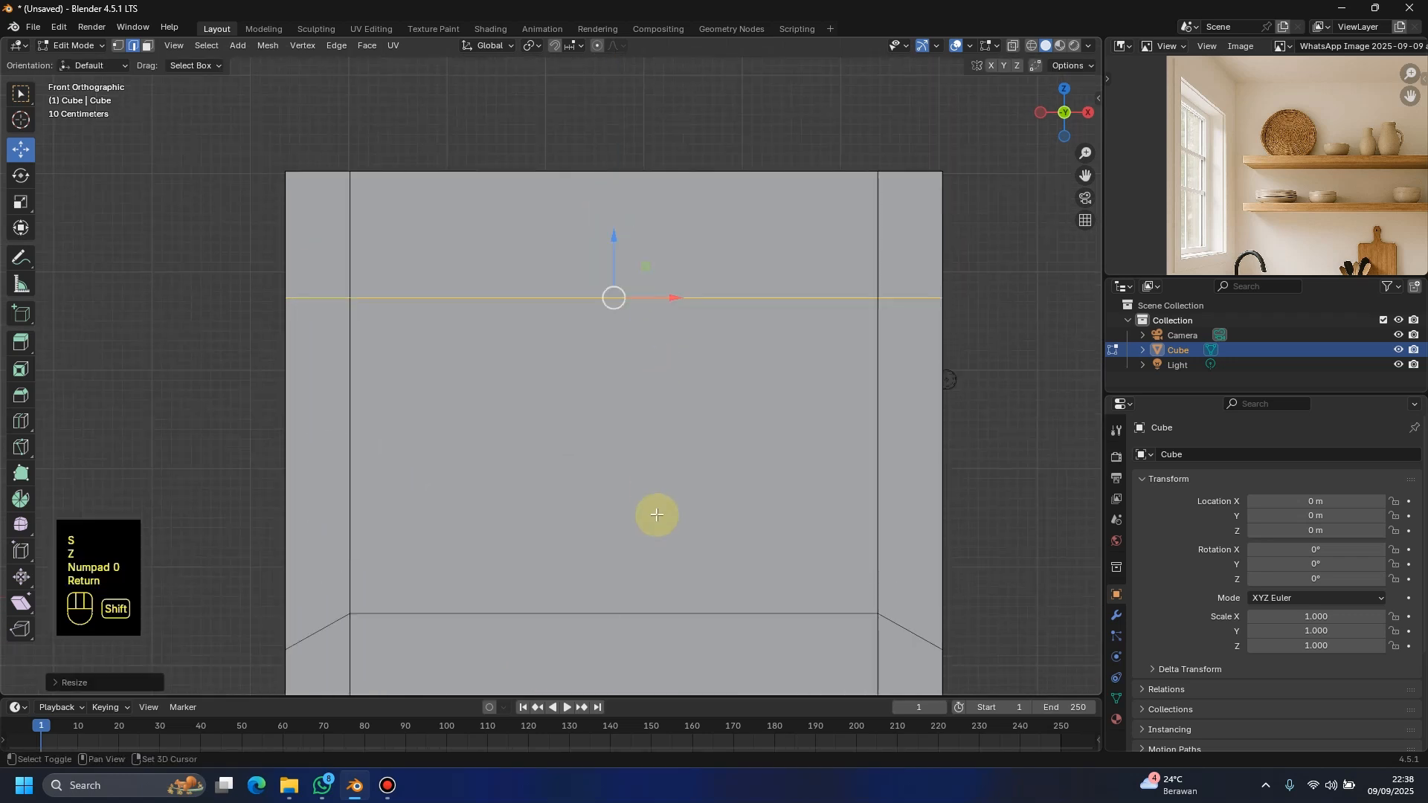
Step: Select the lower horizontal edge loop around the walls and flatten it by scaling to 0 along Z
middle_click_drag(654, 510, 702, 354, "shift")
left_click(679, 418)
key("s")
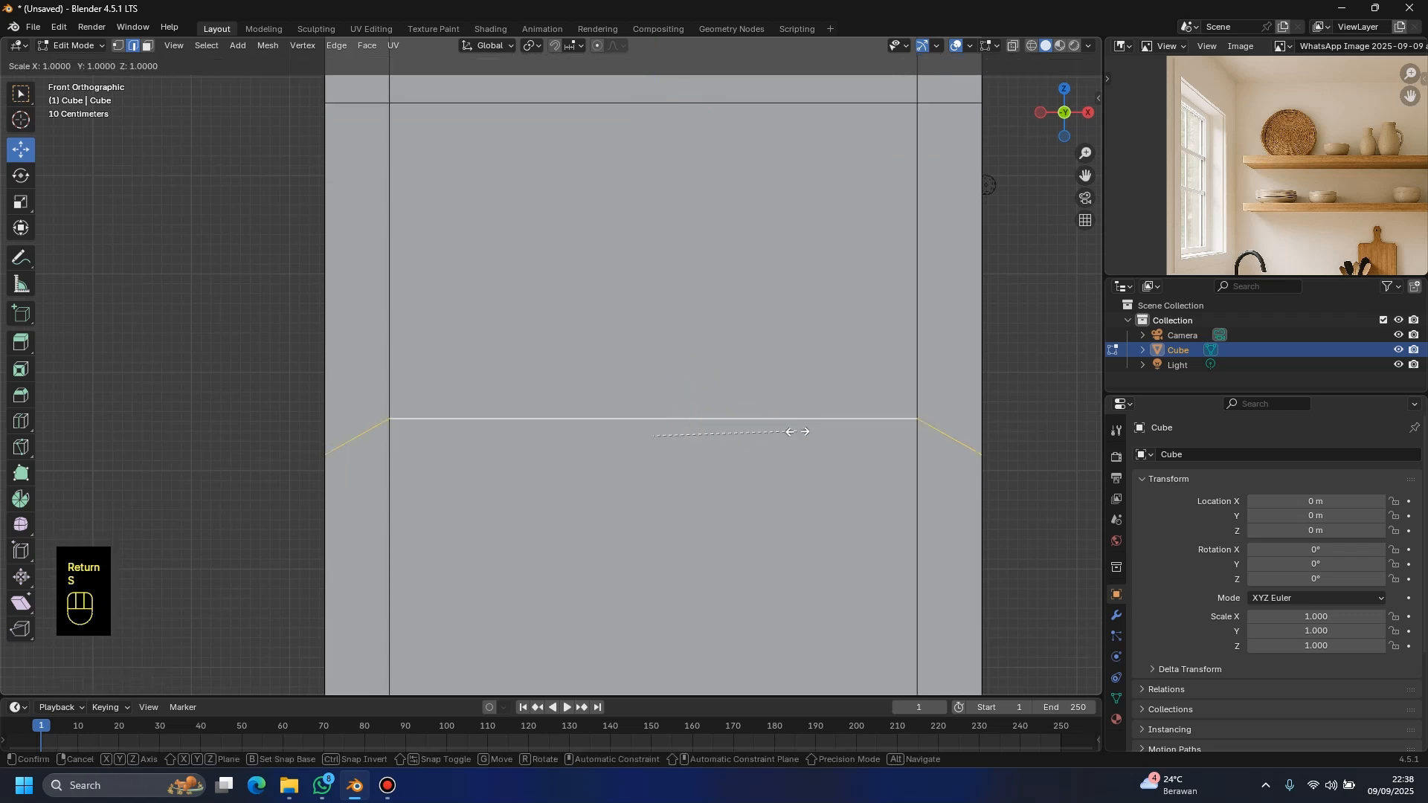
key("z")
key("KP_0")
key("Return")
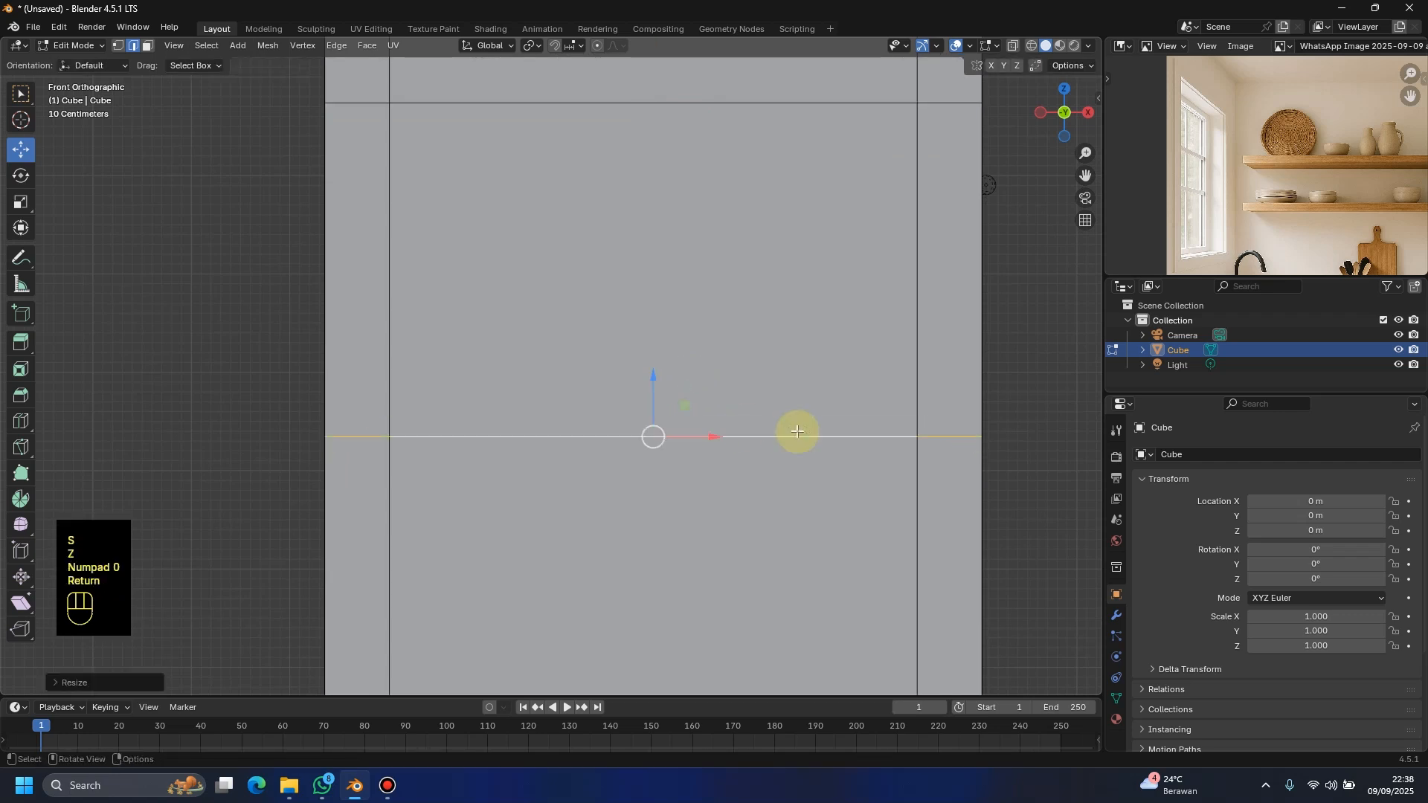
Step: Check the straightened loops in X-ray, and select the side wall's outer and inner window faces in face mode
scroll(797, 431, "down", 4)
middle_click_drag(781, 424, 1422, 284)
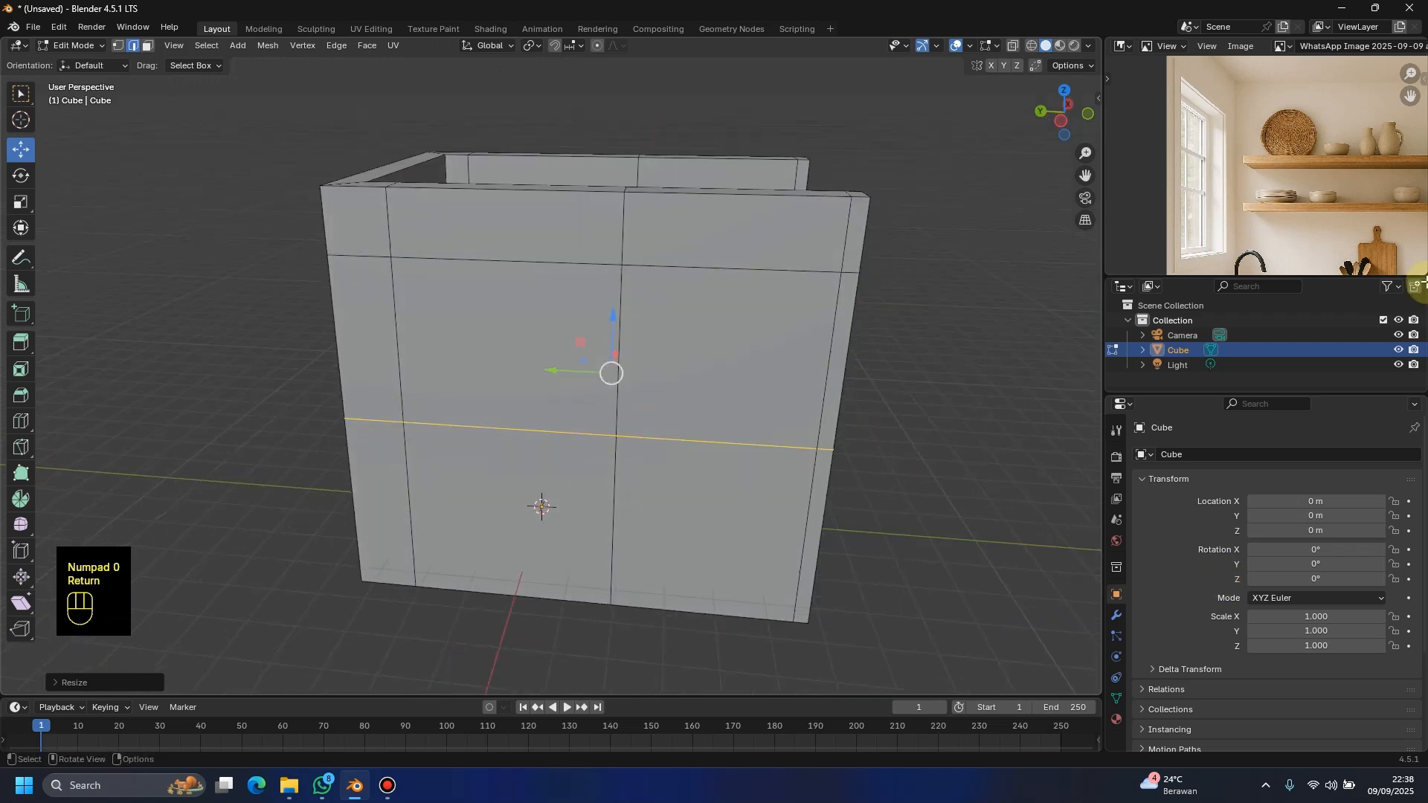
left_click(1012, 45)
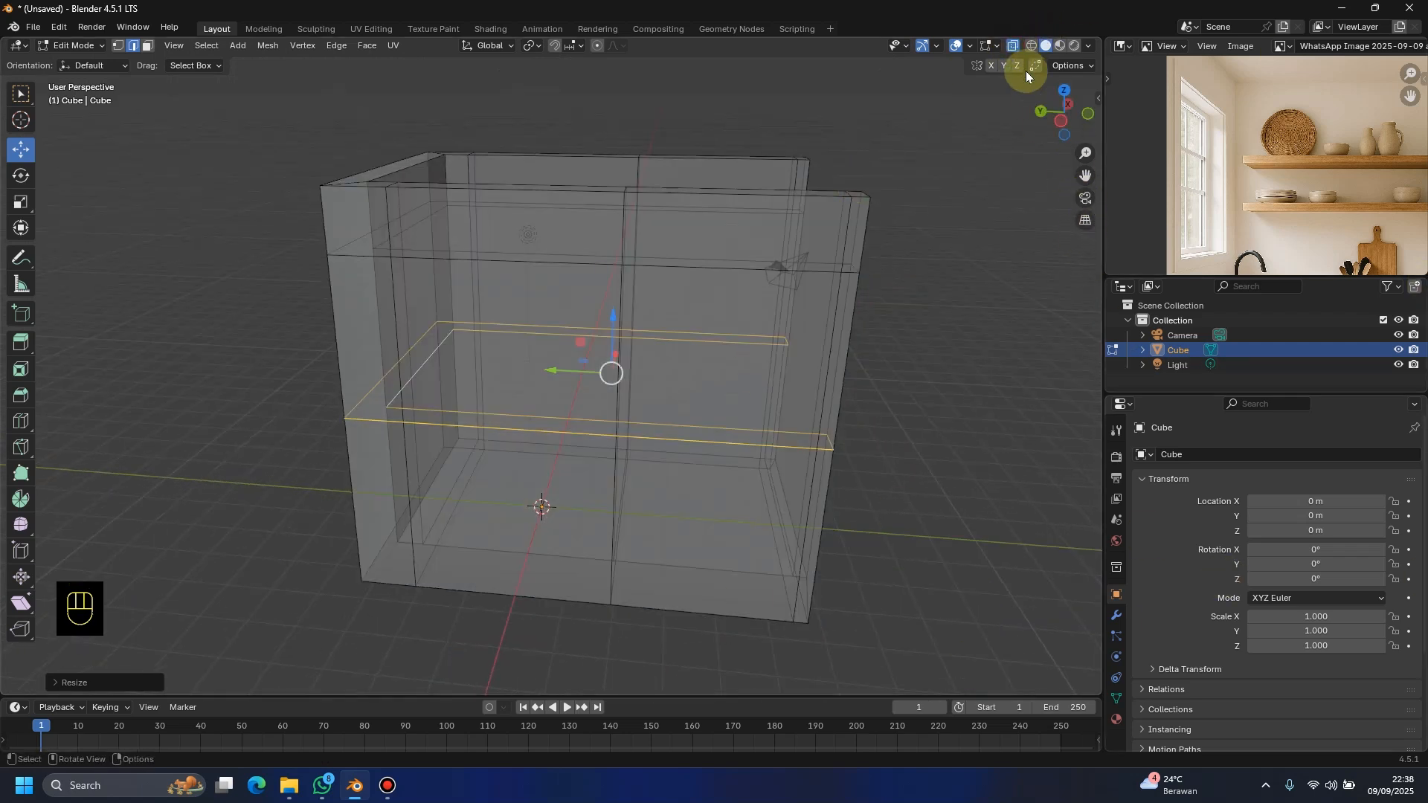
left_click(1008, 47)
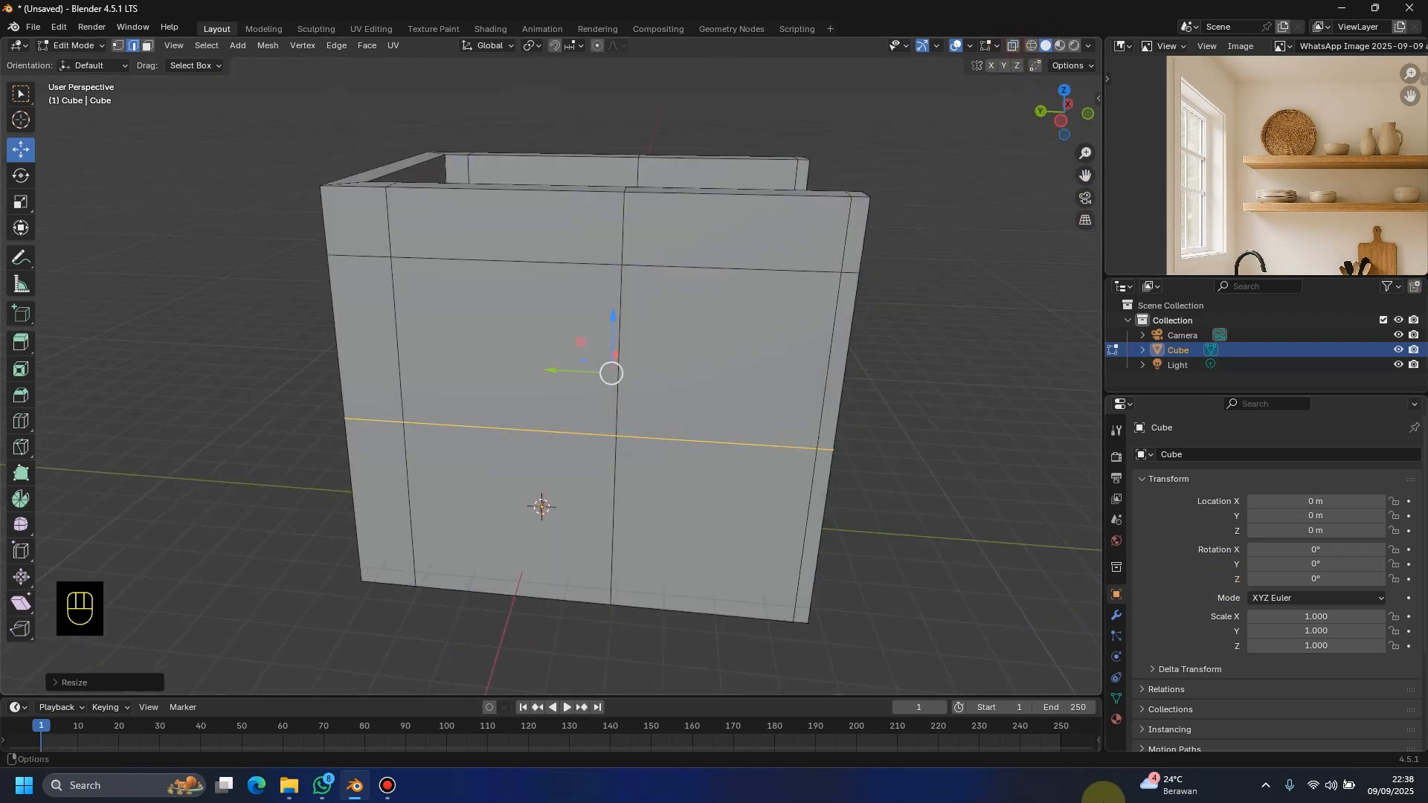
left_click(147, 48)
left_click(511, 332)
middle_click_drag(413, 366, 246, 369)
left_click(598, 333, "shift")
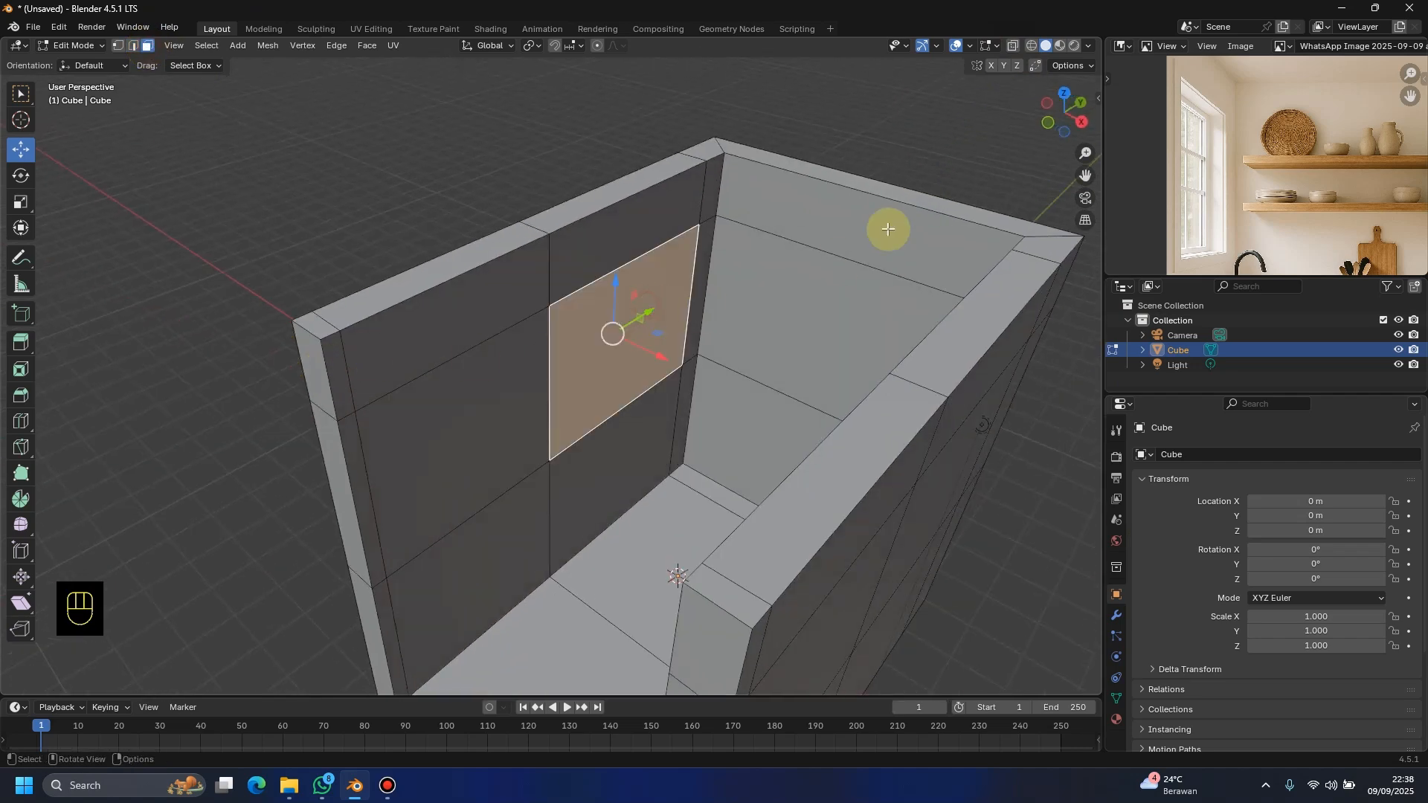
Step: Examine the alignment of both window faces in left view with X-ray, trying an inset on them
left_click(1013, 46)
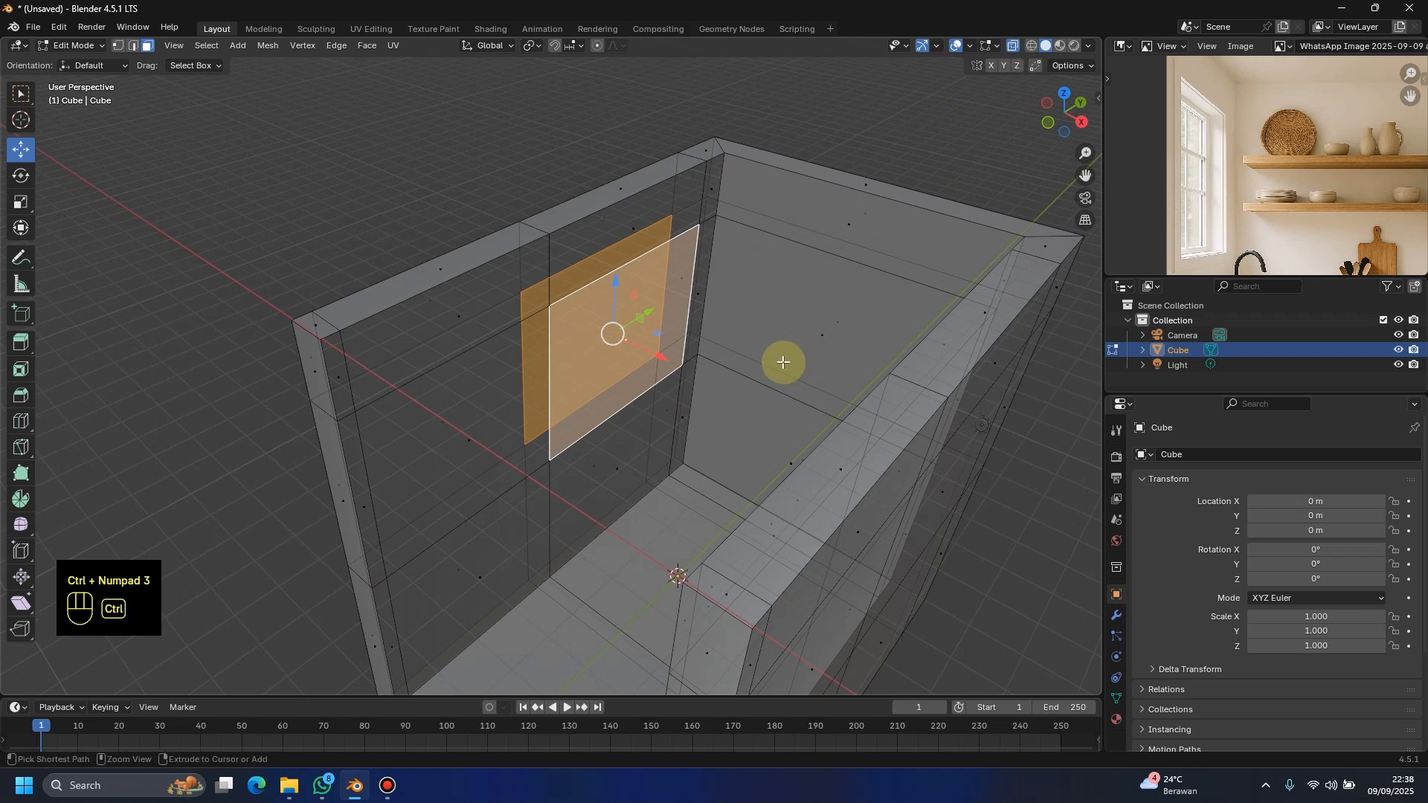
key("ctrl+KP_3")
scroll(553, 356, "up", 5)
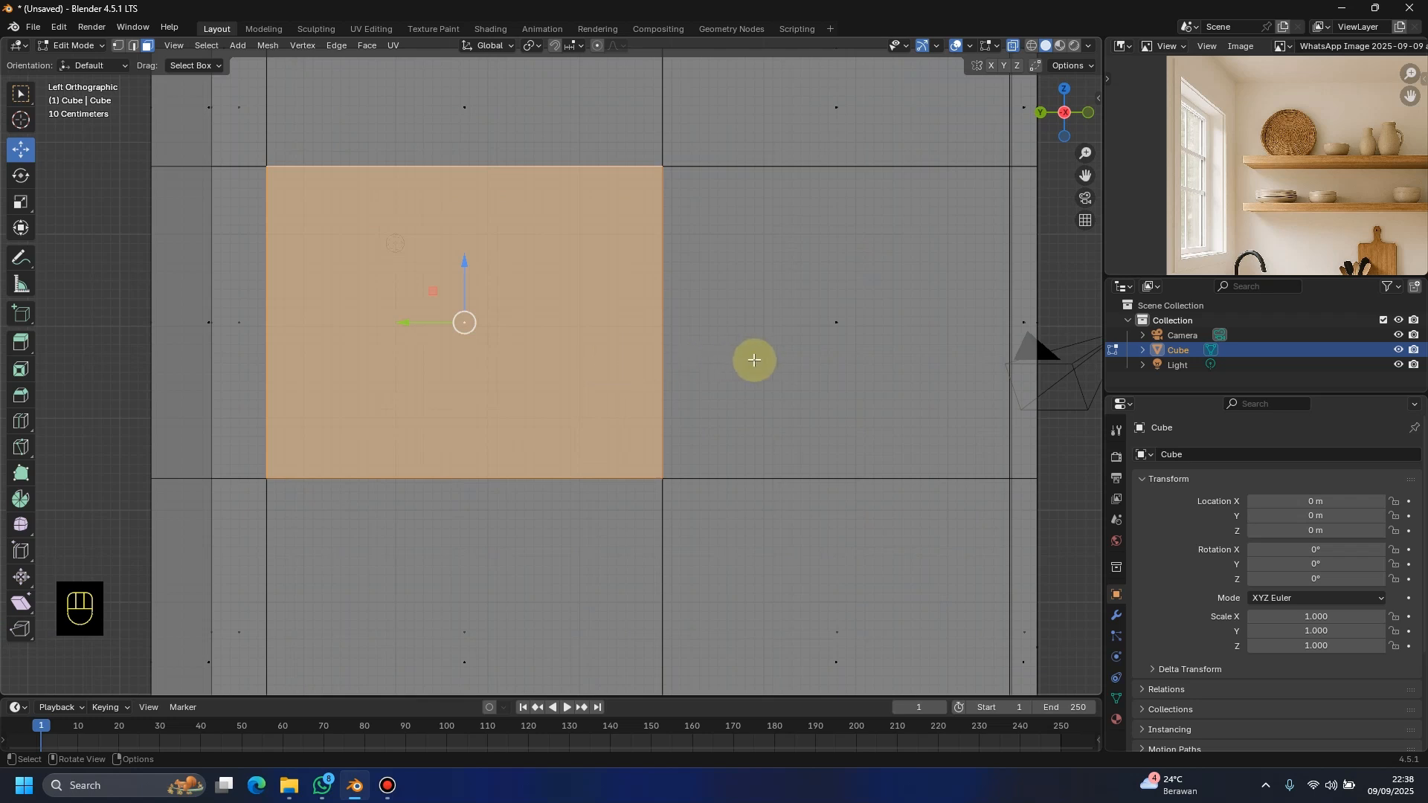
key("i")
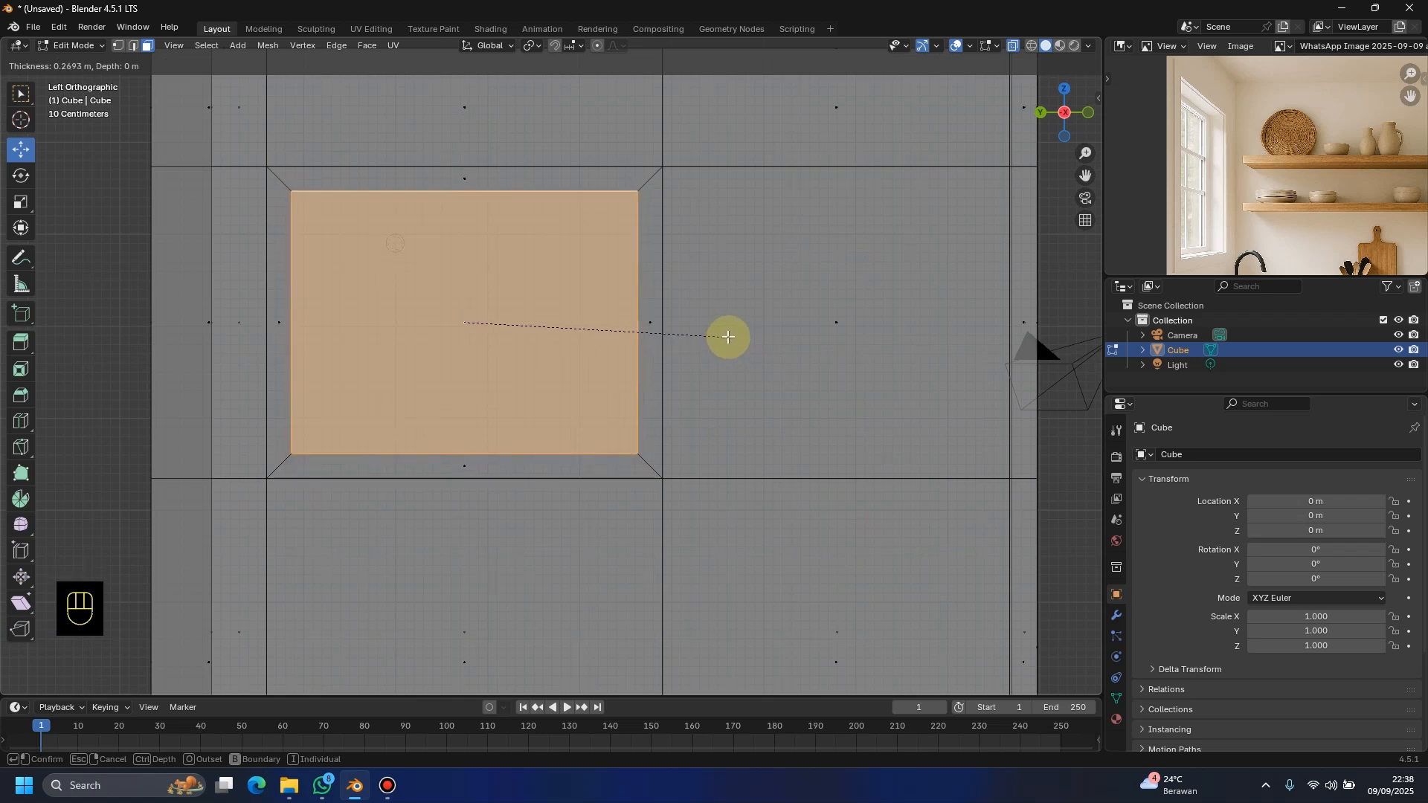
right_click(728, 337)
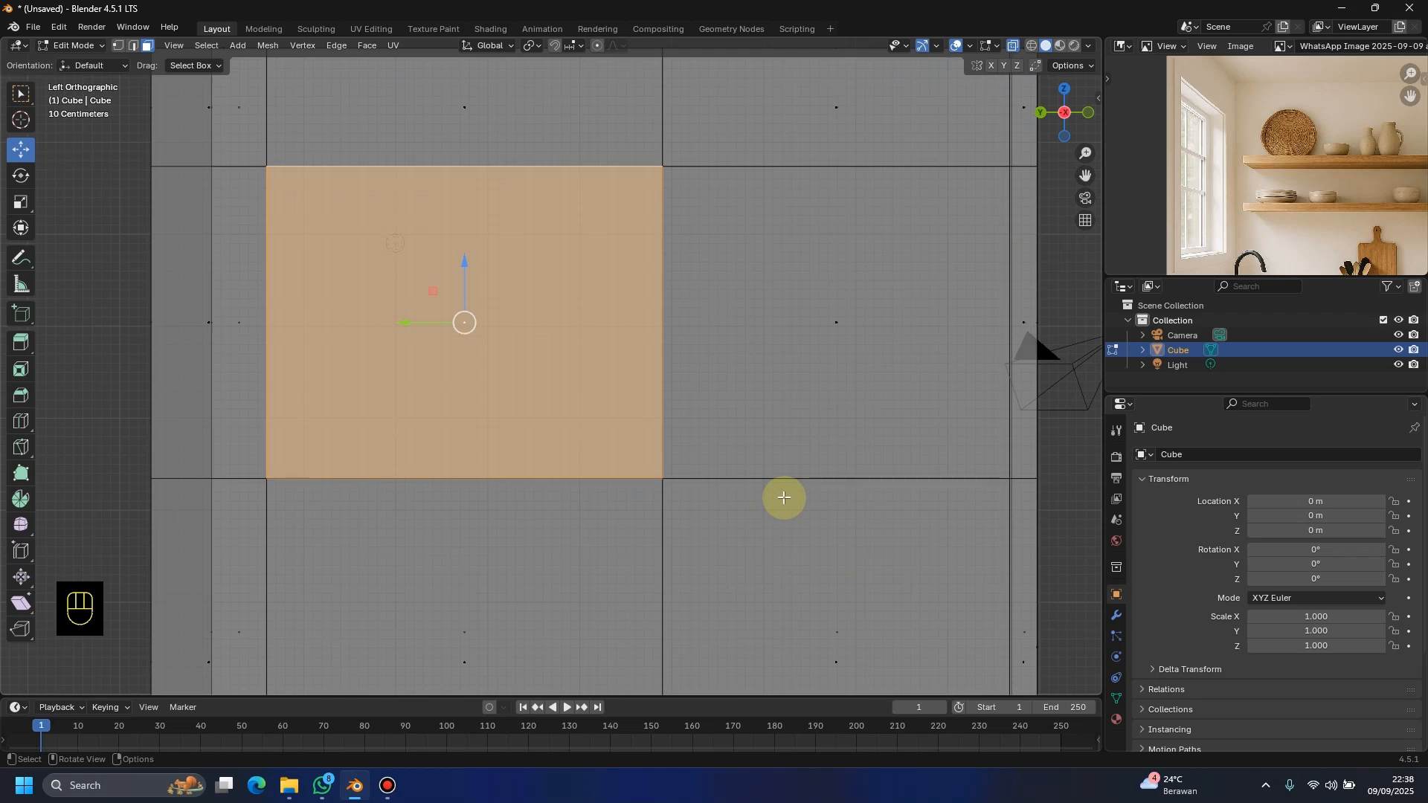
middle_click_drag(777, 348, 639, 304)
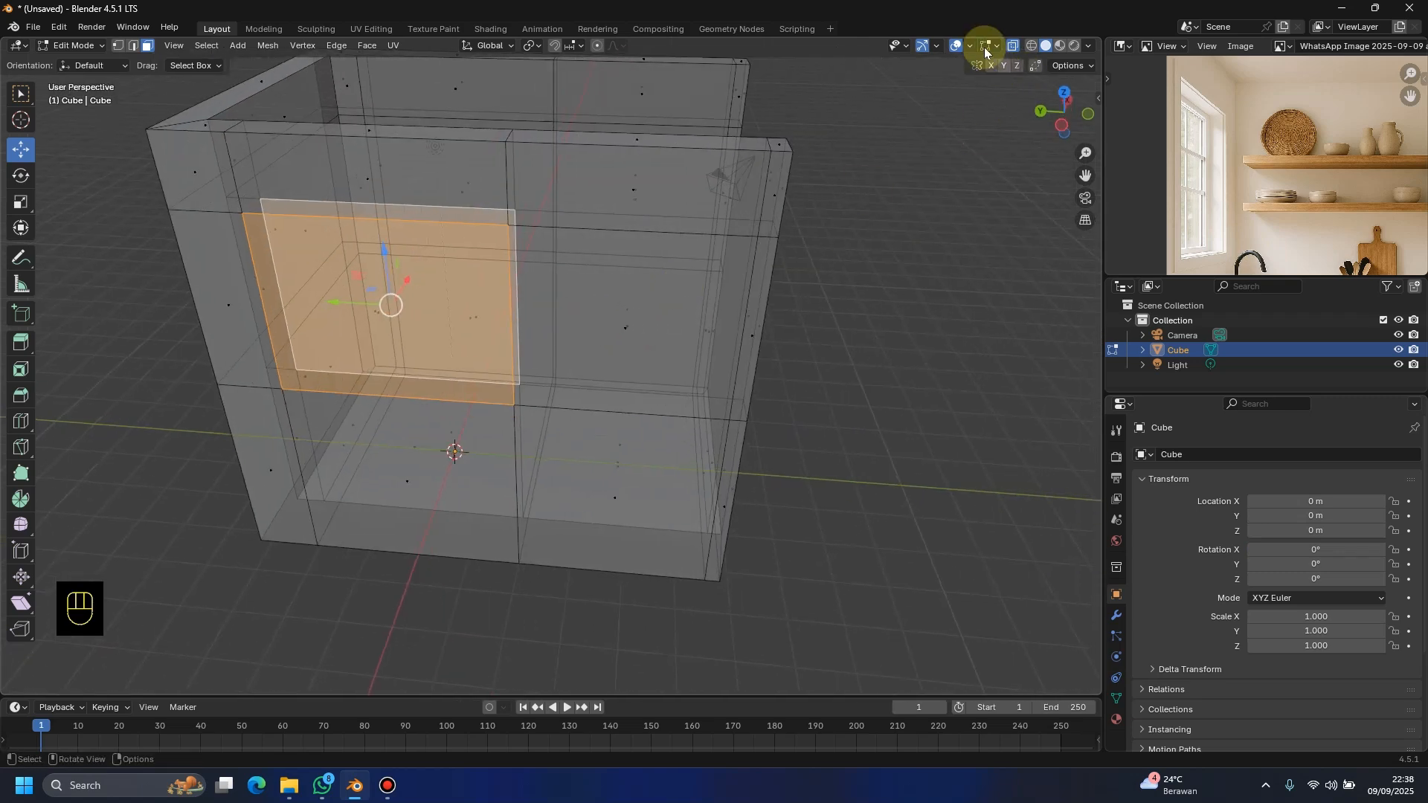
left_click(1012, 46)
Step: Examine the upper corner of the window frame closely in the reference photo
middle_click_drag(716, 230, 1152, 132)
scroll(1266, 156, "up", 2)
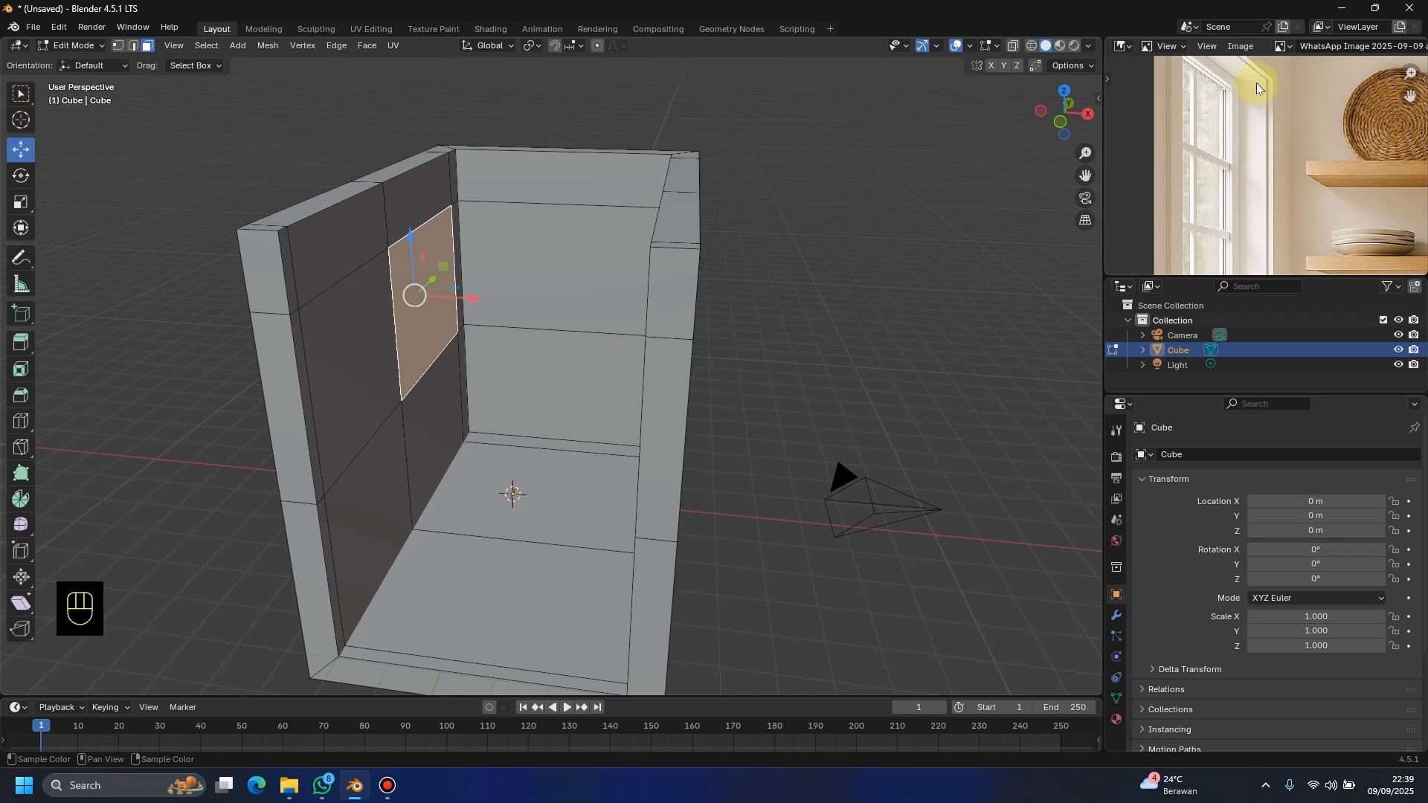
middle_click_drag(625, 276, 547, 286)
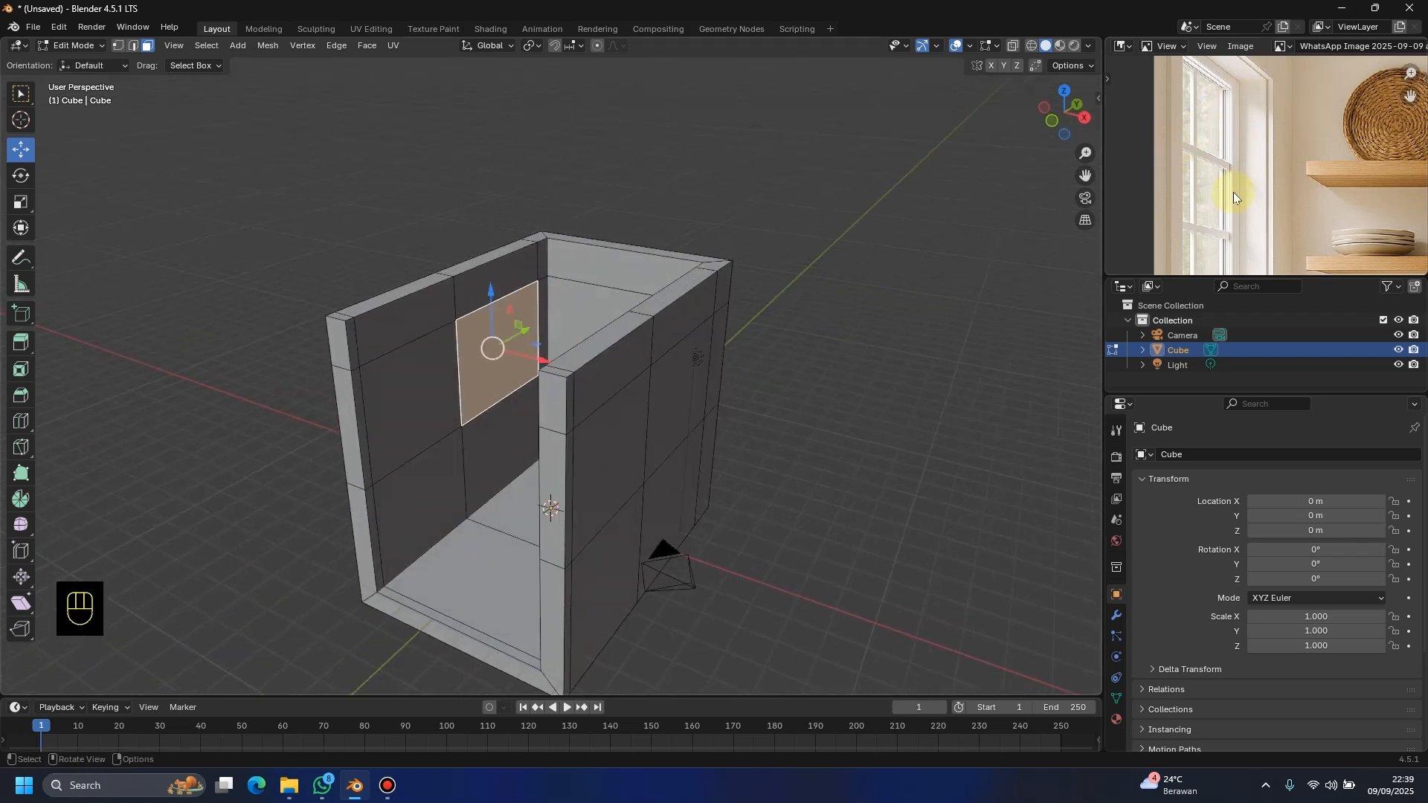
scroll(1300, 100, "up", 2)
middle_click_drag(1300, 99, 1296, 216, "shift")
scroll(1230, 165, "up", 4)
middle_click_drag(1230, 165, 1251, 123, "shift")
Step: Inset the selected window faces by about 0.083 m to form the frame border
middle_click_drag(444, 374, 503, 313)
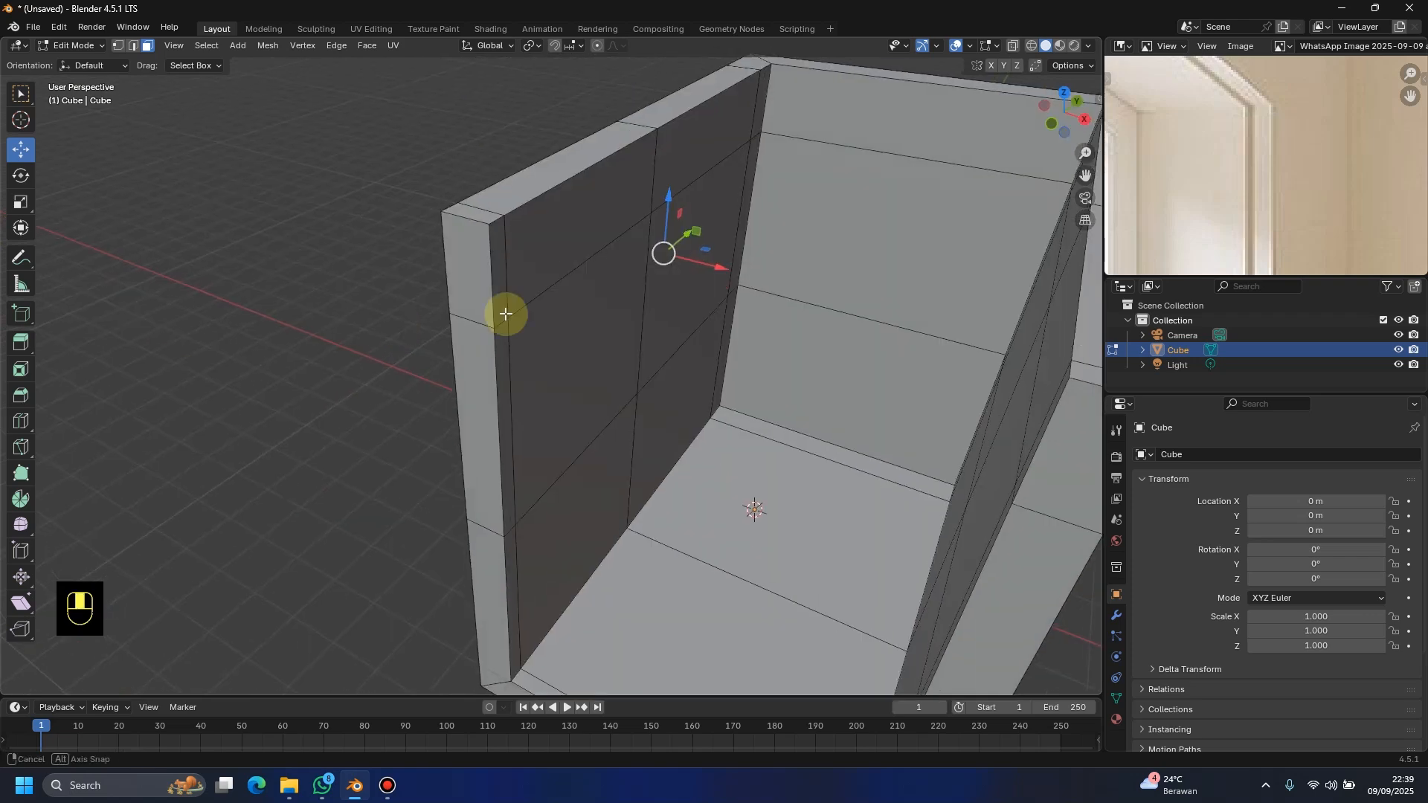
middle_click_drag(695, 276, 432, 463)
scroll(666, 270, "up", 2)
scroll(666, 271, "up", 2)
middle_click_drag(603, 358, 765, 392)
key("i")
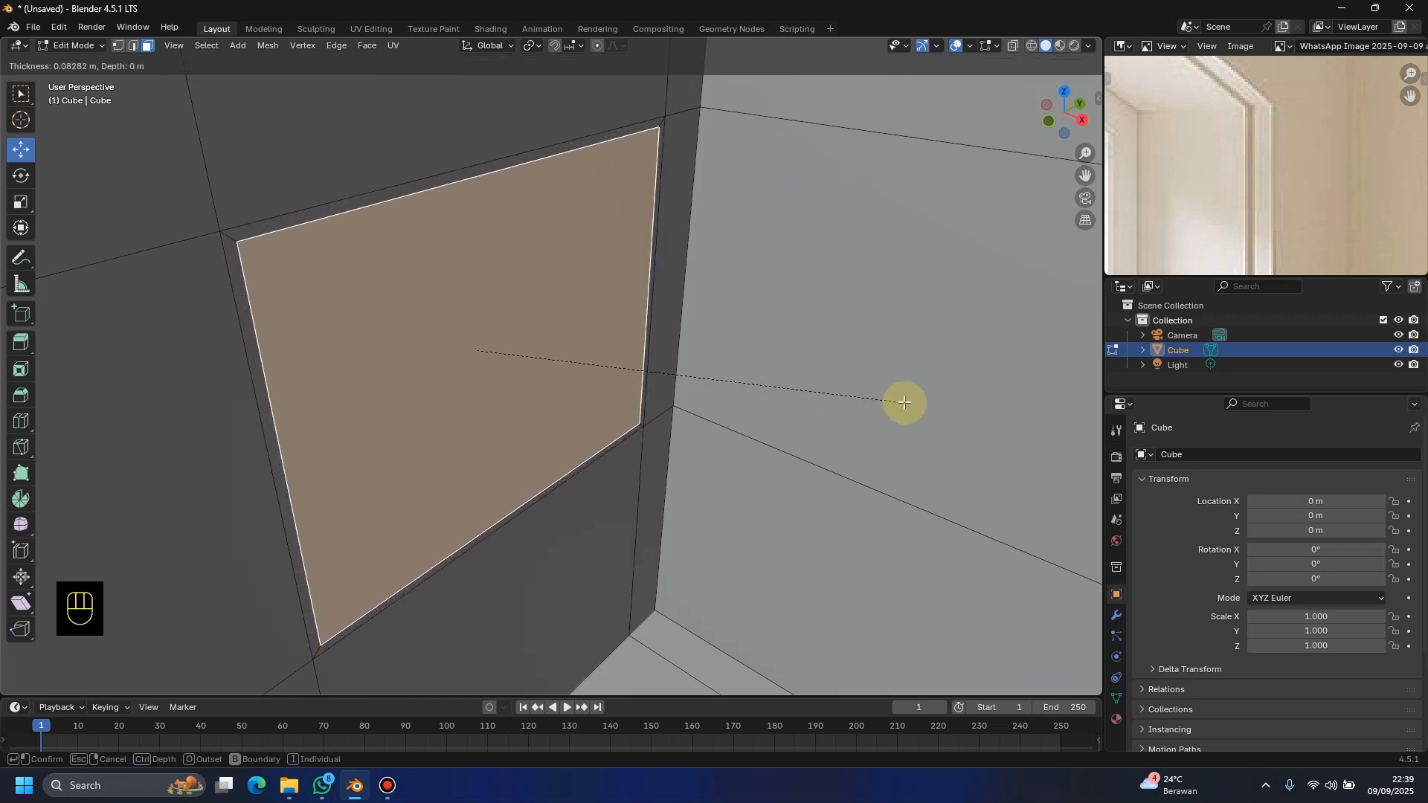
left_click(905, 402)
middle_click_drag(902, 402, 806, 337)
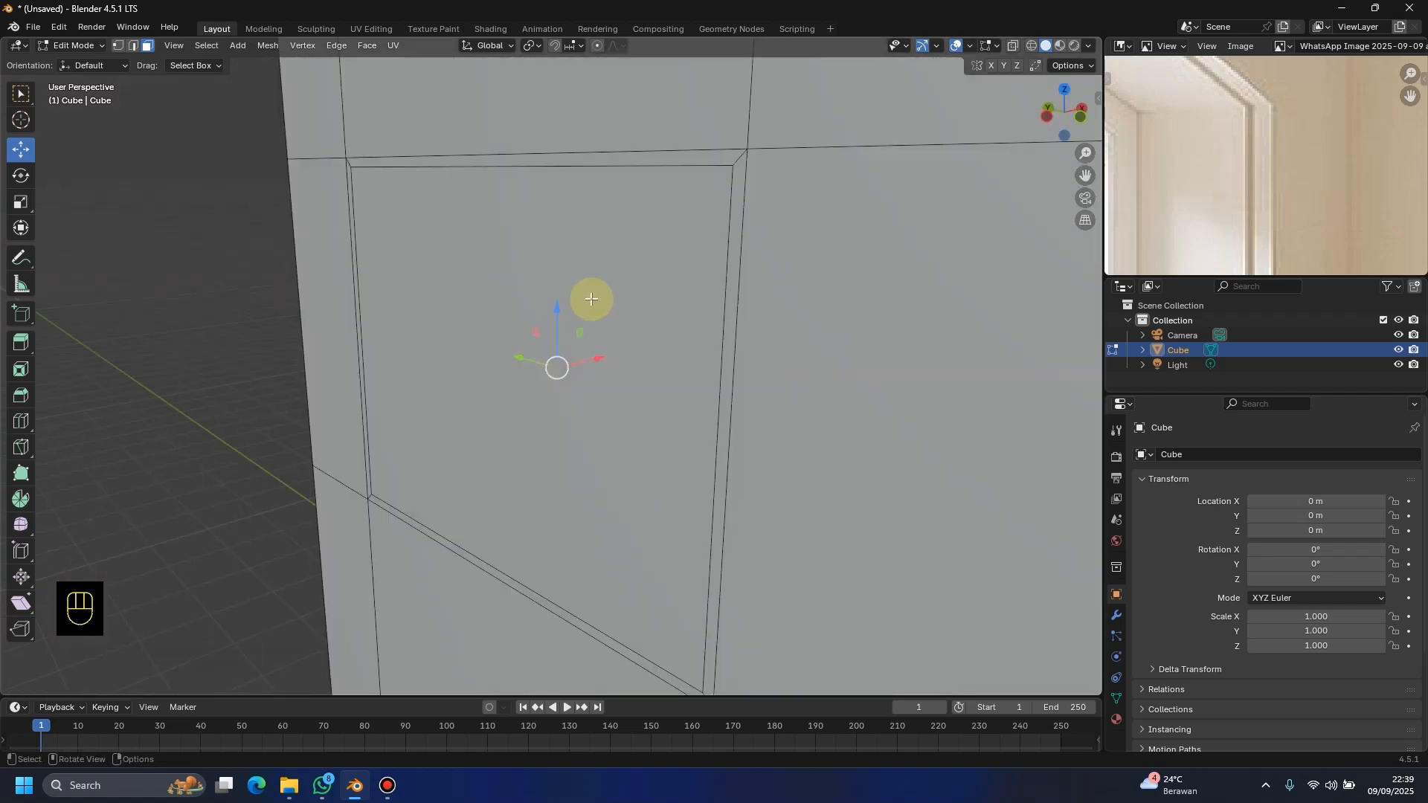
Step: Move the inset window faces slightly along negative X so the inner one is recessed into the wall
middle_click_drag(638, 343, 579, 325)
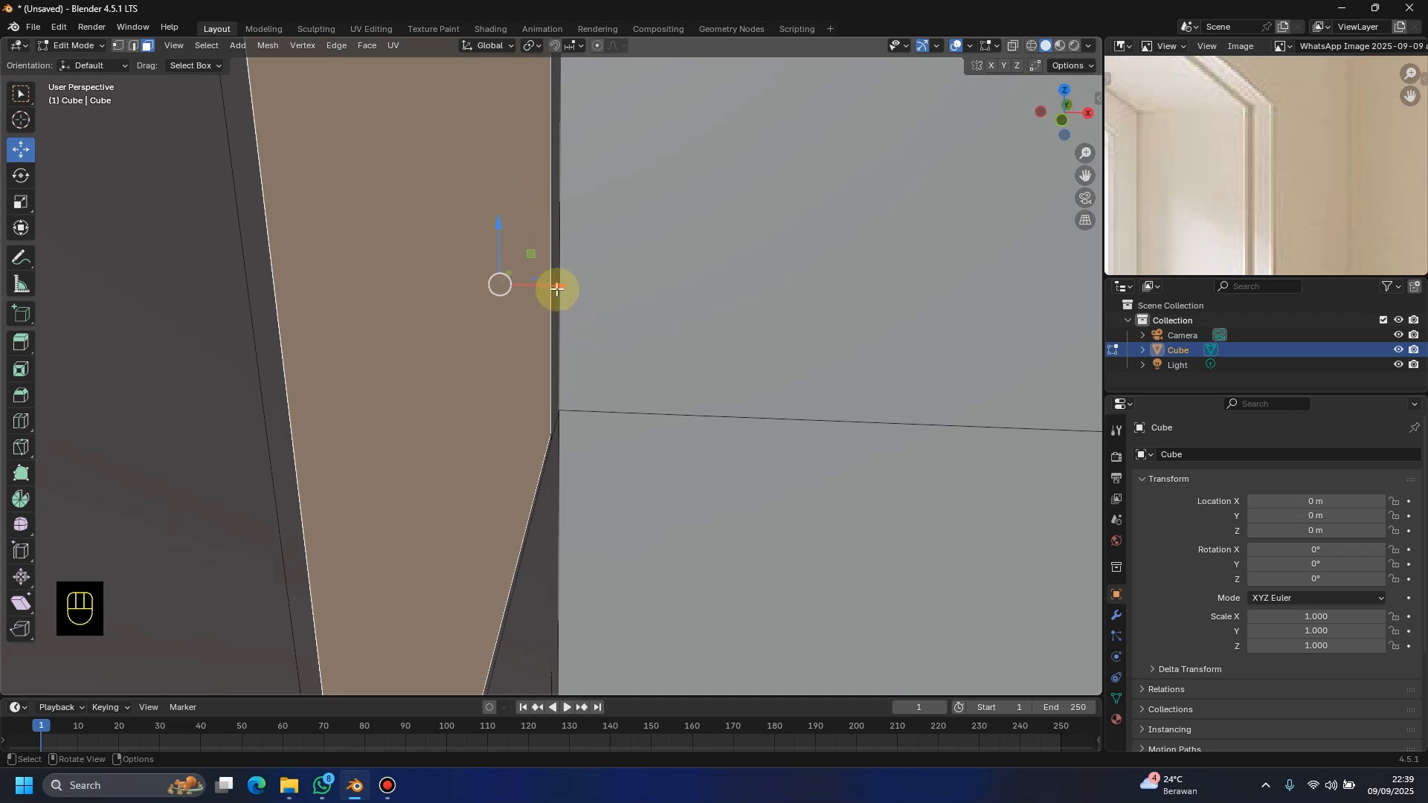
left_click_drag(555, 284, 538, 284)
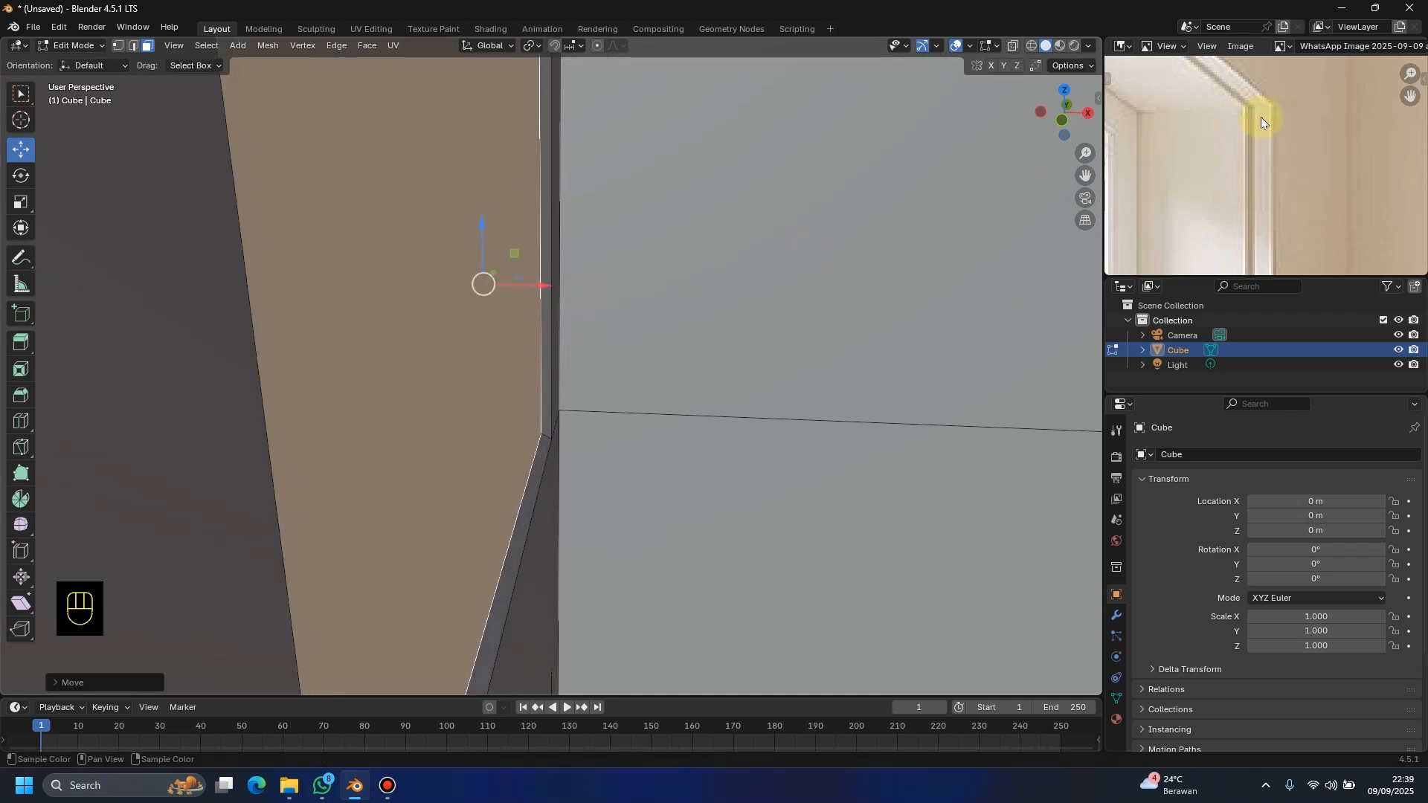
left_click_drag(547, 286, 557, 303)
middle_click_drag(558, 303, 574, 354)
Step: Inset the recessed window faces again by a thin margin to add a second frame edge
middle_click_drag(601, 412, 877, 450, "shift")
scroll(520, 433, "up", 4)
middle_click_drag(306, 409, 622, 417, "shift")
key("i")
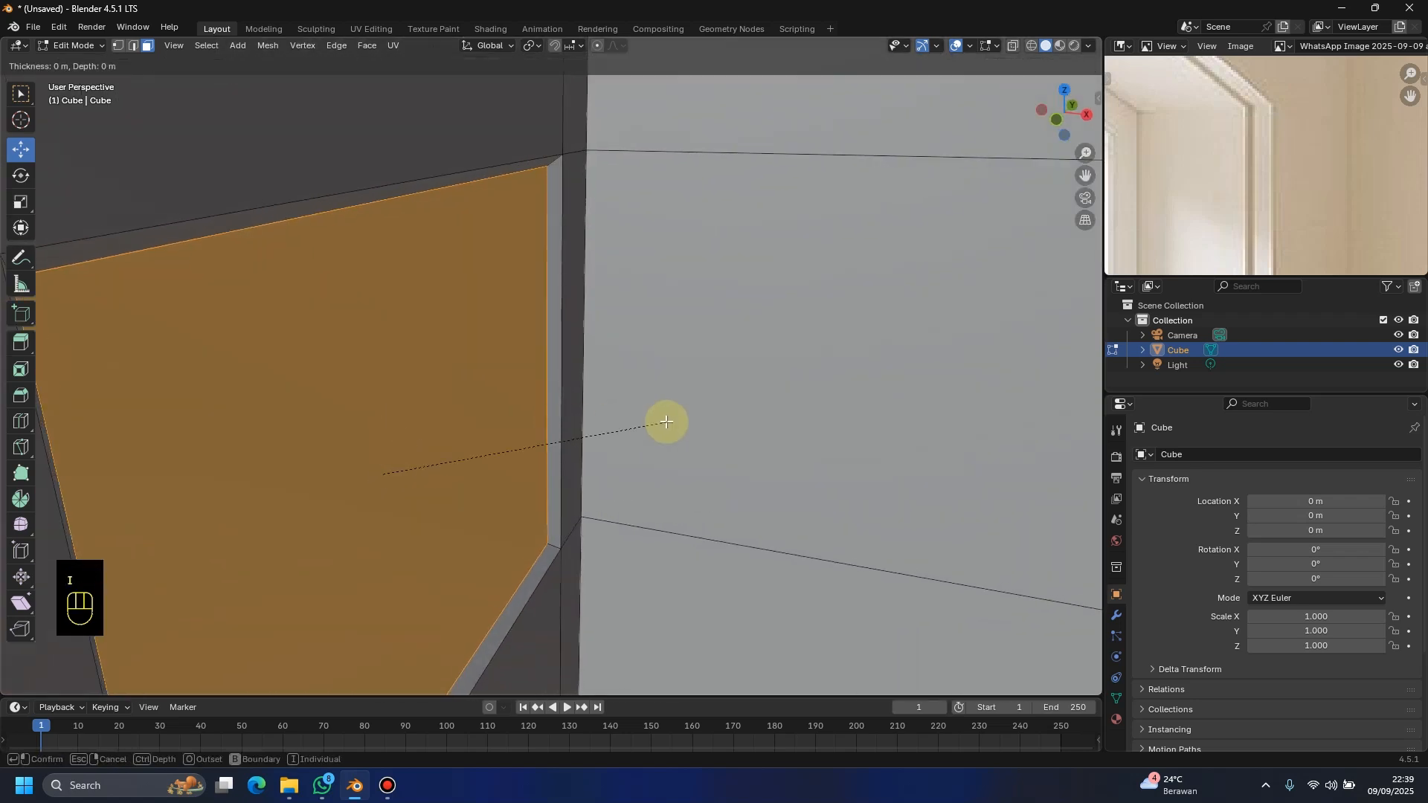
left_click(657, 424)
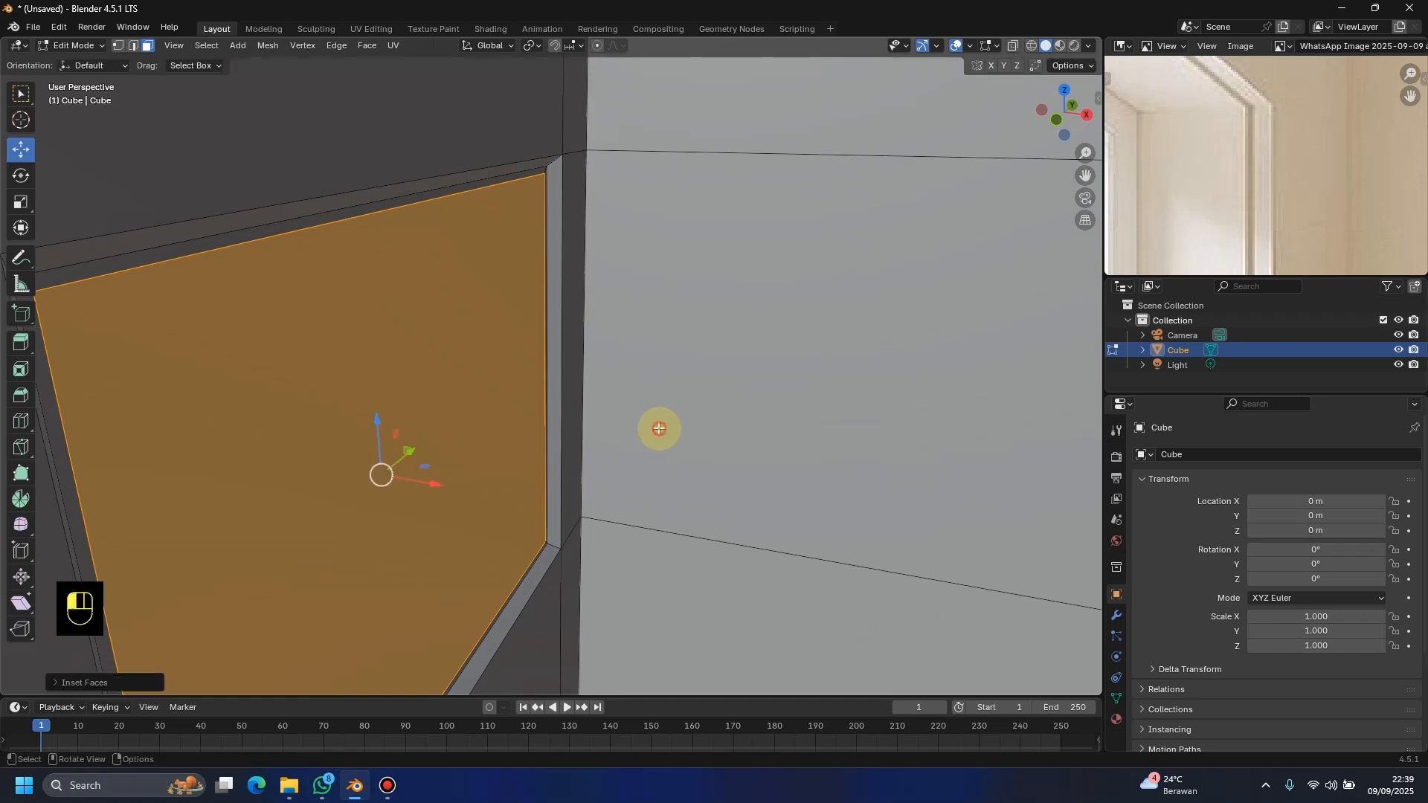
Step: Inspect the window panel from outside and inside, and select only its inner face
middle_click_drag(685, 425, 819, 405)
scroll(690, 431, "down", 10)
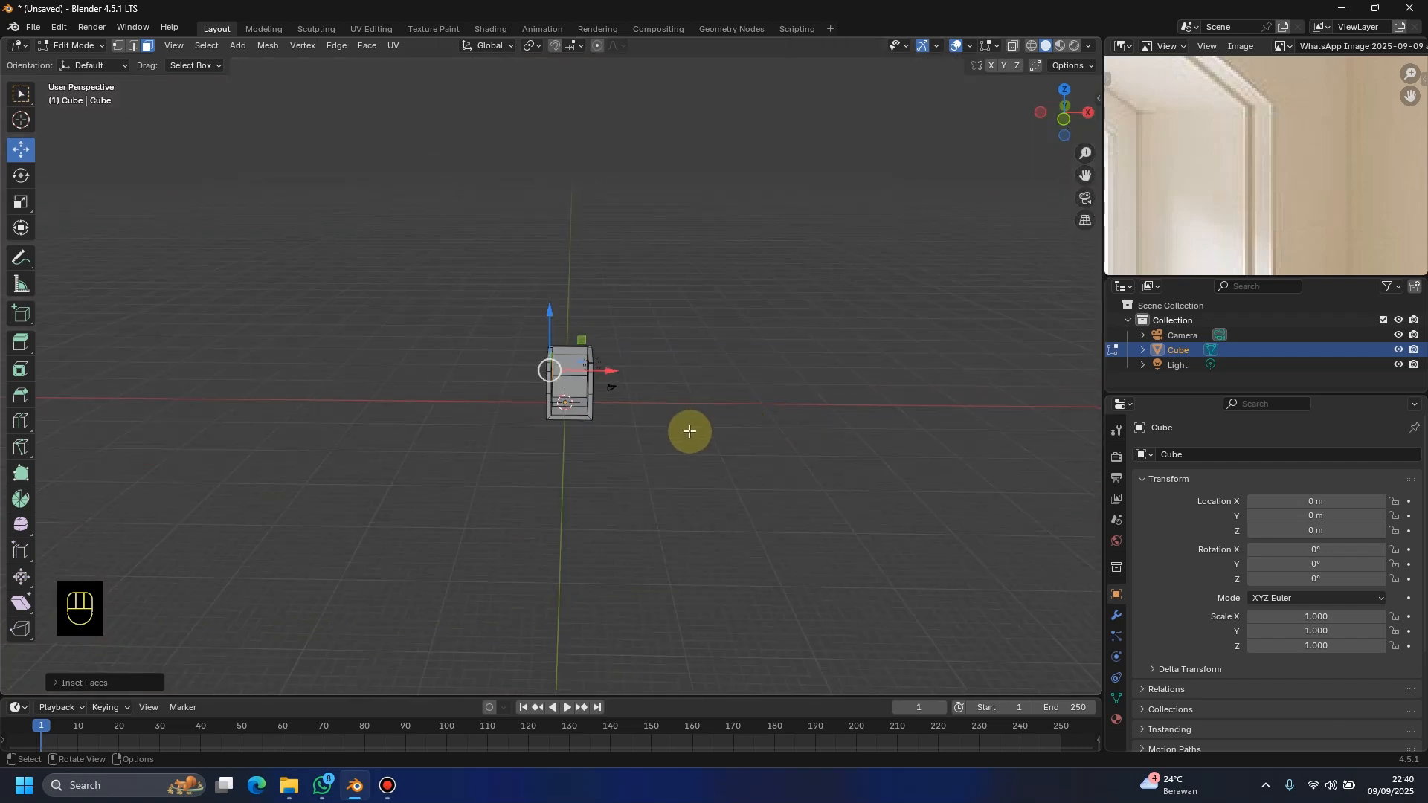
scroll(602, 431, "up", 4)
scroll(561, 404, "up", 6)
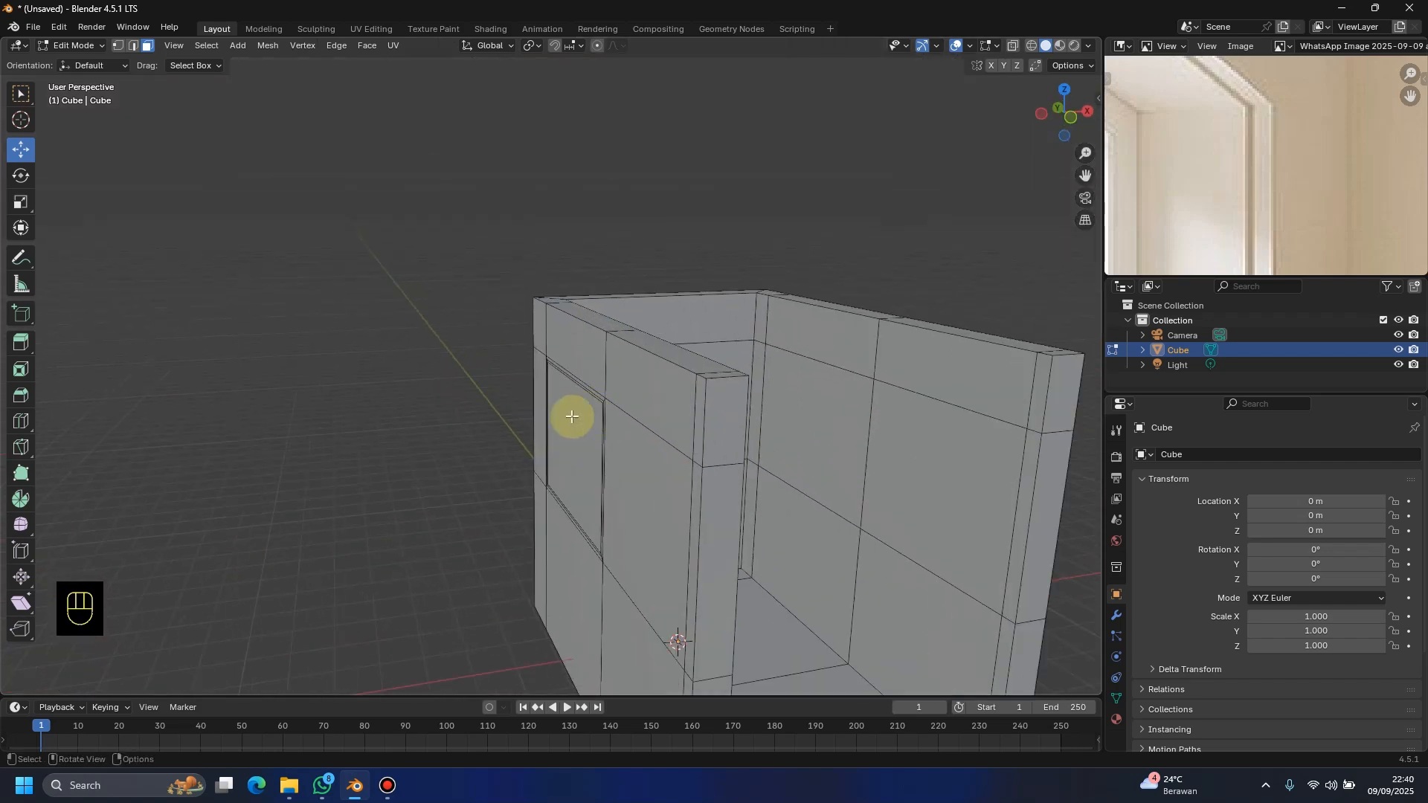
middle_click_drag(568, 415, 700, 454)
middle_click_drag(707, 446, 708, 494)
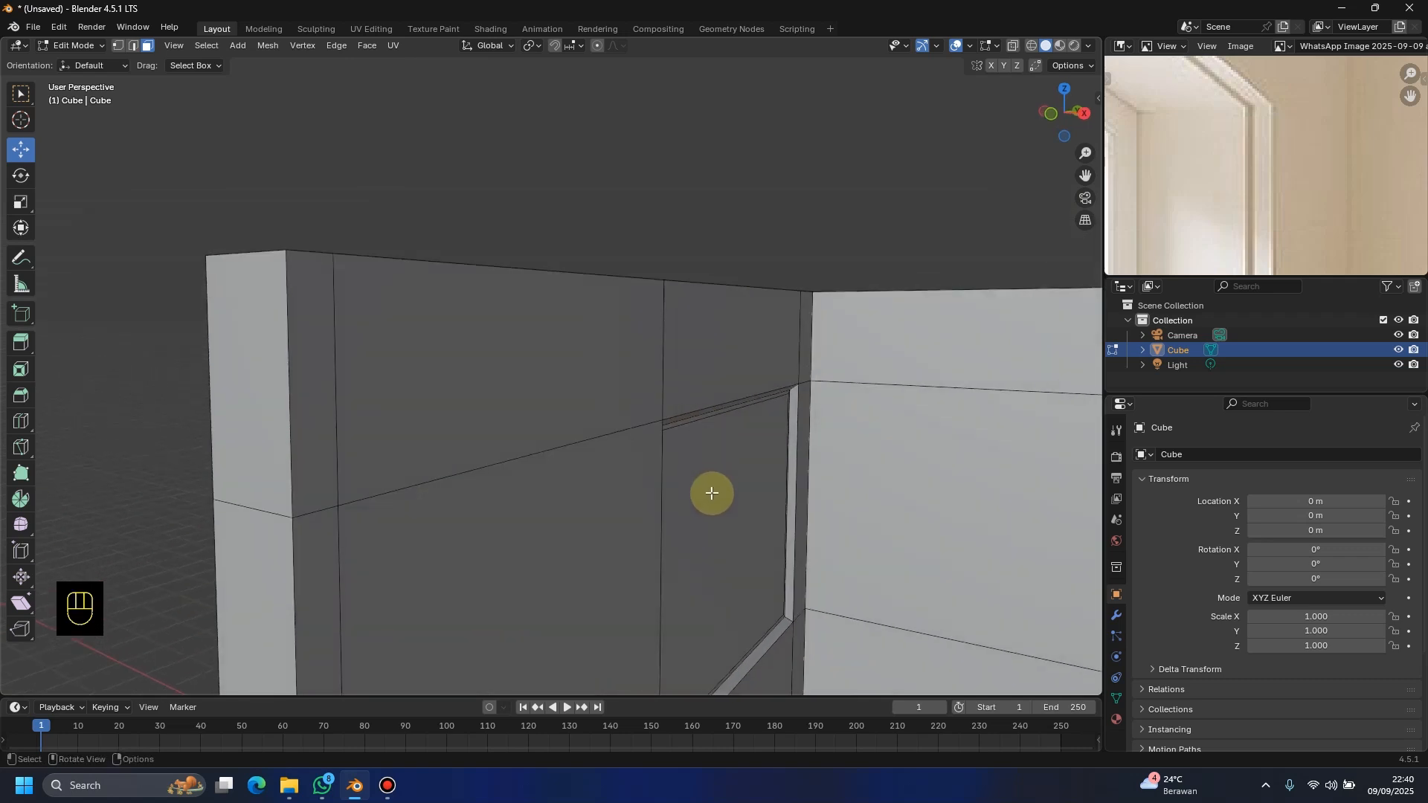
left_click(709, 493)
Step: Extrude the inner window face about 0.445 m through the wall's thickness in front view with X-ray on
key("KP_1")
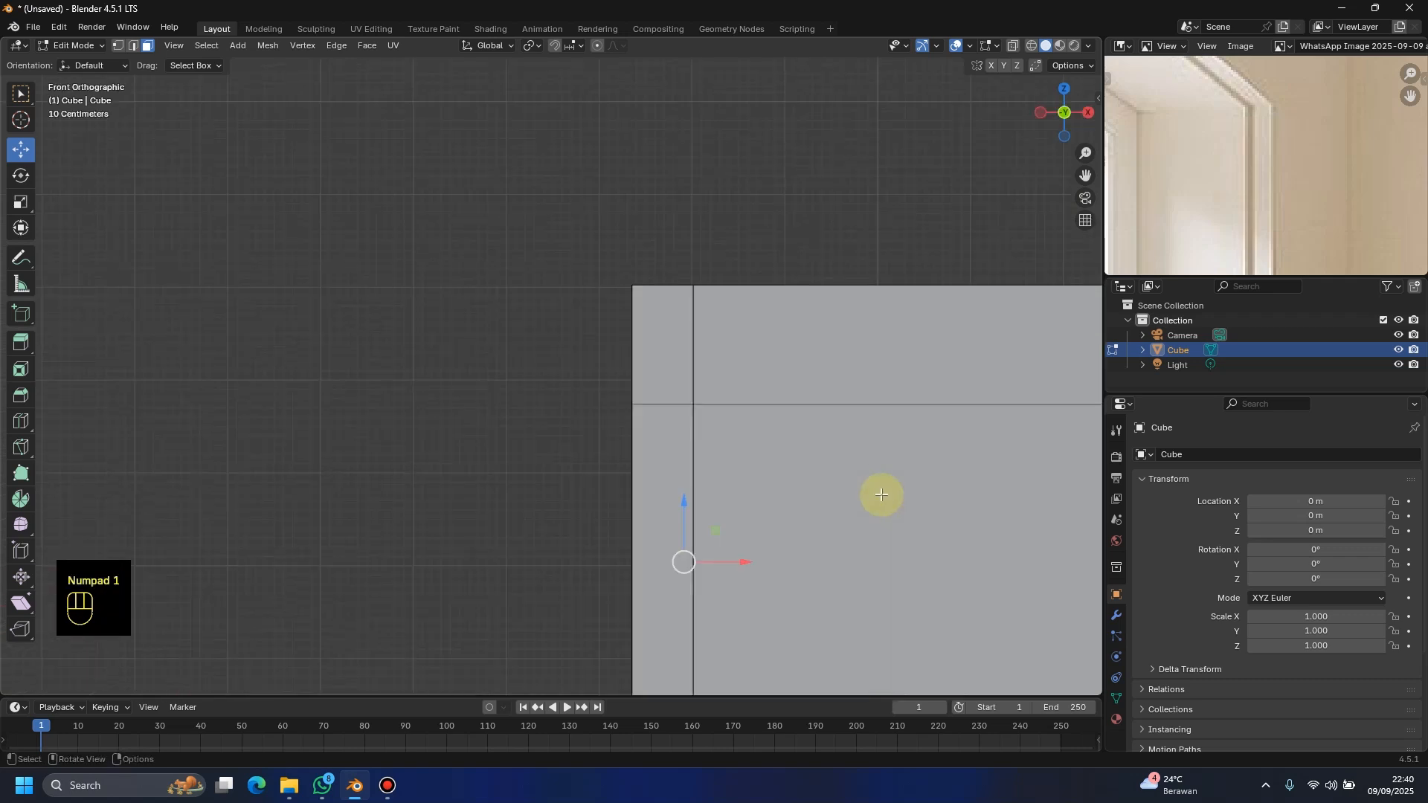
middle_click_drag(814, 355, 678, 271, "shift")
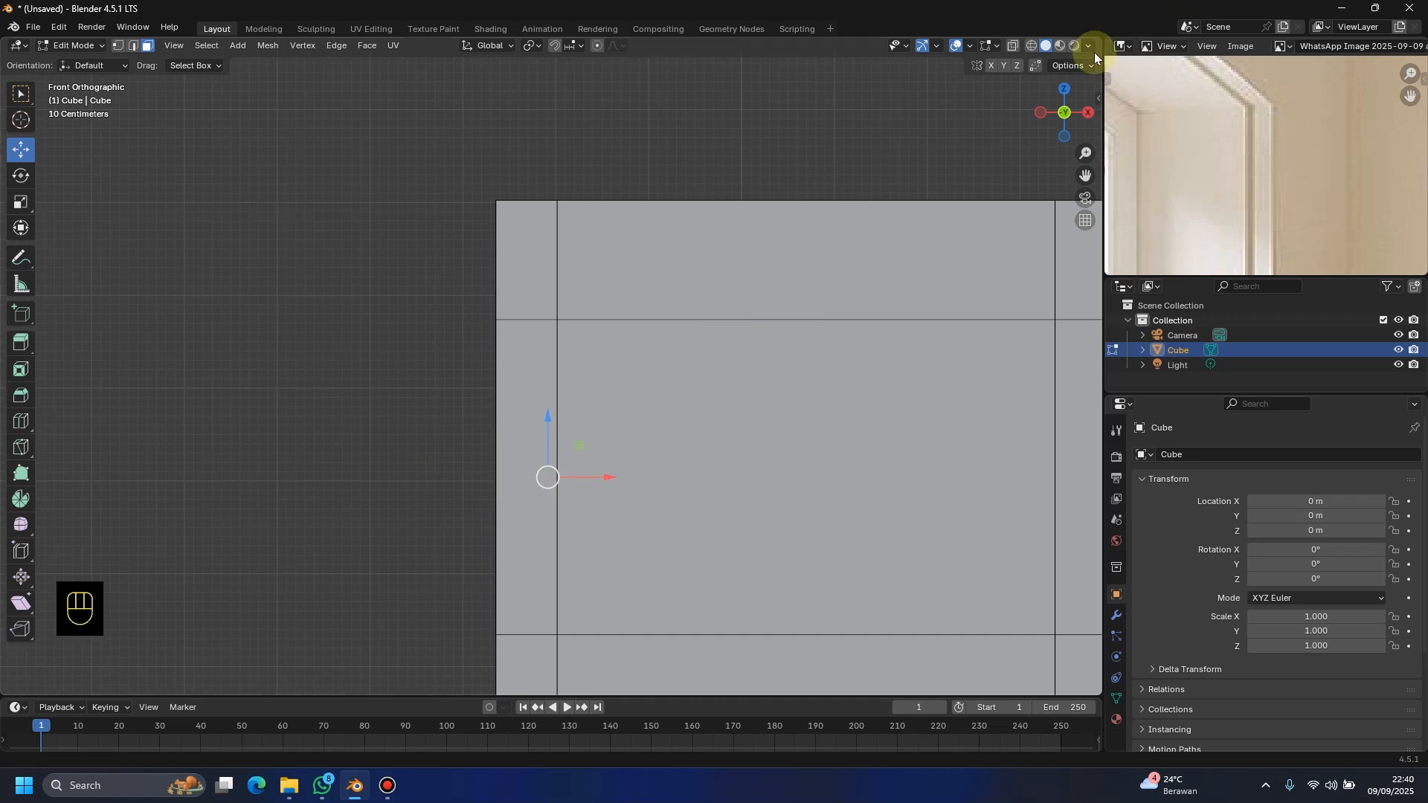
left_click(1015, 46)
scroll(546, 478, "up", 2)
scroll(547, 327, "down", 3, "shift")
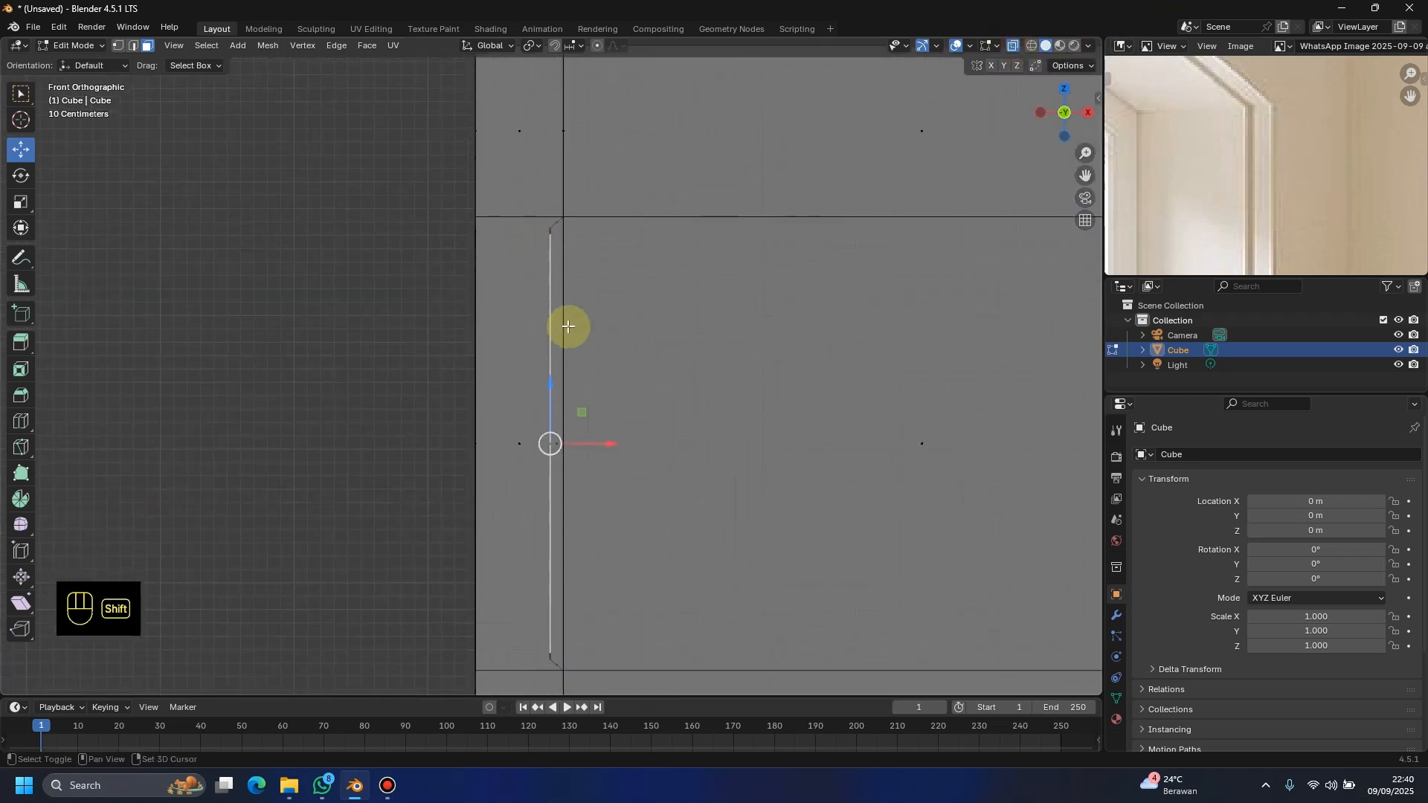
scroll(588, 395, "down", 3, "shift")
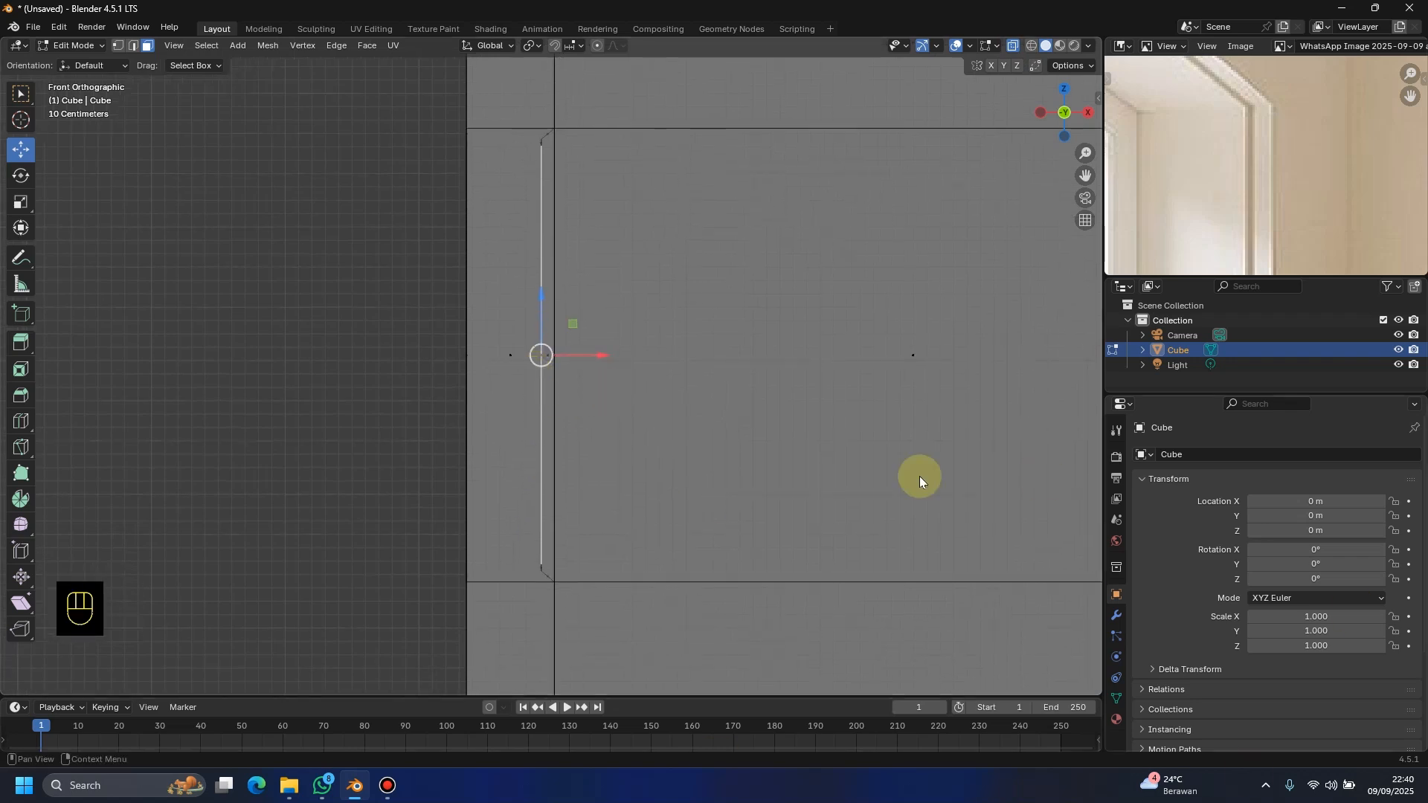
key("e")
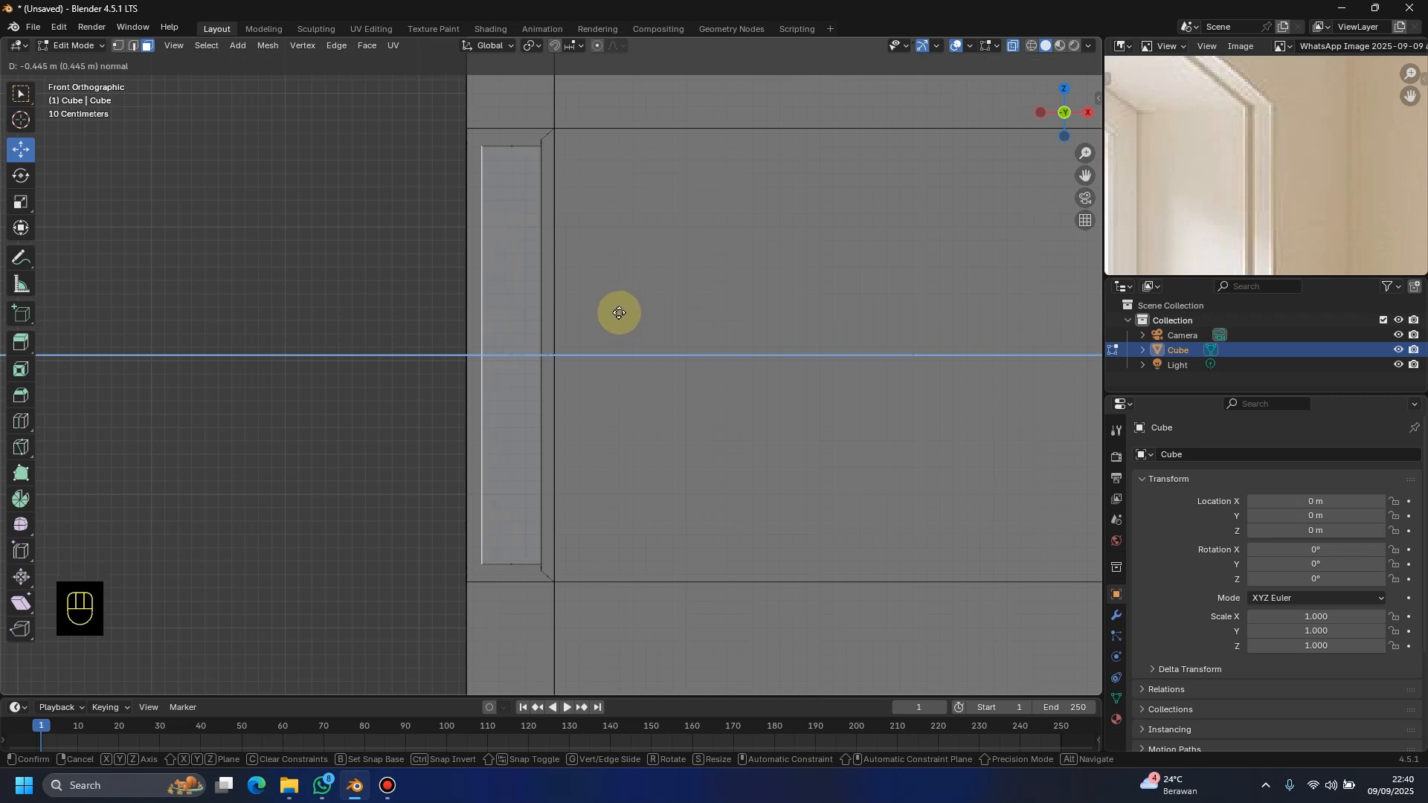
left_click(637, 344)
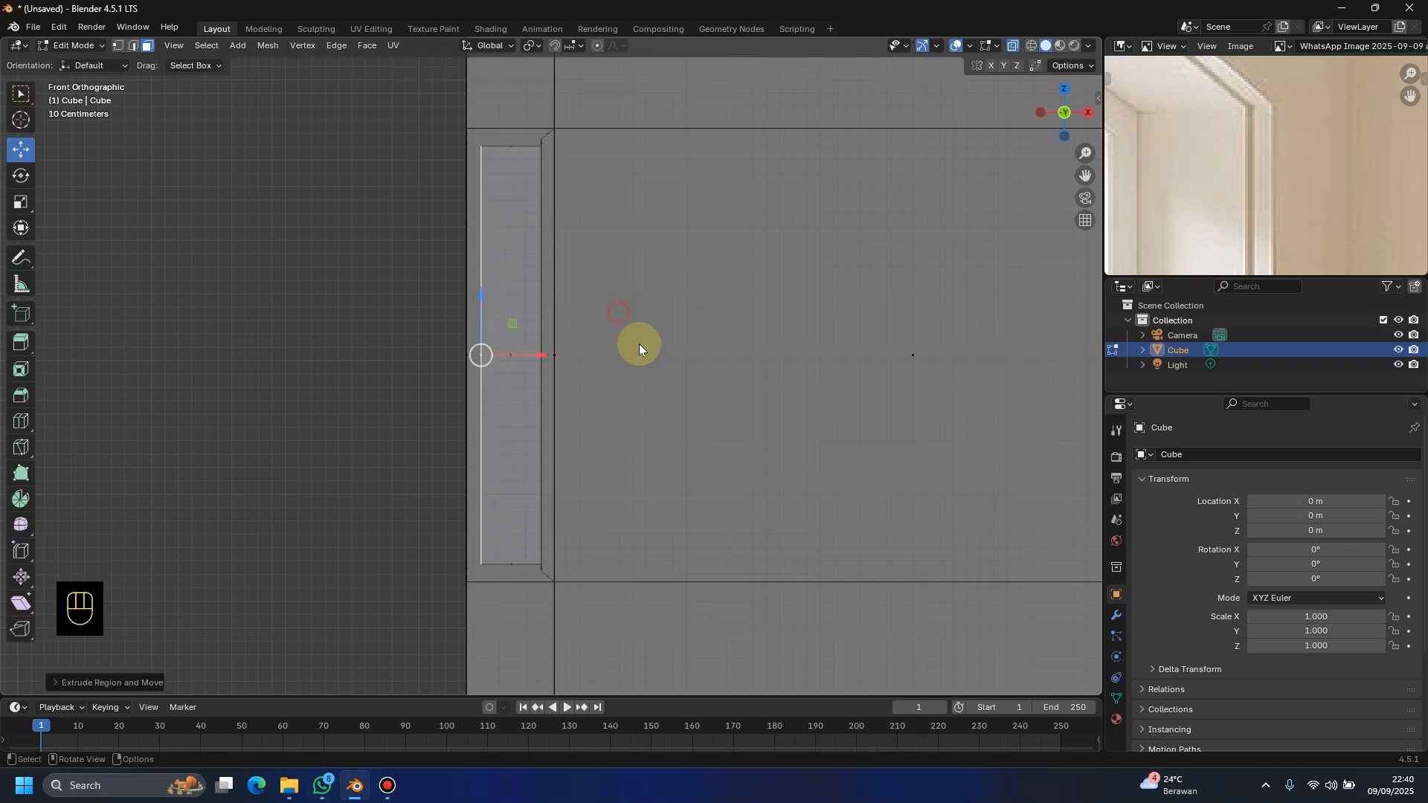
scroll(637, 345, "down", 2)
middle_click_drag(631, 350, 559, 371)
scroll(560, 367, "down", 1)
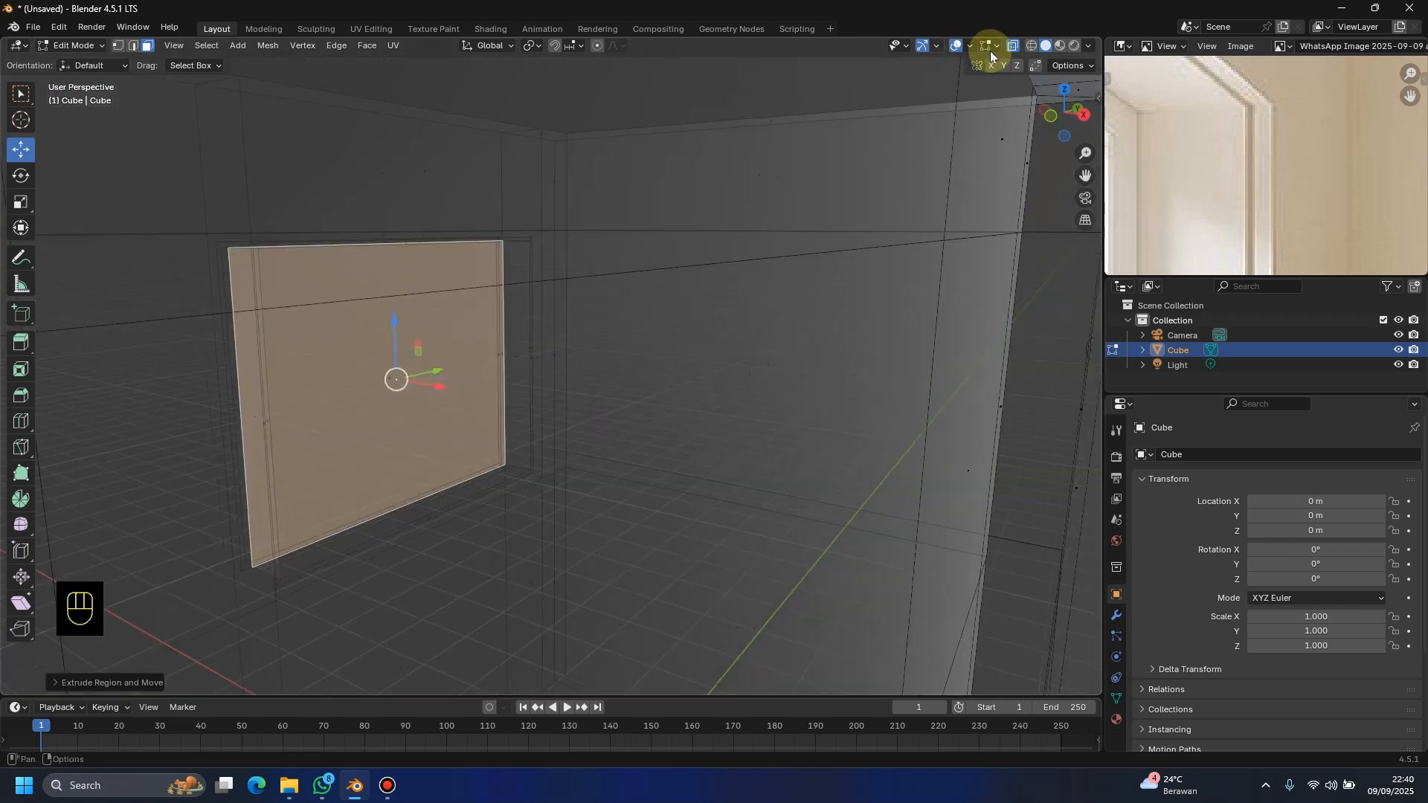
Step: Turn off X-ray and add the outer face of the window opening to the inner face selection
left_click(1012, 46)
middle_click_drag(398, 404, 911, 327)
scroll(625, 451, "down", 4)
scroll(611, 480, "down", 4)
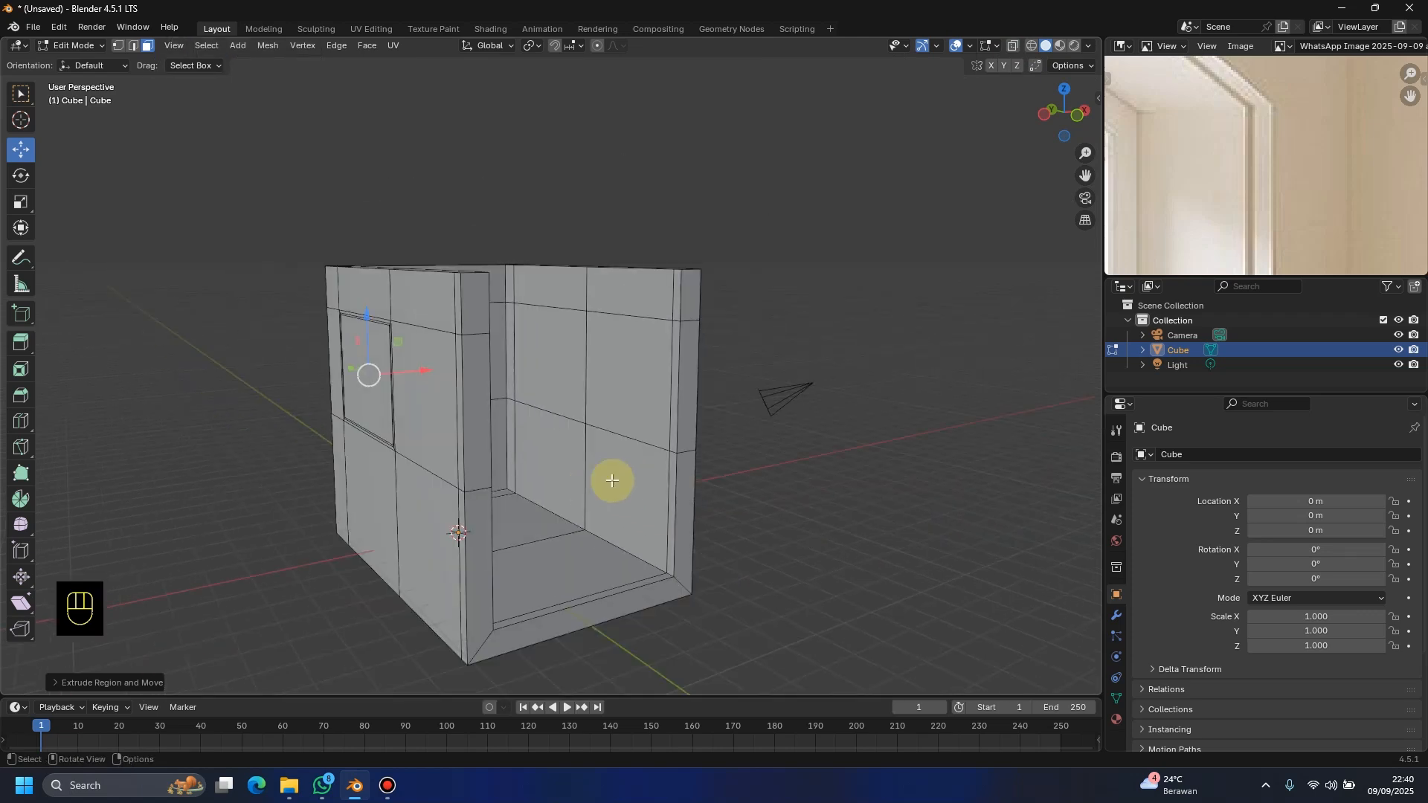
middle_click_drag(610, 480, 748, 487)
scroll(577, 449, "up", 3)
left_click(574, 431, "shift")
middle_click_drag(573, 431, 573, 452)
scroll(626, 386, "up", 2)
middle_click_drag(627, 386, 198, 407)
middle_click_drag(465, 386, 577, 395)
scroll(544, 409, "down", 3)
key("ctrl+KP_3")
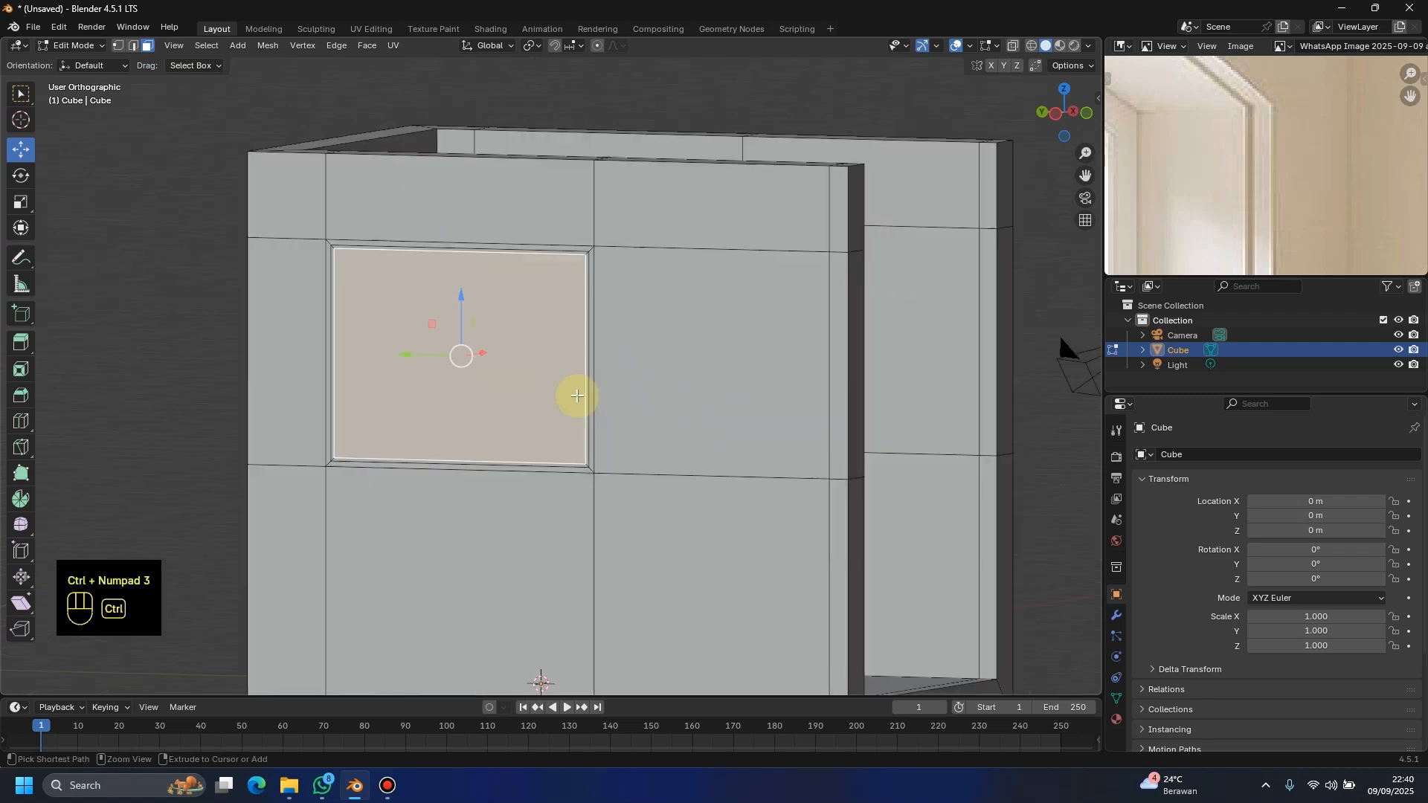
Step: Examine the selected window faces from the outer side view and from inside the room to check the recess depth
left_click(1014, 46)
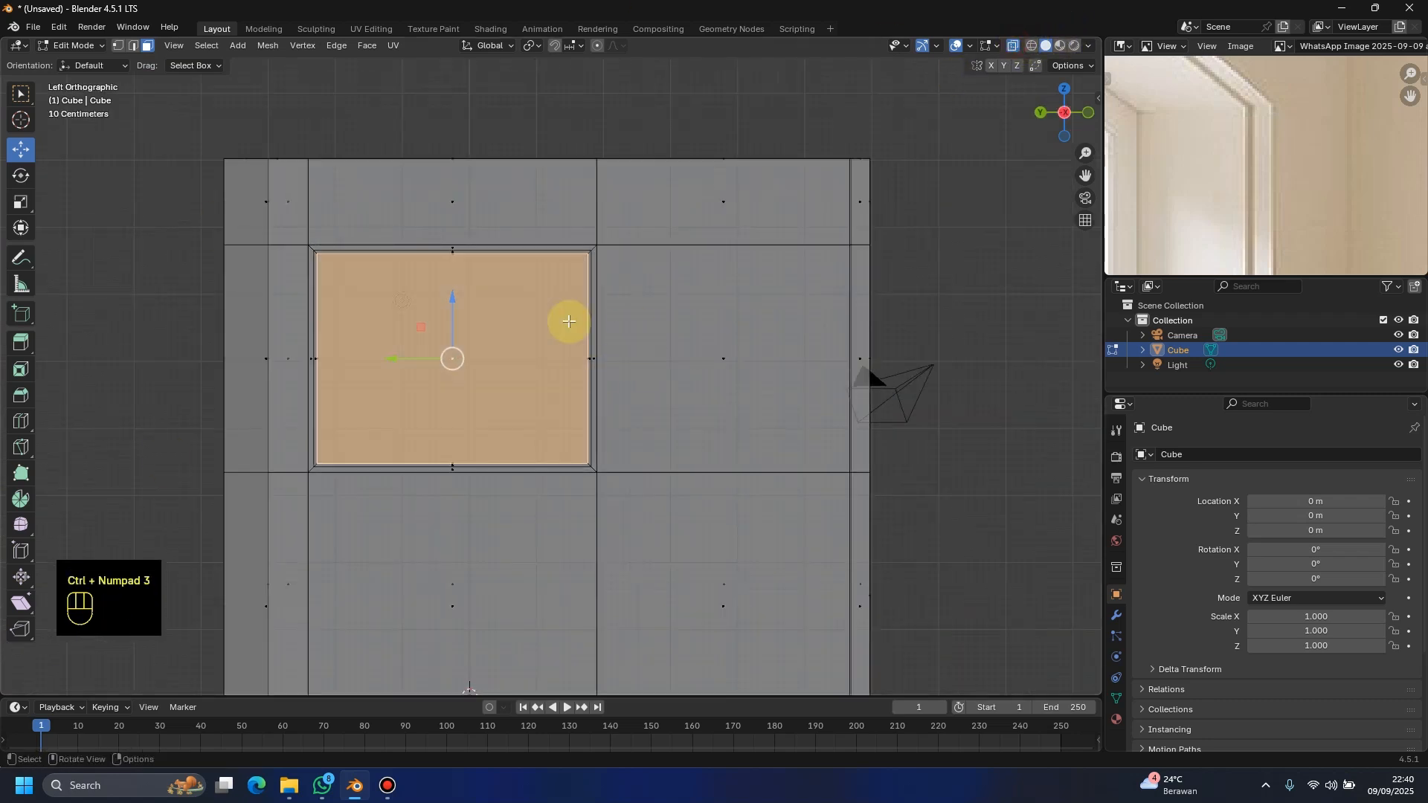
left_click(1013, 45)
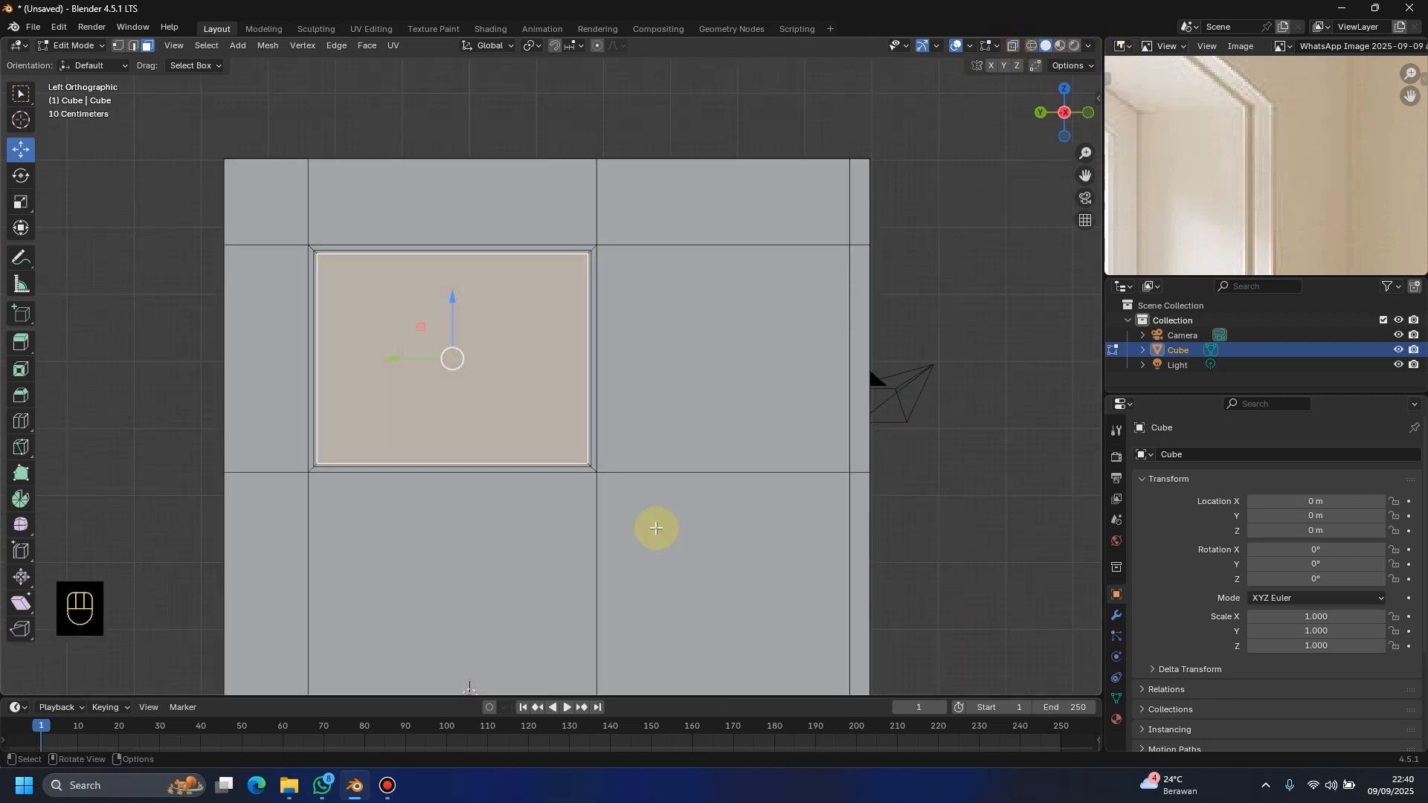
middle_click_drag(653, 526, 773, 406)
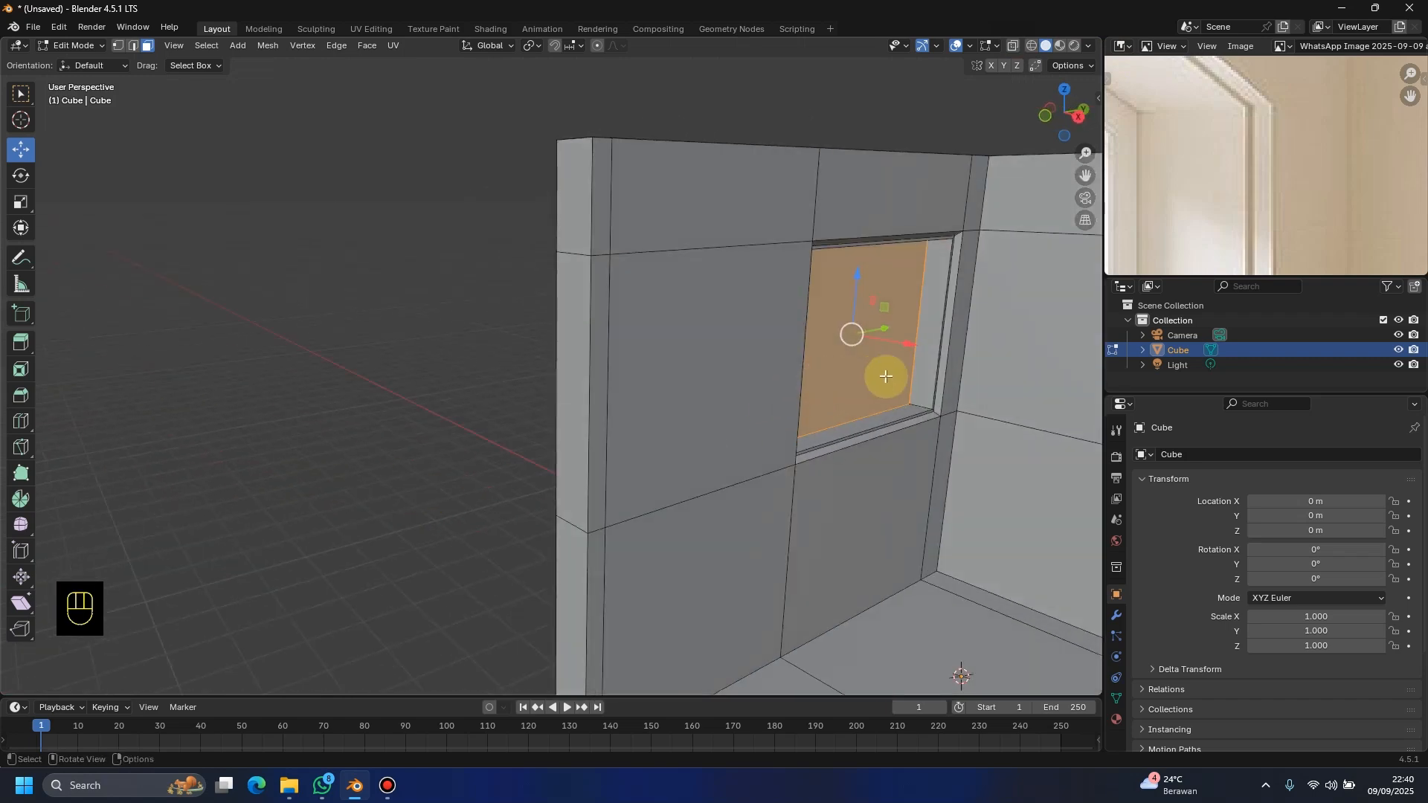
middle_click_drag(886, 377, 783, 399)
scroll(819, 377, "up", 1)
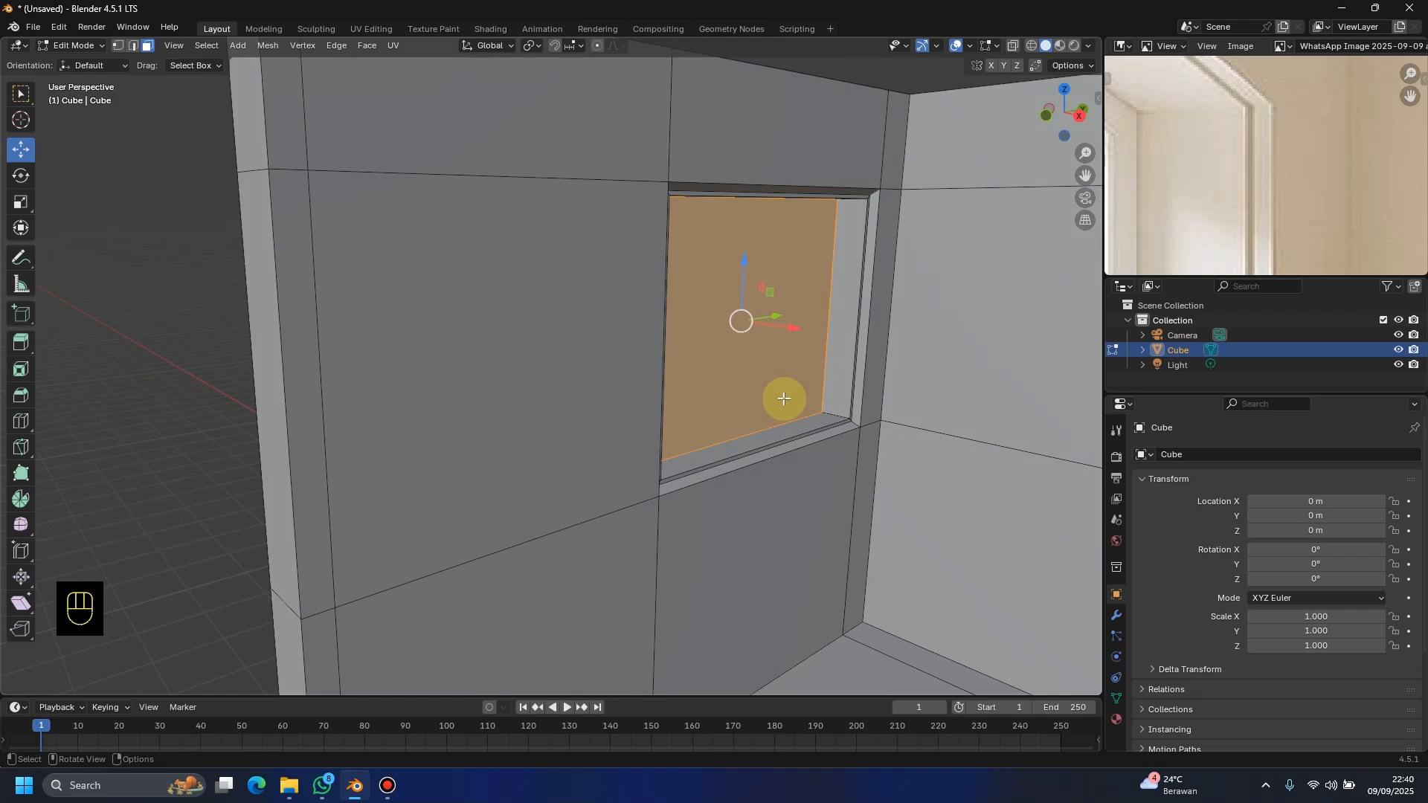
scroll(779, 390, "down", 3)
middle_click_drag(779, 390, 729, 386)
middle_click_drag(686, 463, 717, 521, "shift")
middle_click_drag(680, 478, 743, 476)
scroll(615, 468, "up", 3)
middle_click_drag(610, 476, 453, 432, "shift")
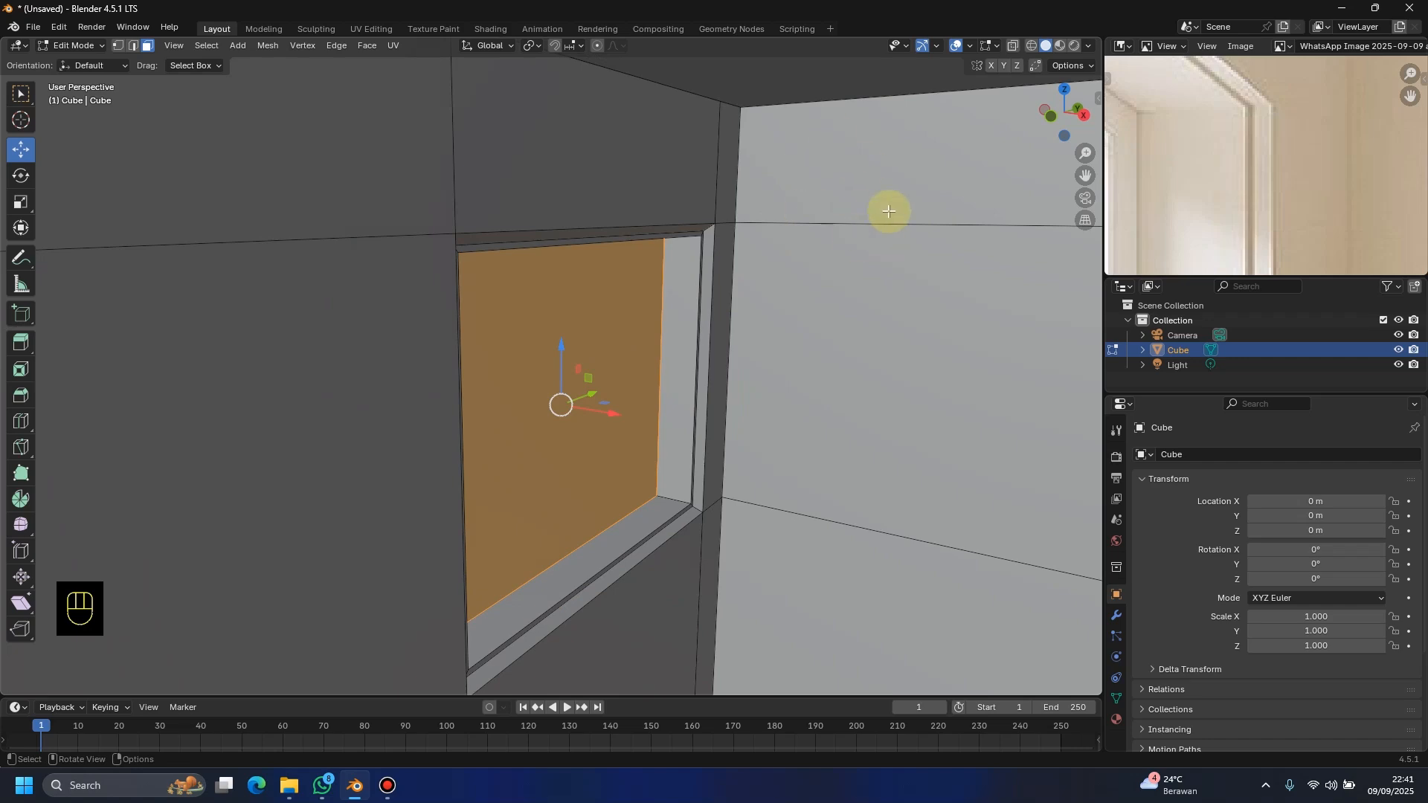
scroll(889, 211, "down", 3)
middle_click_drag(852, 230, 625, 385)
Step: Separate the selected window faces from the wall mesh into a new object
left_click(958, 409, "shift")
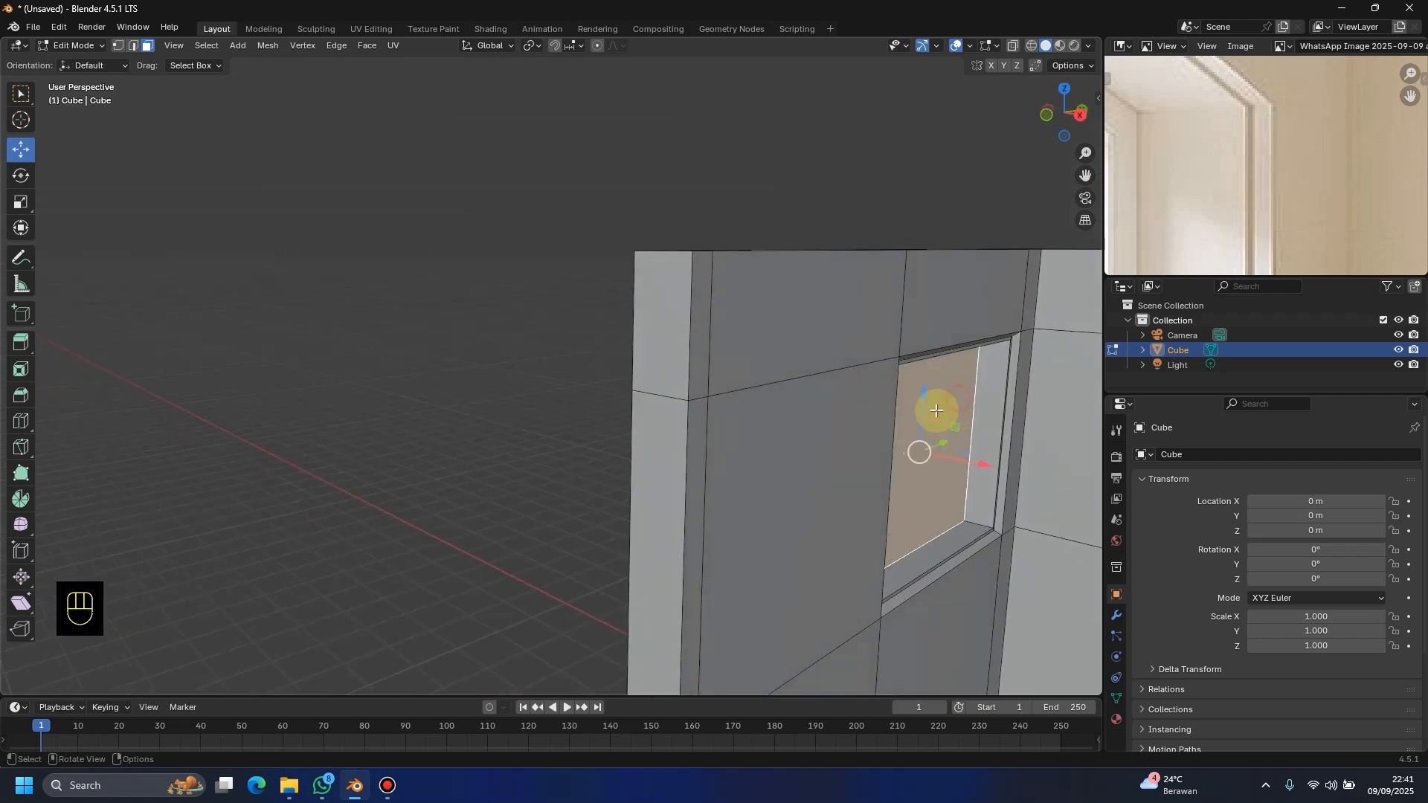
middle_click_drag(937, 410, 702, 414)
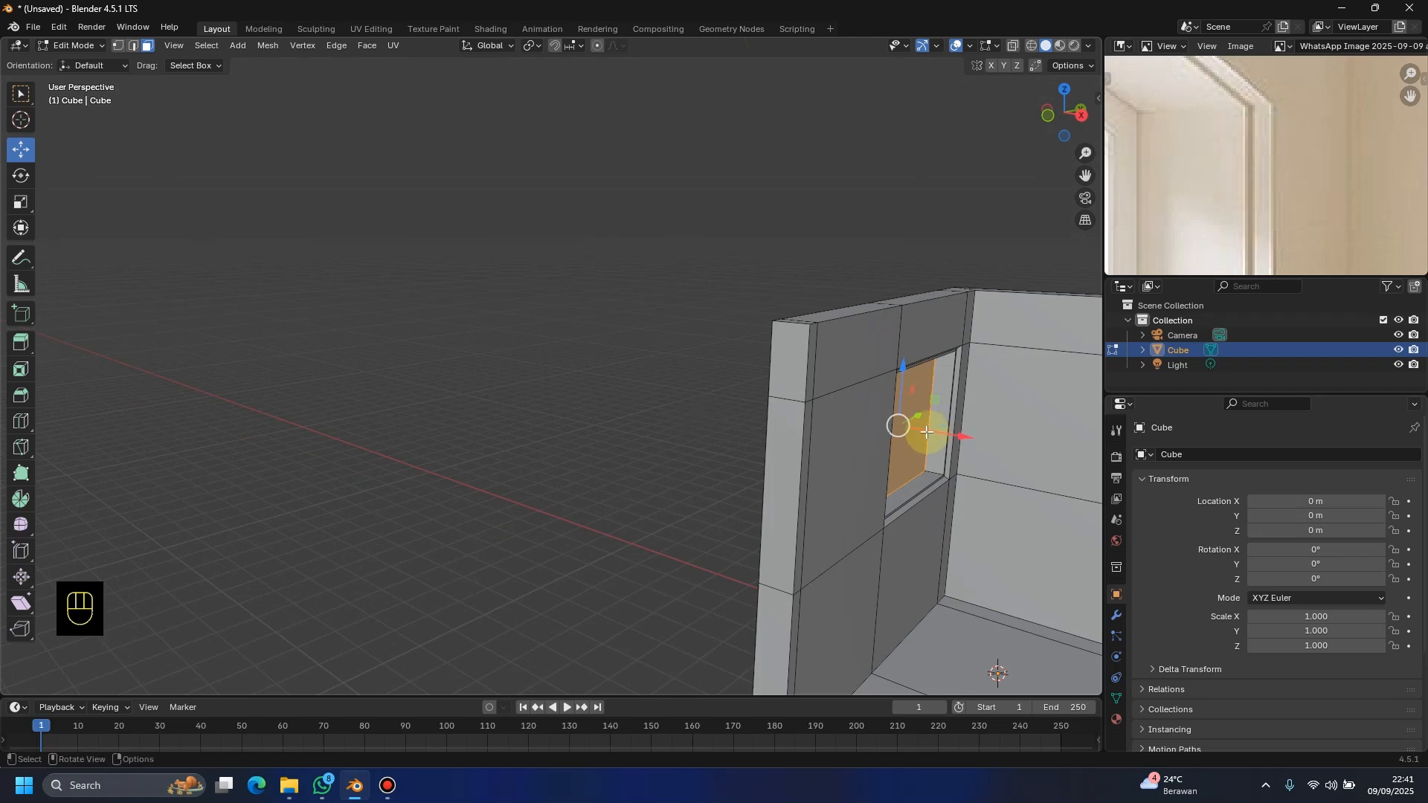
middle_click_drag(927, 432, 616, 386)
key("p")
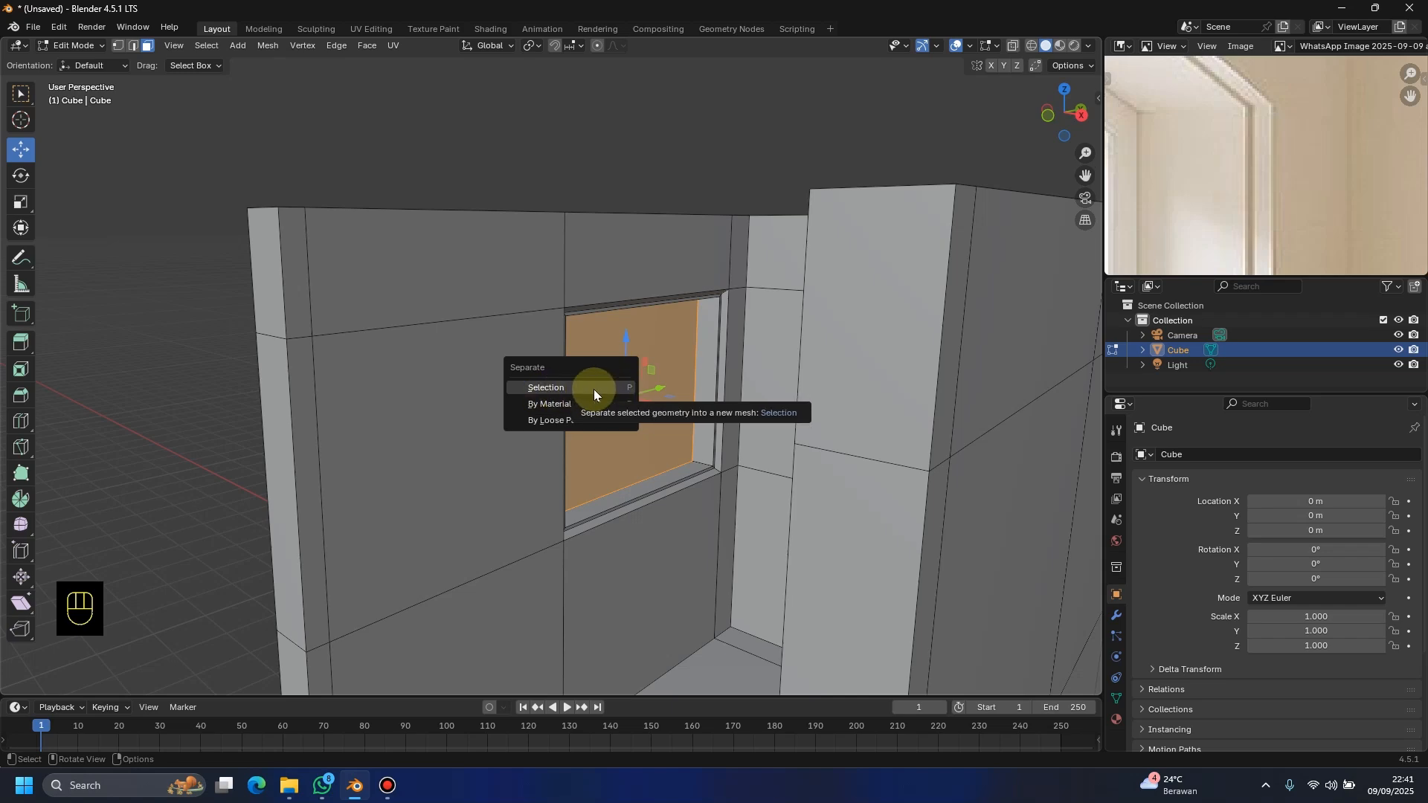
left_click(594, 388)
middle_click_drag(609, 389, 790, 375)
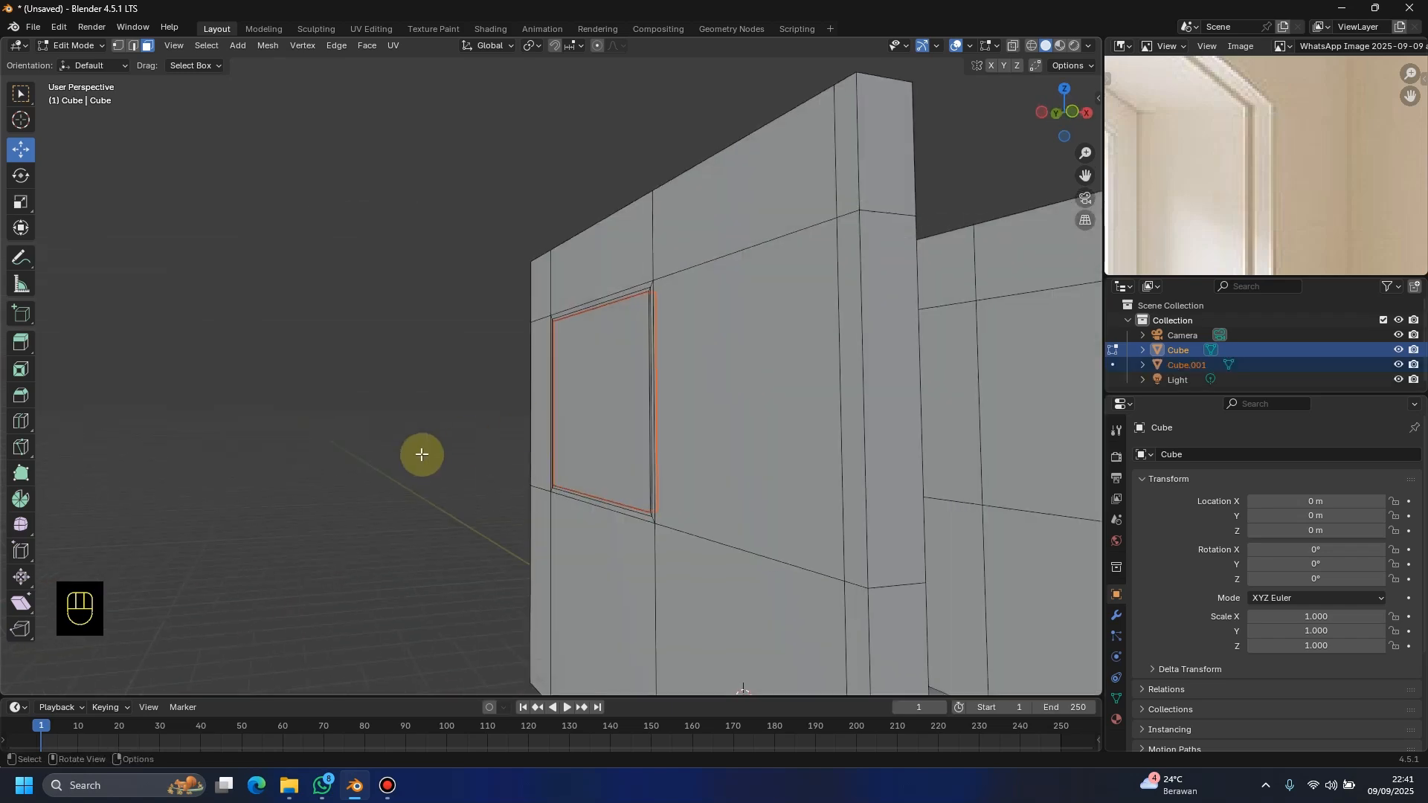
scroll(419, 453, "down", 3)
Step: Enlarge the Outliner area and rename the wall object Cube as Dinding
left_click(437, 504)
middle_click_drag(419, 453, 583, 408)
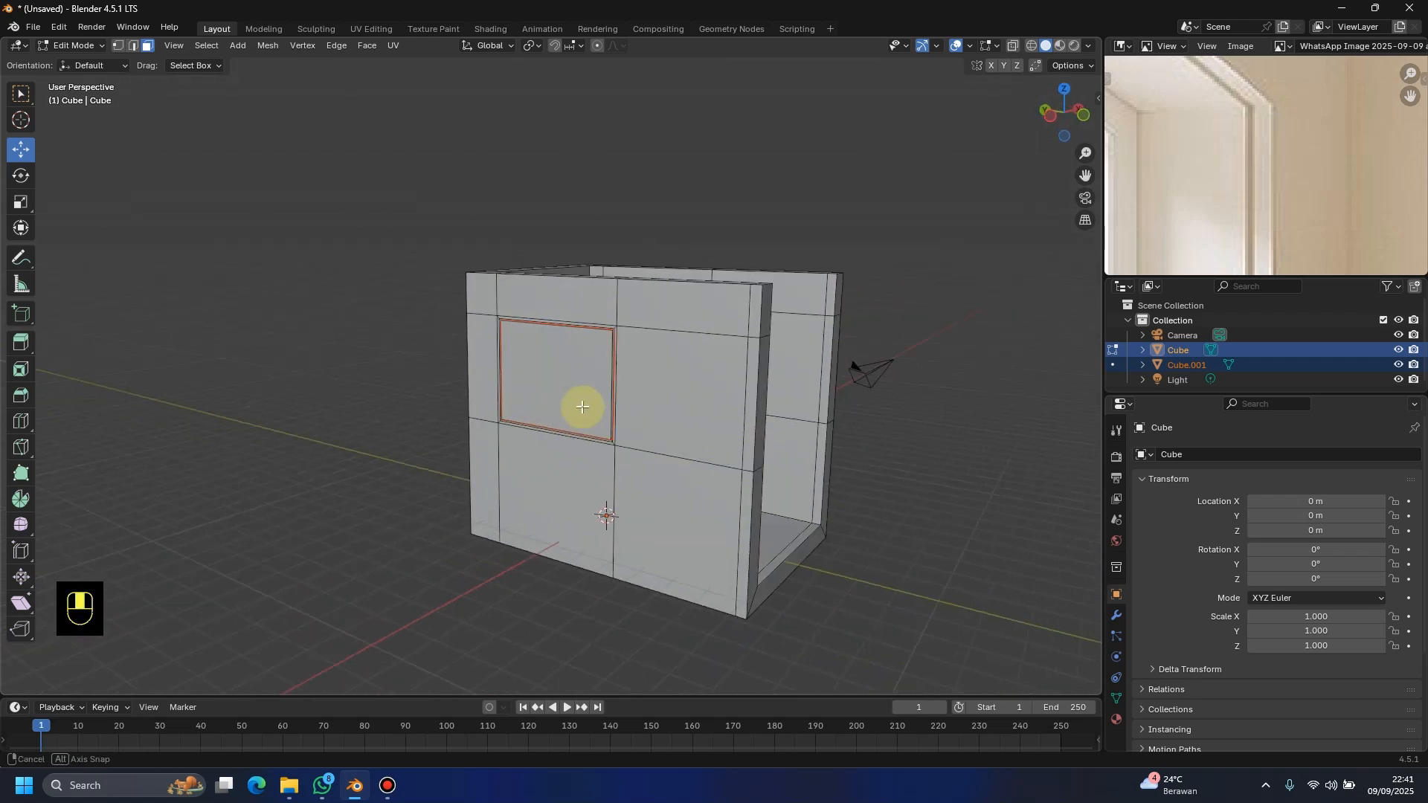
scroll(583, 408, "up", 2)
left_click_drag(1254, 392, 1254, 446)
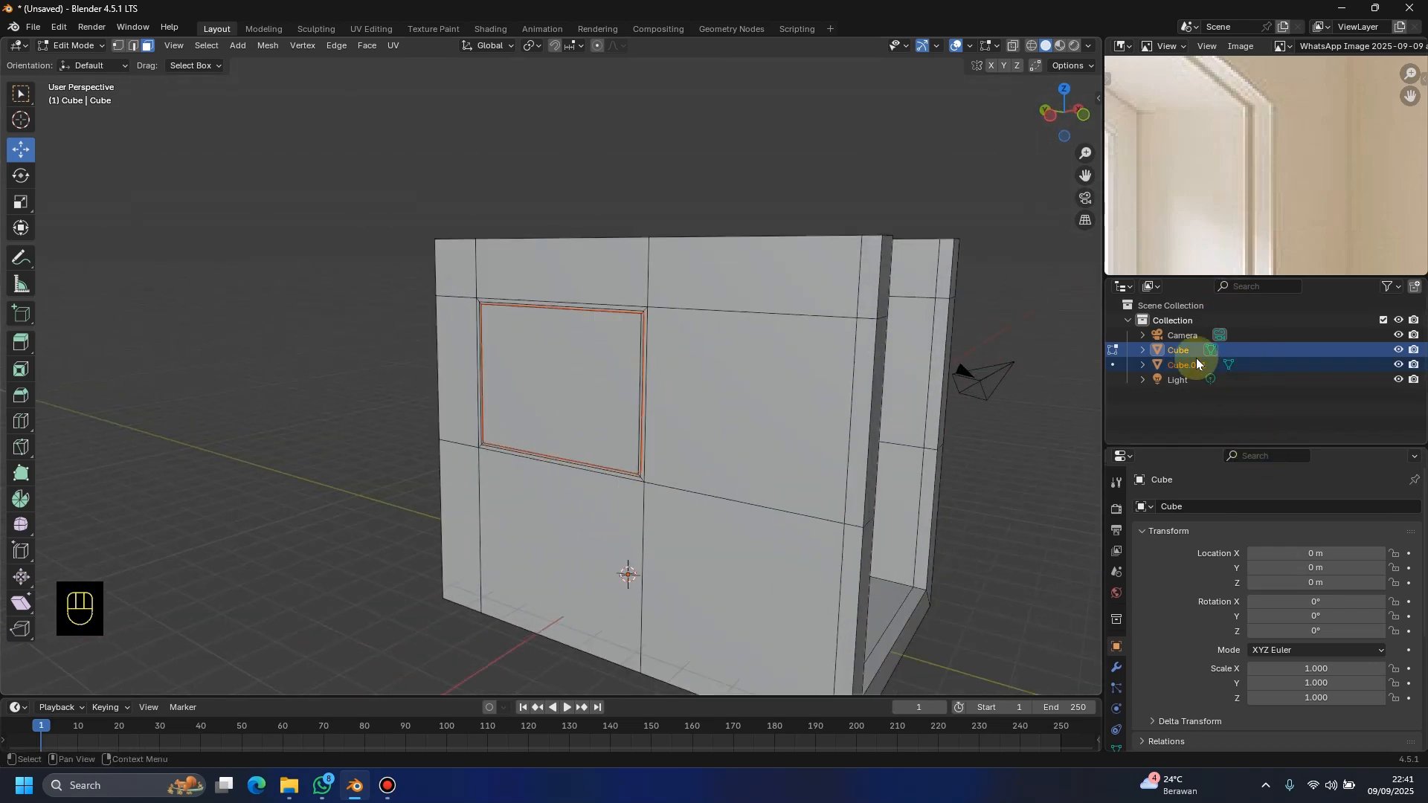
double_click(1180, 349)
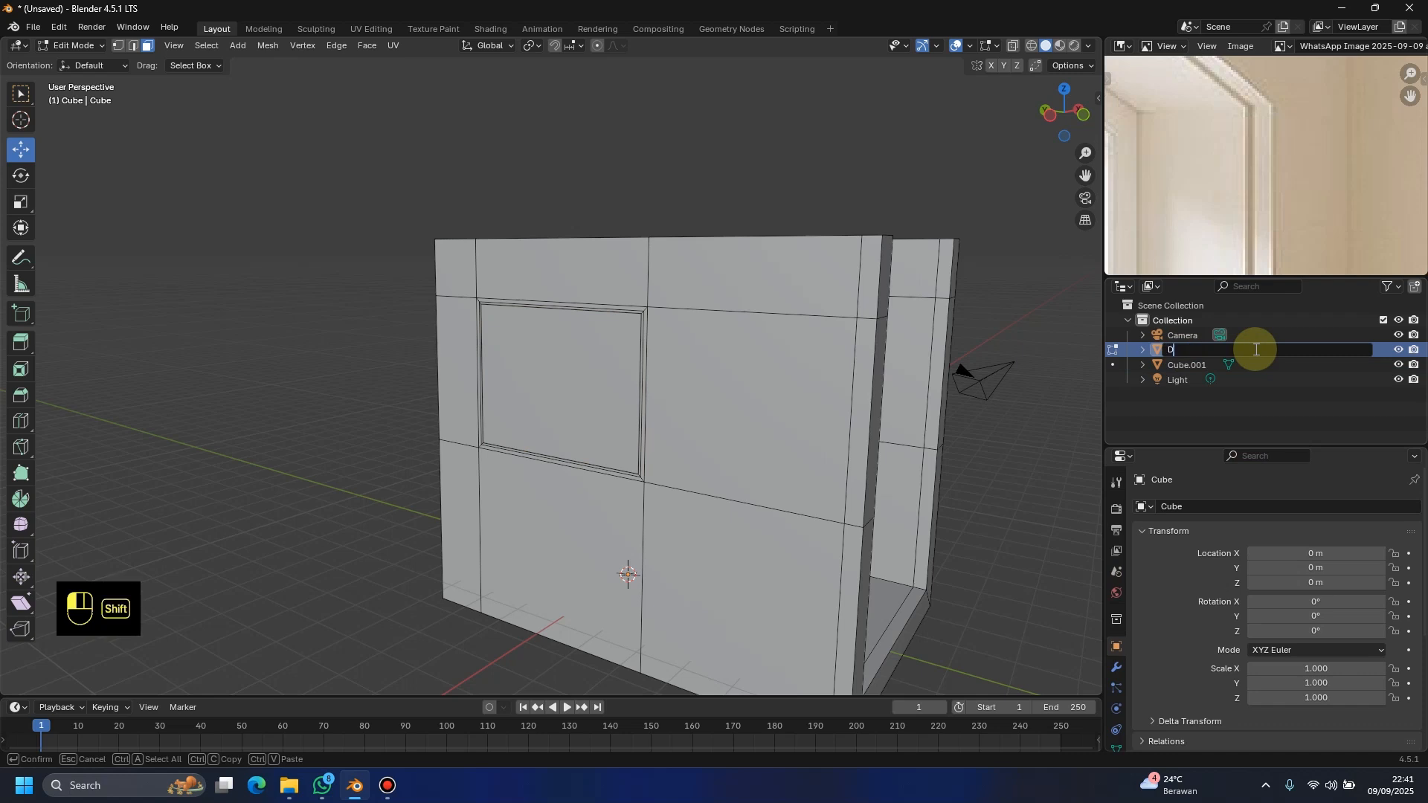
key("Return")
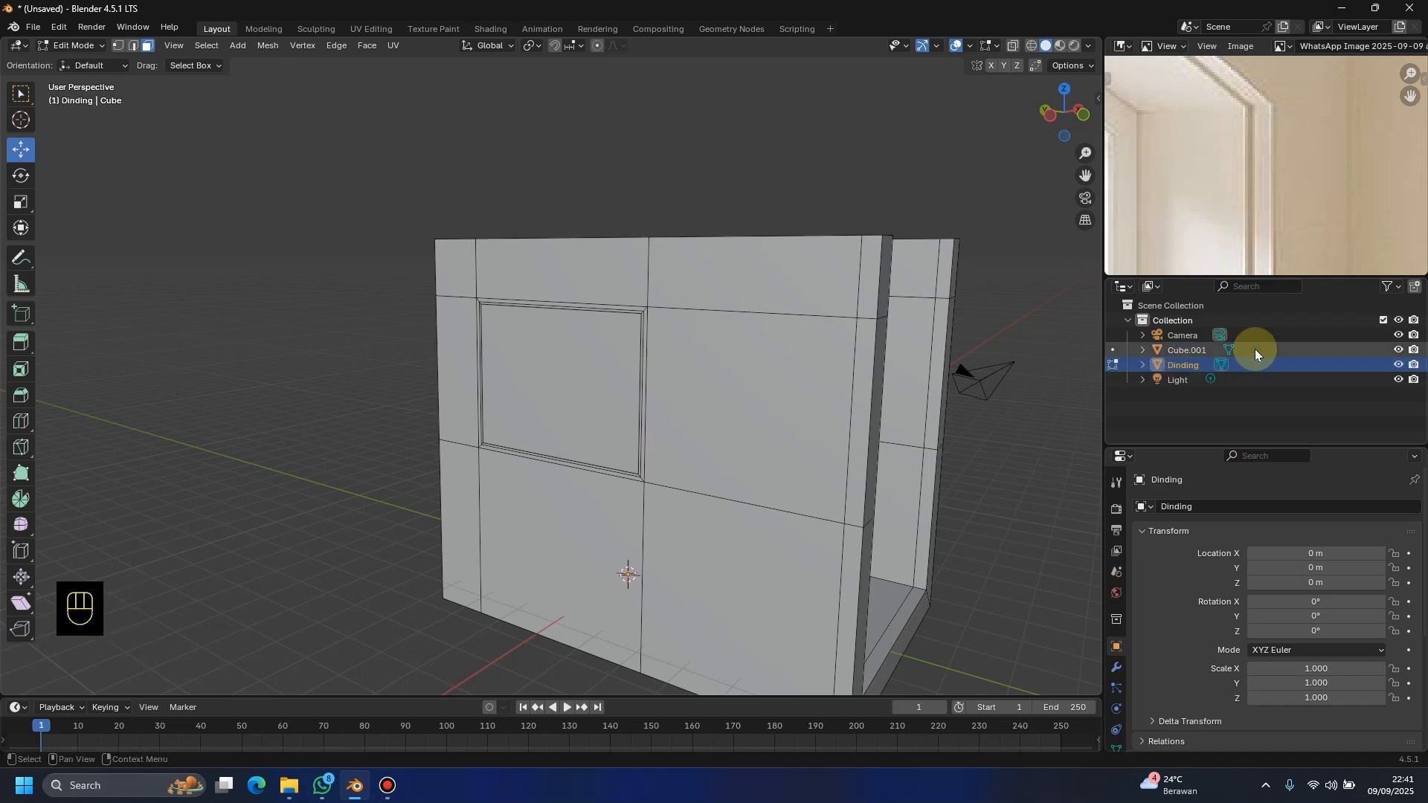
Step: Rename the separated window object Cube.001 as Bingkai jendela
left_click(1190, 350)
double_click(1190, 349)
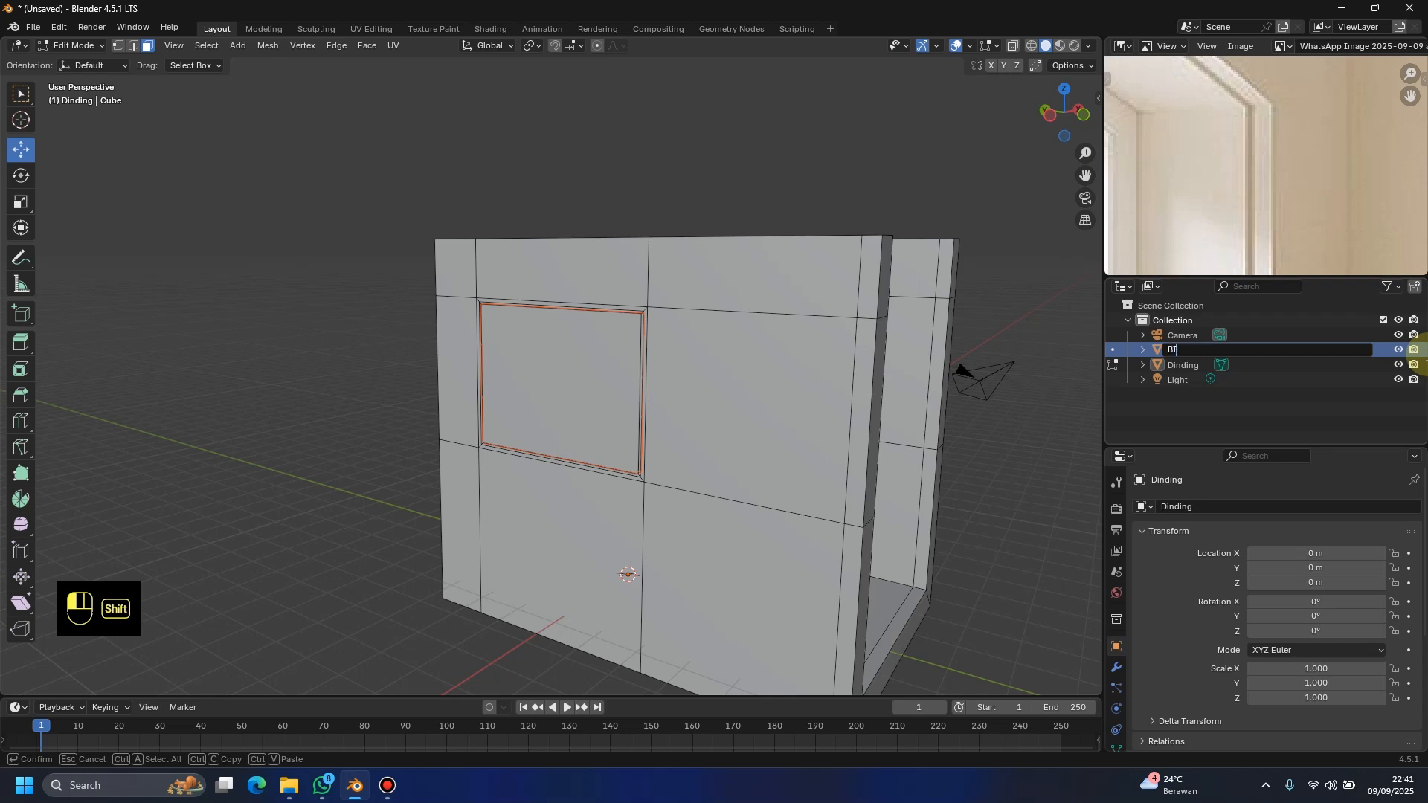
type("BIngkai")
key("BackSpace")
key("BackSpace")
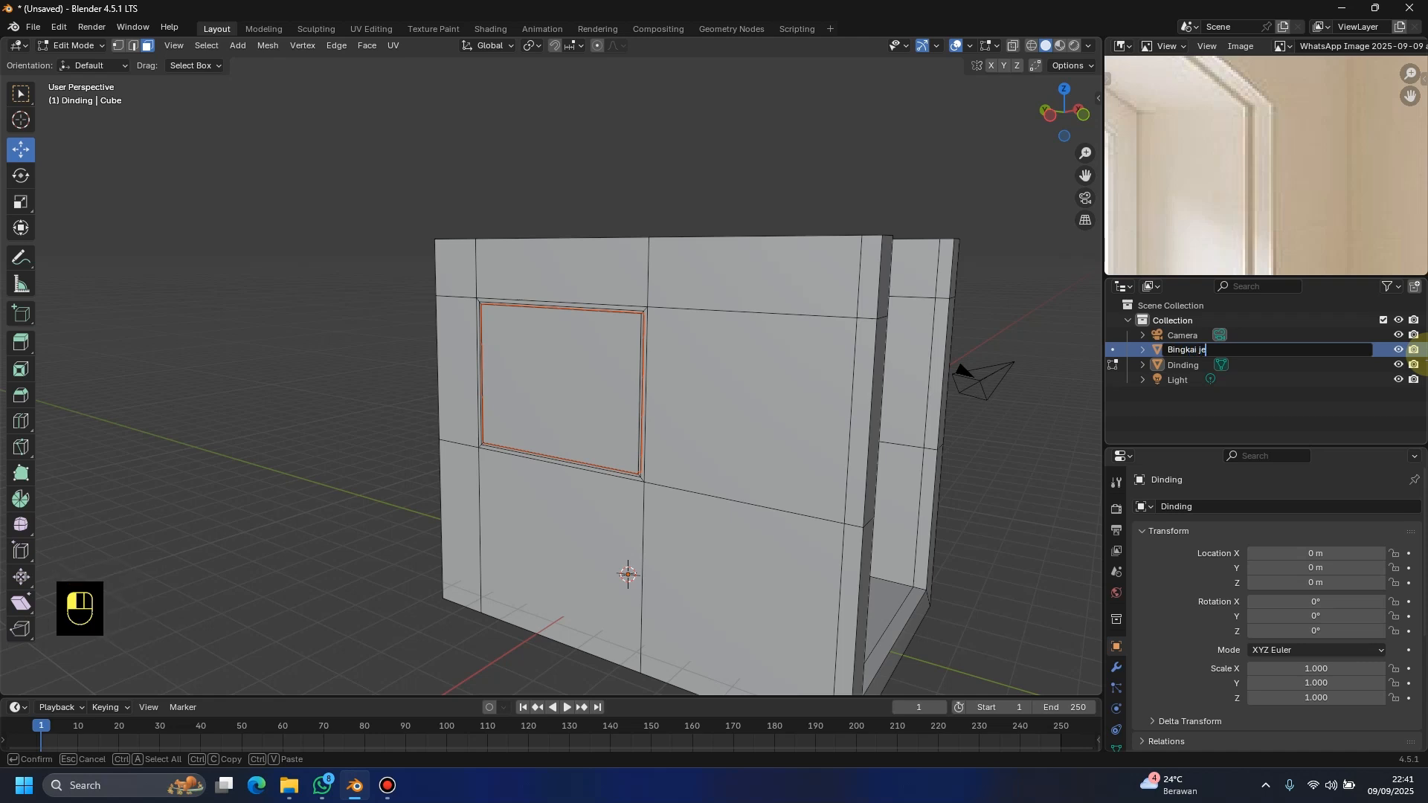
type("ndela")
key("Return")
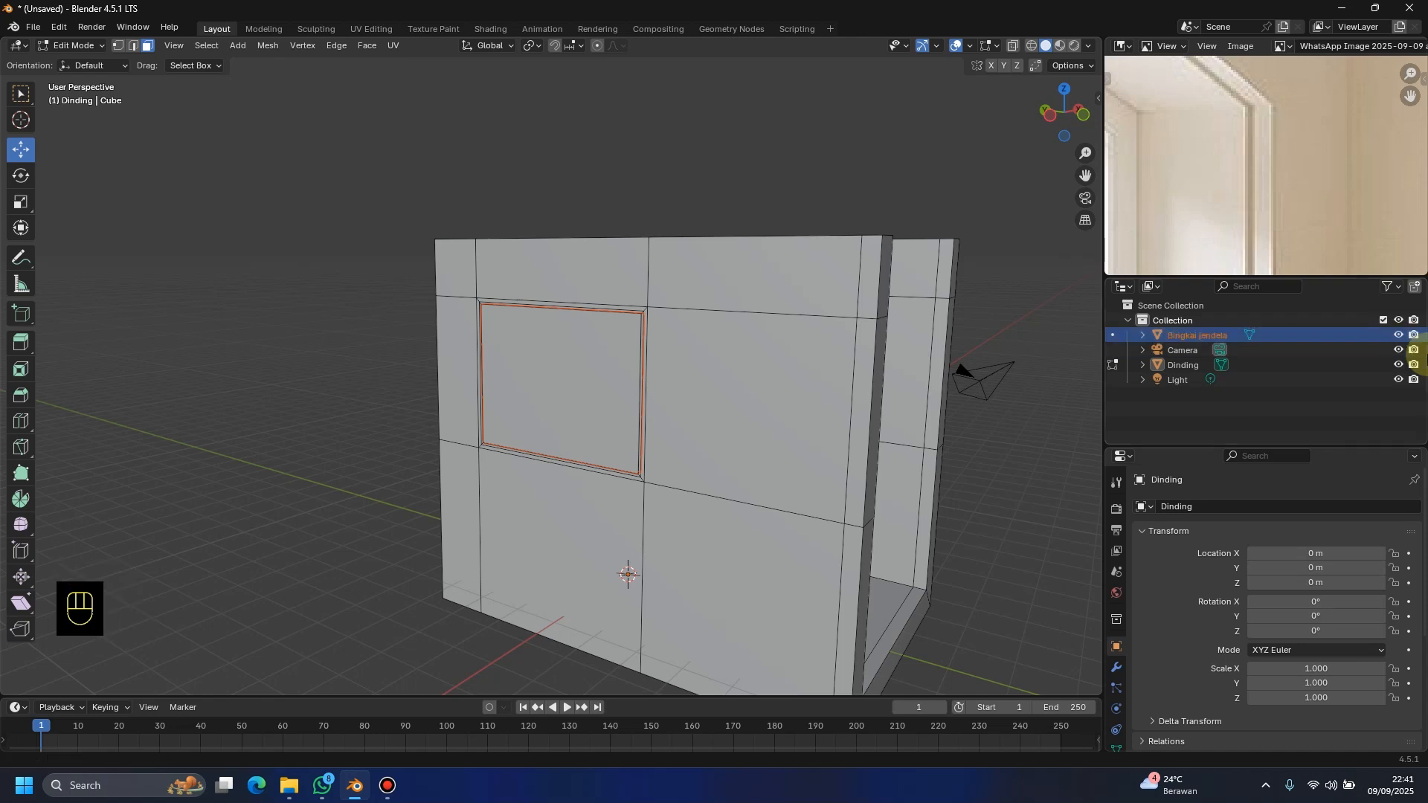
Step: Return to Object Mode and hide the Bingkai jendela object in the viewport
middle_click_drag(663, 399, 663, 398)
scroll(662, 399, "down", 8)
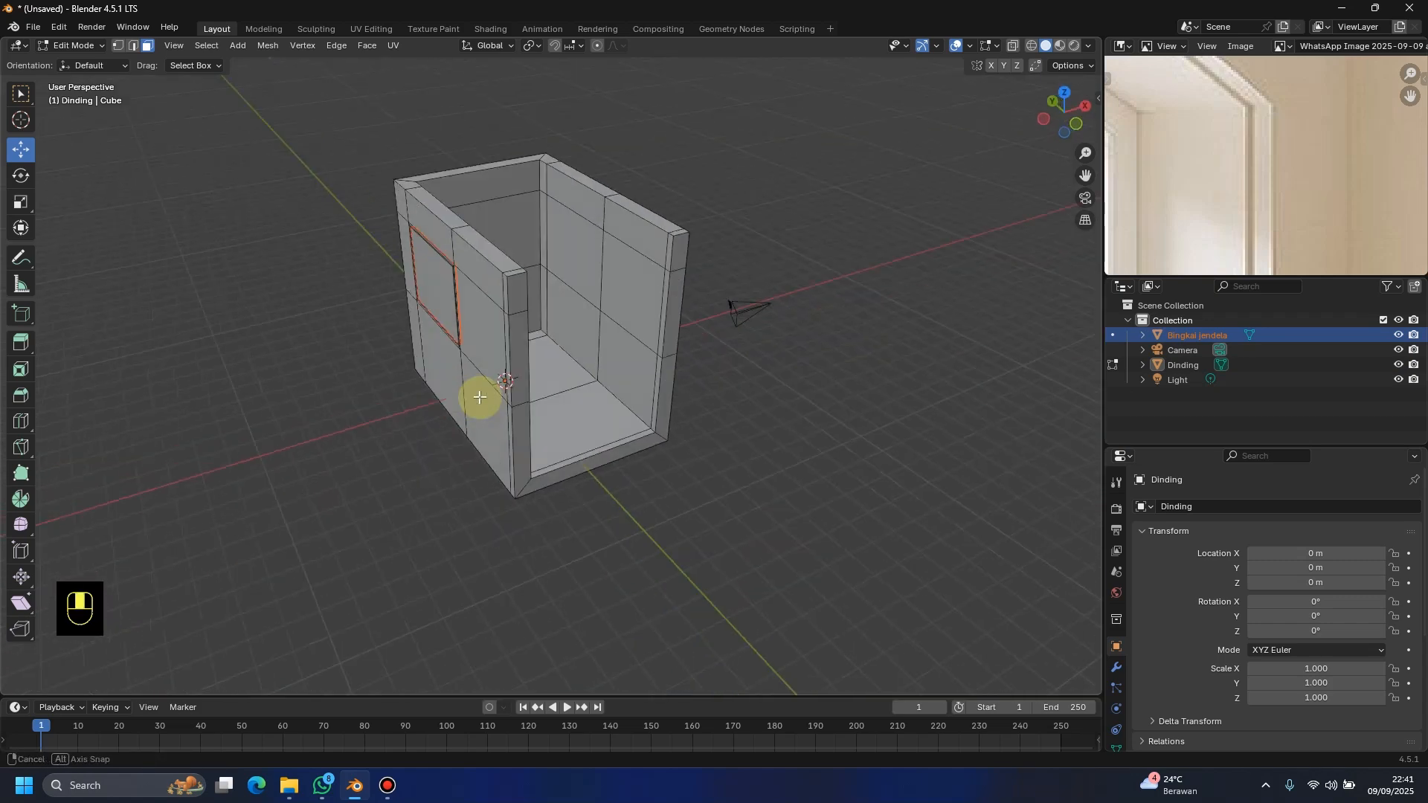
key("Tab")
middle_click_drag(491, 395, 519, 375)
scroll(533, 380, "up", 2)
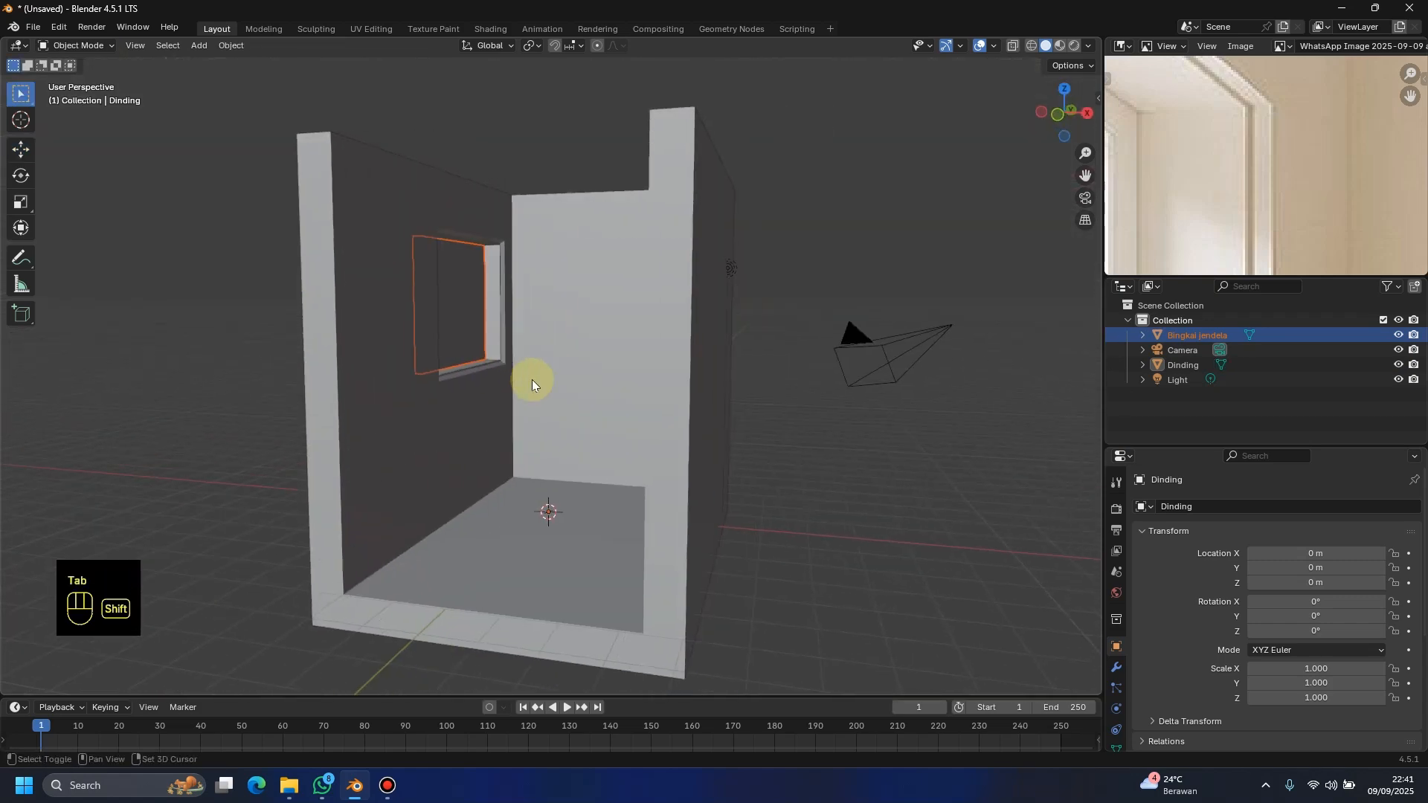
left_click(1398, 335)
middle_click_drag(343, 309, 905, 402)
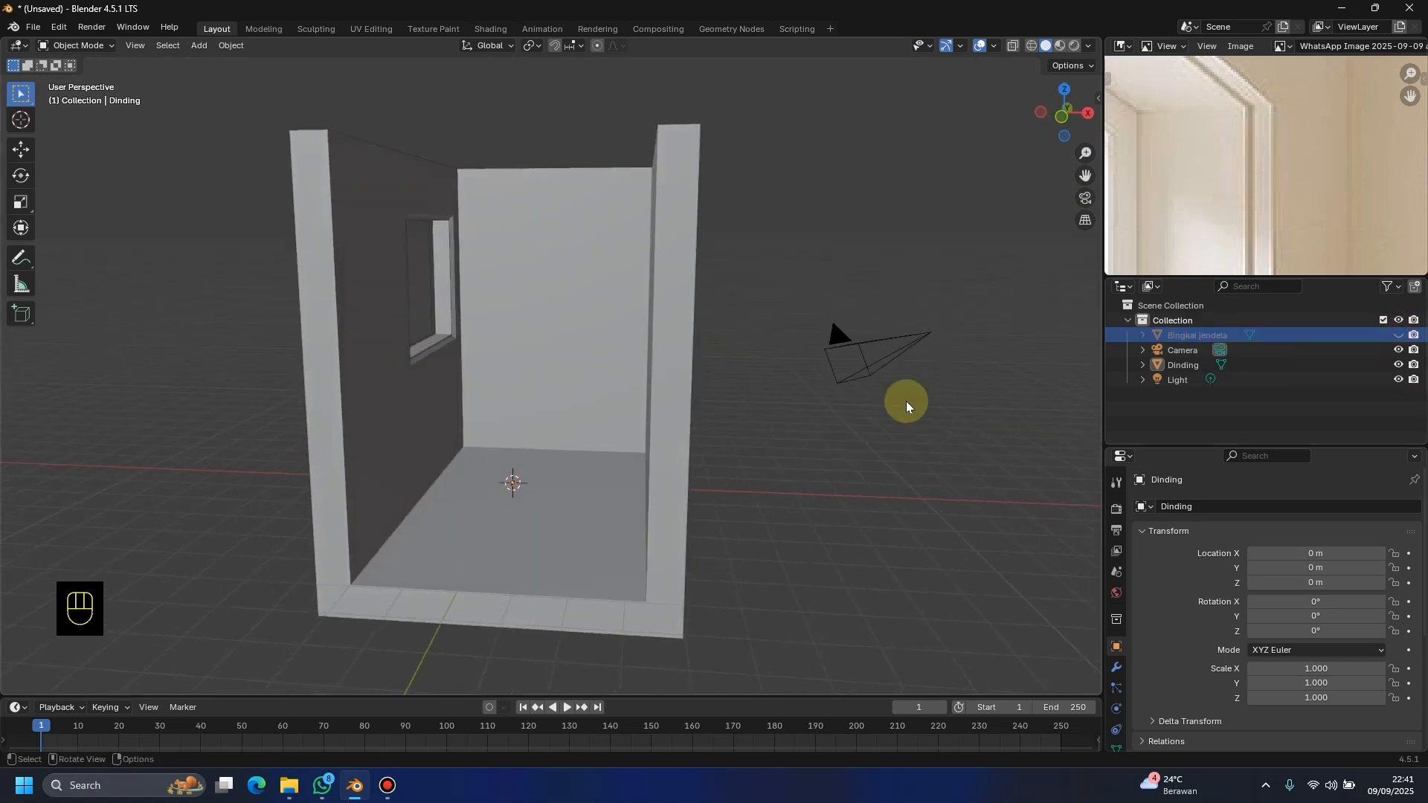
Step: Edit the Dinding mesh in edge select mode and fill the gap between the two outer sill edges of the window opening
left_click(1182, 365)
scroll(503, 408, "up", 6)
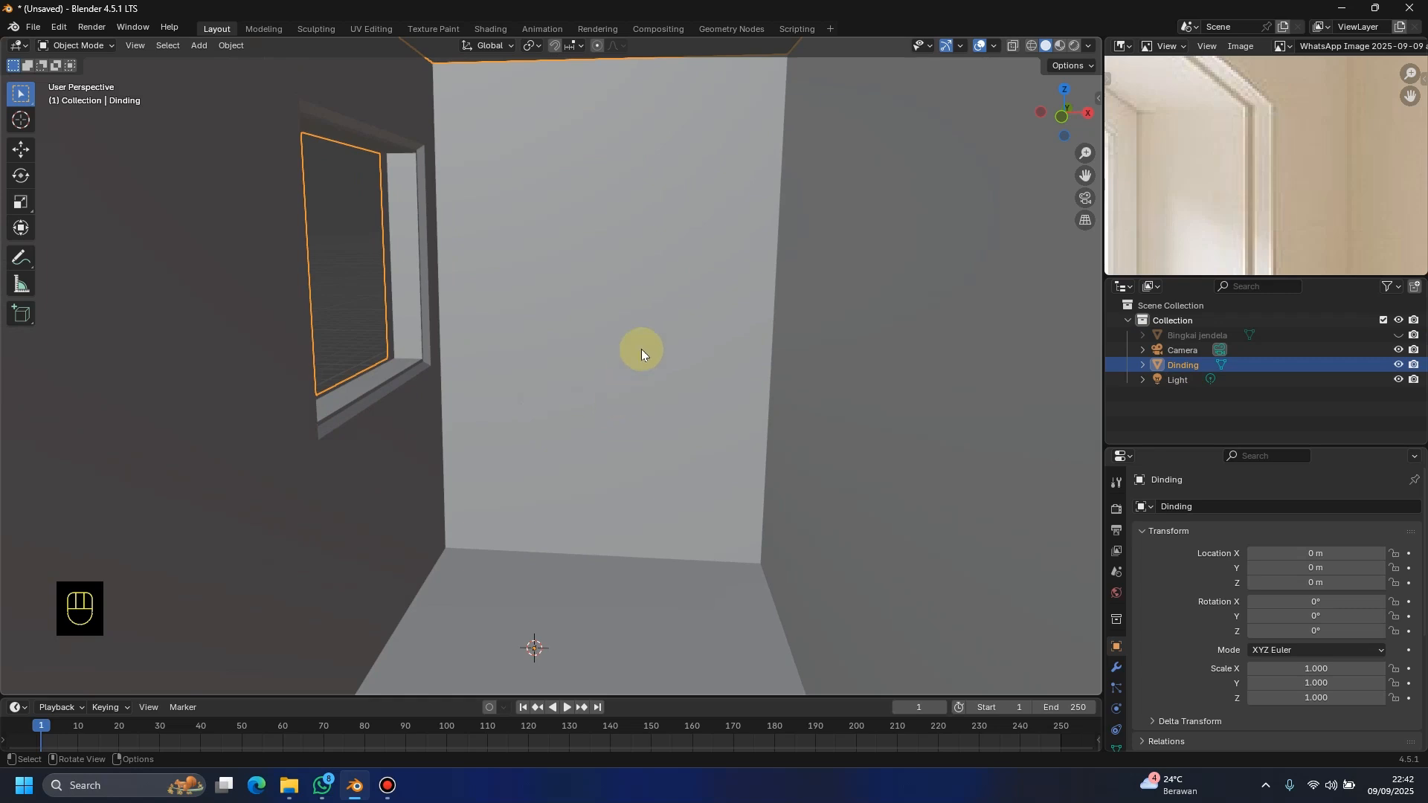
key("Tab")
scroll(529, 341, "up", 3)
middle_click_drag(408, 370, 560, 246)
scroll(520, 386, "up", 2)
left_click(132, 45)
left_click(550, 253)
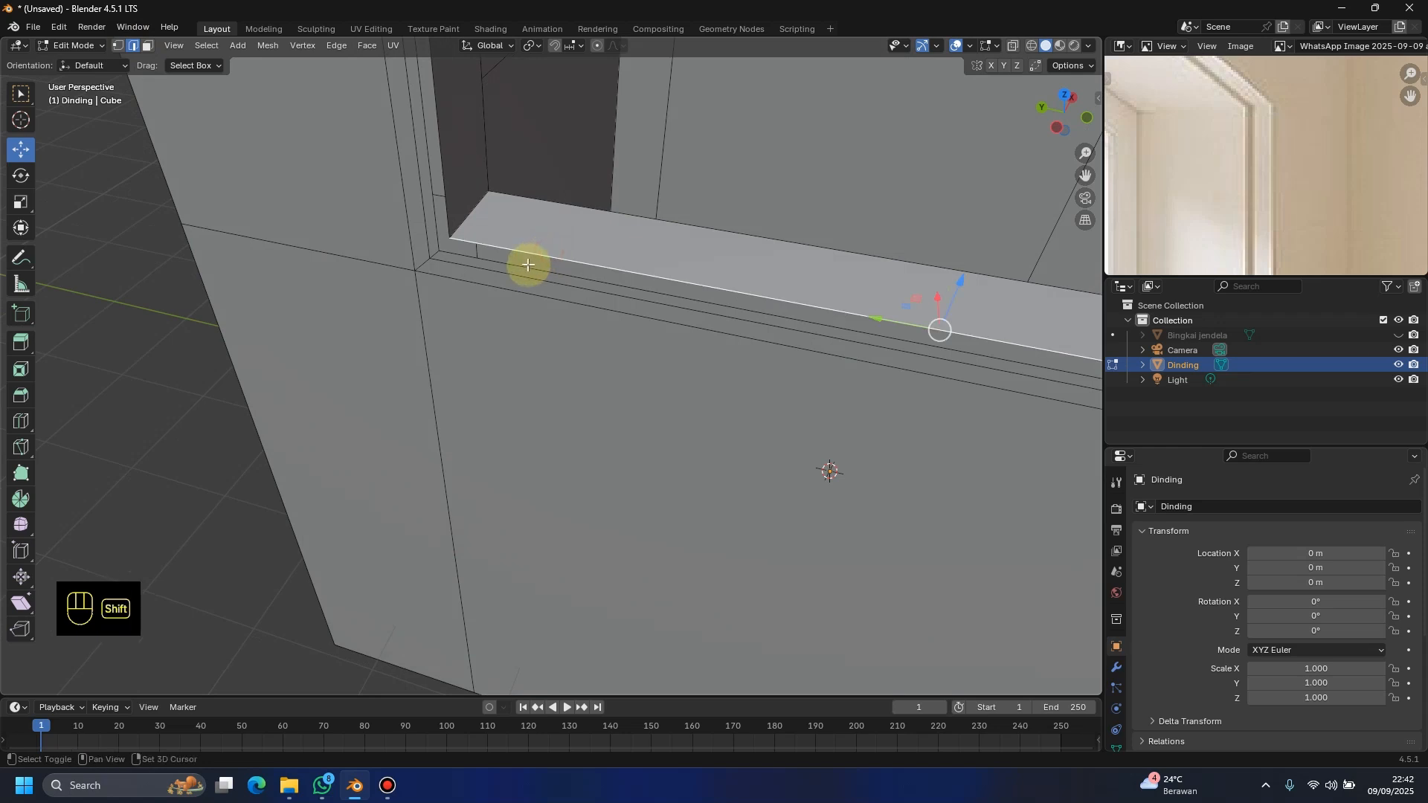
left_click(530, 266, "shift")
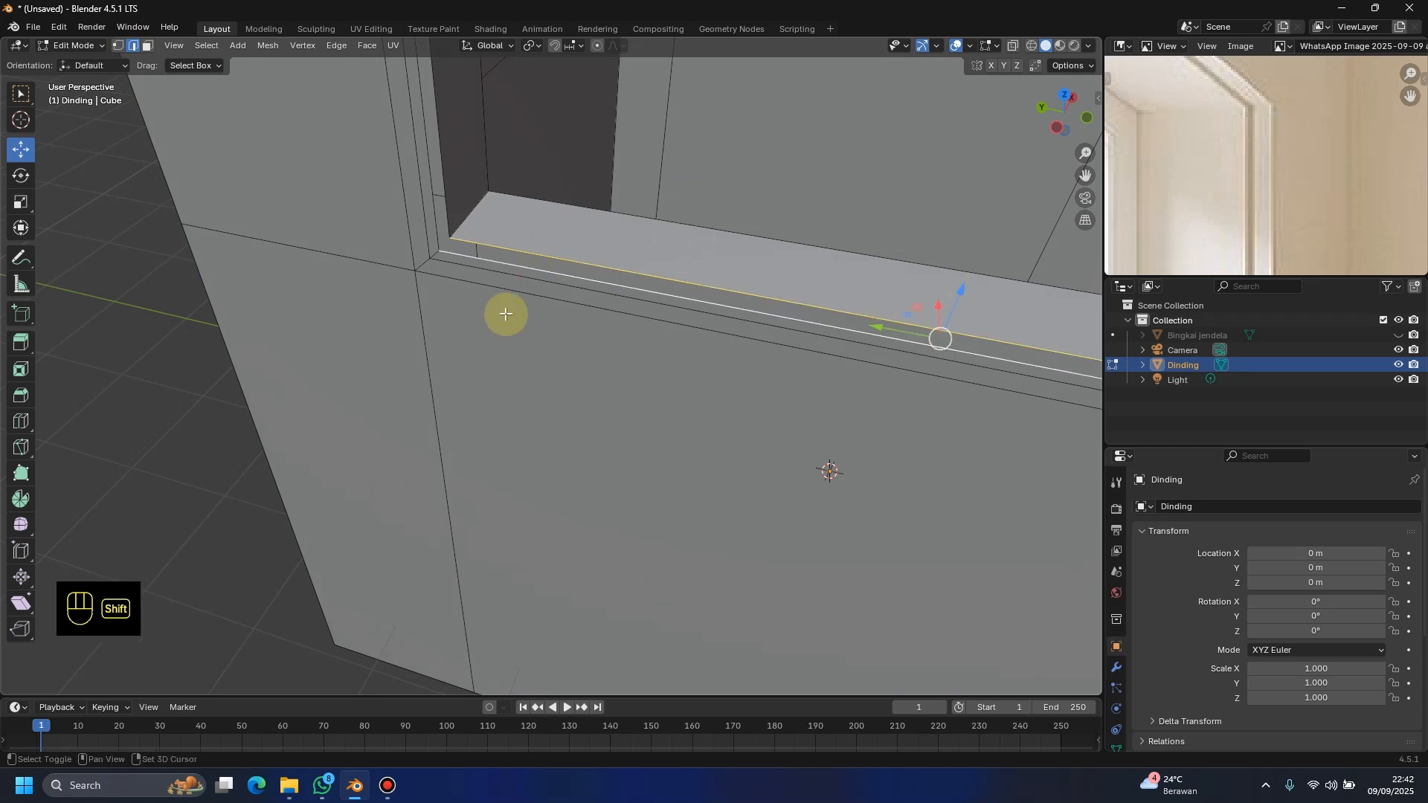
middle_click_drag(595, 302, 482, 325, "shift")
key("f")
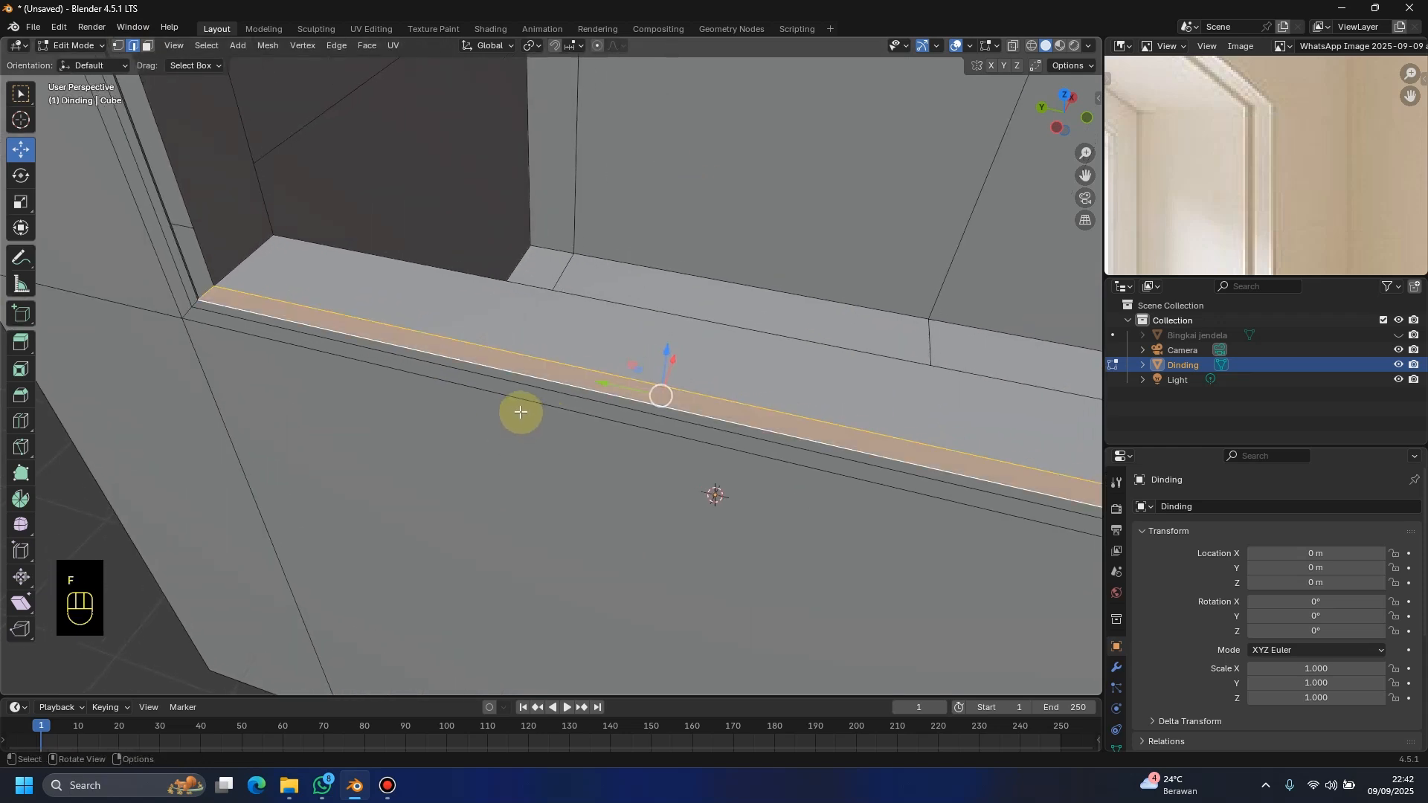
Step: Fill the gaps between the paired edges along the window opening's head and its first vertical side
middle_click_drag(516, 411, 433, 278)
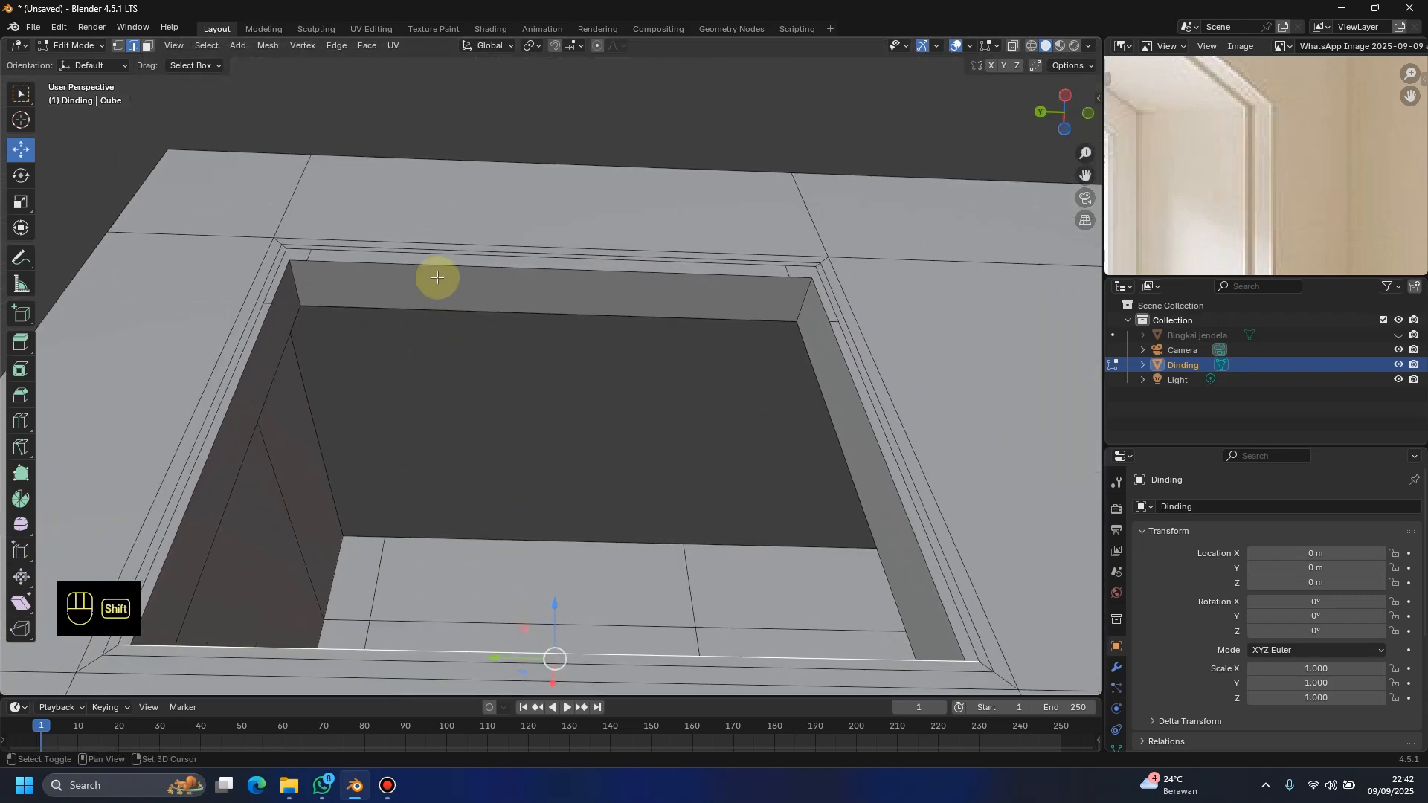
left_click(444, 259)
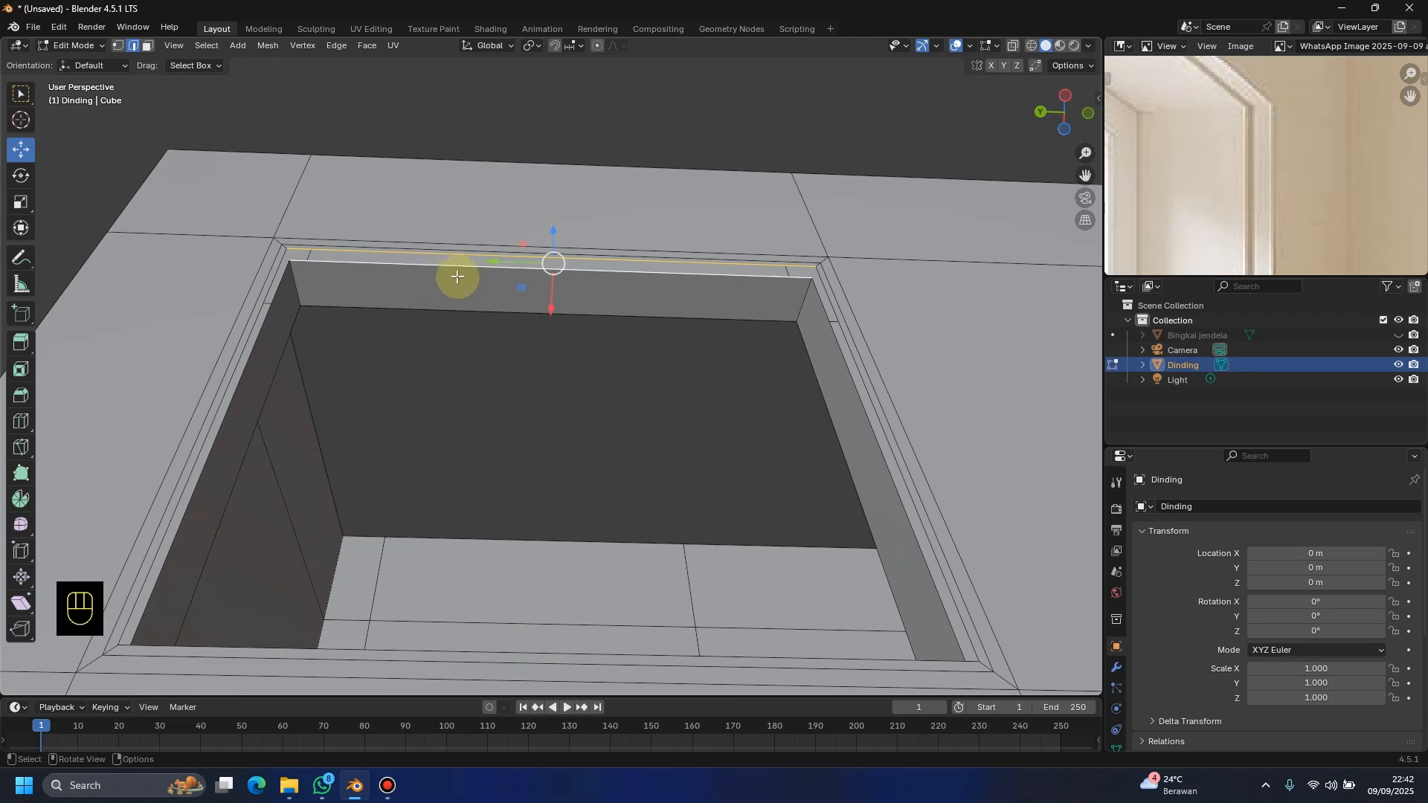
key("f")
mouse_move(281, 283)
middle_mouse_down()
mouse_move(198, 338)
mouse_move(281, 302)
middle_mouse_up()
left_click(273, 277)
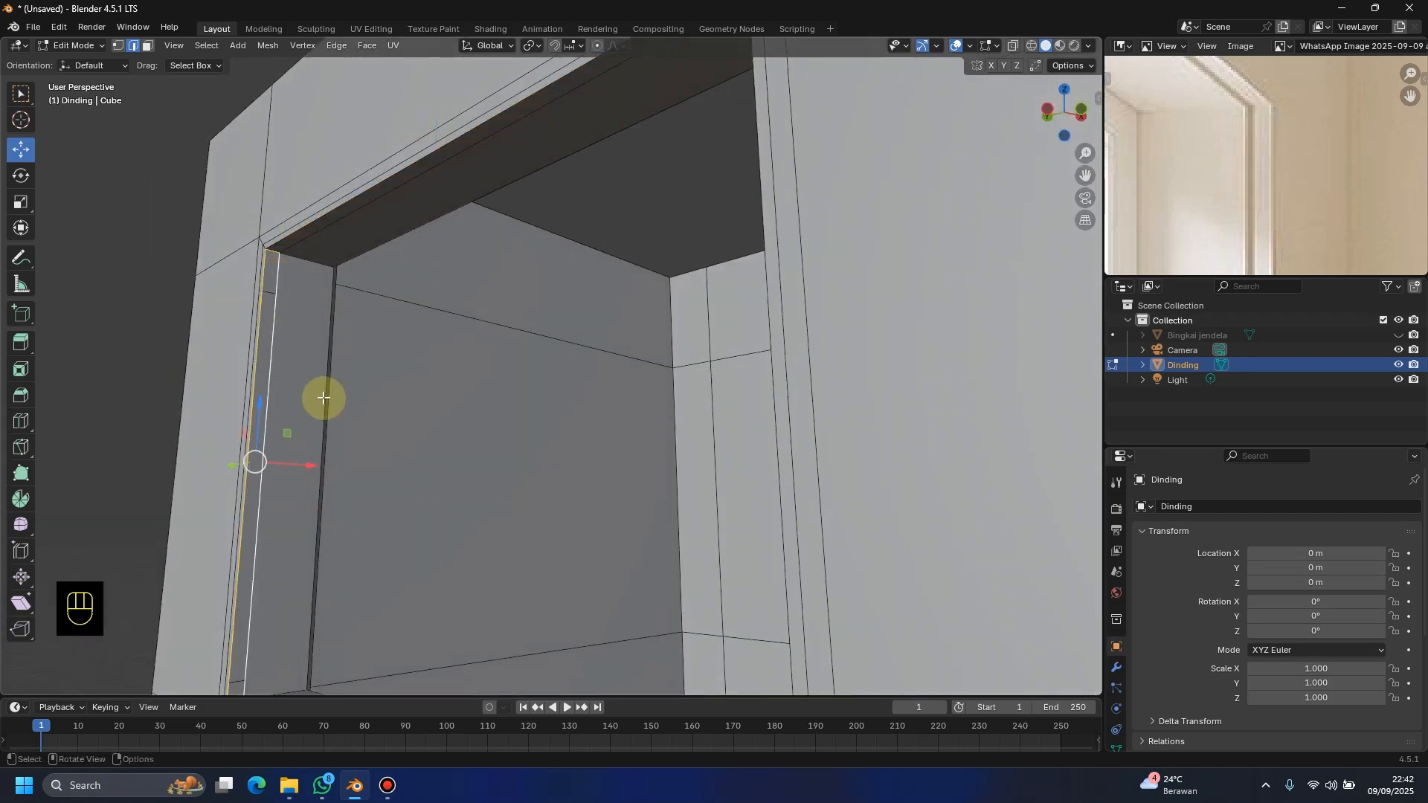
left_click(293, 422, "shift")
key("f")
Step: Fill the remaining gap along the window opening's opposite vertical side and clear the selection
middle_click_drag(293, 424, 298, 328)
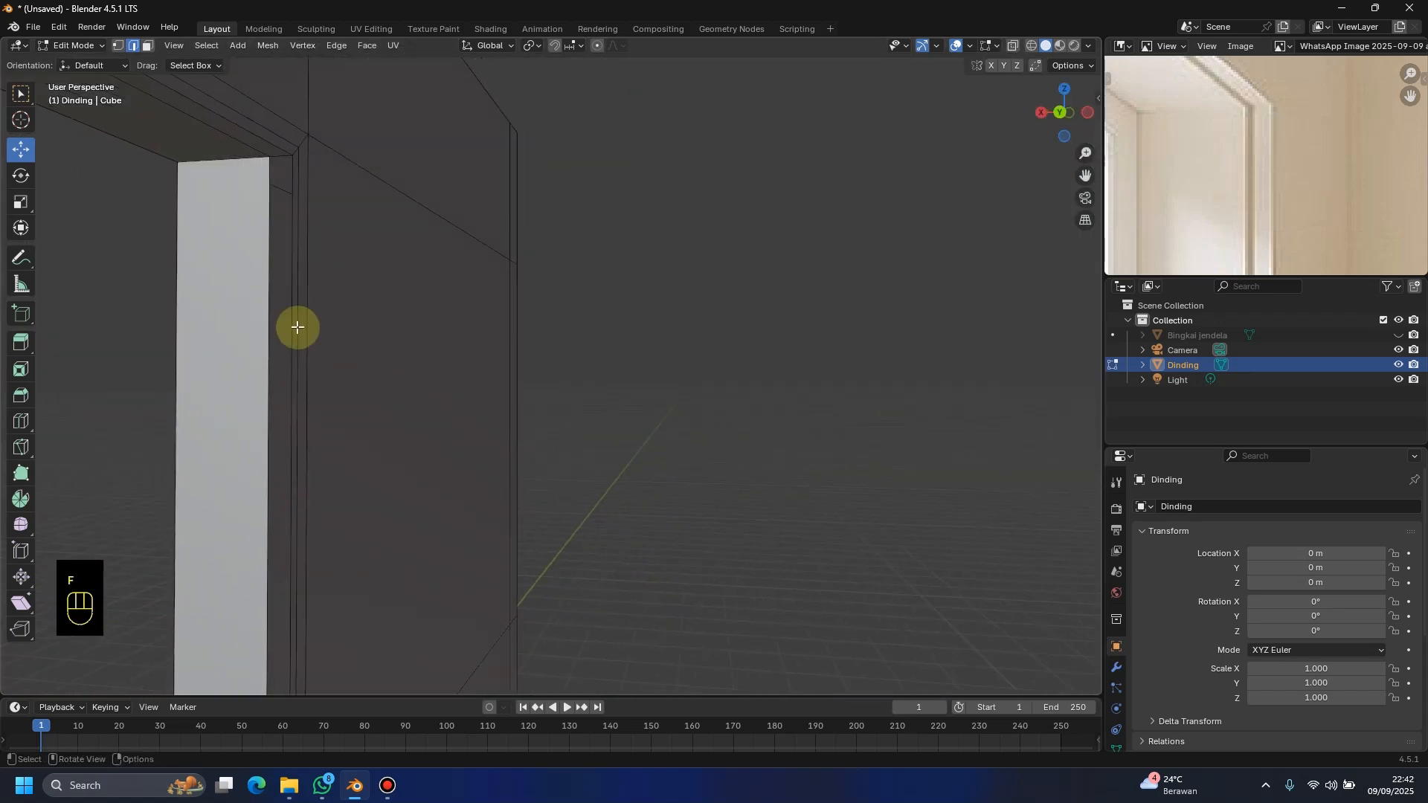
left_click(269, 248, "alt")
key("f")
scroll(347, 368, "down", 6)
left_click(689, 365)
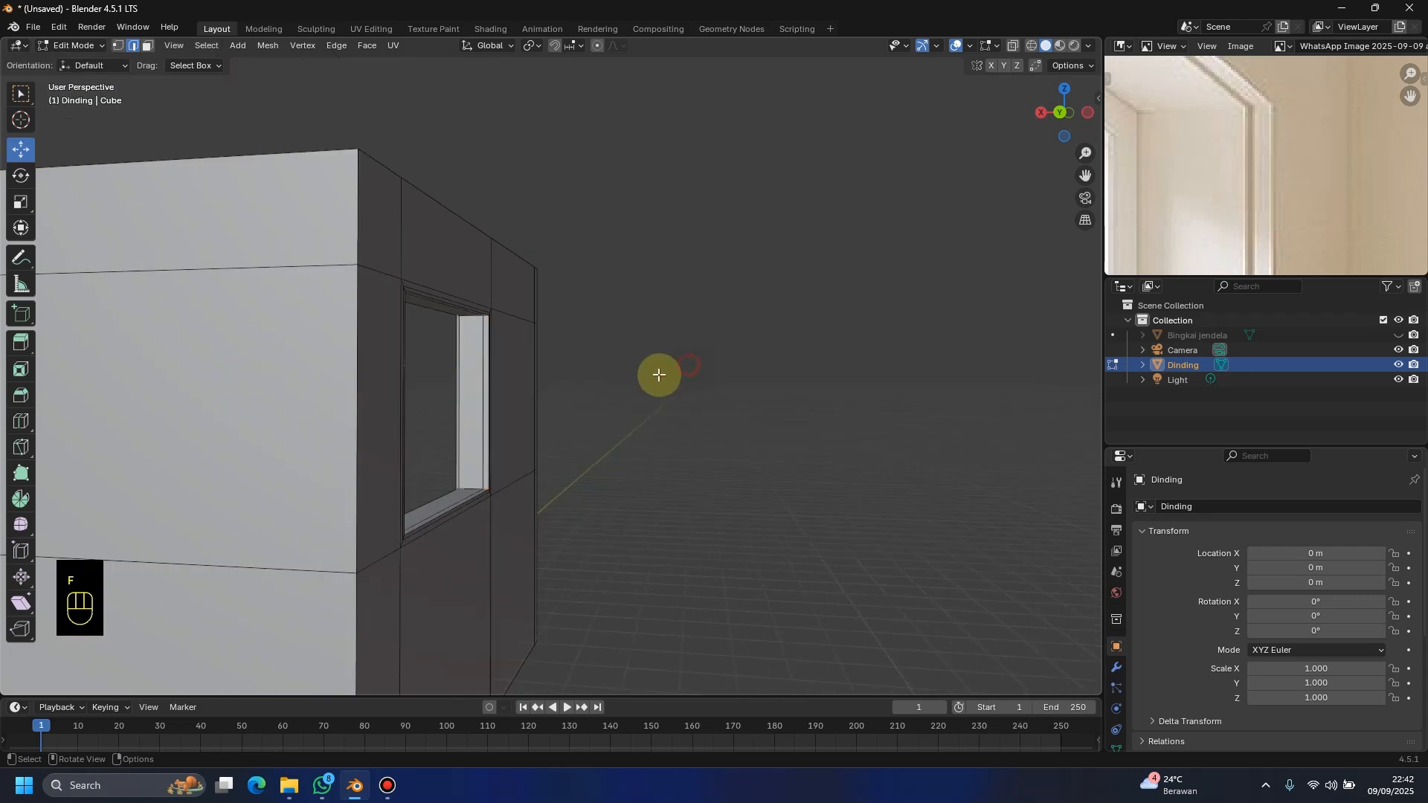
middle_click_drag(659, 375, 519, 400)
middle_click_drag(484, 350, 58, 296, "shift")
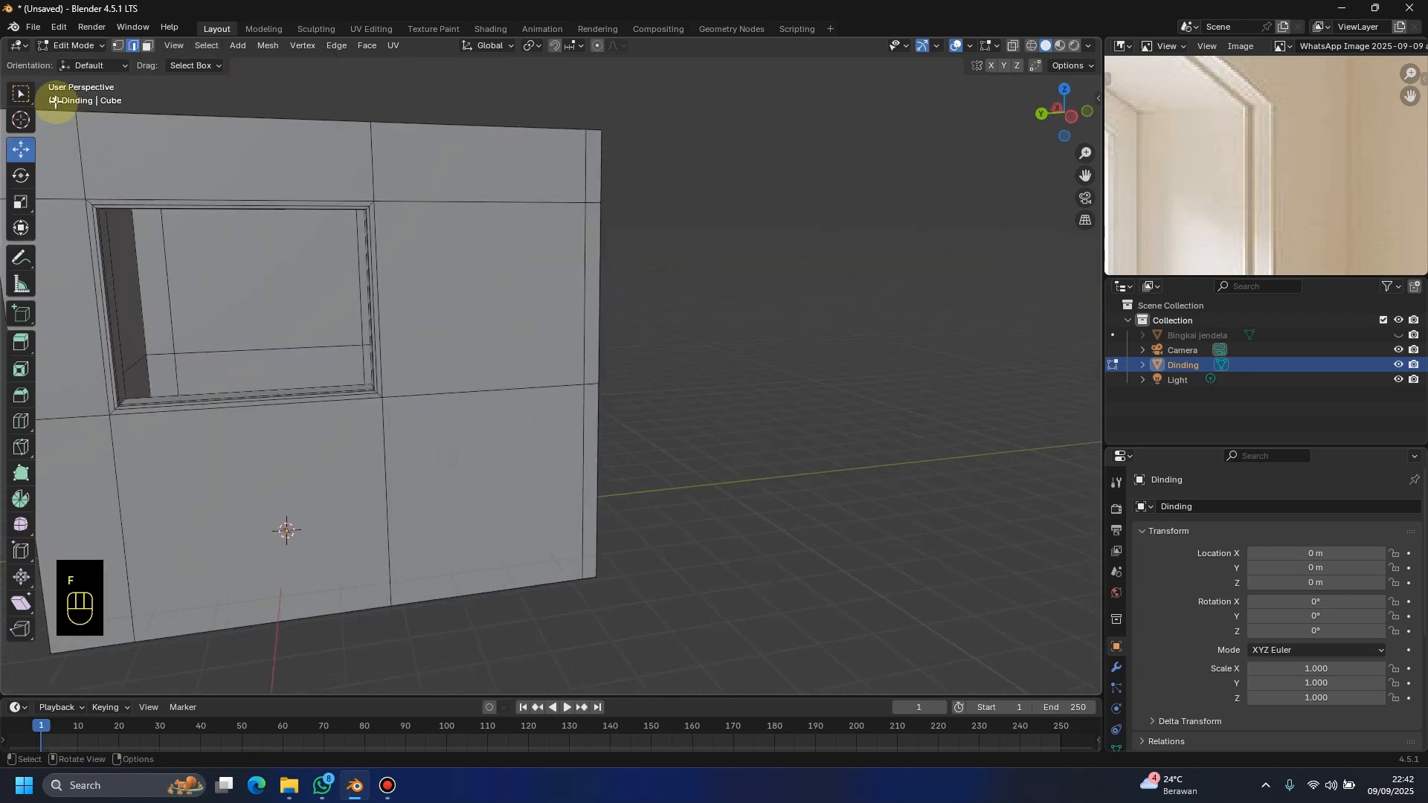
Step: Switch to Object Mode and isolate Bingkai jendela by hiding Dinding and unhiding the window object
left_click(89, 45)
left_click(100, 68)
middle_click_drag(271, 334, 609, 273)
scroll(481, 390, "down", 2)
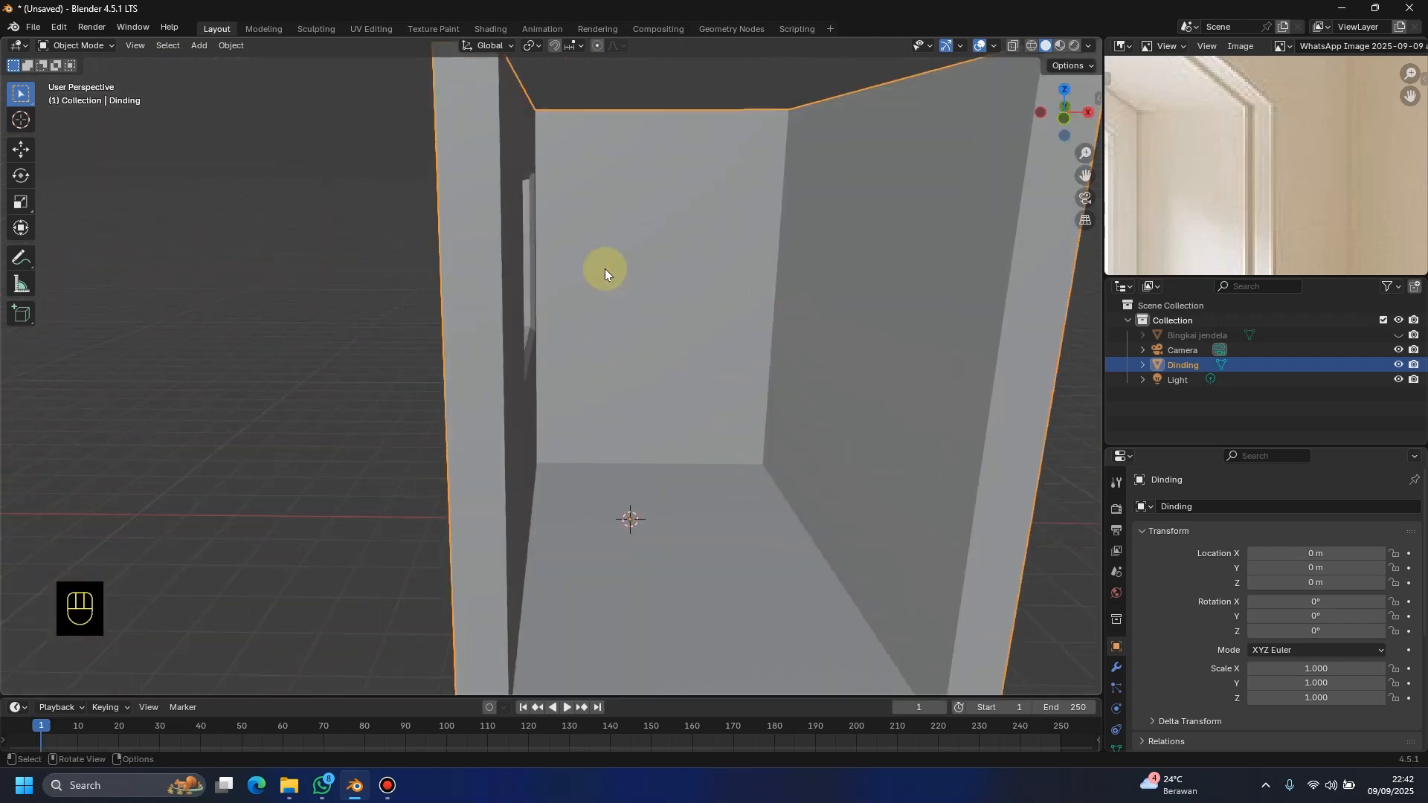
middle_click_drag(519, 277, 1015, 185)
left_click(1219, 333)
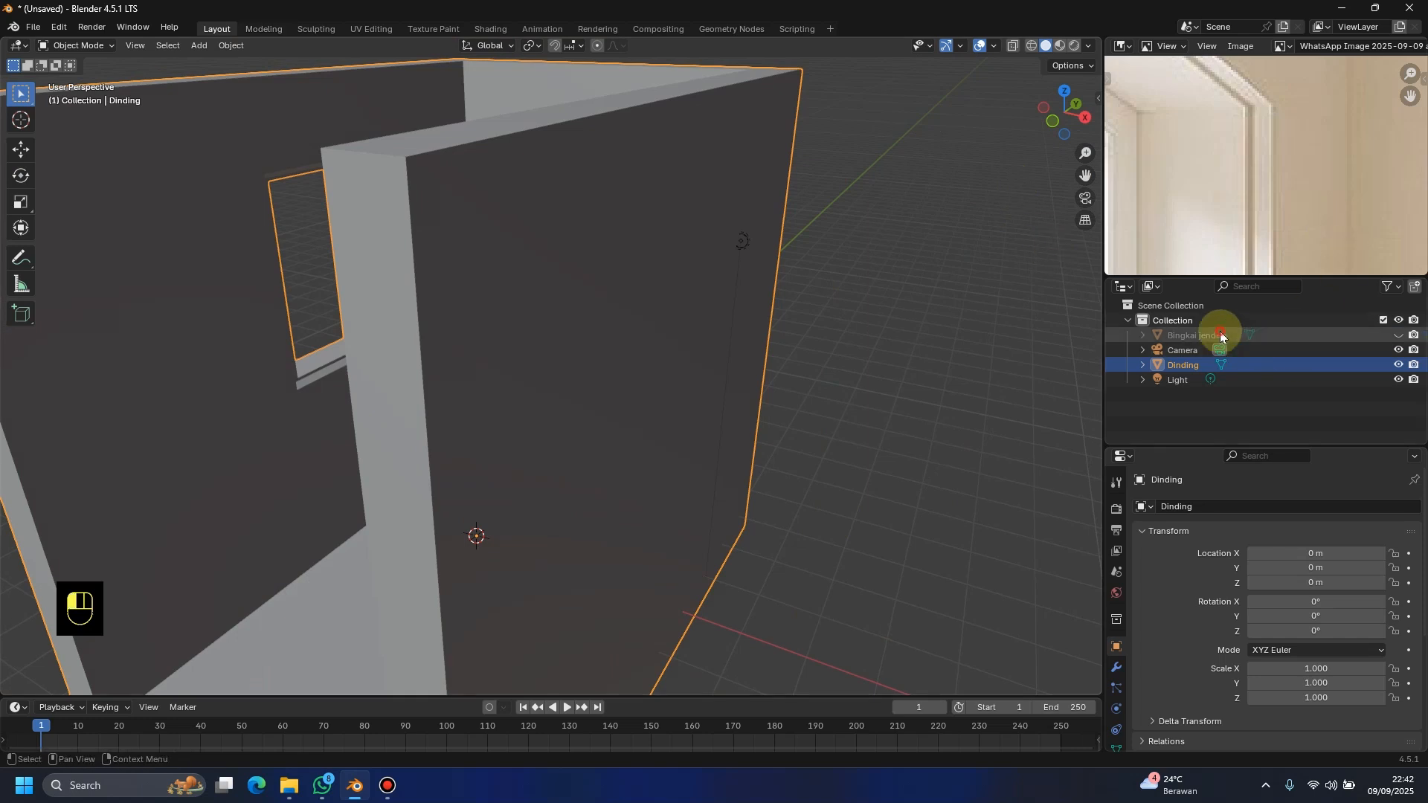
left_click(1399, 365)
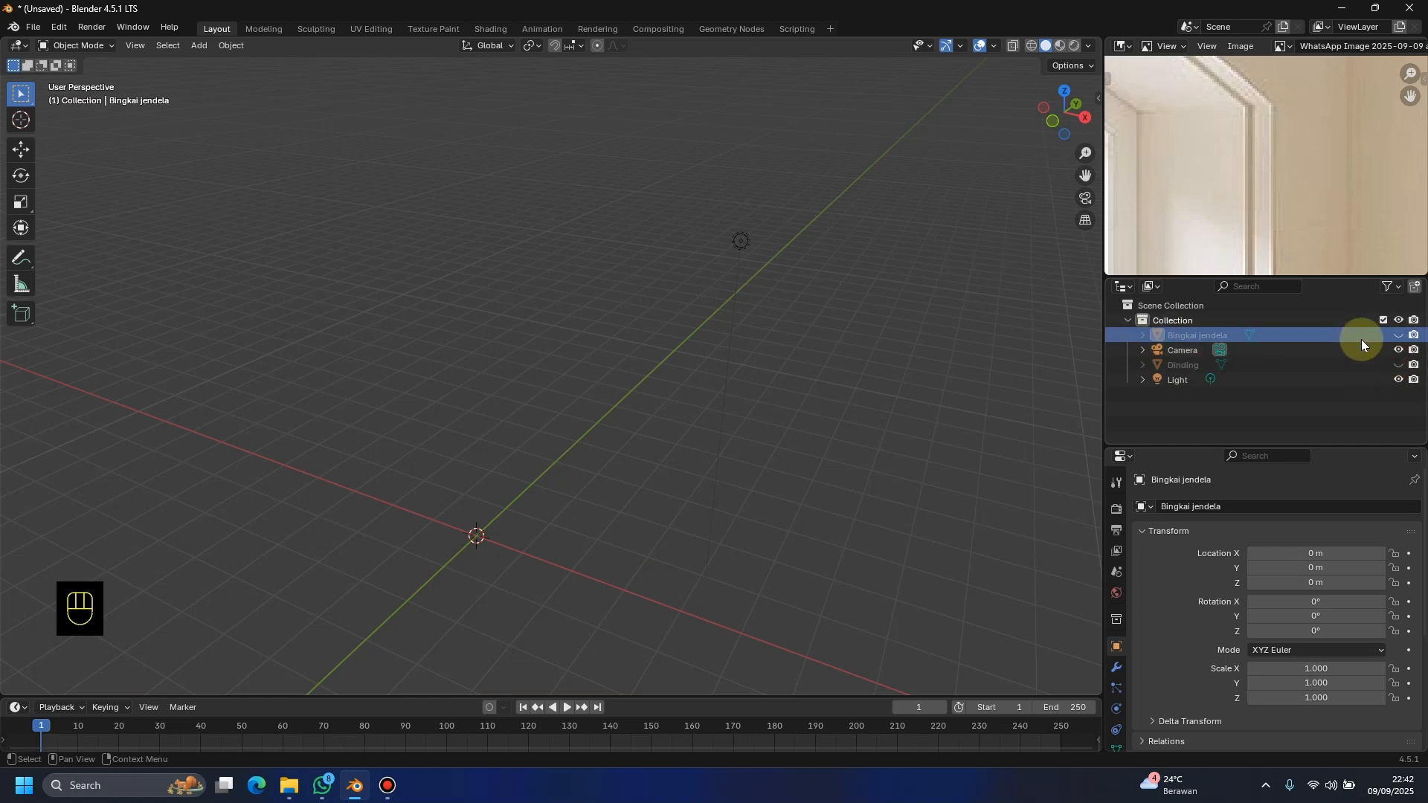
left_click(1399, 335)
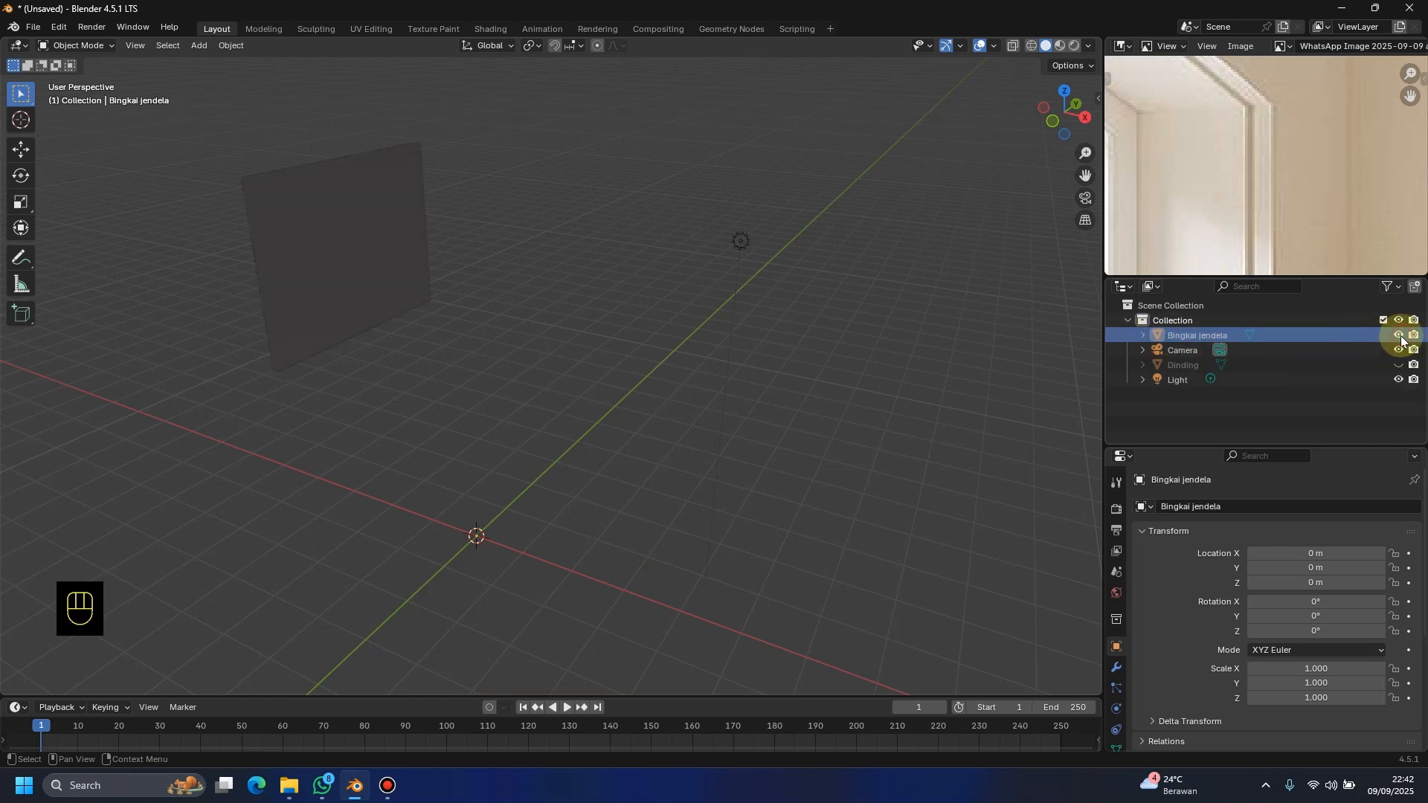
Step: Edit the Bingkai jendela mesh and fill the gap between the two panels' near vertical edges
middle_click_drag(536, 327, 580, 327)
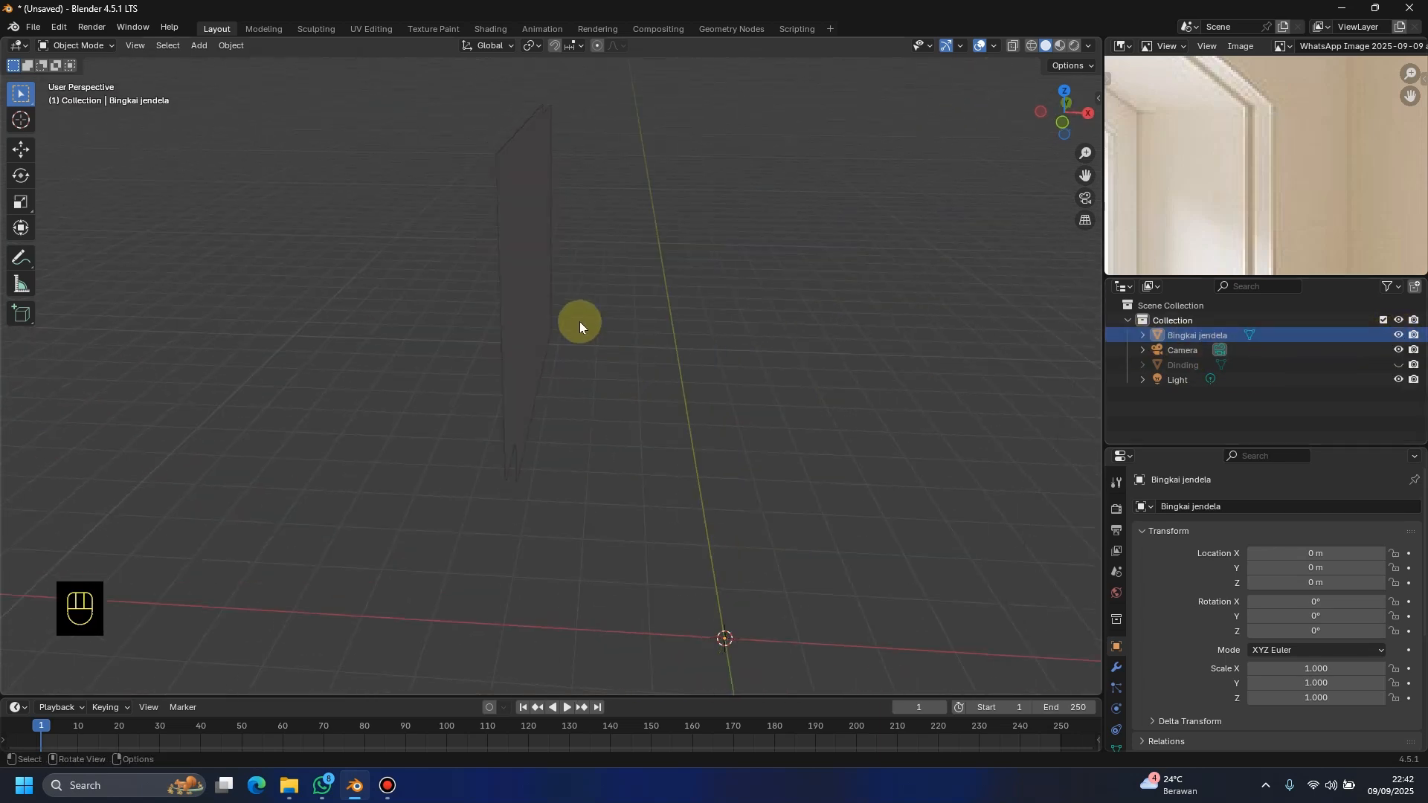
middle_click_drag(514, 296, 530, 270)
left_click(515, 288)
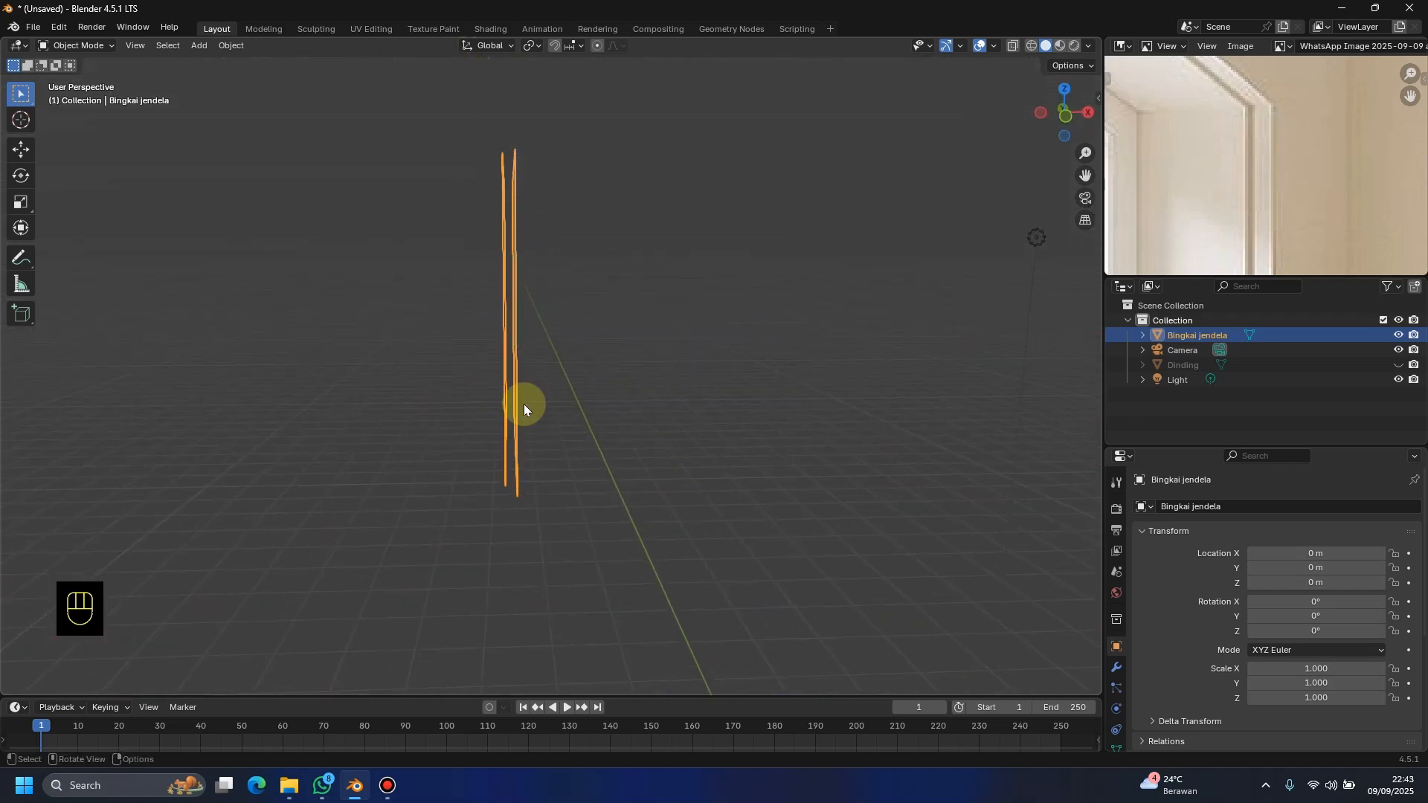
middle_click_drag(523, 404, 551, 357)
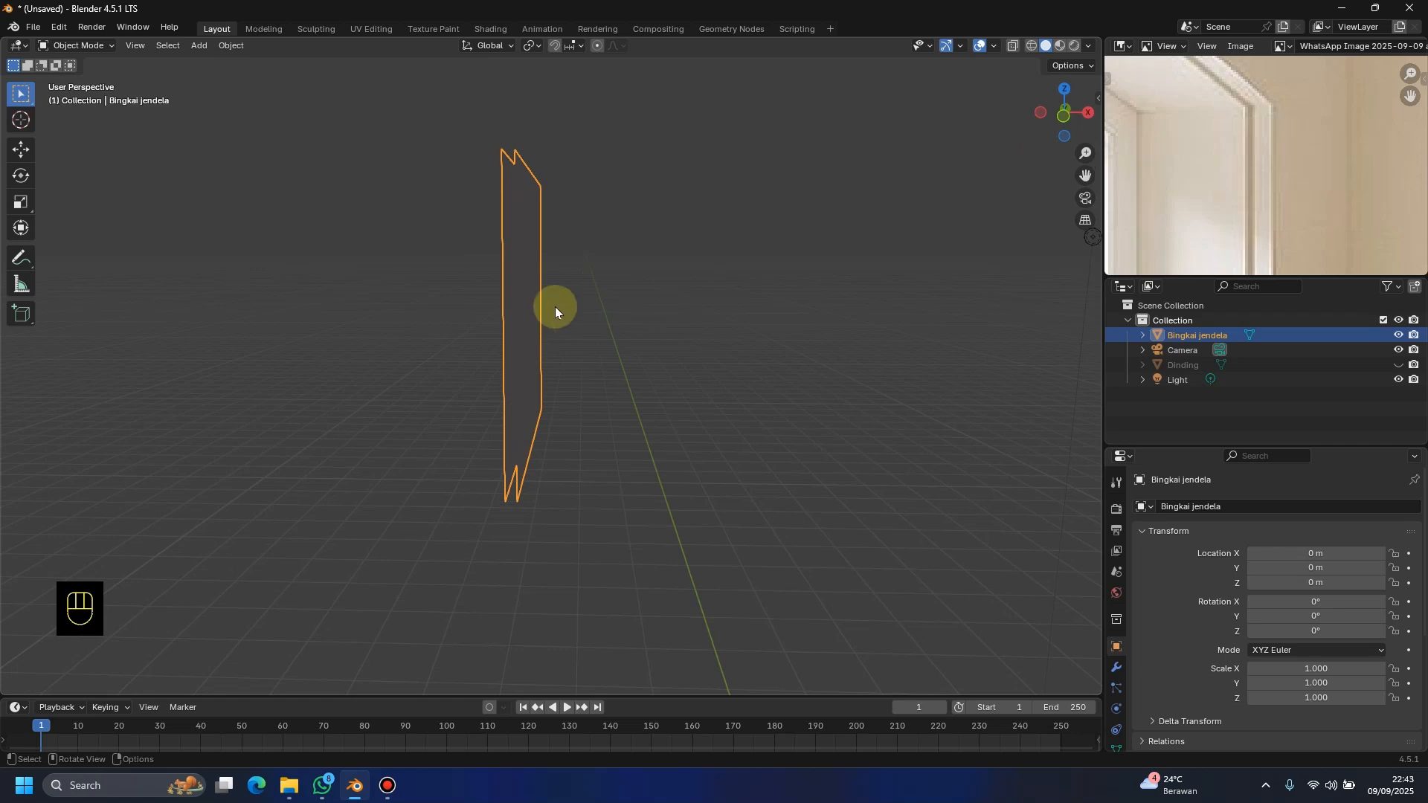
middle_click_drag(512, 309, 450, 386)
key("Tab")
left_click(431, 307, "shift")
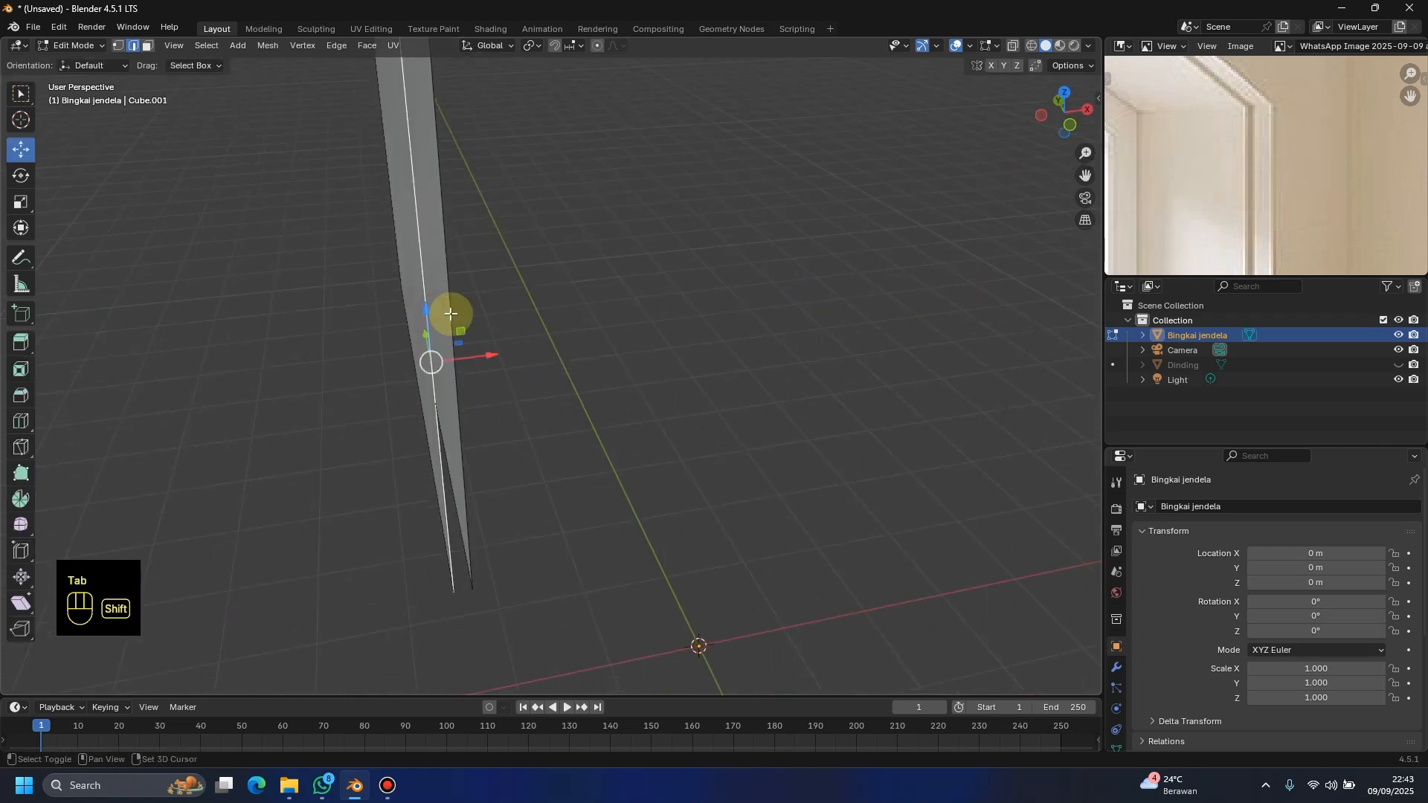
left_click(452, 296, "shift")
mouse_move(451, 296)
middle_mouse_down()
mouse_move(430, 277)
mouse_move(456, 271)
middle_mouse_up()
key("f")
Step: Fill the gap along the two panels' upper edges and close the remaining open sides of Bingkai jendela
middle_click_drag(520, 364, 501, 291)
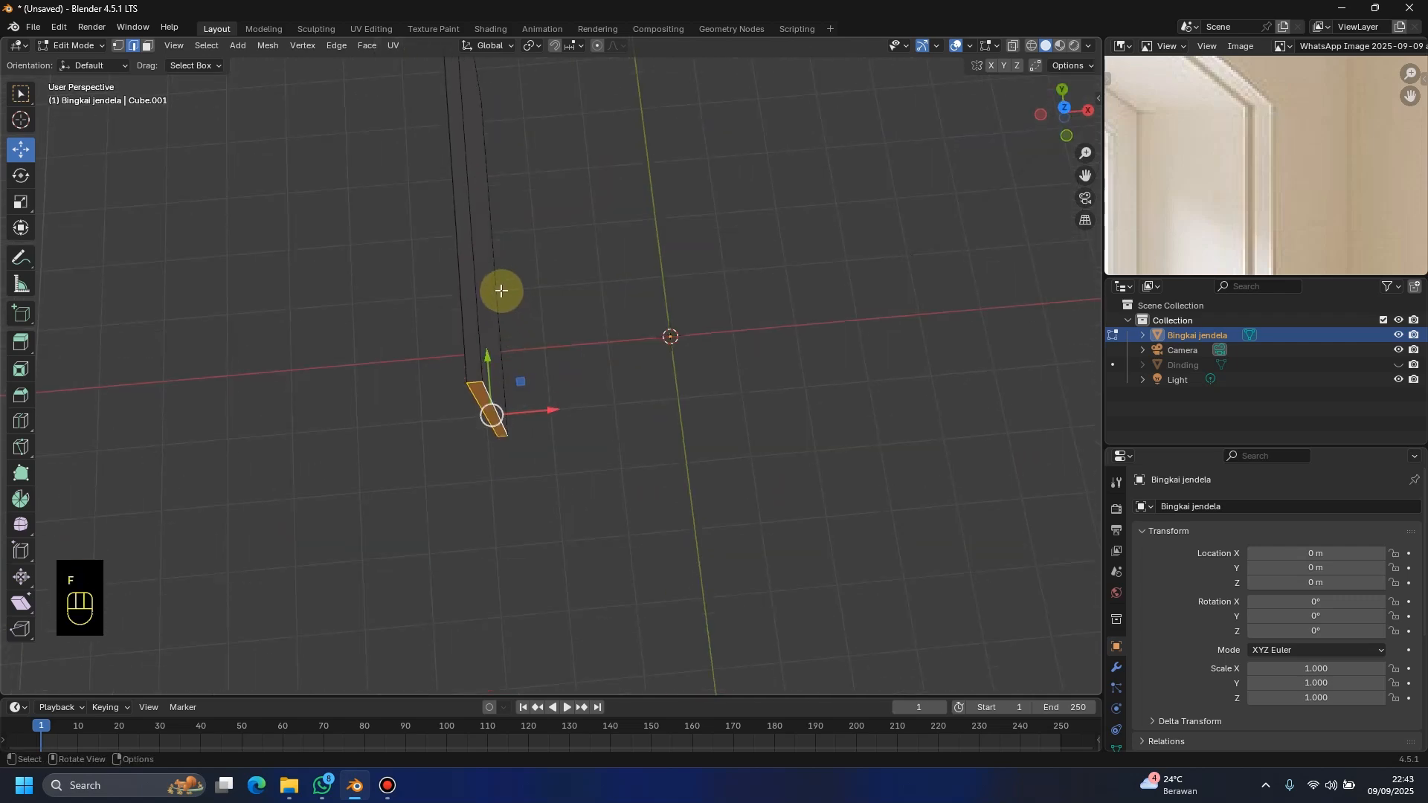
left_click(477, 285)
left_click(462, 277, "shift")
key("f")
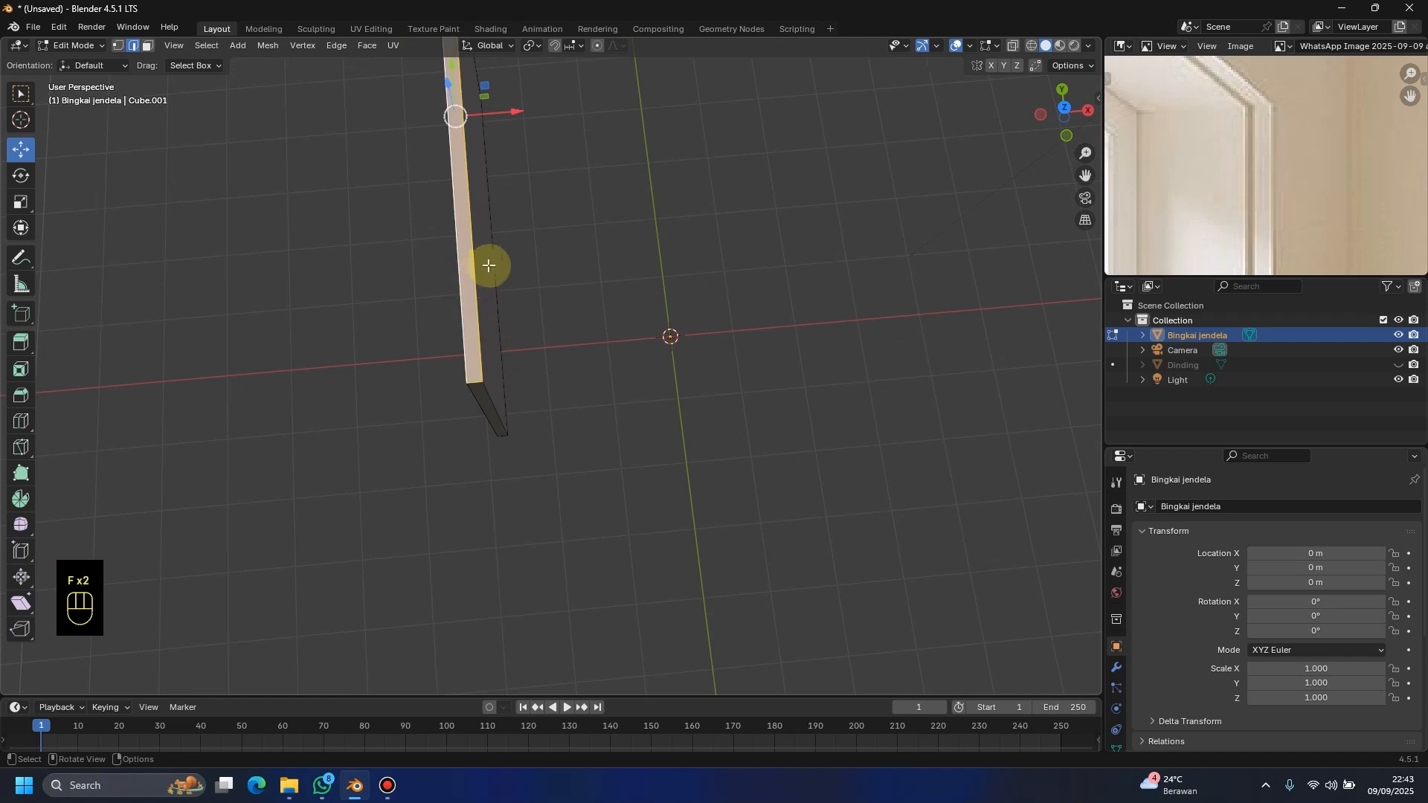
middle_click_drag(491, 352, 750, 372)
left_click(408, 342, "shift")
key("f")
key("f")
Step: Enlarge the reference photo area and bring more of the window panes into view
key("KP_1")
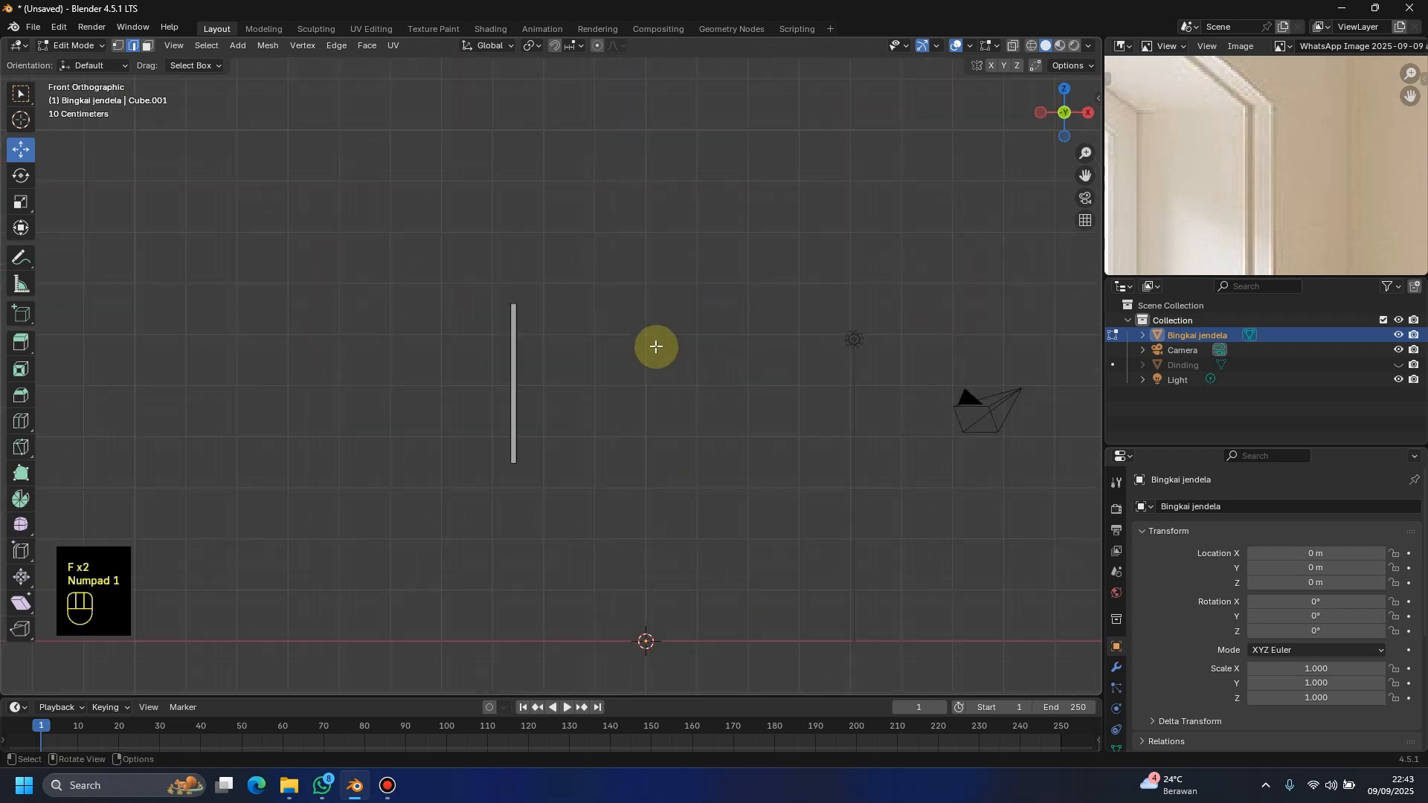
middle_click_drag(655, 346, 1222, 209)
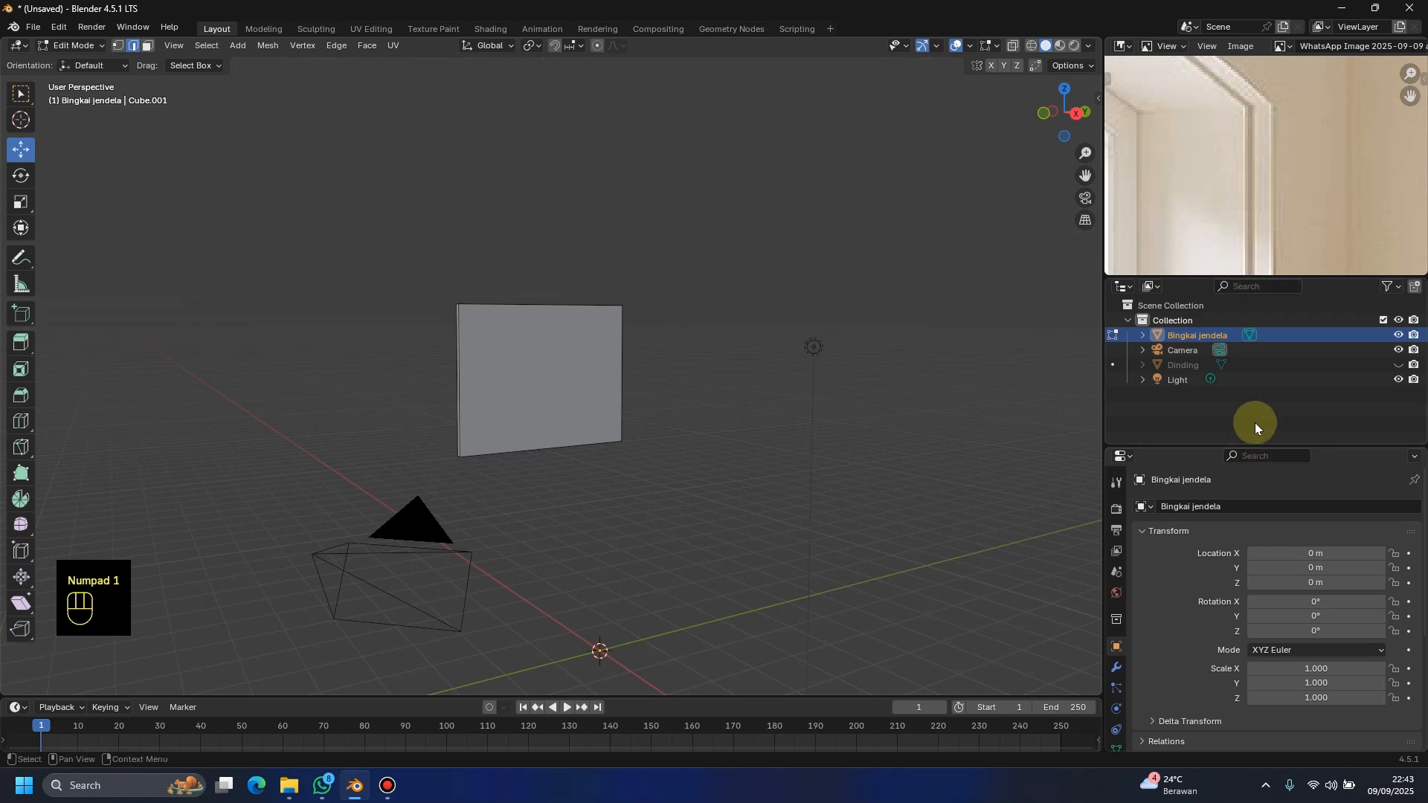
left_click_drag(1259, 447, 1249, 550)
left_click_drag(1317, 278, 1314, 417)
scroll(1265, 298, "down", 4)
middle_click_drag(1247, 267, 1334, 174)
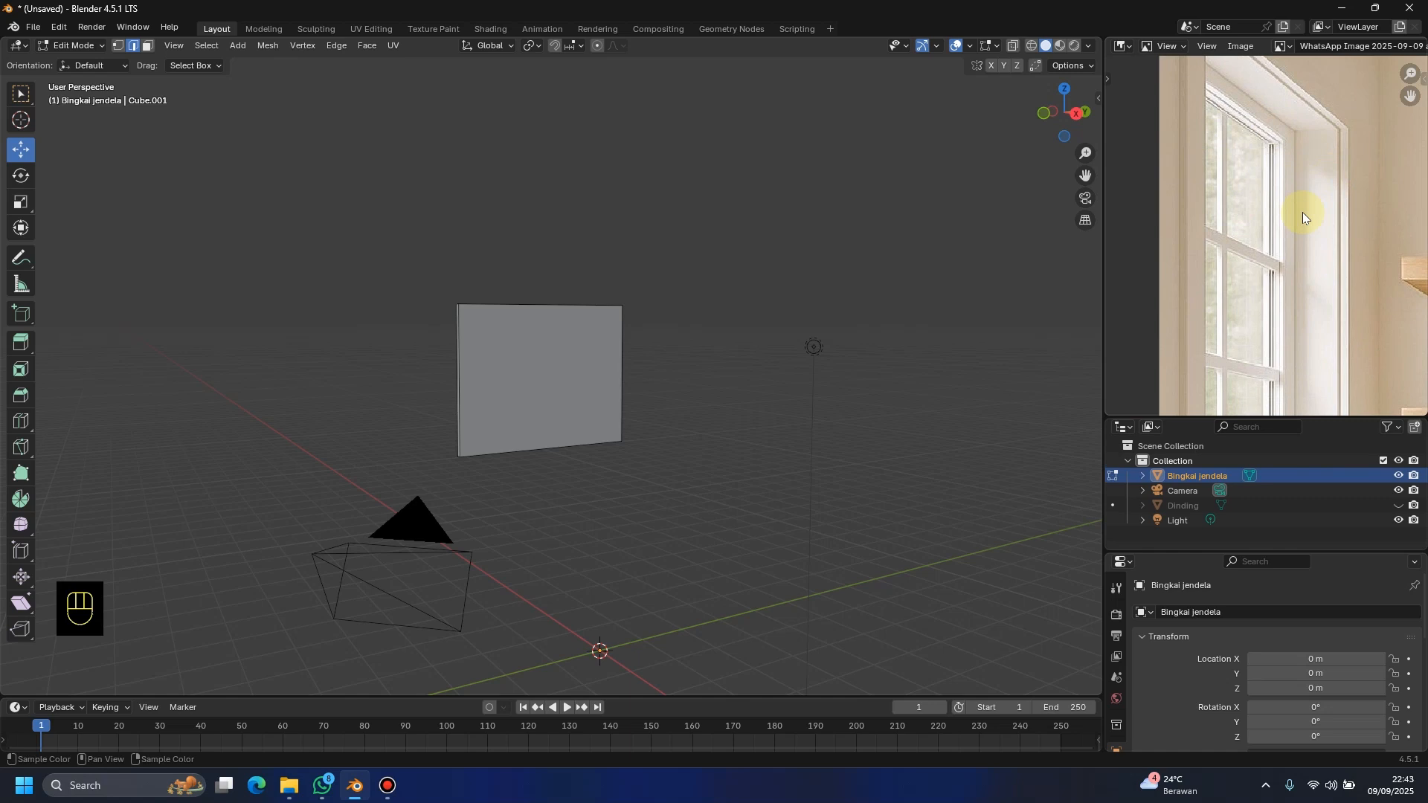
Step: Inspect the closed frame panel in front and right orthographic views
key("KP_1")
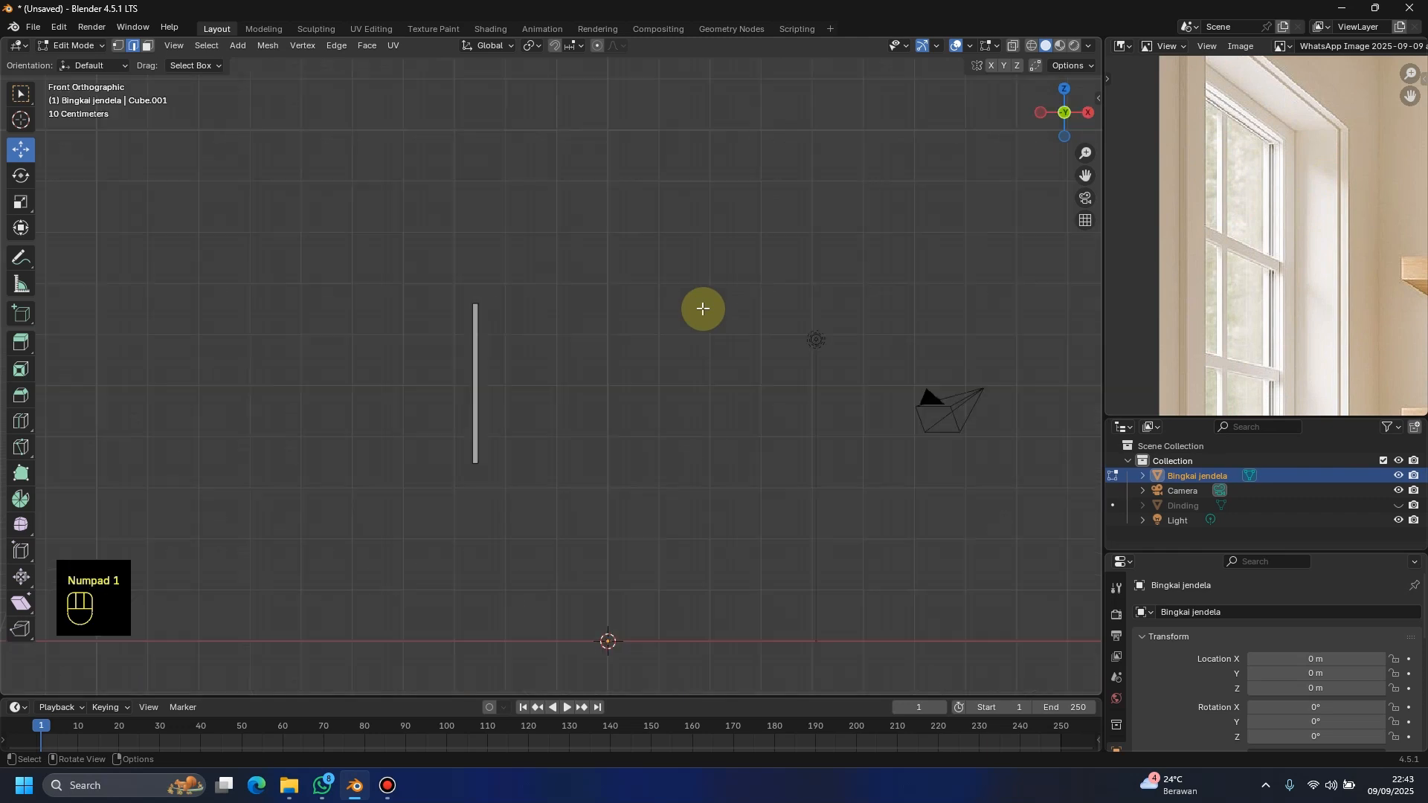
key("KP_3")
middle_click_drag(503, 297, 544, 247, "shift")
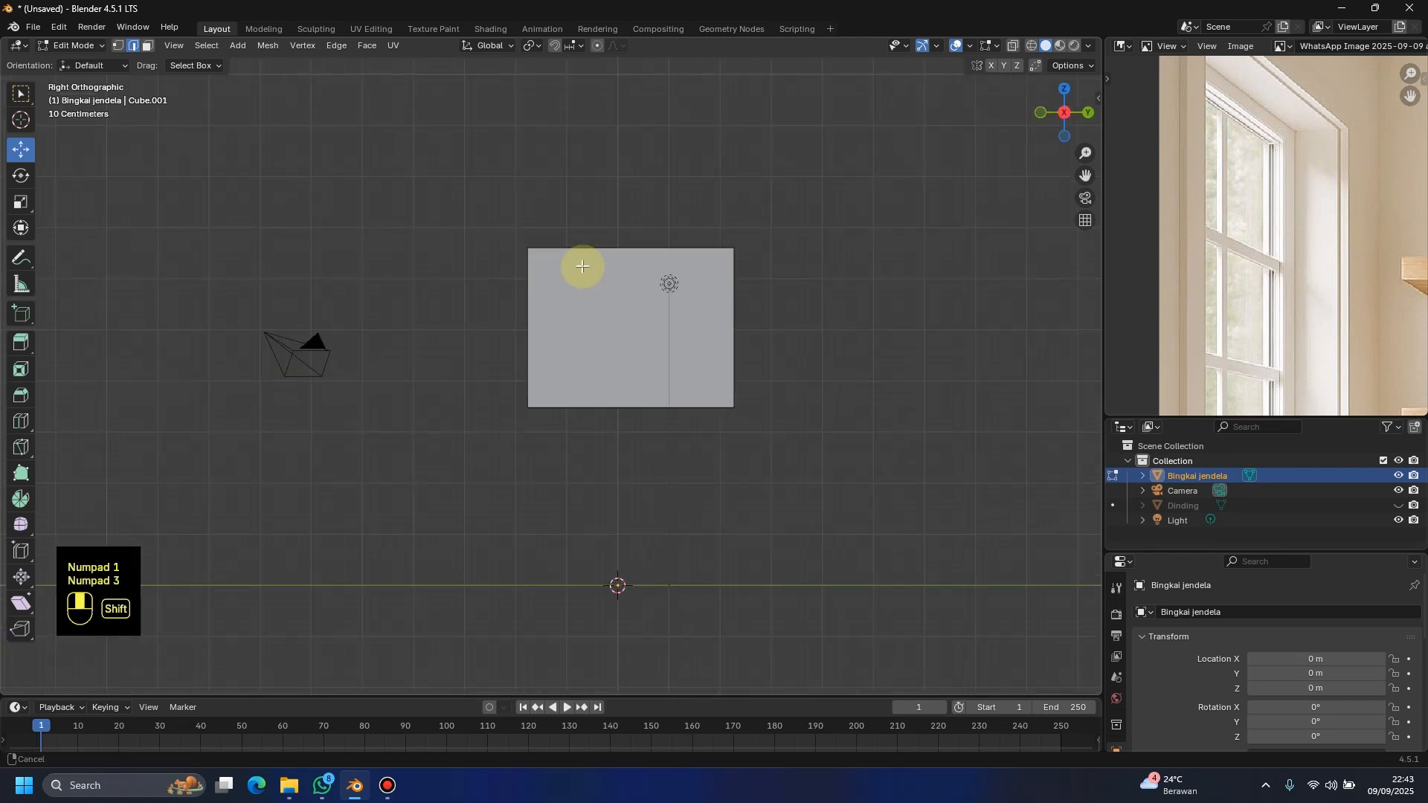
scroll(473, 335, "up", 3)
scroll(449, 341, "up", 3)
middle_click_drag(473, 335, 446, 383, "shift")
scroll(417, 353, "down", 2)
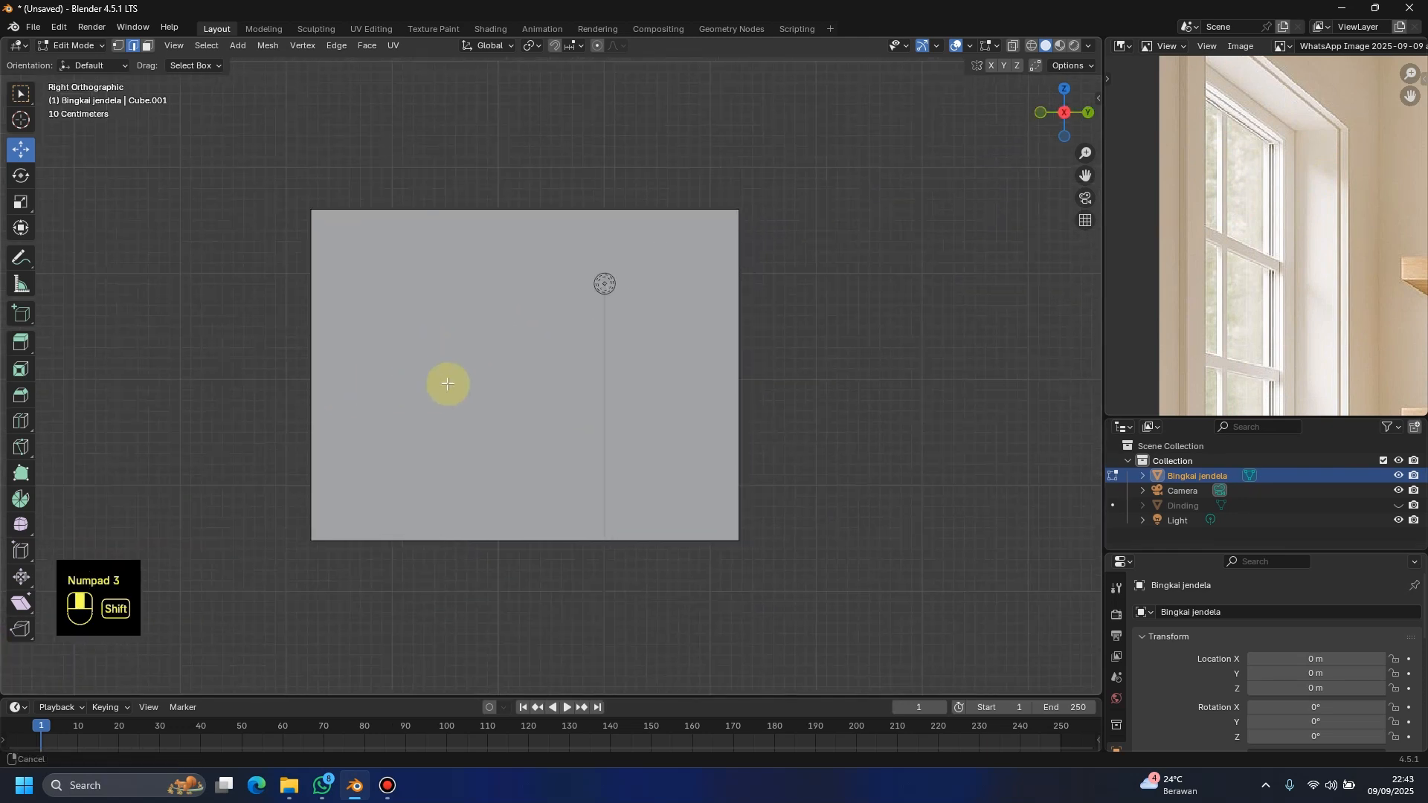
middle_click_drag(535, 344, 302, 250)
key("KP_1")
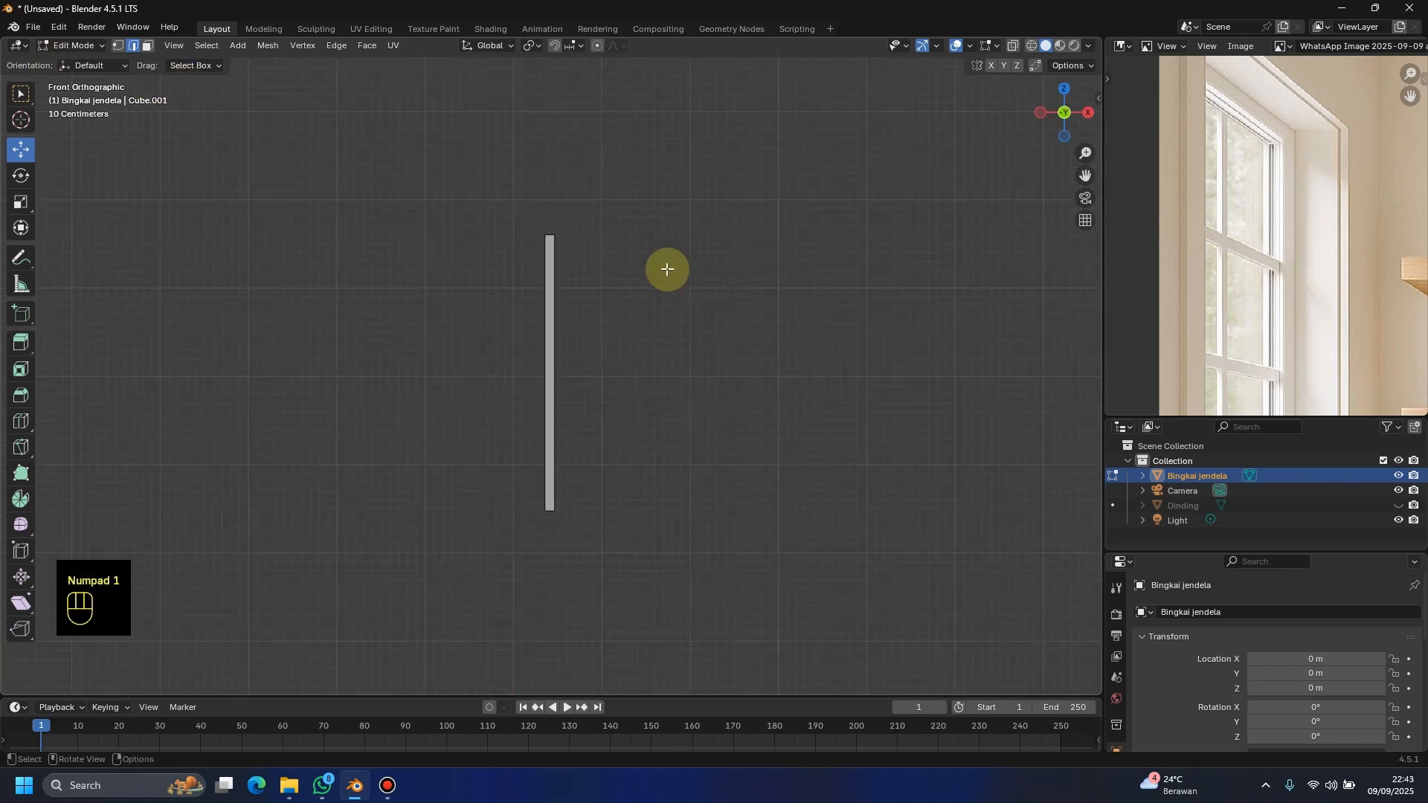
key("KP_3")
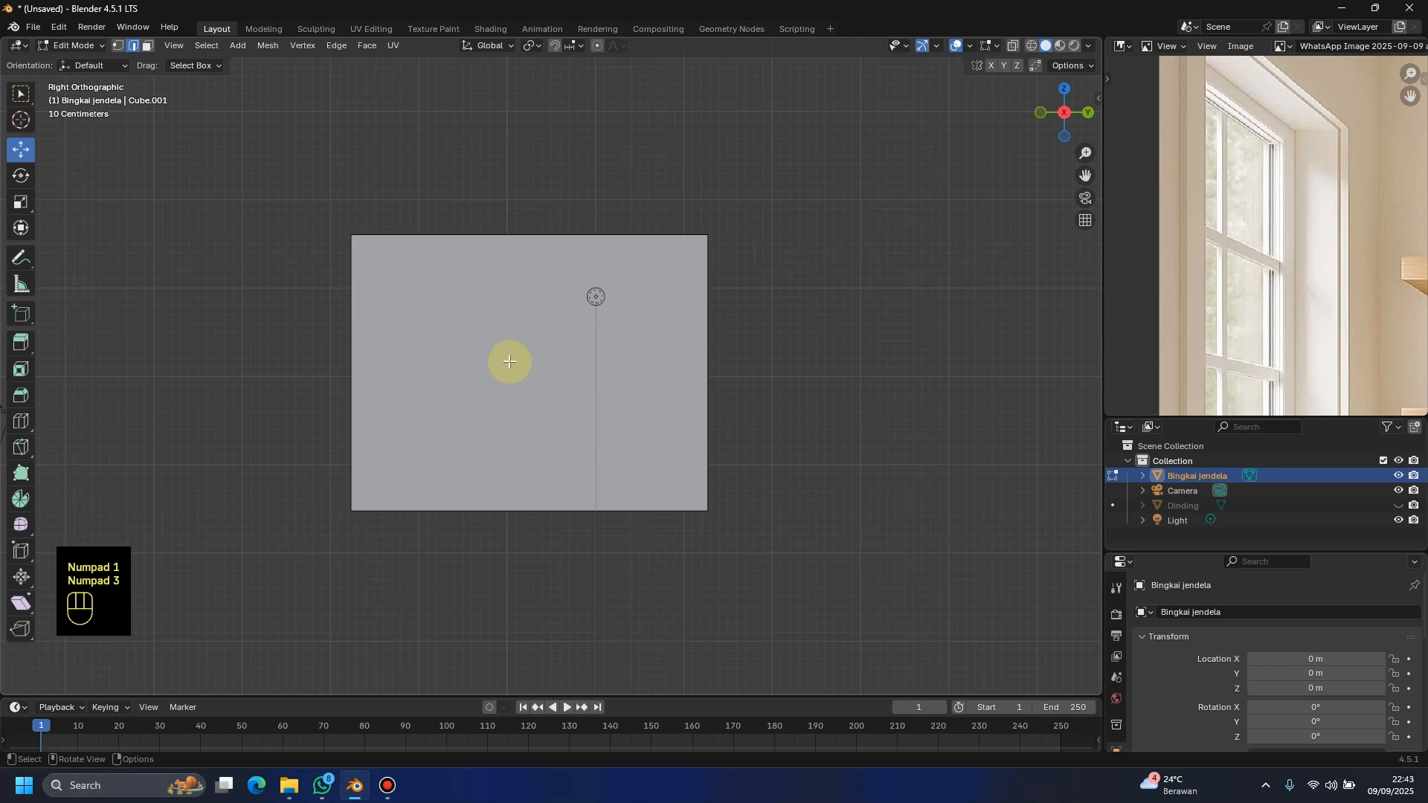
scroll(509, 362, "down", 3)
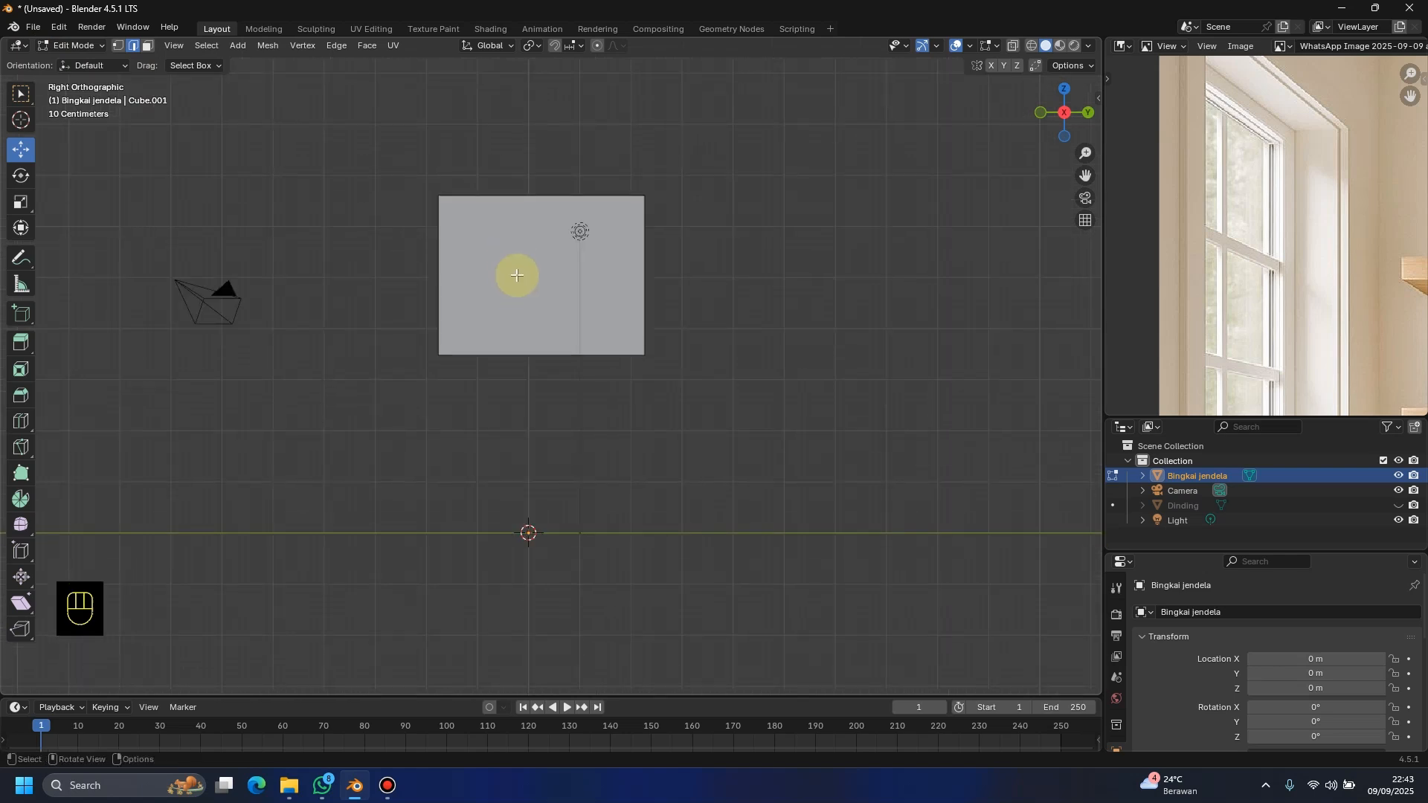
scroll(487, 342, "up", 3)
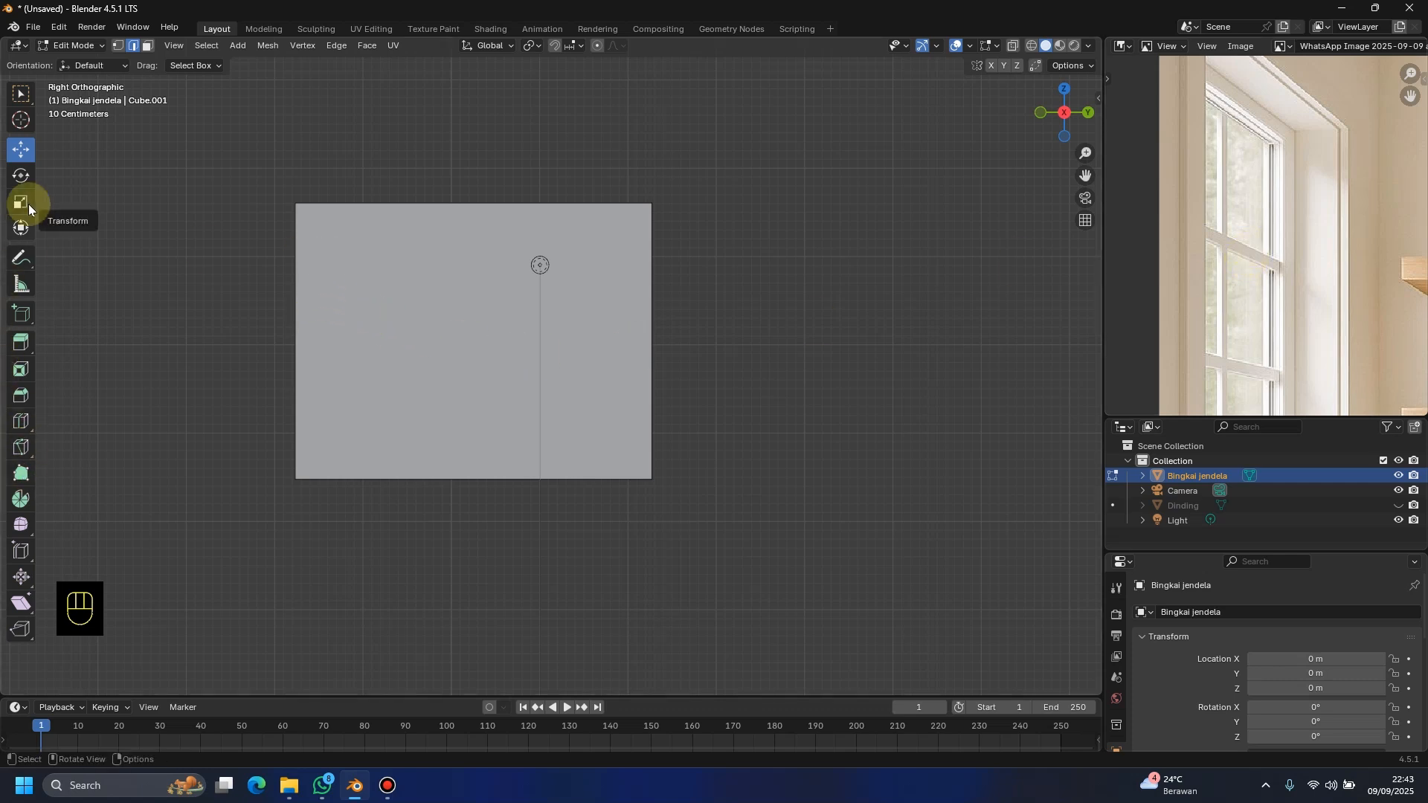
Step: Annotate the frame panel with the pane numbers 1 to 6 in two rows of three
left_click(20, 258)
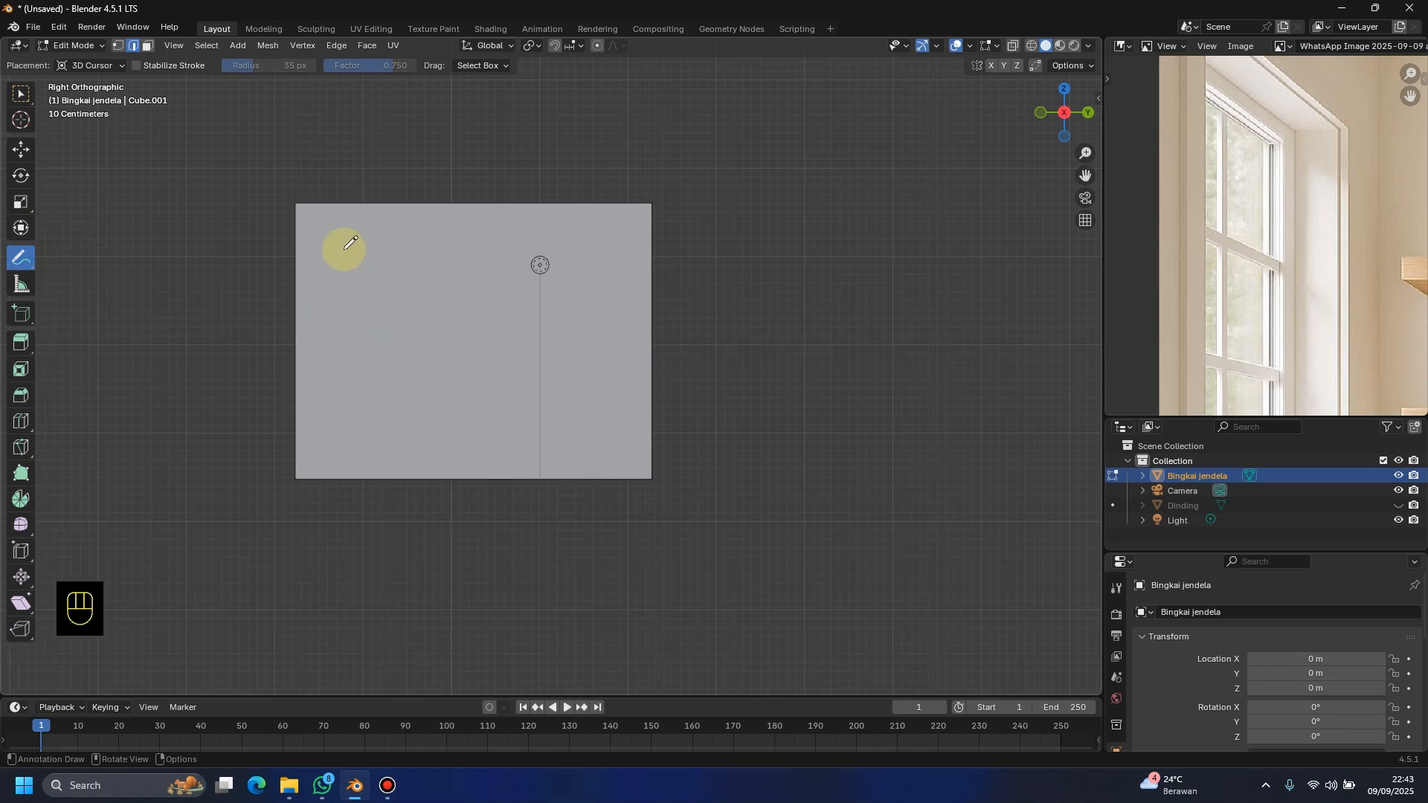
left_click_drag(354, 268, 352, 247)
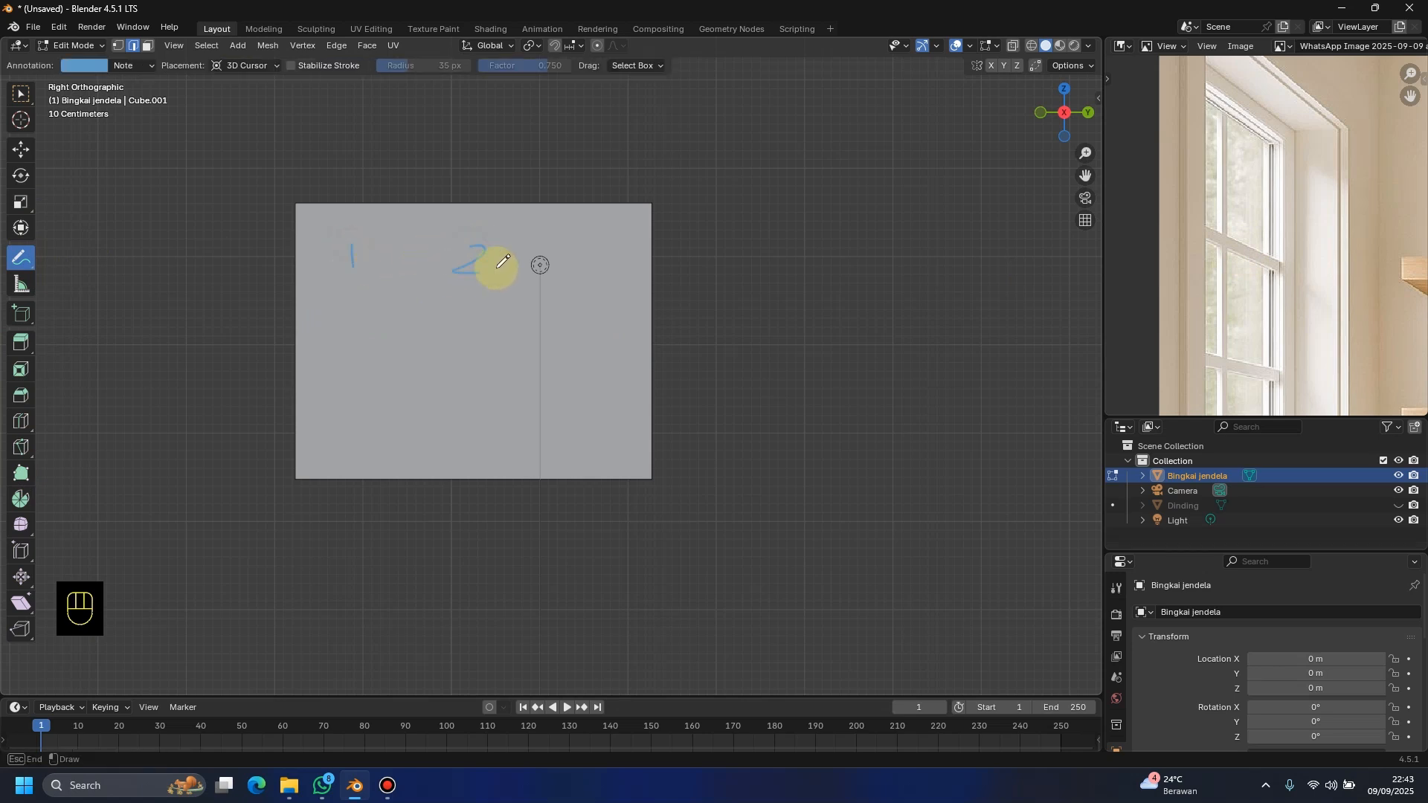
left_click_drag(582, 251, 629, 247)
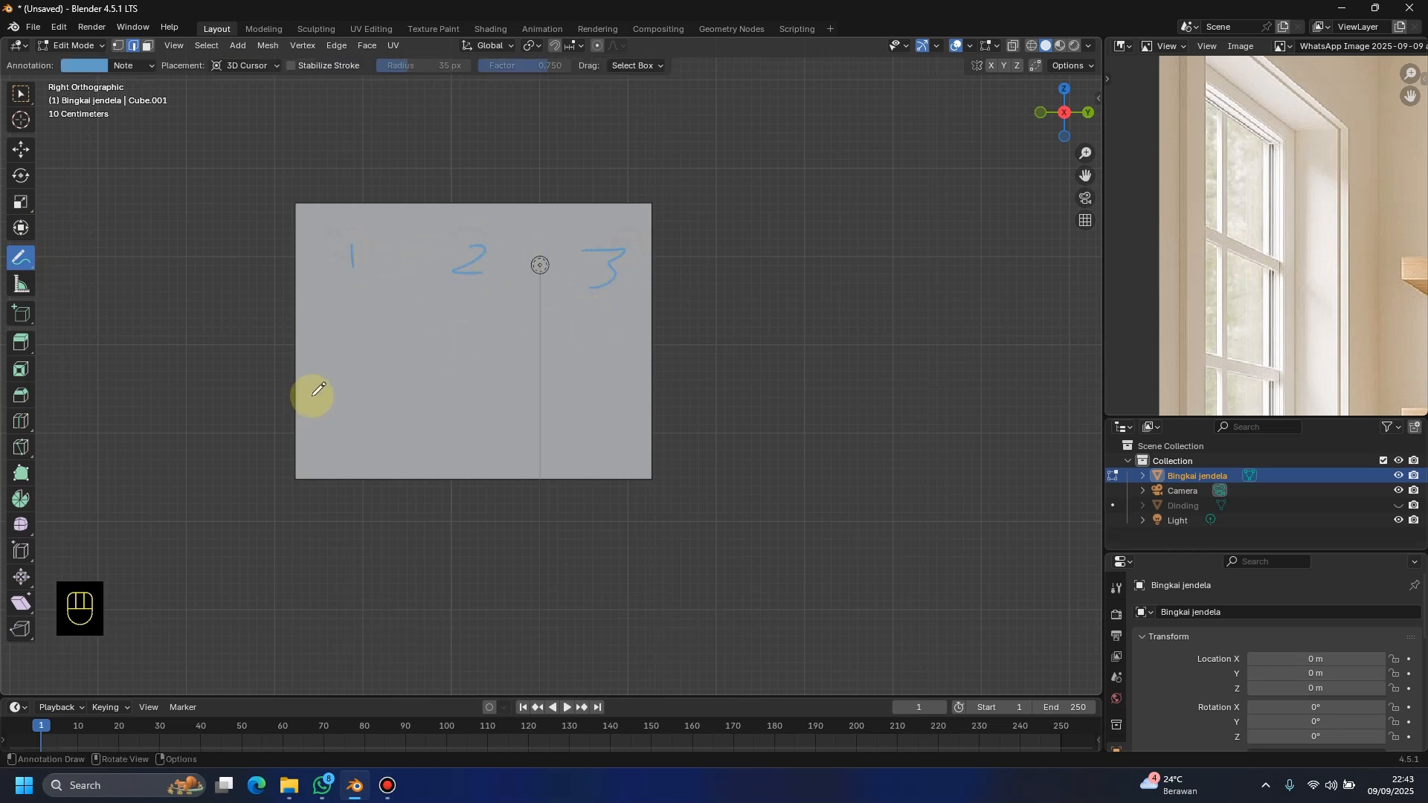
mouse_move(346, 394)
left_mouse_down()
mouse_move(378, 412)
mouse_move(376, 448)
left_mouse_up()
left_click_drag(465, 392, 463, 425)
left_click_drag(464, 396, 496, 394)
mouse_move(583, 388)
left_mouse_down()
mouse_move(567, 424)
mouse_move(590, 424)
mouse_move(557, 437)
left_mouse_up()
Step: Compare the window's pane layout in the reference photo with the wall opening, showing Dinding temporarily and hiding it again
scroll(1213, 264, "down", 2)
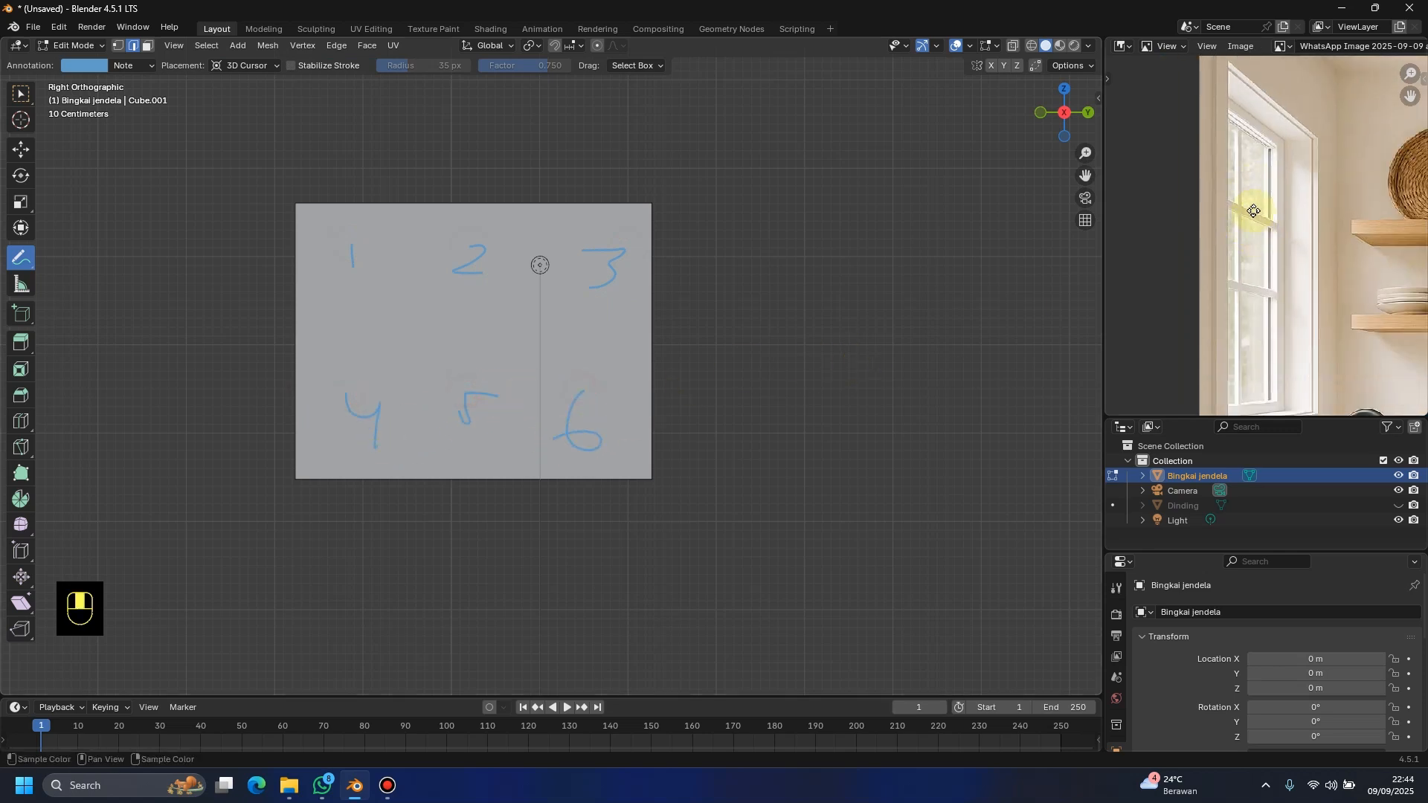
middle_click_drag(1253, 210, 1257, 180)
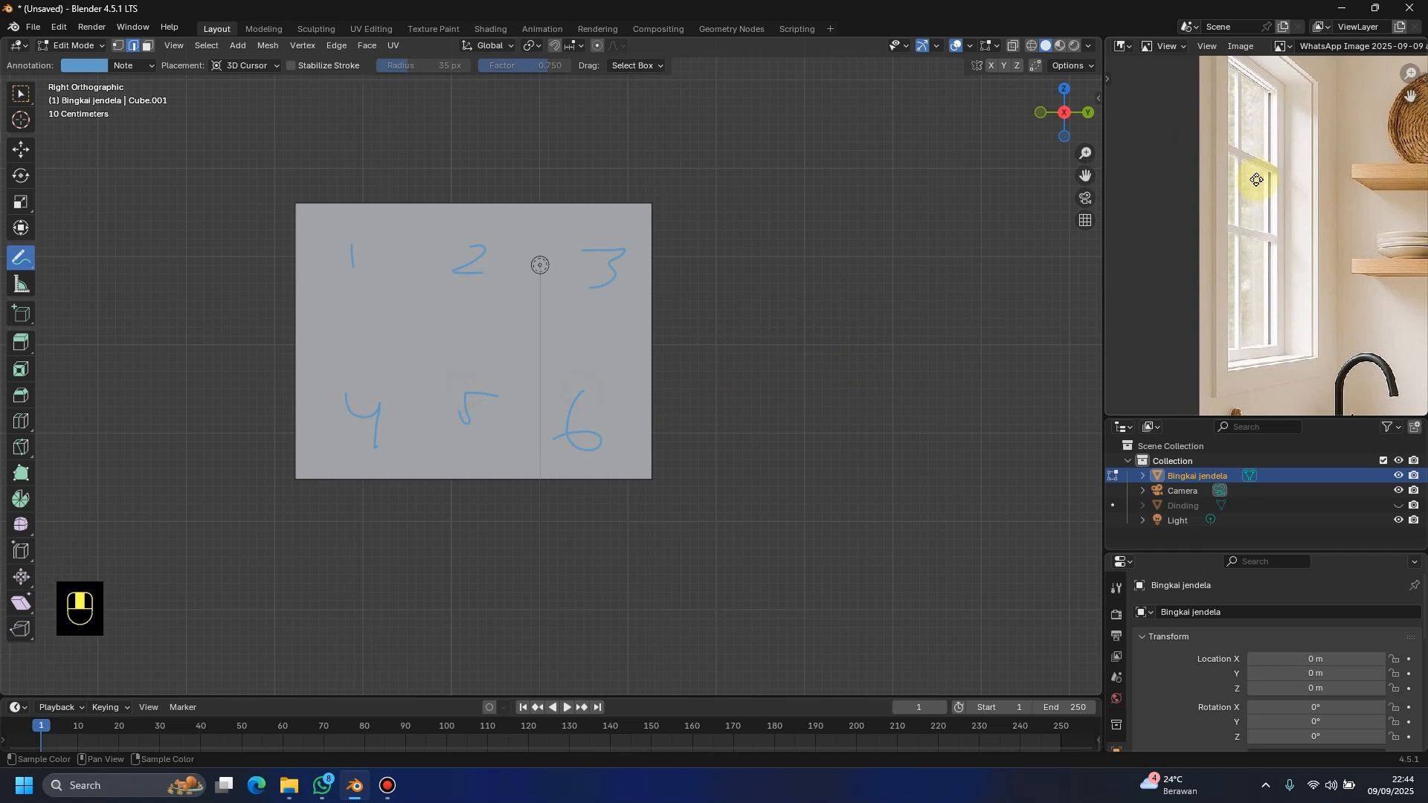
scroll(774, 404, "down", 4)
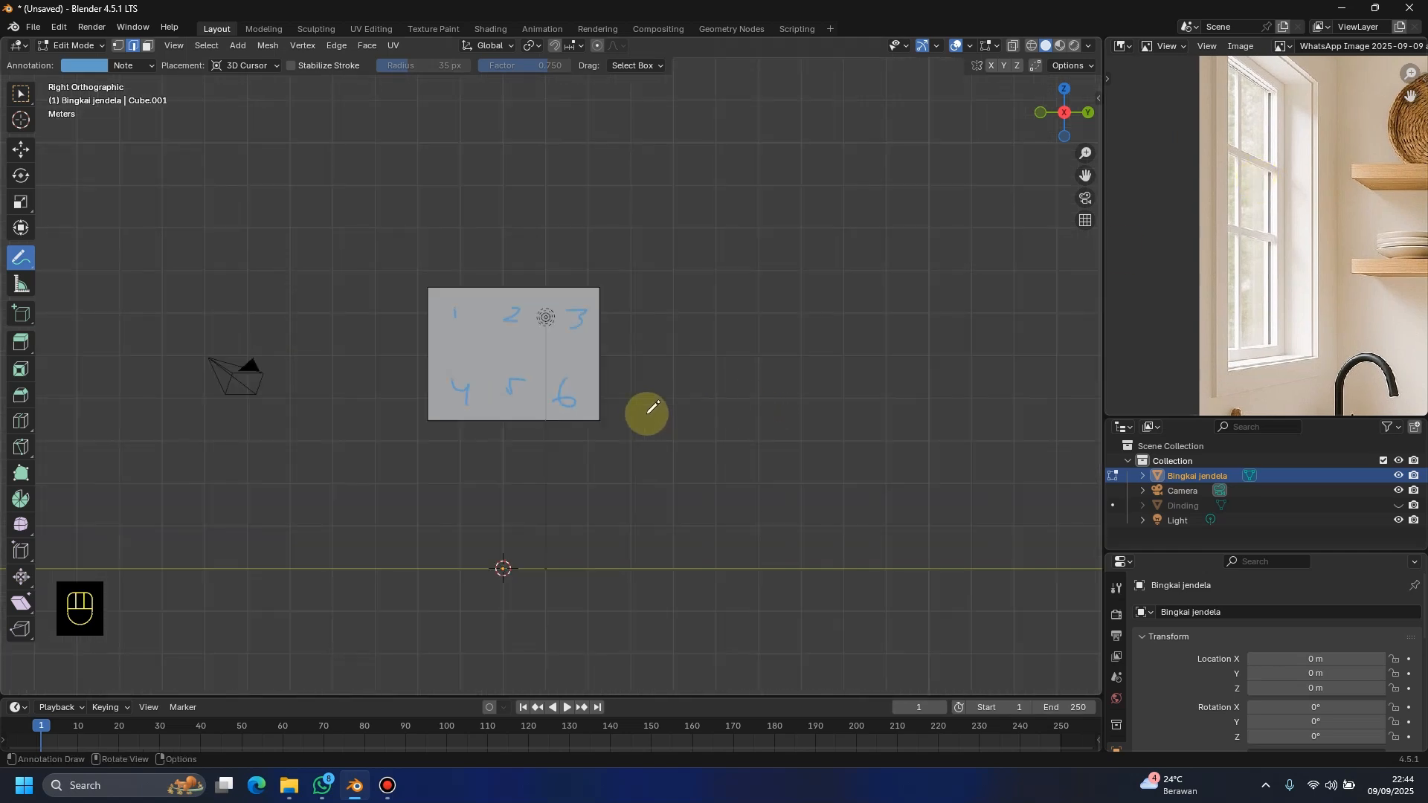
scroll(634, 412, "up", 5)
scroll(582, 407, "down", 2)
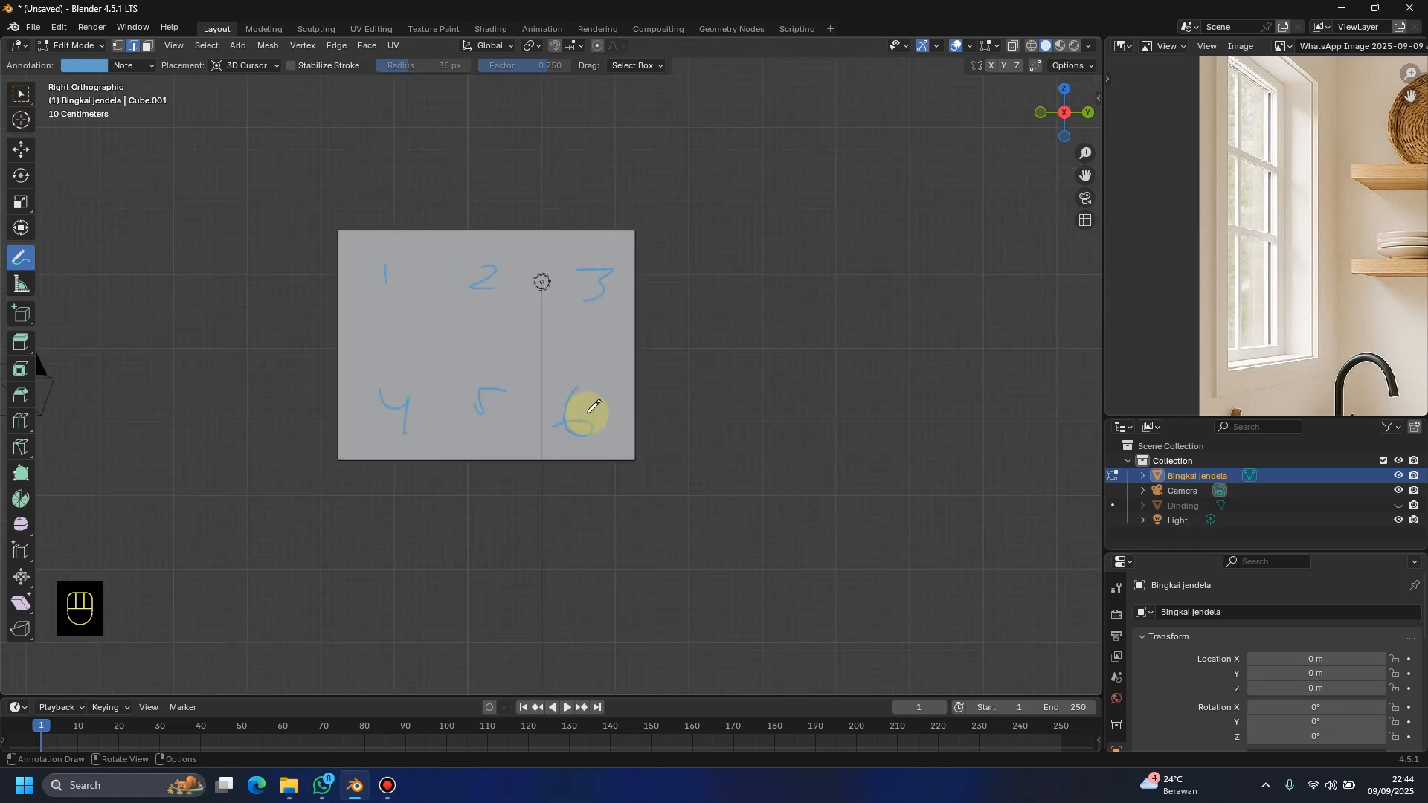
left_click(1398, 505)
scroll(584, 419, "down", 3)
middle_click_drag(615, 446, 675, 448)
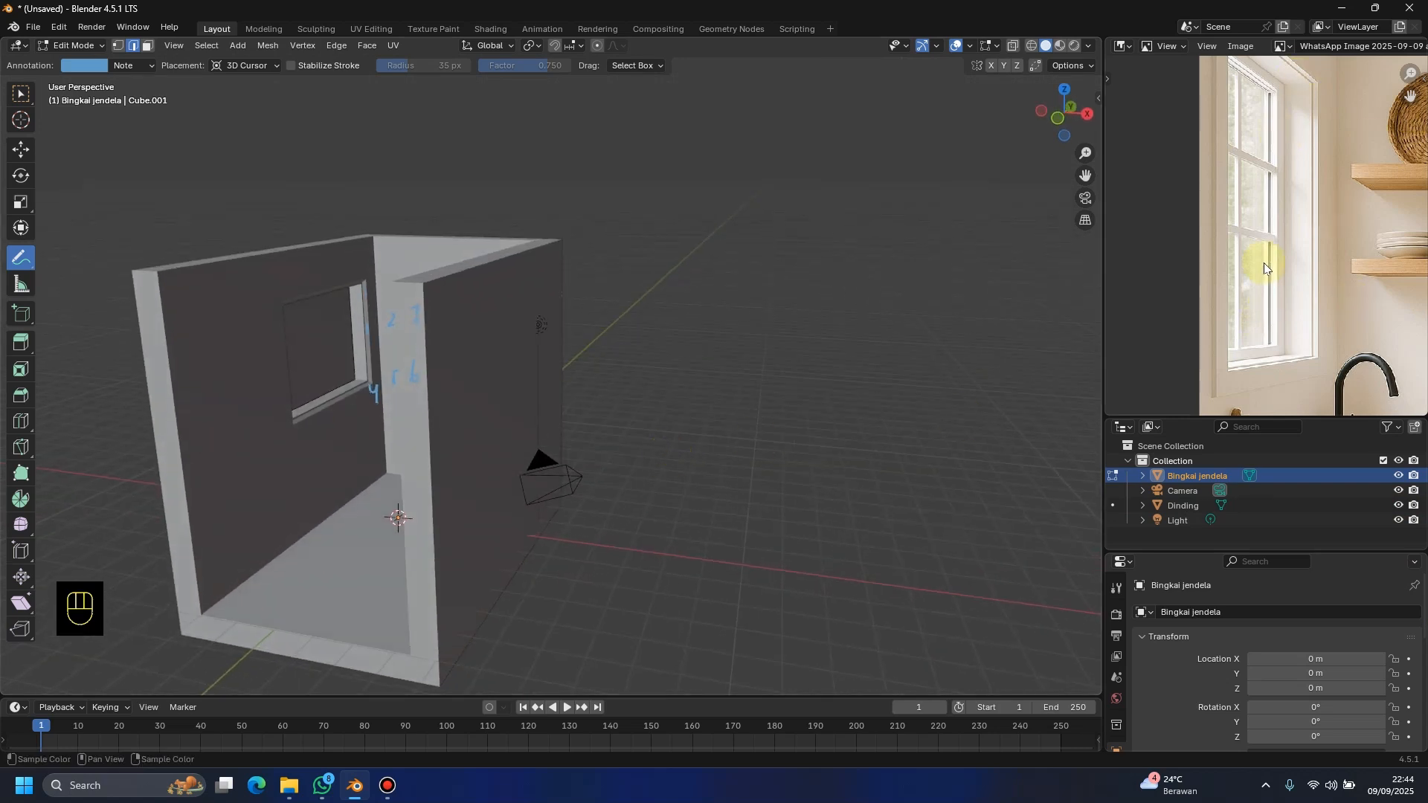
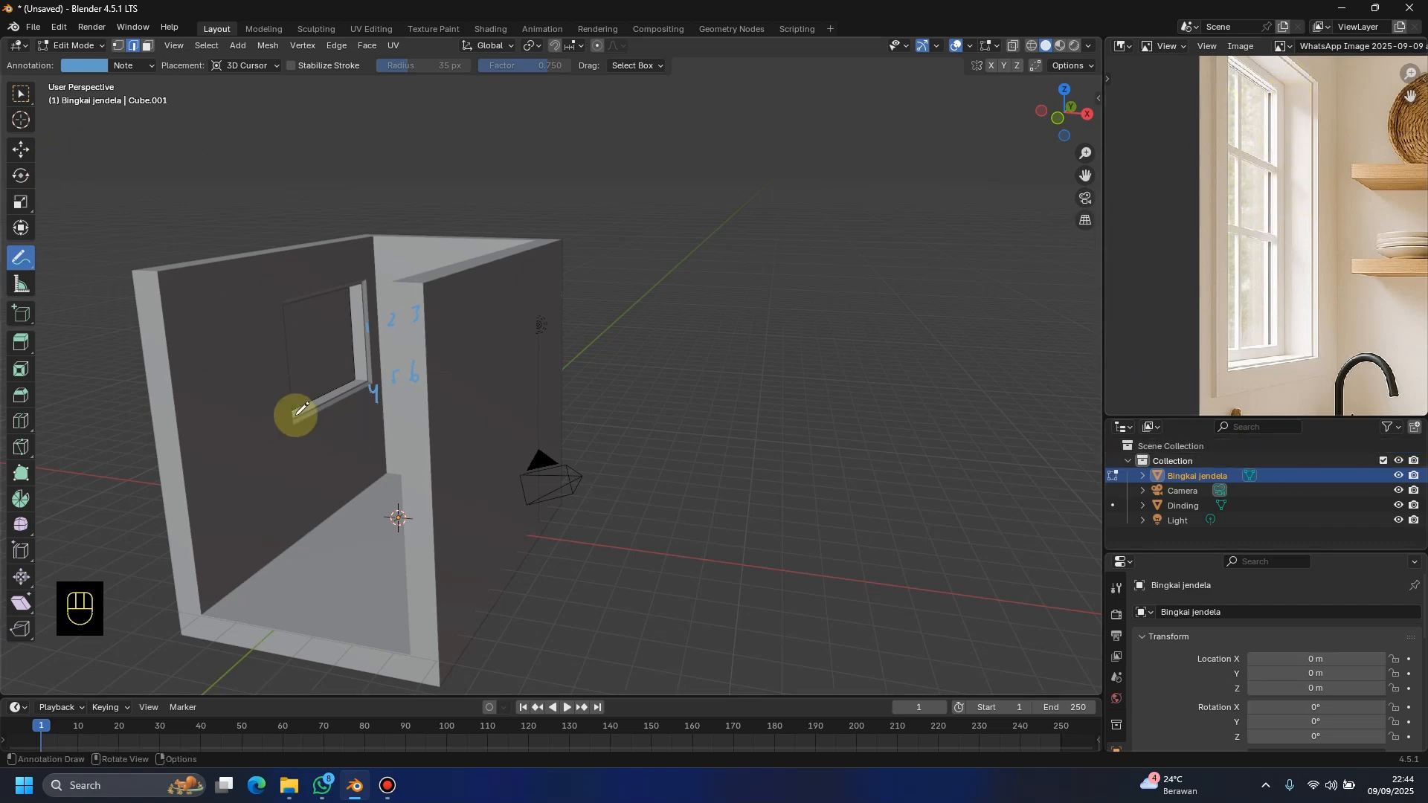
middle_click_drag(293, 415, 408, 313)
left_click(1397, 505)
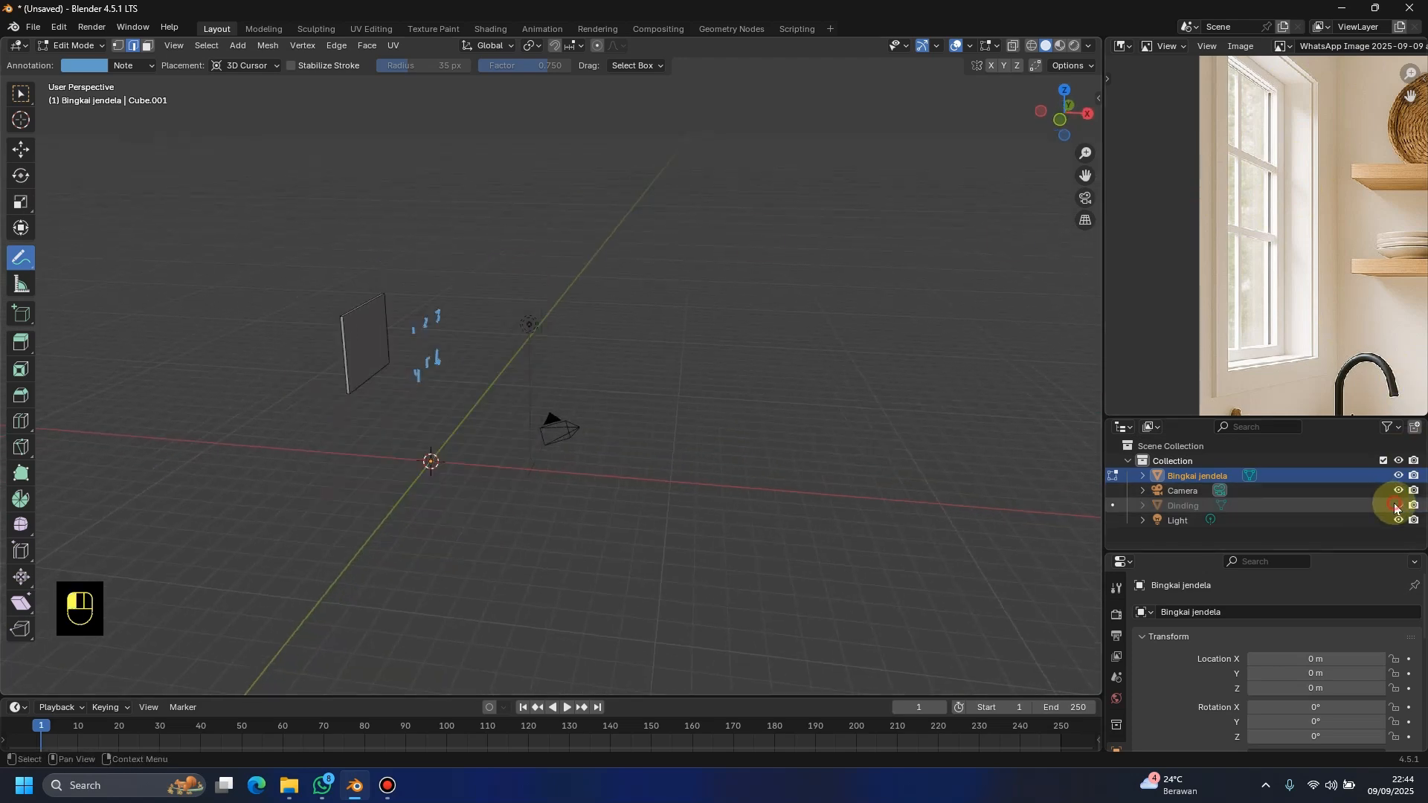
Step: Erase the handwritten pane numbers from the frame panel in right orthographic view
key("KP_3")
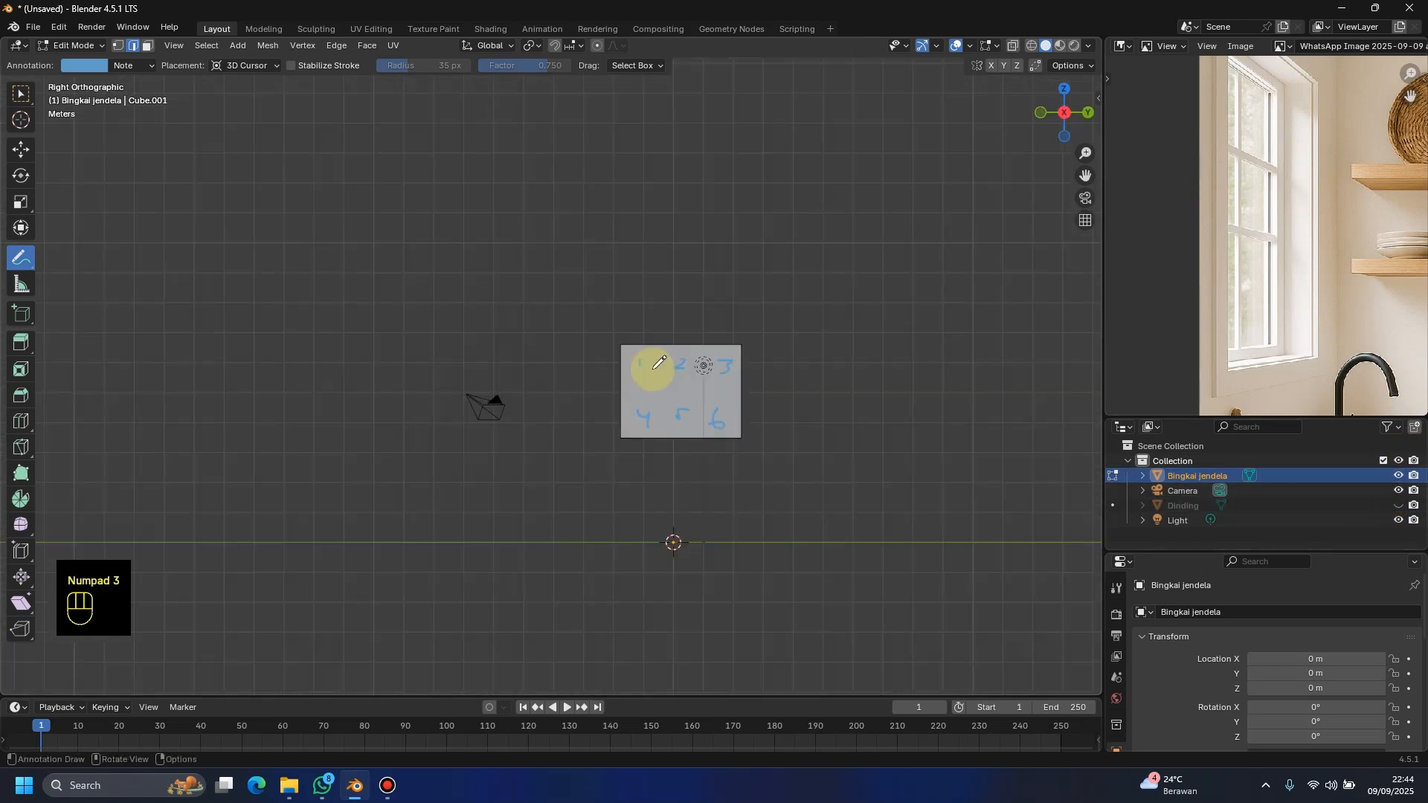
scroll(654, 367, "up", 5)
middle_click_drag(653, 368, 280, 264, "shift")
scroll(493, 344, "up", 2)
middle_click_drag(497, 349, 514, 384, "shift")
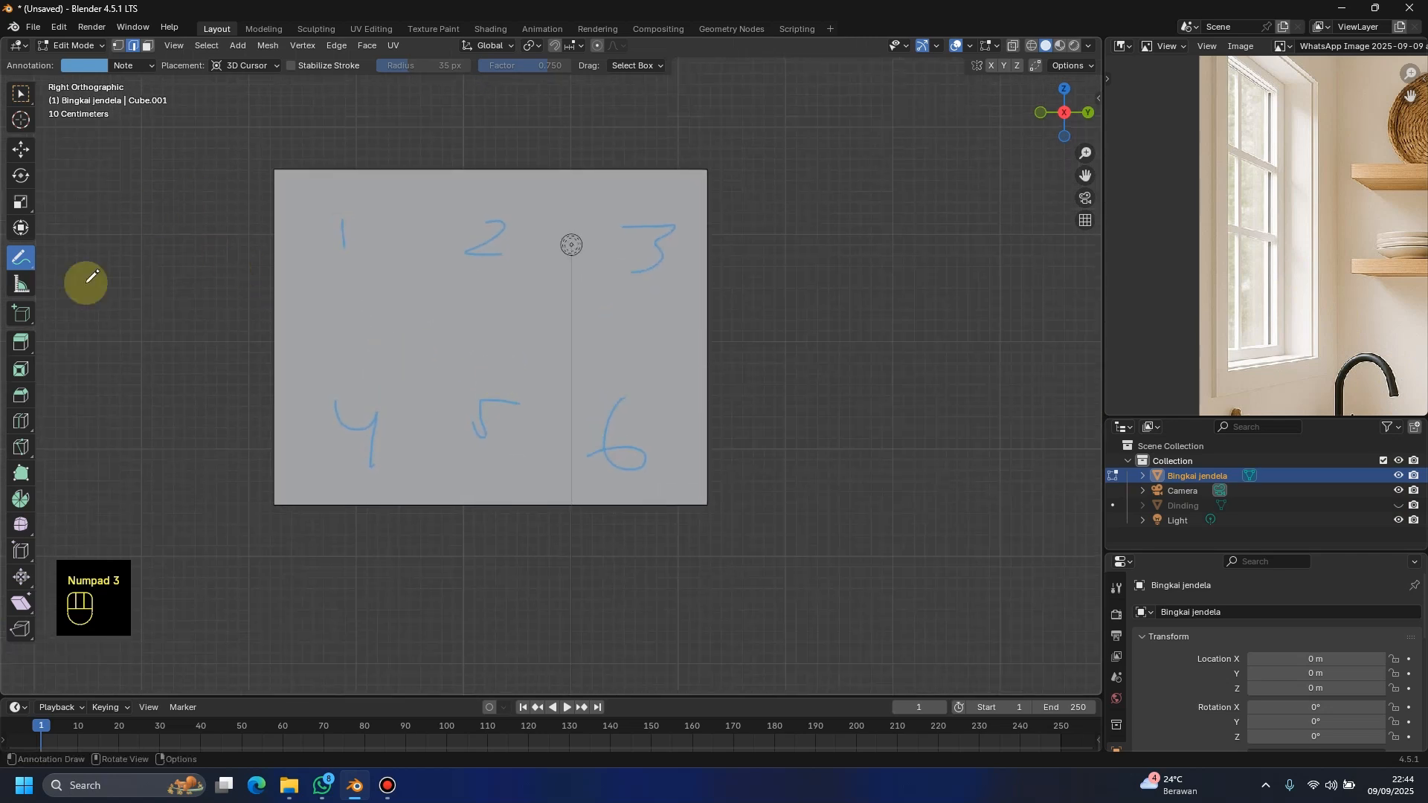
mouse_move(394, 329)
left_mouse_down("ctrl")
mouse_move(357, 256)
mouse_move(542, 224)
mouse_move(625, 377)
mouse_move(623, 505)
mouse_move(599, 450)
mouse_move(351, 388)
mouse_move(190, 325)
left_mouse_up("ctrl")
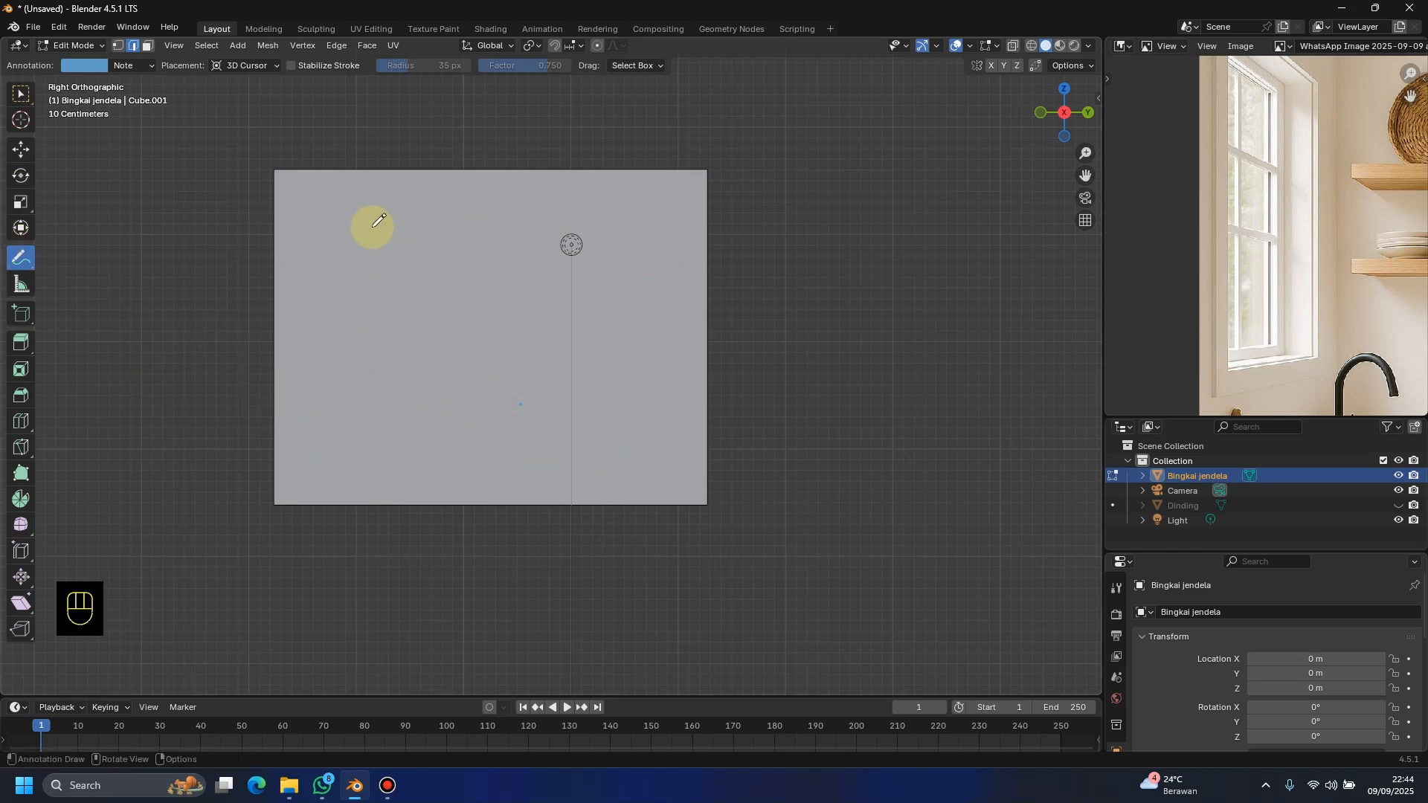
Step: Annotate the frame panel with the pane numbers 1 to 6 in three rows of two and return to the selection tool
left_click_drag(386, 241, 386, 242)
left_click_drag(573, 207, 606, 251)
mouse_move(381, 308)
left_mouse_down()
mouse_move(395, 328)
mouse_move(342, 346)
left_mouse_up()
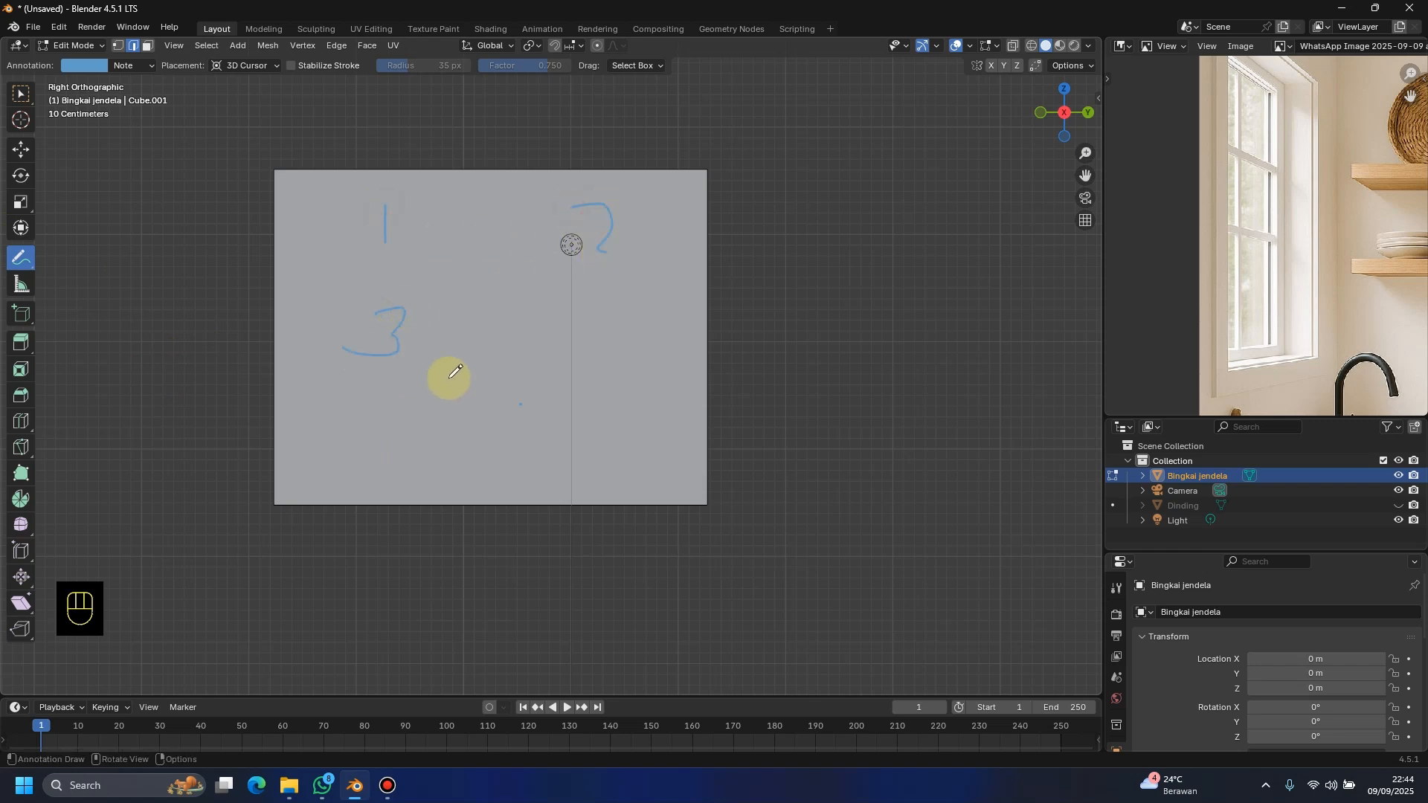
left_click_drag(564, 316, 603, 369)
mouse_move(390, 421)
left_mouse_down()
mouse_move(382, 457)
mouse_move(438, 430)
left_mouse_up()
mouse_move(610, 429)
left_mouse_down()
mouse_move(600, 469)
mouse_move(594, 457)
left_mouse_up()
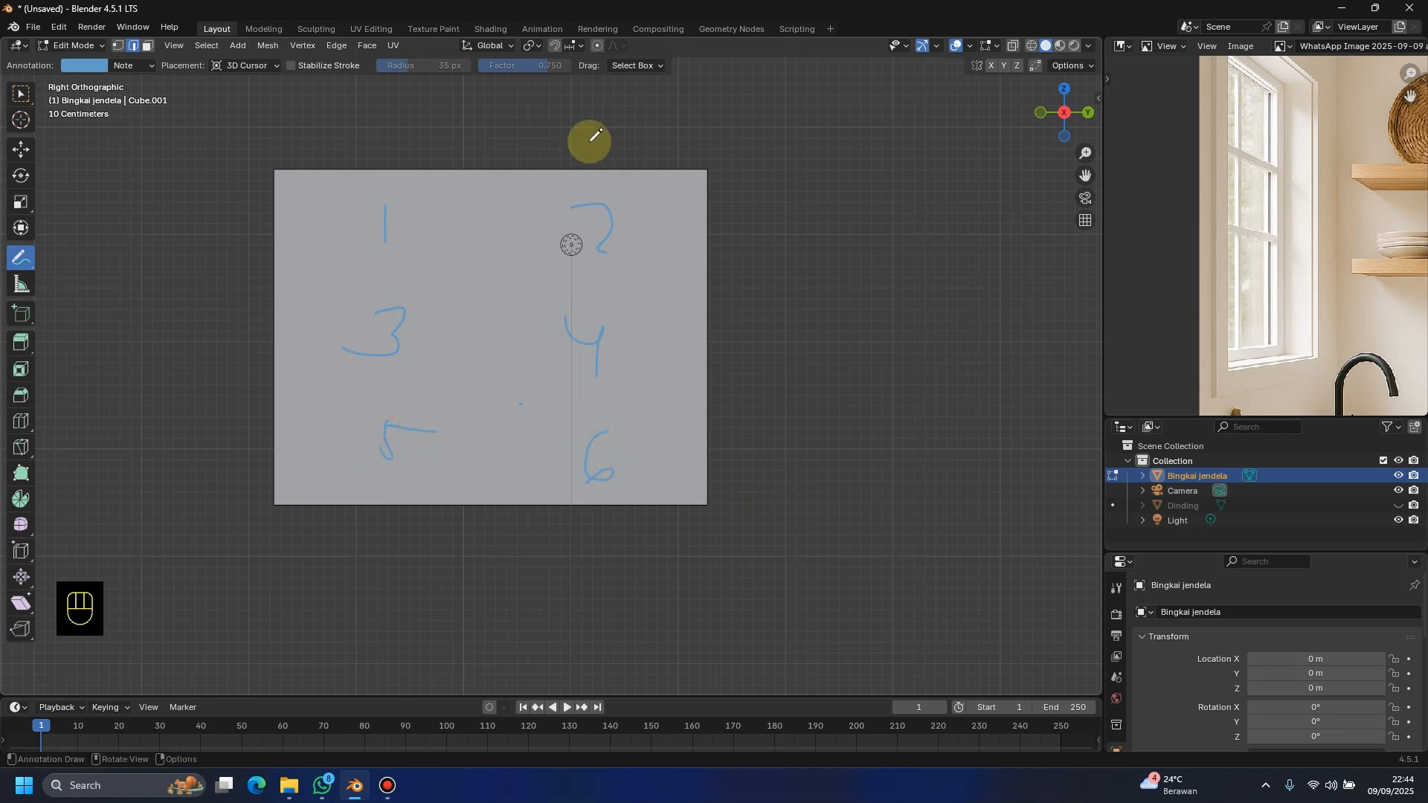
left_click(21, 94)
Step: Add one vertical loop cut through the middle of the frame panel, splitting it into two columns
scroll(503, 283, "up", 1)
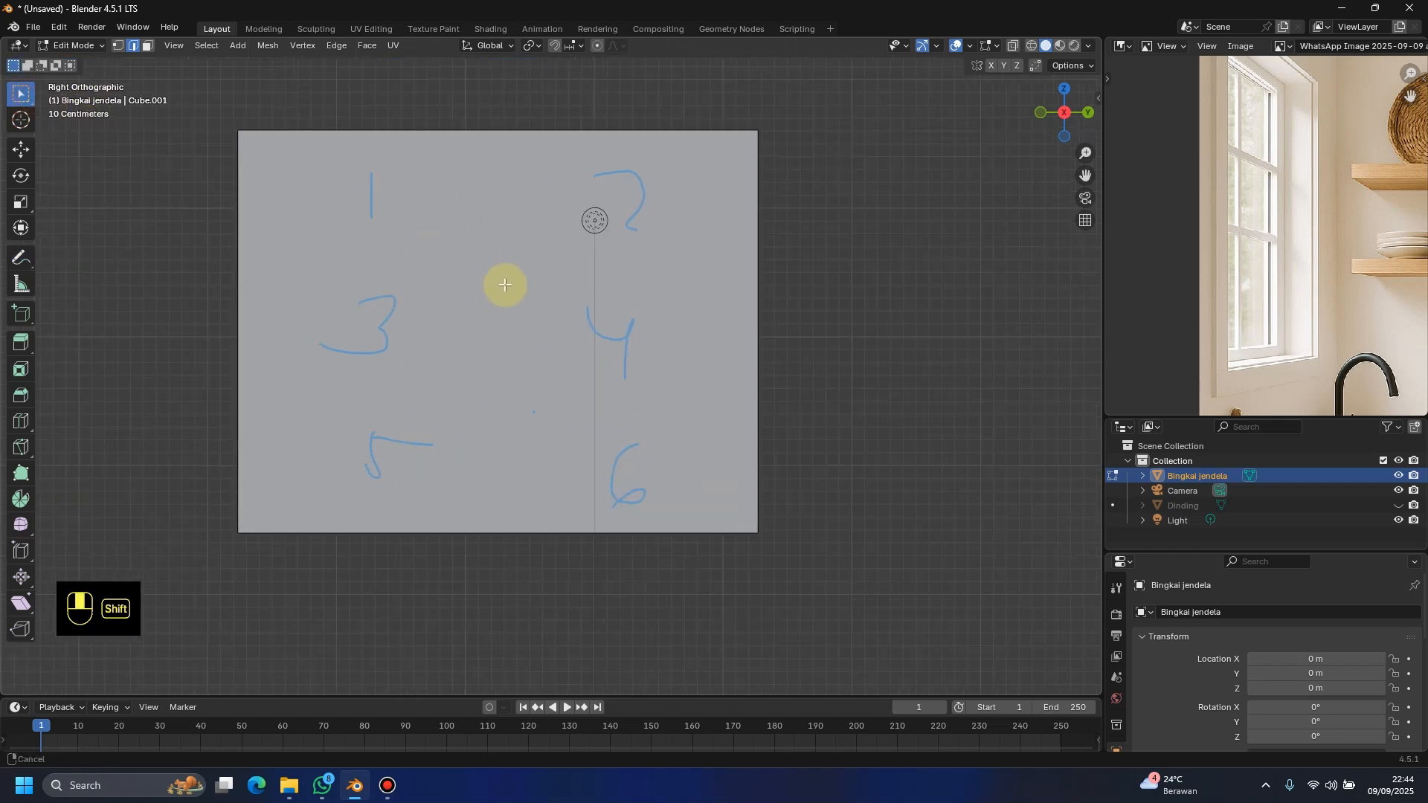
key("KP_1")
key("KP_3")
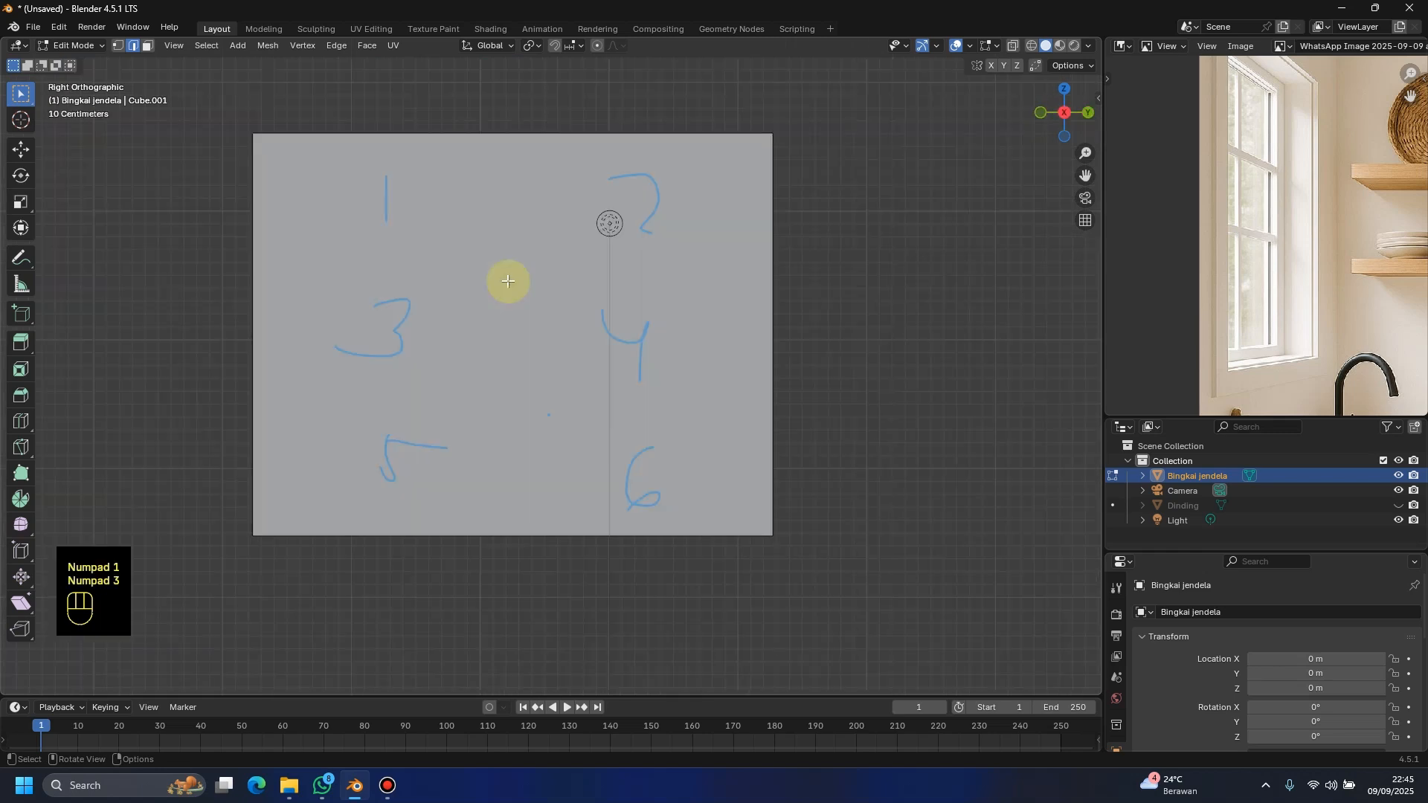
scroll(472, 322, "up", 1, "ctrl")
key("ctrl+r")
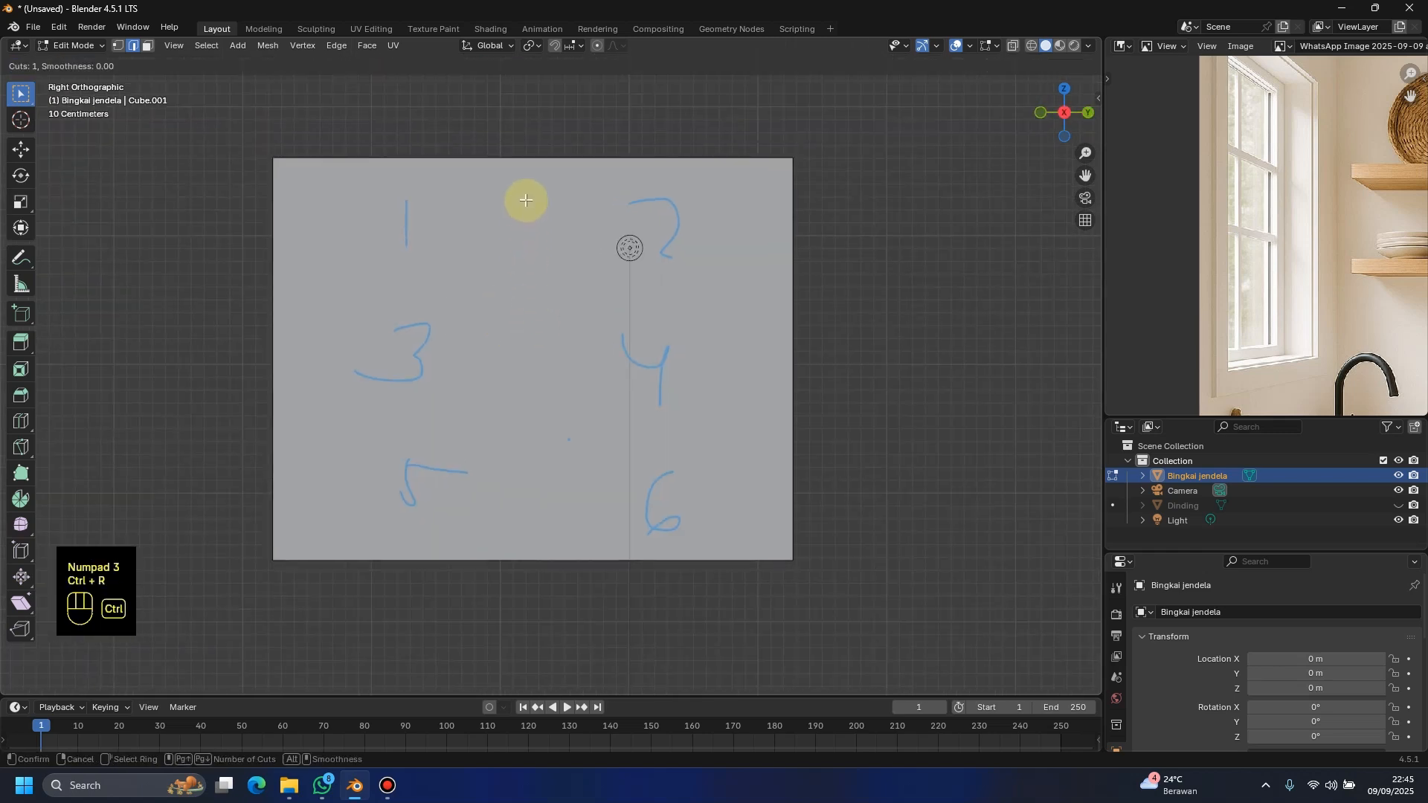
left_click(529, 177)
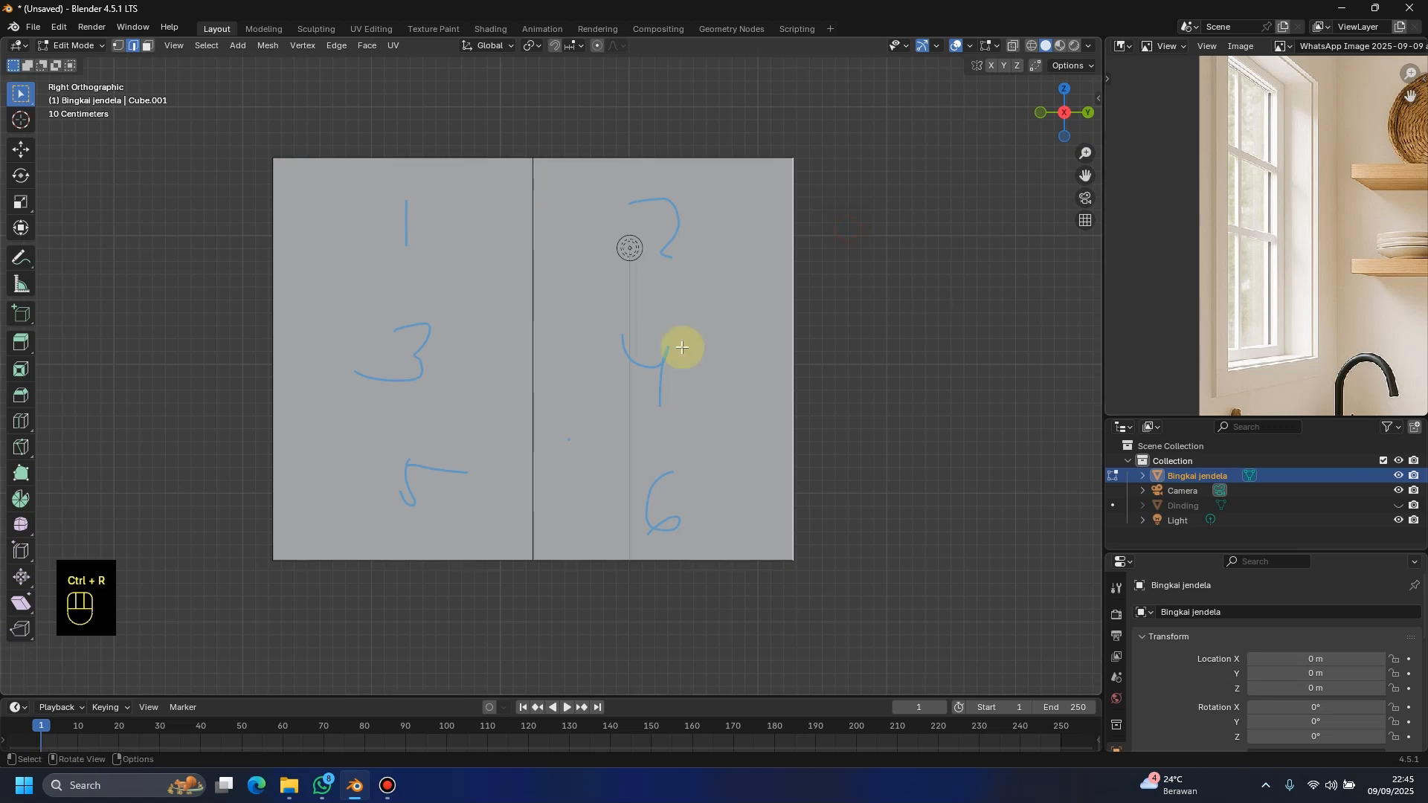
Step: Add two evenly spaced horizontal loop cuts across the frame panel, splitting it into three rows
key("ctrl+r")
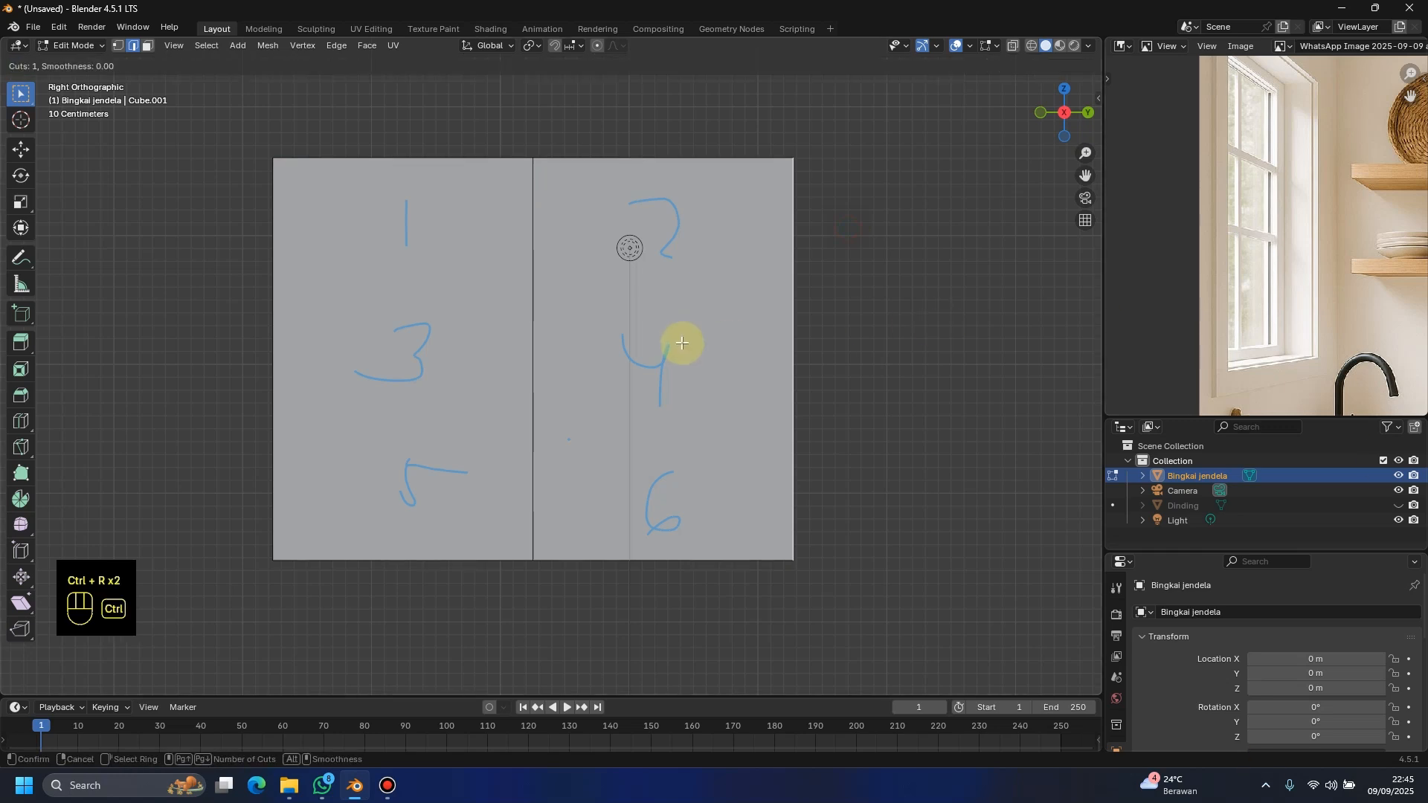
scroll(515, 277, "up", 1)
left_click(515, 278)
right_click(514, 278)
left_click(850, 303)
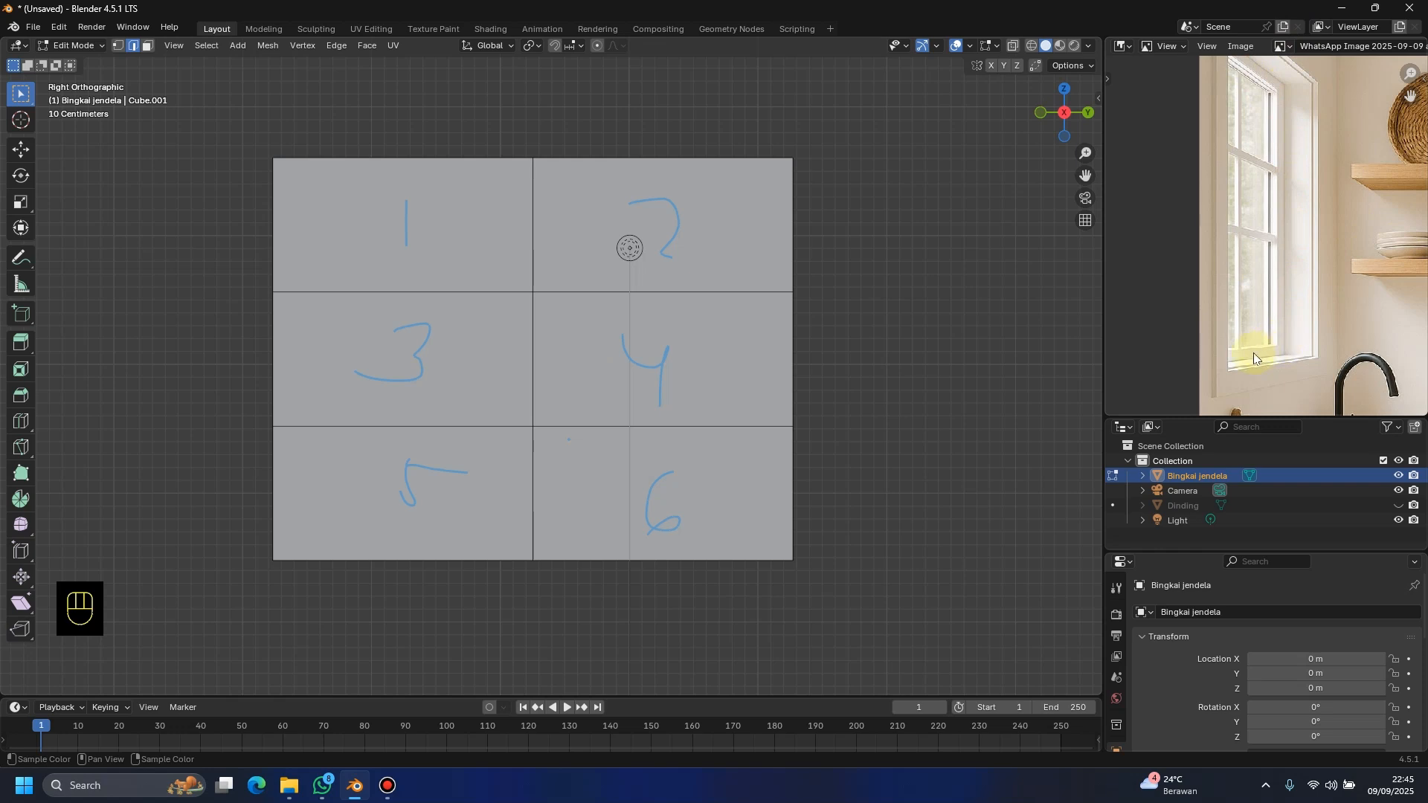
Step: Switch to face selection and select all six pane faces on the numbered side of the frame panel
left_click(148, 45)
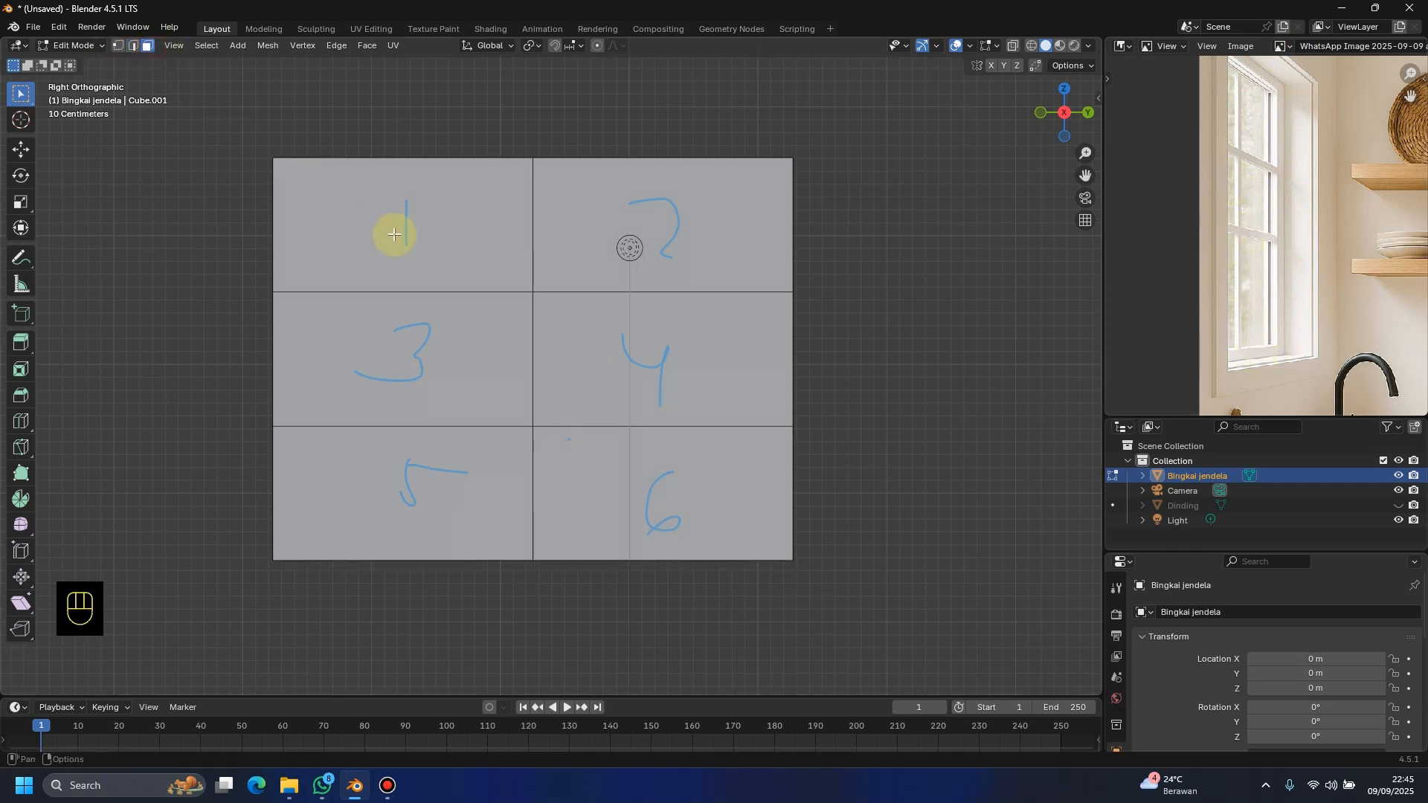
left_click(395, 235)
left_click(685, 236, "shift")
left_click(654, 399, "shift")
left_click(635, 484, "shift")
left_click(457, 383, "shift")
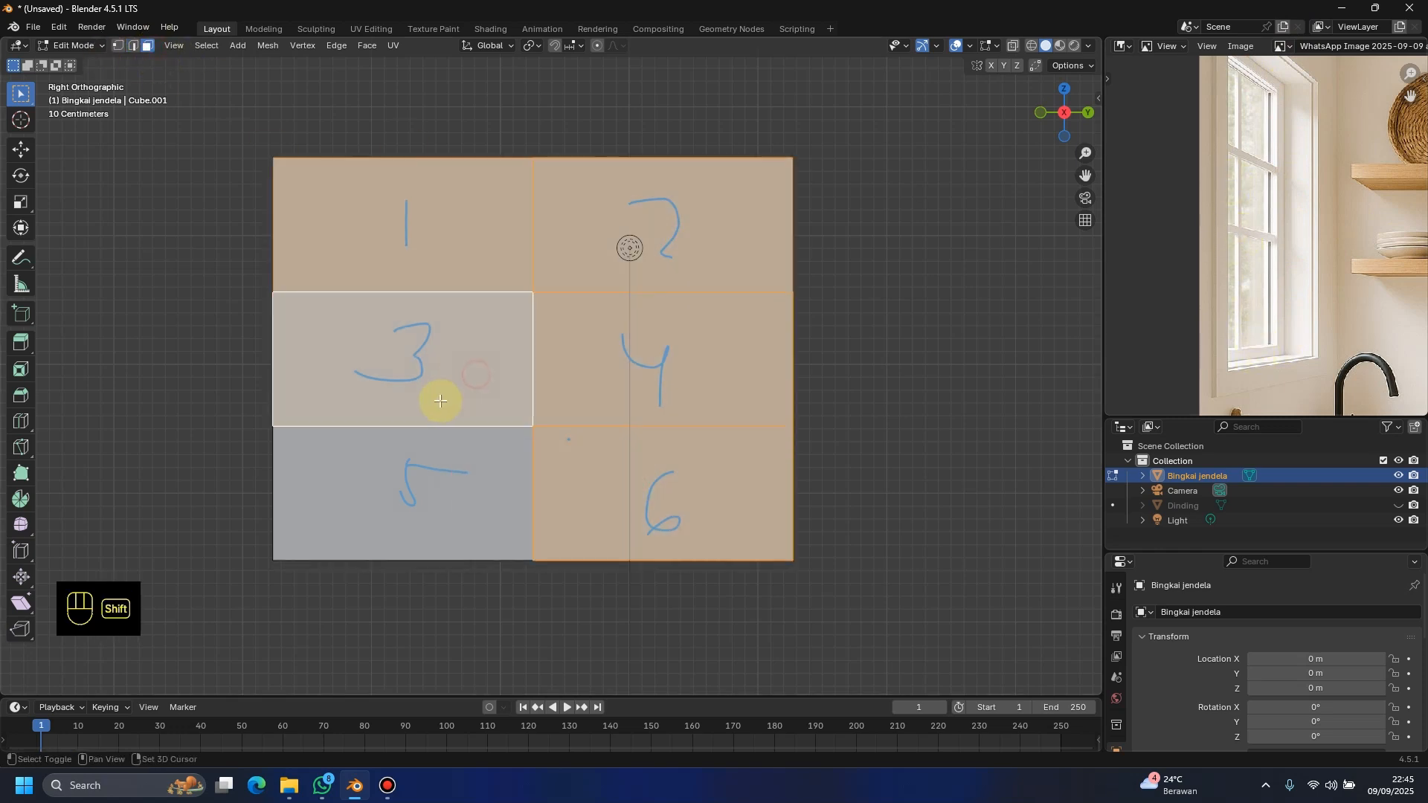
left_click(415, 465, "shift")
Step: Add the six pane faces on the opposite side of the frame panel to the selection
middle_click_drag(416, 465, 728, 398)
left_click(601, 223, "shift")
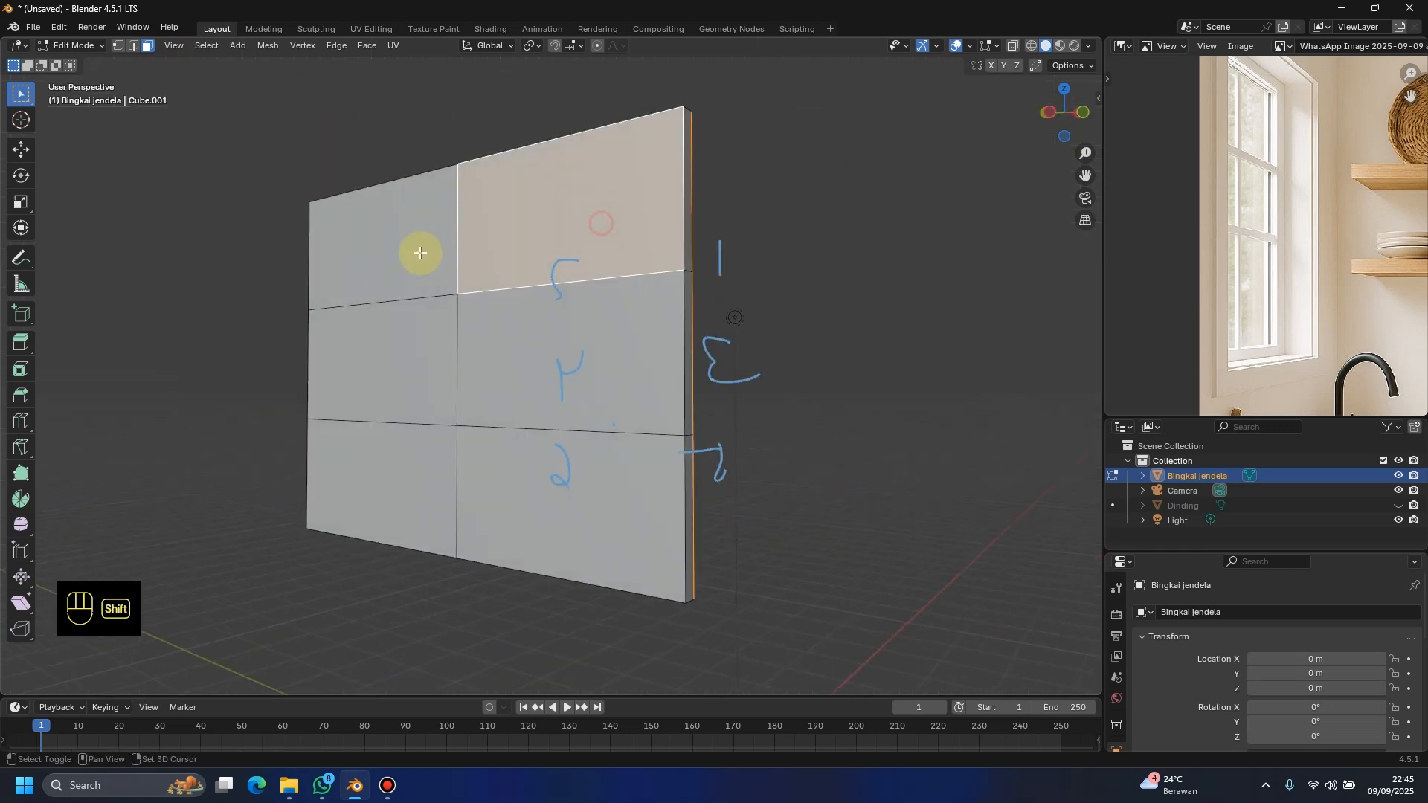
left_click(414, 249, "shift")
left_click(402, 366, "shift")
left_click(547, 361, "shift")
left_click(541, 462, "shift")
left_click(409, 469, "shift")
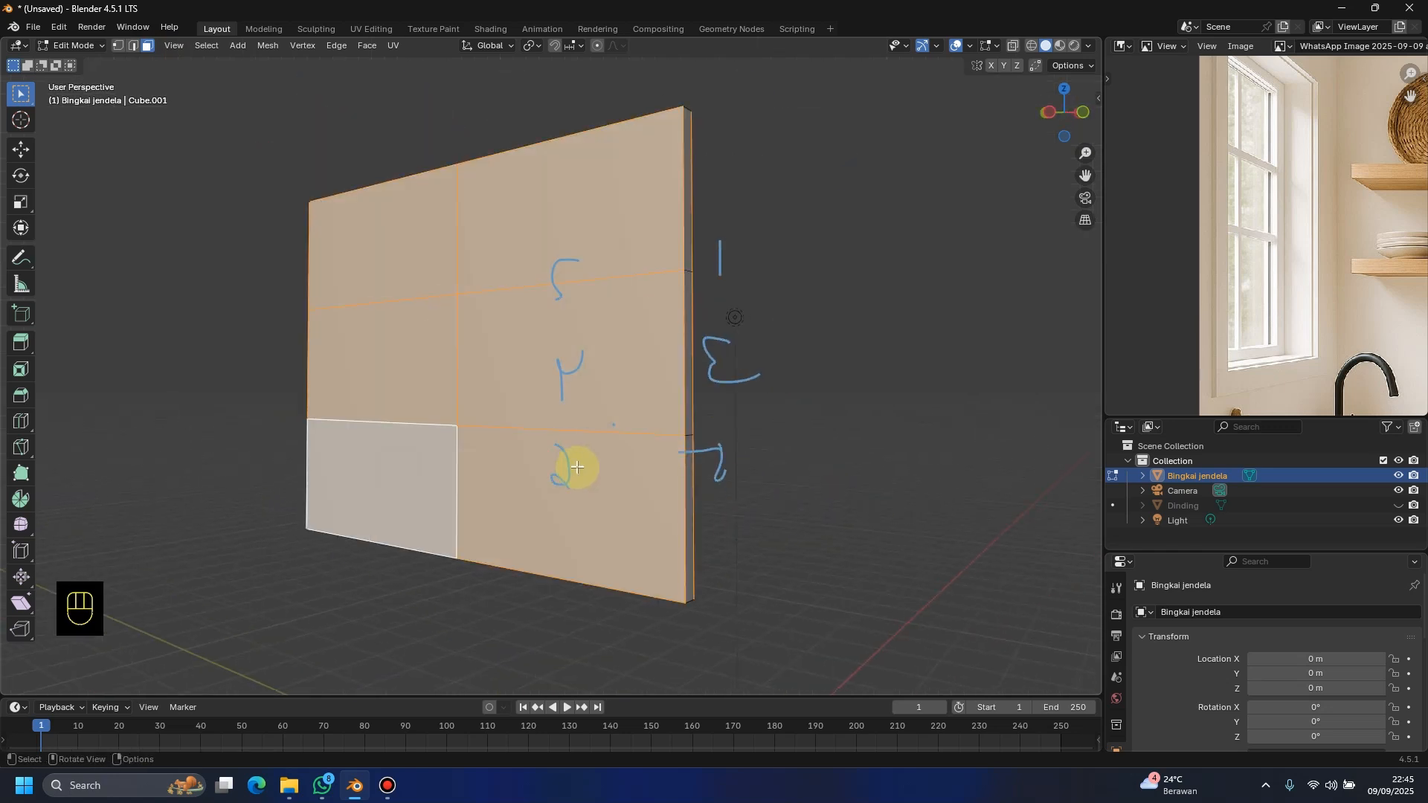
Step: Inset the selected pane faces individually by about 0.079 m in right orthographic view
middle_click_drag(729, 418, 536, 357)
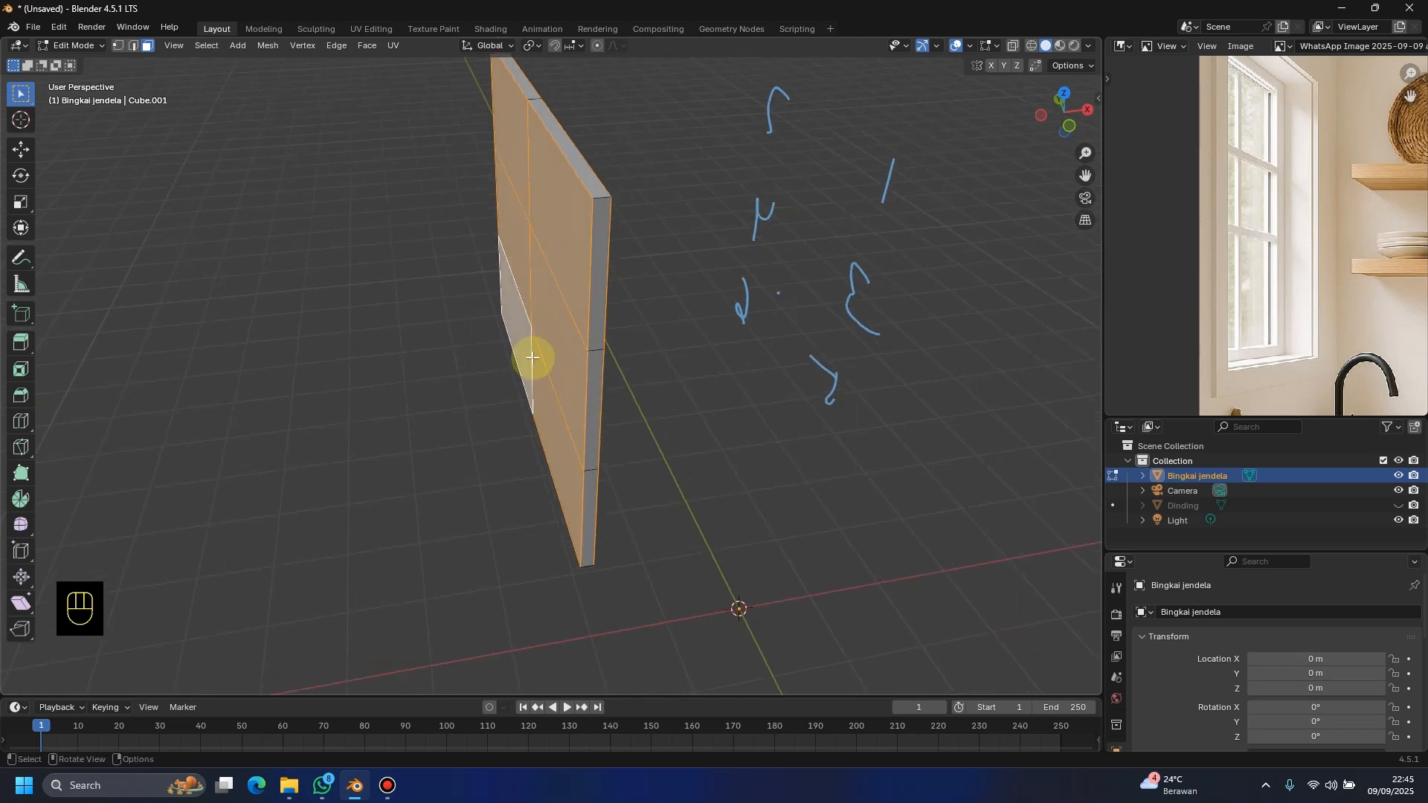
middle_click_drag(525, 444, 386, 431)
key("KP_3")
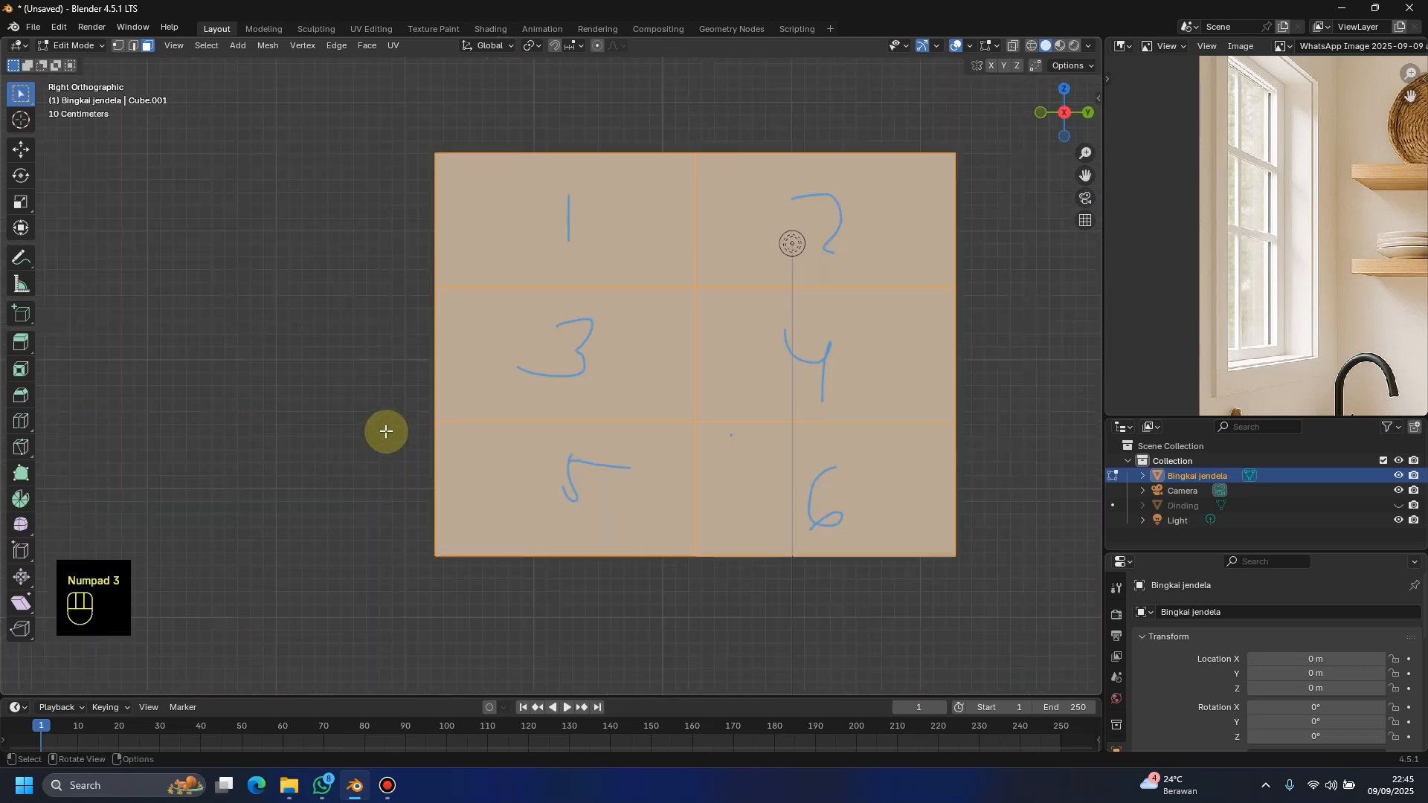
middle_click_drag(653, 357, 637, 401, "shift")
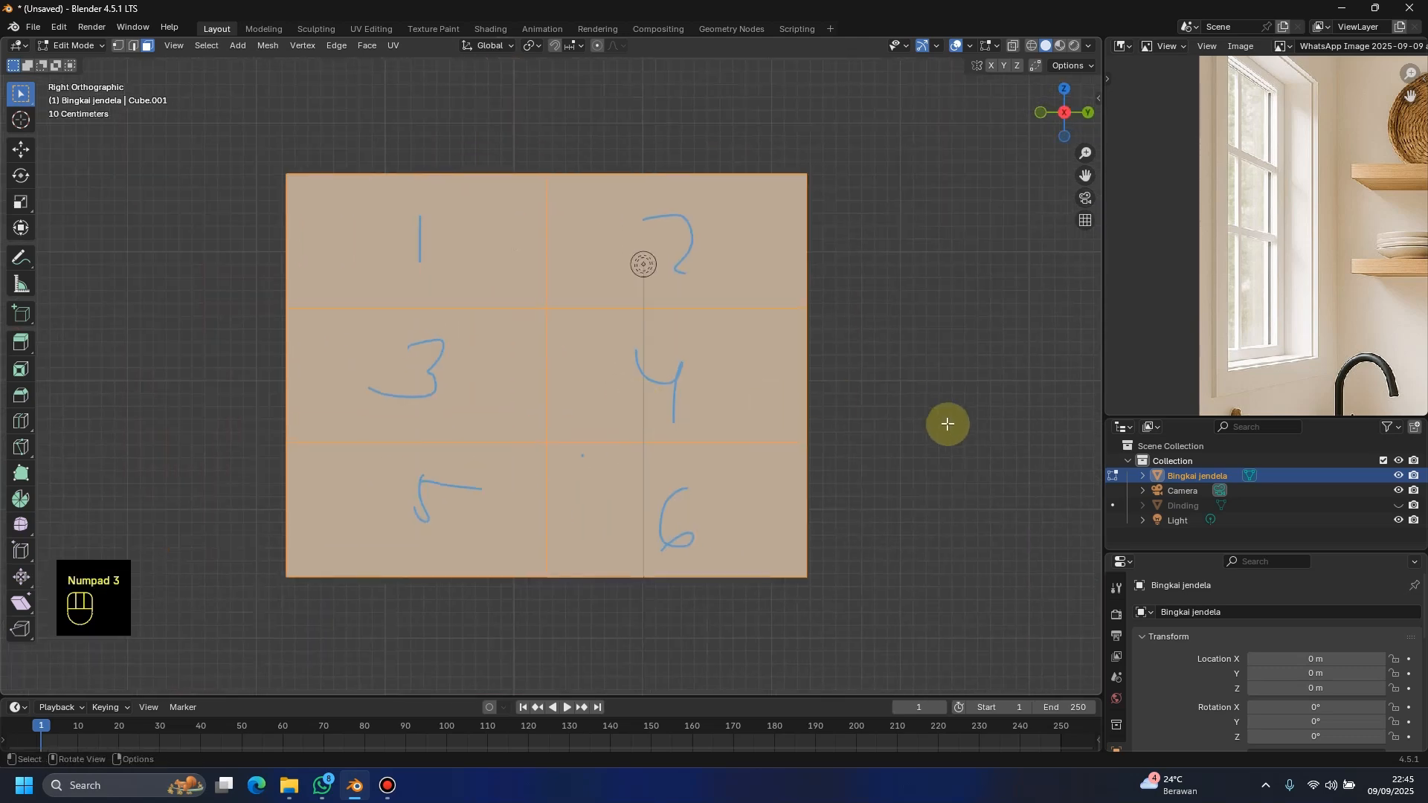
key("i")
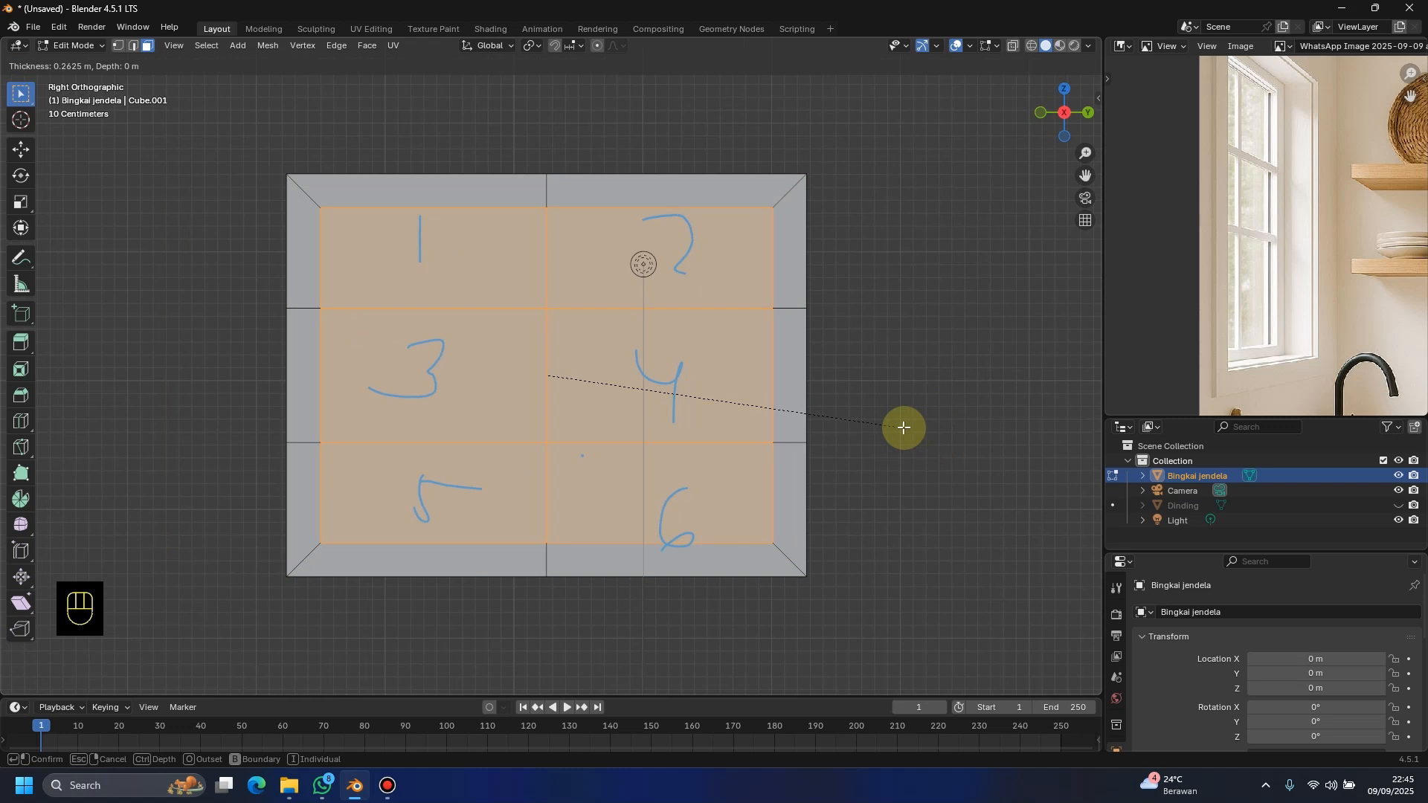
key("i")
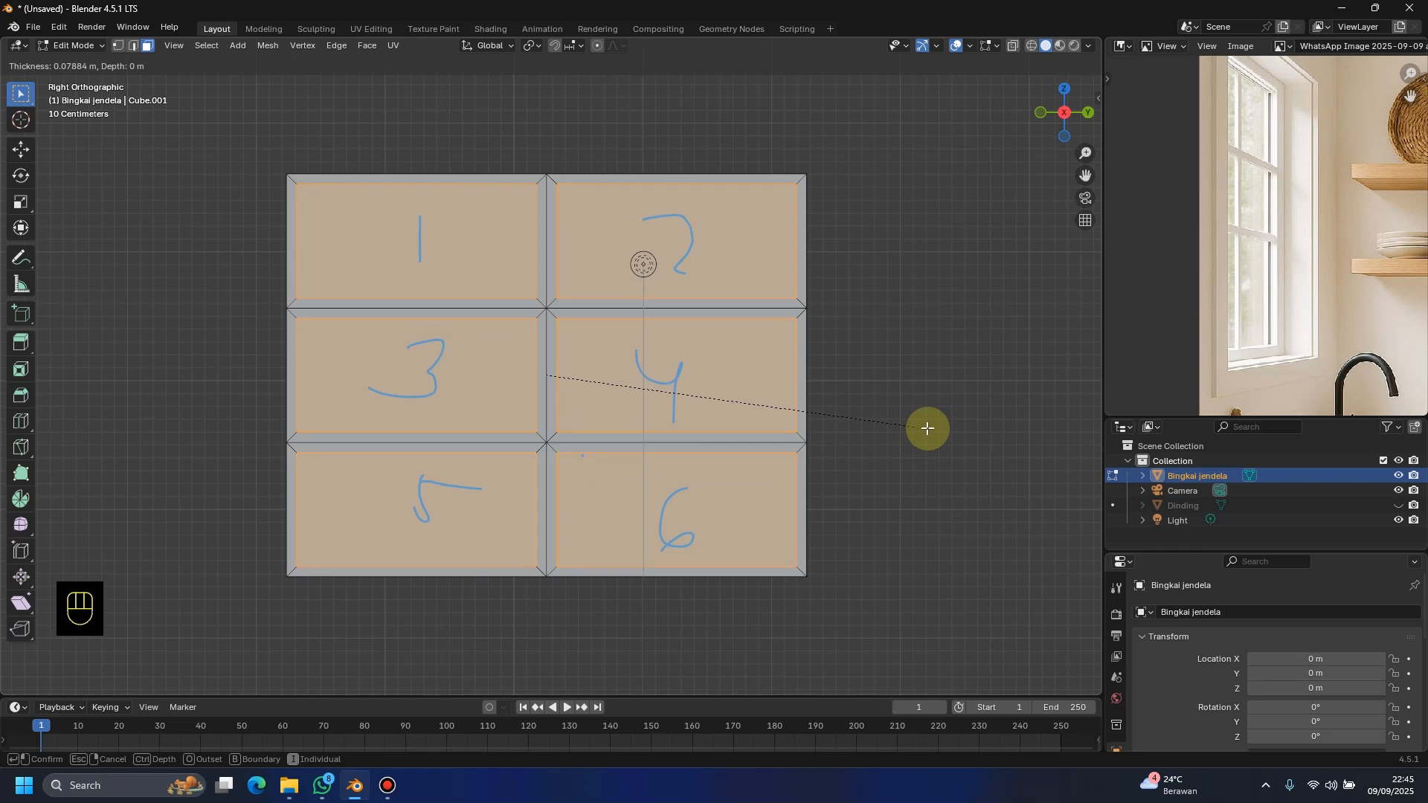
left_click(928, 428)
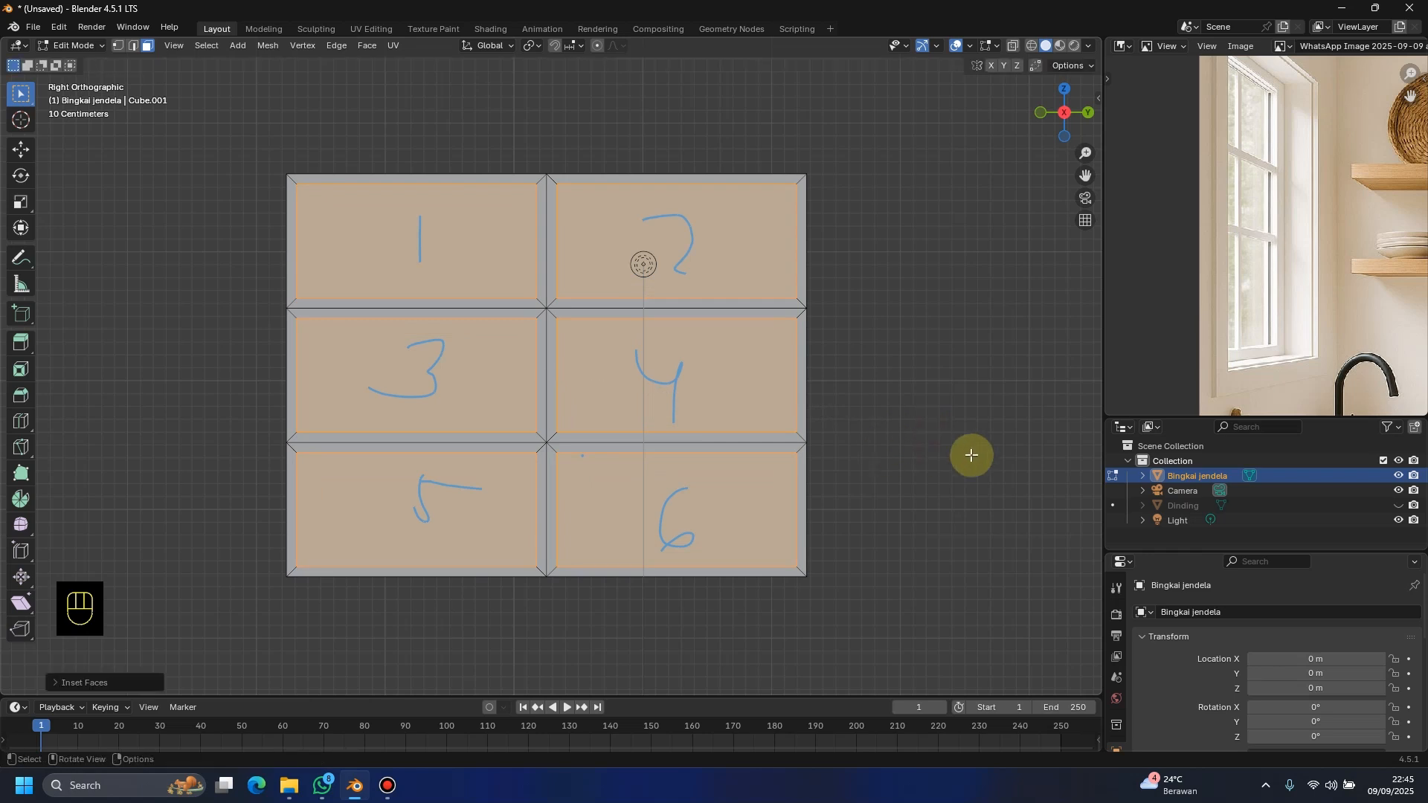
key("s")
key("x")
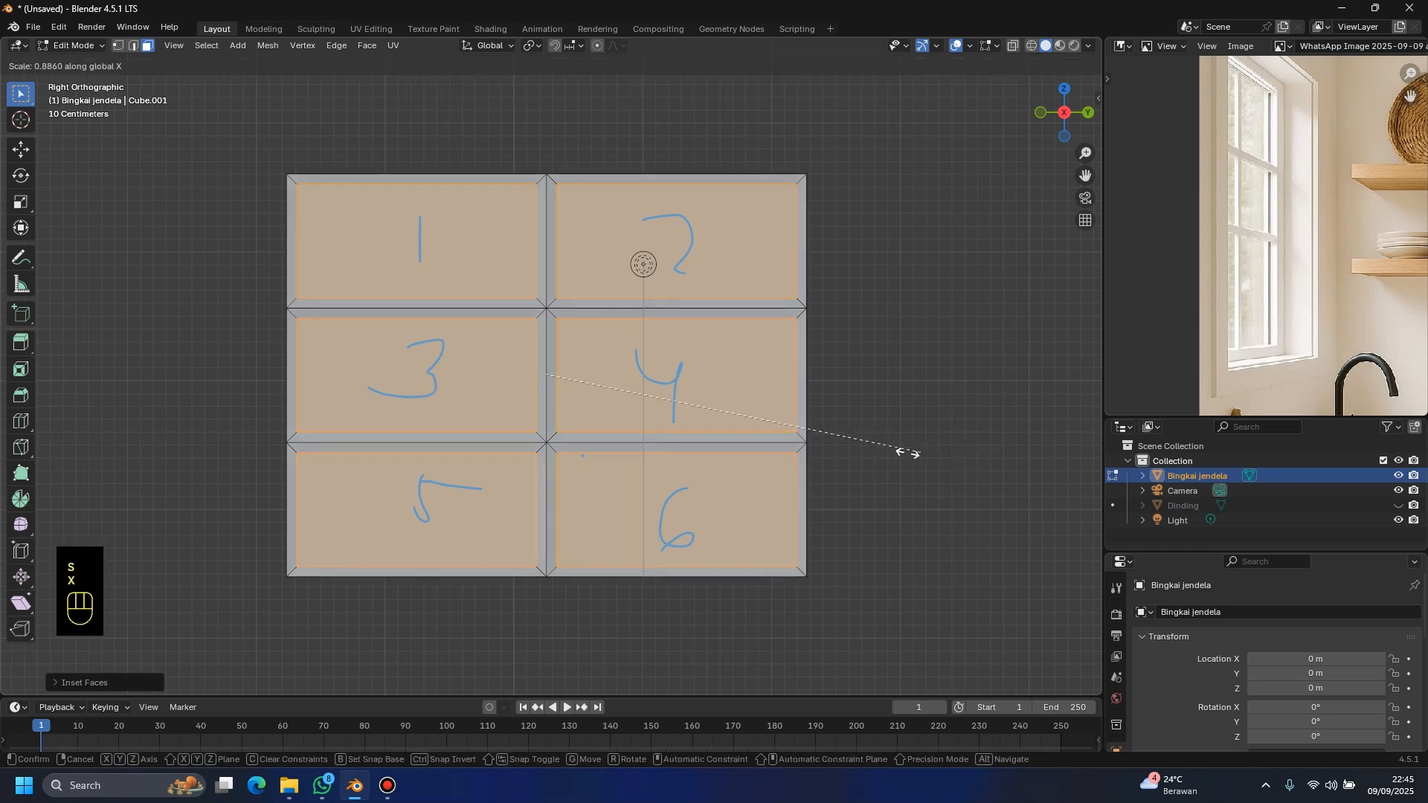
right_click(950, 446)
Step: Scale the inset pane faces down slightly along the global Y axis to widen the frame's outer side borders
key("s")
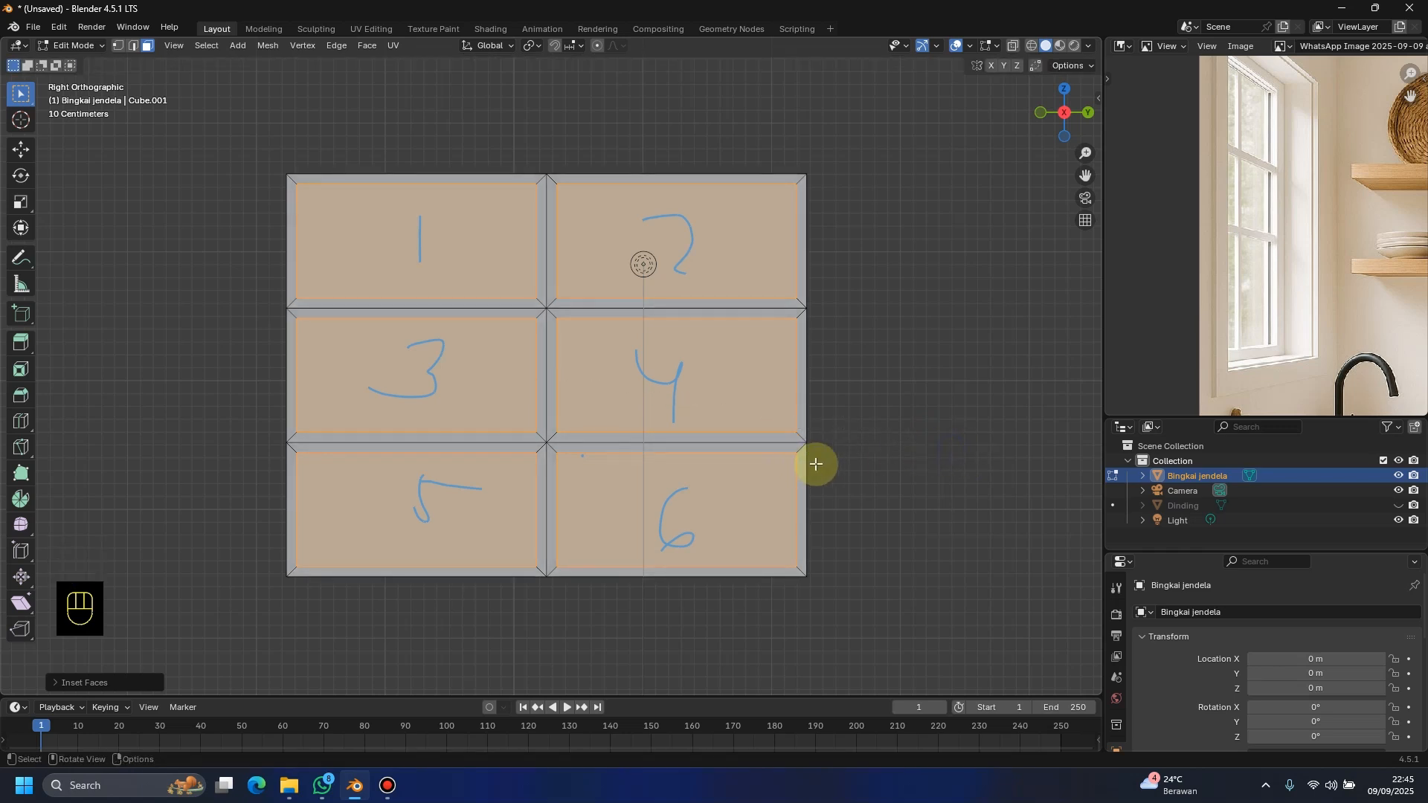
key("y")
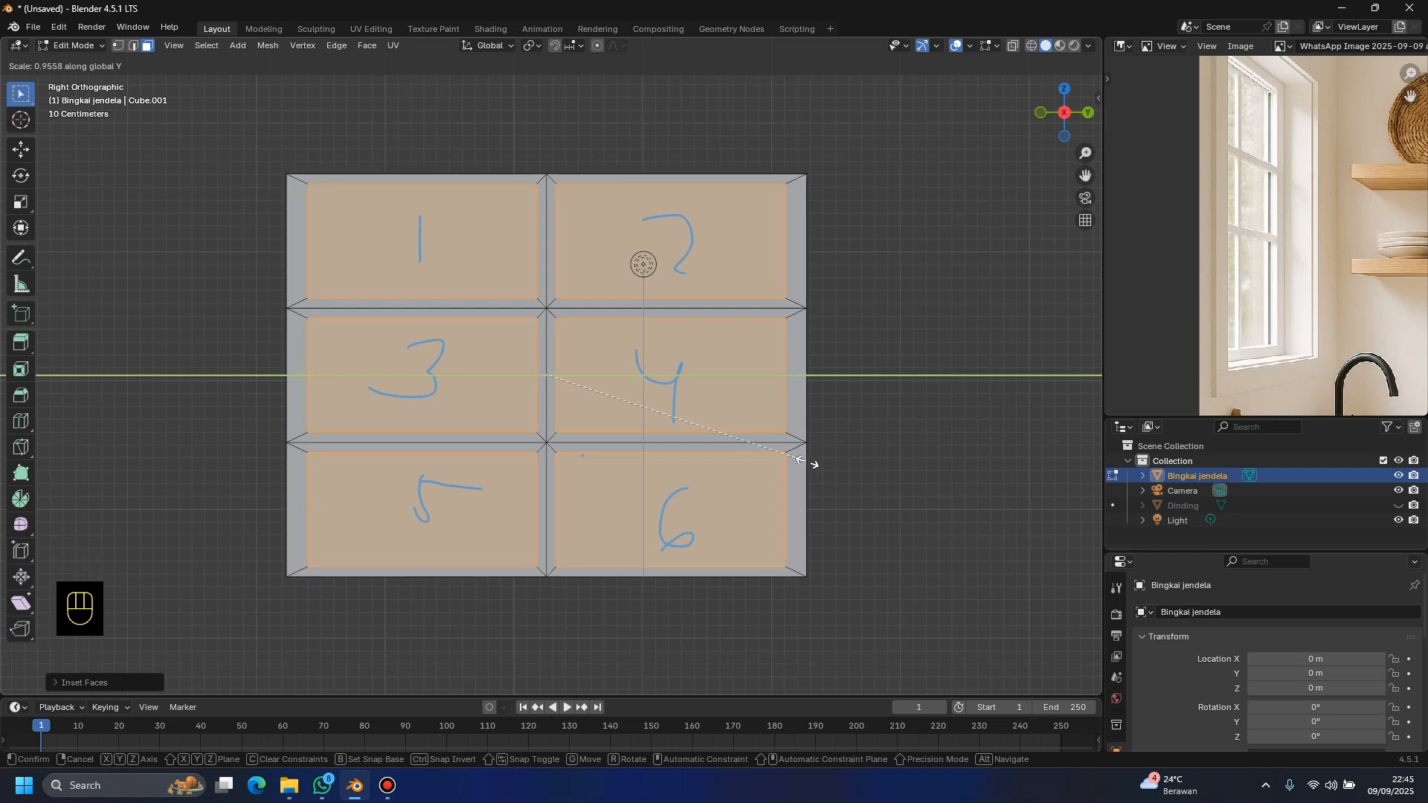
left_click(864, 465)
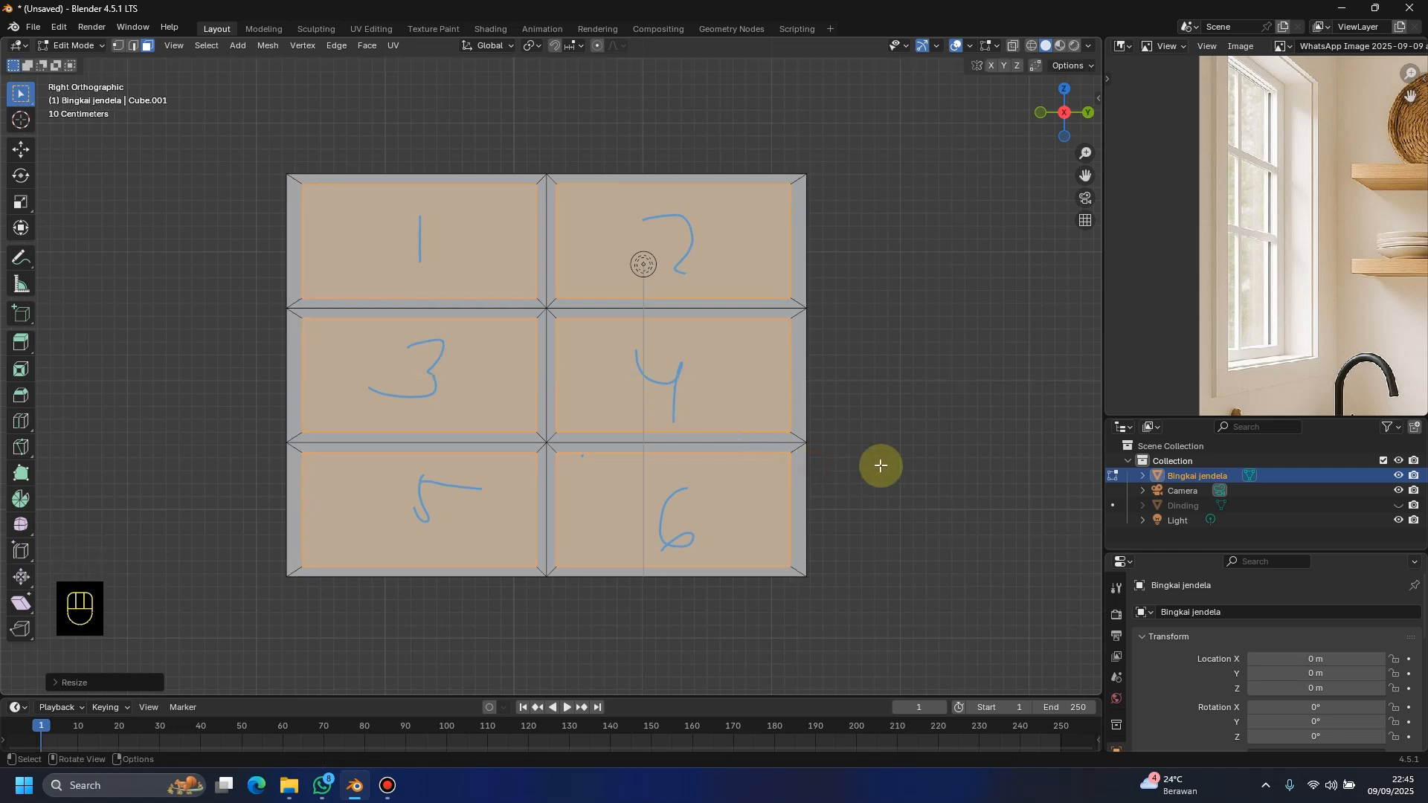
Step: Examine the window bars up close in the reference photo and inspect the frame panel's thickness in front orthographic view
middle_click_drag(876, 465, 922, 473)
middle_click_drag(556, 420, 648, 430)
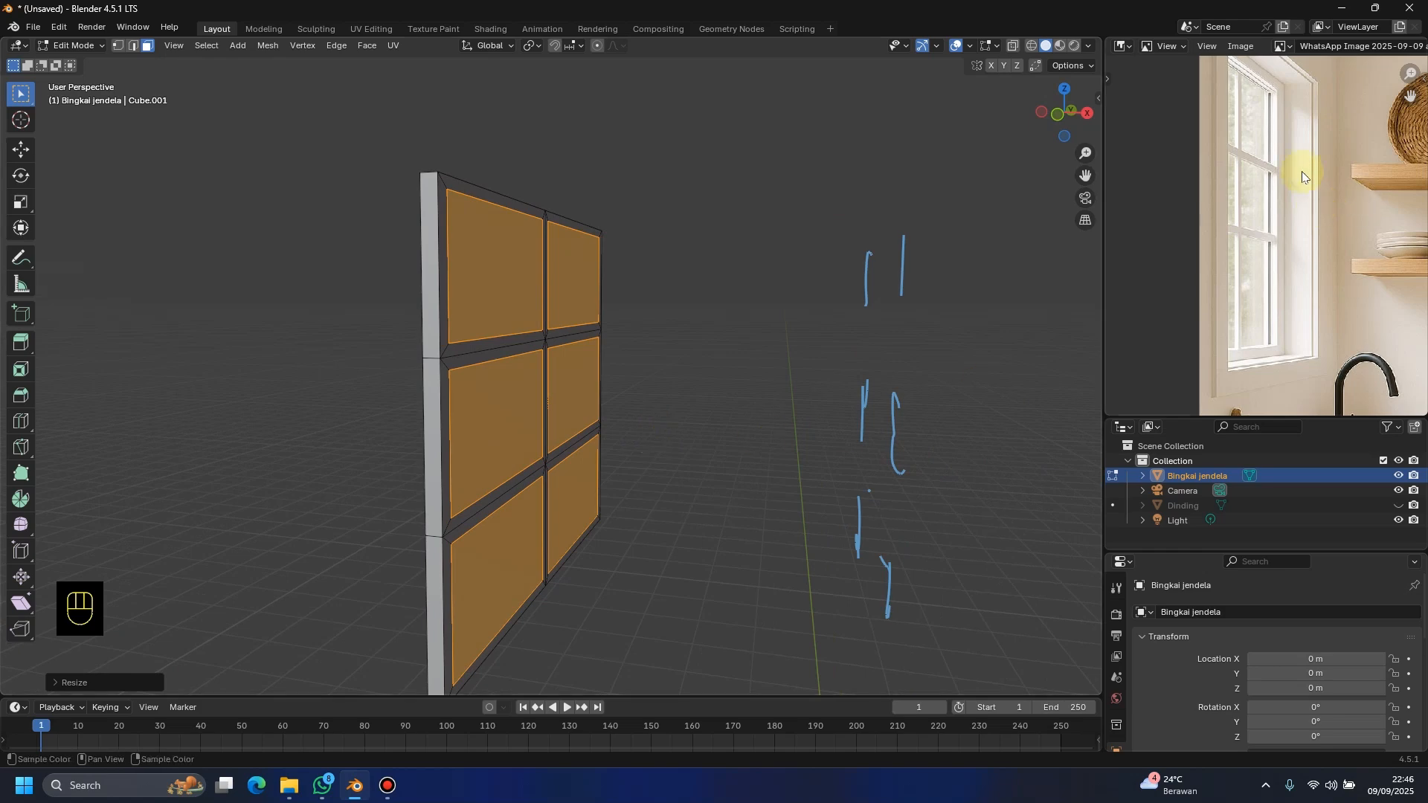
scroll(1302, 177, "up", 5)
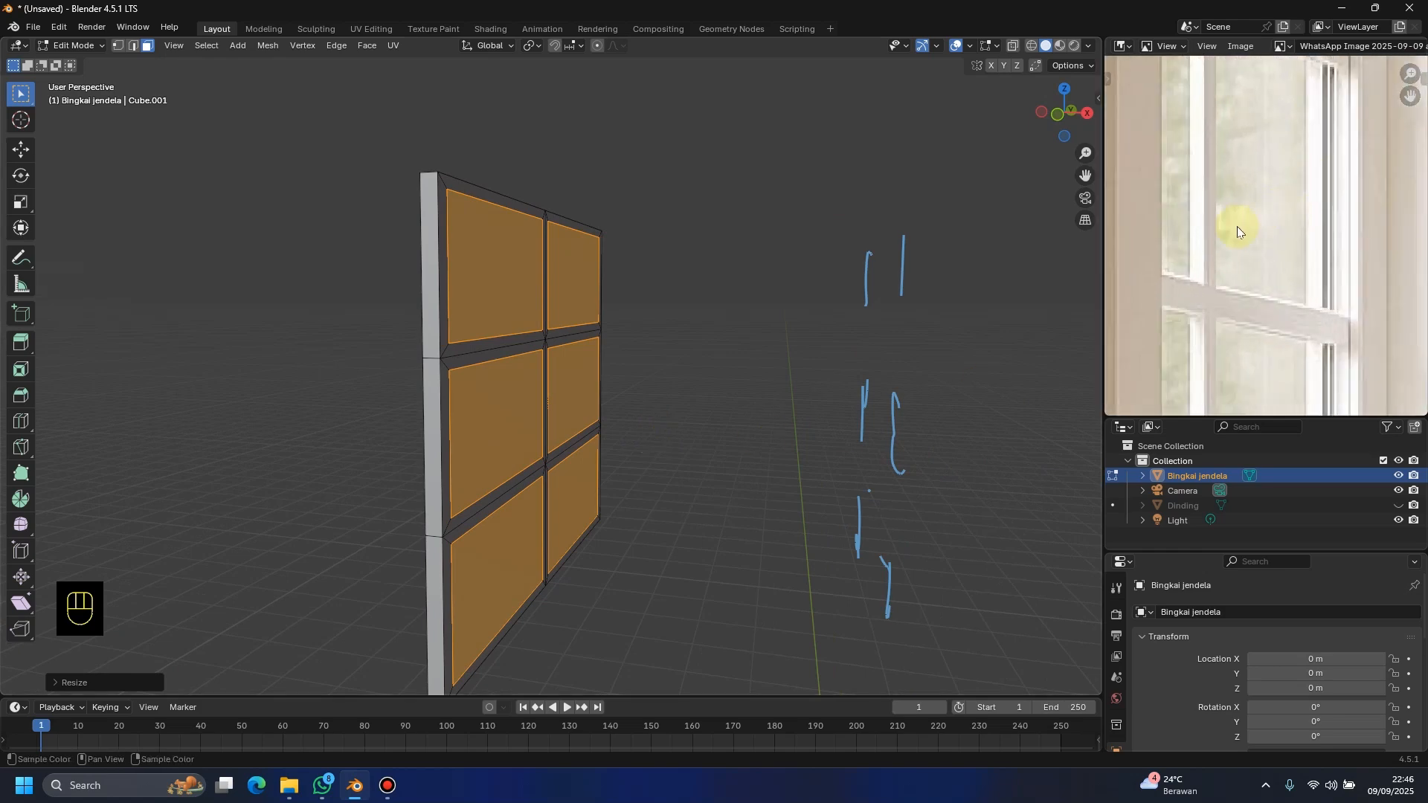
scroll(637, 380, "down", 3)
middle_click_drag(637, 379, 625, 379)
scroll(508, 408, "up", 2)
key("KP_1")
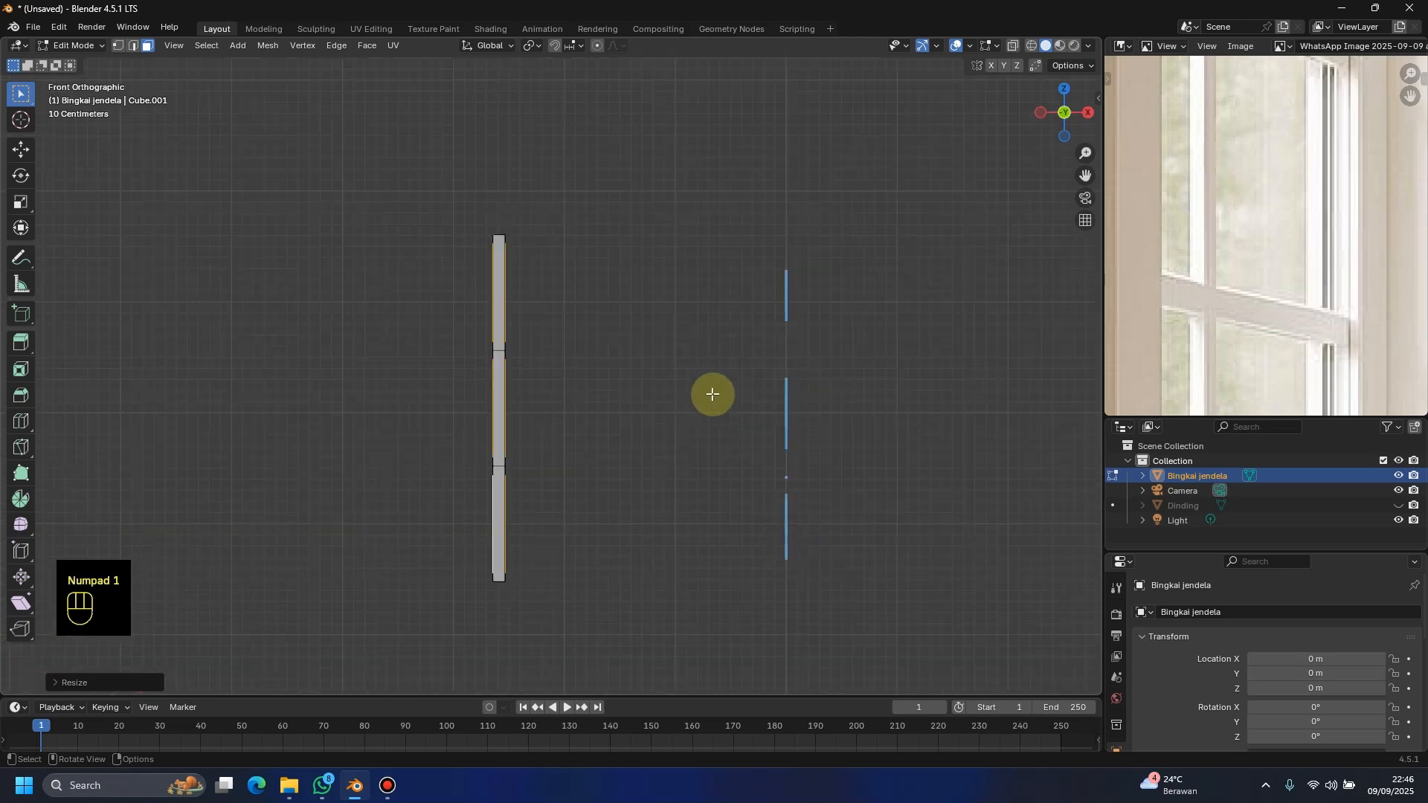
scroll(555, 426, "up", 2)
middle_click_drag(557, 339, 591, 215, "shift")
scroll(564, 393, "up", 2)
scroll(576, 476, "down", 5)
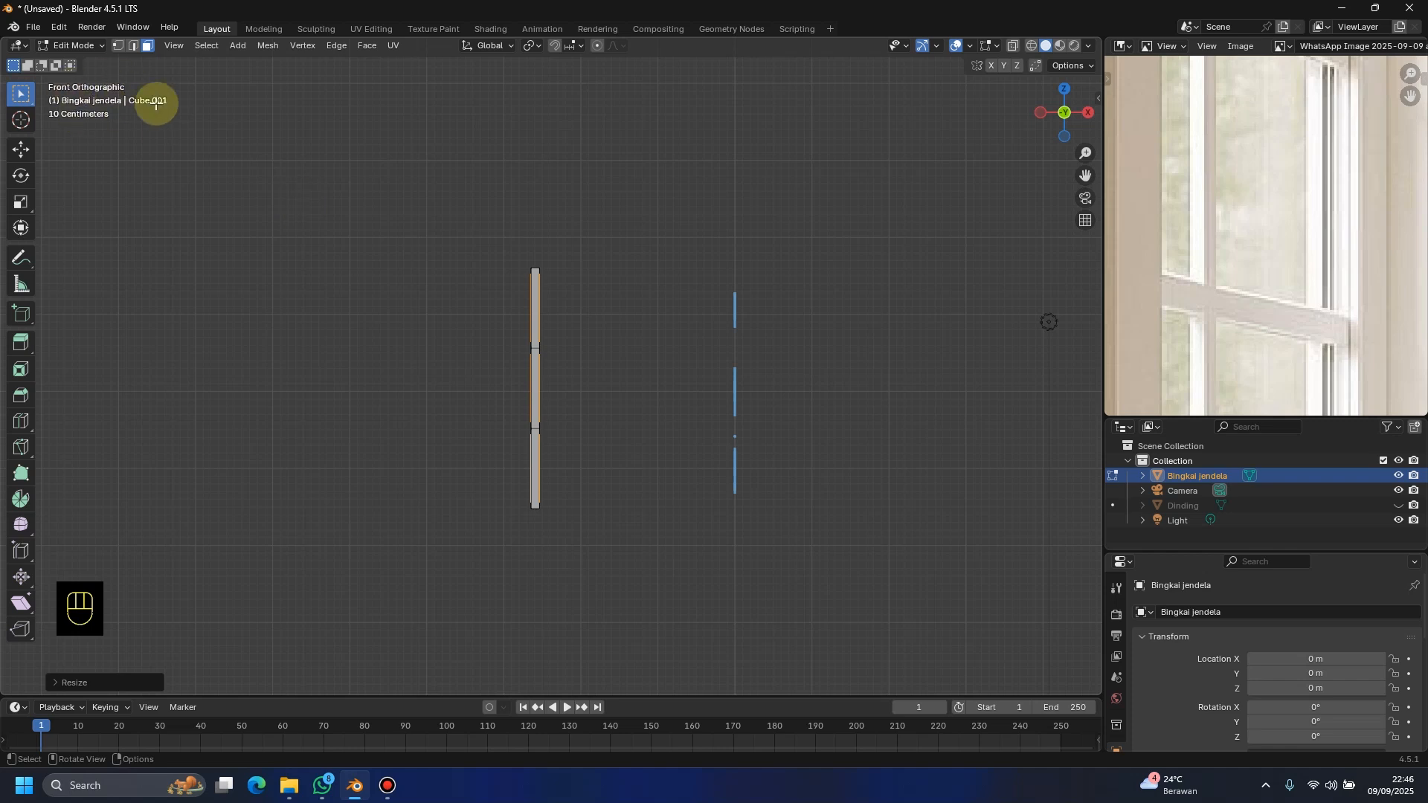
scroll(522, 367, "up", 2)
scroll(529, 286, "down", 2, "shift")
scroll(536, 296, "up", 3)
middle_click_drag(537, 300, 540, 347, "shift")
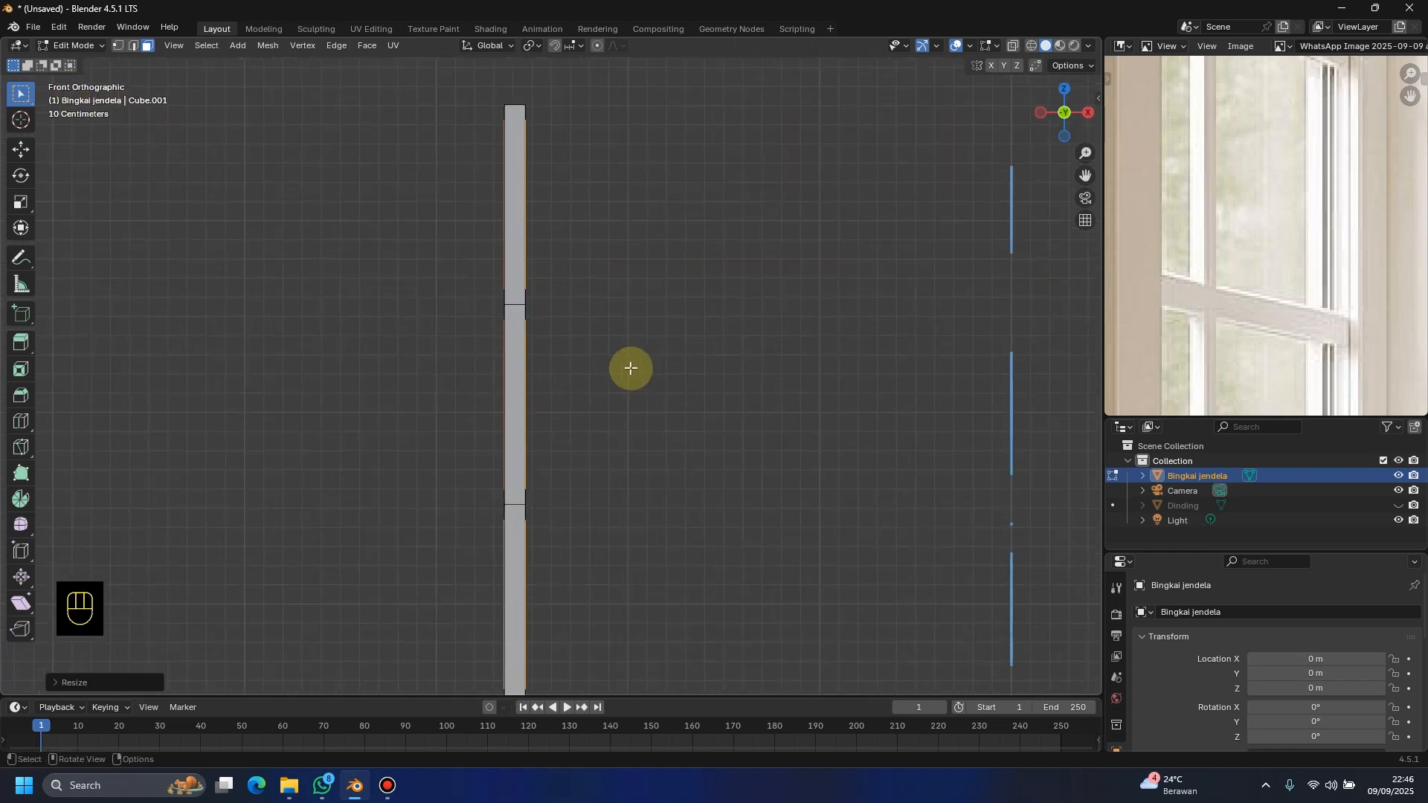
key("alt+e")
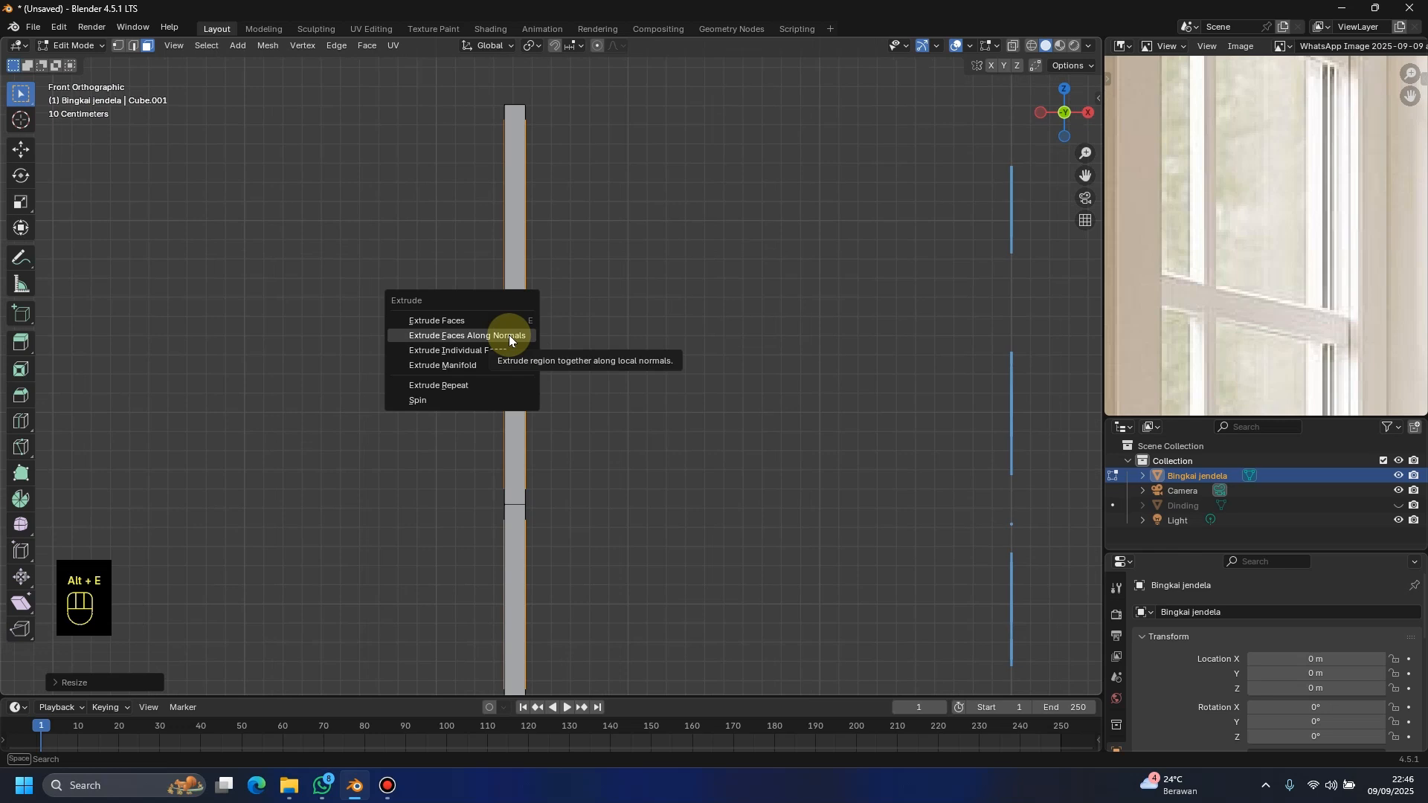
left_click(509, 335)
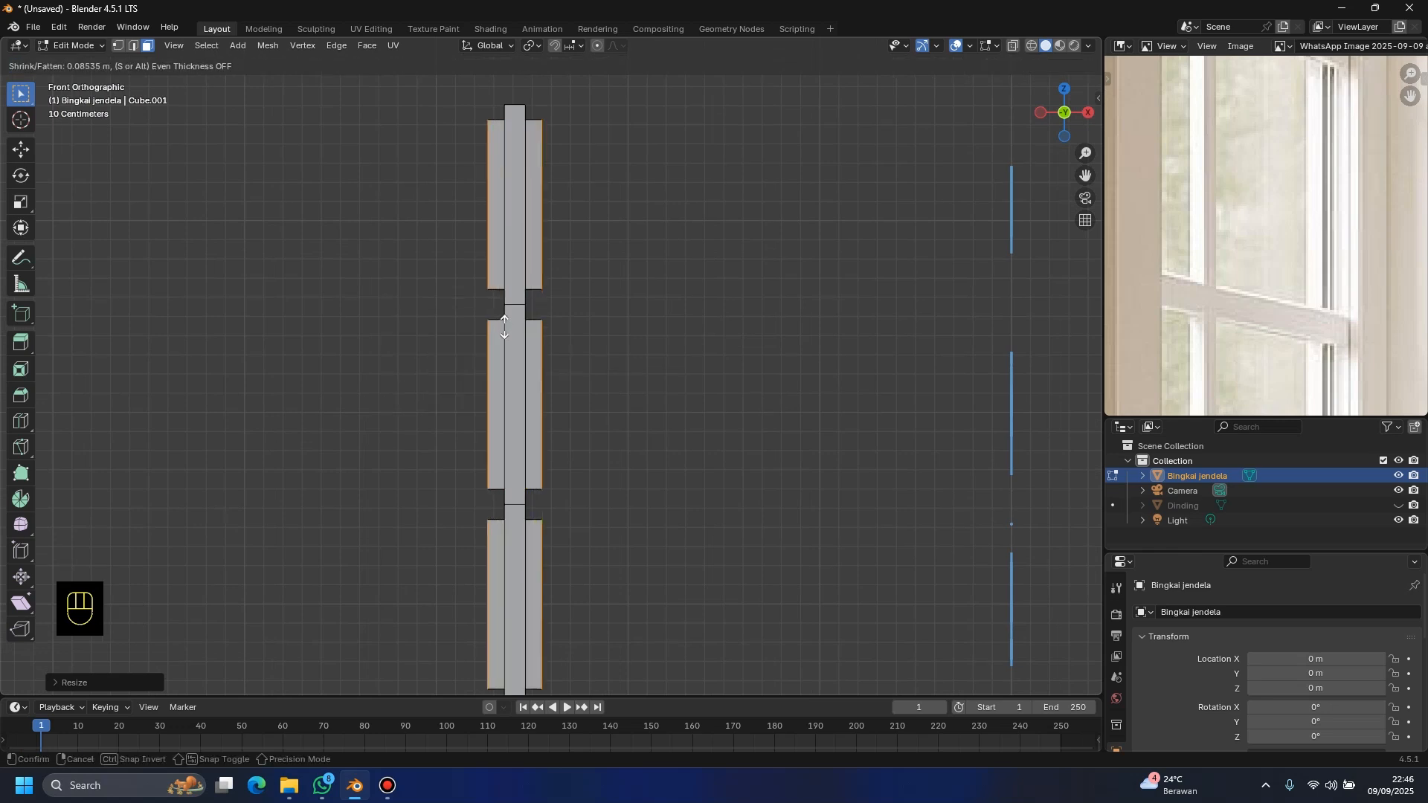
right_click(503, 331)
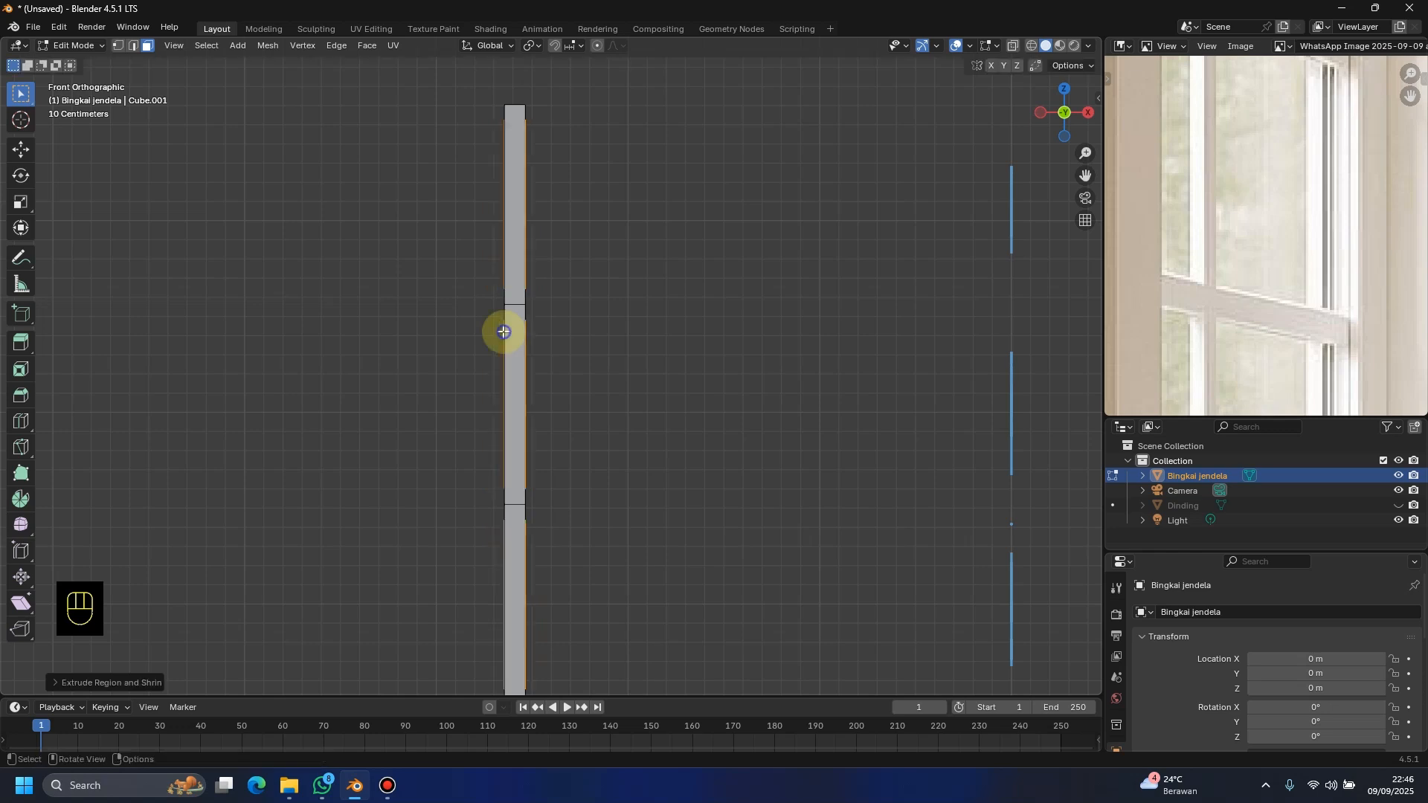
Step: Turn on X-ray and extrude the selected pane faces along their normals about 0.026 m inward from both sides
left_click(1011, 45)
scroll(516, 305, "up", 1)
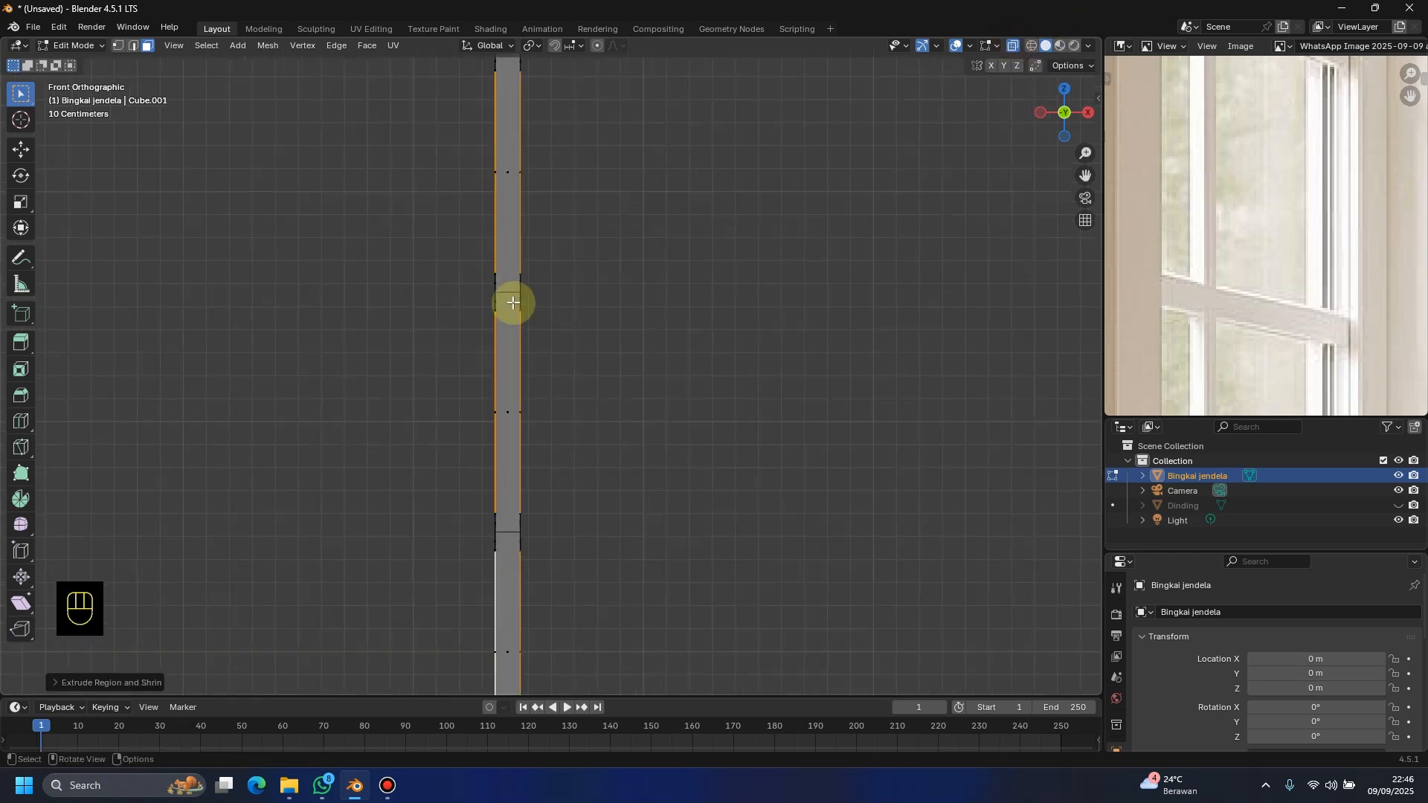
key("alt+e")
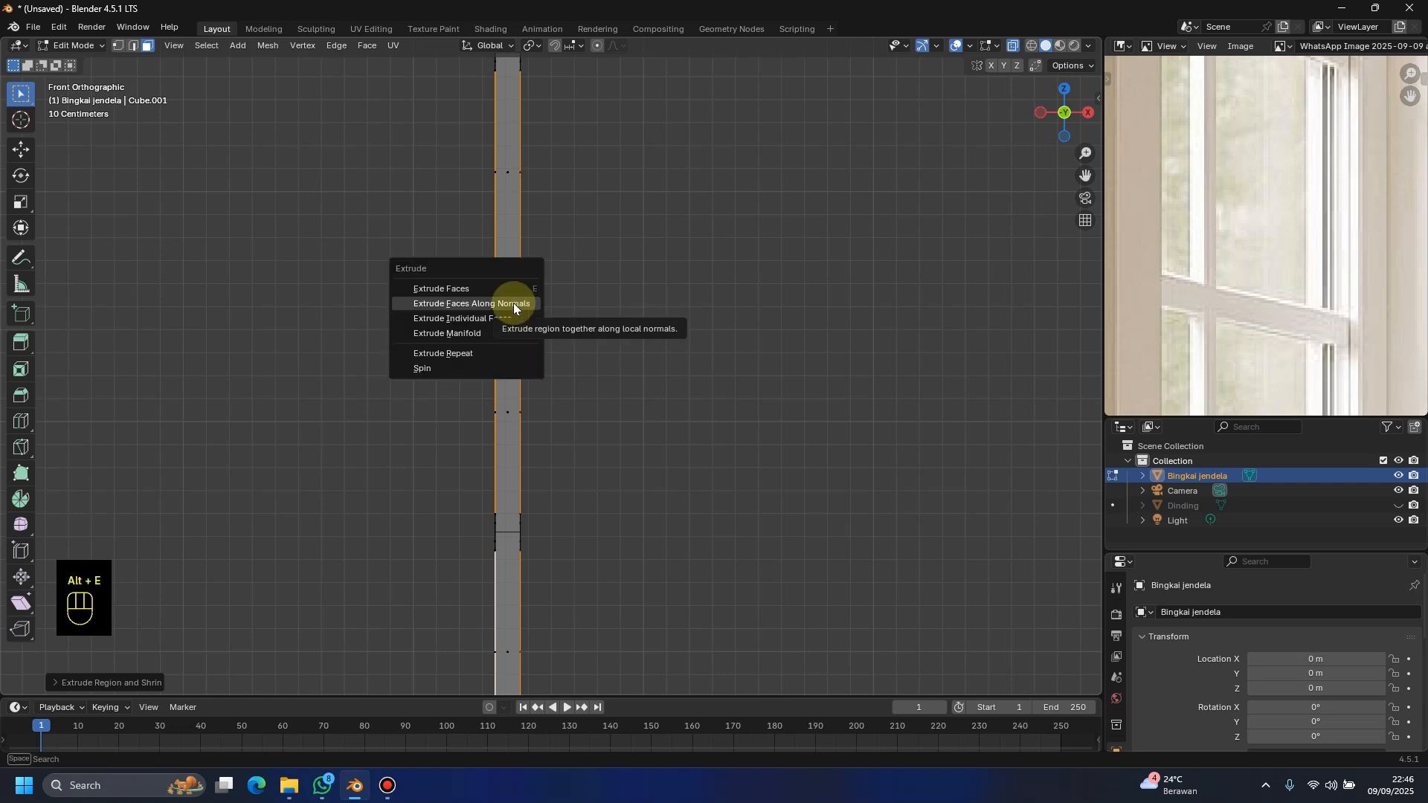
left_click(513, 302)
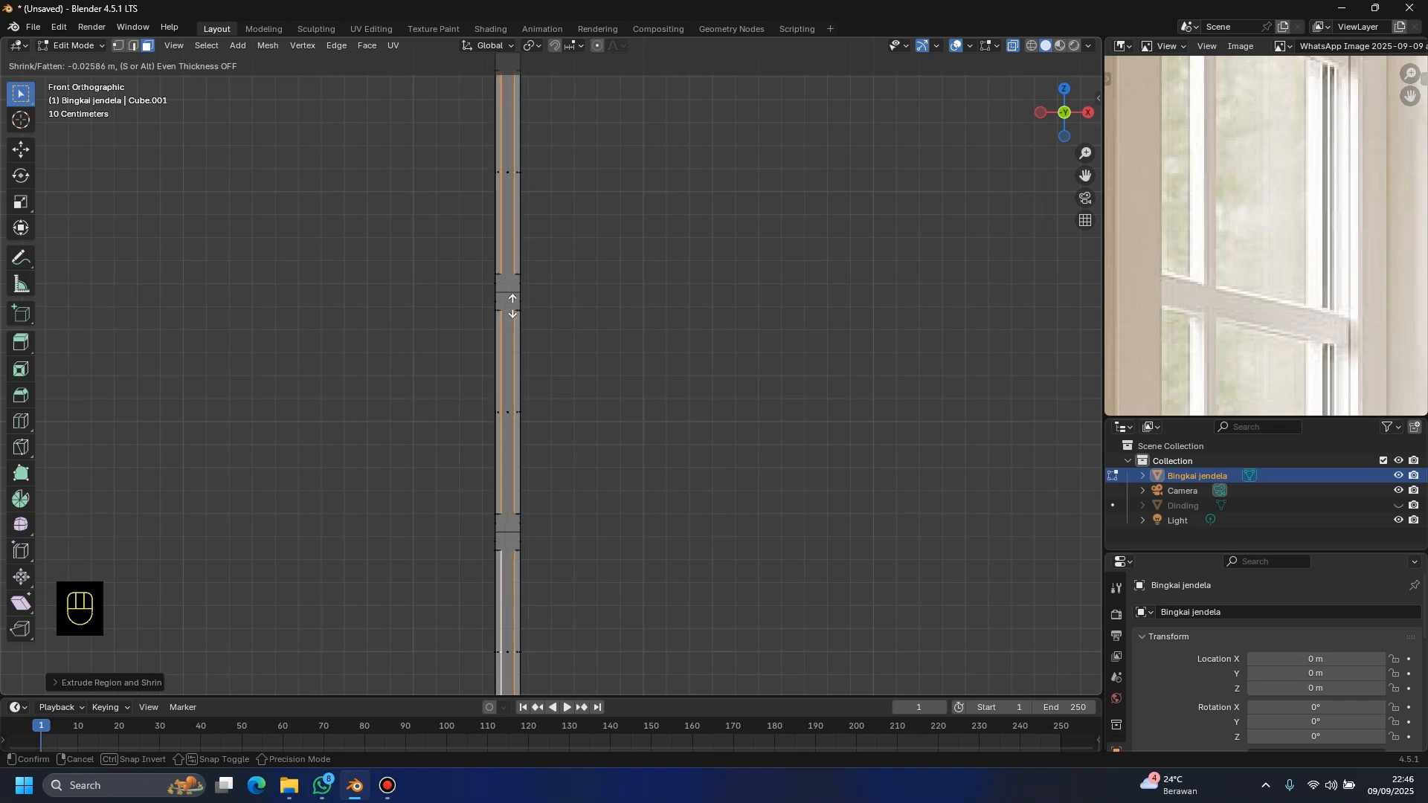
left_click(513, 307)
Step: Separate the selected recessed pane faces into their own object and return to Object Mode
middle_click_drag(637, 302, 266, 344)
scroll(436, 354, "down", 4)
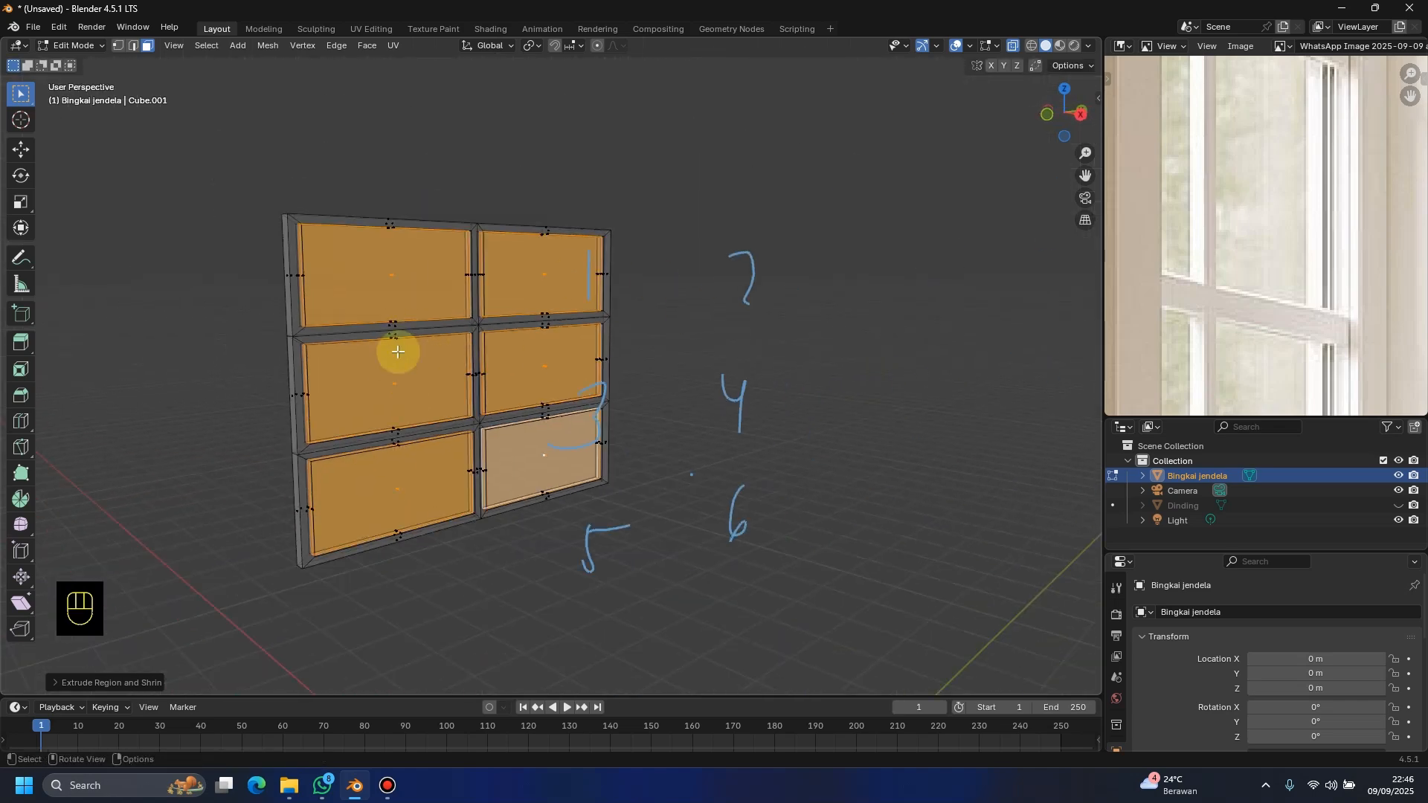
middle_click_drag(395, 348, 446, 336)
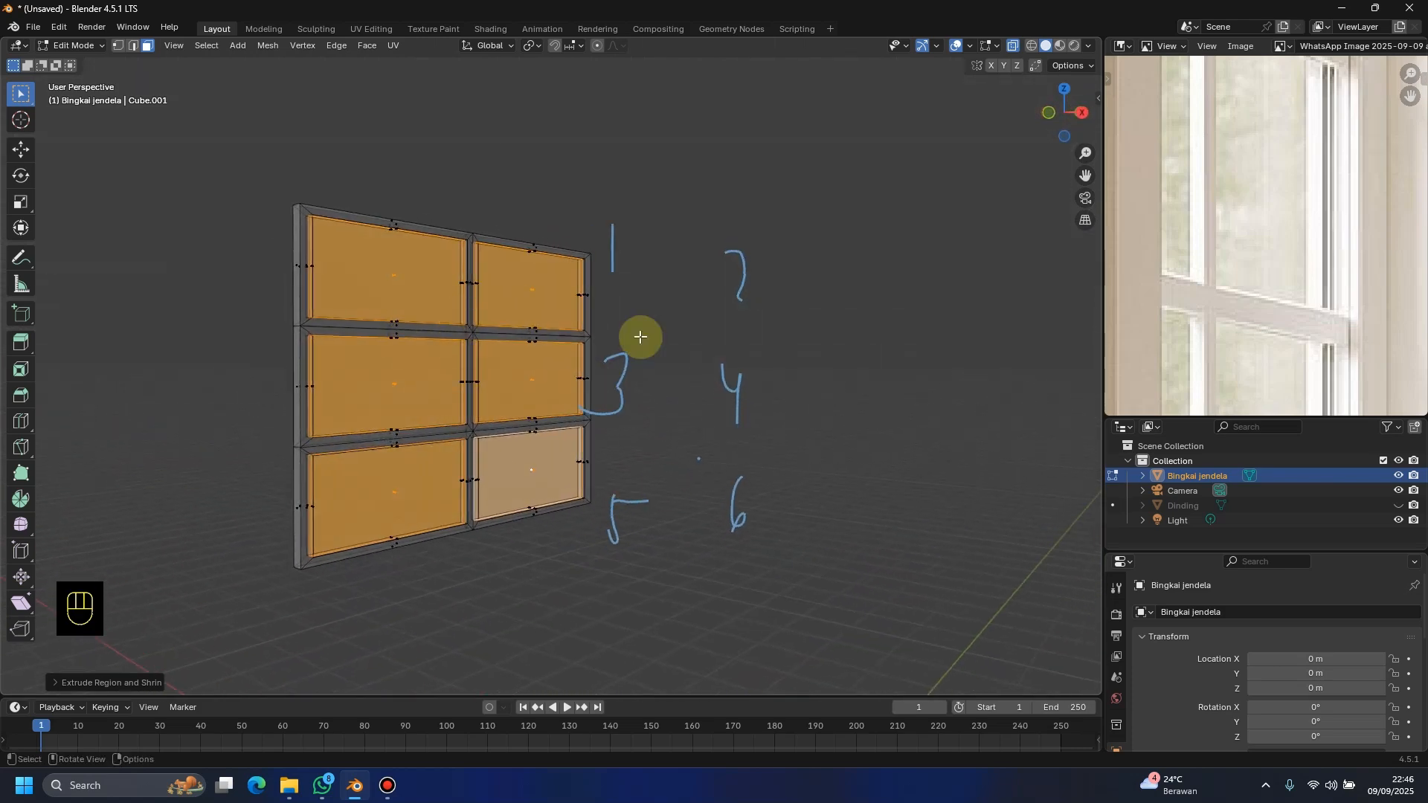
scroll(448, 364, "up", 1)
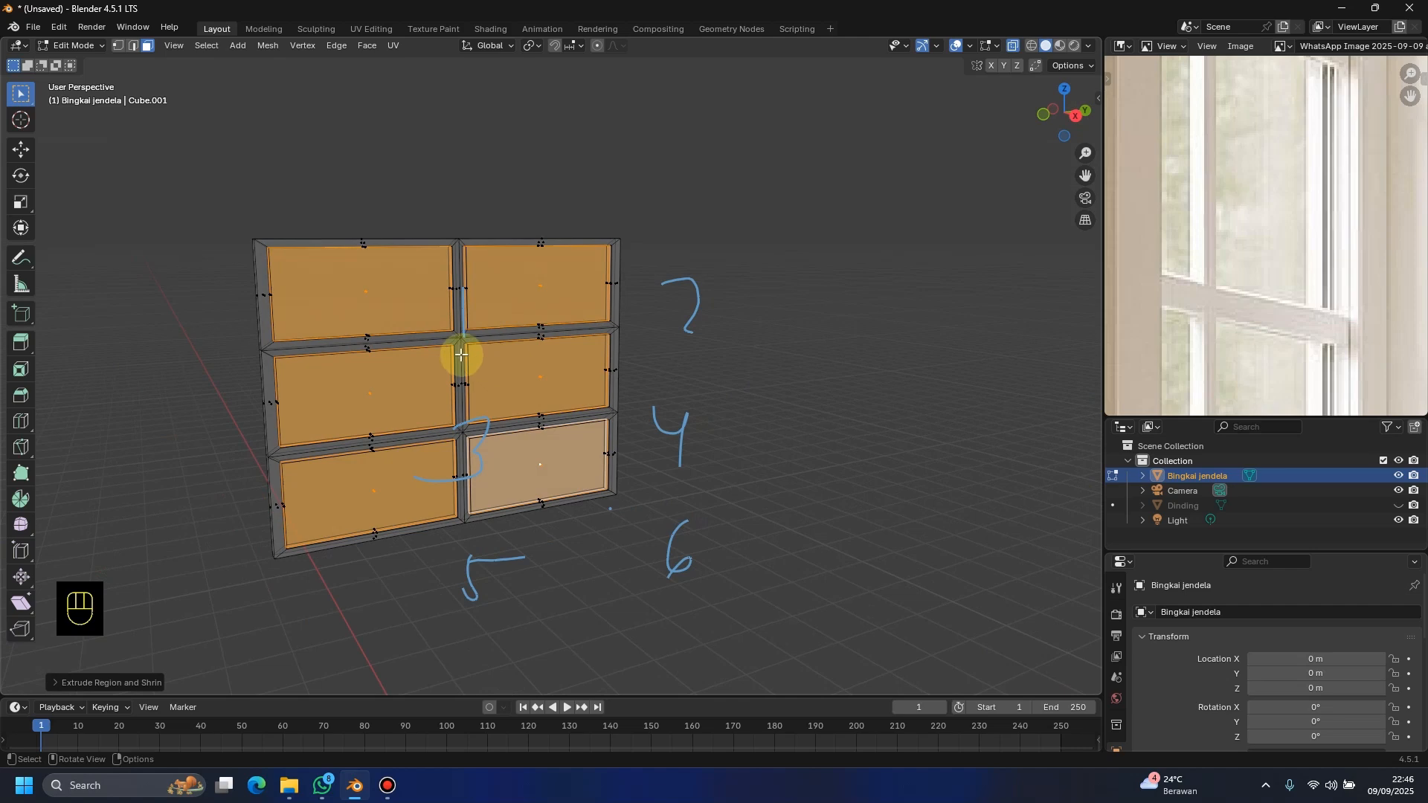
scroll(411, 303, "down", 1)
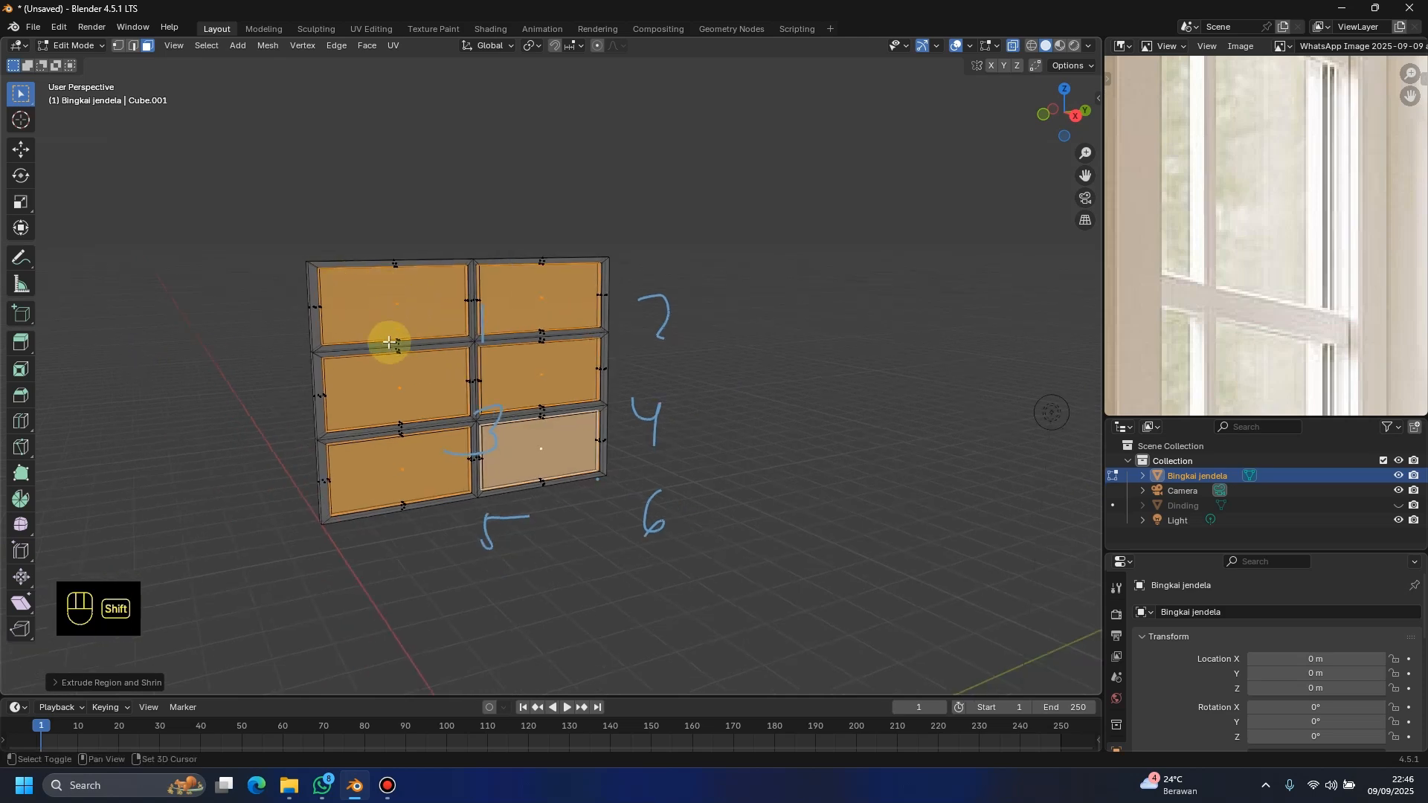
middle_click_drag(383, 342, 378, 287, "shift")
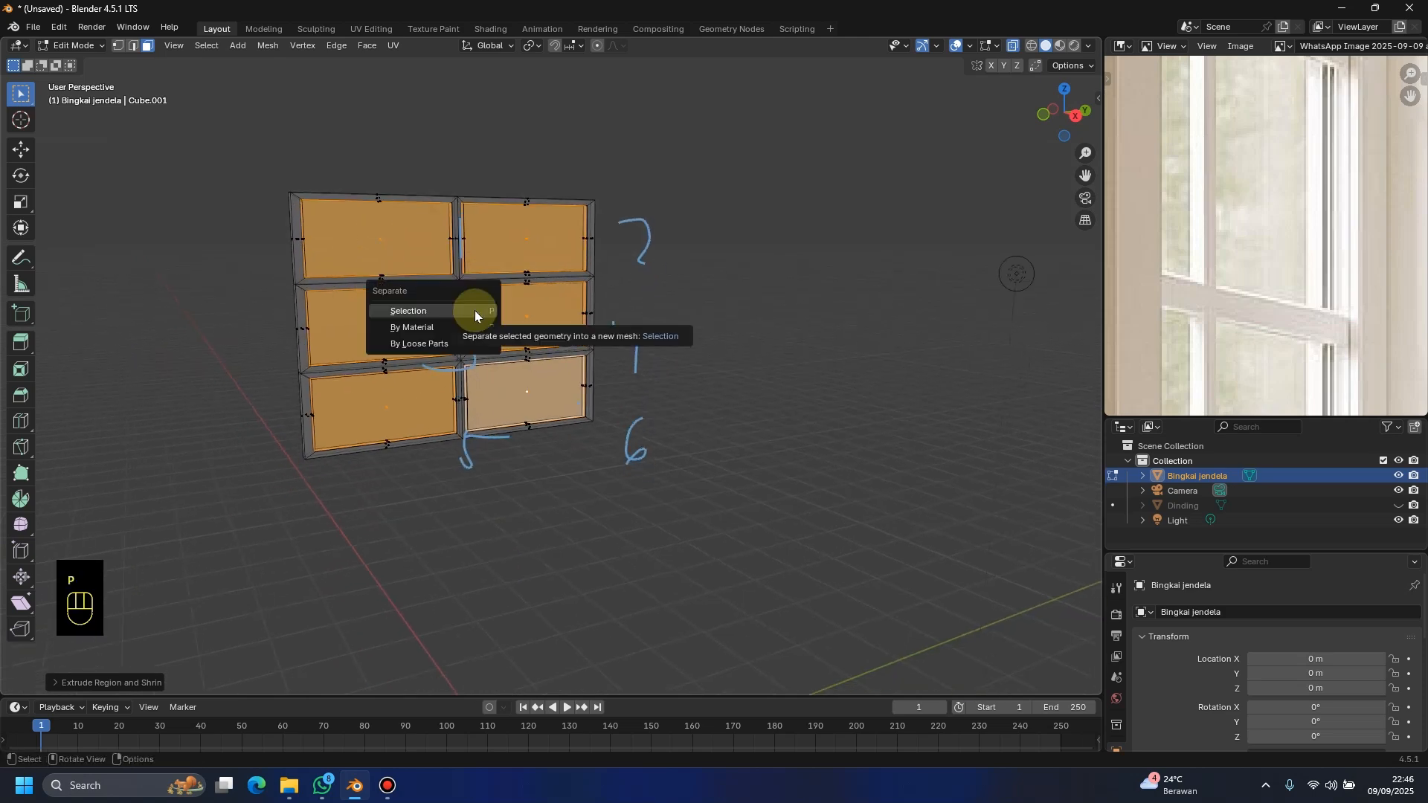
left_click(474, 310)
key("Tab")
Step: Rename the separated pane object as Kaca
scroll(599, 338, "down", 2)
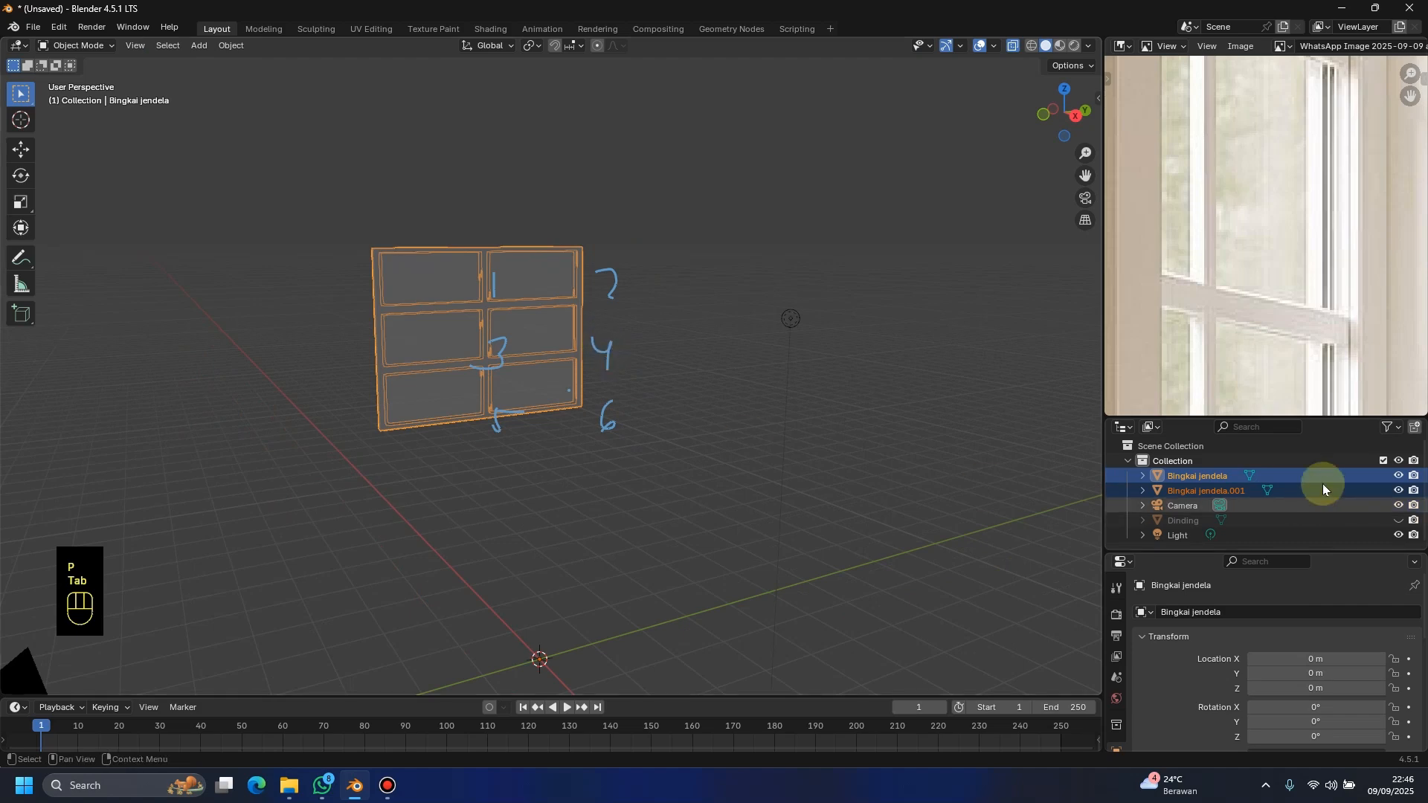
left_click(984, 534)
left_click(1220, 491)
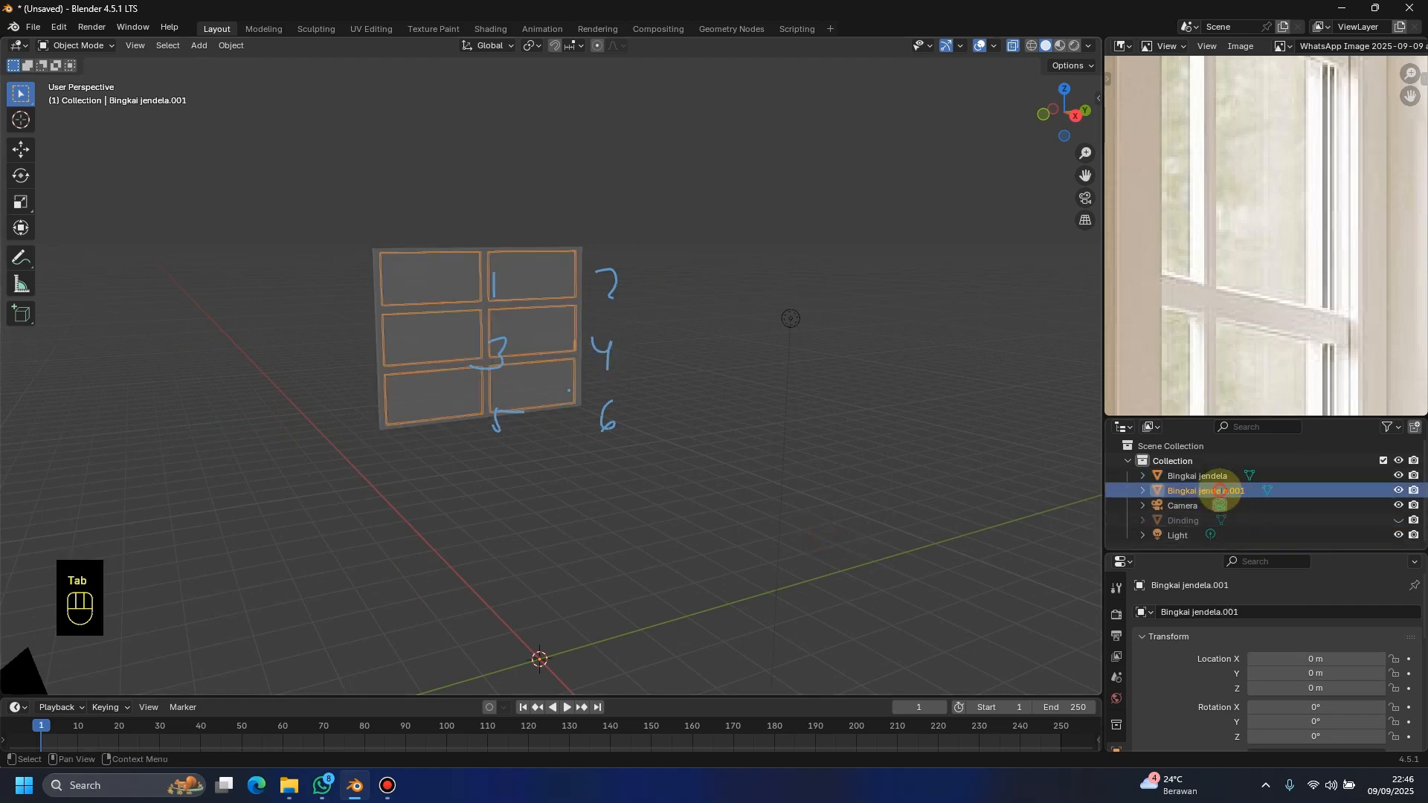
double_click(1218, 491)
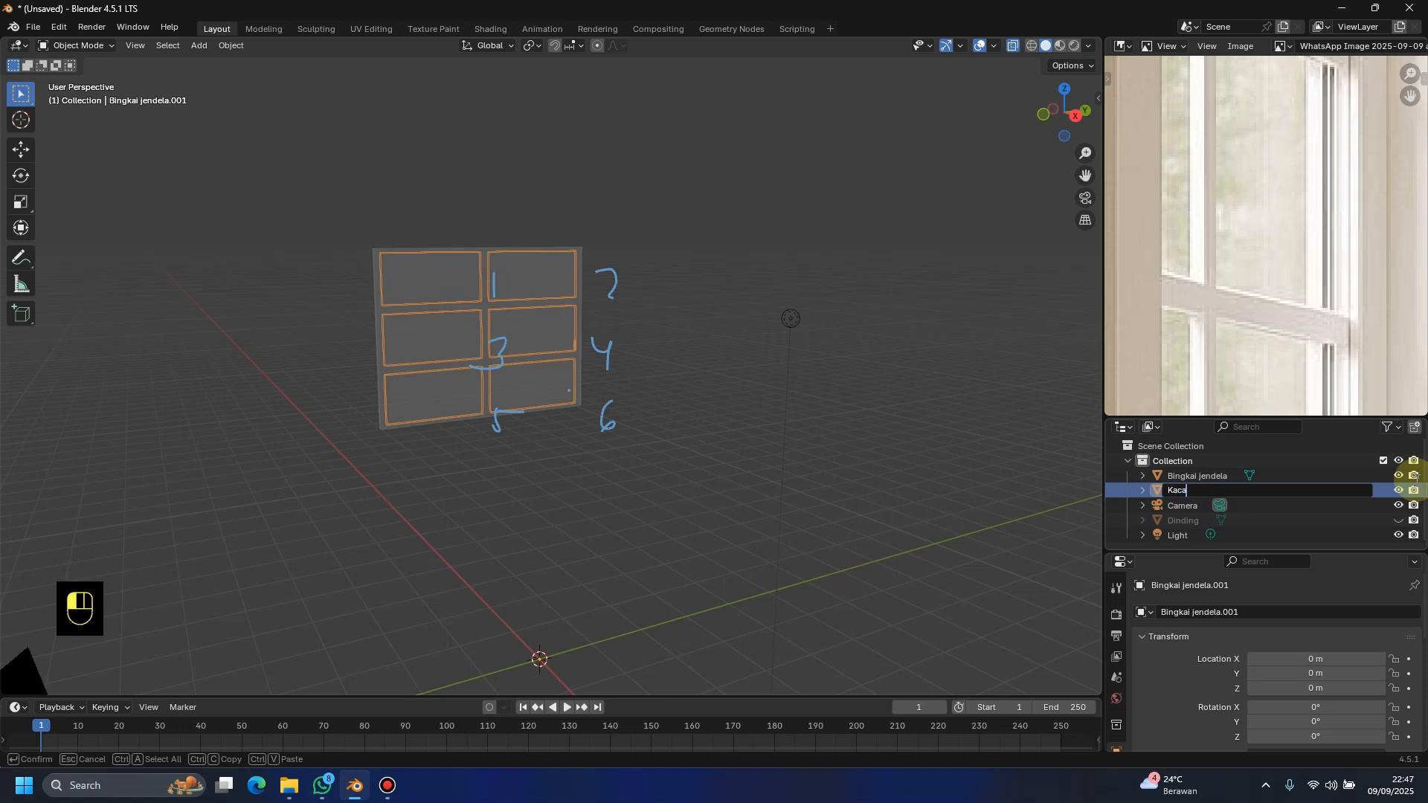
left_click(1416, 475)
left_click(781, 402)
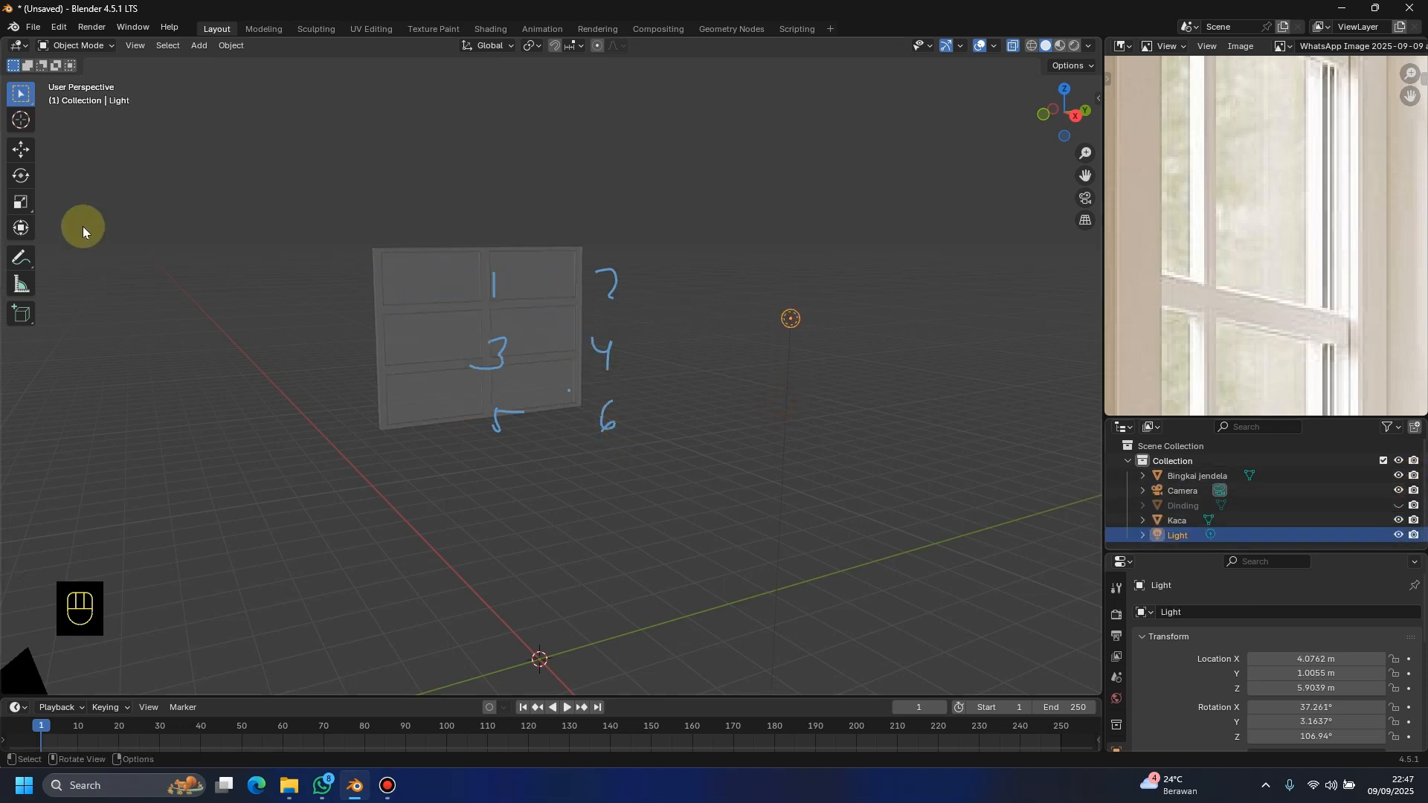
Step: Erase the blue number annotations over the window and switch back to the Select Box tool
left_click(20, 260)
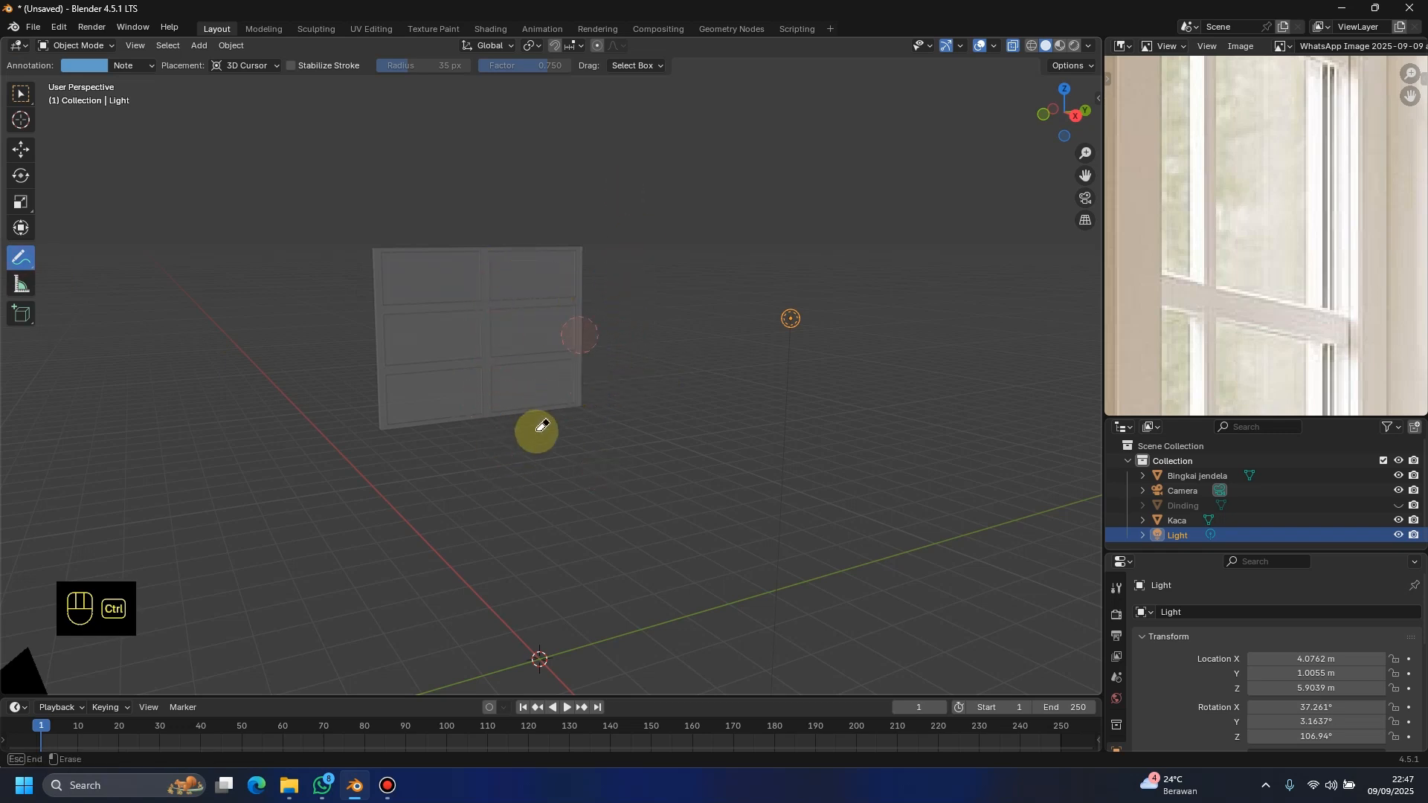
left_click(23, 94)
middle_click_drag(566, 363, 751, 409)
scroll(516, 374, "up", 3)
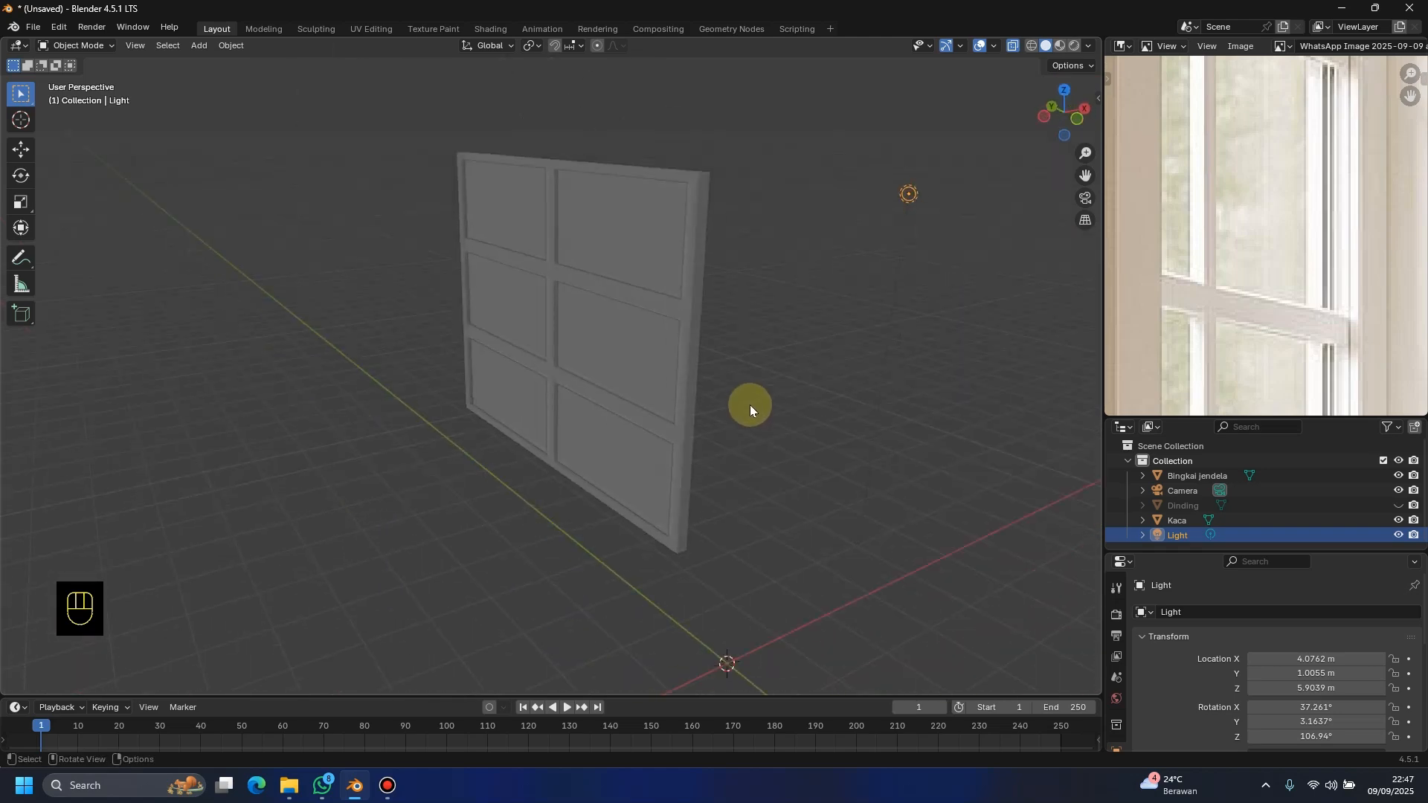
Step: Unhide the Dinding wall and, with X-ray off, examine how the frame and glass sit in the wall opening
left_click(1398, 505)
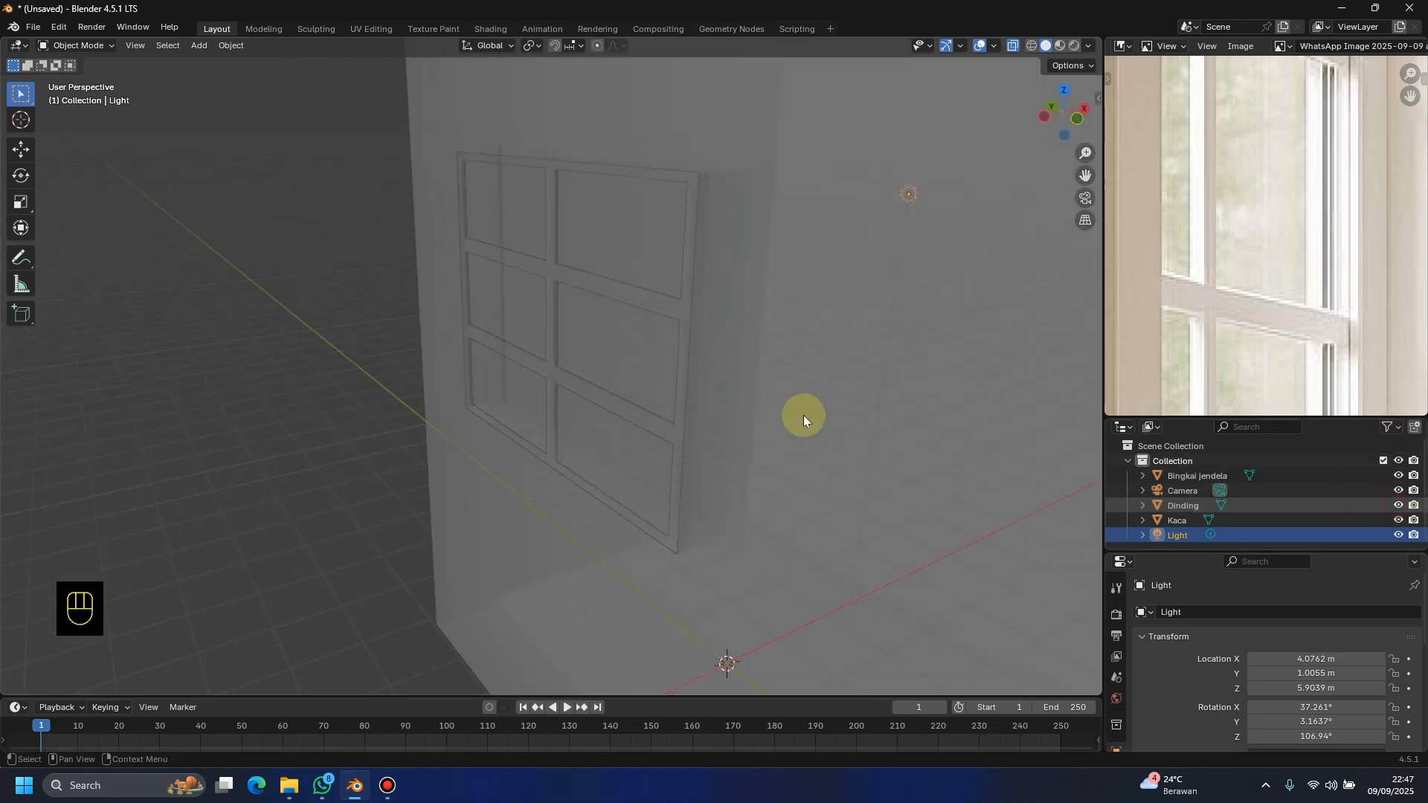
middle_click_drag(803, 419, 1041, 476)
scroll(652, 421, "up", 4)
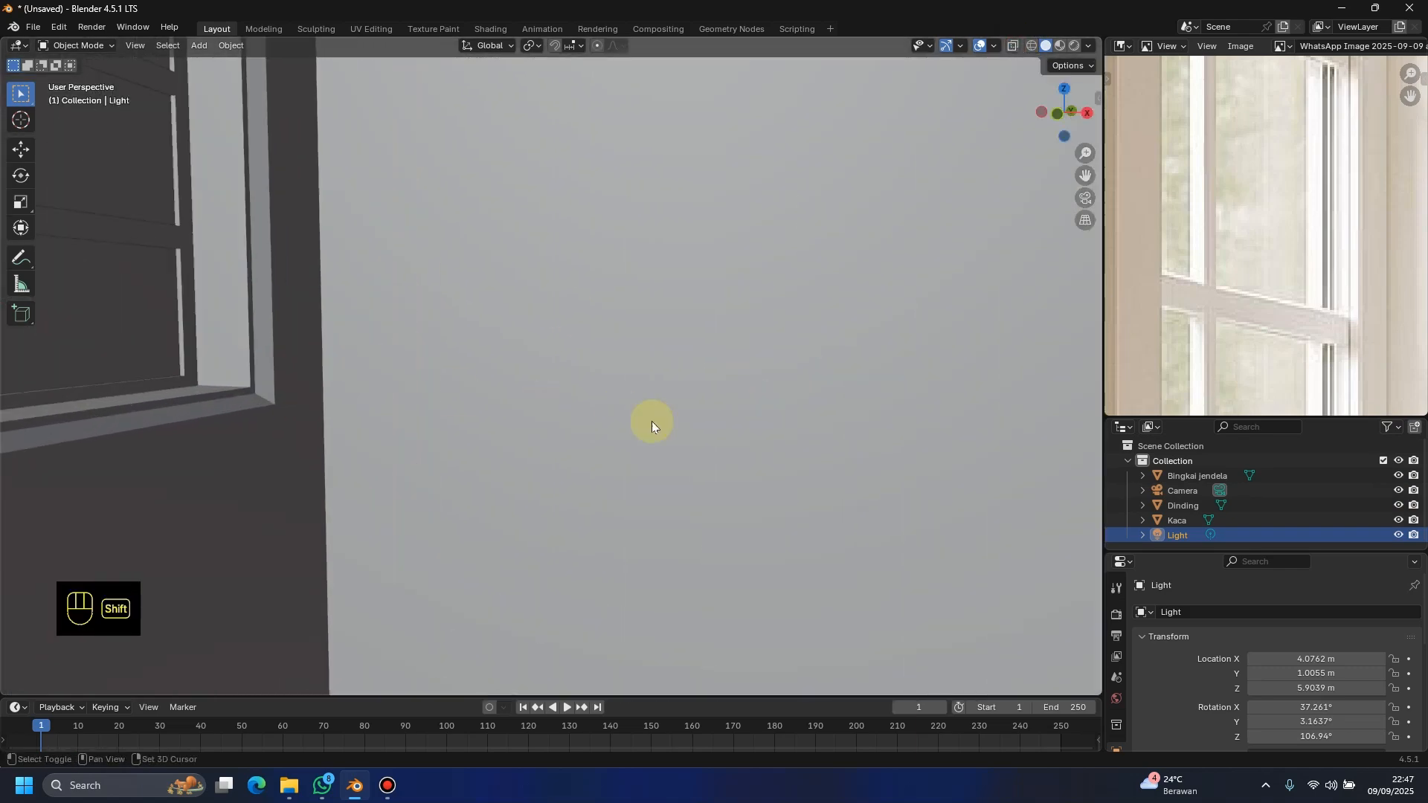
middle_click_drag(652, 421, 688, 453, "shift")
scroll(640, 409, "down", 2)
middle_click_drag(607, 407, 568, 414)
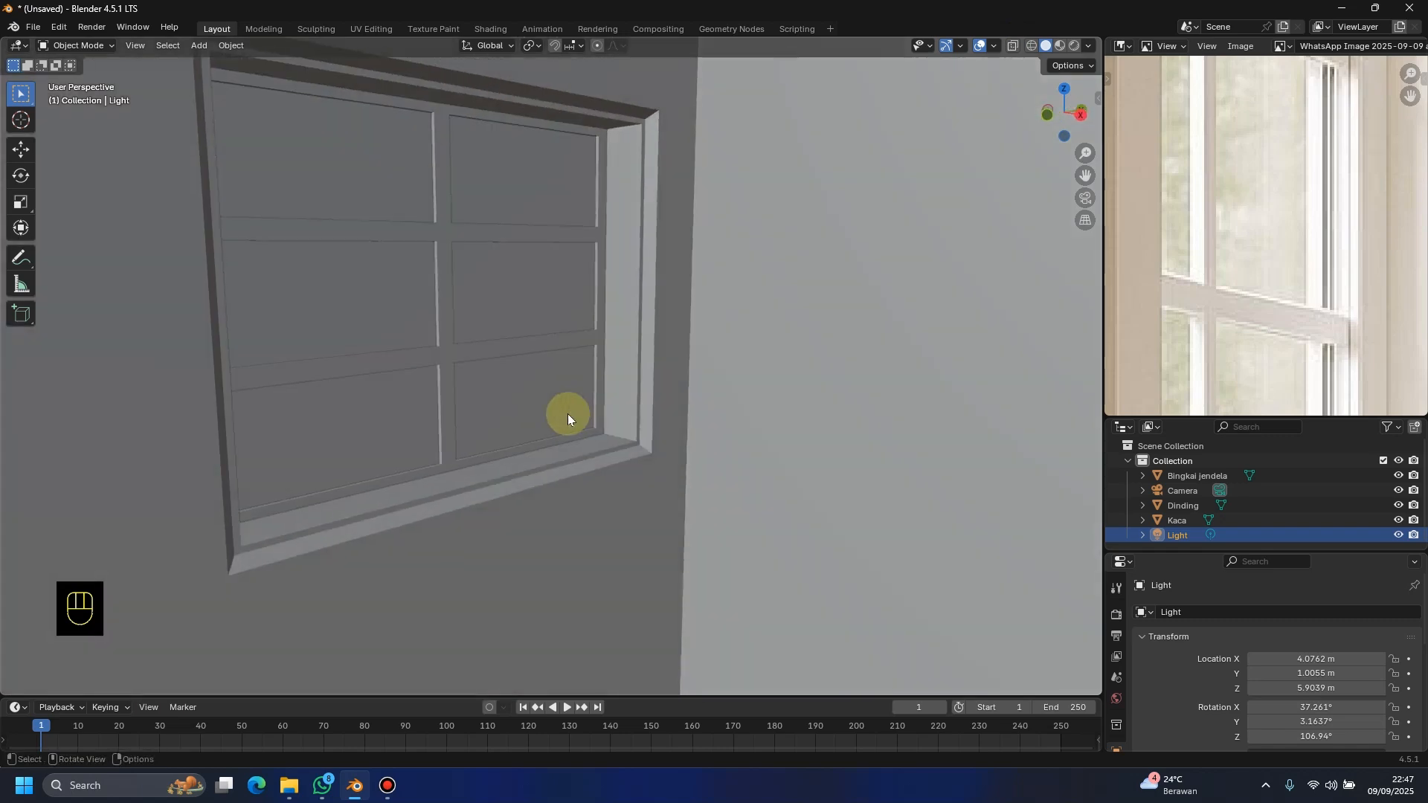
scroll(568, 413, "up", 2)
left_click(501, 333)
scroll(507, 334, "down", 3)
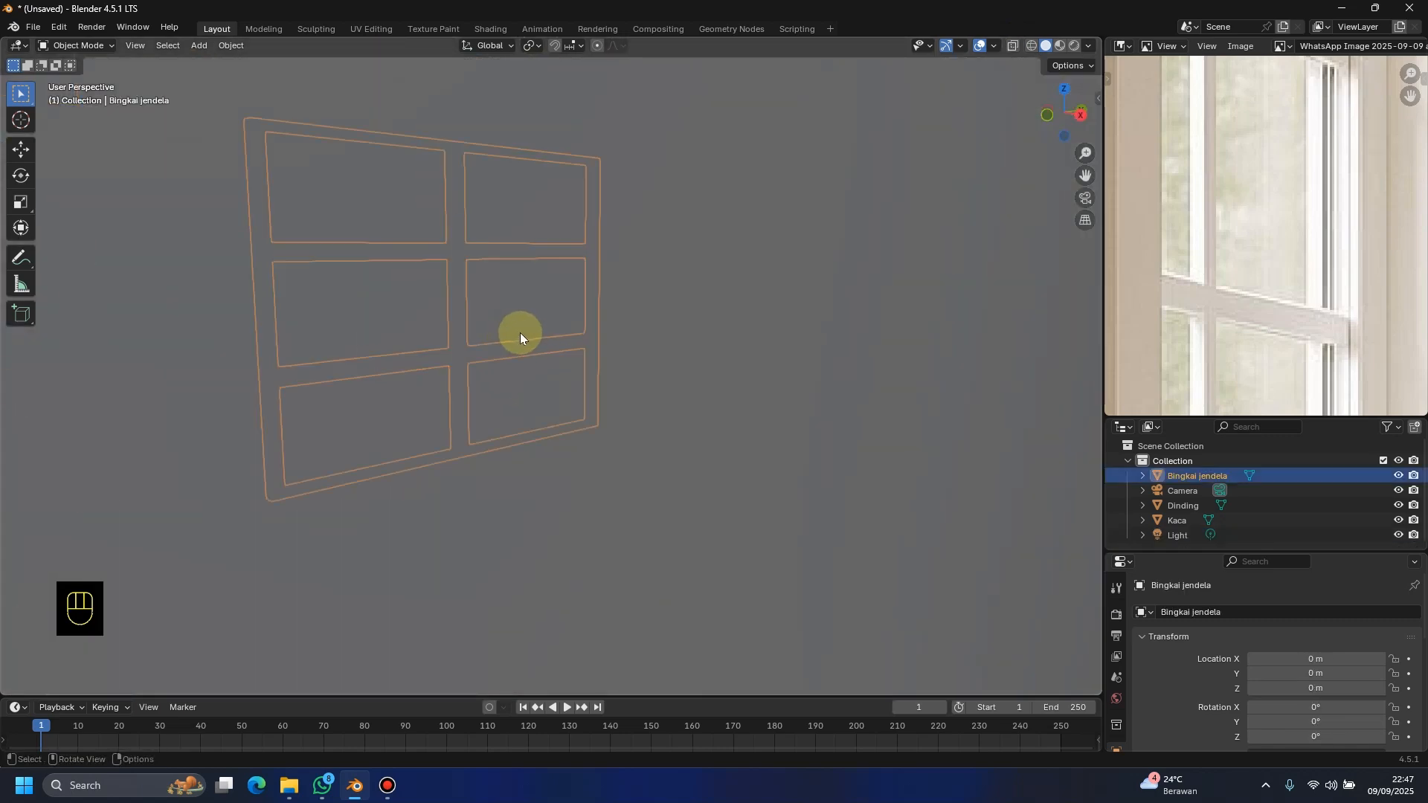
mouse_move(520, 338)
middle_mouse_down()
mouse_move(555, 346)
mouse_move(527, 348)
middle_mouse_up()
middle_click_drag(527, 348, 1004, 357, "shift")
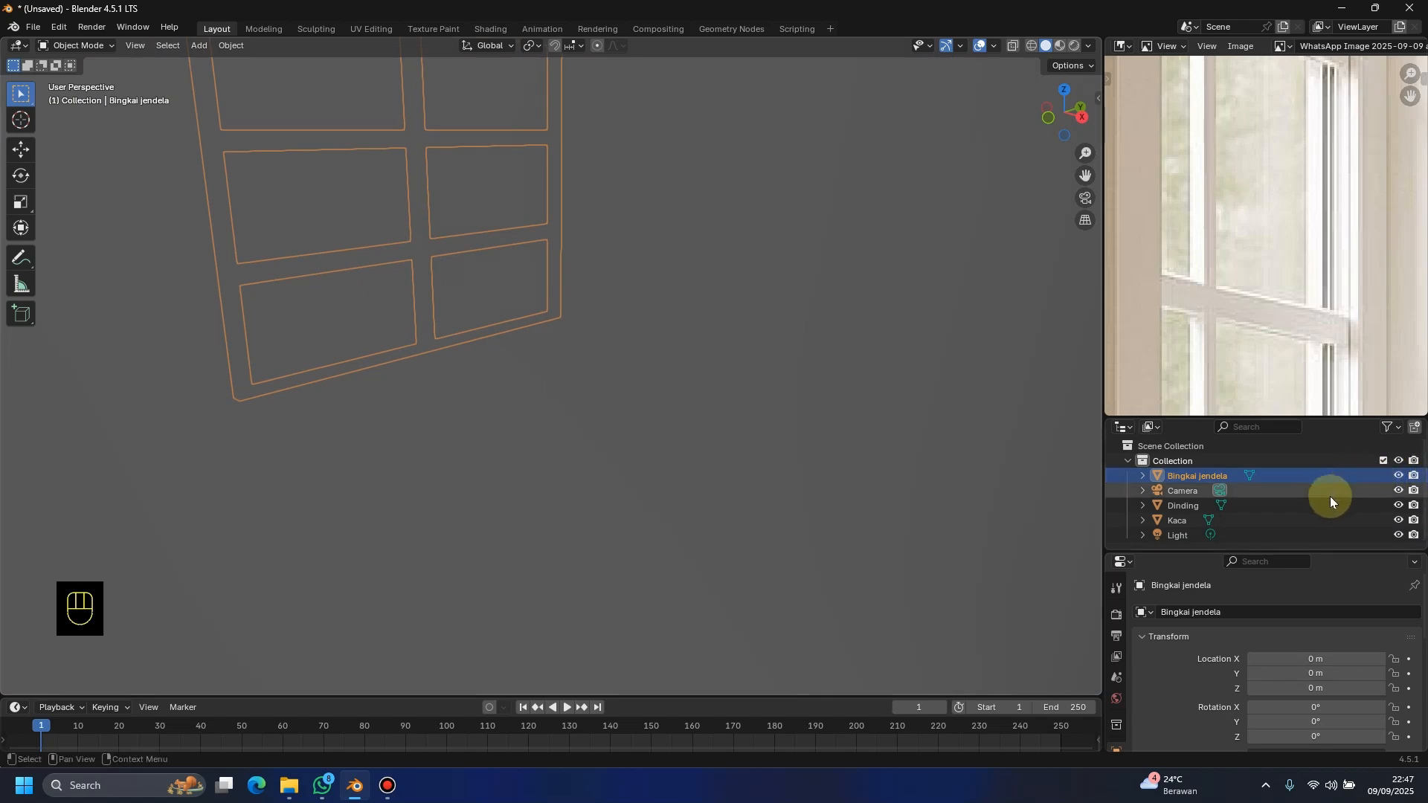
Step: Hide the Dinding wall and the Kaca glass, leaving the window frame isolated, and enter Edit Mode on the frame
left_click(1398, 505)
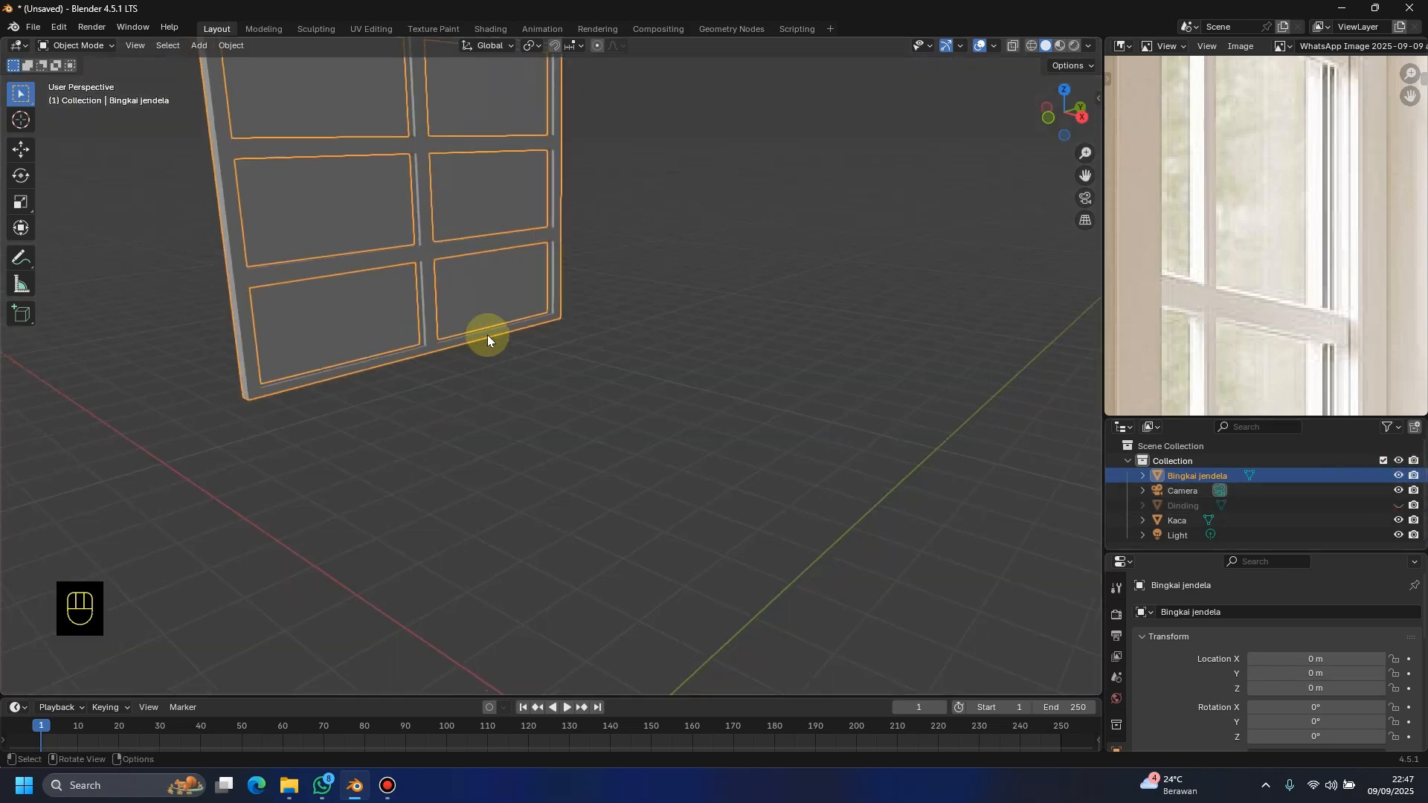
middle_click_drag(488, 334, 769, 538, "shift")
scroll(765, 513, "up", 2)
middle_click_drag(759, 487, 498, 419, "shift")
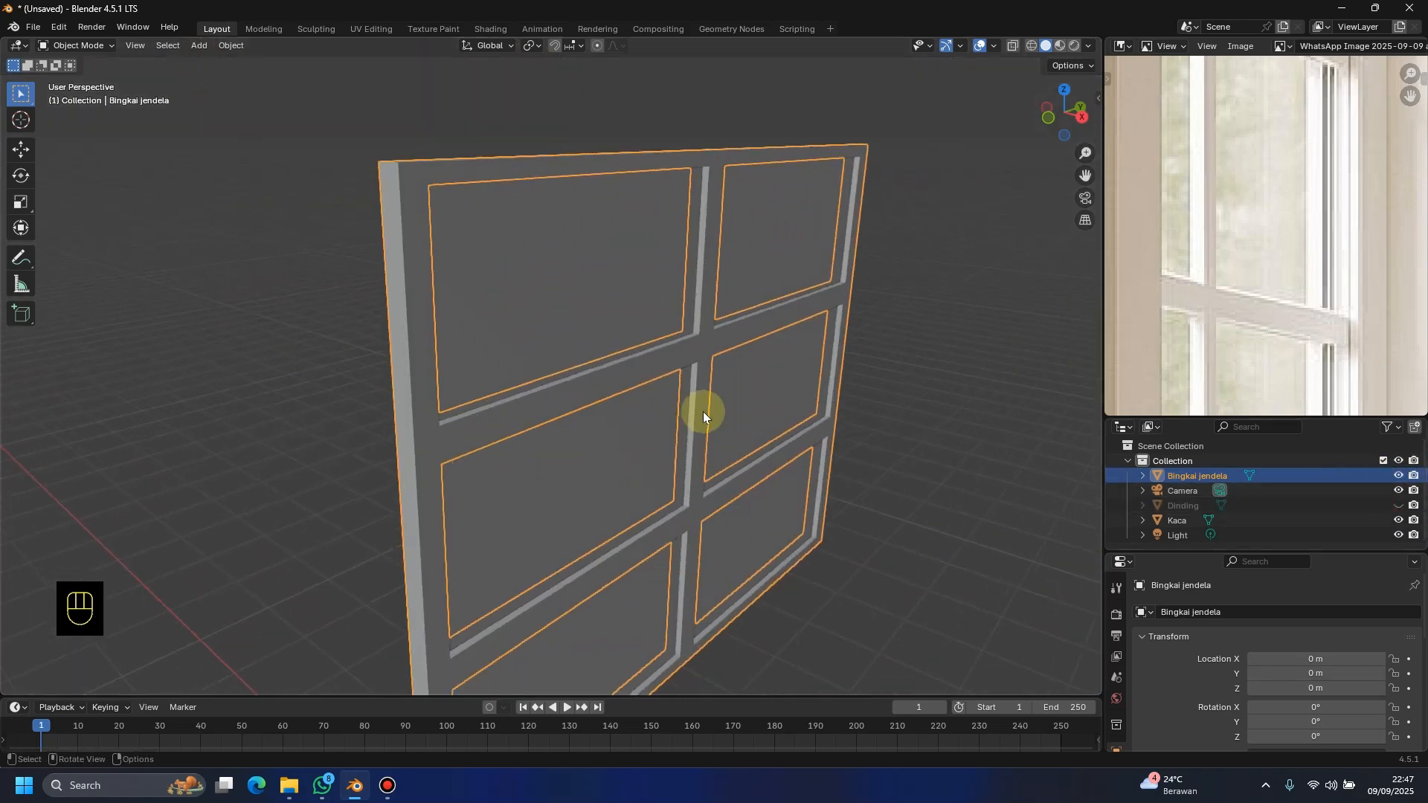
left_click(1398, 520)
middle_click_drag(724, 389, 605, 366)
scroll(721, 334, "up", 3)
key("Tab")
Step: Fill the open groove along a horizontal bar of the frame with a face between its two inner edges
scroll(736, 360, "down", 2)
scroll(732, 360, "up", 3)
scroll(647, 364, "up", 2)
scroll(758, 370, "up", 1)
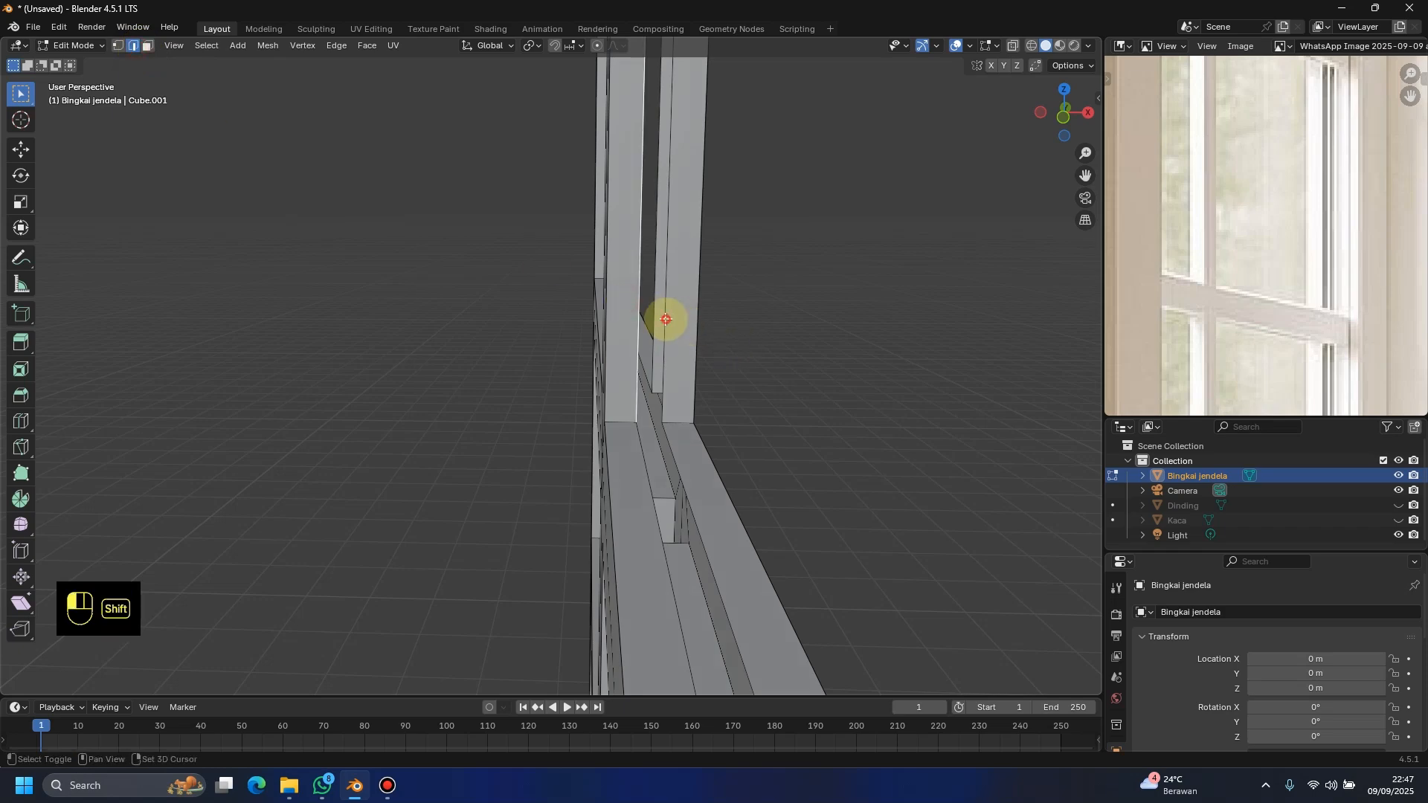
middle_click_drag(664, 400, 709, 272)
key("f")
left_click(672, 302, "alt")
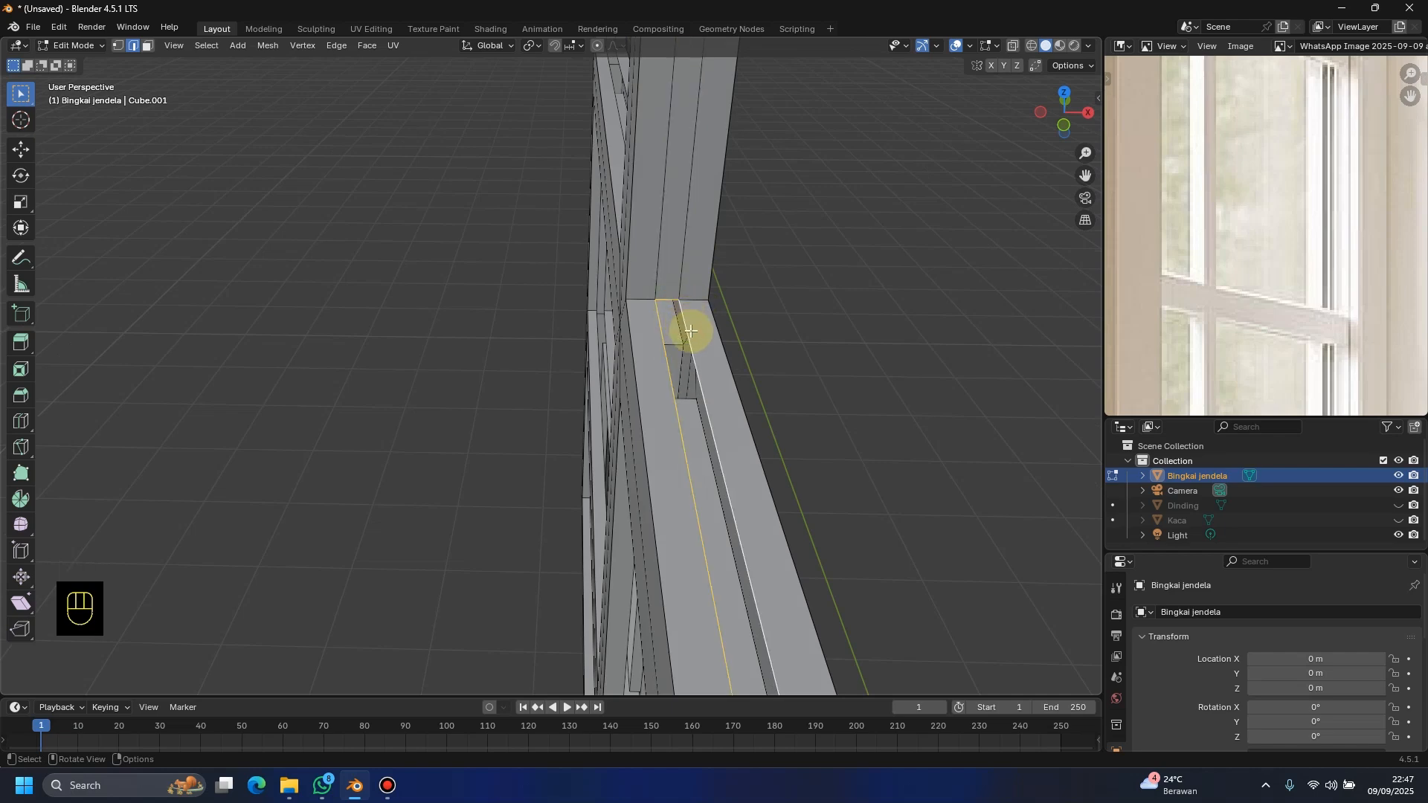
key("f")
middle_click_drag(689, 328, 499, 413)
key("ctrl+z")
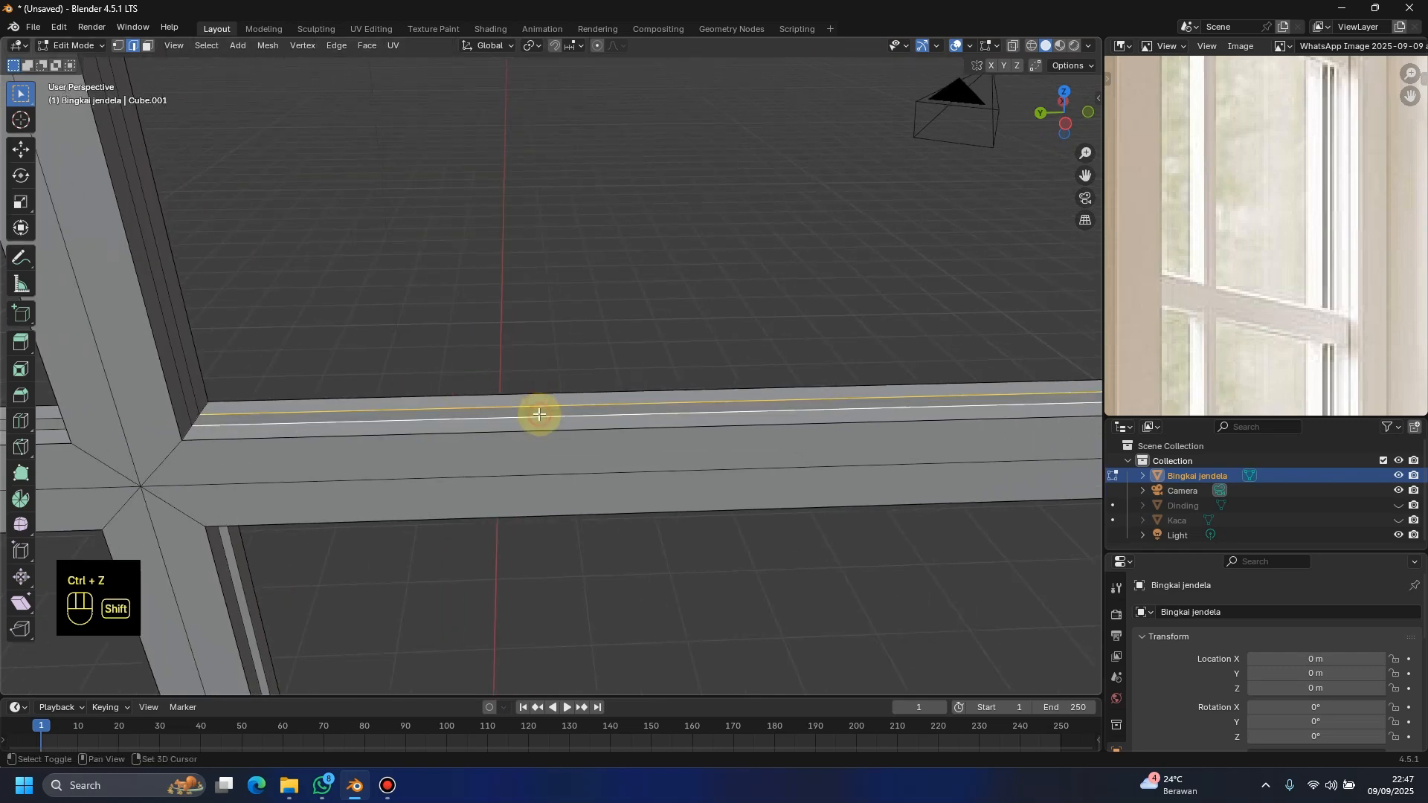
key("f")
middle_click_drag(590, 421, 629, 306)
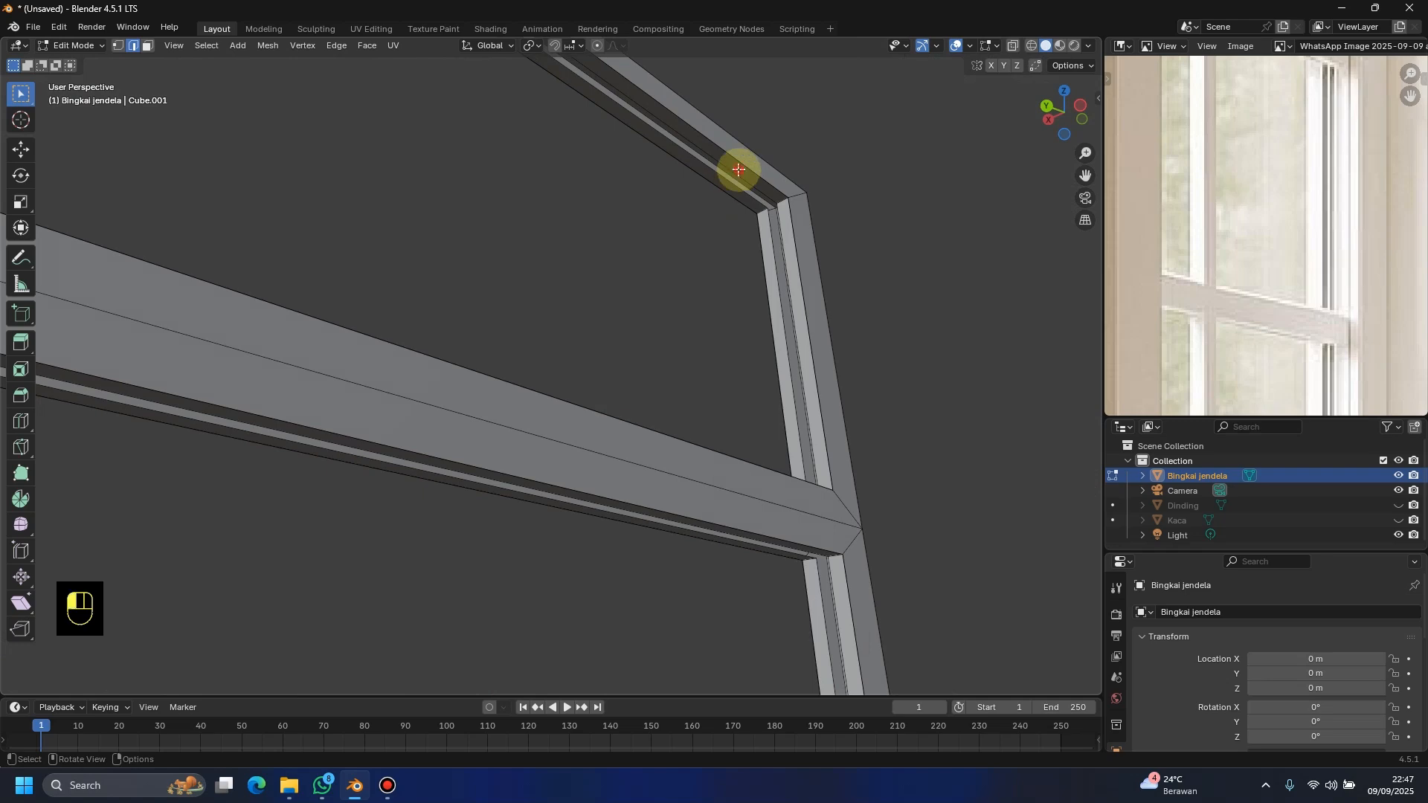
Step: Inspect the remaining open grooves, enable Cavity in the viewport shading options and choose its type
middle_click_drag(738, 181, 826, 195)
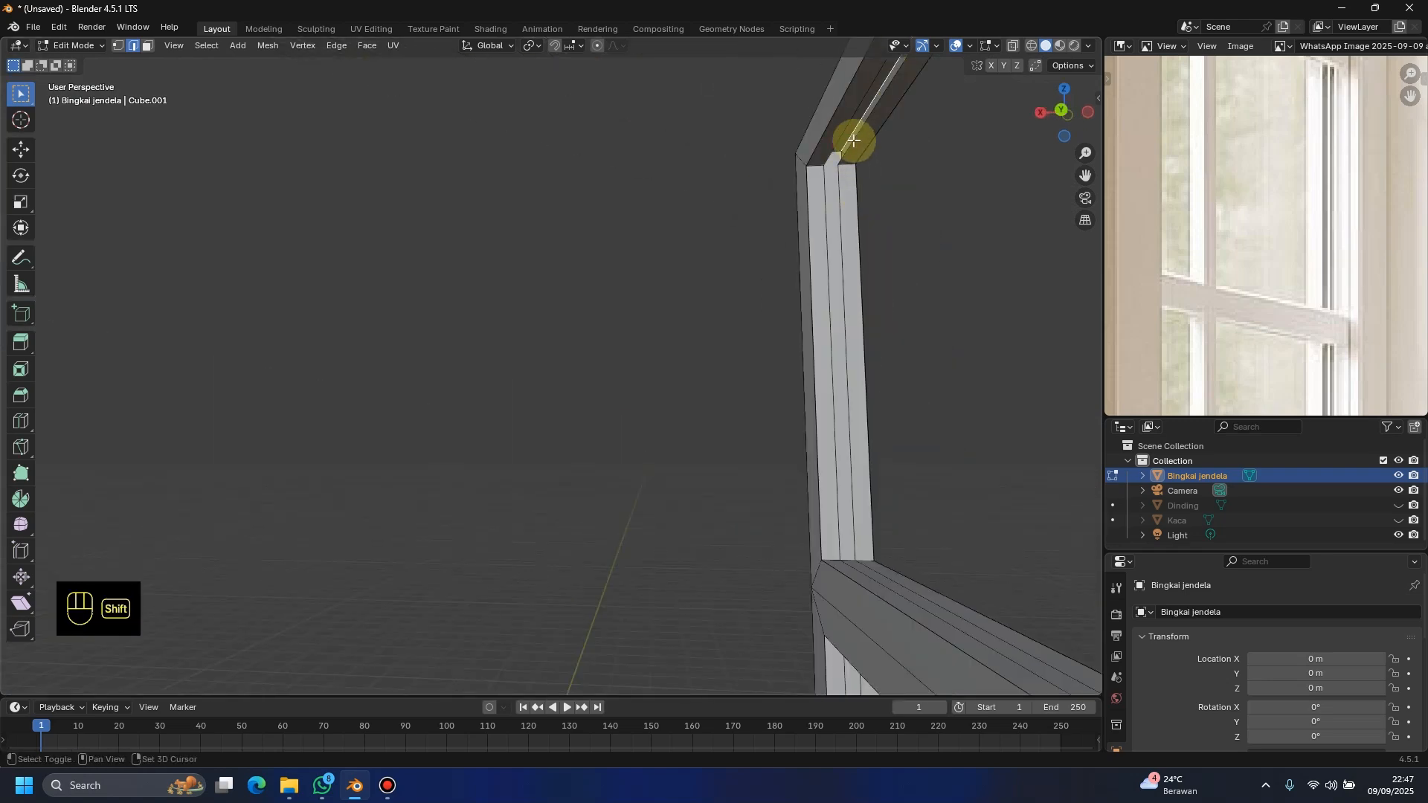
mouse_move(827, 251)
middle_mouse_down()
mouse_move(265, 421)
mouse_move(370, 424)
mouse_move(469, 510)
mouse_move(487, 316)
mouse_move(478, 440)
mouse_move(708, 399)
mouse_move(695, 324)
mouse_move(666, 536)
mouse_move(647, 488)
mouse_move(373, 437)
mouse_move(341, 470)
mouse_move(354, 421)
mouse_move(335, 457)
middle_mouse_up()
left_click(452, 439, "alt")
left_click(1088, 45)
left_click(1158, 478)
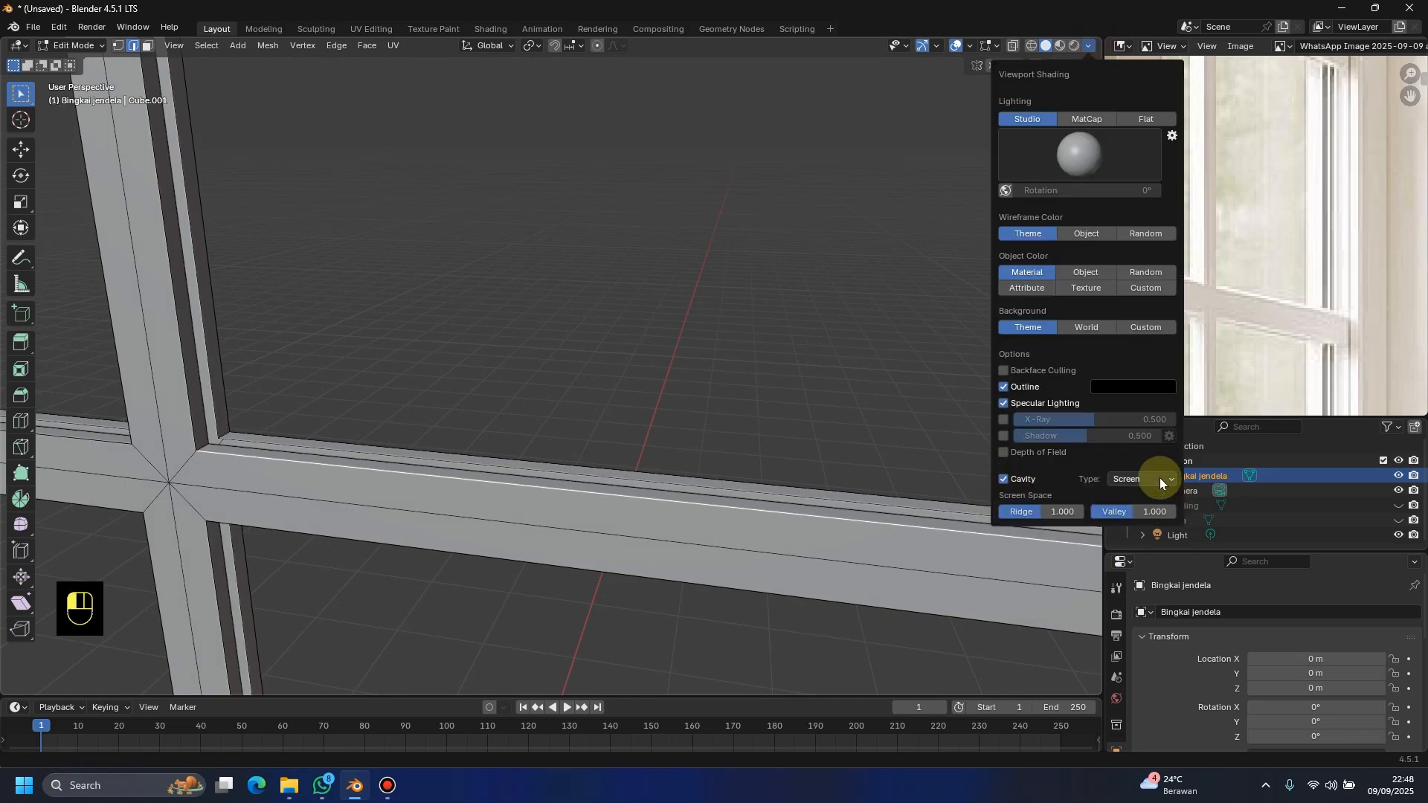
Step: Fill the grooves around the horizontal bar beside the cross joint with faces between their paired inner edges
mouse_move(476, 446)
middle_mouse_down()
mouse_move(491, 483)
mouse_move(596, 195)
mouse_move(725, 111)
middle_mouse_up()
left_click(494, 204, "shift")
key("f")
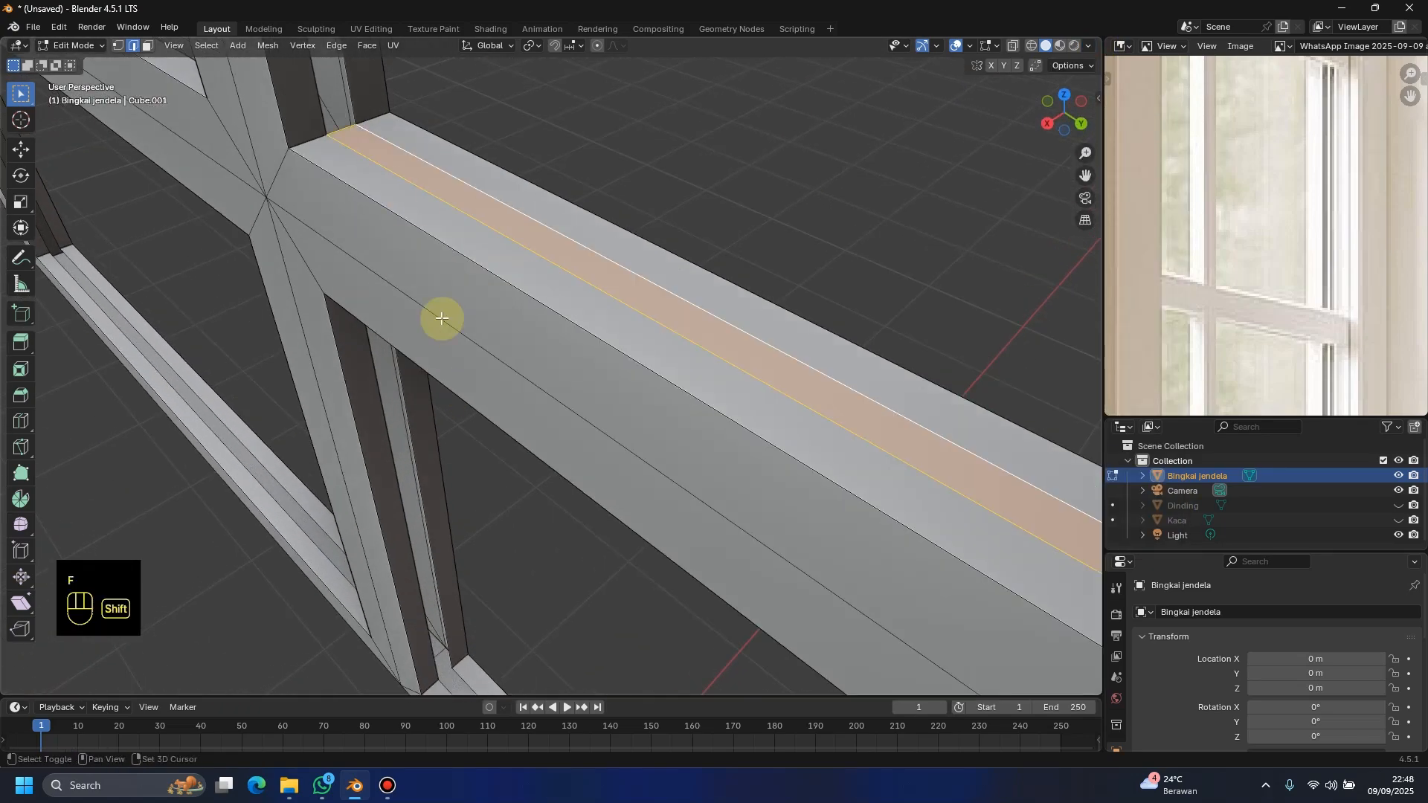
middle_click_drag(443, 315, 477, 536, "shift")
left_click(345, 223)
left_click(378, 215, "shift")
key("f")
middle_click_drag(378, 216, 411, 457)
left_click(487, 195)
left_click(489, 216, "shift")
key("f")
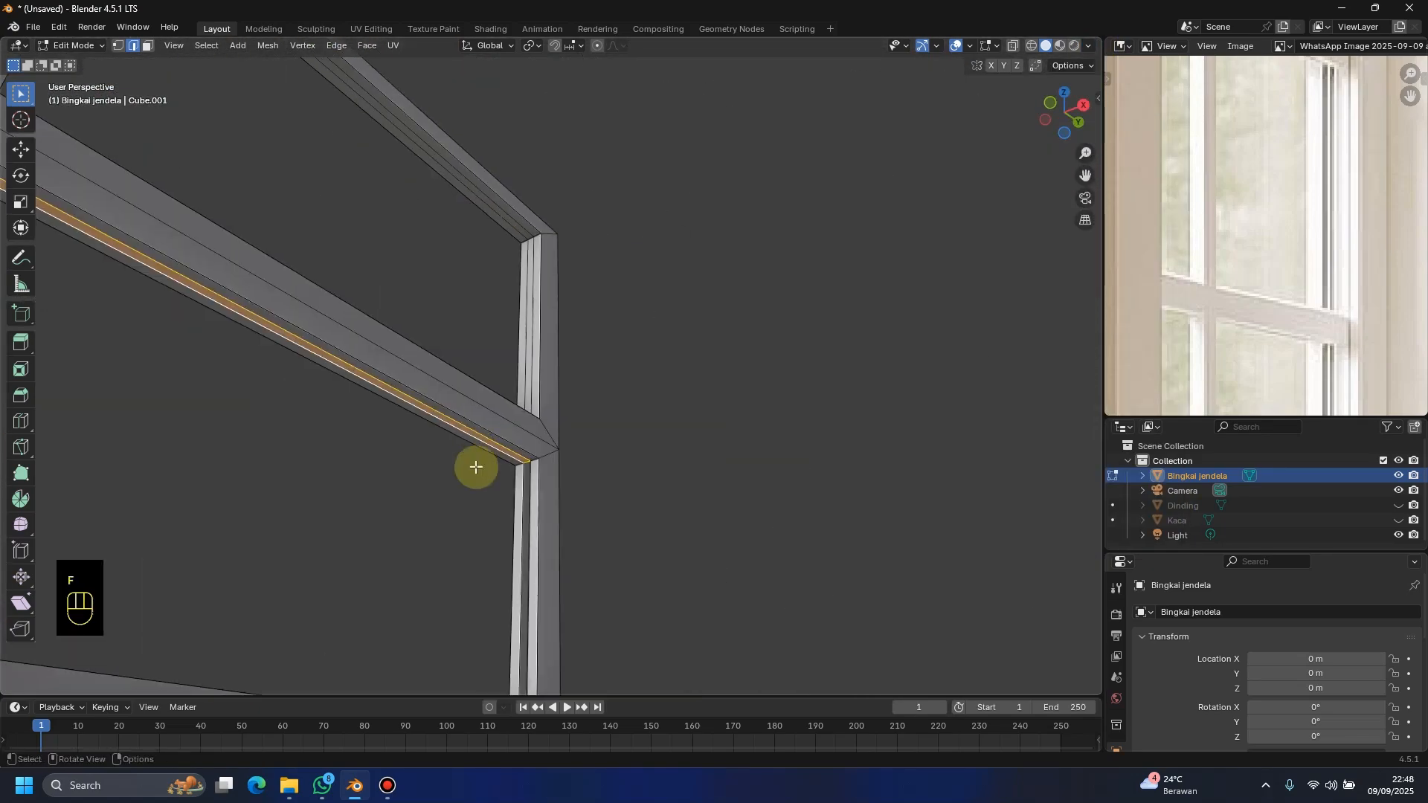
Step: Close further grooves, including the upright beneath a horizontal bar, with faces between paired edges, undoing and redoing one fill
left_click(455, 321)
left_click(446, 321, "shift")
key("f")
middle_click_drag(446, 322, 548, 293)
left_click(510, 259)
left_click(501, 270, "shift")
key("f")
key("ctrl+z")
left_click(519, 237, "shift")
key("f")
left_click(600, 395)
left_click(581, 396, "shift")
key("f")
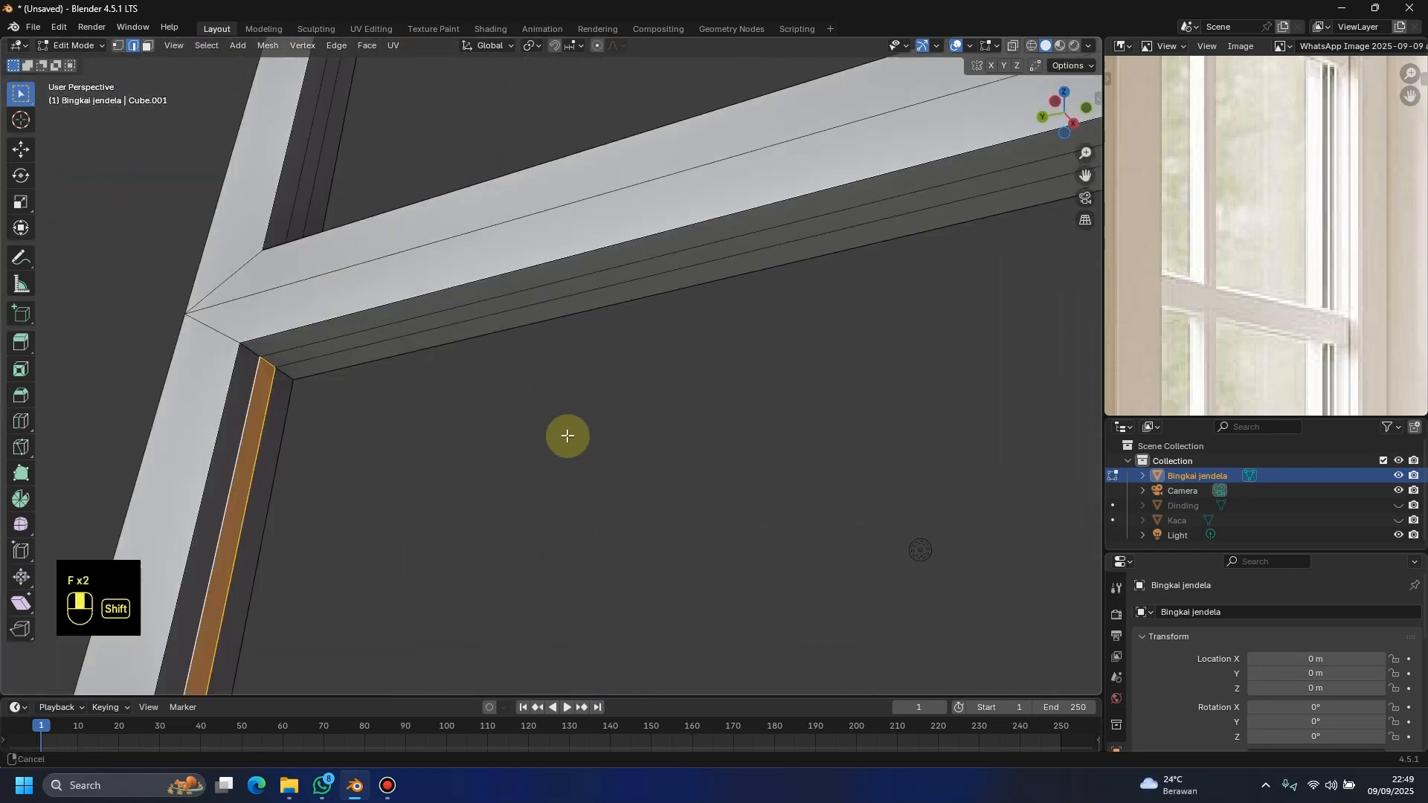
Step: Fill the groove running along the pane opening's lower sill and its neighbouring grooves with new faces
middle_click_drag(748, 467, 484, 354)
left_click(600, 284)
left_click(577, 284, "shift")
middle_click_drag(577, 317, 795, 392)
key("f")
left_click(436, 377)
left_click(453, 363, "shift")
key("f")
left_click(807, 401)
left_click(822, 417, "shift")
key("f")
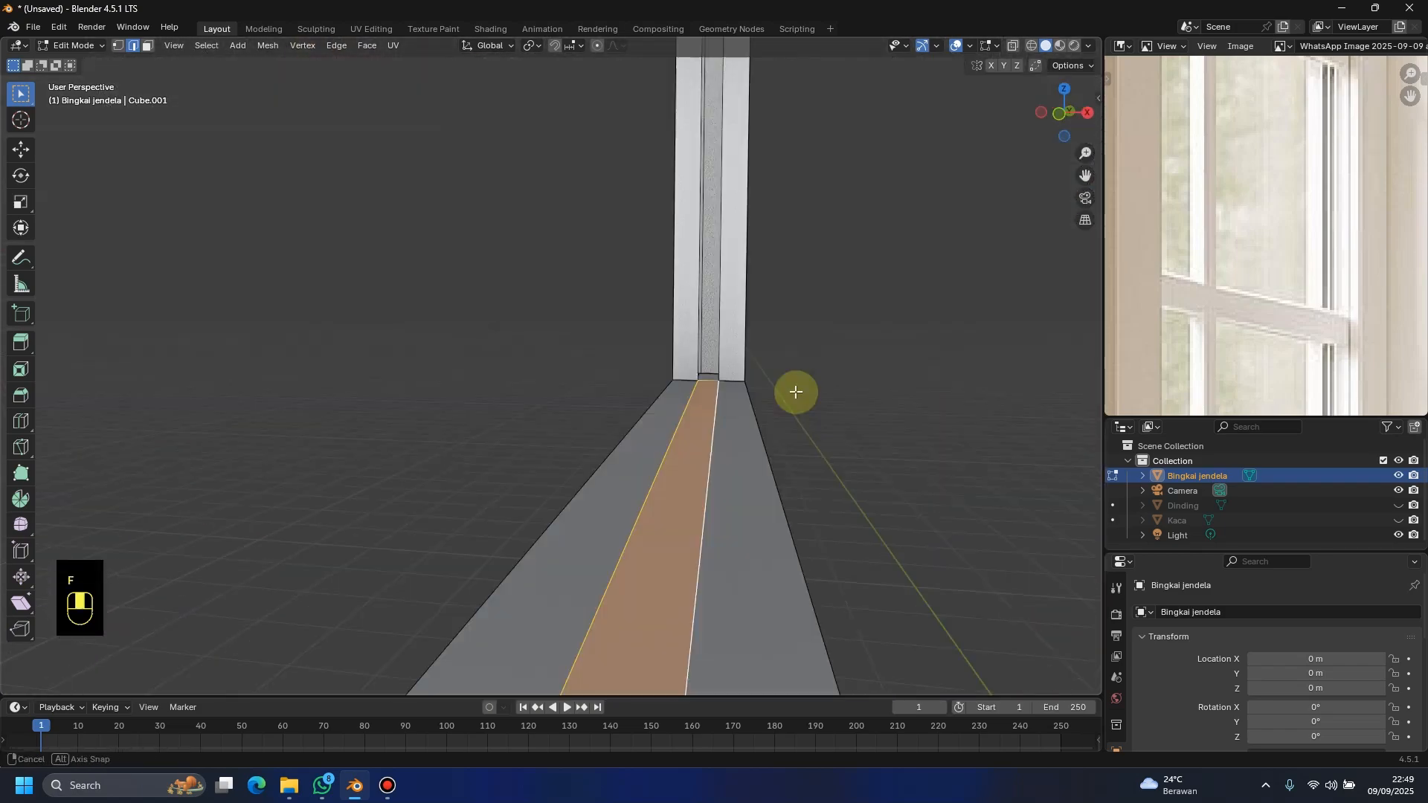
Step: Undo a wrong fill and close the grooves in the outer upright below the horizontal bar with faces
left_click(673, 297)
left_click(689, 265, "shift")
key("f")
key("ctrl+z")
key("ctrl+z")
middle_click_drag(873, 345, 711, 345)
left_click(726, 414)
left_click(747, 405, "shift")
key("f")
left_click(711, 353)
middle_click_drag(817, 493, 622, 275)
left_click(593, 376)
left_click(612, 368, "shift")
key("f")
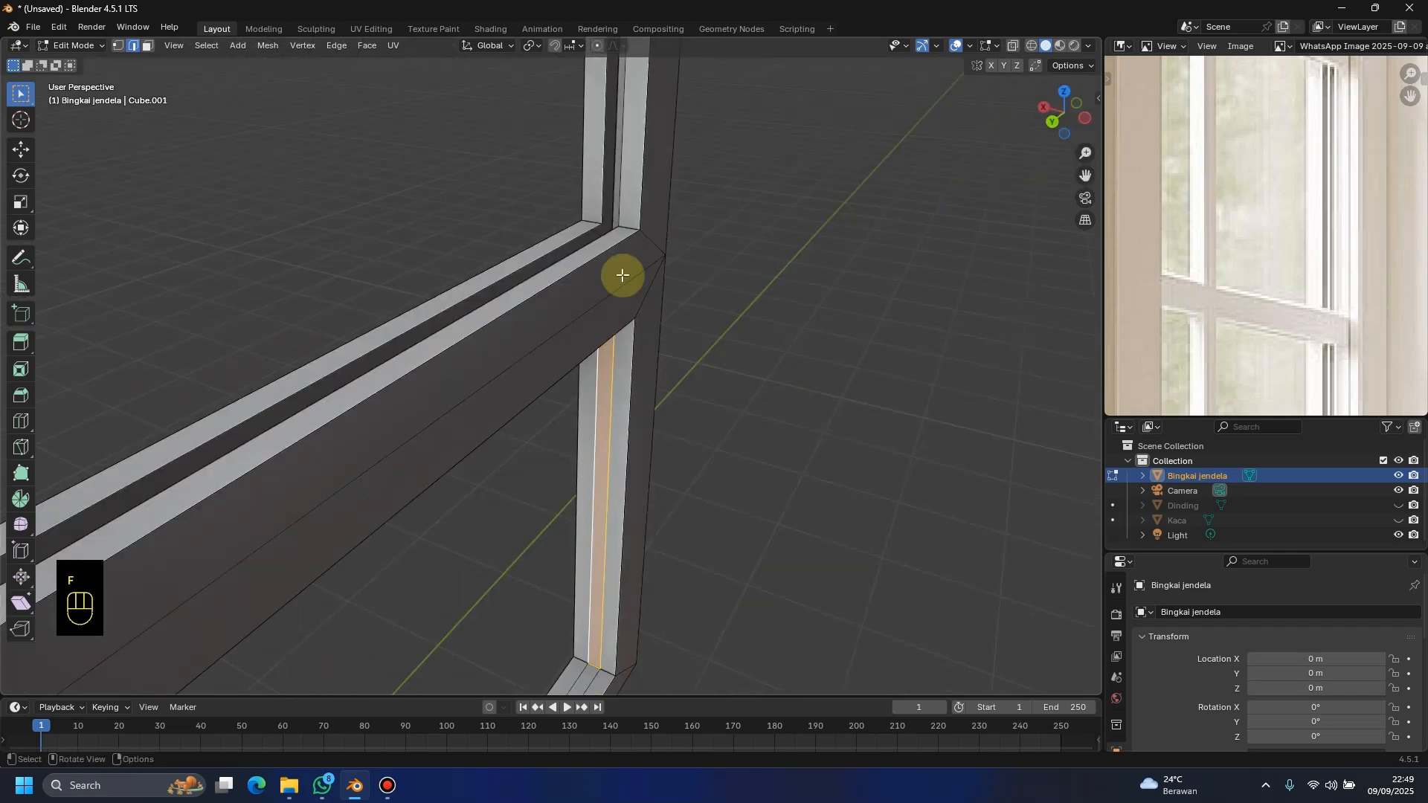
Step: Fill the last grooves, including the underside of the horizontal bar beside the outer upright, and return to Object Mode
left_click(595, 239)
left_click(594, 223, "shift")
key("f")
middle_click_drag(351, 259, 290, 151)
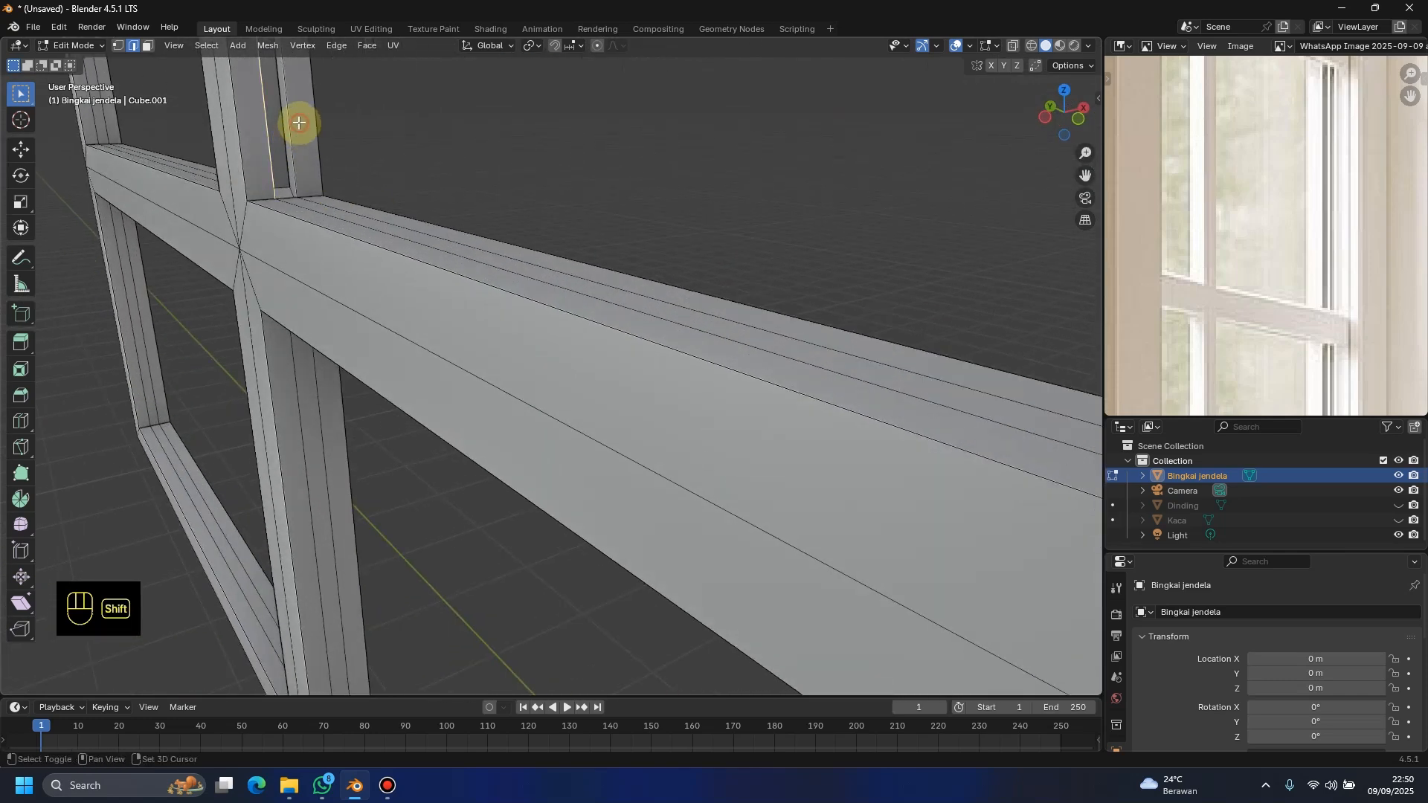
key("f")
scroll(356, 261, "down", 3)
middle_click_drag(406, 234, 458, 391, "shift")
scroll(458, 391, "up", 2)
left_click(436, 309)
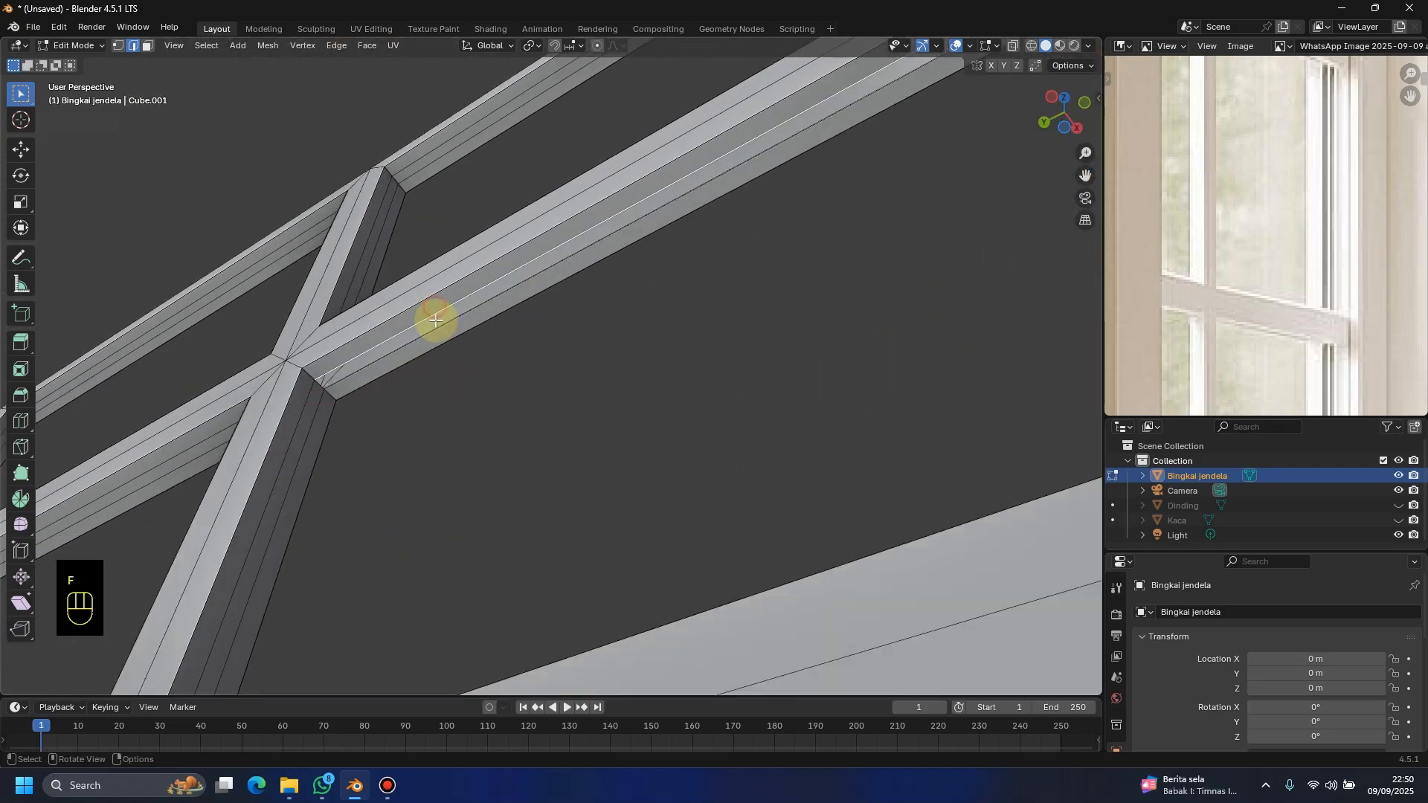
scroll(450, 380, "down", 4)
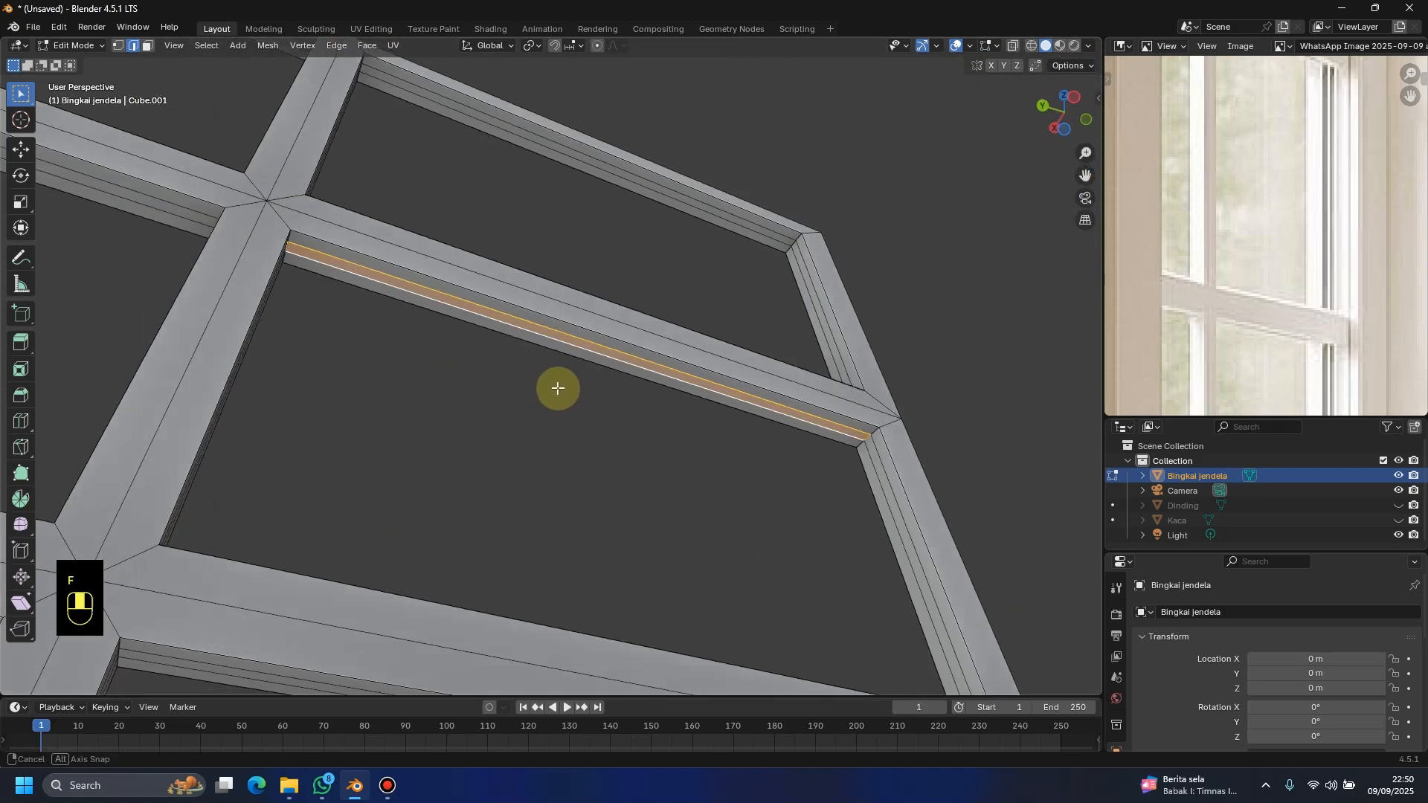
middle_click_drag(551, 404, 454, 453)
key("Tab")
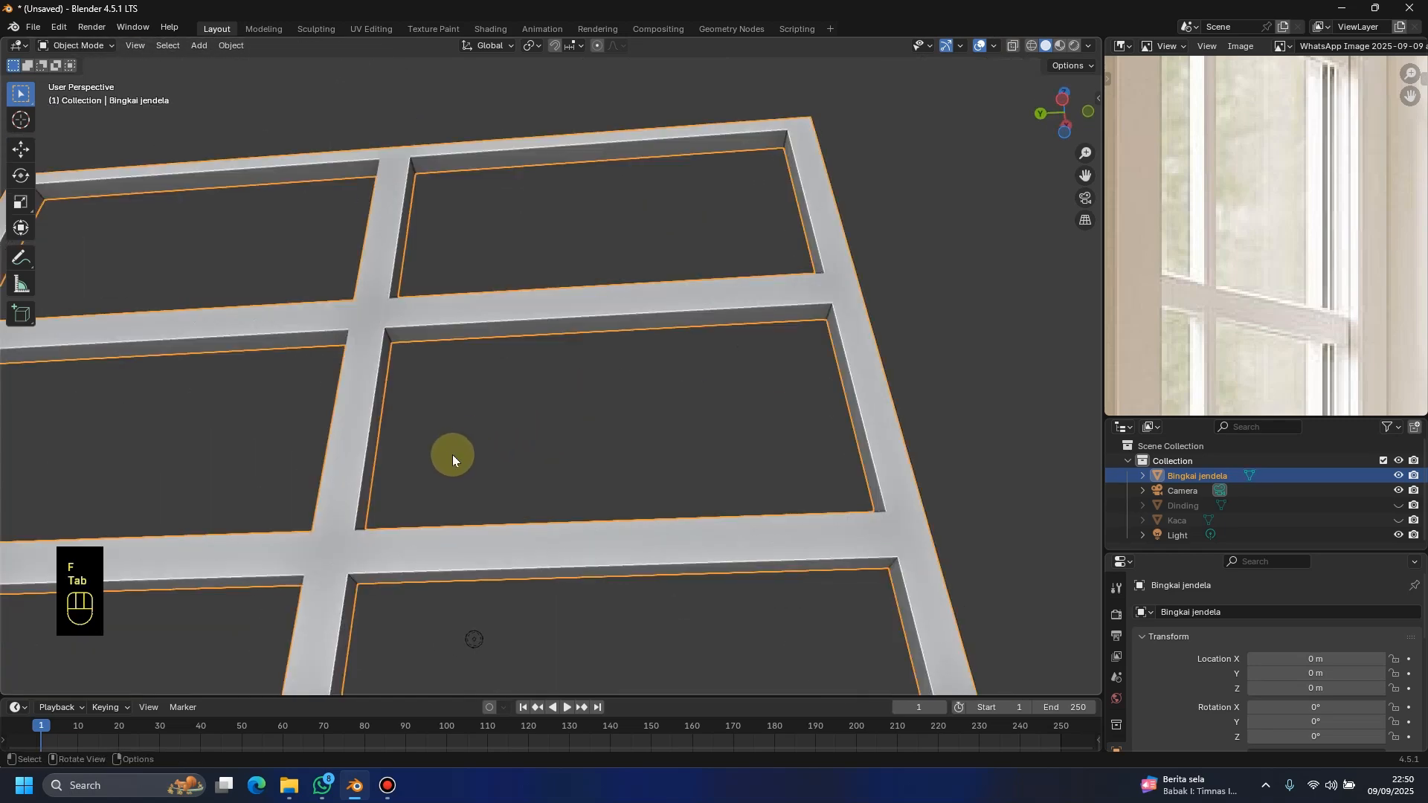
scroll(462, 509, "down", 4)
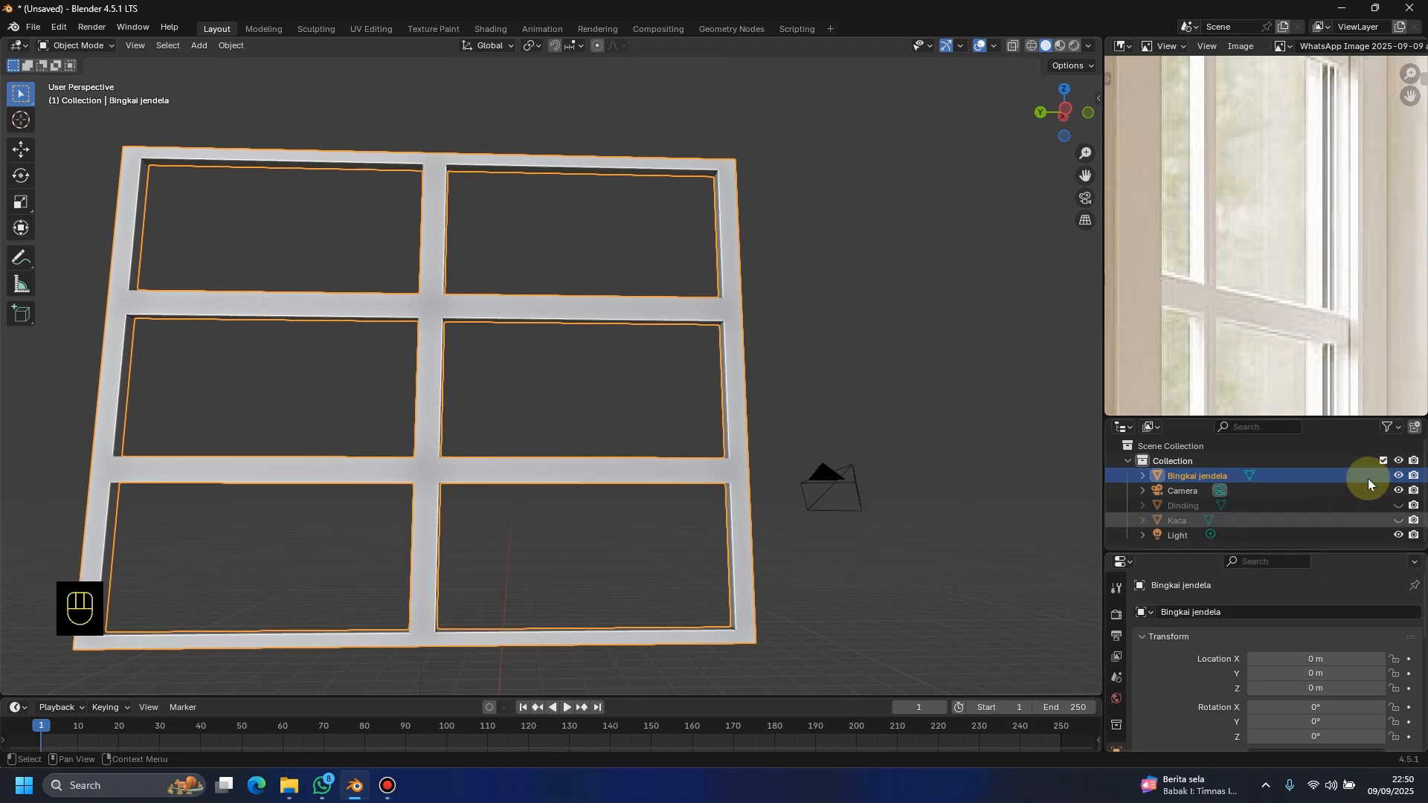
Step: Hide the Bingkai jendela frame, unhide the Kaca glass and enter Edit Mode on the glass panes
left_click(1398, 475)
left_click(1399, 520)
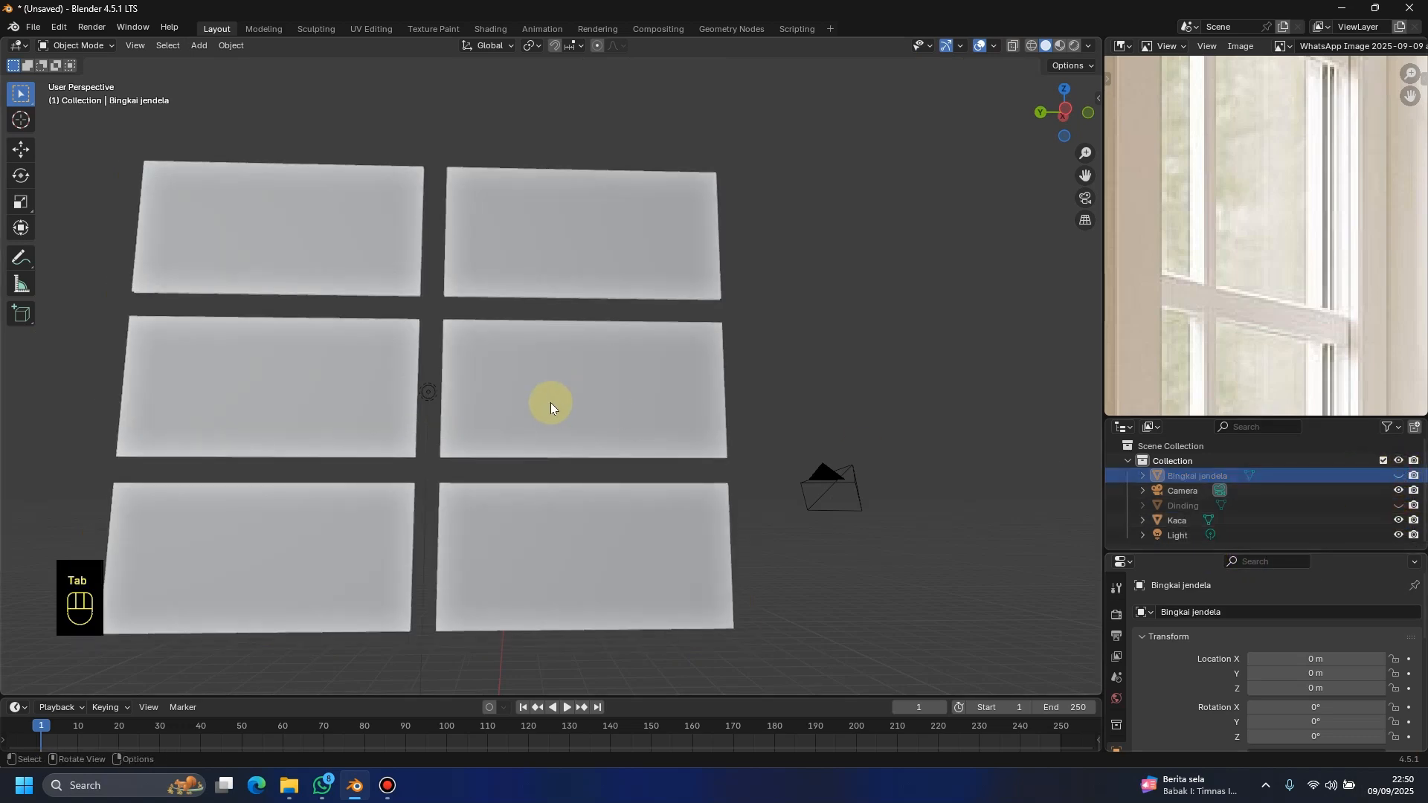
middle_click_drag(550, 403, 596, 422)
left_click(513, 338)
key("Tab")
key("Tab")
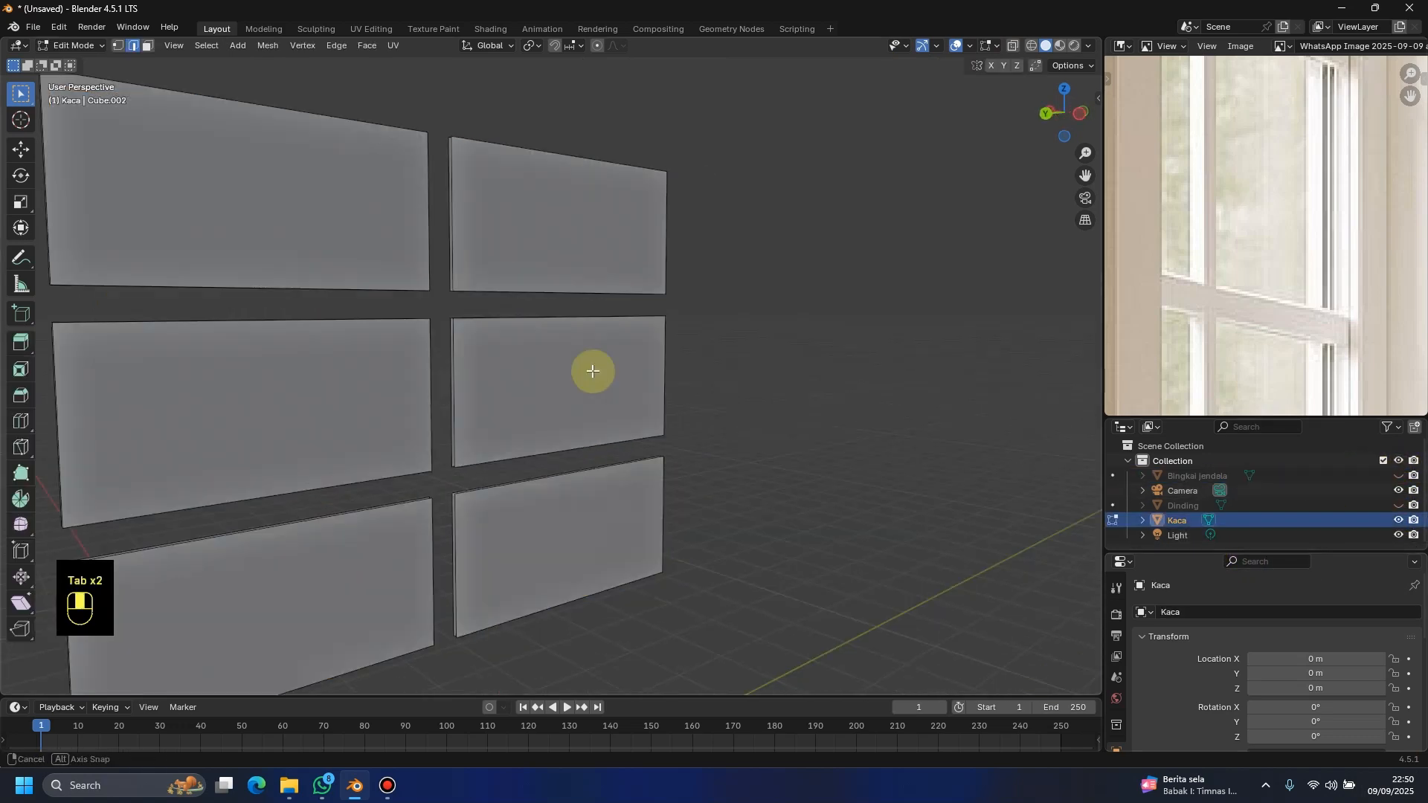
Step: Close the open rim of the first glass panes with faces joining their front and back edges
middle_click_drag(589, 373, 227, 130)
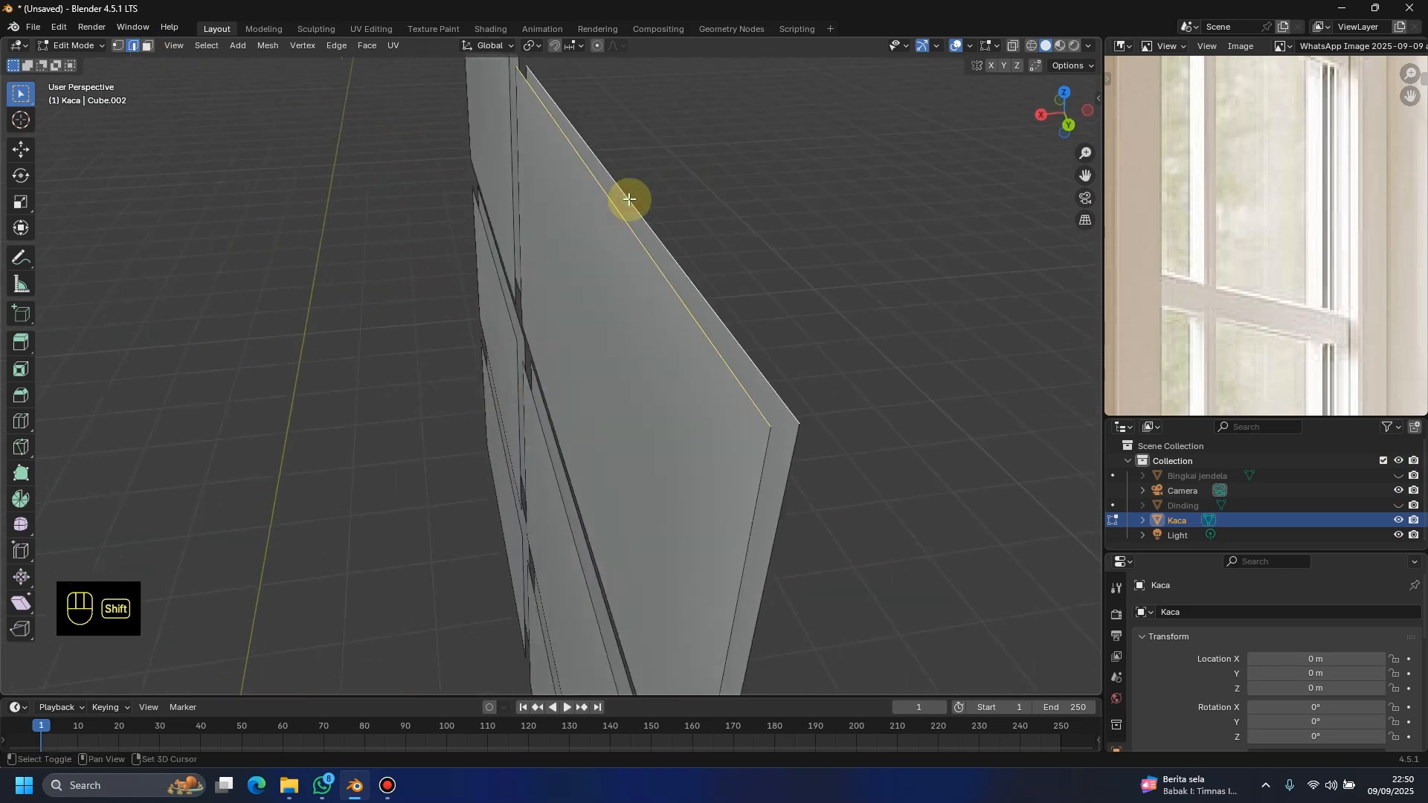
middle_click_drag(630, 200, 446, 435)
left_click(462, 379)
left_click(437, 379, "shift")
key("f")
middle_click_drag(437, 379, 520, 536)
key("f")
Step: Fill more open sides of the glass panes, including the middle pane's vertical side, with faces between paired edges
middle_click_drag(237, 340, 624, 342)
left_click(541, 277)
left_click(568, 278, "shift")
key("f")
middle_click_drag(584, 532, 366, 465)
left_click(561, 374)
left_click(545, 374, "shift")
key("f")
left_click(302, 217)
left_click(301, 202, "shift")
key("f")
key("f")
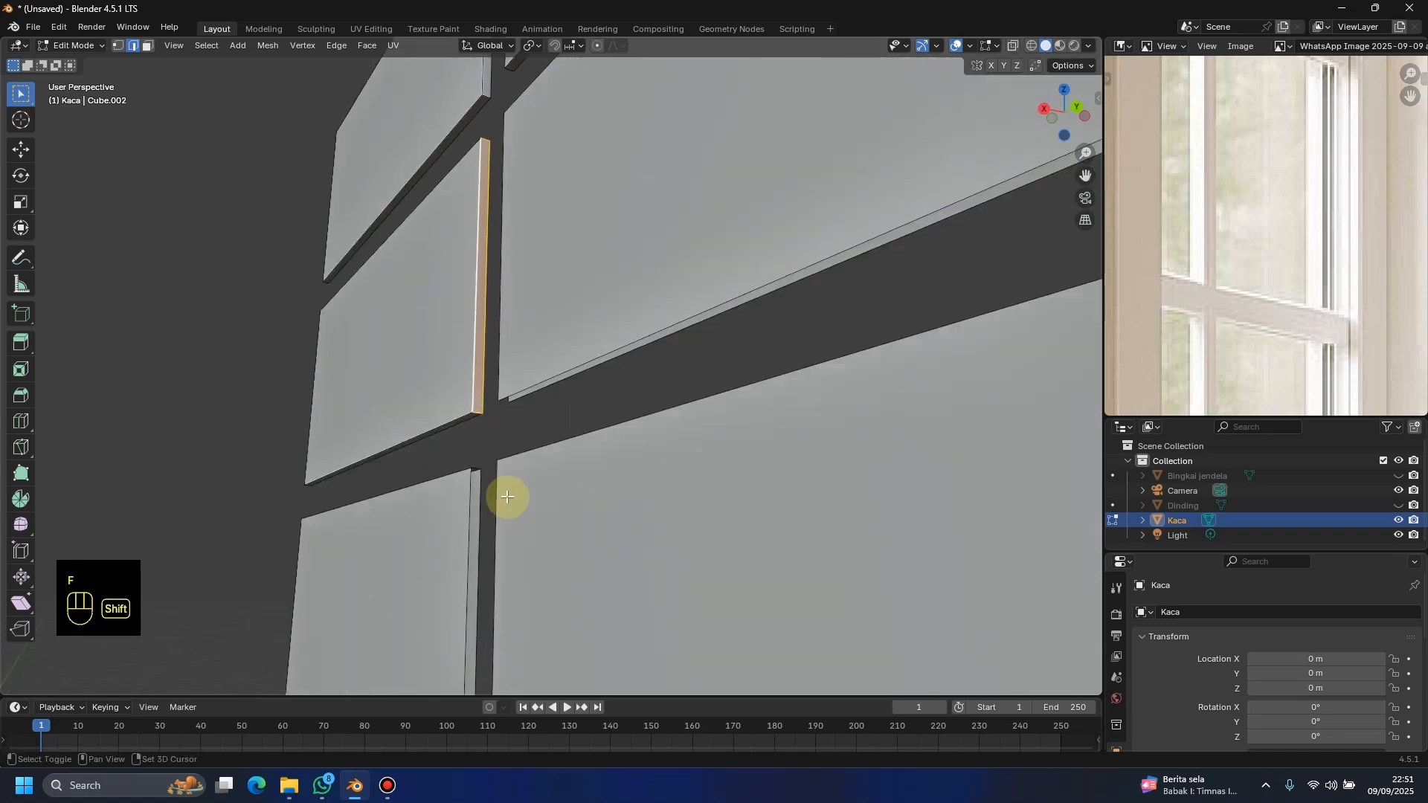
Step: Fill the remaining open sides of the glass panes with faces and return to Object Mode
key("f")
middle_click_drag(476, 509, 503, 368)
left_click(521, 417)
middle_click_drag(545, 478, 533, 339)
key("f")
key("f")
key("f")
key("Tab")
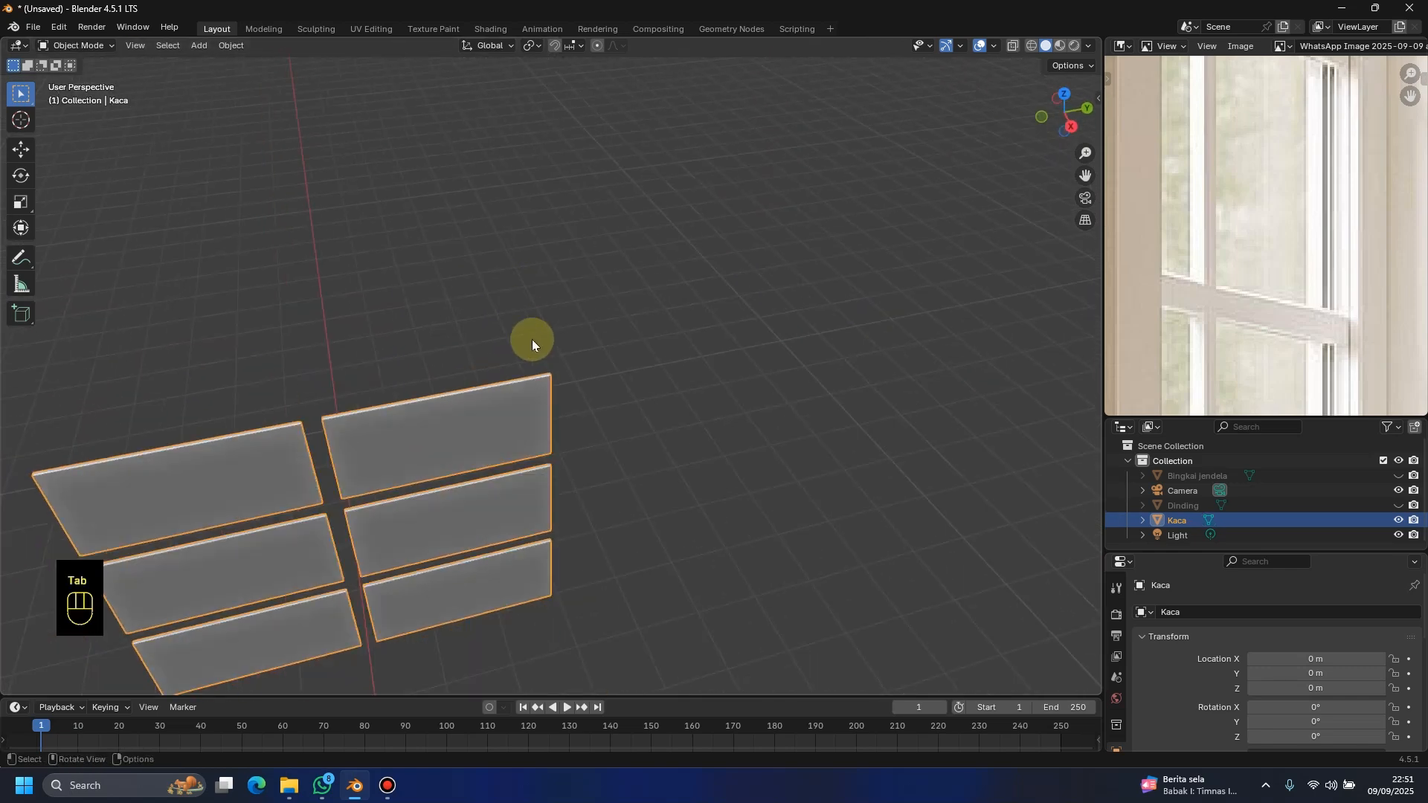
scroll(536, 339, "down", 3)
middle_click_drag(827, 458, 655, 350)
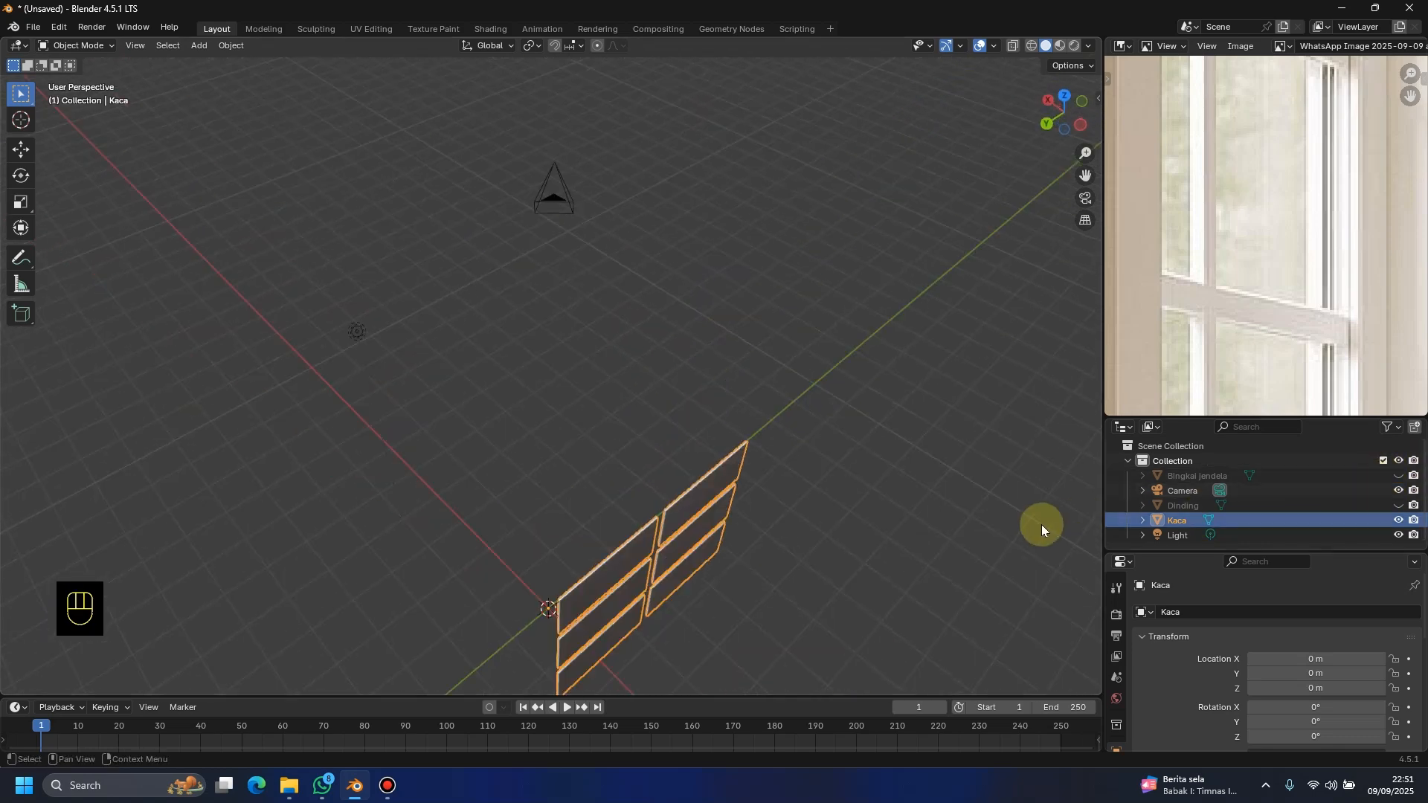
Step: Unhide the Bingkai jendela frame and the Dinding walls, and deselect the Kaca glass
left_click(1398, 476)
left_click(1399, 506)
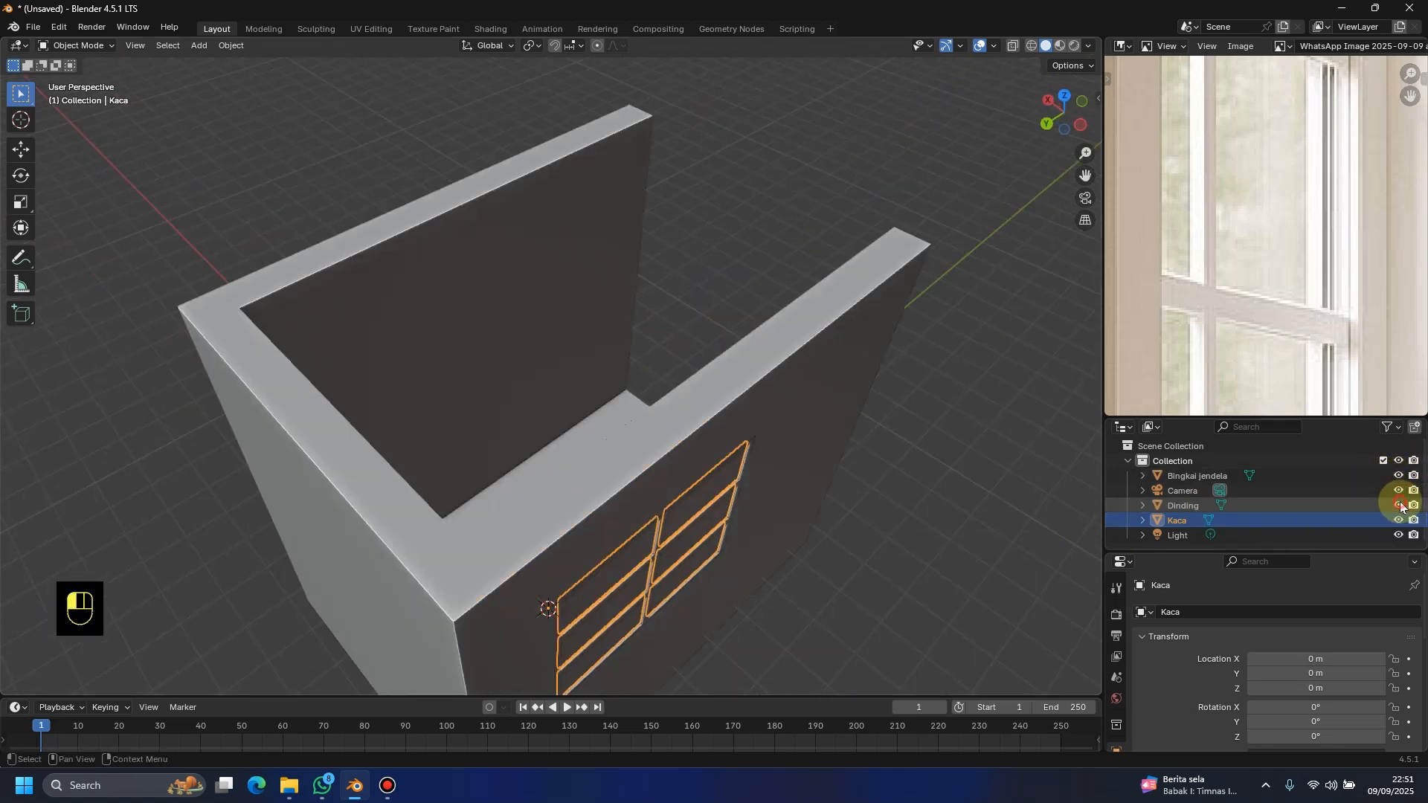
scroll(863, 495, "down", 3)
middle_click_drag(885, 539, 689, 515)
left_click(855, 531)
Step: Enter Edit Mode on the Dinding walls and bring the full kitchen into view in the reference photo
scroll(688, 514, "up", 4)
middle_click_drag(938, 552, 542, 479)
scroll(506, 474, "down", 3)
scroll(552, 465, "up", 4)
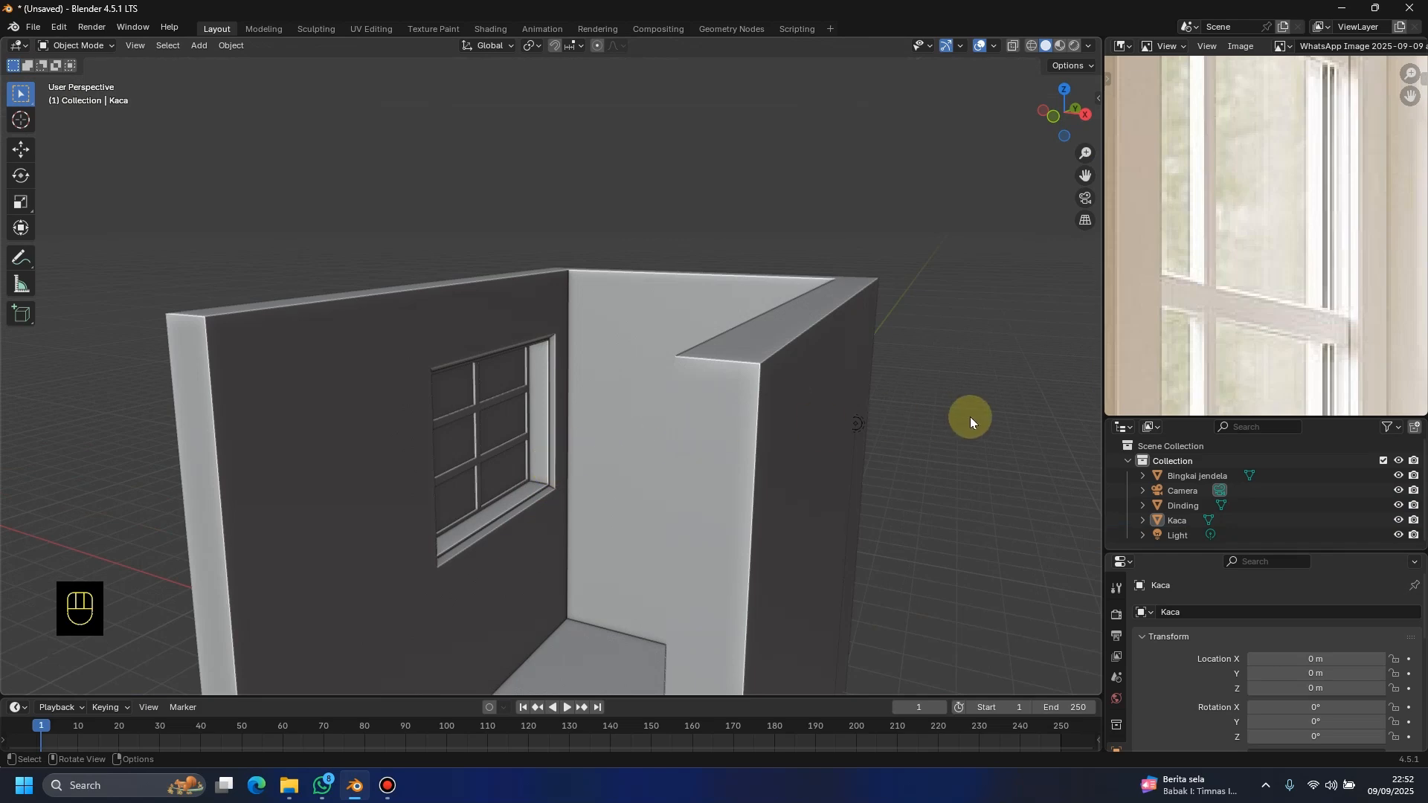
middle_click_drag(796, 449, 854, 449)
scroll(745, 498, "down", 2)
mouse_move(743, 501)
middle_mouse_down()
mouse_move(714, 523)
mouse_move(718, 567)
mouse_move(797, 500)
mouse_move(759, 497)
middle_mouse_up()
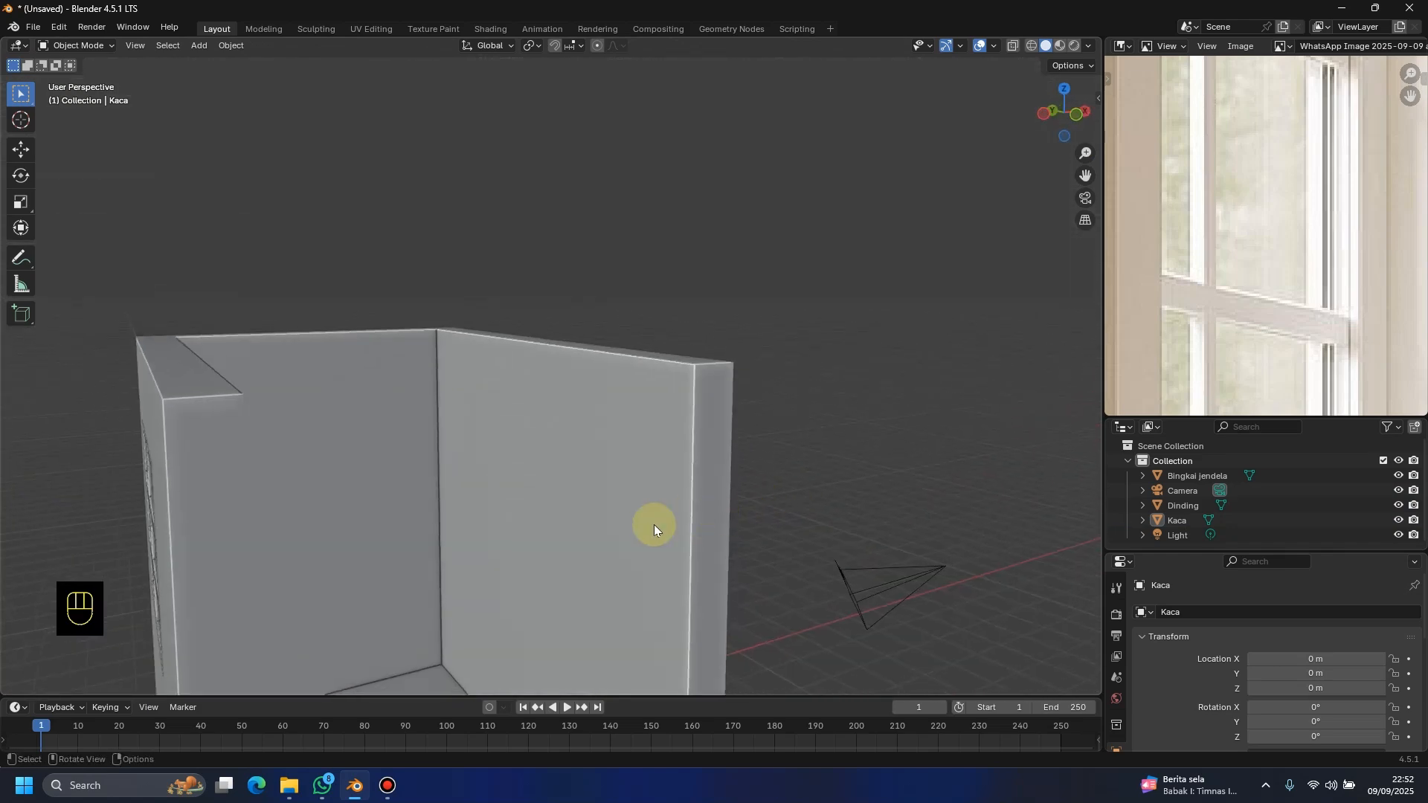
left_click(682, 507)
key("Tab")
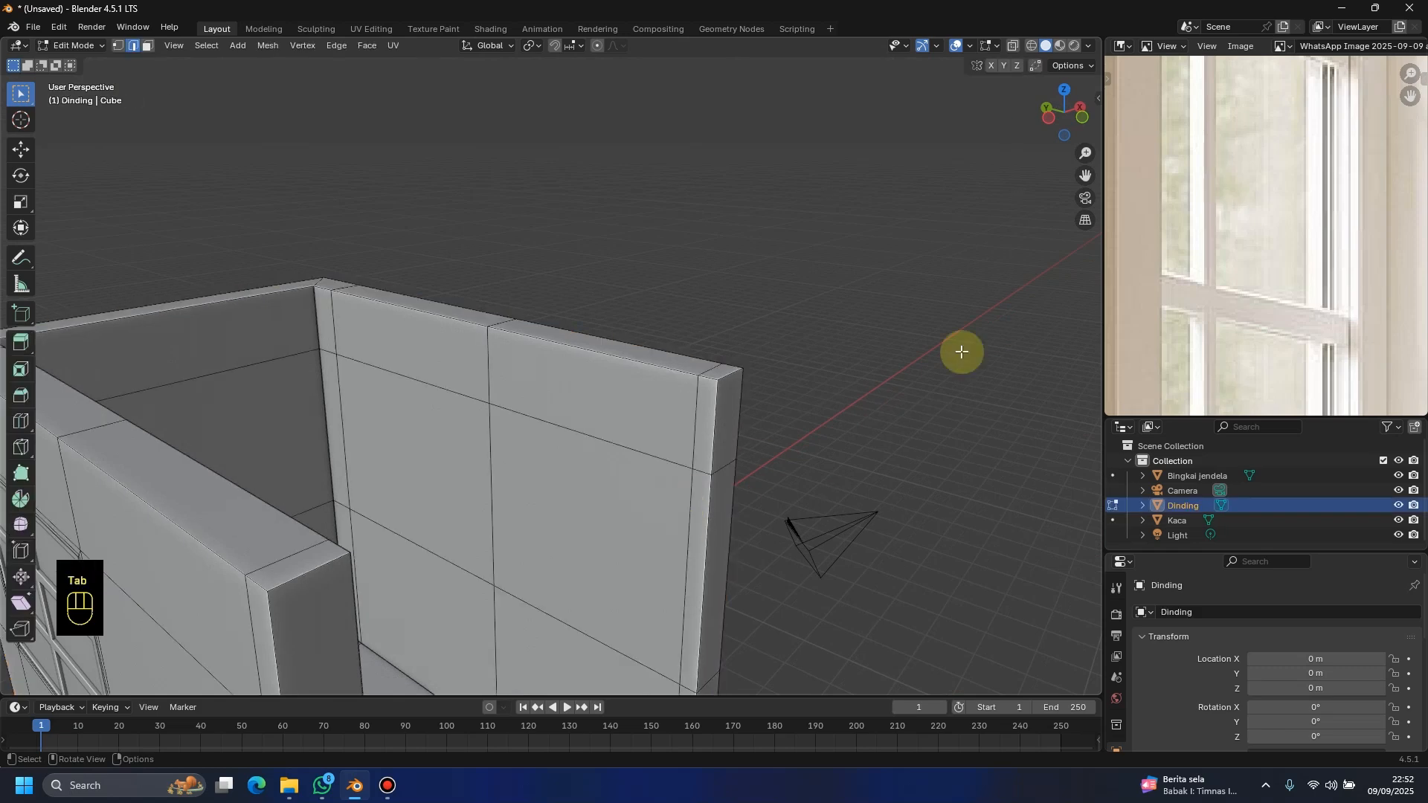
middle_click_drag(1284, 235, 1309, 342)
middle_click_drag(758, 472, 605, 456)
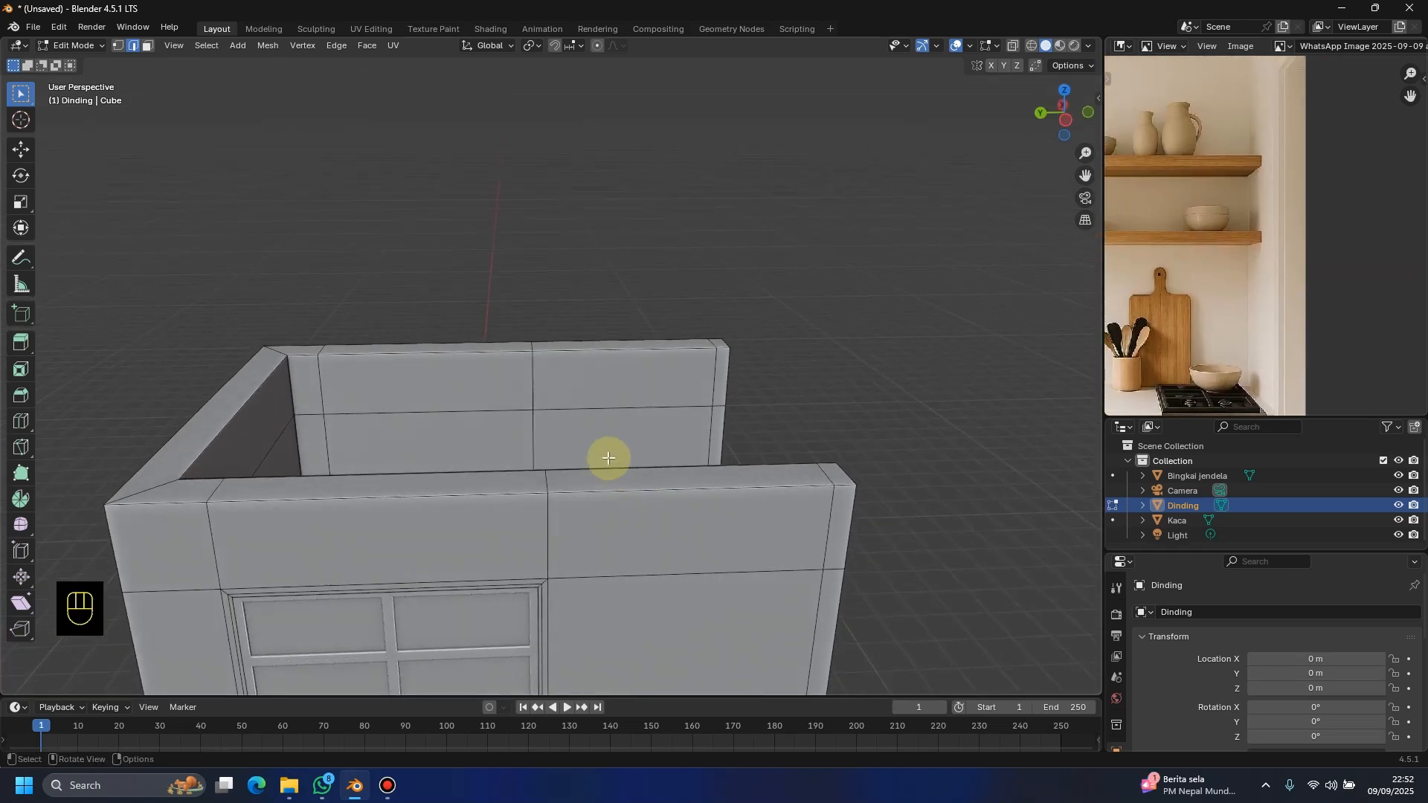
scroll(221, 142, "up", 2)
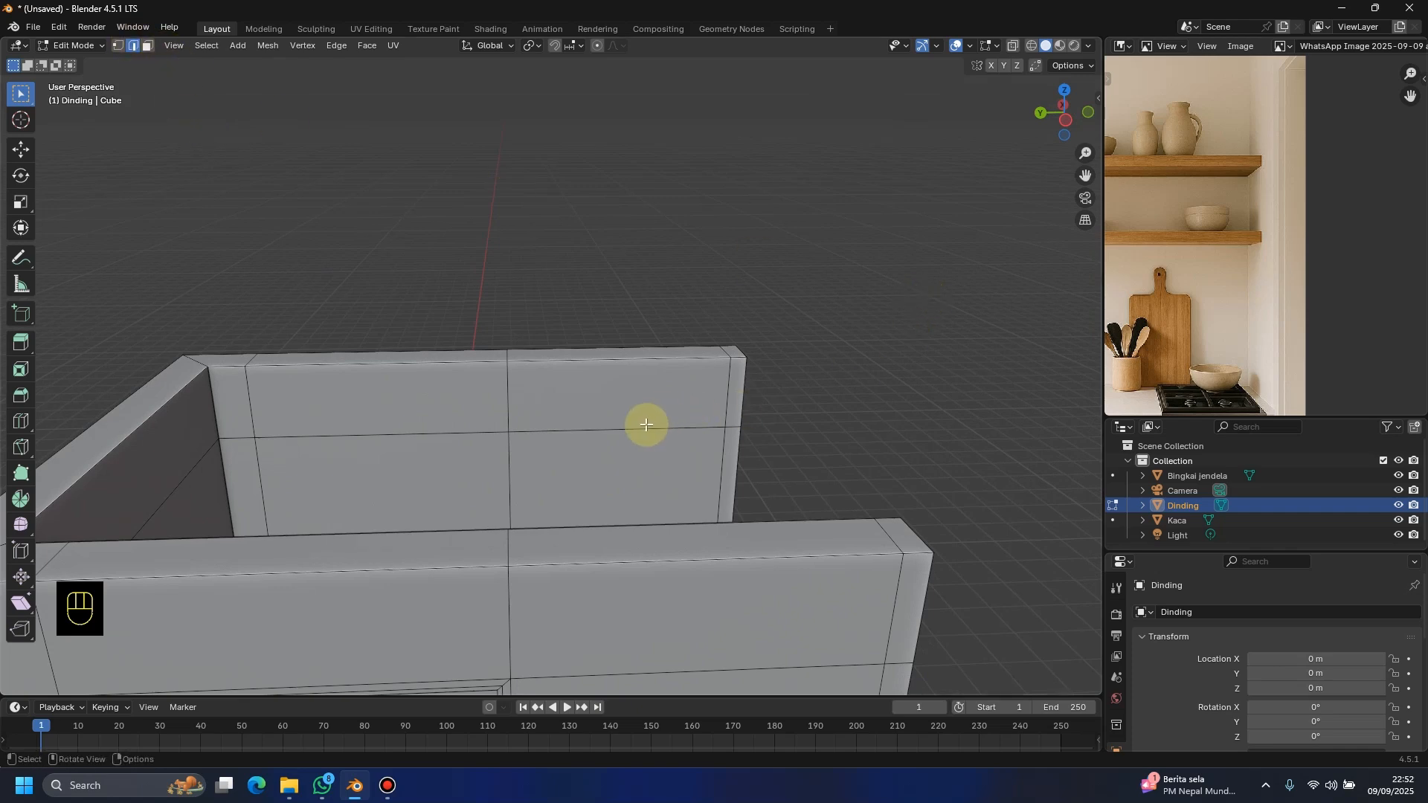
middle_click_drag(623, 420, 706, 342)
scroll(1122, 223, "down", 5)
scroll(1271, 268, "up", 2)
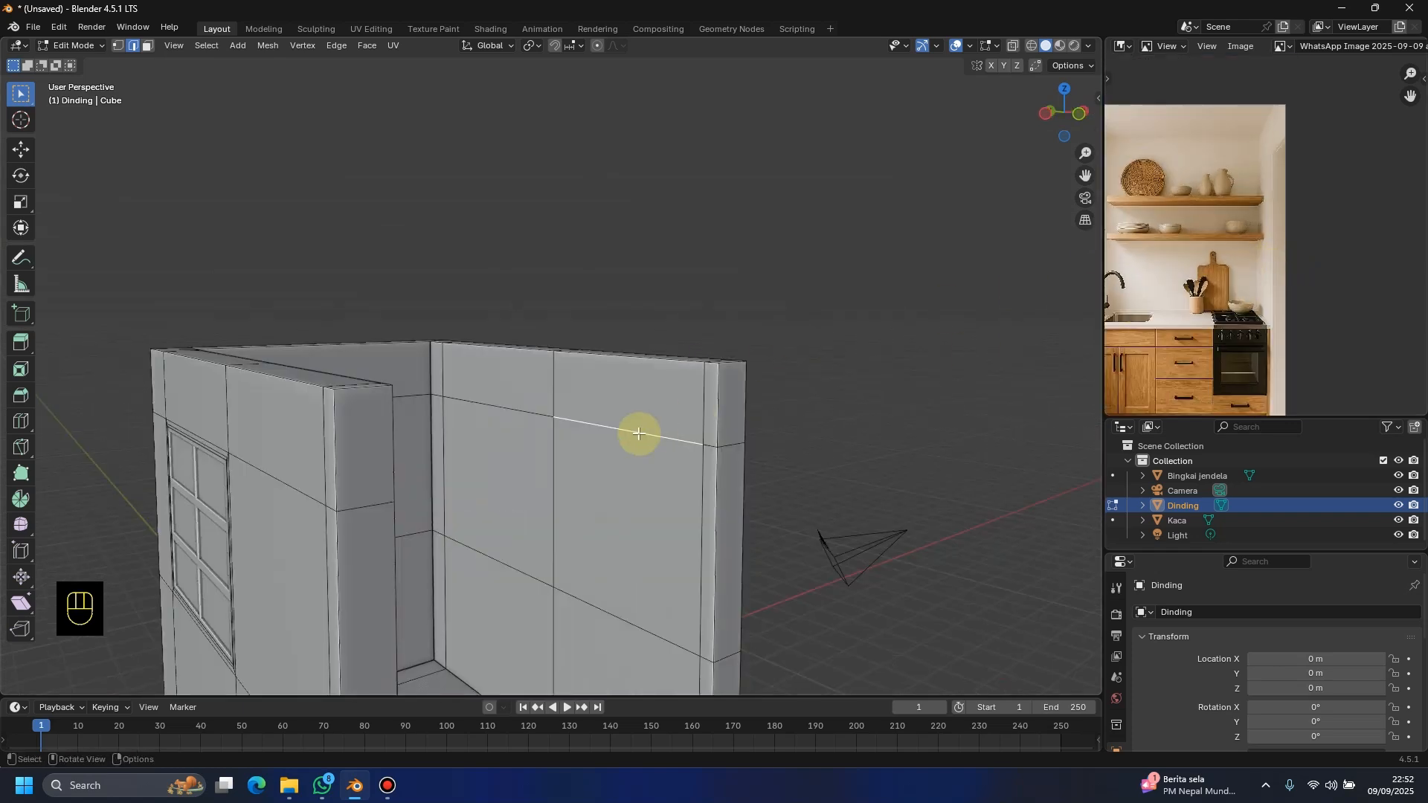
Step: In face select mode, select the middle and lower inner faces nearest the open front on the wall opposite the window
left_click(595, 421)
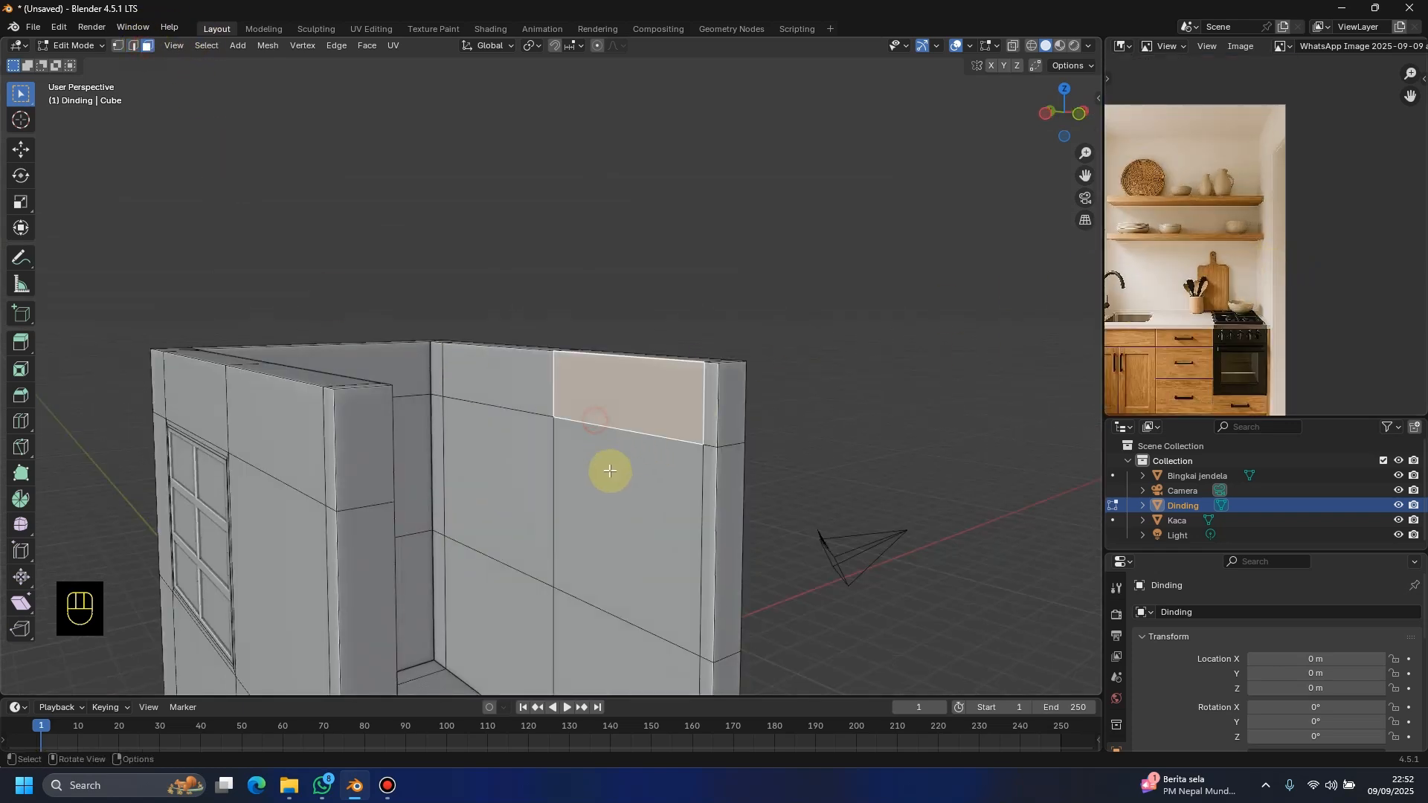
left_click(640, 484)
middle_click_drag(690, 511, 627, 253, "shift")
left_click(576, 430, "shift")
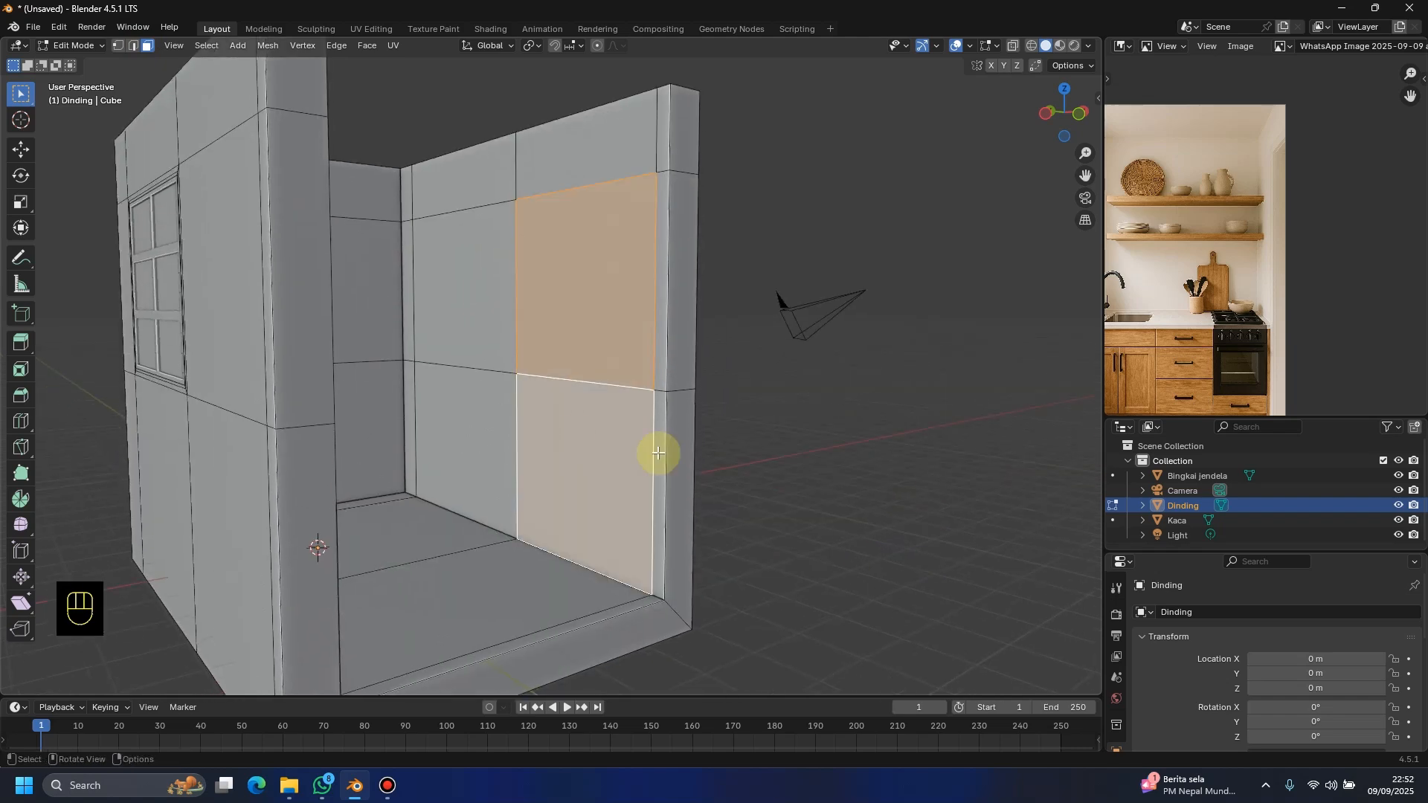
middle_click_drag(654, 453, 660, 474)
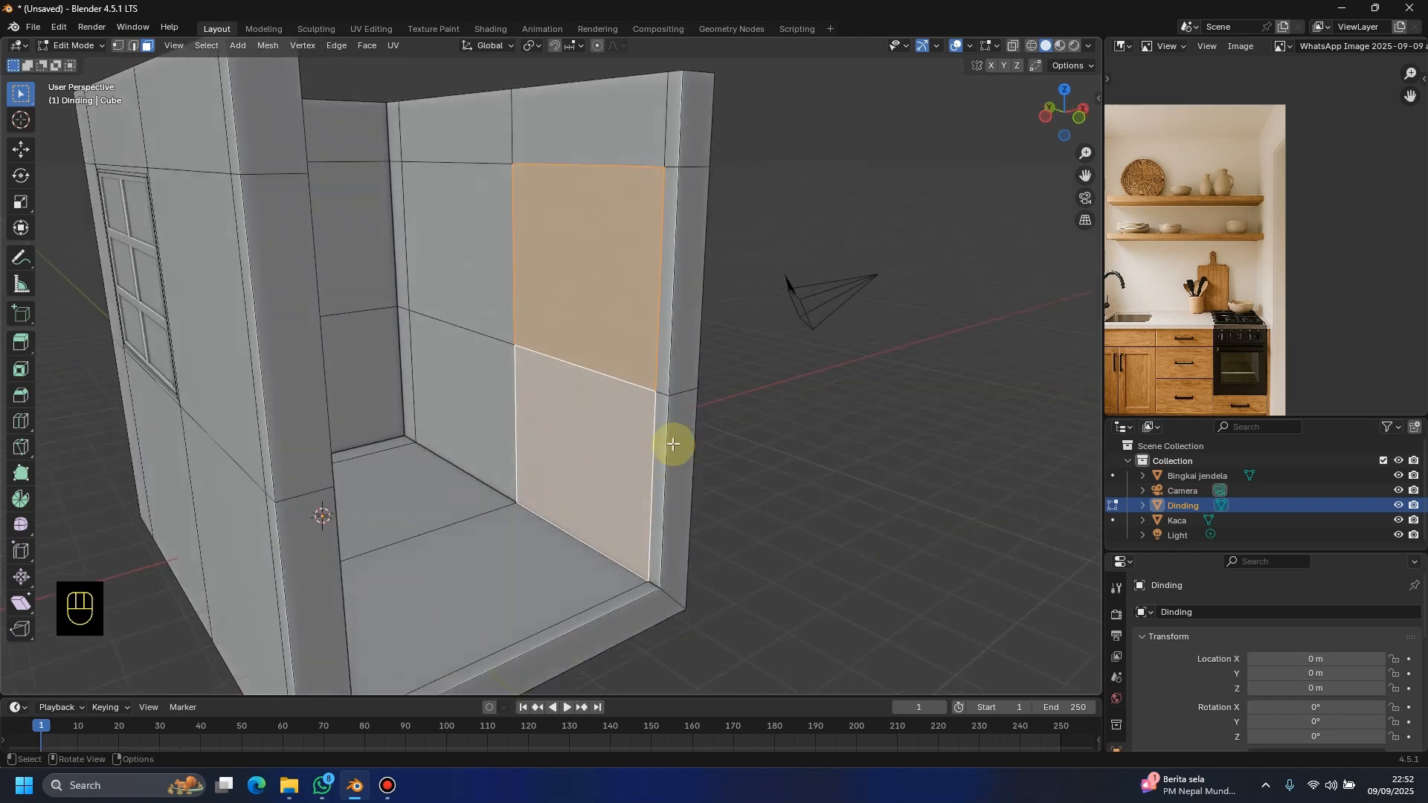
Step: Try to recess the two selected wall faces with Extrude Manifold, using X-ray in front view
key("KP_1")
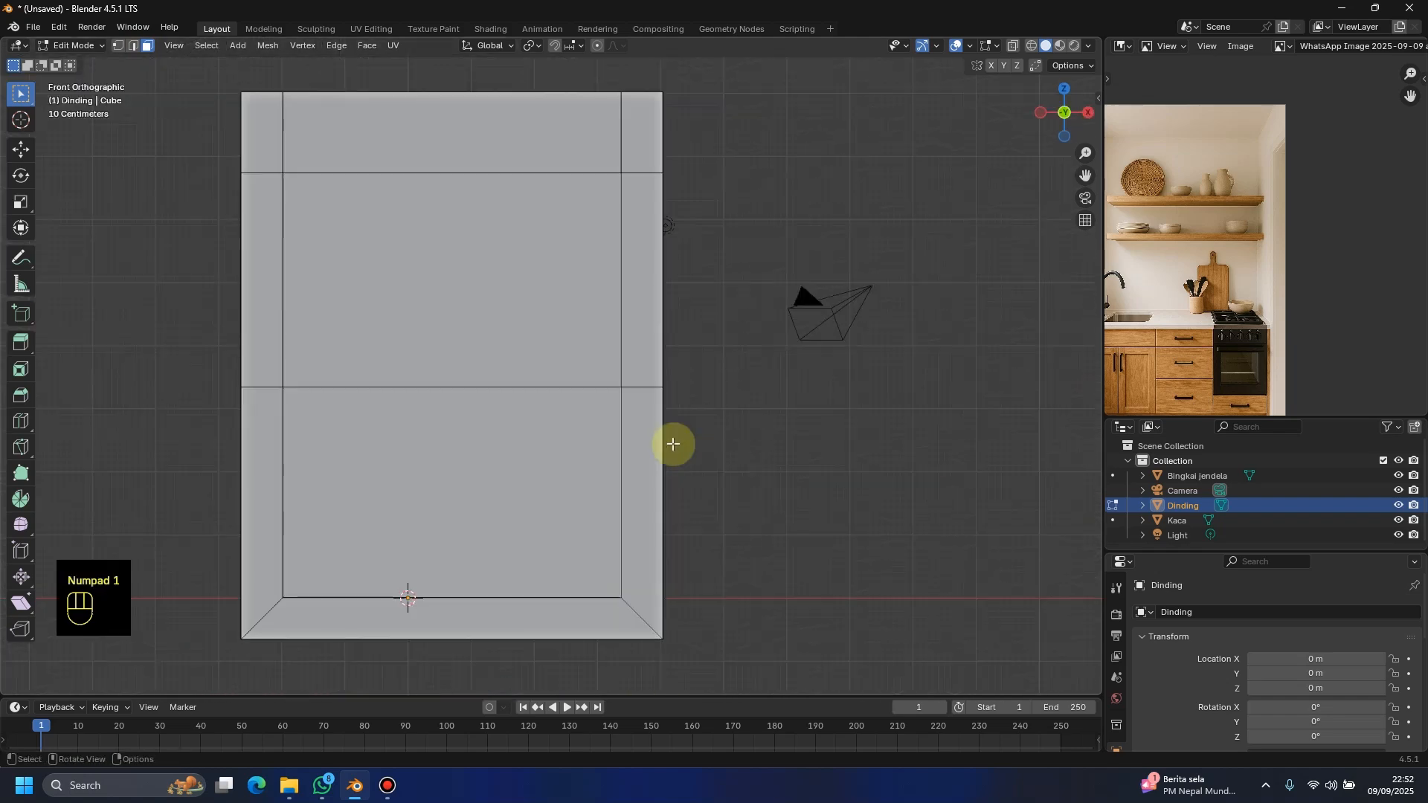
left_click(1014, 48)
middle_click_drag(832, 143, 497, 427)
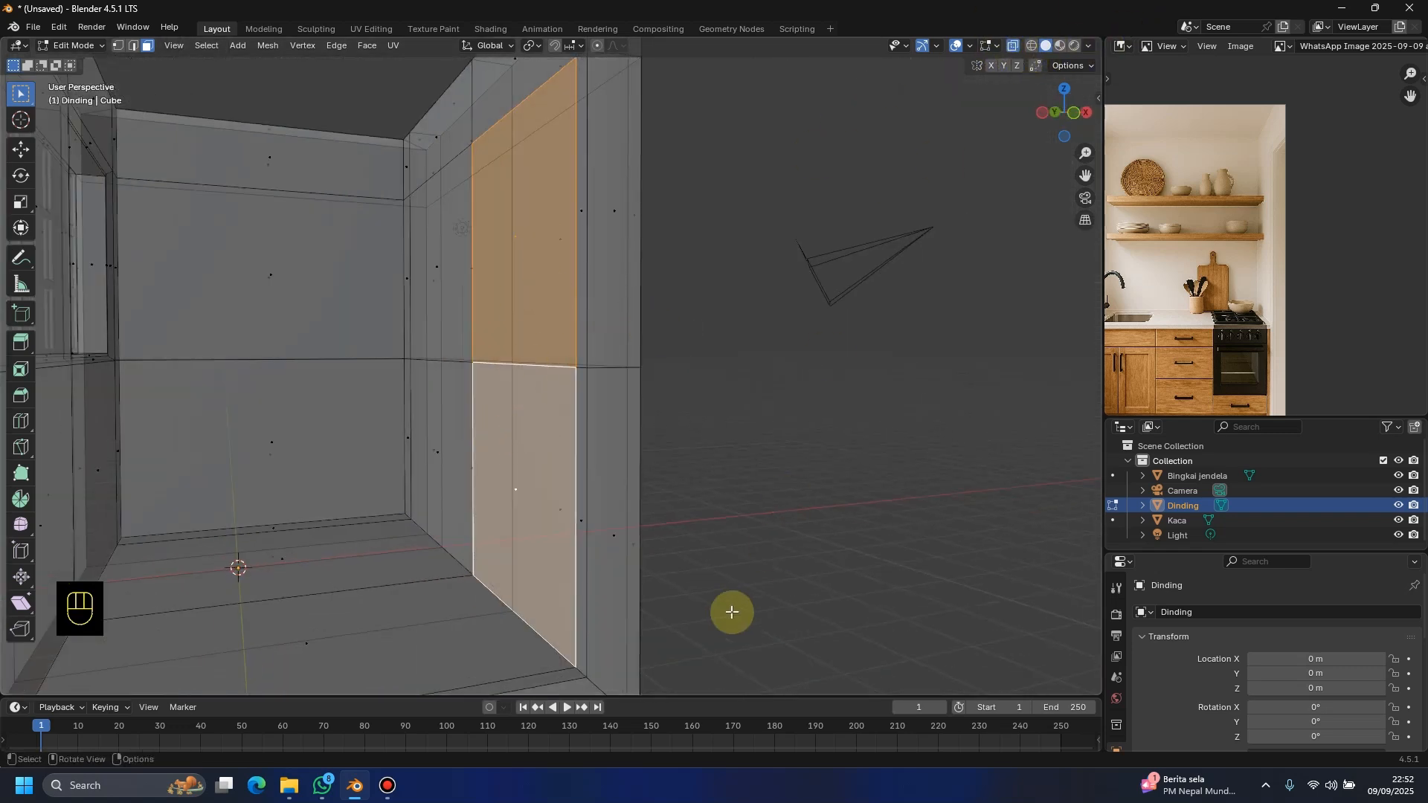
key("KP_1")
scroll(577, 530, "down", 2)
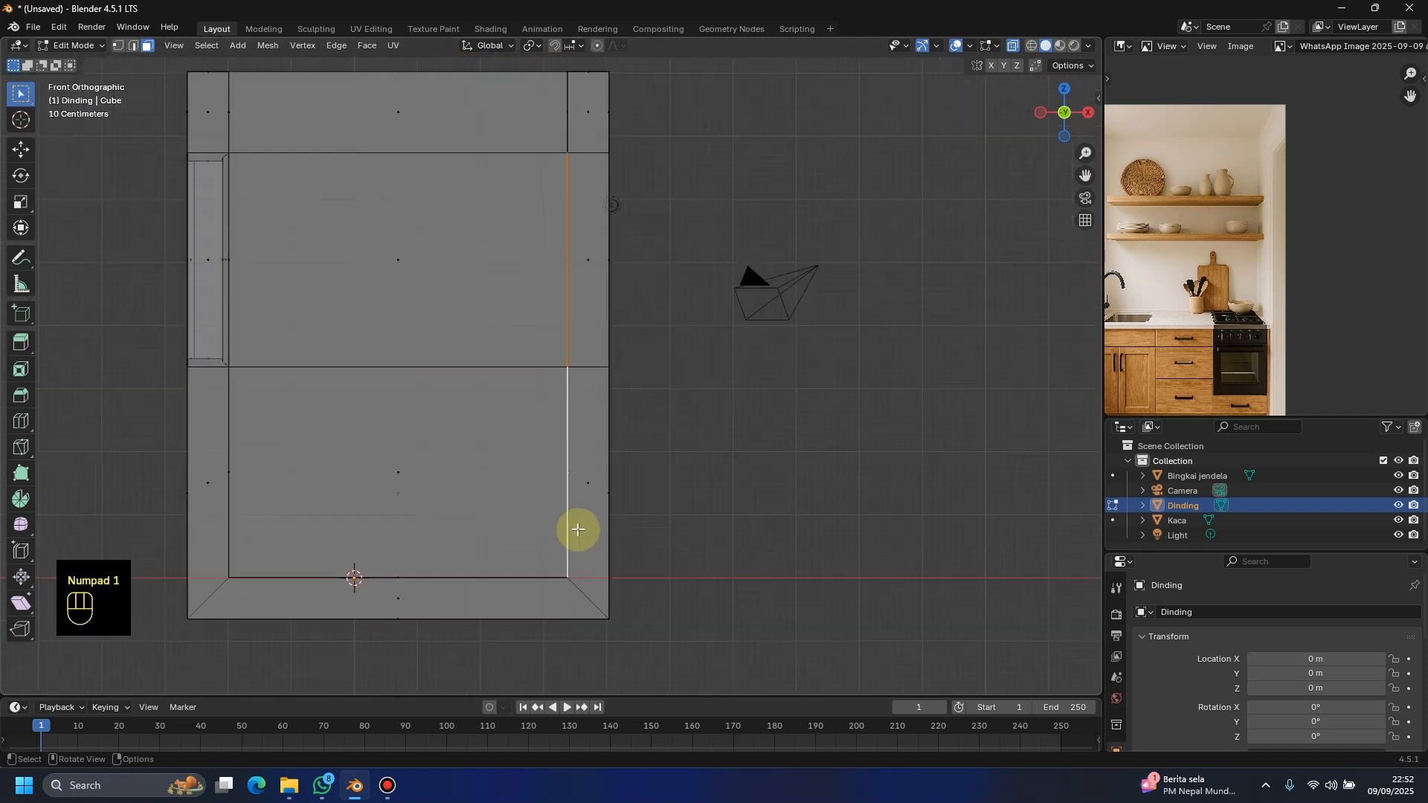
key("alt+e")
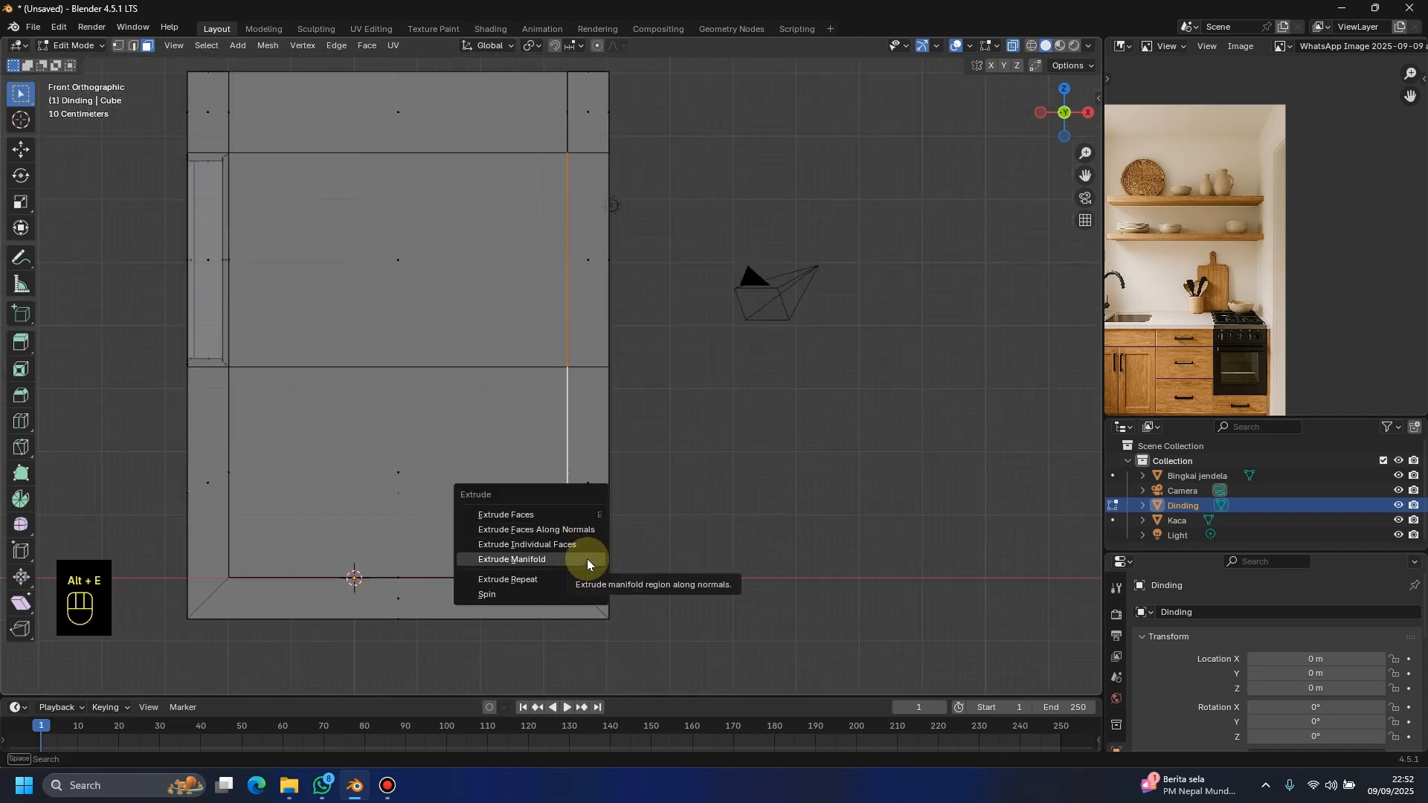
left_click(587, 559)
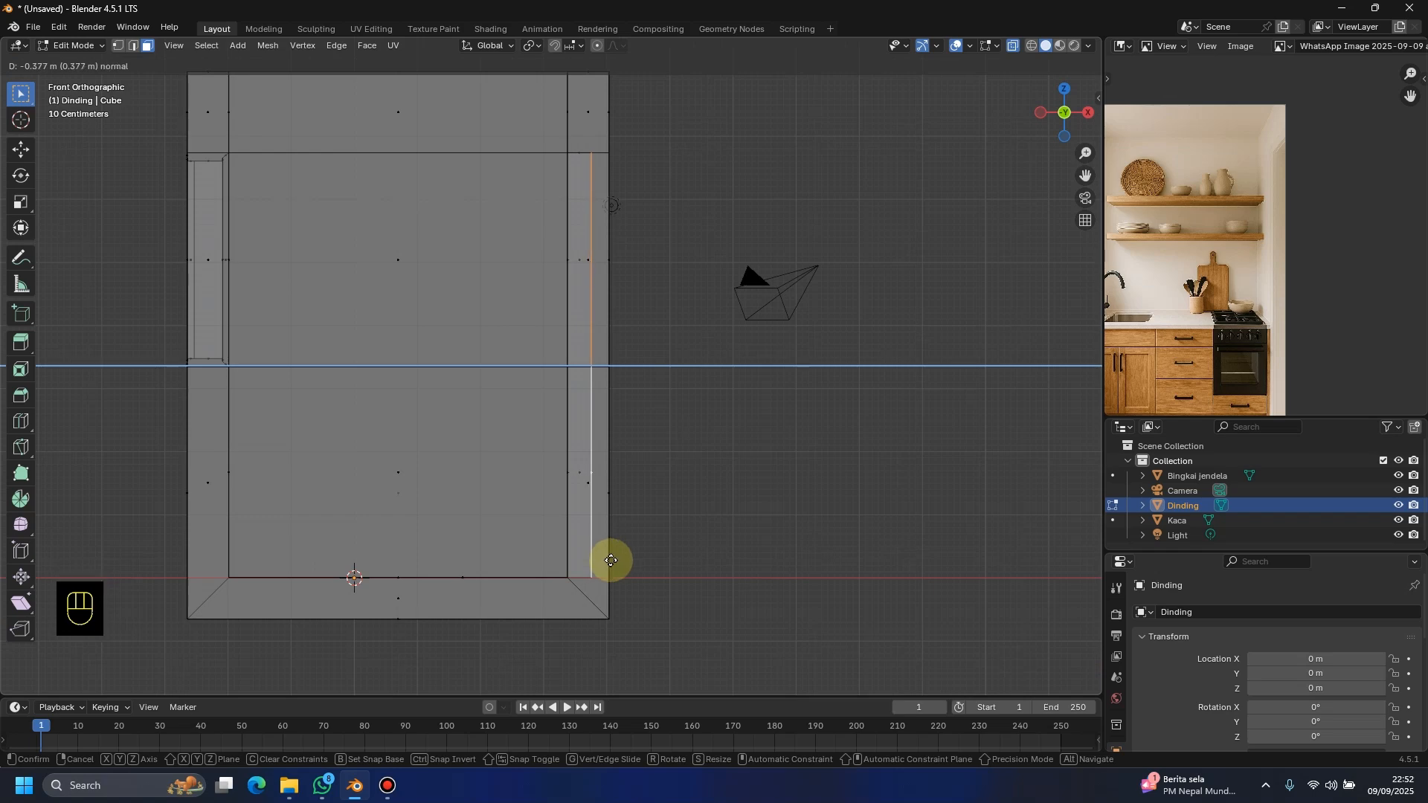
left_click(611, 560)
middle_click_drag(609, 561, 658, 551)
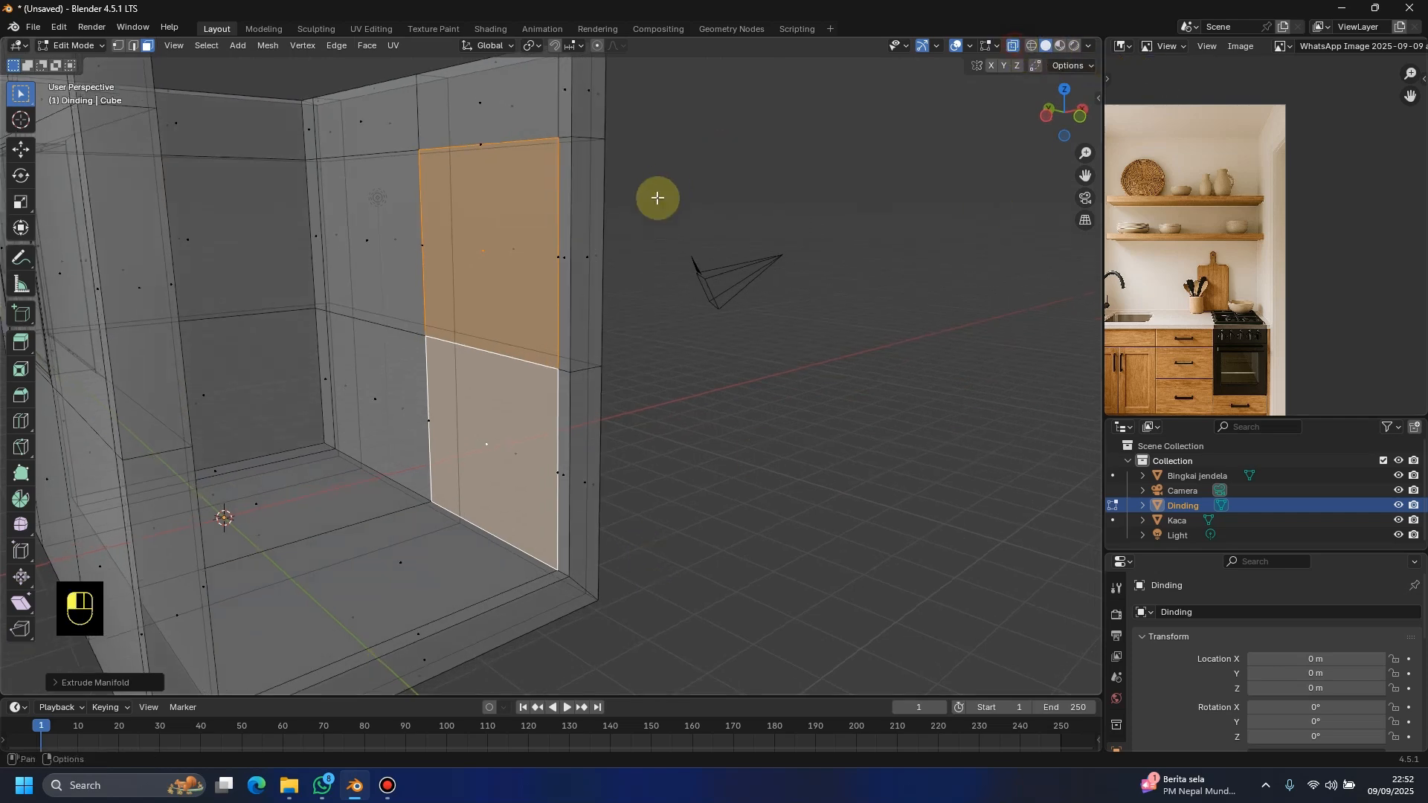
scroll(658, 198, "up", 2)
middle_click_drag(657, 198, 634, 297, "shift")
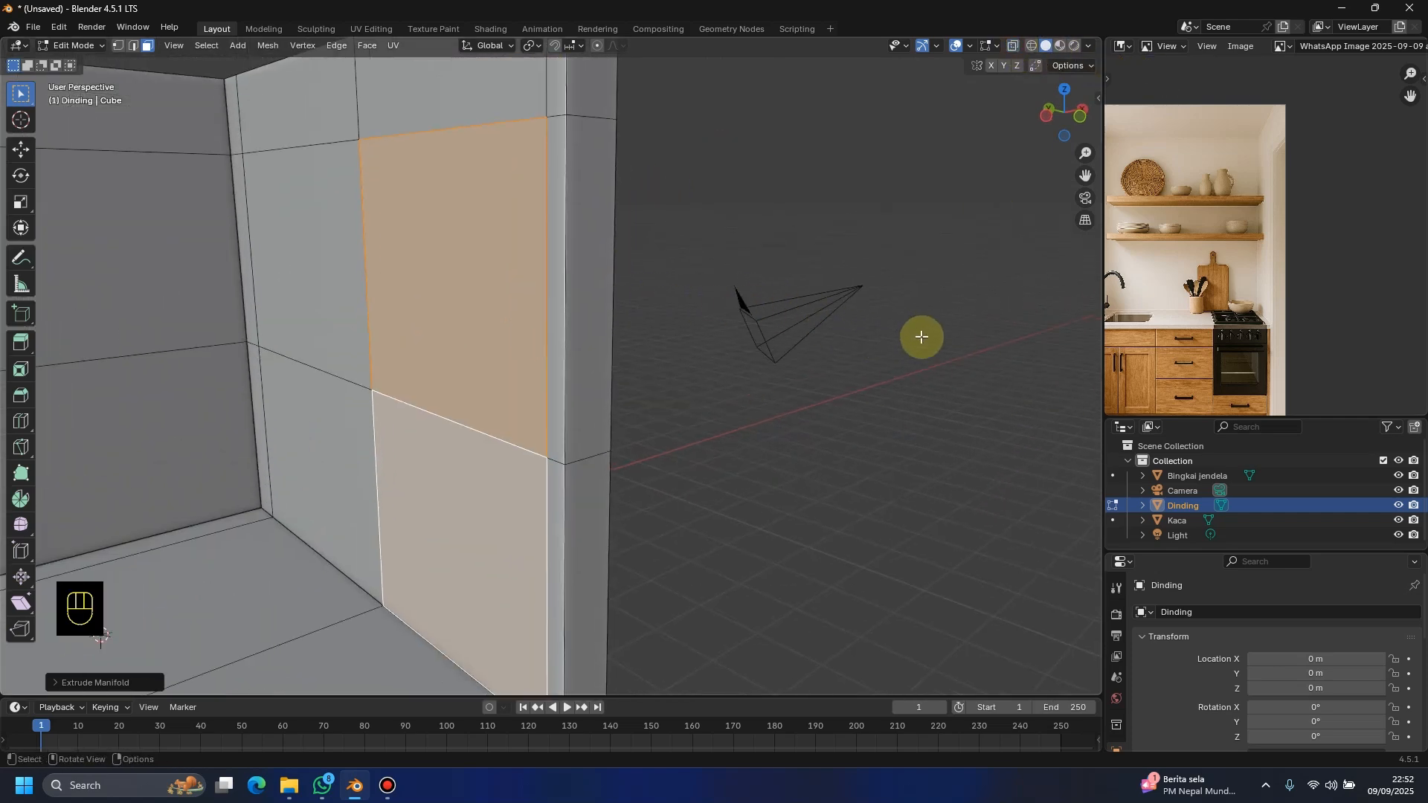
Step: Inset the two selected wall faces by about 0.08 m and move them outward along X to form a shallow recess
key("i")
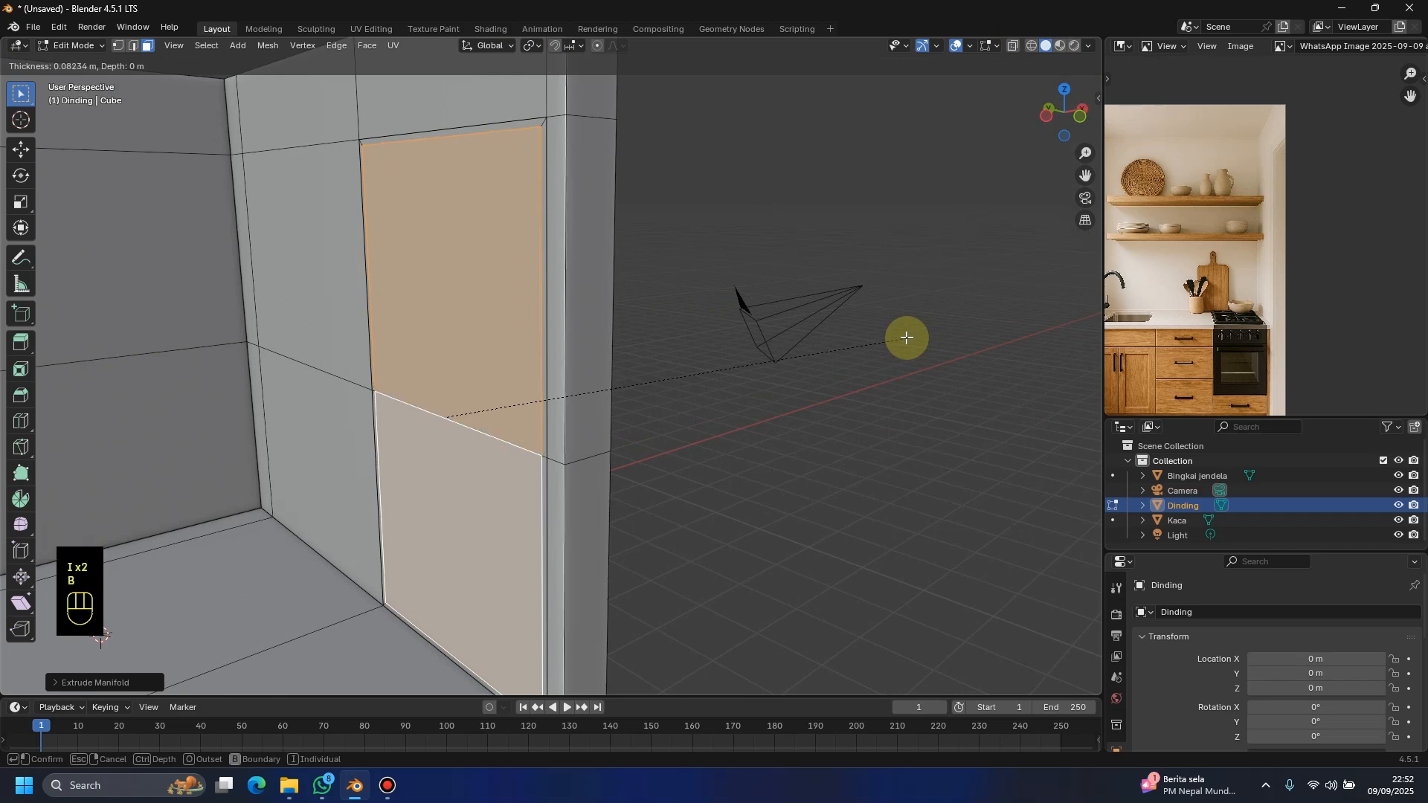
left_click(908, 337)
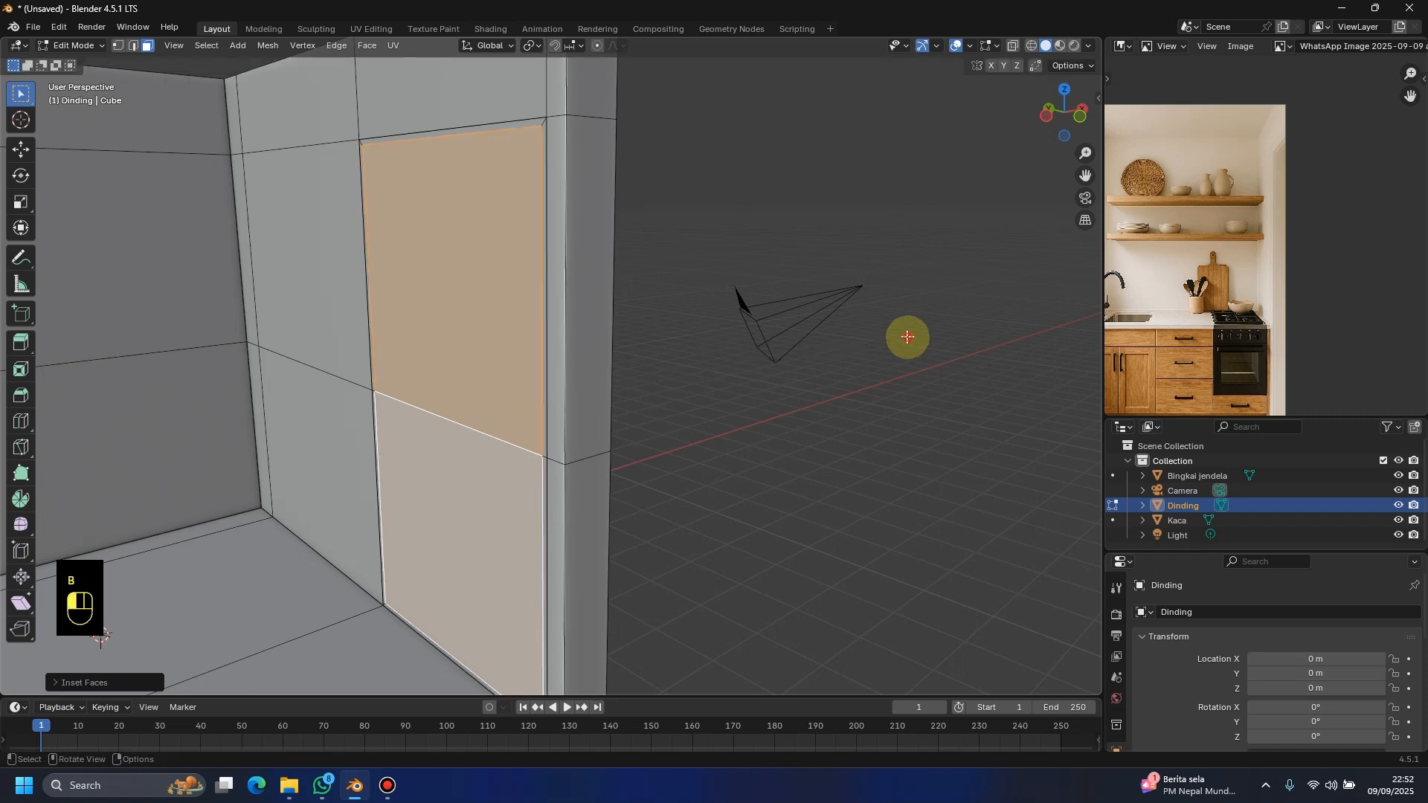
middle_click_drag(740, 339, 667, 335)
key("KP_1")
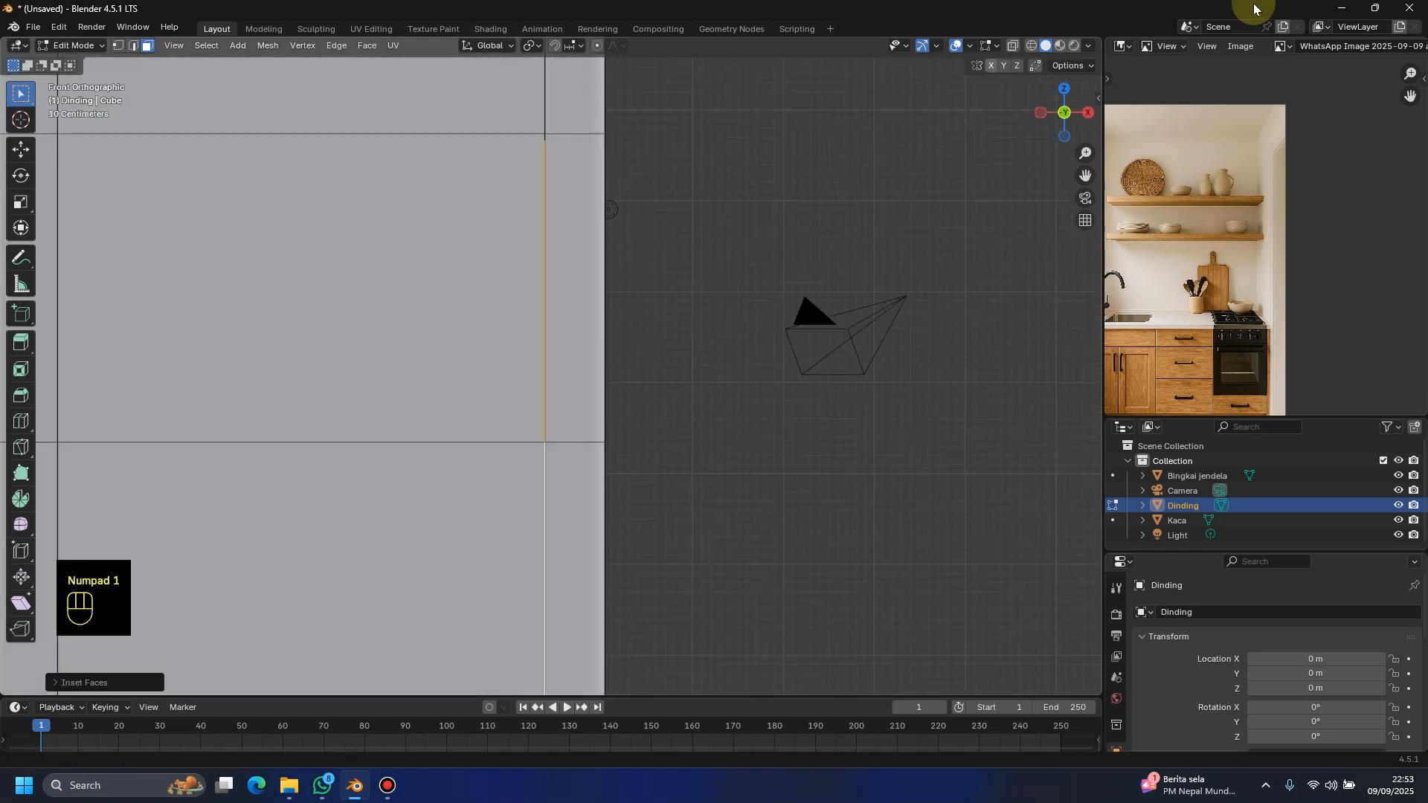
left_click(1013, 45)
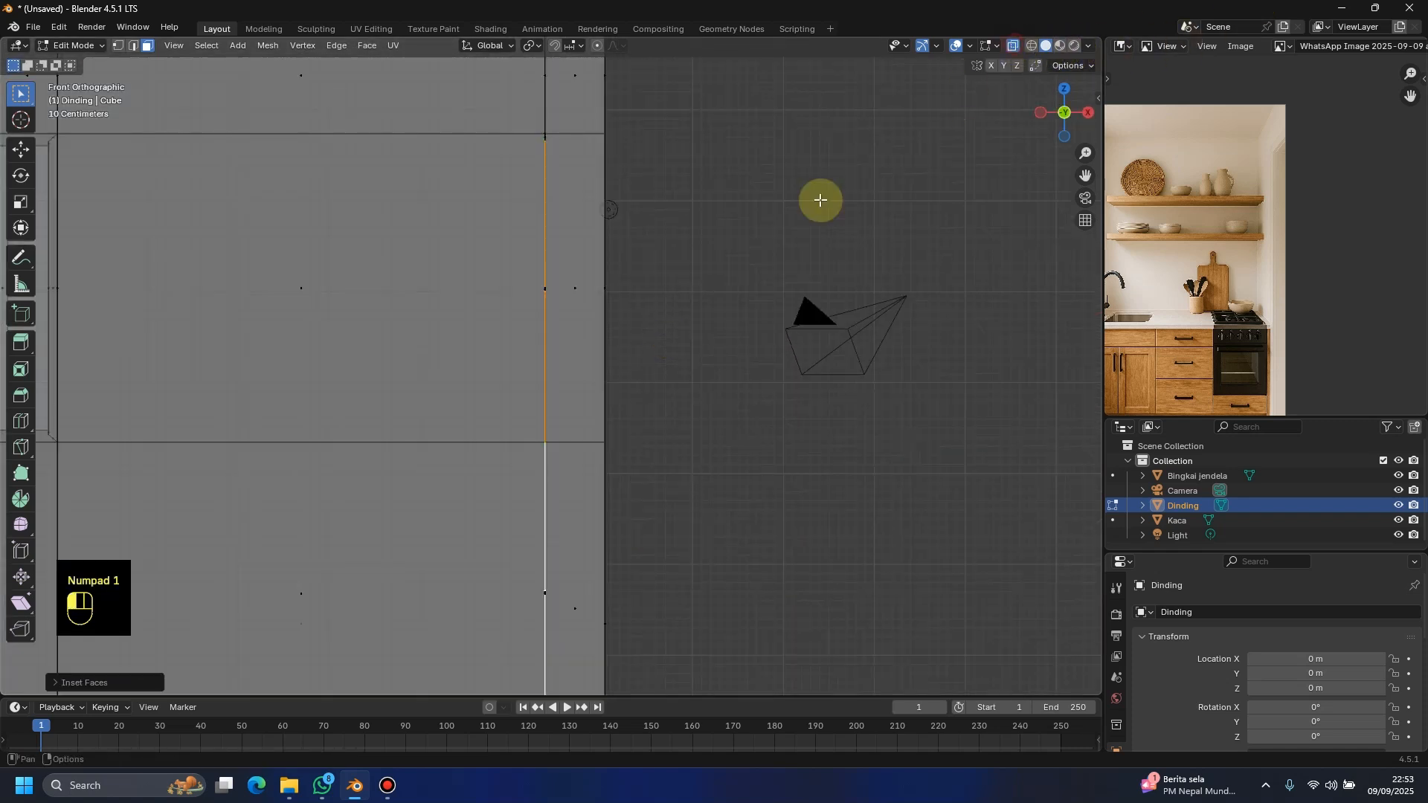
left_click(22, 151)
left_click_drag(599, 445, 608, 445)
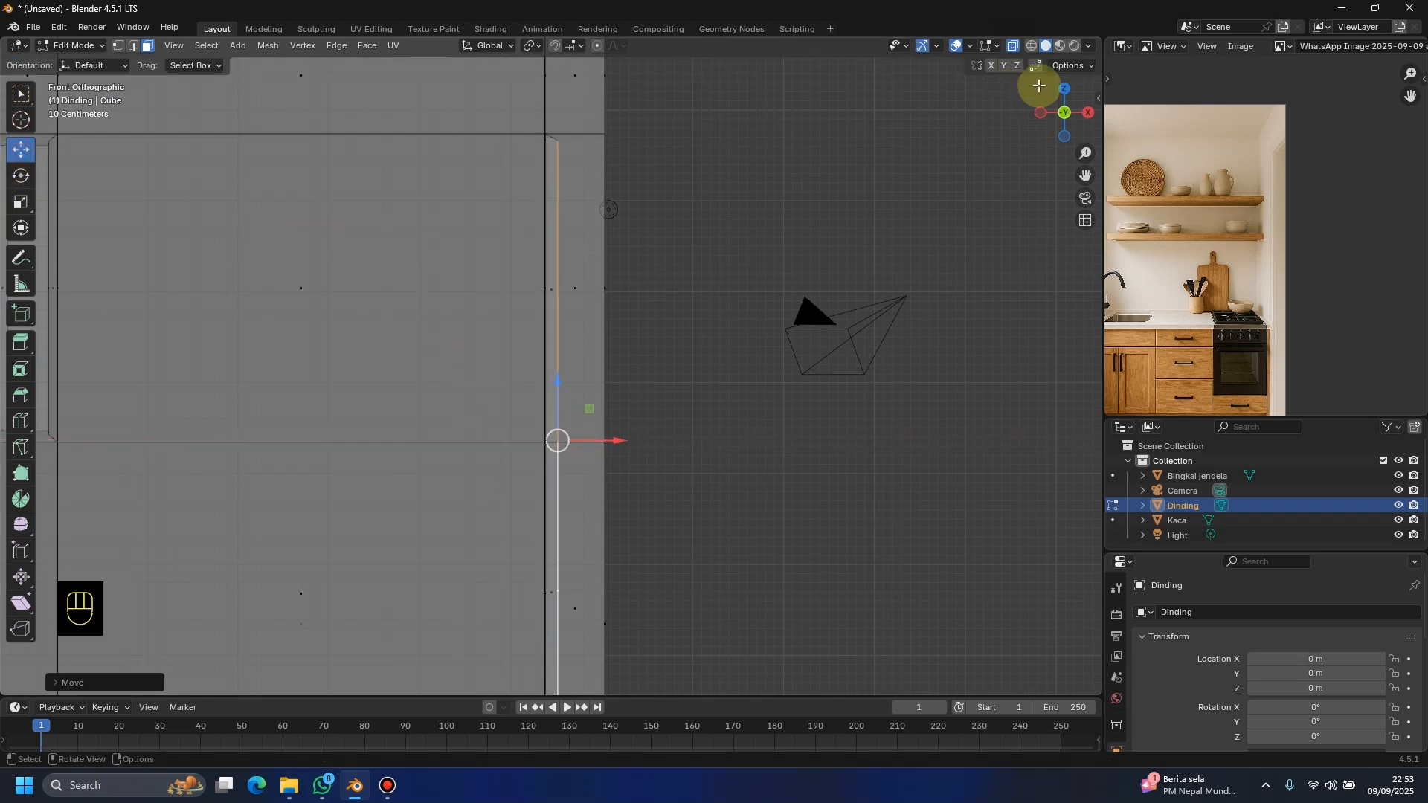
left_click(1012, 49)
mouse_move(743, 312)
middle_mouse_down()
mouse_move(653, 351)
mouse_move(613, 319)
mouse_move(669, 357)
mouse_move(831, 392)
mouse_move(734, 405)
middle_mouse_up()
scroll(747, 433, "up", 3)
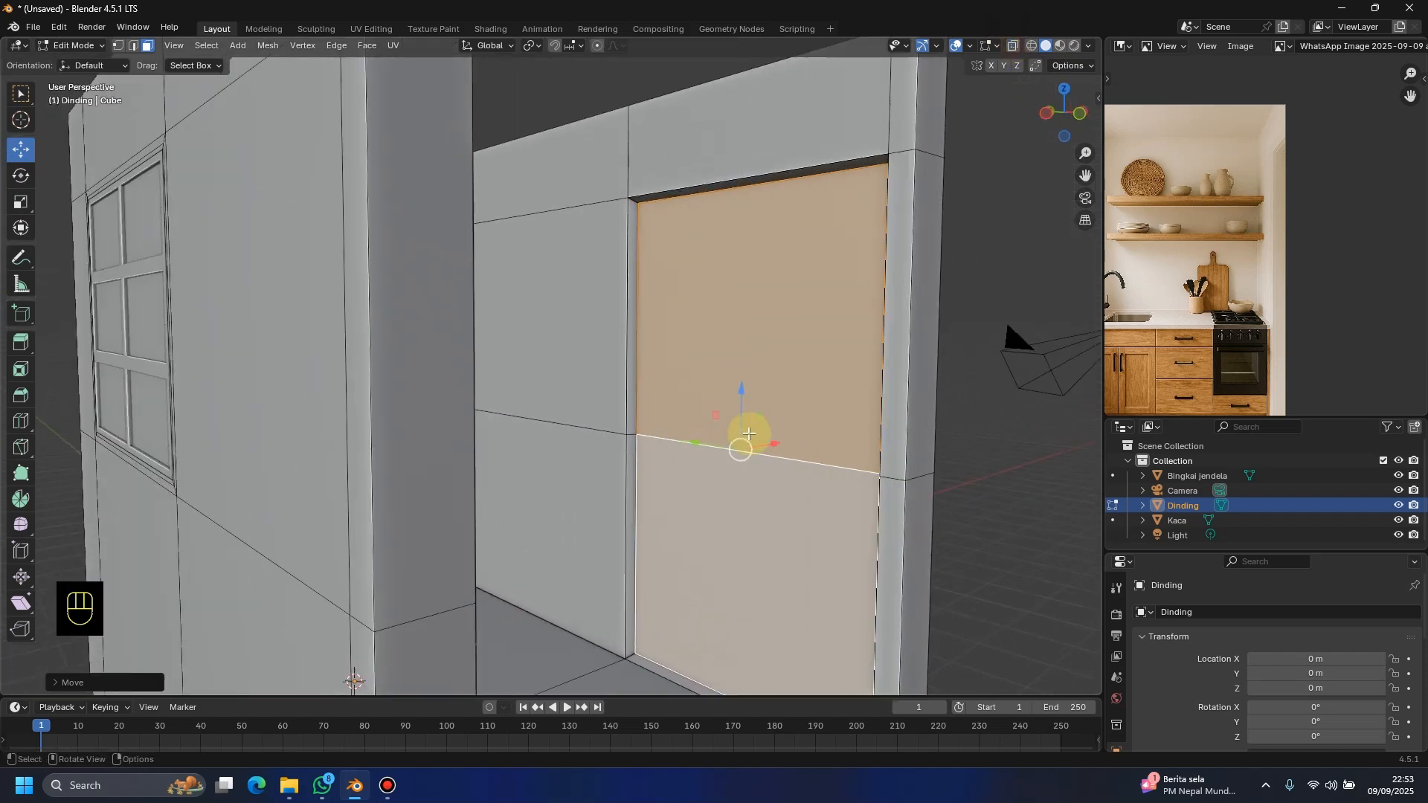
Step: Inset the recessed faces again and extrude them about 0.4 m deeper into the wall, stopping just short of its outer surface
key("i")
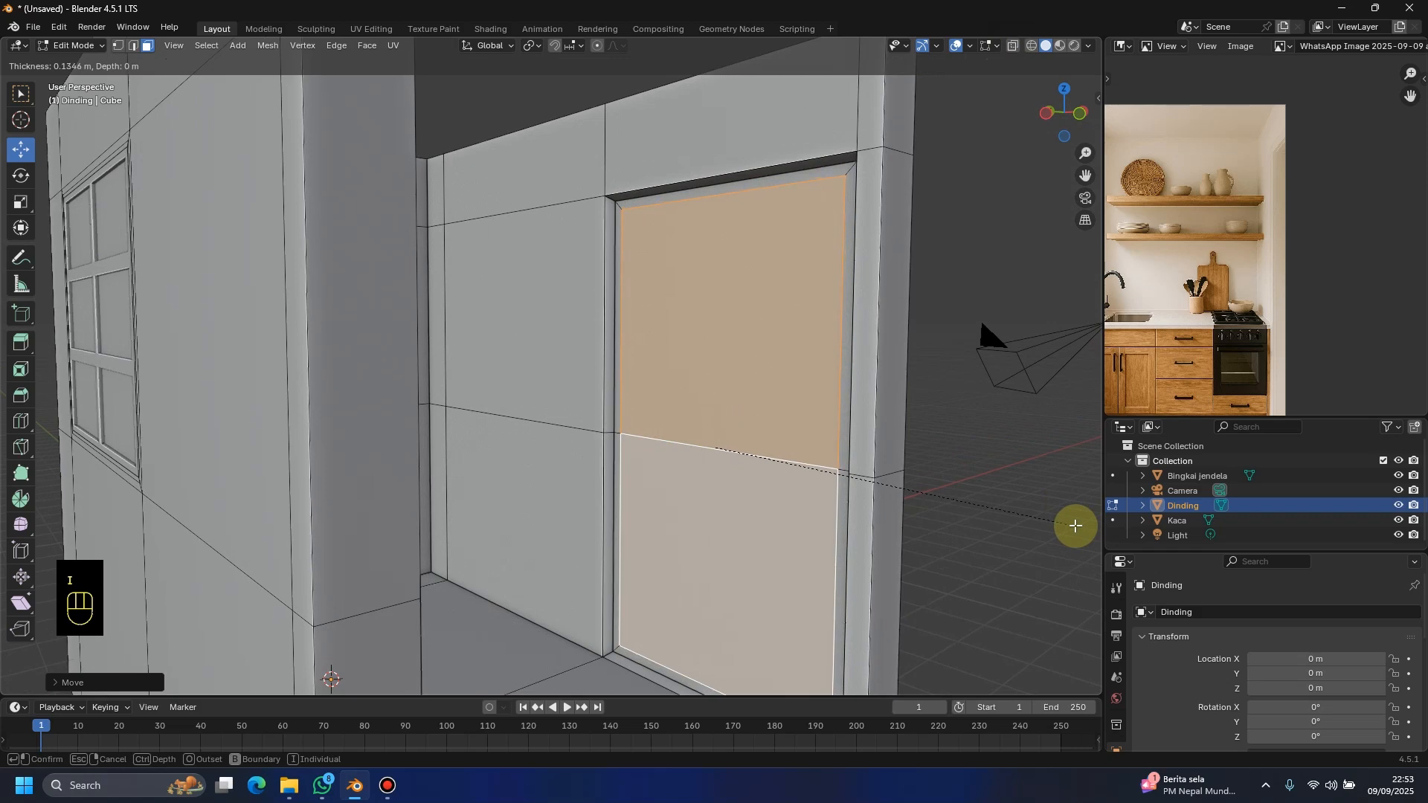
left_click(1080, 526)
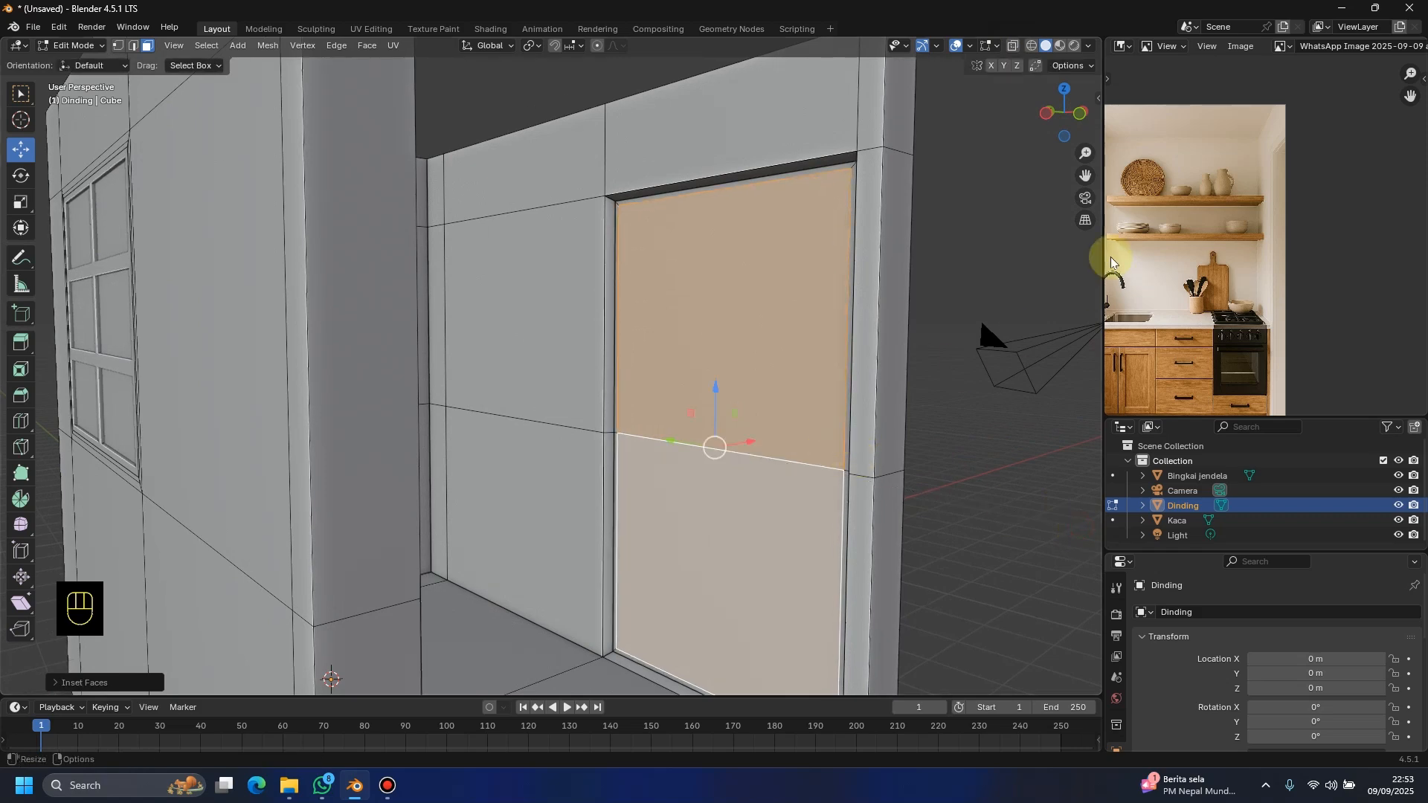
key("KP_1")
key("KP_3")
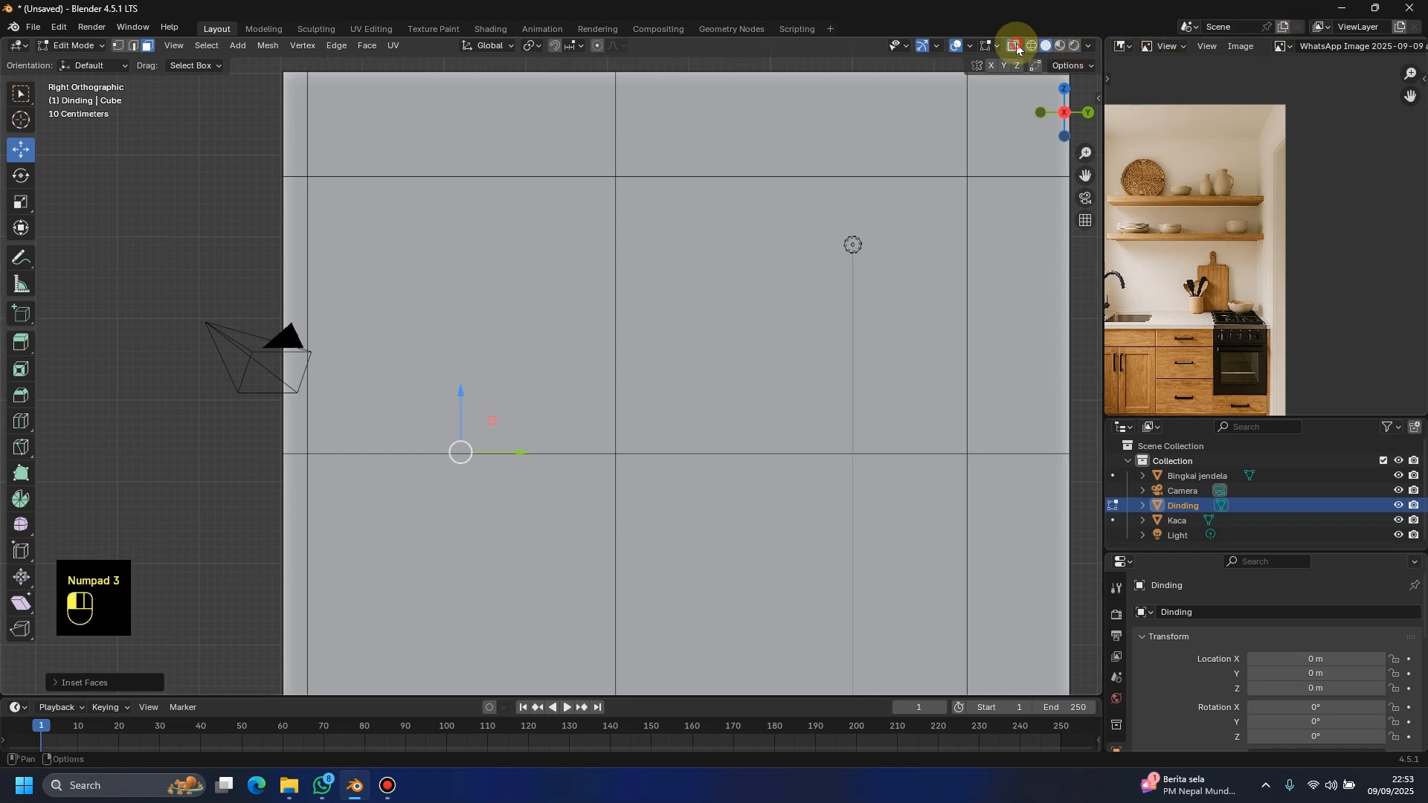
left_click(1014, 45)
key("KP_1")
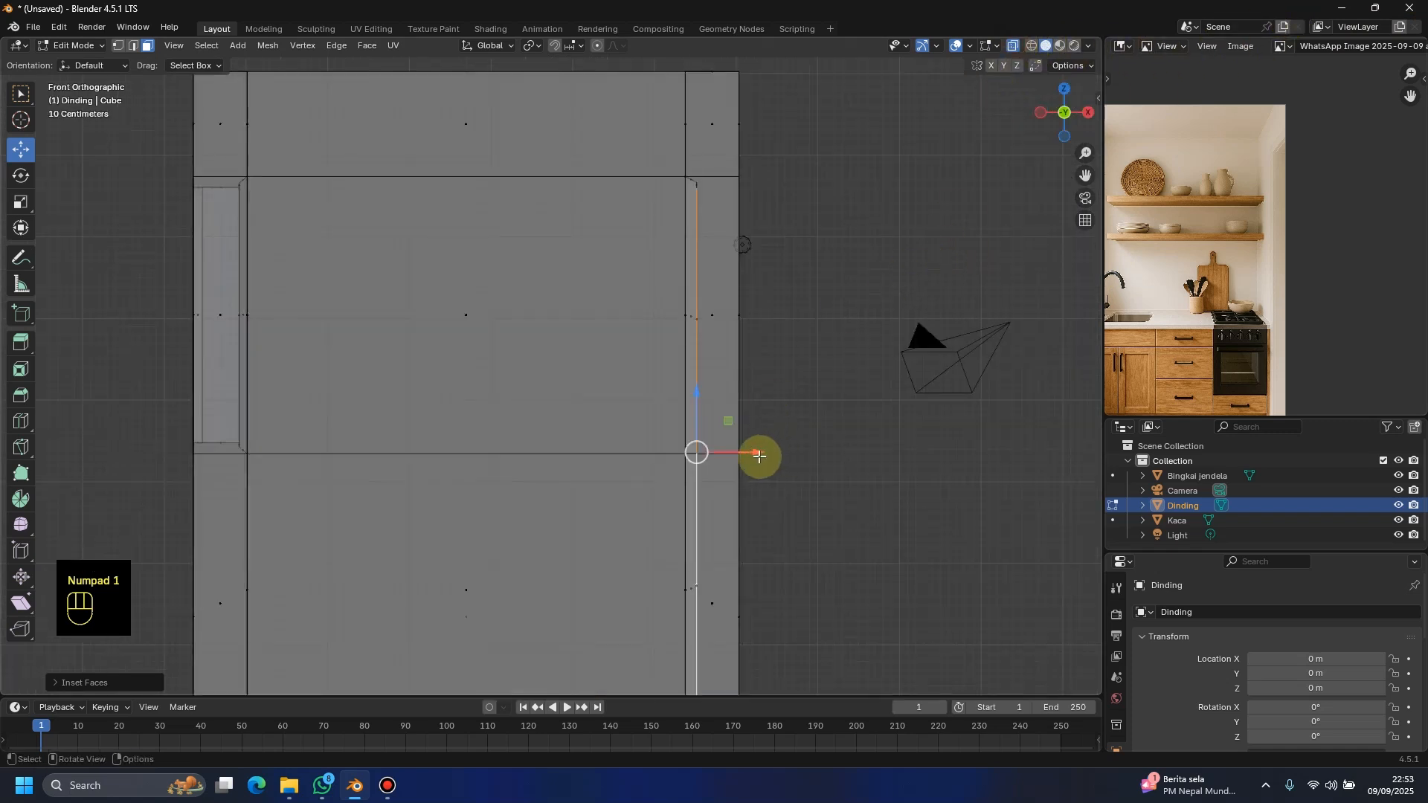
key("e")
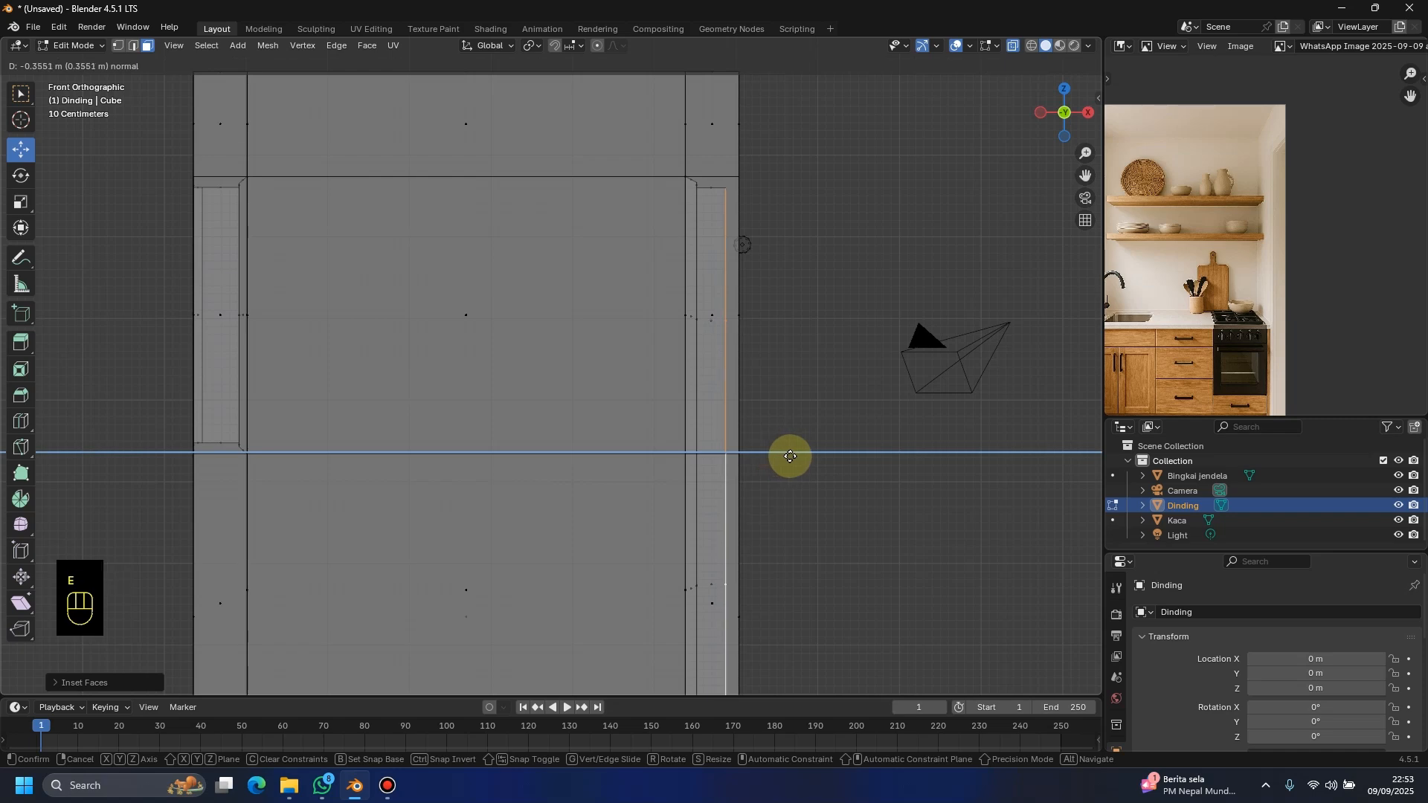
left_click(791, 458)
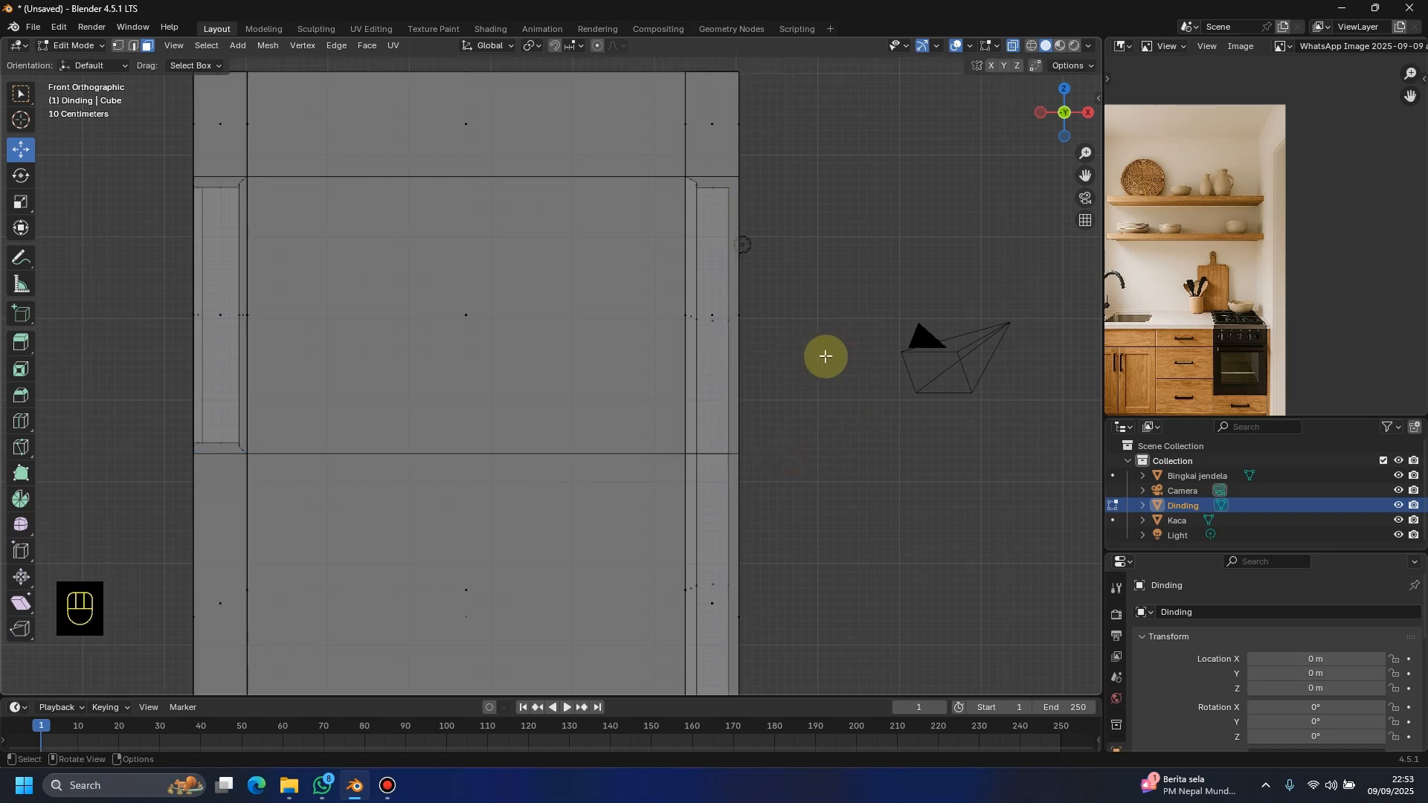
Step: Turn off X-ray and return the Dinding walls to Object Mode
middle_click_drag(823, 354, 828, 354)
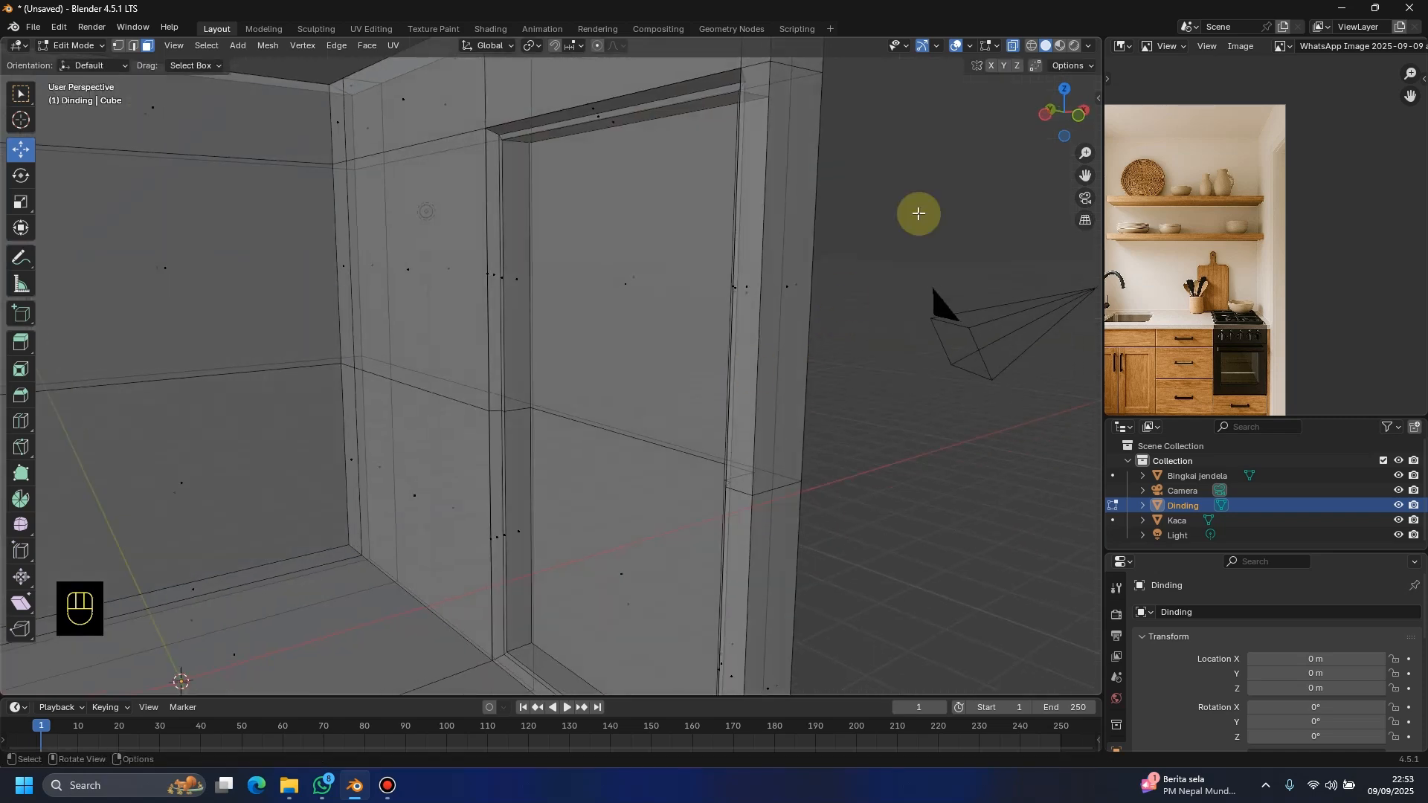
left_click(1016, 45)
mouse_move(729, 245)
middle_mouse_down()
mouse_move(673, 248)
mouse_move(734, 271)
mouse_move(636, 265)
mouse_move(434, 215)
mouse_move(393, 241)
mouse_move(373, 278)
mouse_move(591, 382)
mouse_move(580, 448)
middle_mouse_up()
key("Tab")
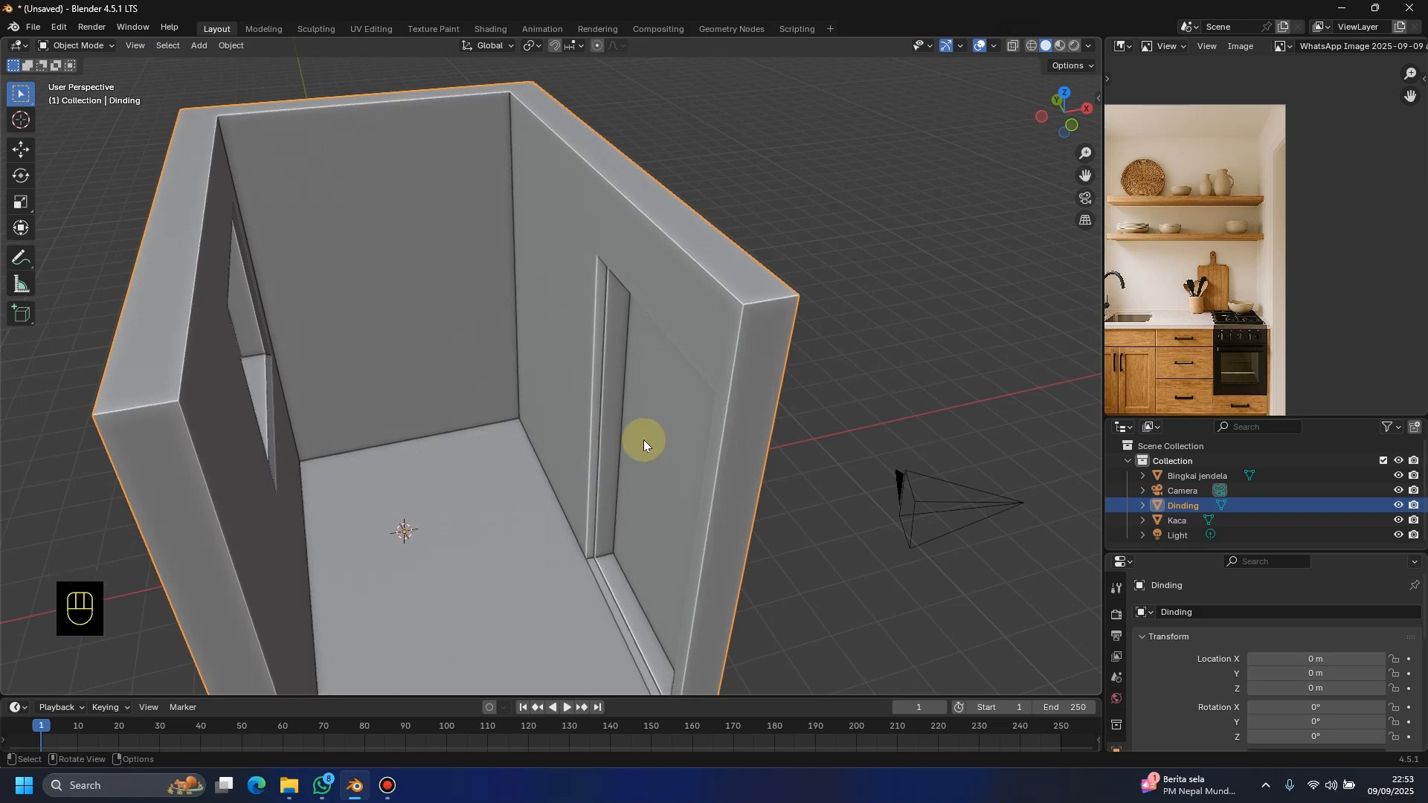
Step: Enlarge the Properties editor by shrinking the reference image and Outliner areas, and deselect the walls
left_click_drag(1262, 418, 1287, 168)
left_click_drag(1278, 550, 1278, 289)
middle_click_drag(496, 424, 454, 383)
middle_click_drag(541, 363, 573, 327, "shift")
scroll(648, 423, "down", 1)
middle_click_drag(648, 423, 733, 433)
left_click(730, 440)
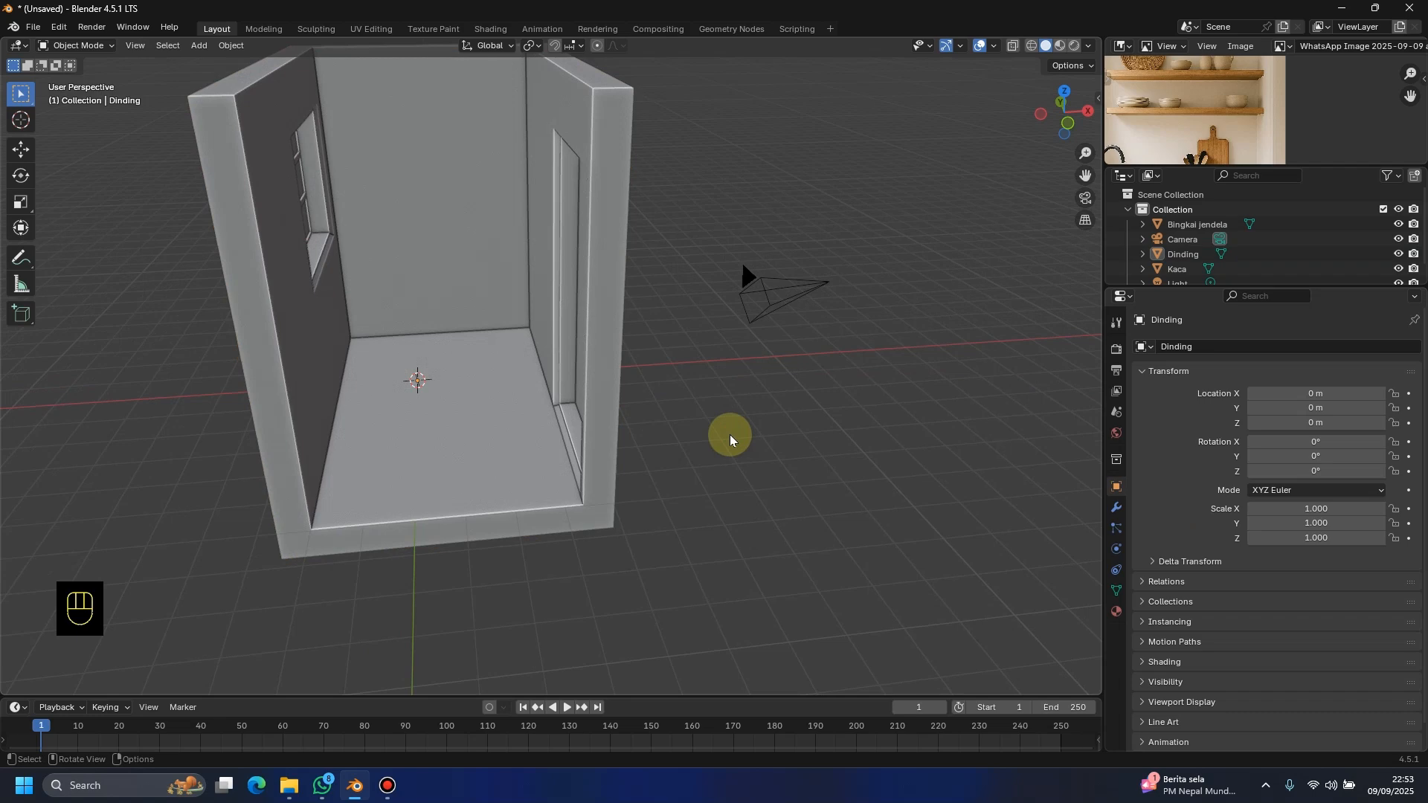
Step: Add a Subdivision Surface modifier to the Dinding walls
left_click(1117, 511)
left_click(610, 268)
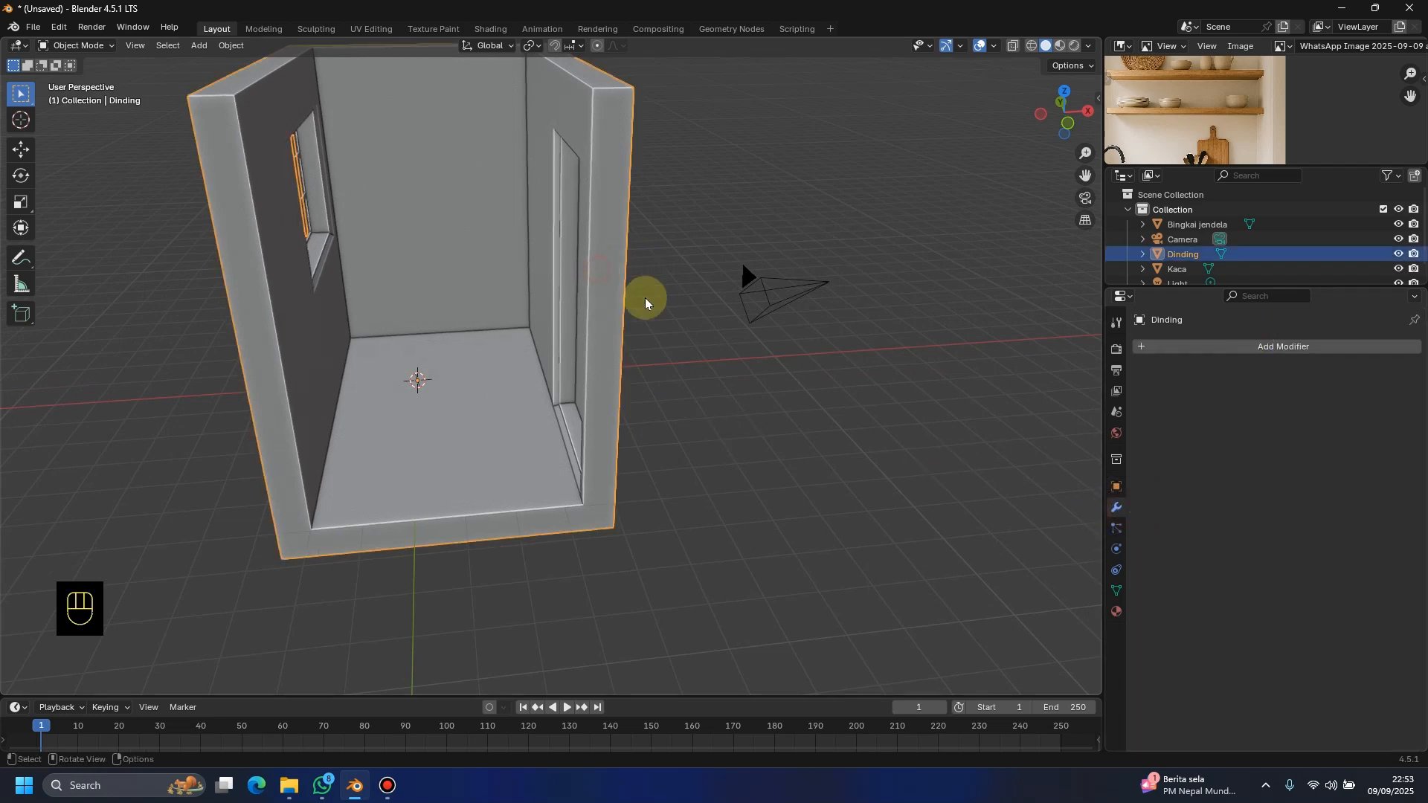
left_click(1316, 347)
left_click(1316, 357)
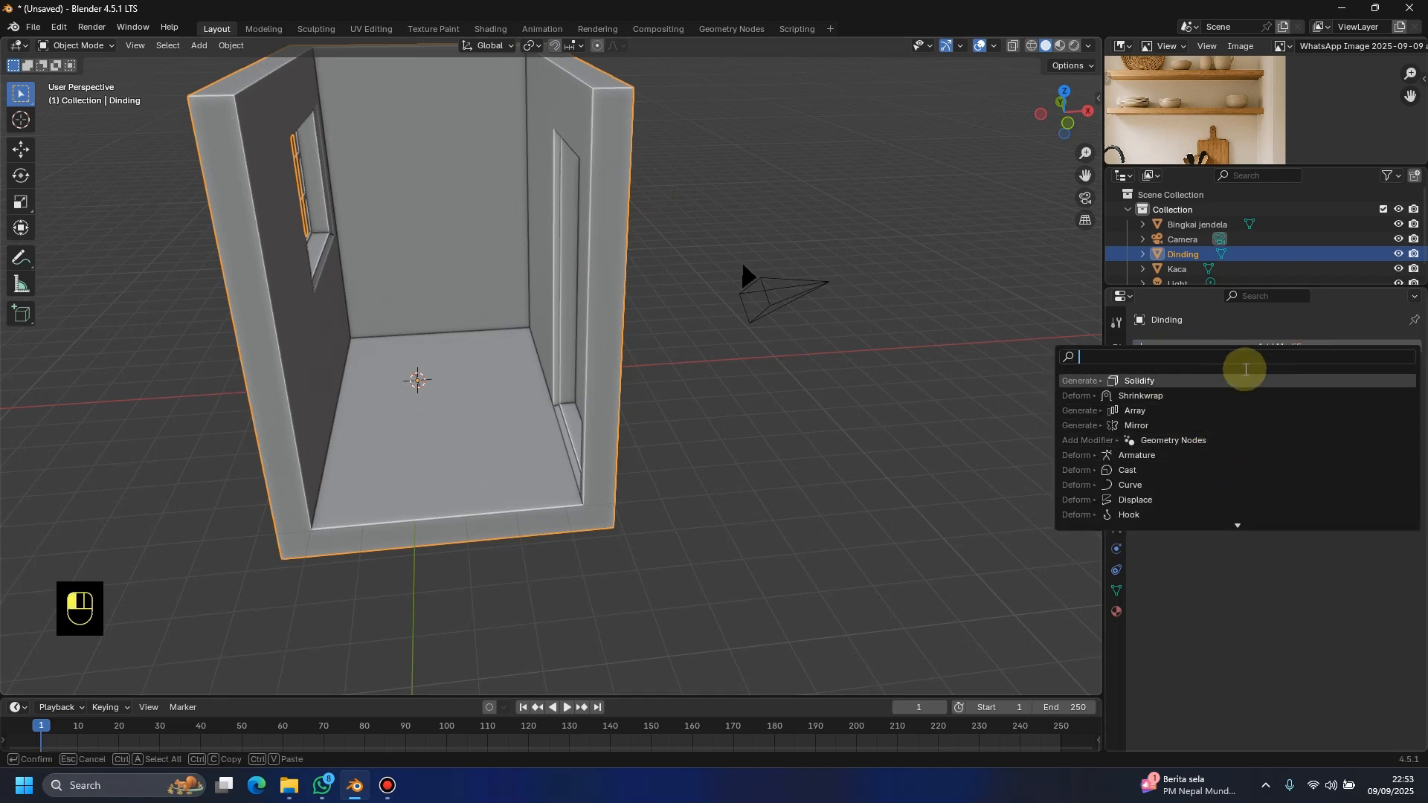
type("sub")
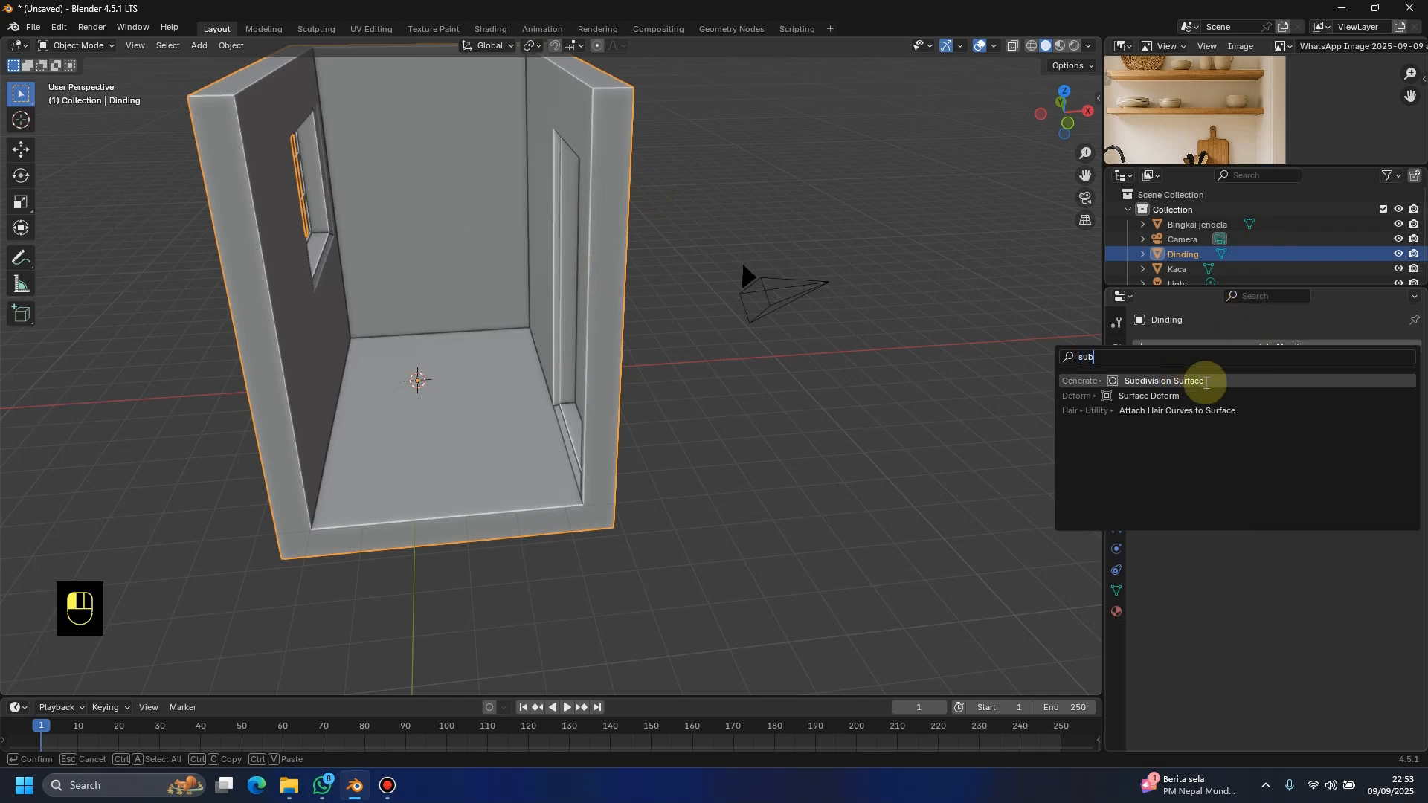
left_click(1205, 382)
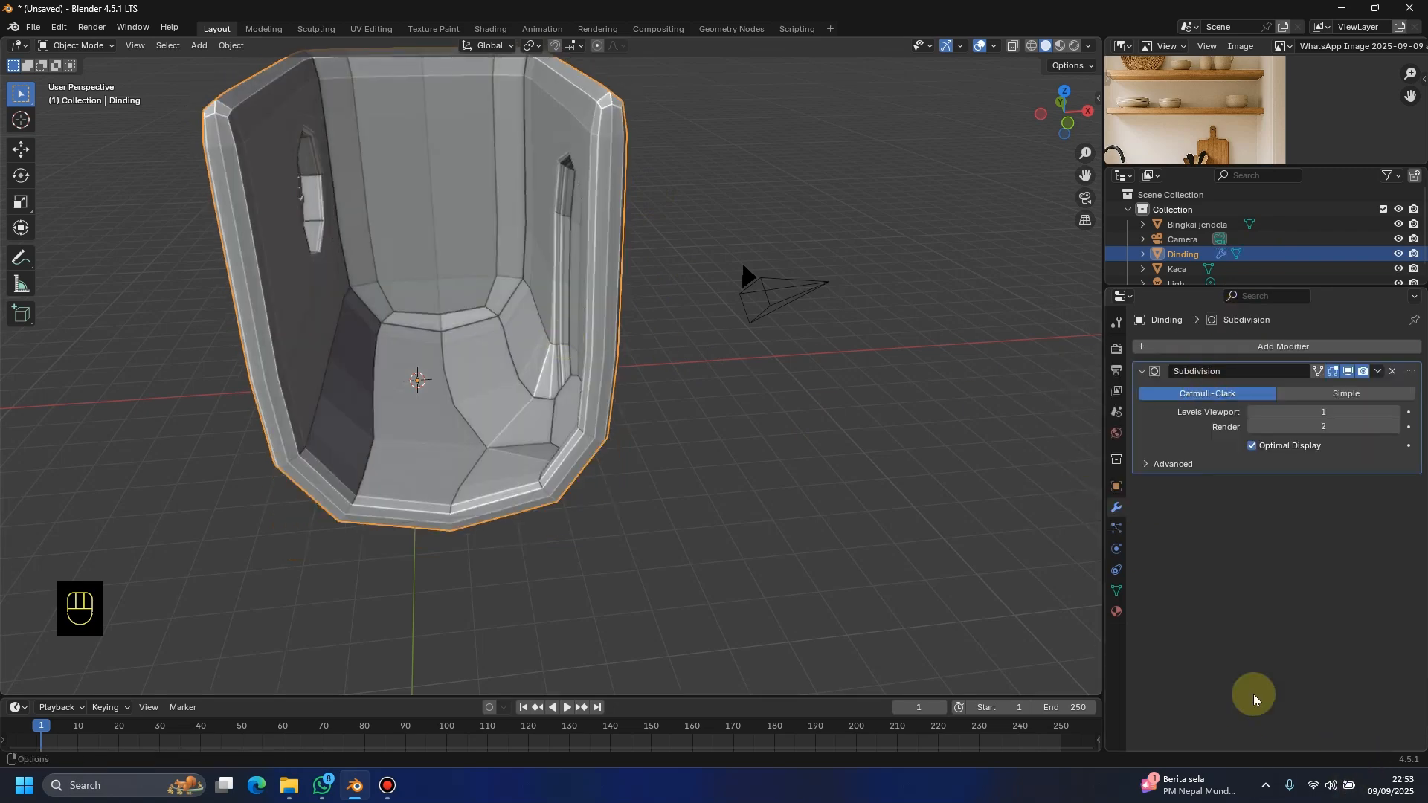
Step: Fully crease all edges of the Dinding mesh in Edit Mode to keep its corners sharp, and return to Object Mode
middle_click_drag(479, 275, 431, 338)
left_click(67, 46)
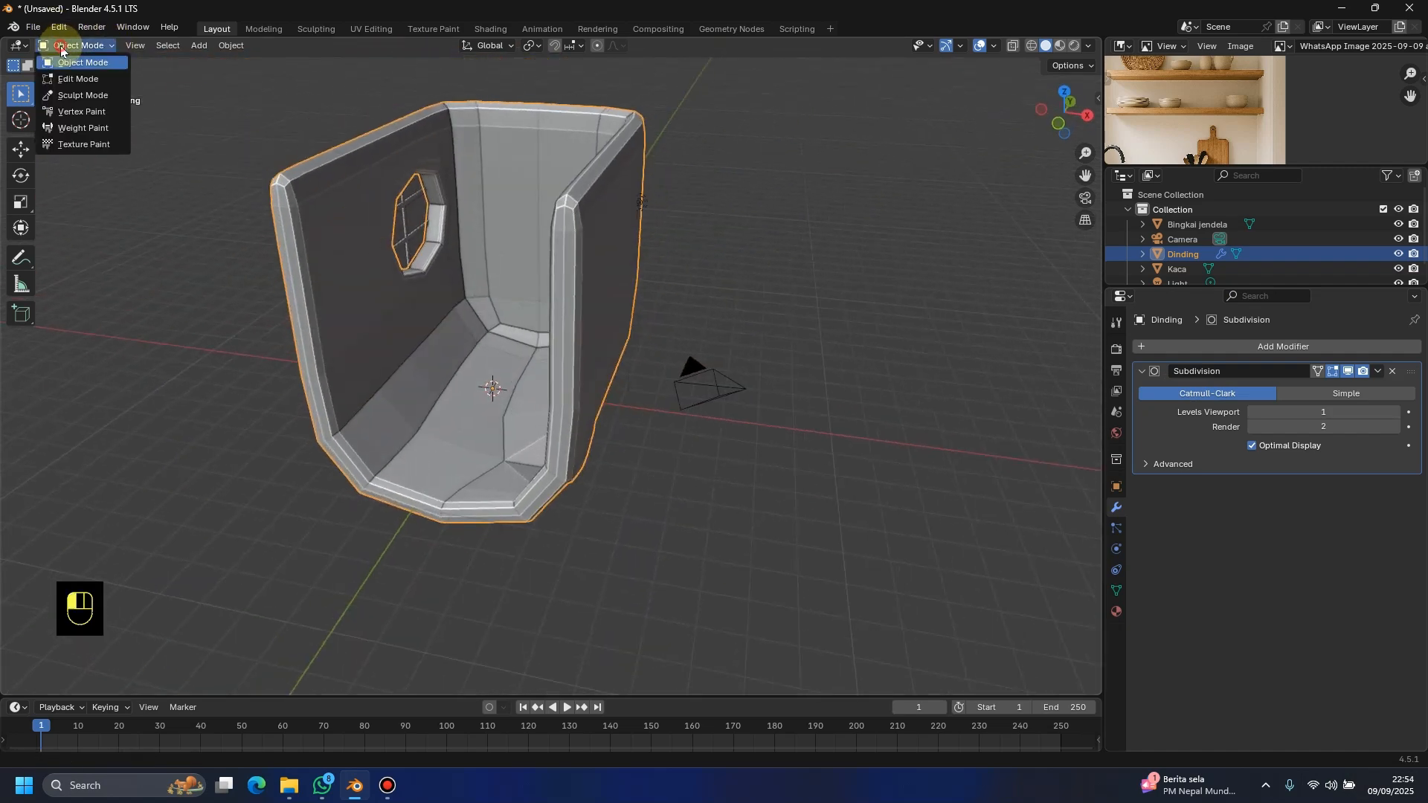
left_click(96, 77)
middle_click_drag(567, 287, 230, 104)
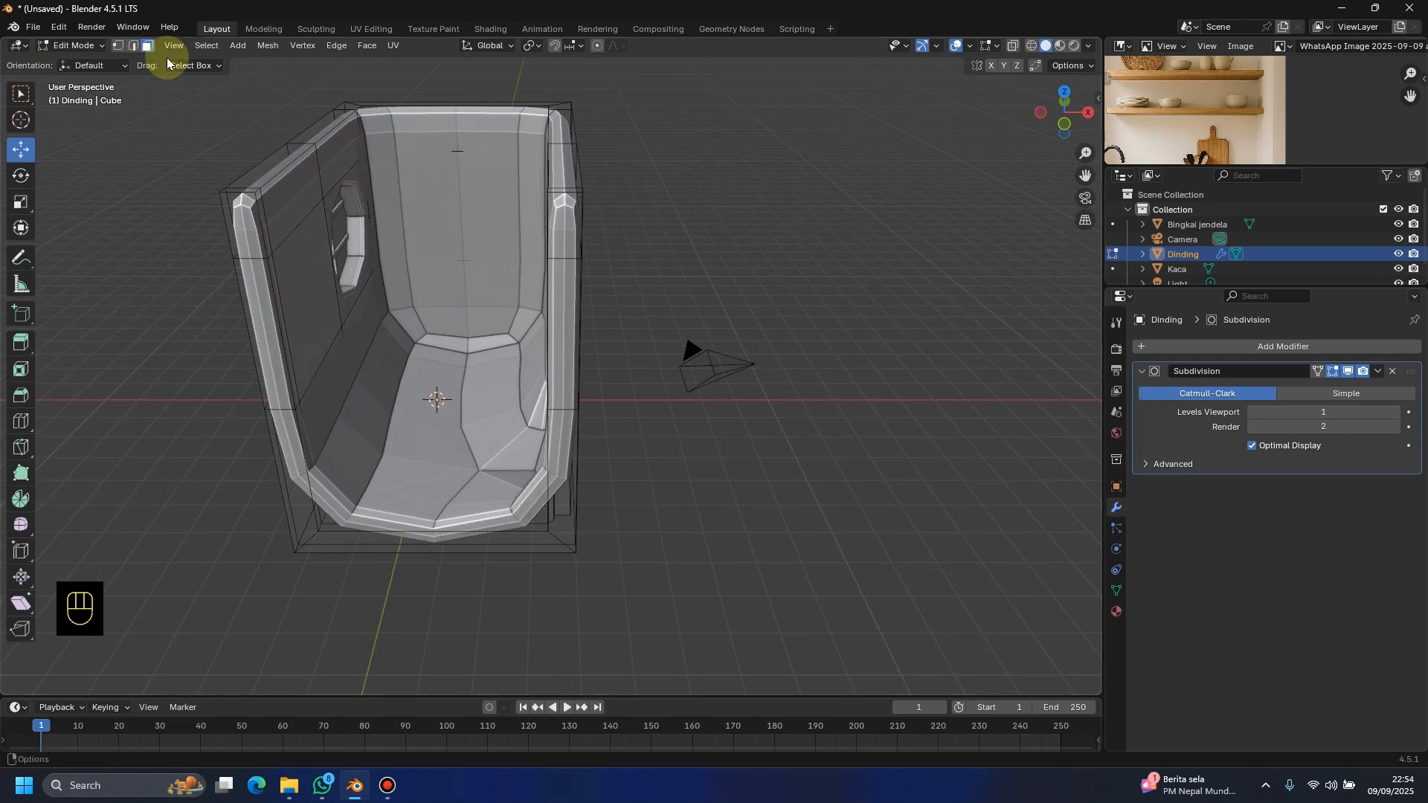
key("a")
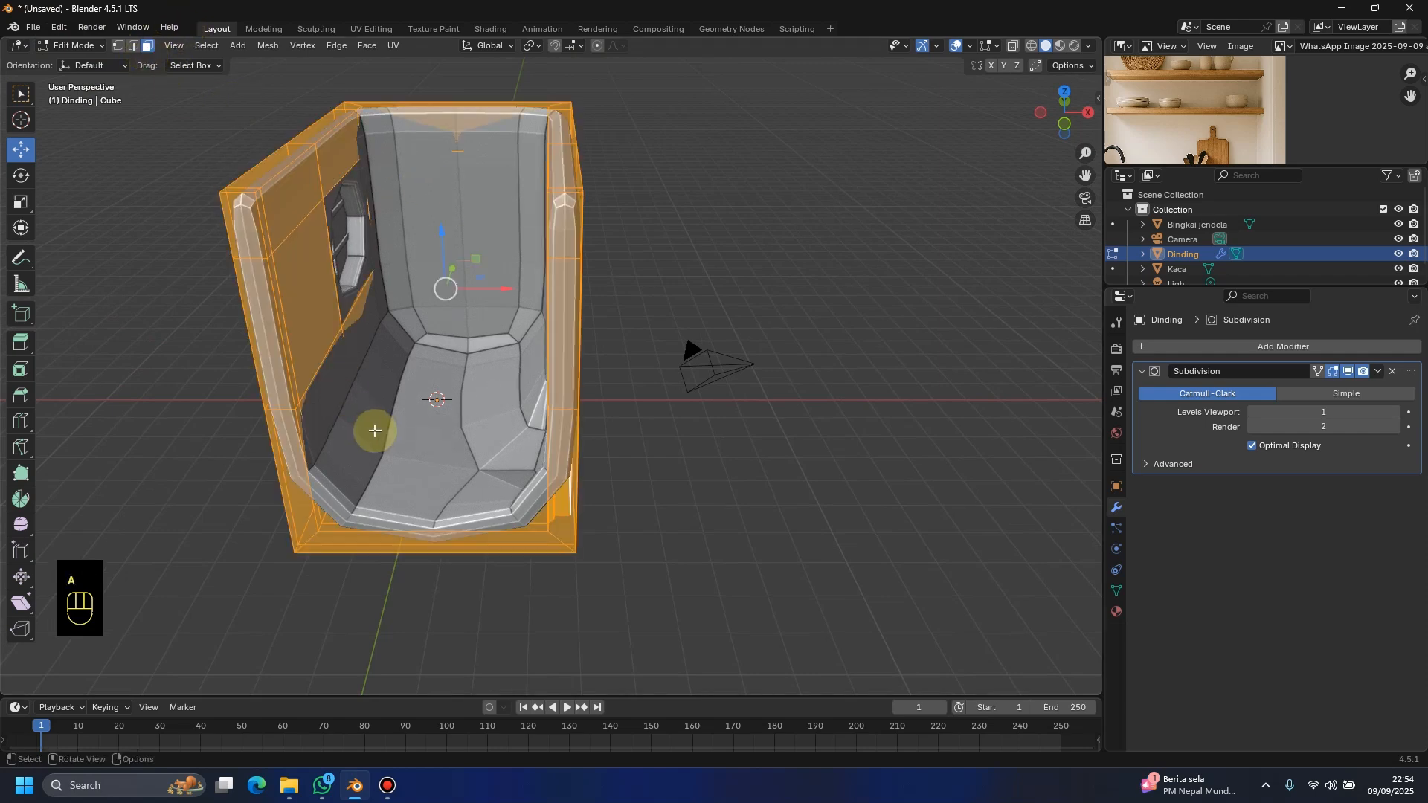
middle_click_drag(375, 430, 461, 392)
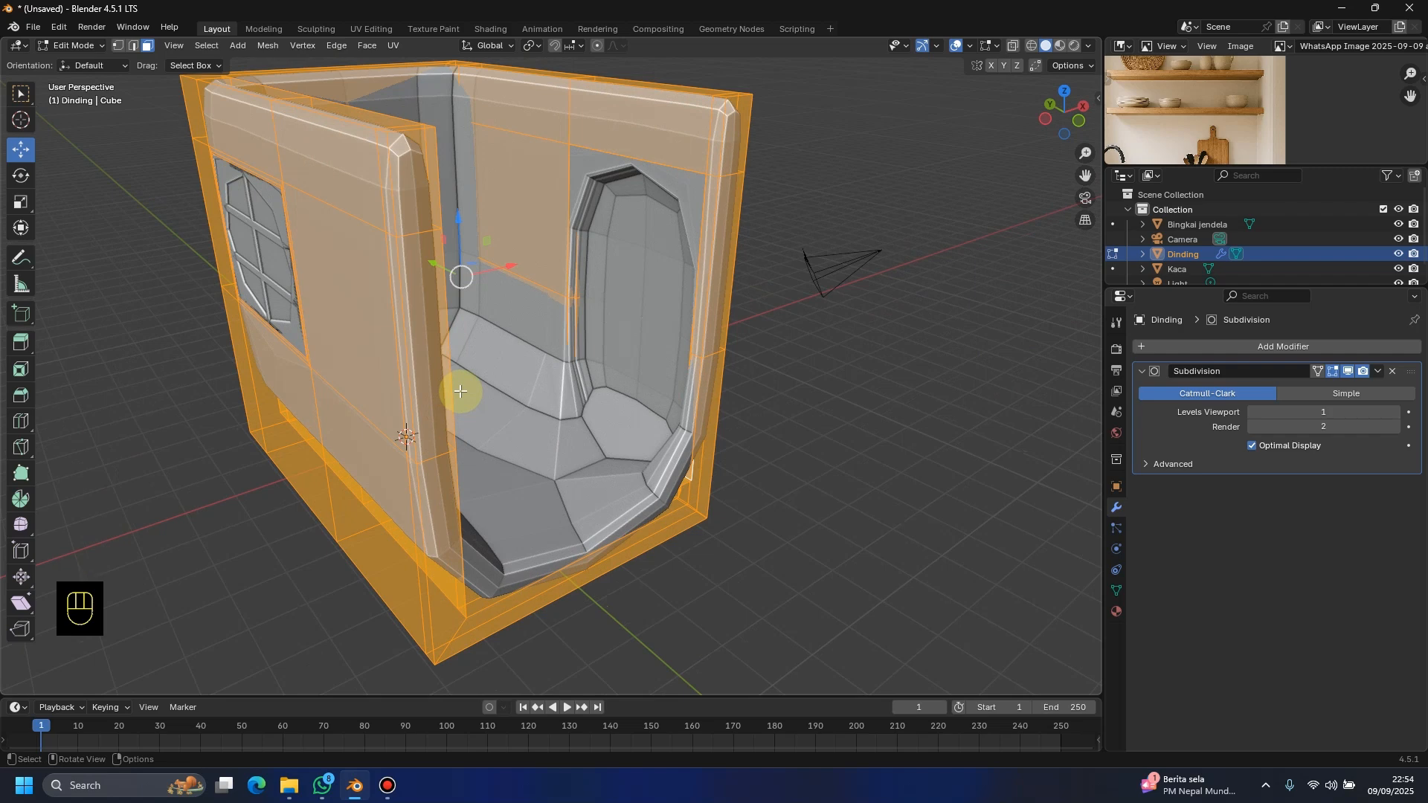
key("shift+e")
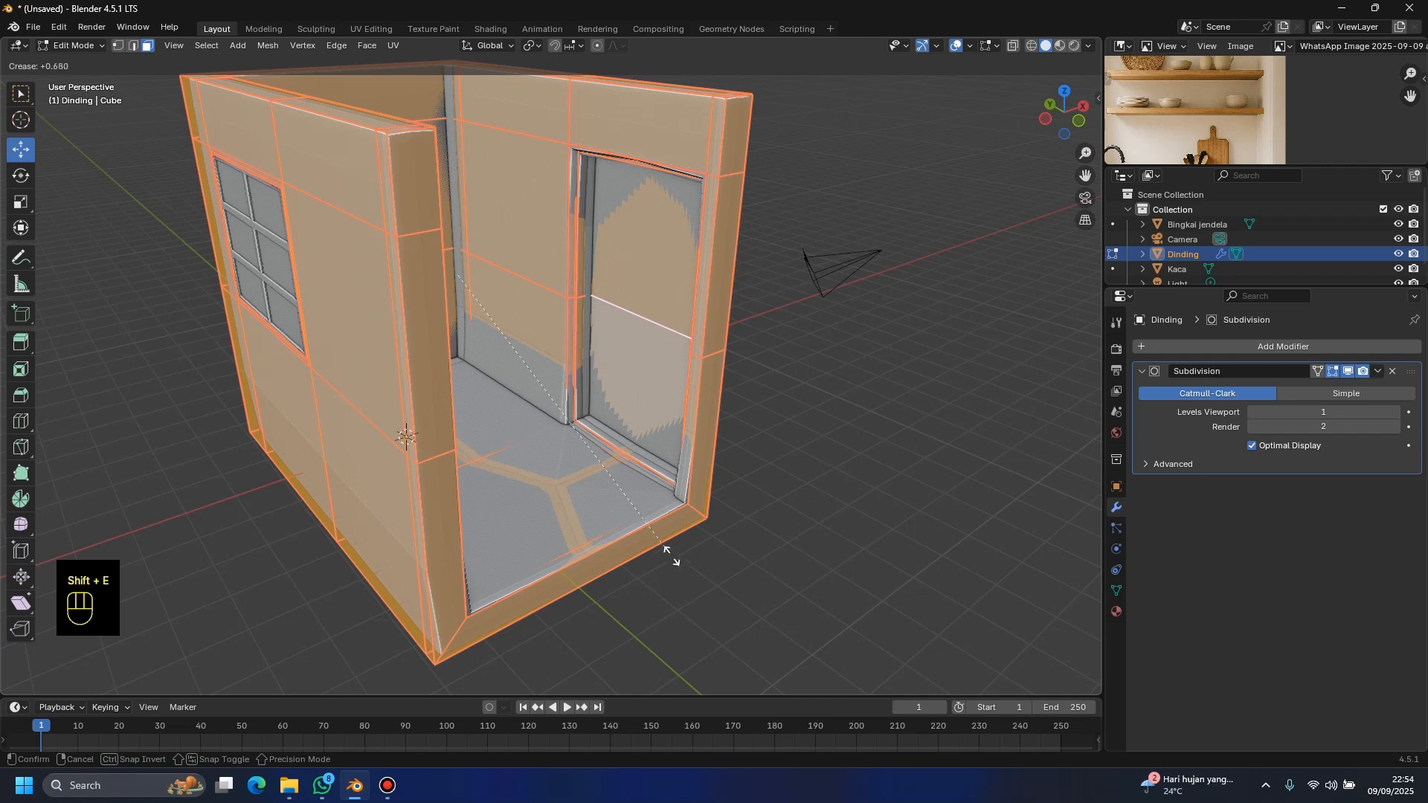
left_click(739, 539)
middle_click_drag(739, 538, 647, 520)
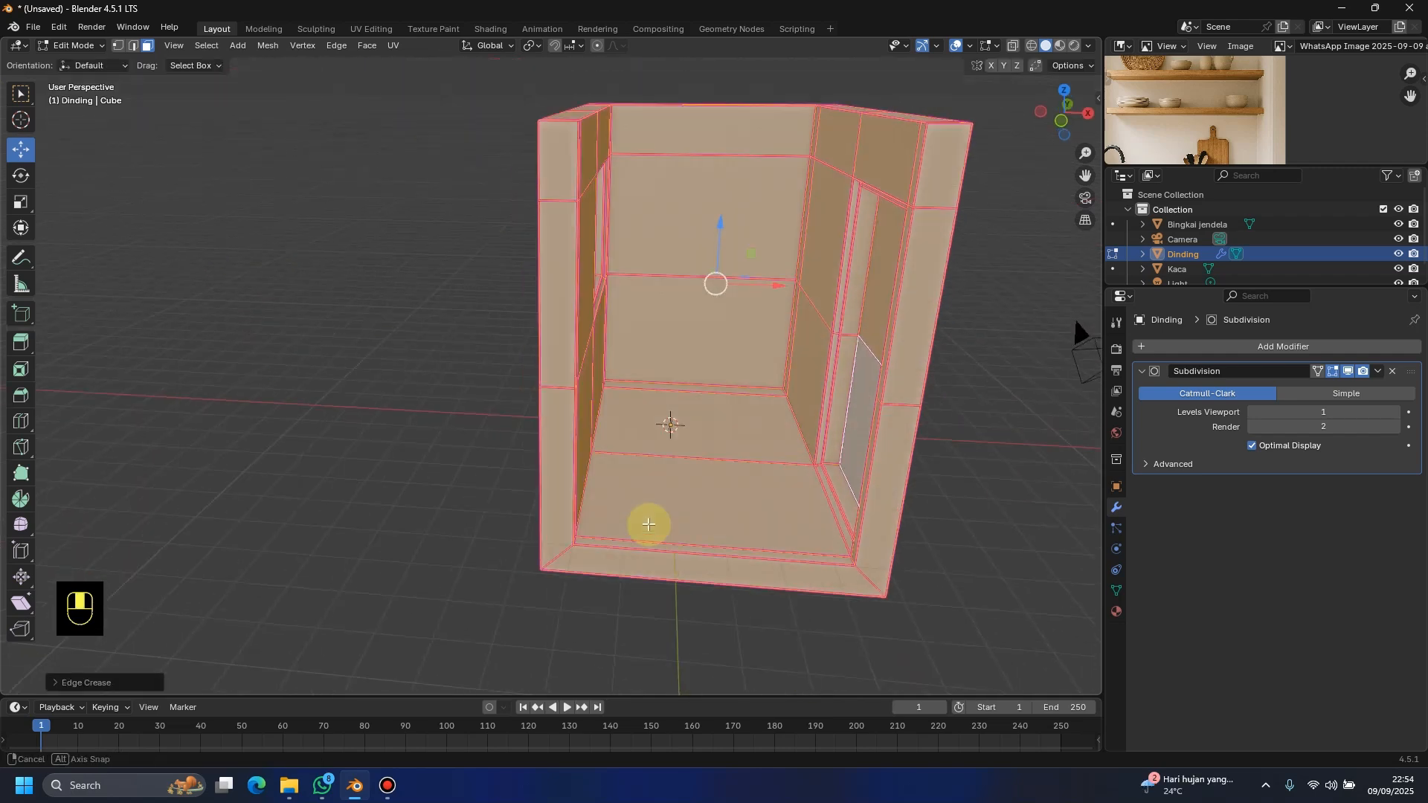
key("Tab")
Step: Set the viewport level of the walls' Subdivision modifier to 2
middle_click_drag(751, 498, 446, 475, "shift")
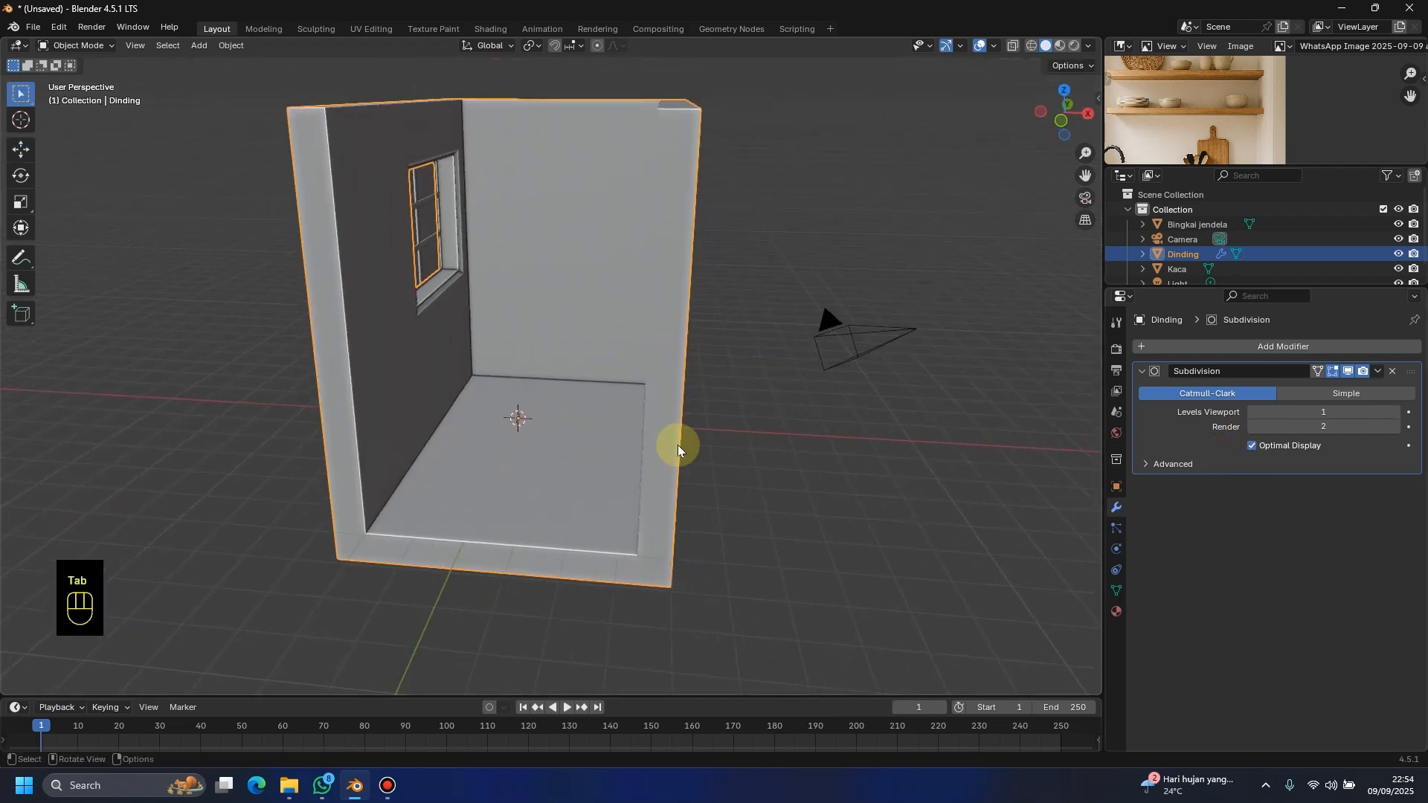
middle_click_drag(678, 446, 736, 429)
scroll(675, 465, "up", 2)
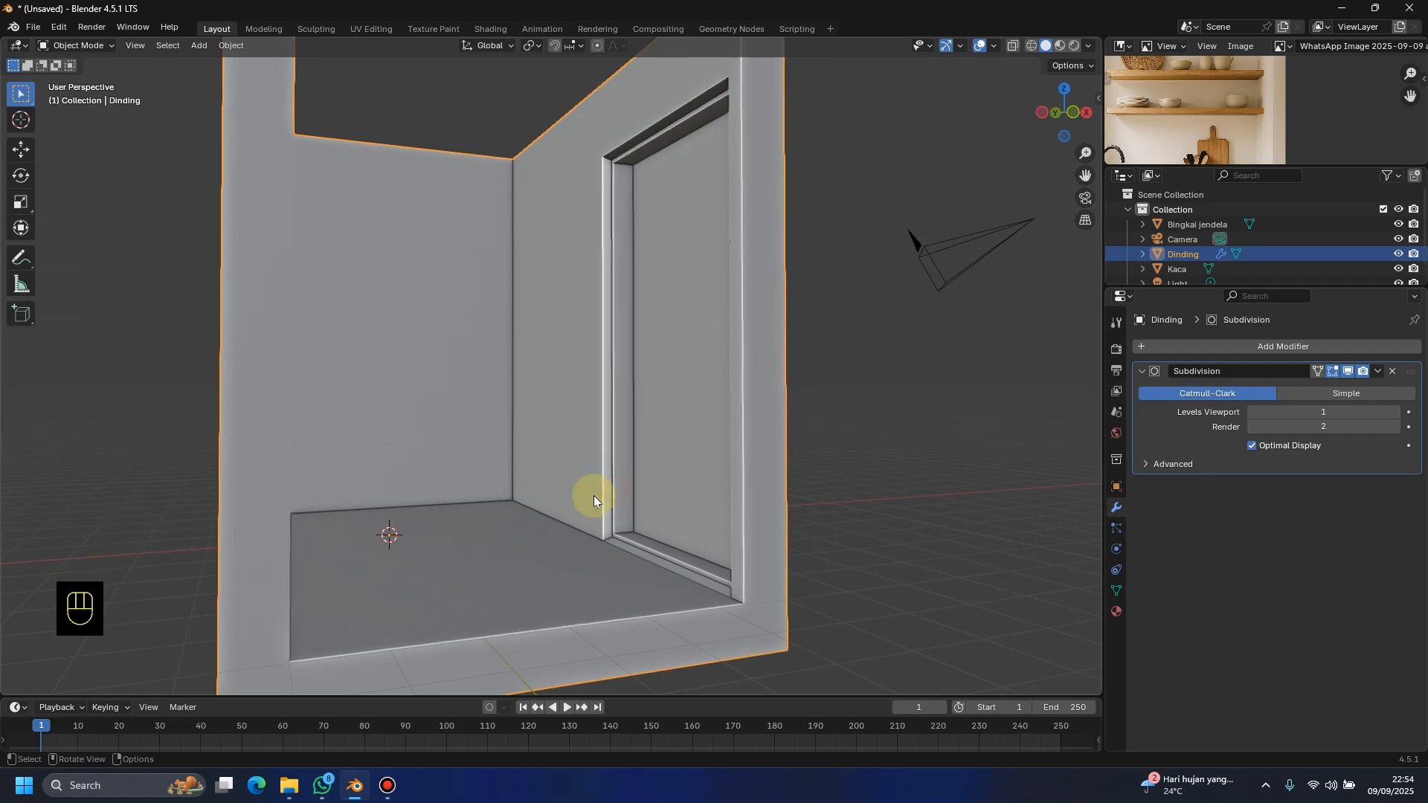
middle_click_drag(593, 495, 424, 416)
middle_click_drag(424, 416, 472, 503, "shift")
scroll(461, 470, "up", 4)
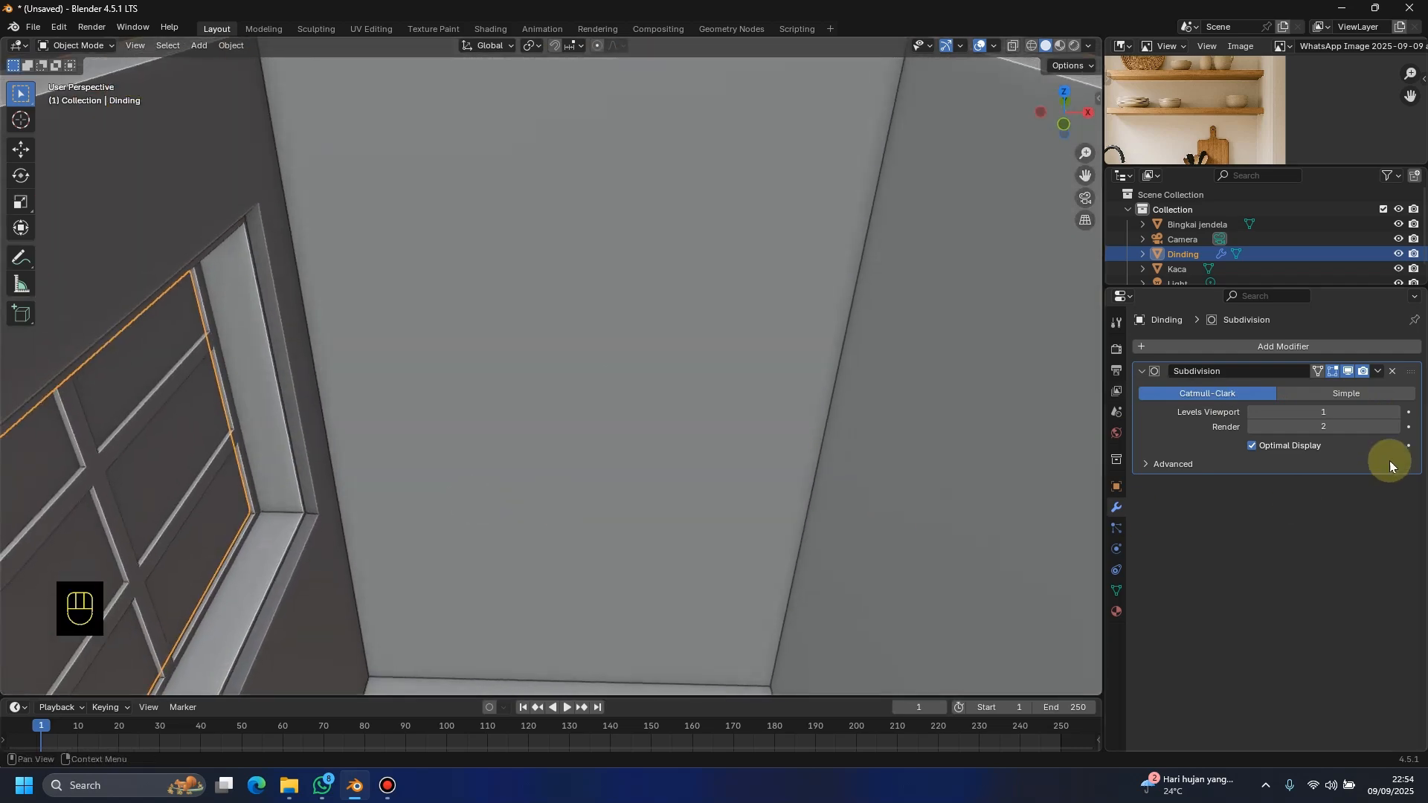
left_click(1393, 411)
middle_click_drag(663, 474, 615, 434)
key("Tab")
key("Tab")
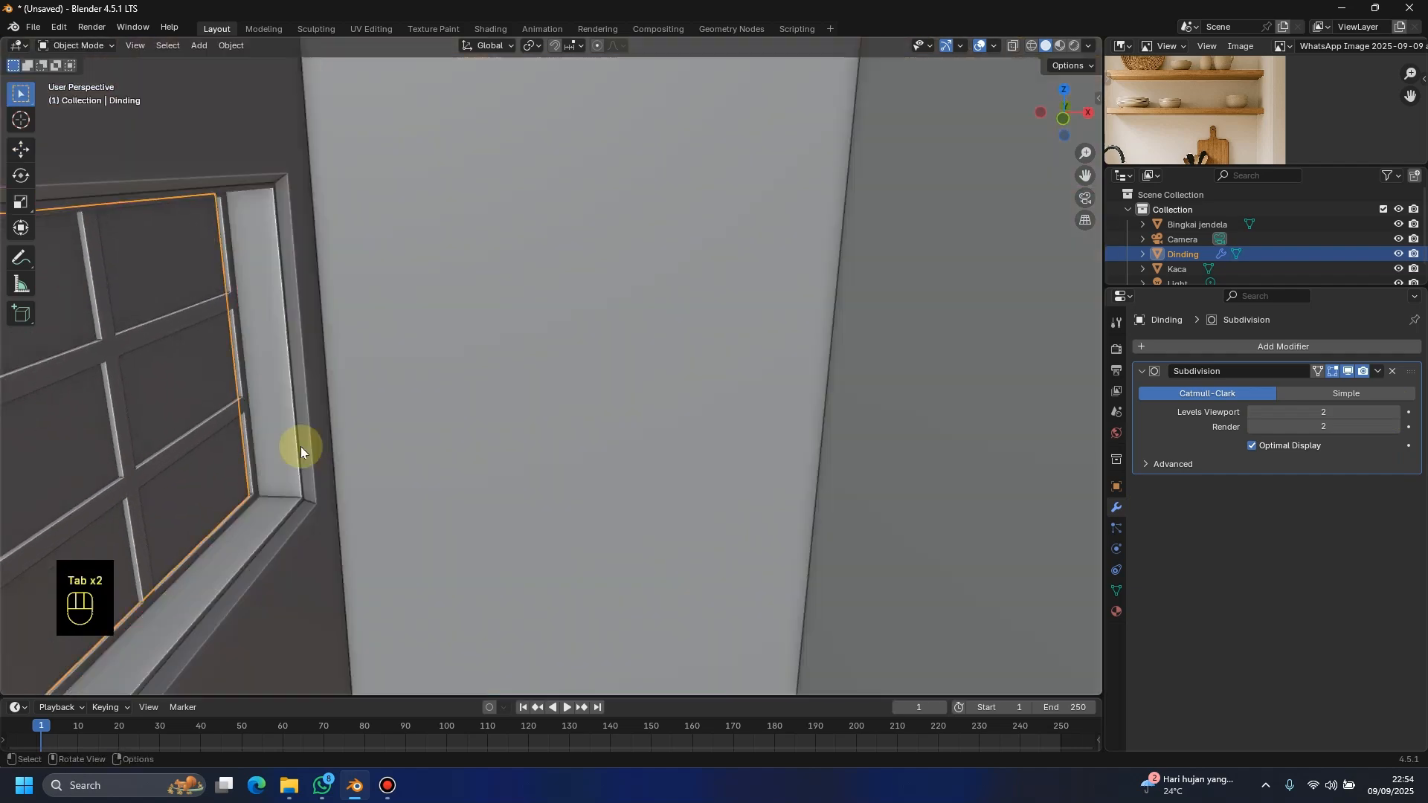
Step: Try a Subdivision Surface modifier on the Kaca window panes and undo it
middle_click_drag(135, 408, 272, 307)
left_click(289, 314)
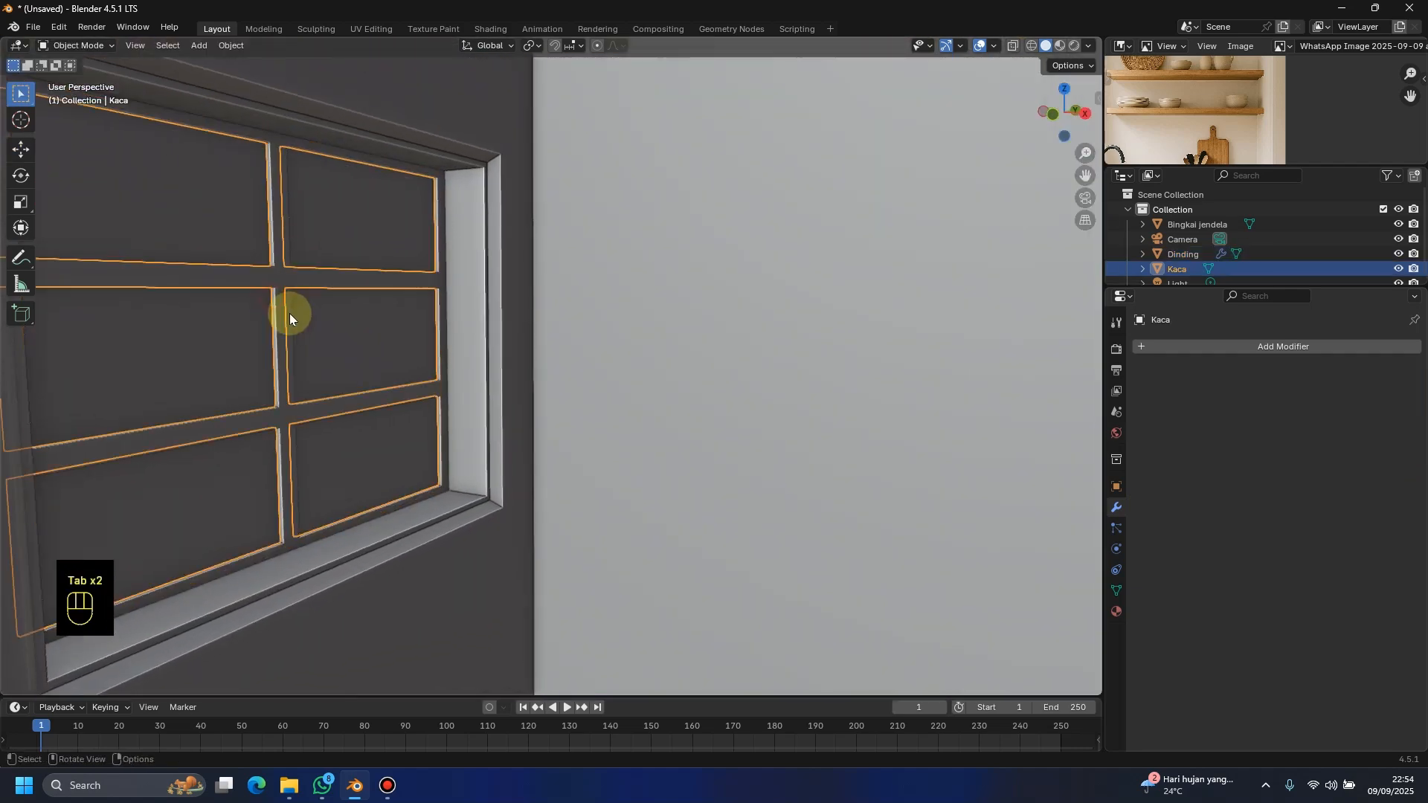
scroll(398, 370, "up", 3)
left_click(1283, 348)
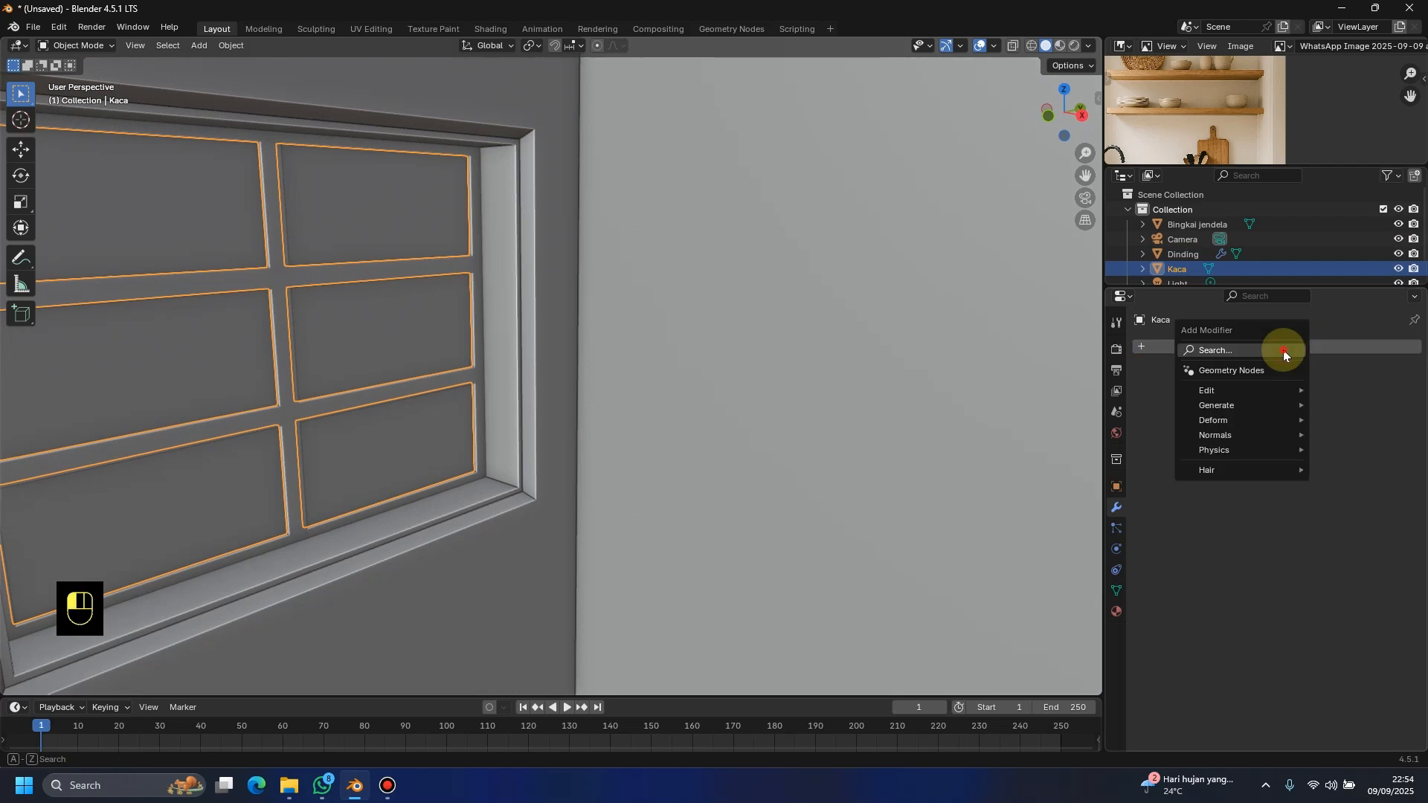
left_click(1215, 381)
middle_click_drag(480, 376, 525, 400)
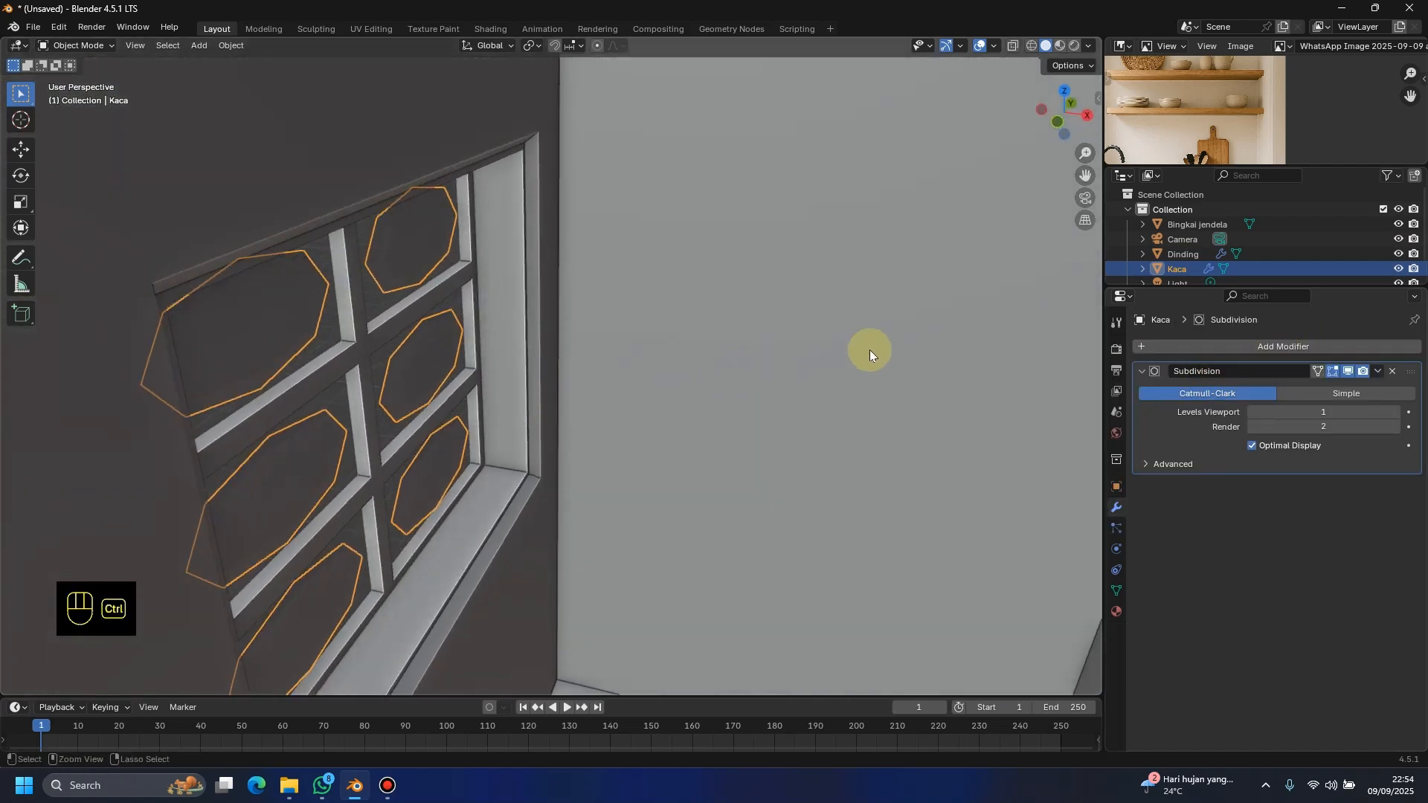
key("ctrl+z")
Step: Add a Subdivision Surface modifier to the Bingkai jendela window frame
scroll(1198, 253, "down", 1)
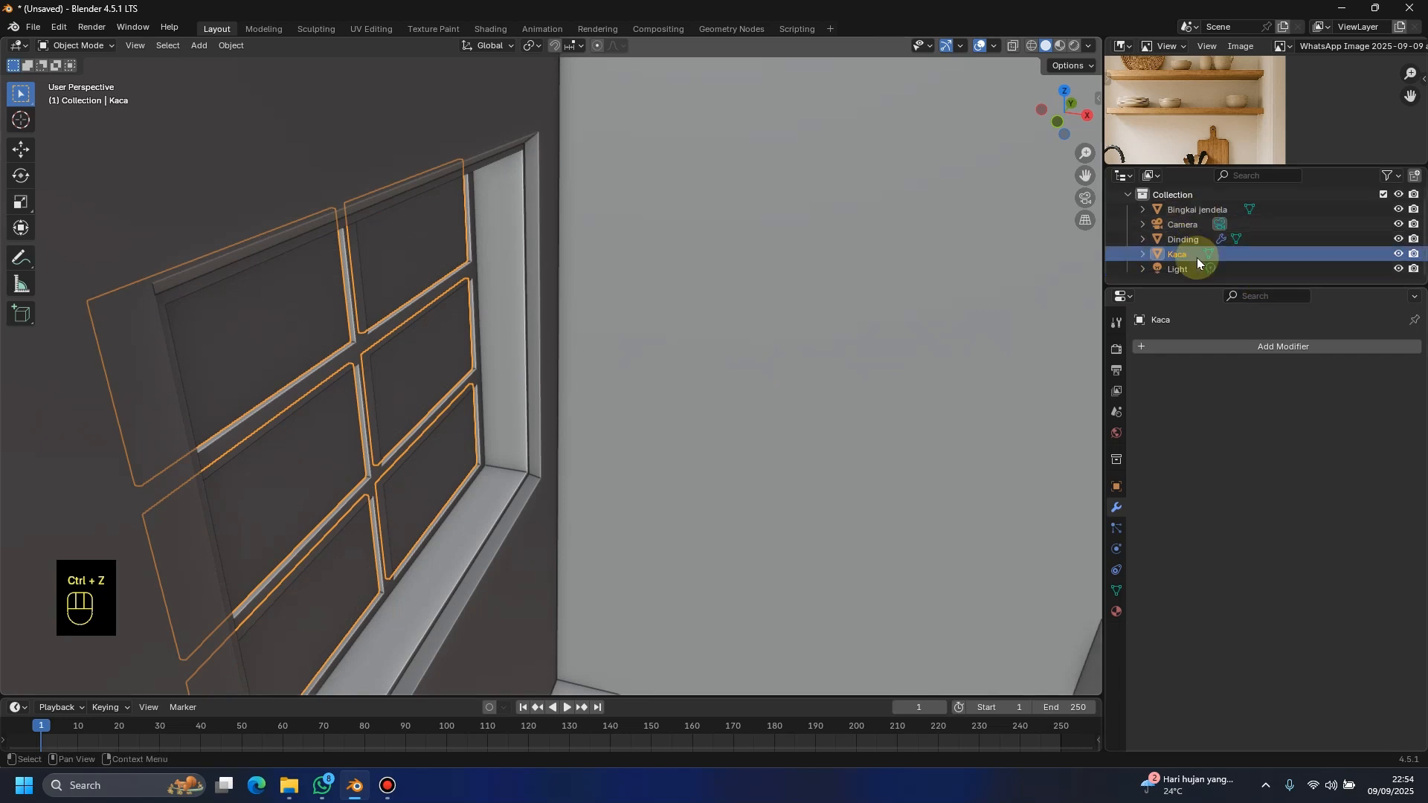
left_click(1195, 210)
left_click(1274, 345)
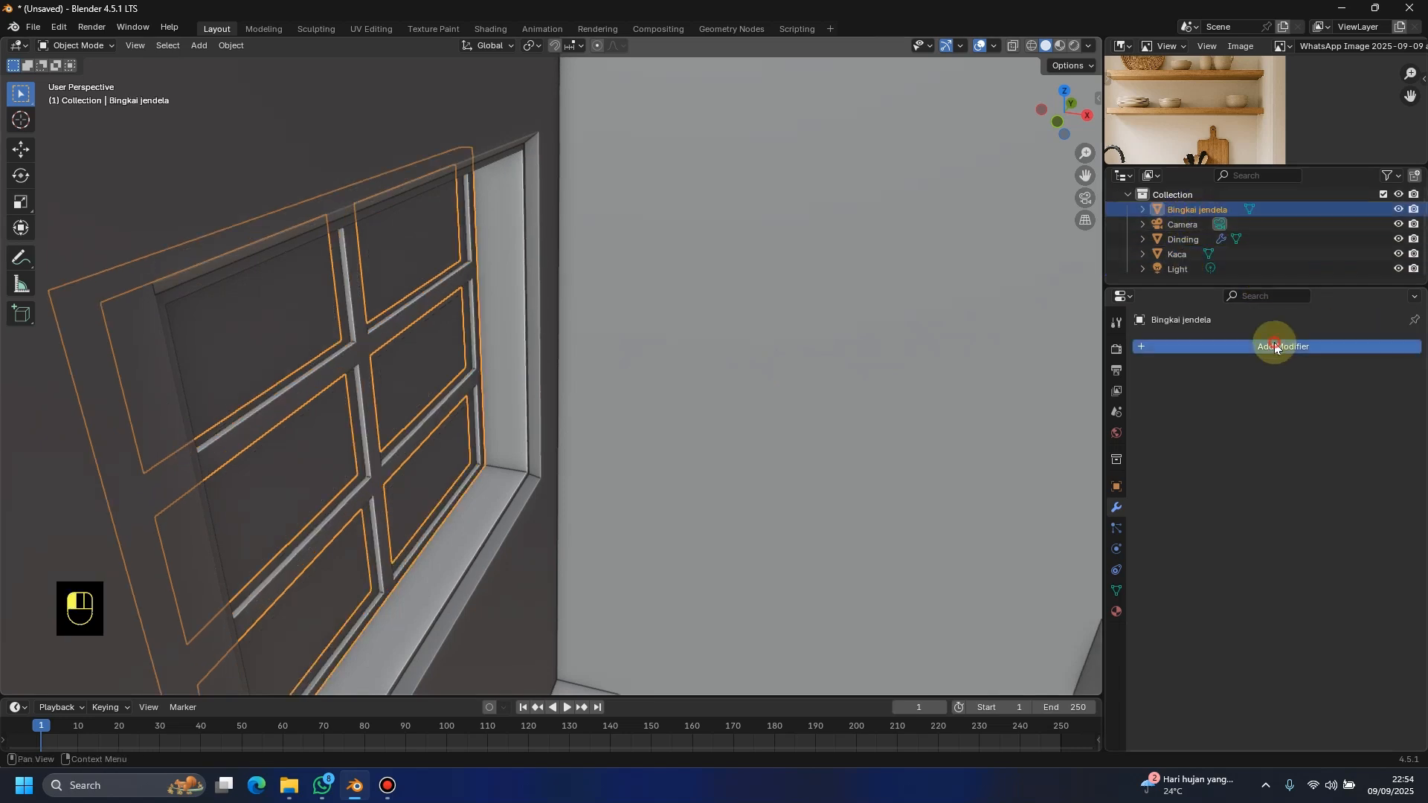
left_click(1205, 343)
left_click(1221, 367)
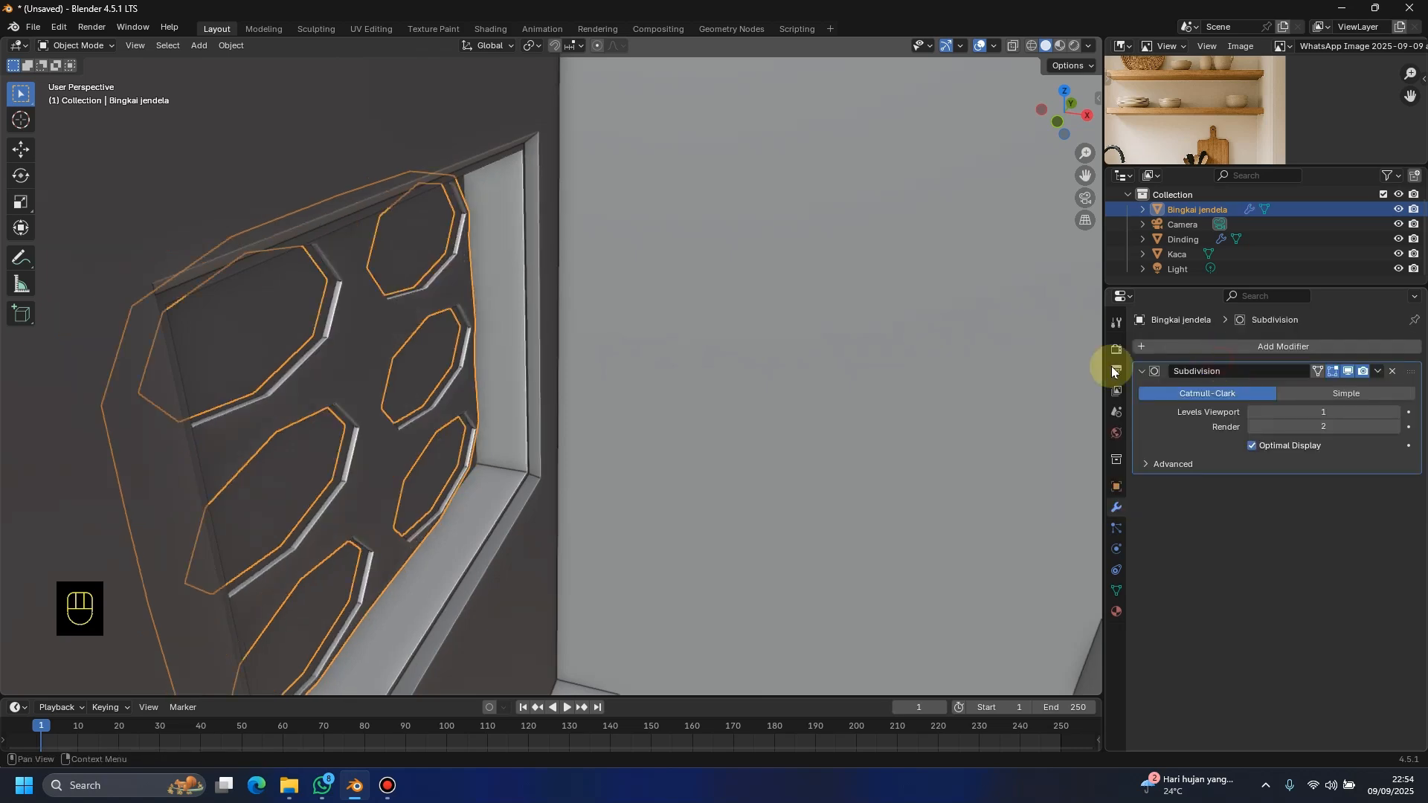
Step: Crease all edges of the window frame to 1.000 in Edit Mode and return to Object Mode
middle_click_drag(550, 357, 596, 377)
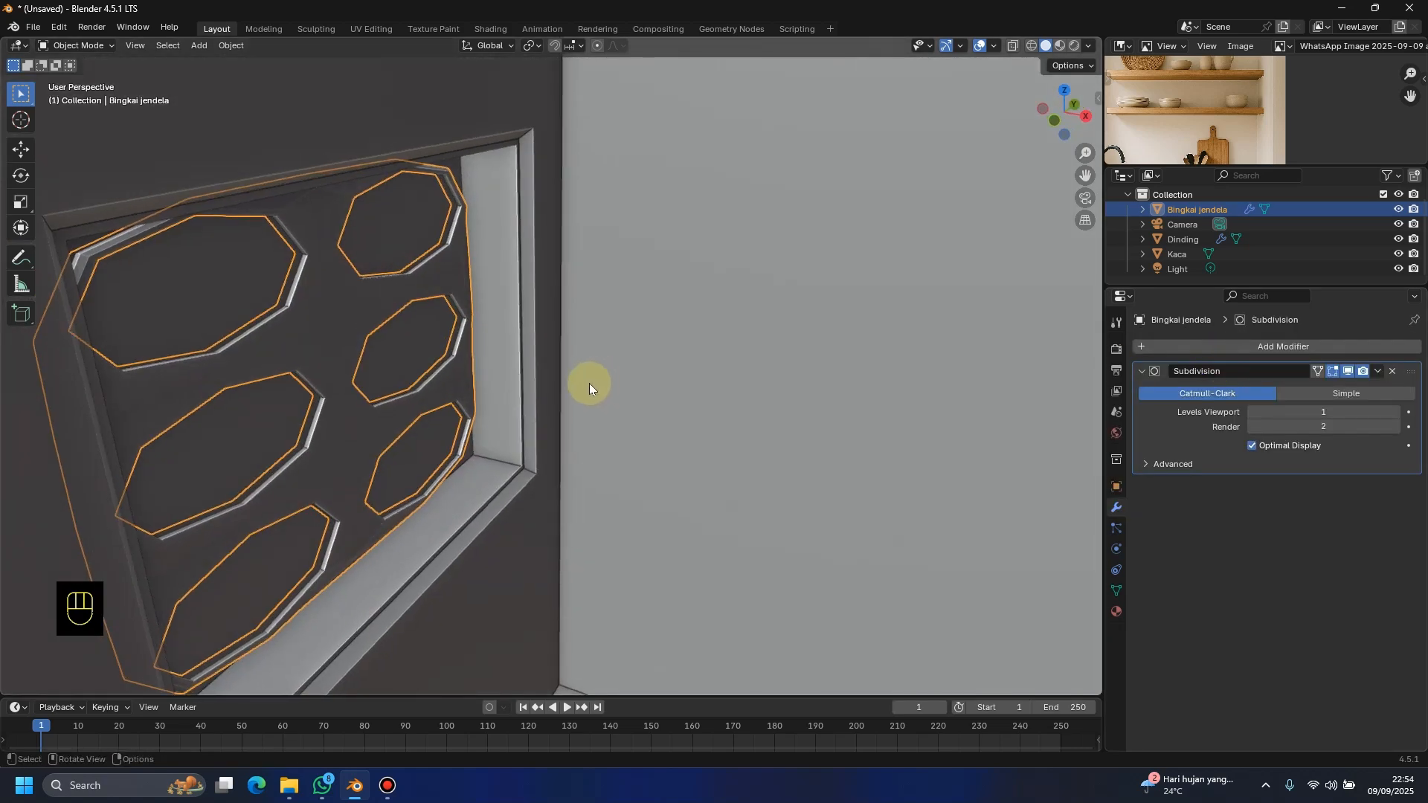
key("Tab")
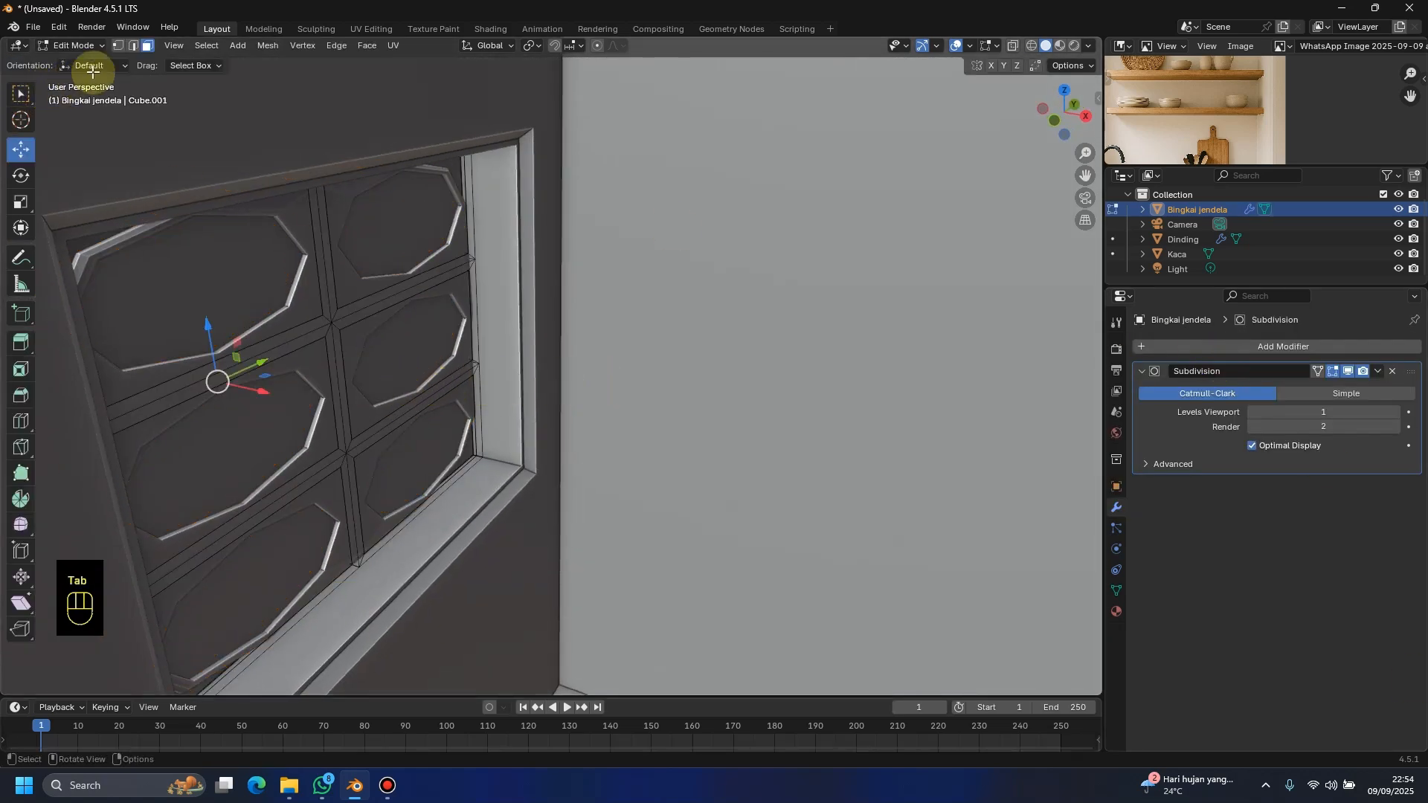
key("a")
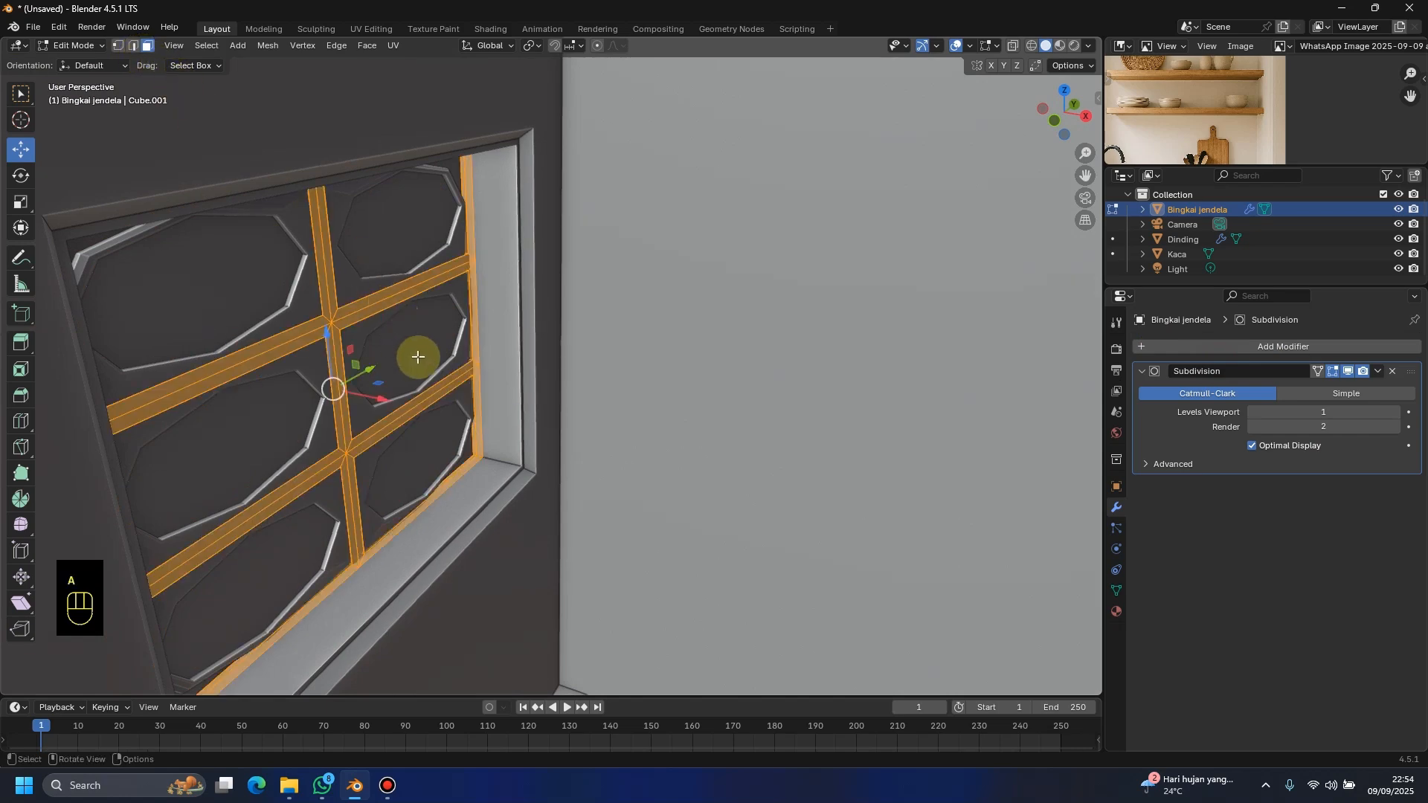
key("shift+e")
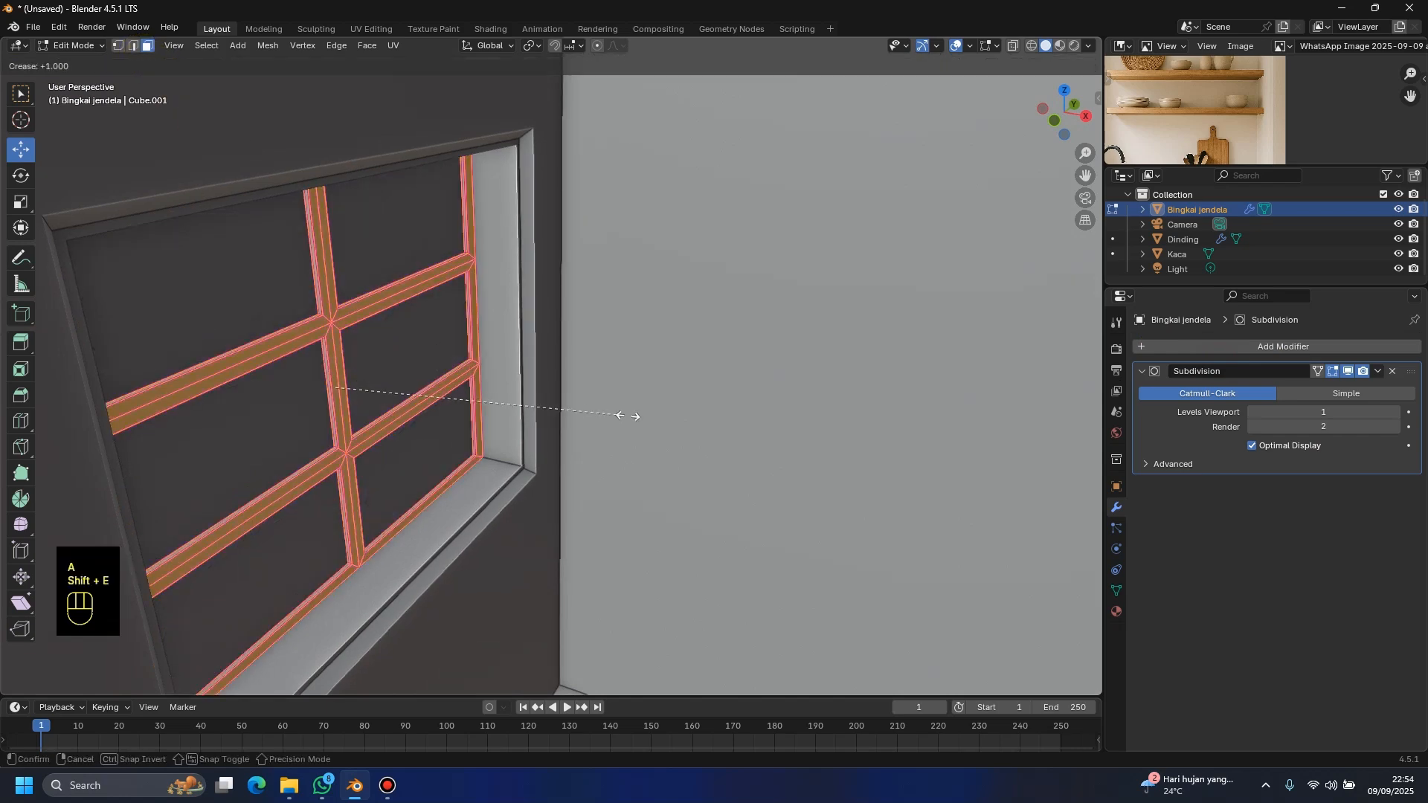
left_click(661, 420)
key("Tab")
middle_click_drag(610, 388, 513, 334)
scroll(580, 372, "down", 2)
Step: Add a Subdivision Surface modifier to the Kaca window panes
left_click(383, 239)
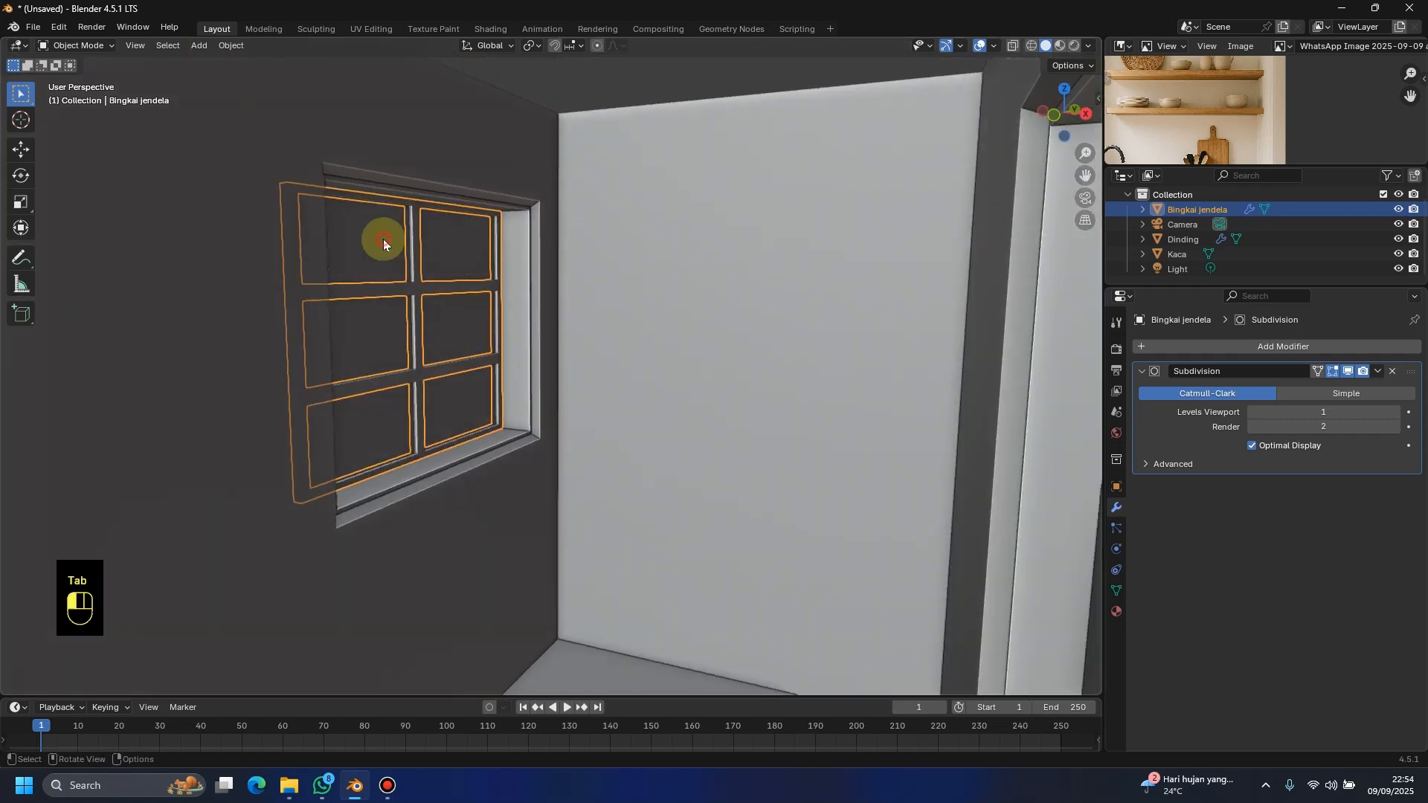
left_click(1252, 344)
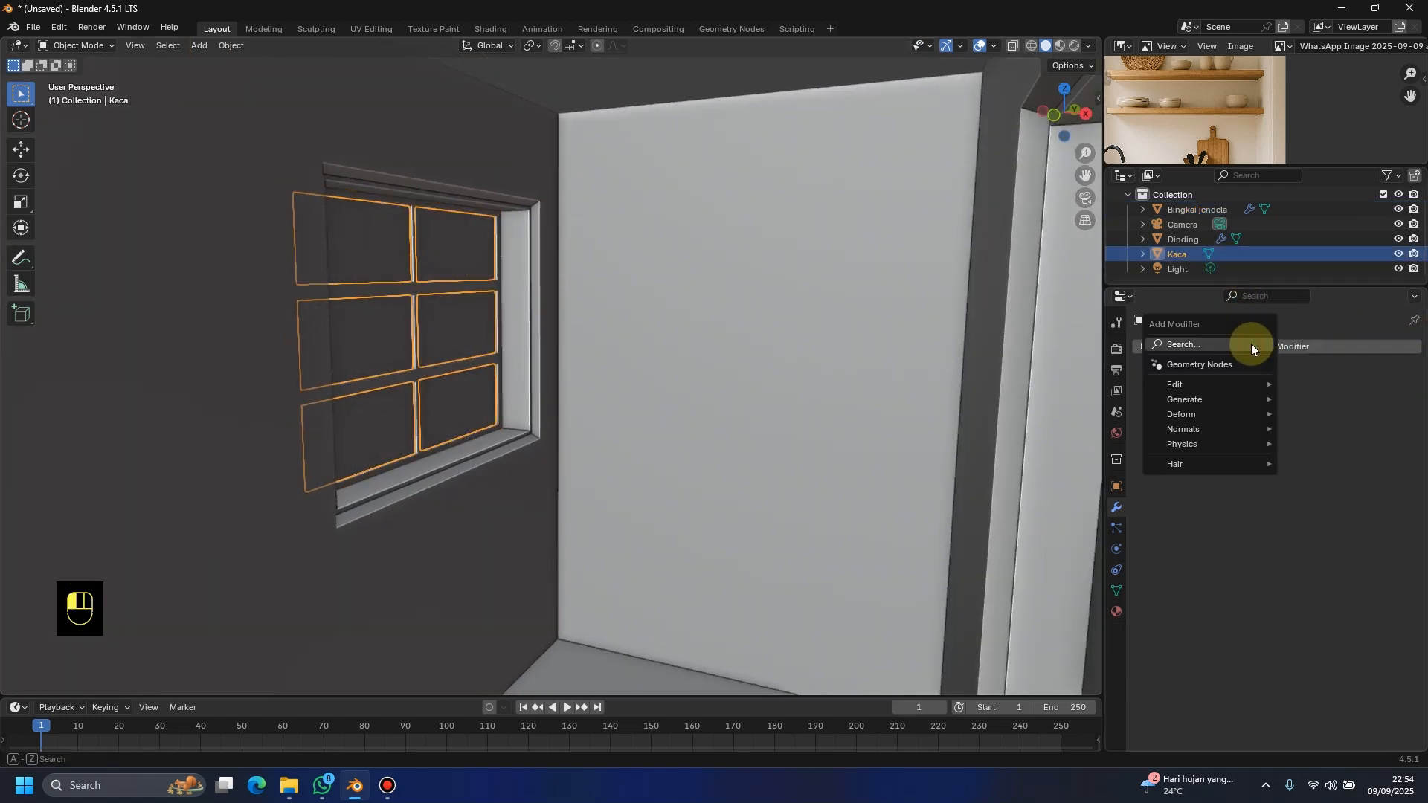
left_click(1252, 345)
left_click(1131, 376)
scroll(523, 385, "up", 6)
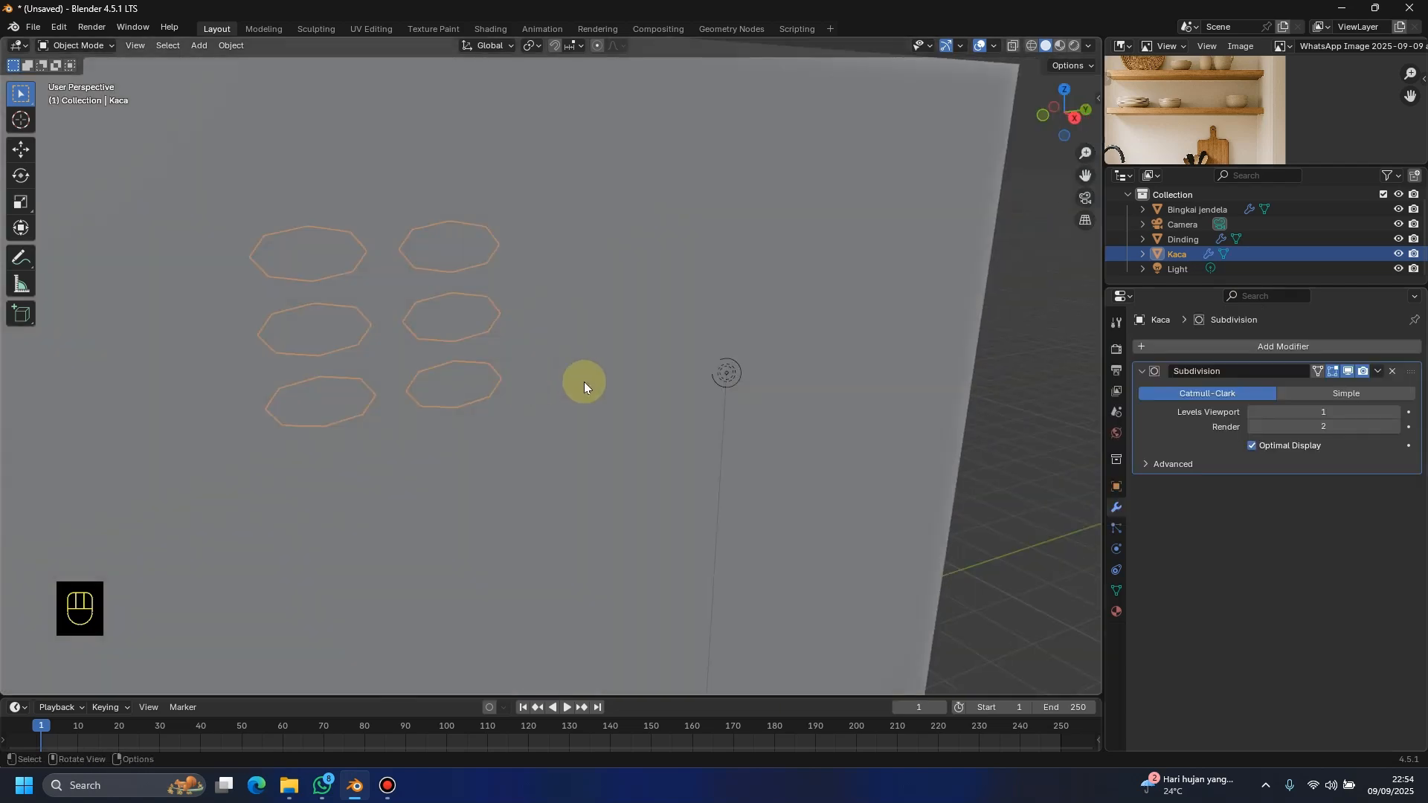
scroll(242, 373, "down", 5)
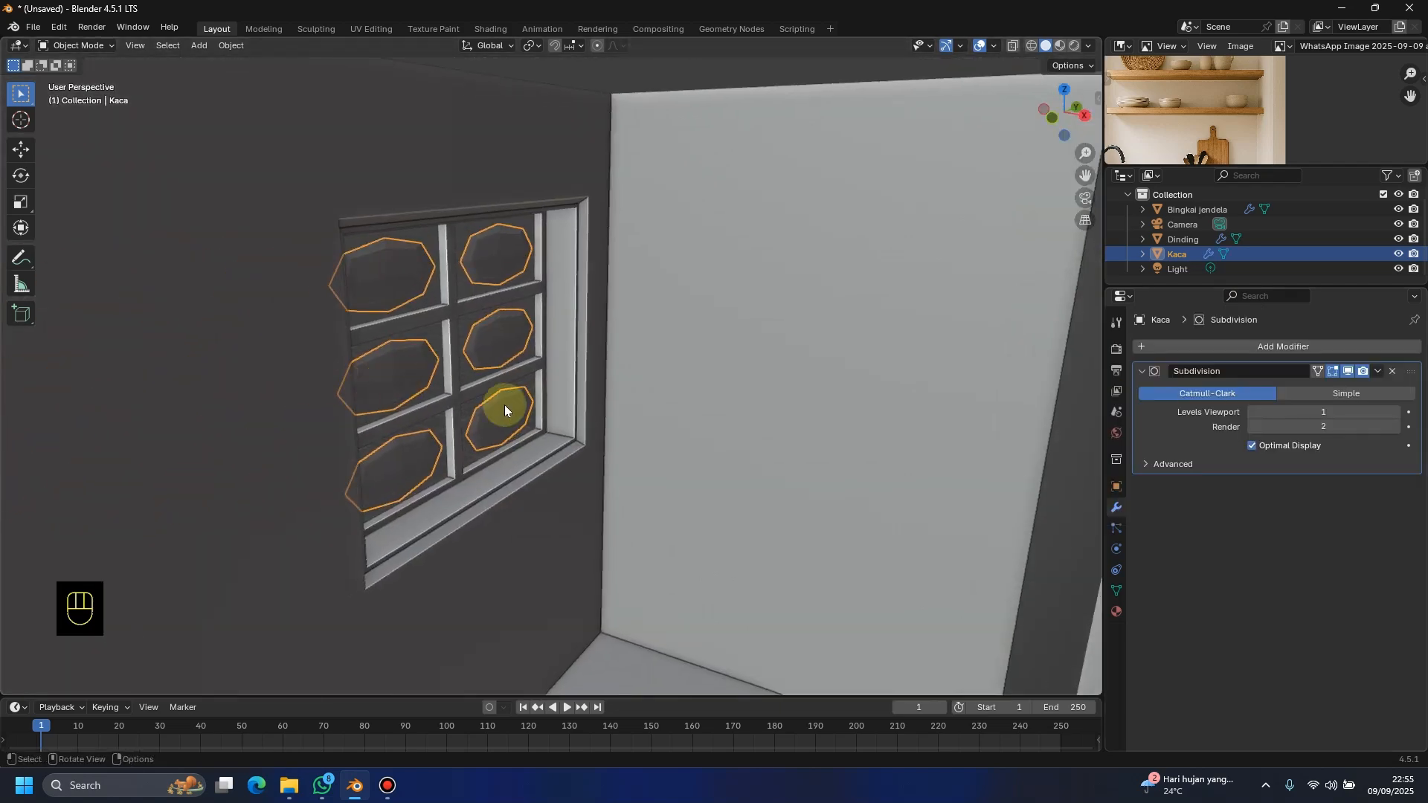
Step: Crease all edges of the Kaca panes to 1.000 in Edit Mode and return to Object Mode
key("Tab")
scroll(479, 351, "up", 2)
key("a")
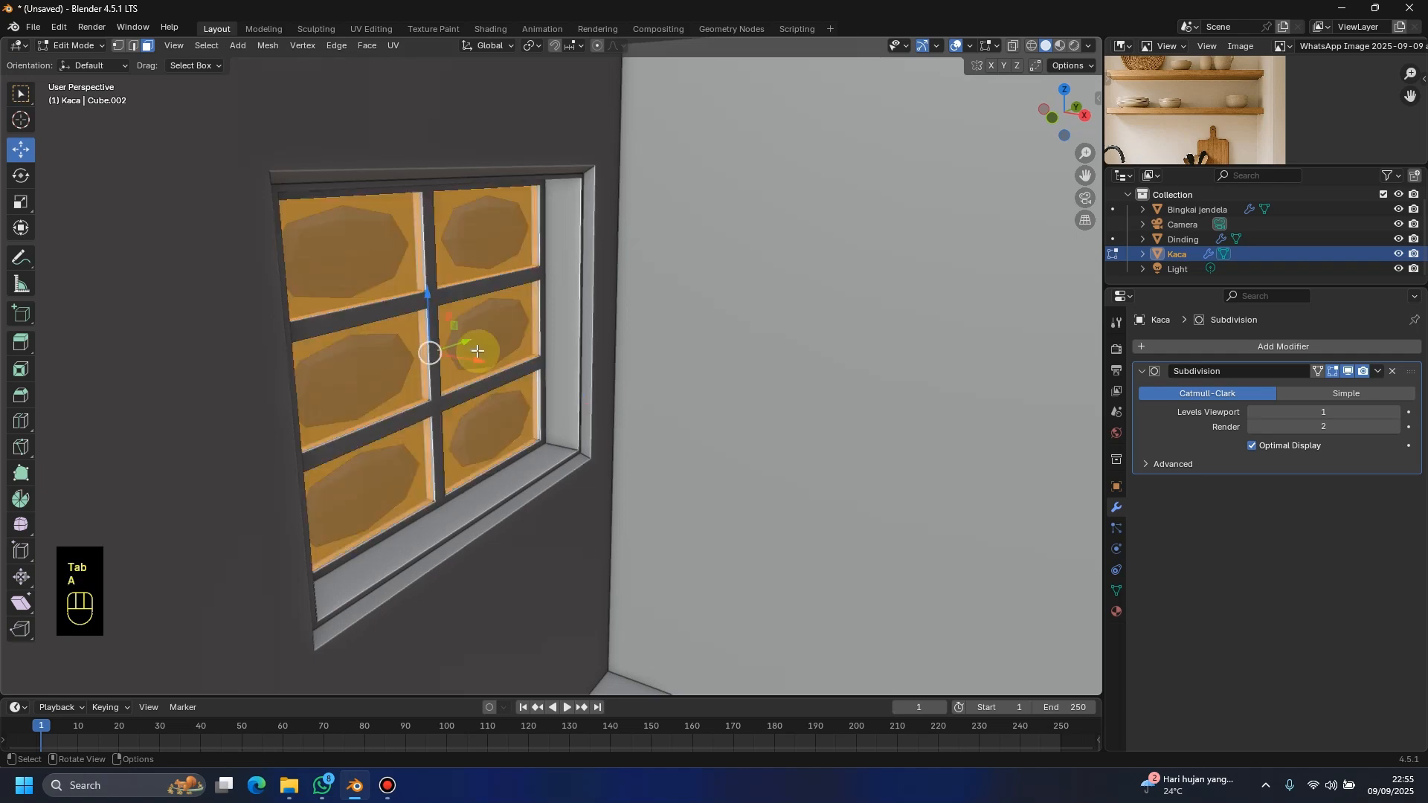
key("shift+e")
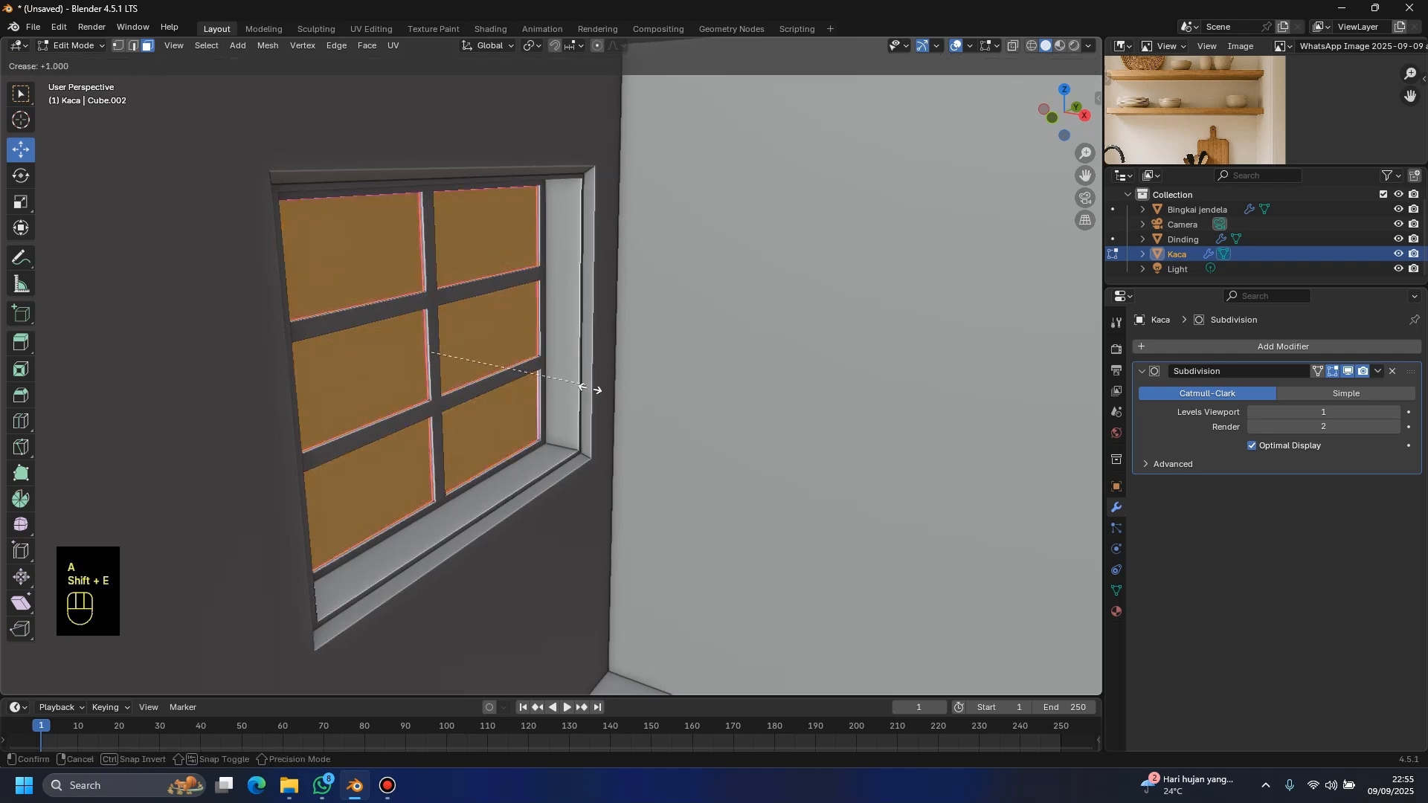
left_click(664, 408)
key("Tab")
Step: Examine the room from outside and inside, checking the window, floor and recessed wall
scroll(551, 426, "down", 5)
middle_click_drag(552, 426, 687, 421)
middle_click_drag(688, 420, 340, 287, "shift")
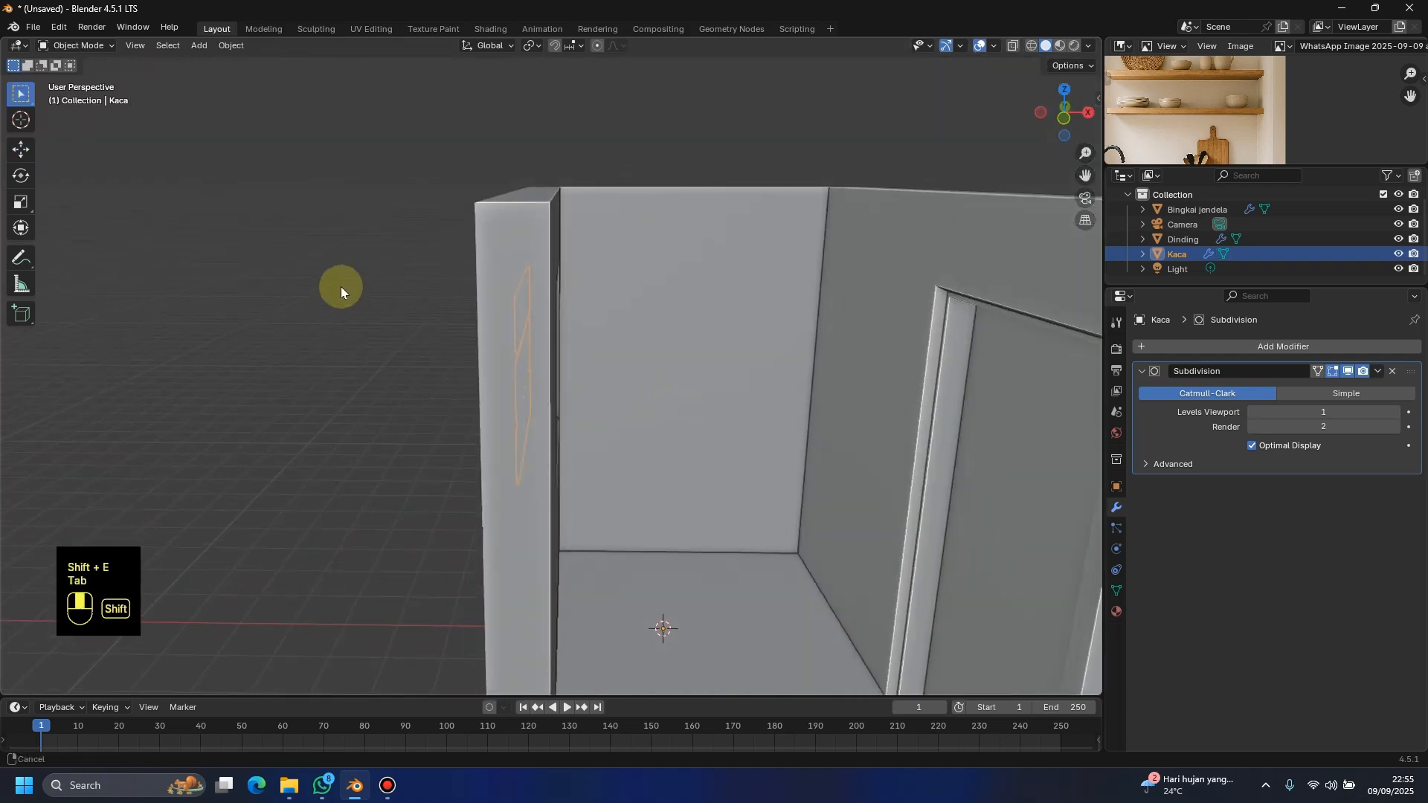
scroll(340, 350, "down", 4)
middle_click_drag(340, 349, 536, 370)
scroll(521, 369, "up", 5)
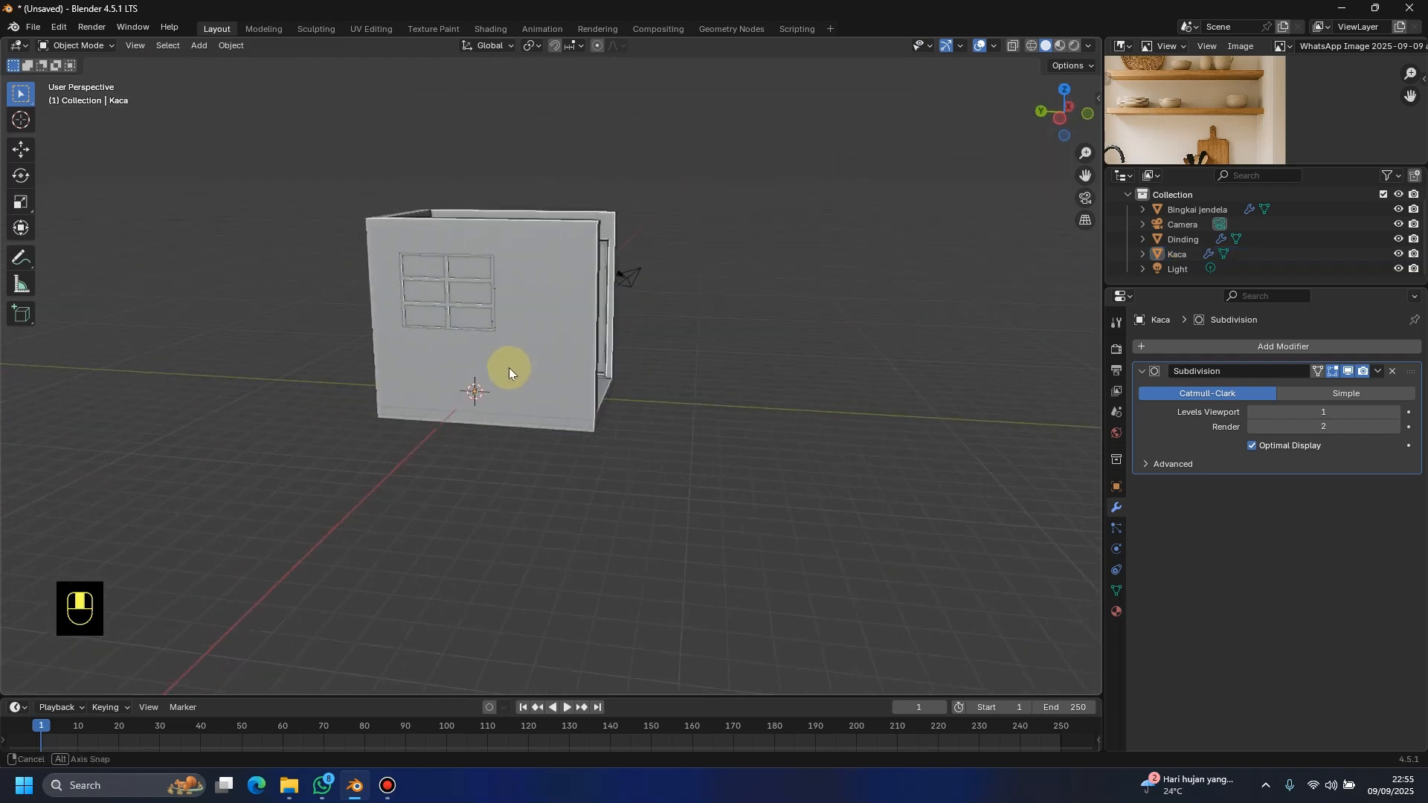
middle_click_drag(485, 318, 372, 358)
middle_click_drag(371, 359, 396, 332, "shift")
scroll(436, 510, "up", 2)
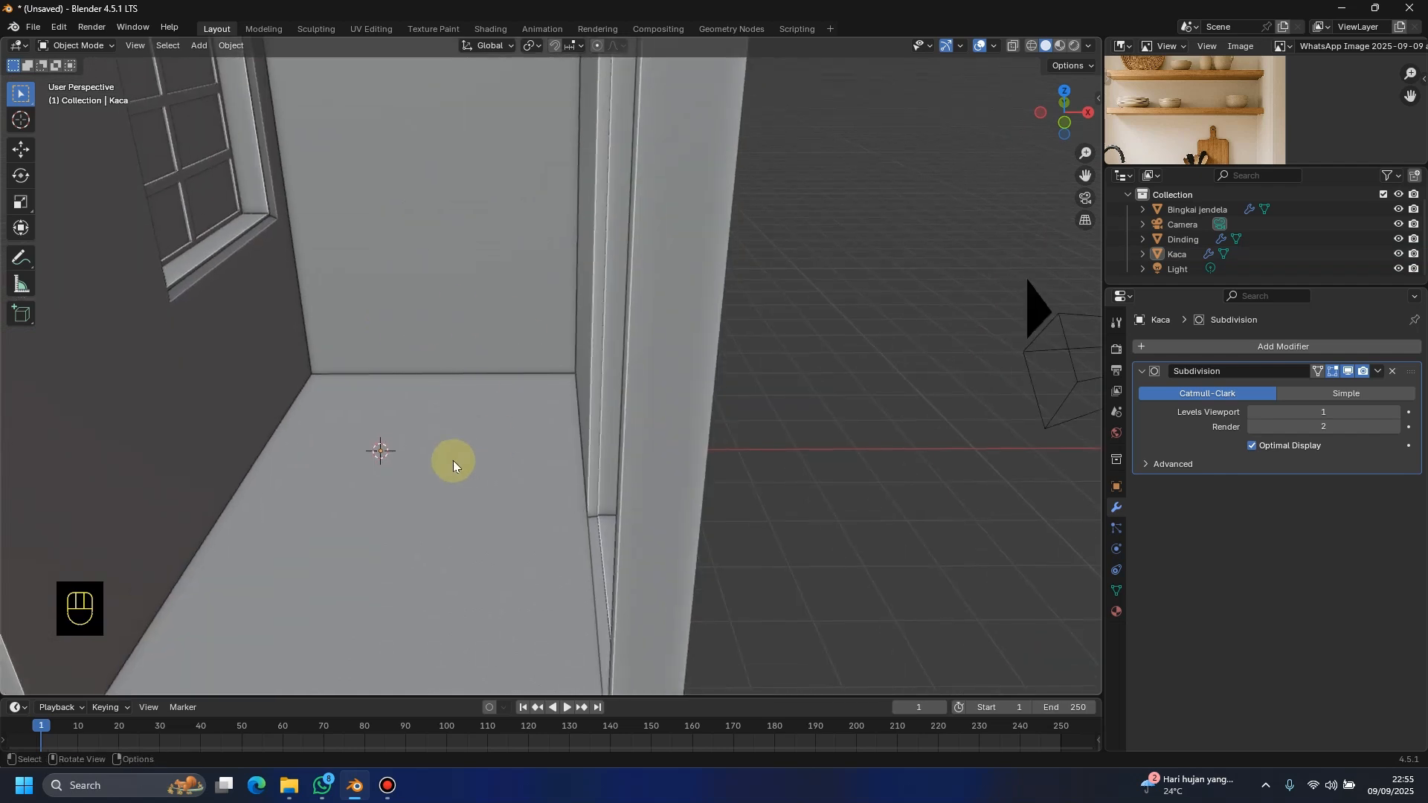
scroll(480, 427, "down", 3)
Step: Switch to the front orthographic view and enlarge the reference image area by shrinking the Properties editor
key("KP_1")
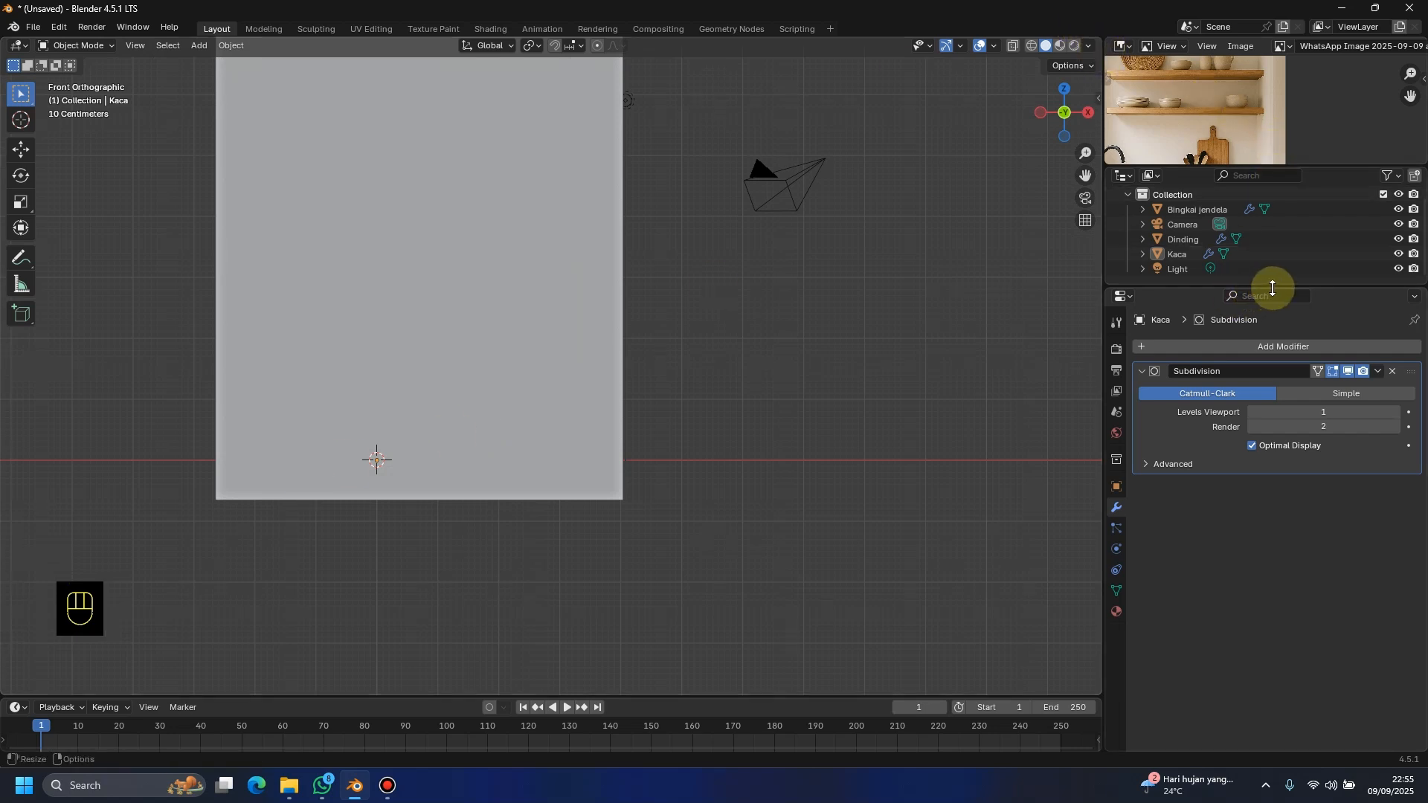
left_click_drag(1273, 288, 1298, 461)
left_click_drag(1326, 169, 1331, 322)
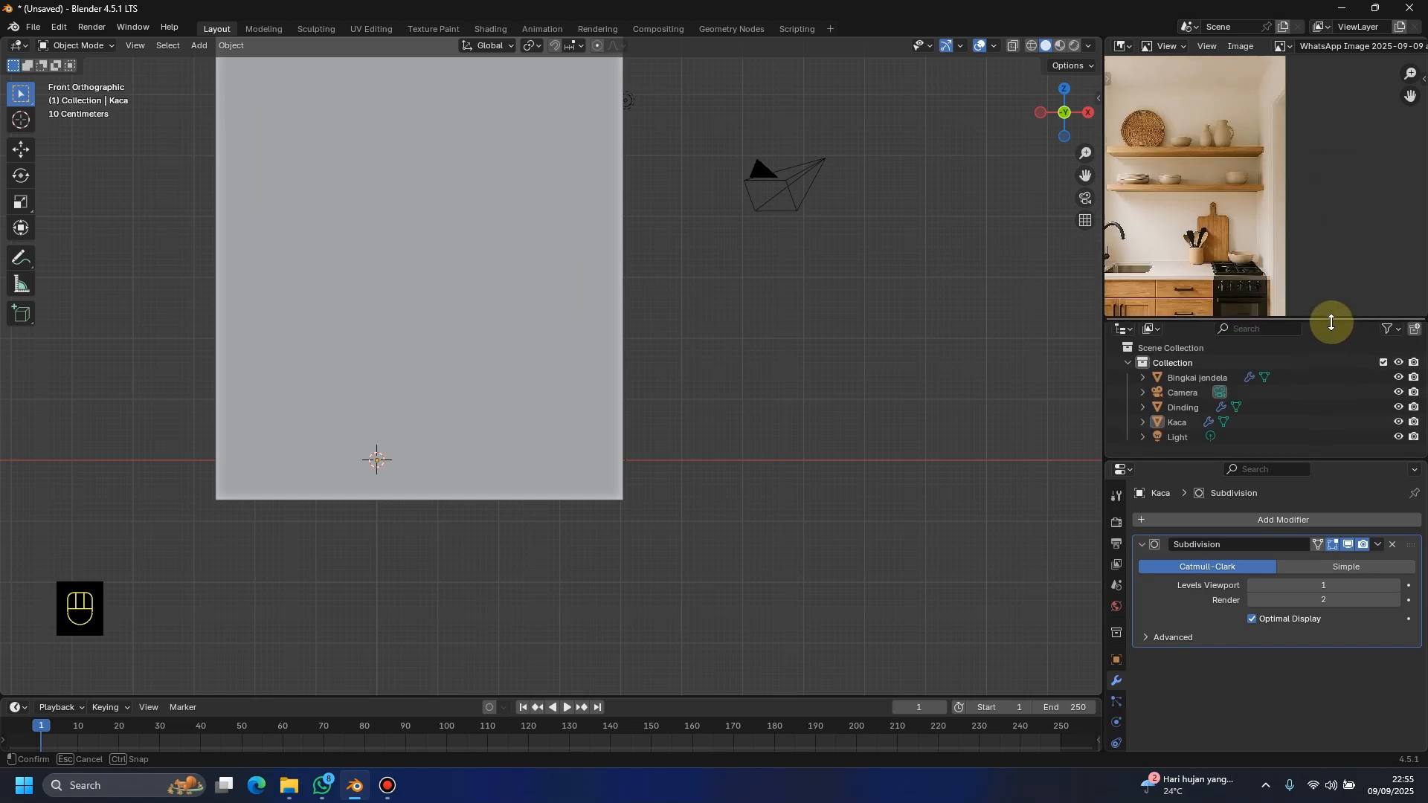
Step: Centre the kitchen photo in the reference image area and set the viewport's Studio lighting to the third, pale bluish sphere preset
middle_click_drag(1261, 204, 1364, 204)
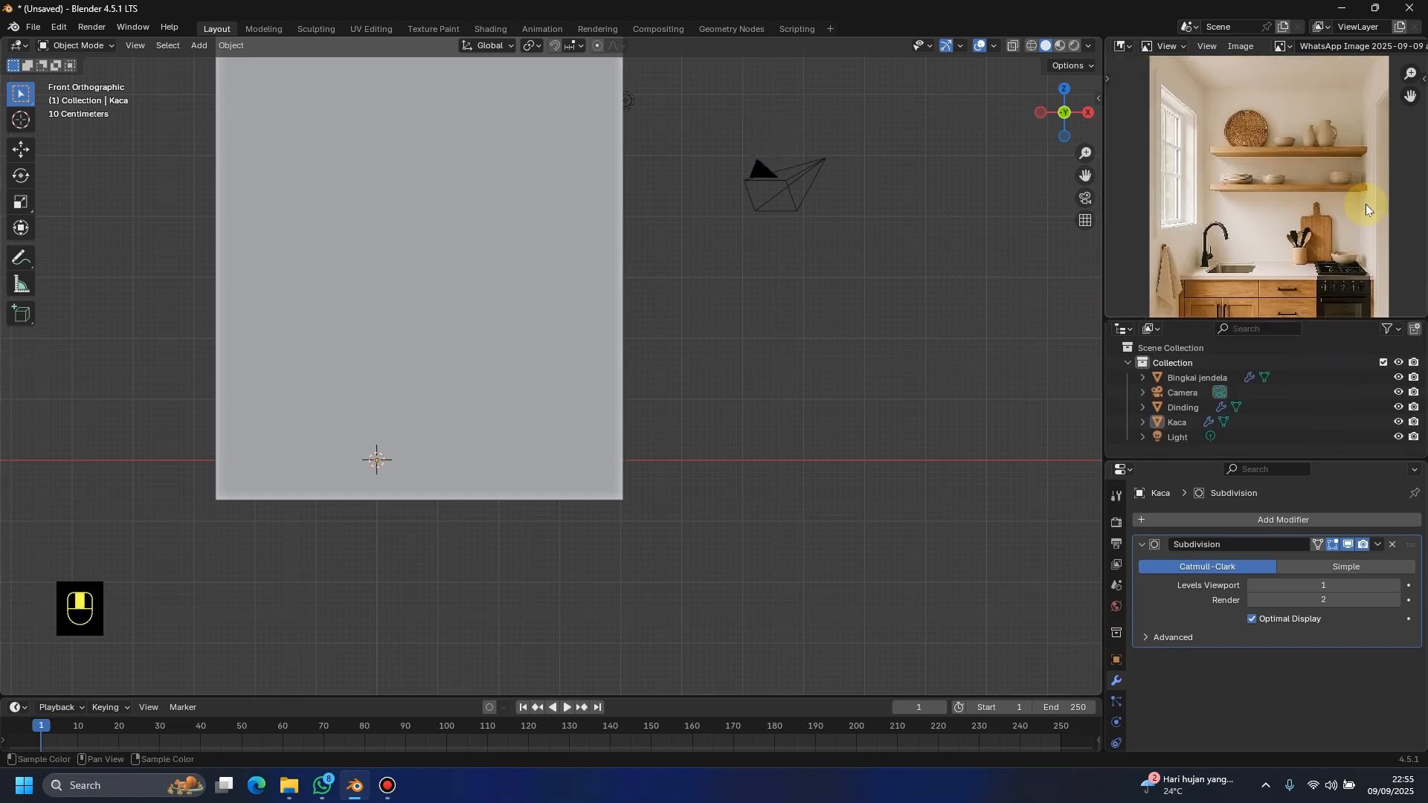
left_click(1090, 46)
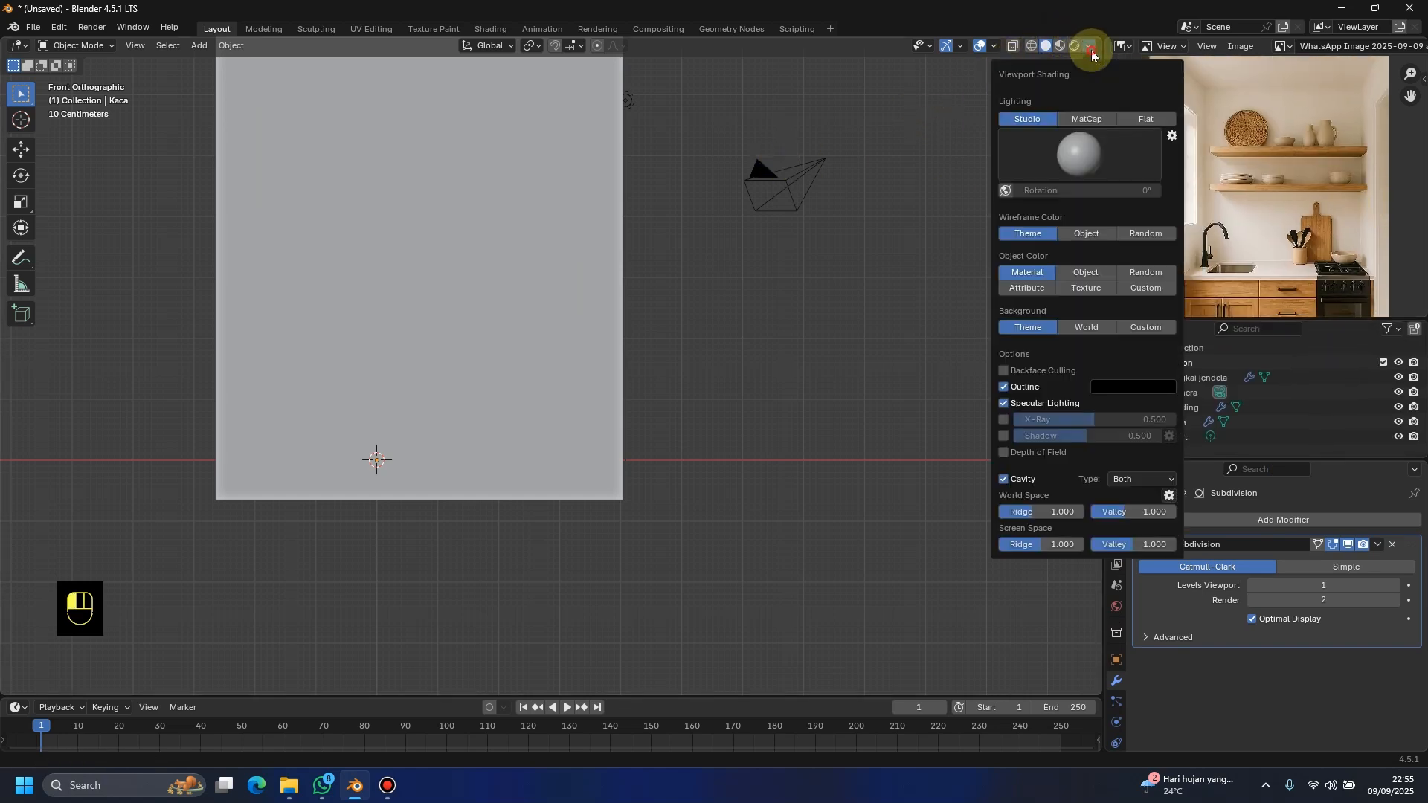
left_click(1090, 164)
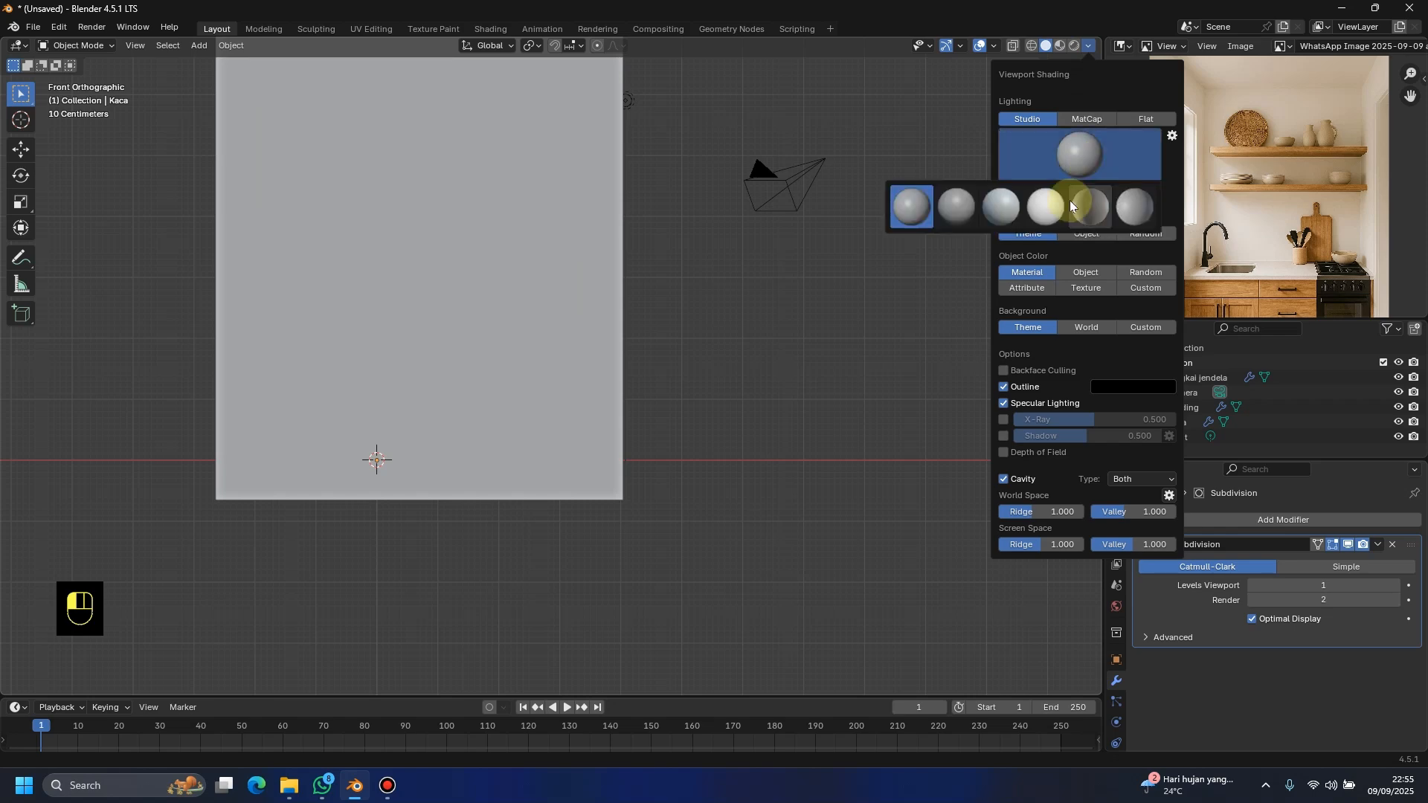
left_click(1014, 205)
mouse_move(693, 253)
middle_mouse_down()
mouse_move(685, 275)
mouse_move(726, 291)
middle_mouse_up()
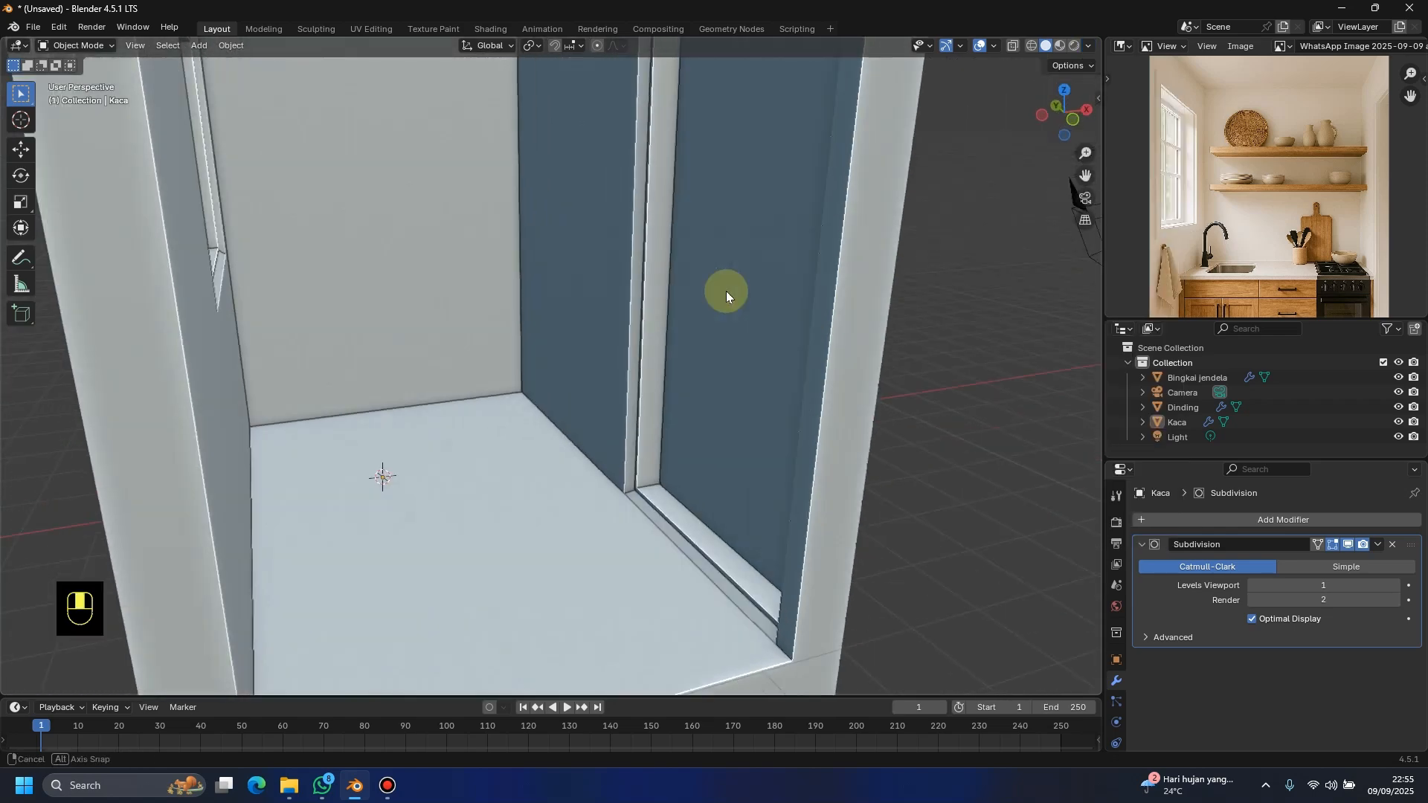
Step: Start saving the scene as a Blender file in the Documents folder and open its file name for editing
key("ctrl+s")
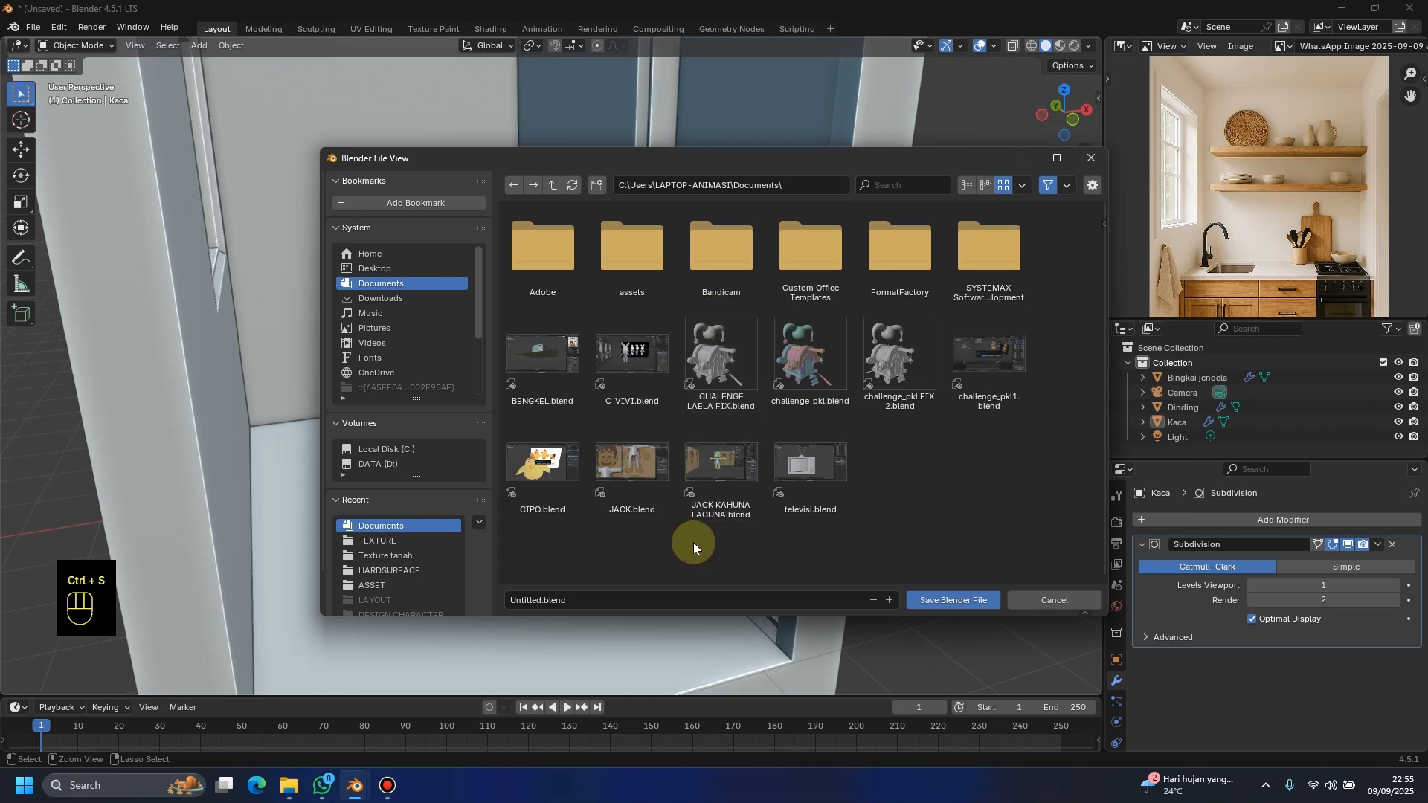
left_click(763, 602)
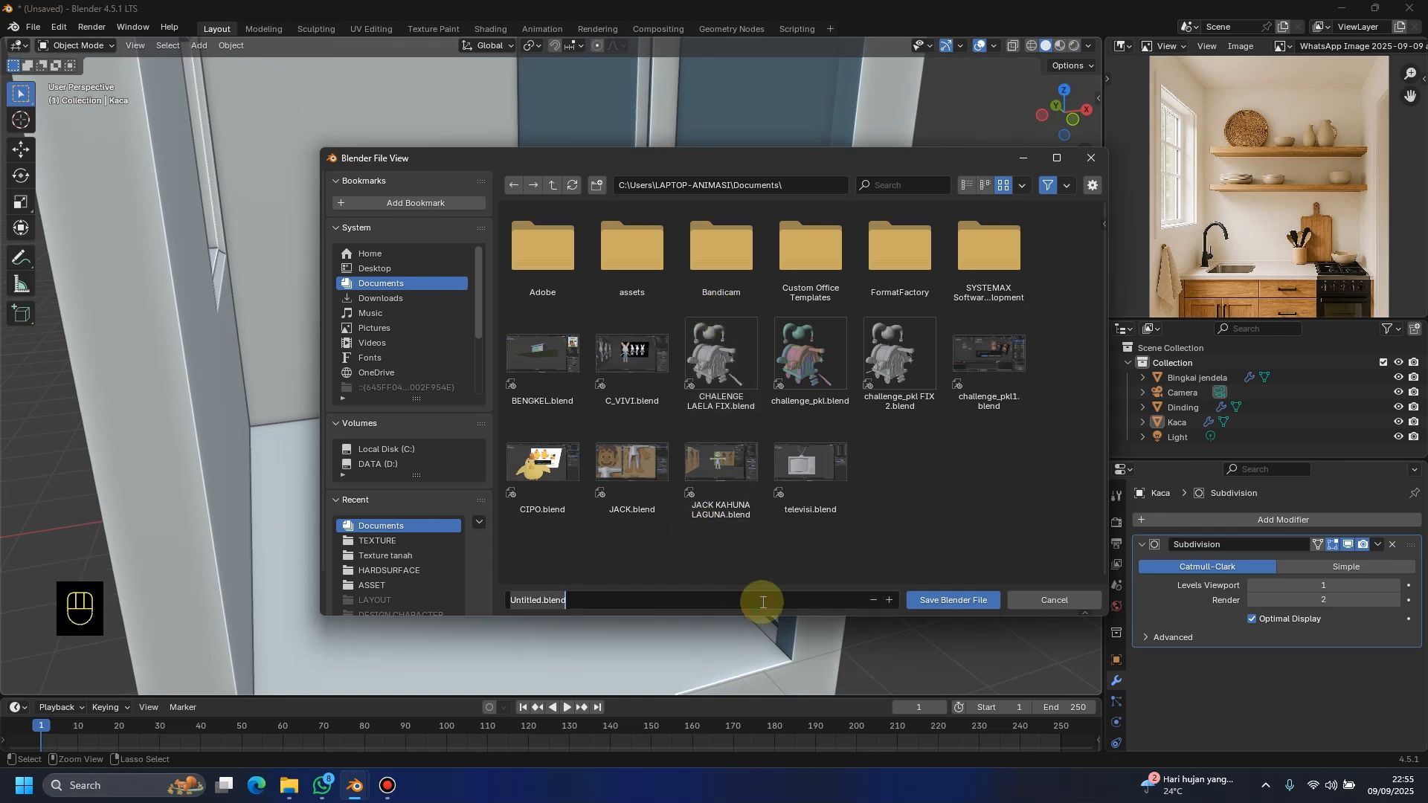